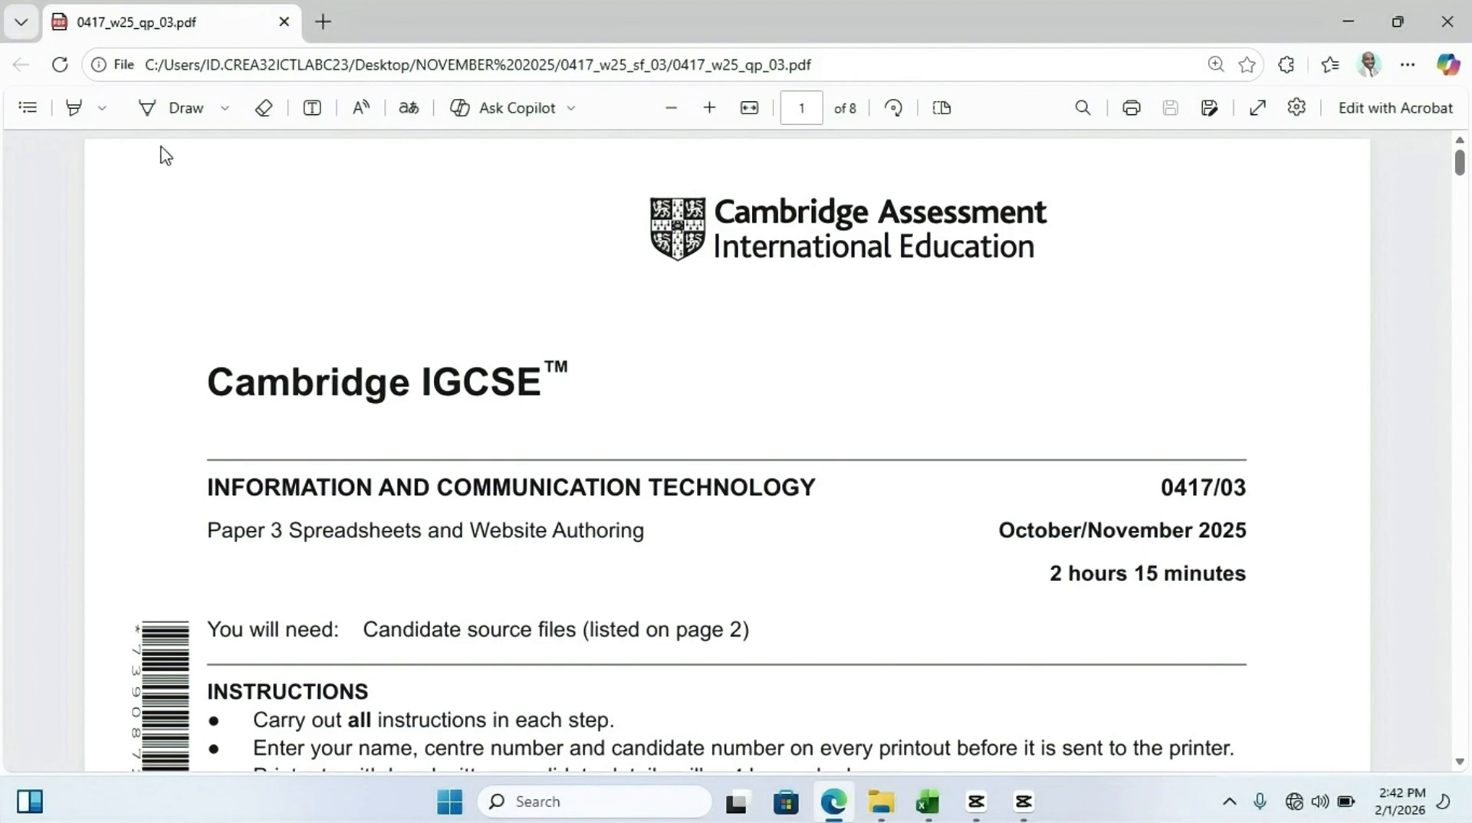
# Use the highlighter to mark the paper title, code 0417/03, the October/November 2025 session and the 2 hours 15 minutes duration
pyautogui.click(73, 107)
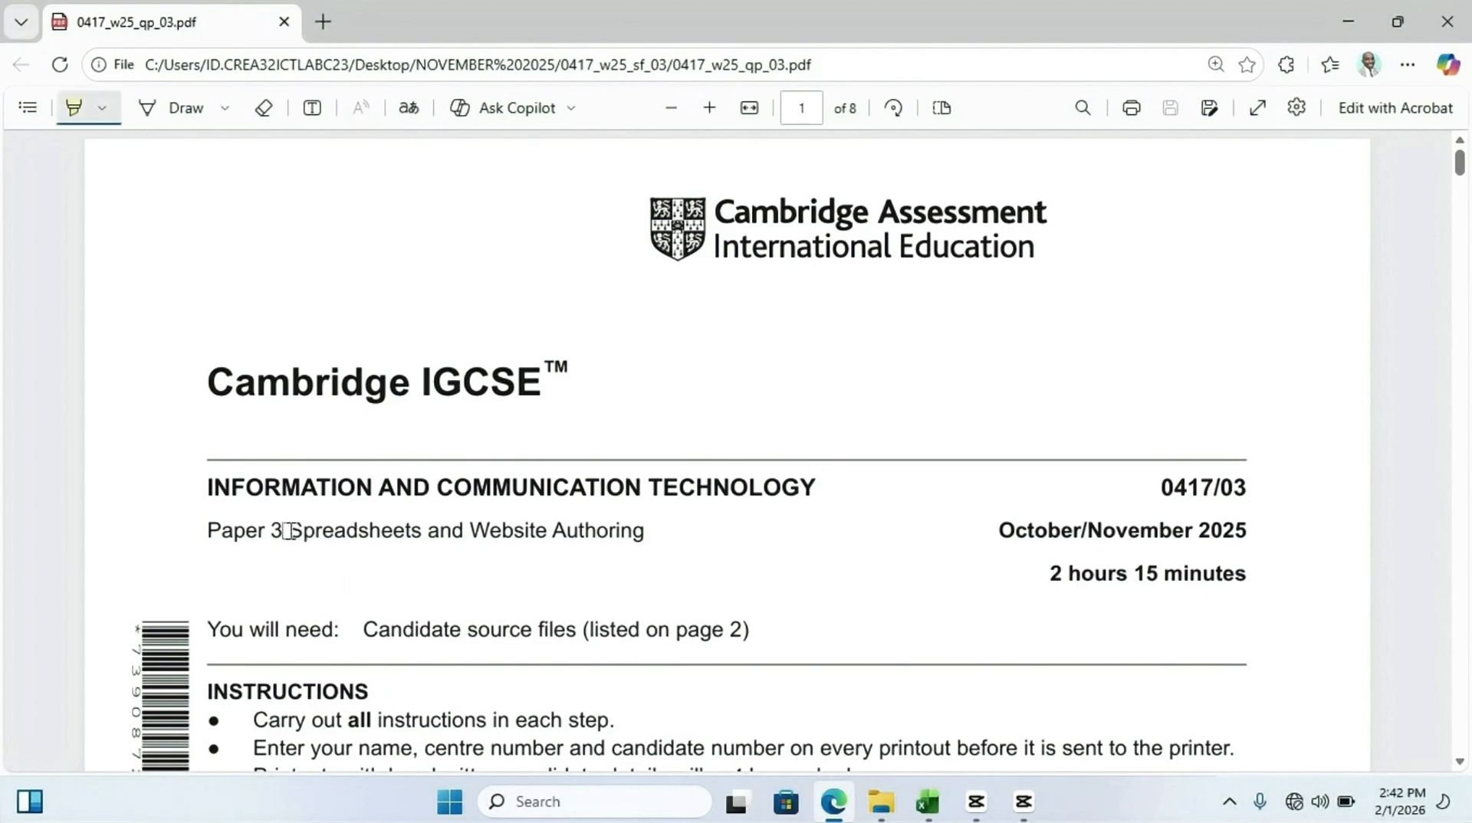
pyautogui.moveTo(289, 531); pyautogui.dragTo(636, 538)
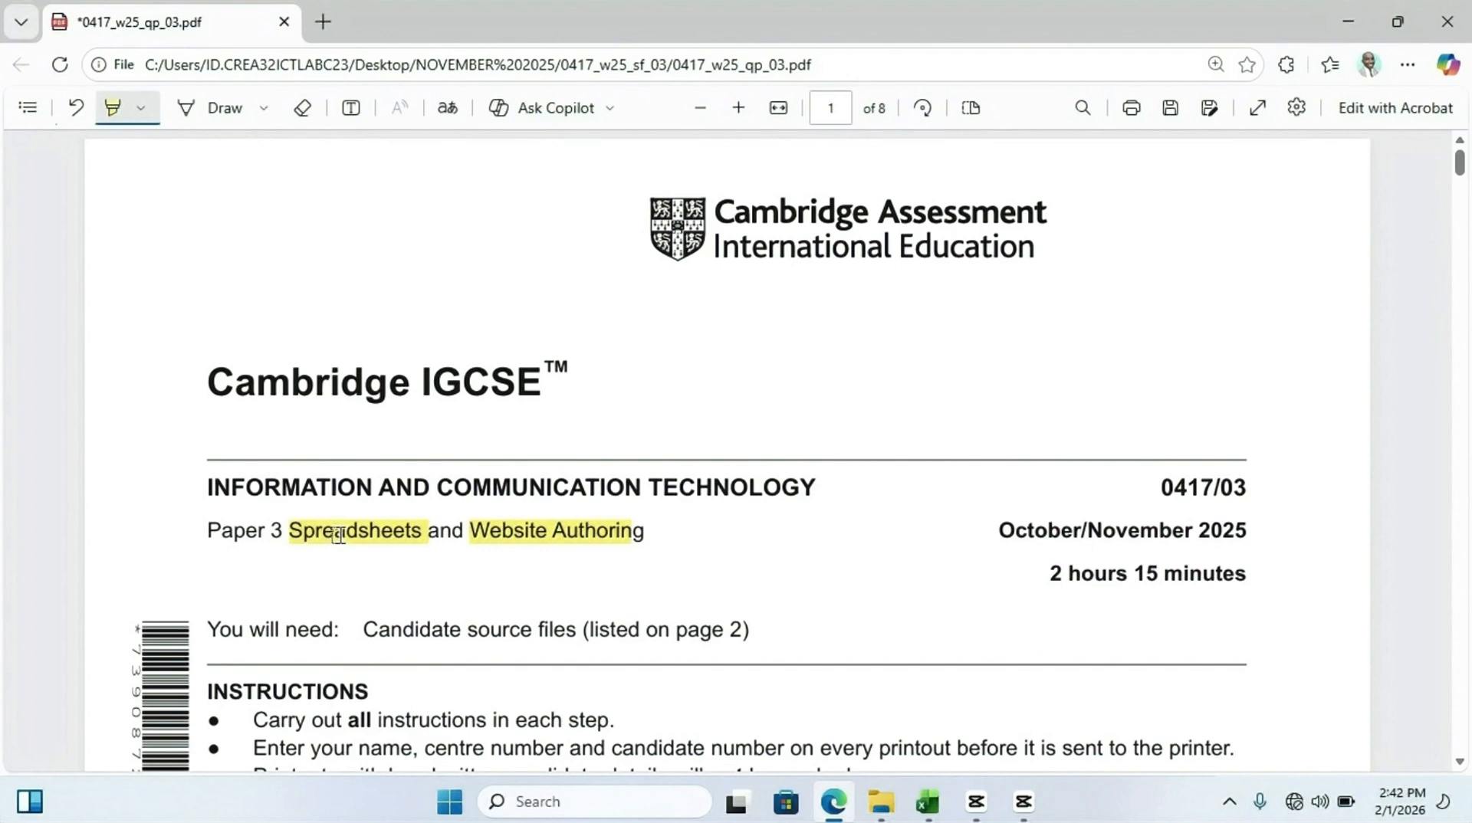
pyautogui.moveTo(1156, 488); pyautogui.dragTo(1275, 484)
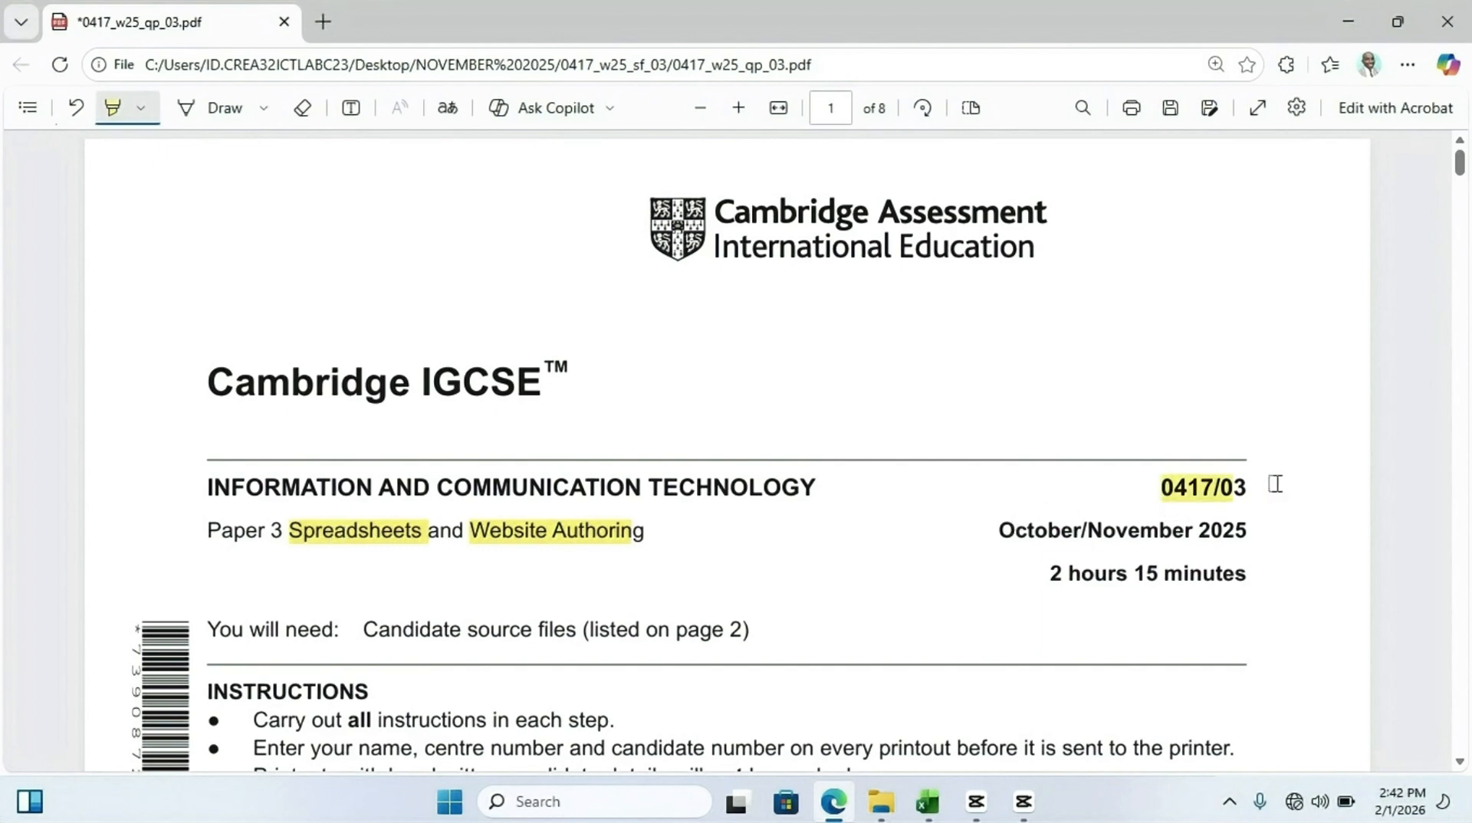
pyautogui.moveTo(998, 529); pyautogui.dragTo(1271, 533)
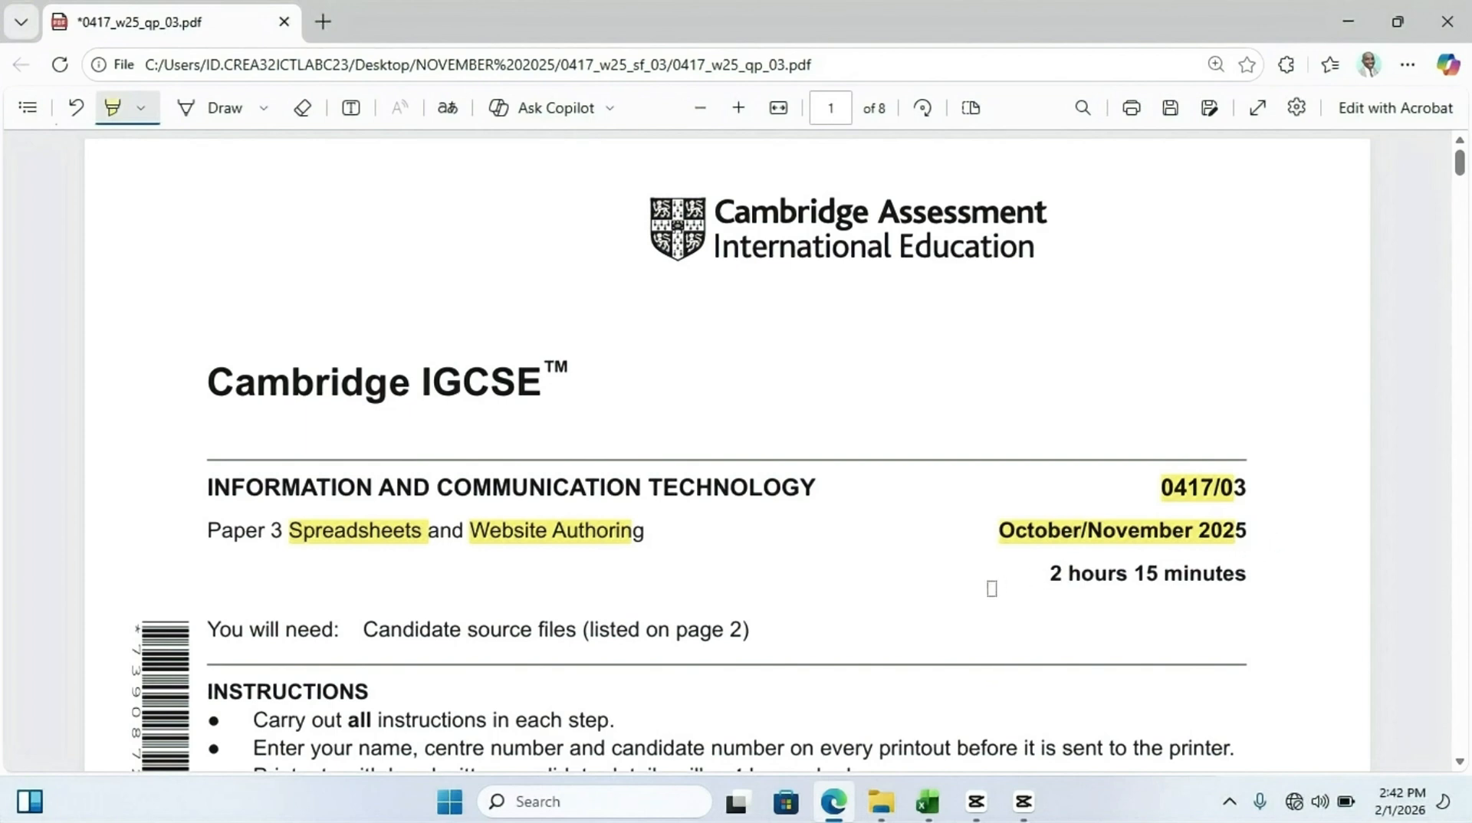
pyautogui.moveTo(1020, 586); pyautogui.dragTo(1261, 577)
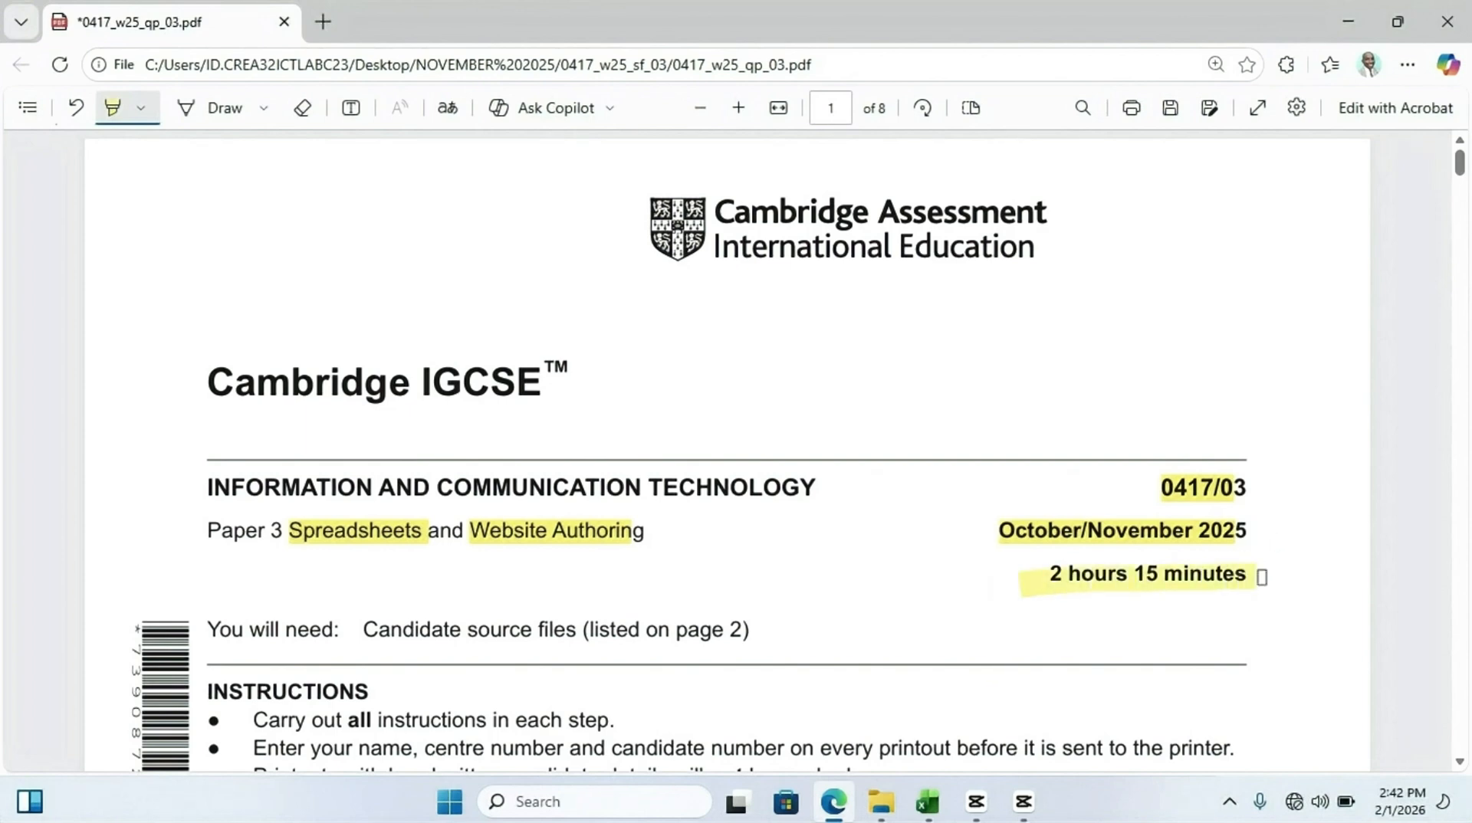
# Highlight the sentence stating the total mark for this paper is 70
pyautogui.scroll(-10, 702, 443)
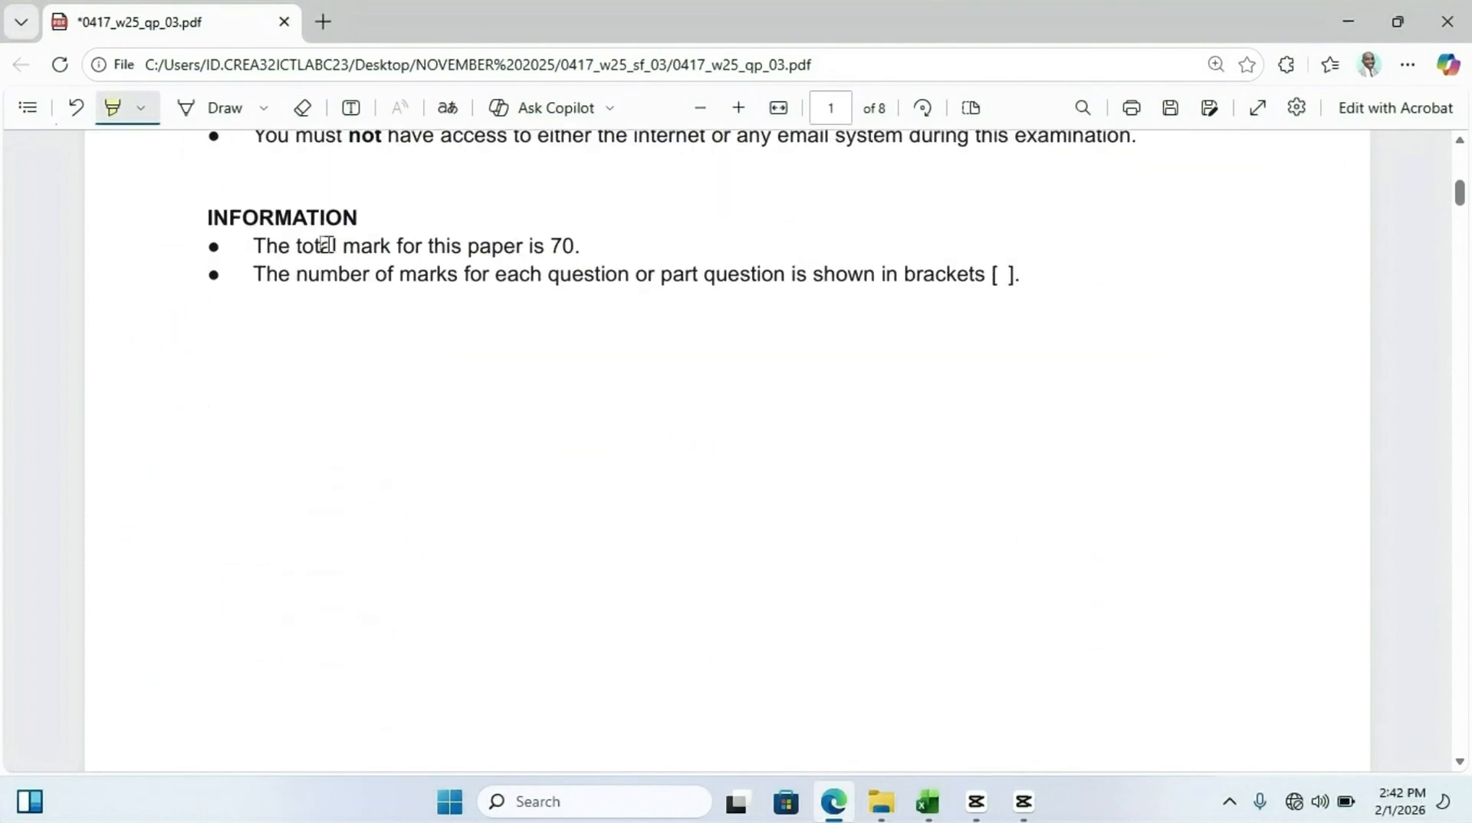
pyautogui.moveTo(250, 246); pyautogui.dragTo(584, 246)
pyautogui.scroll(-5, 593, 300)
pyautogui.scroll(1, 593, 300)
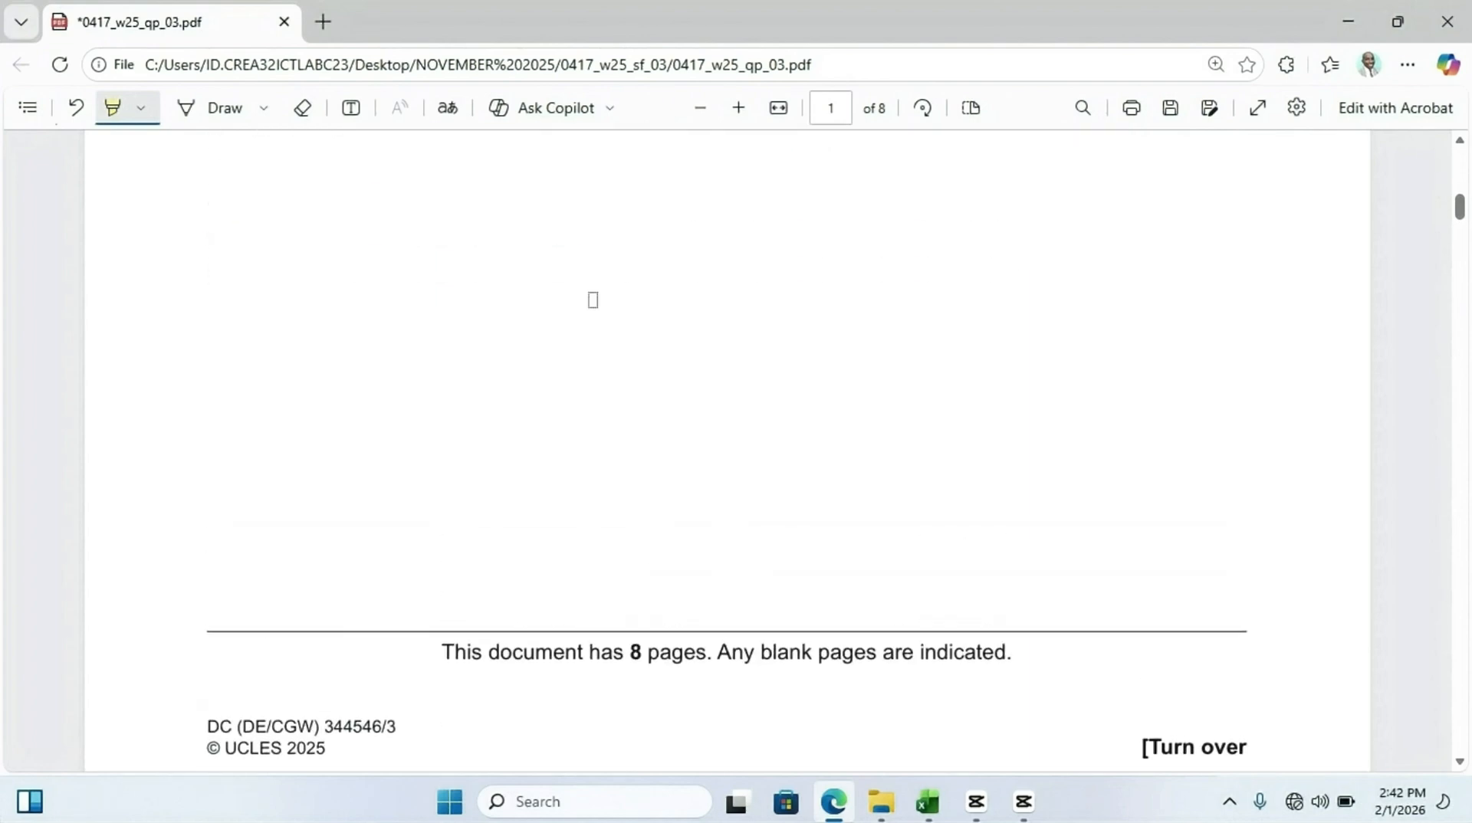
pyautogui.scroll(-10, 593, 300)
pyautogui.scroll(3, 592, 299)
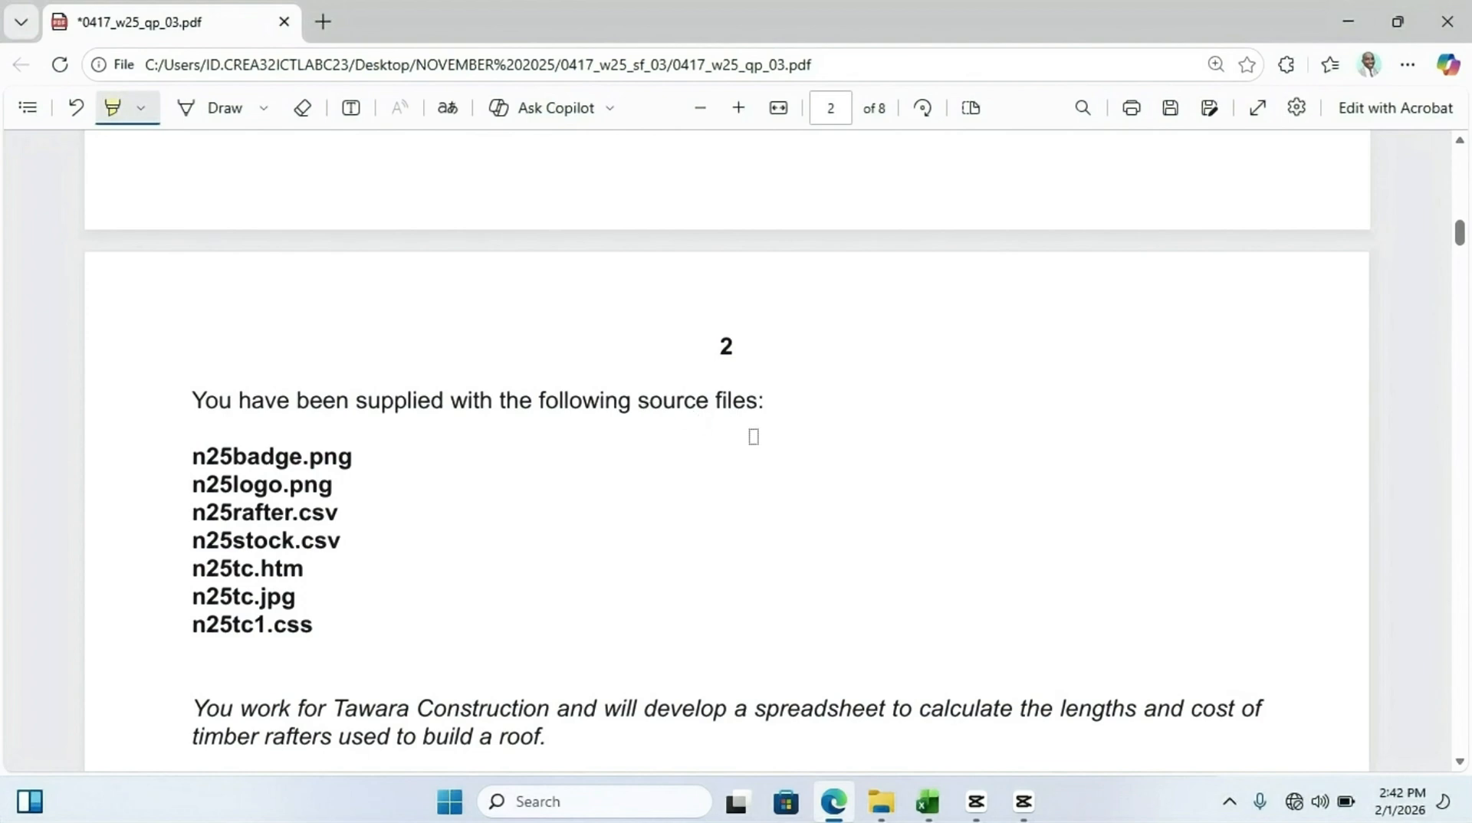
# Highlight the names of all seven supplied source files on page 2
pyautogui.moveTo(219, 457); pyautogui.dragTo(351, 456)
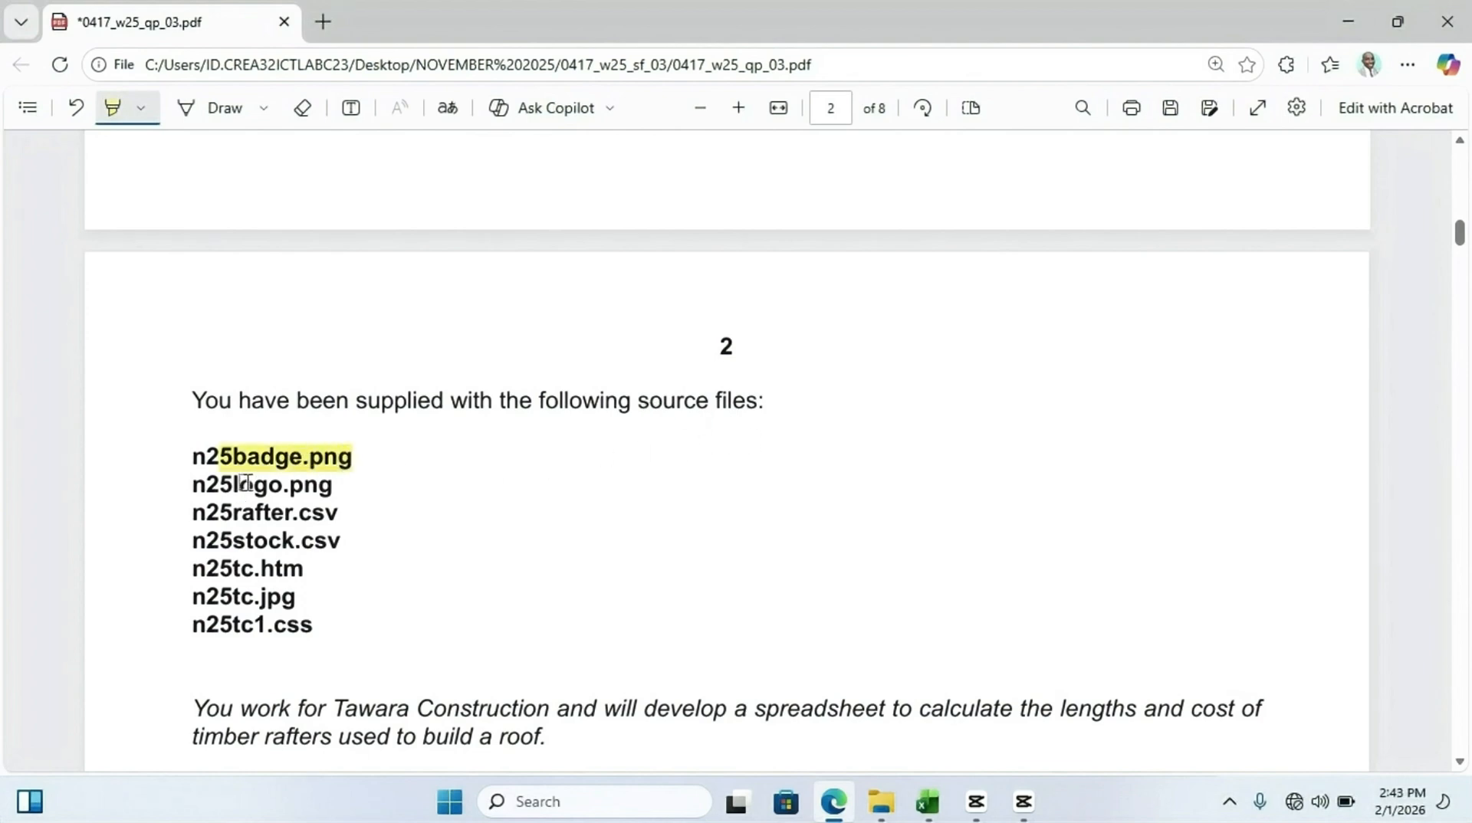
pyautogui.moveTo(238, 485); pyautogui.dragTo(316, 521)
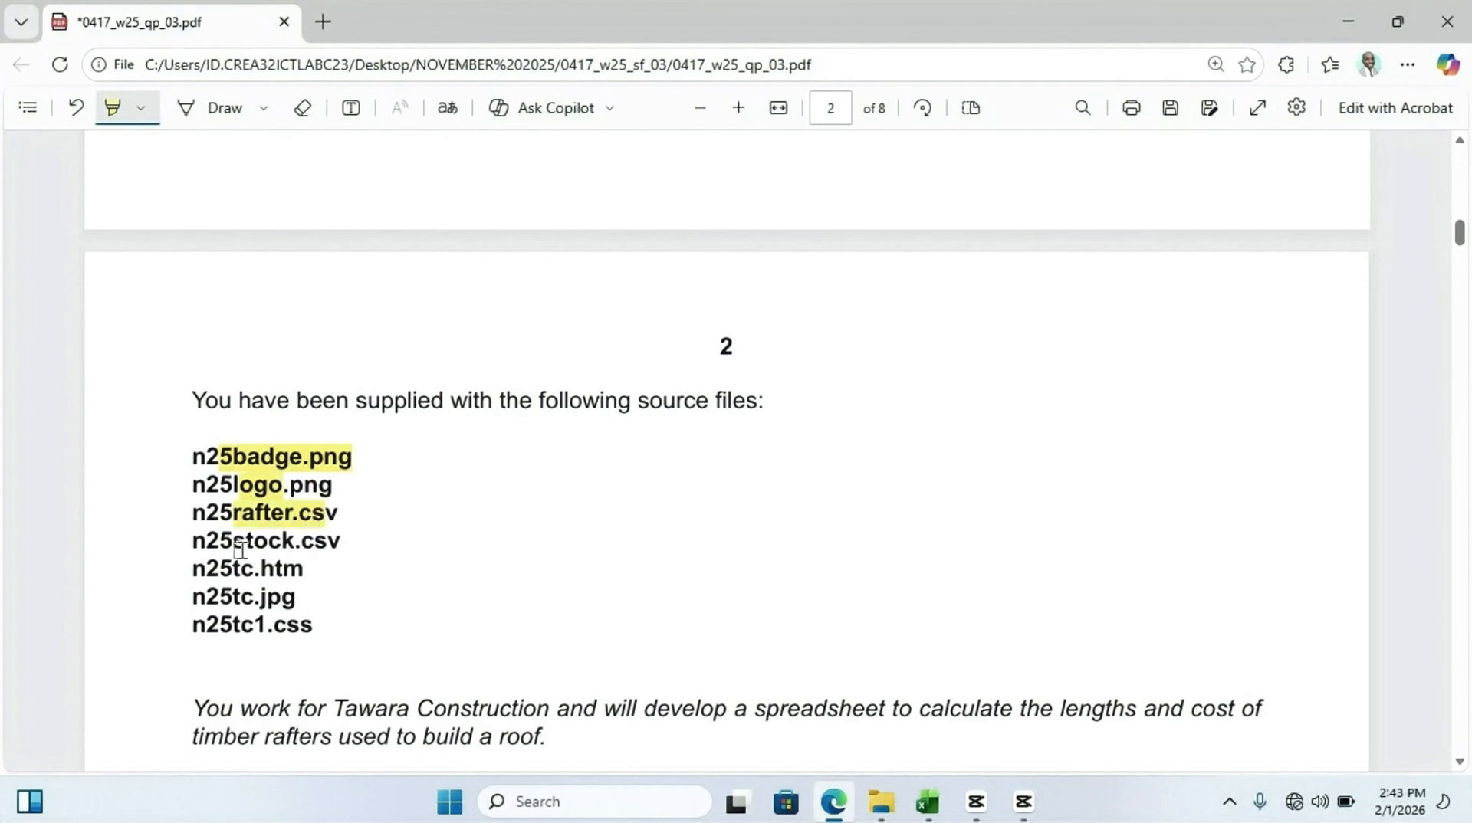
pyautogui.moveTo(234, 541); pyautogui.dragTo(337, 541)
pyautogui.moveTo(205, 568); pyautogui.dragTo(304, 568)
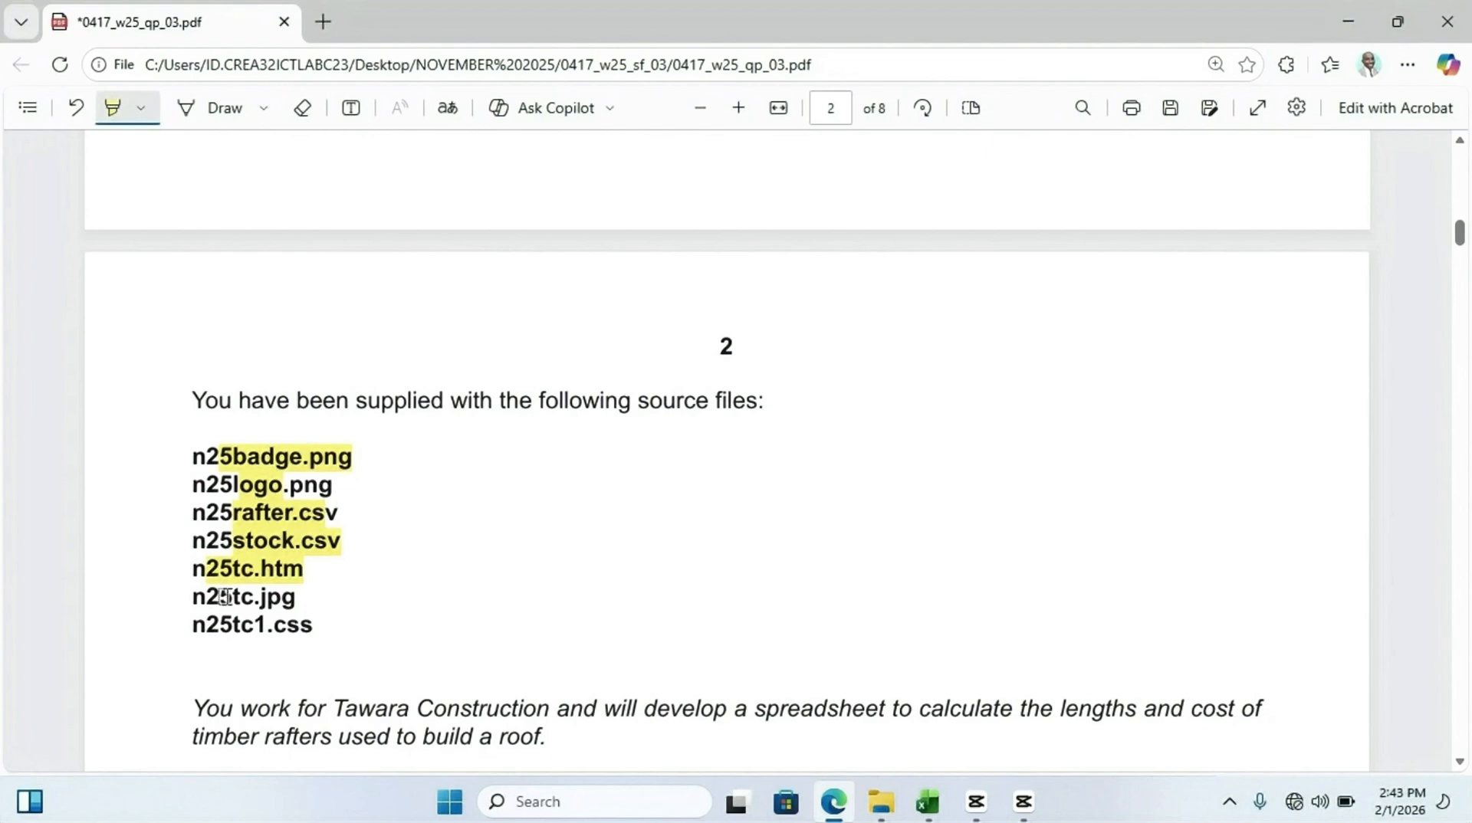
pyautogui.moveTo(225, 596)
pyautogui.mouseDown()
pyautogui.moveTo(295, 597)
pyautogui.moveTo(337, 632)
pyautogui.mouseUp()
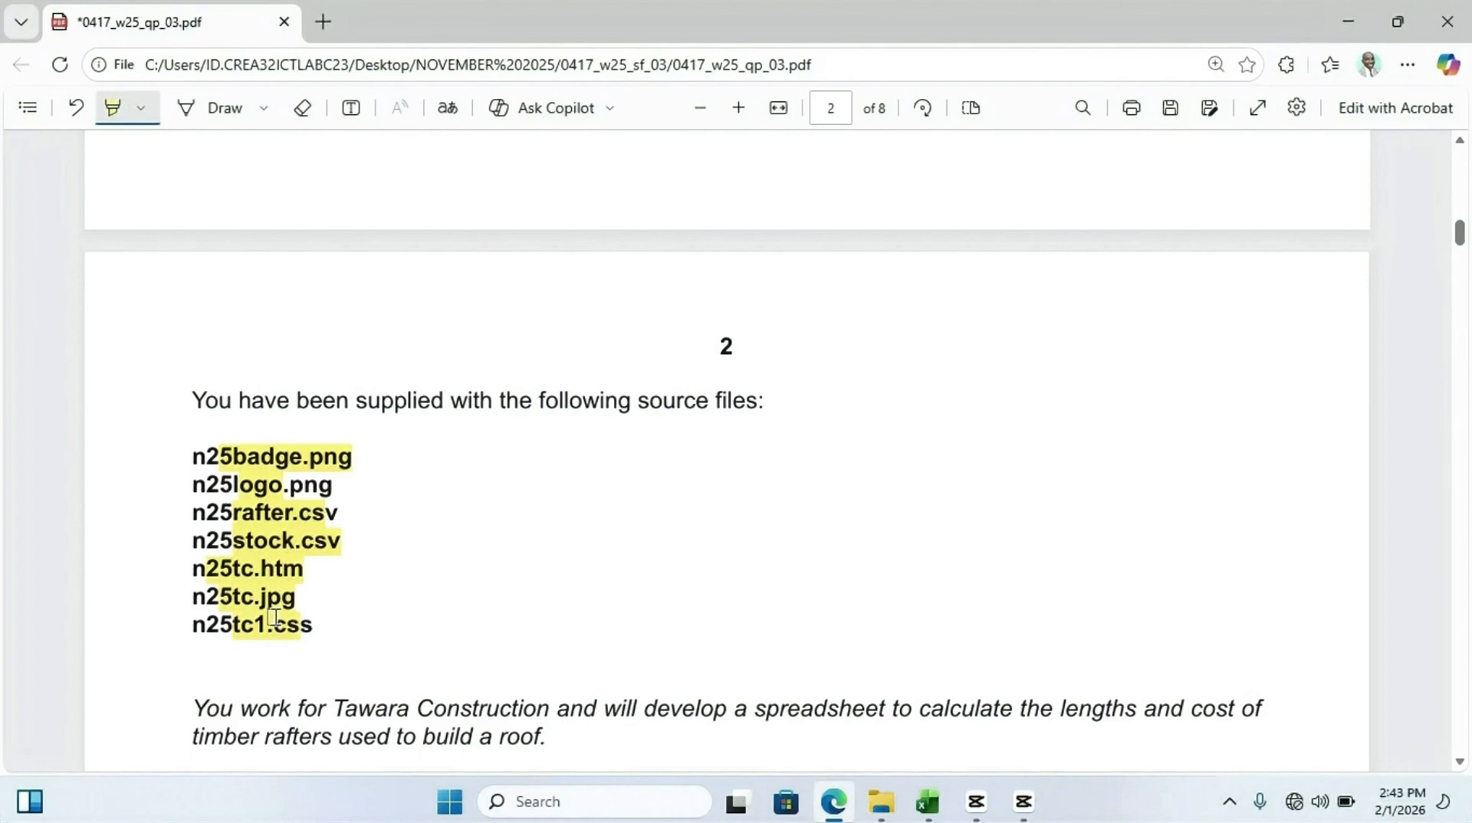
# Highlight Tawara Construction and the phrases about developing a spreadsheet to calculate lengths and cost of timber rafters
pyautogui.scroll(-3, 283, 598)
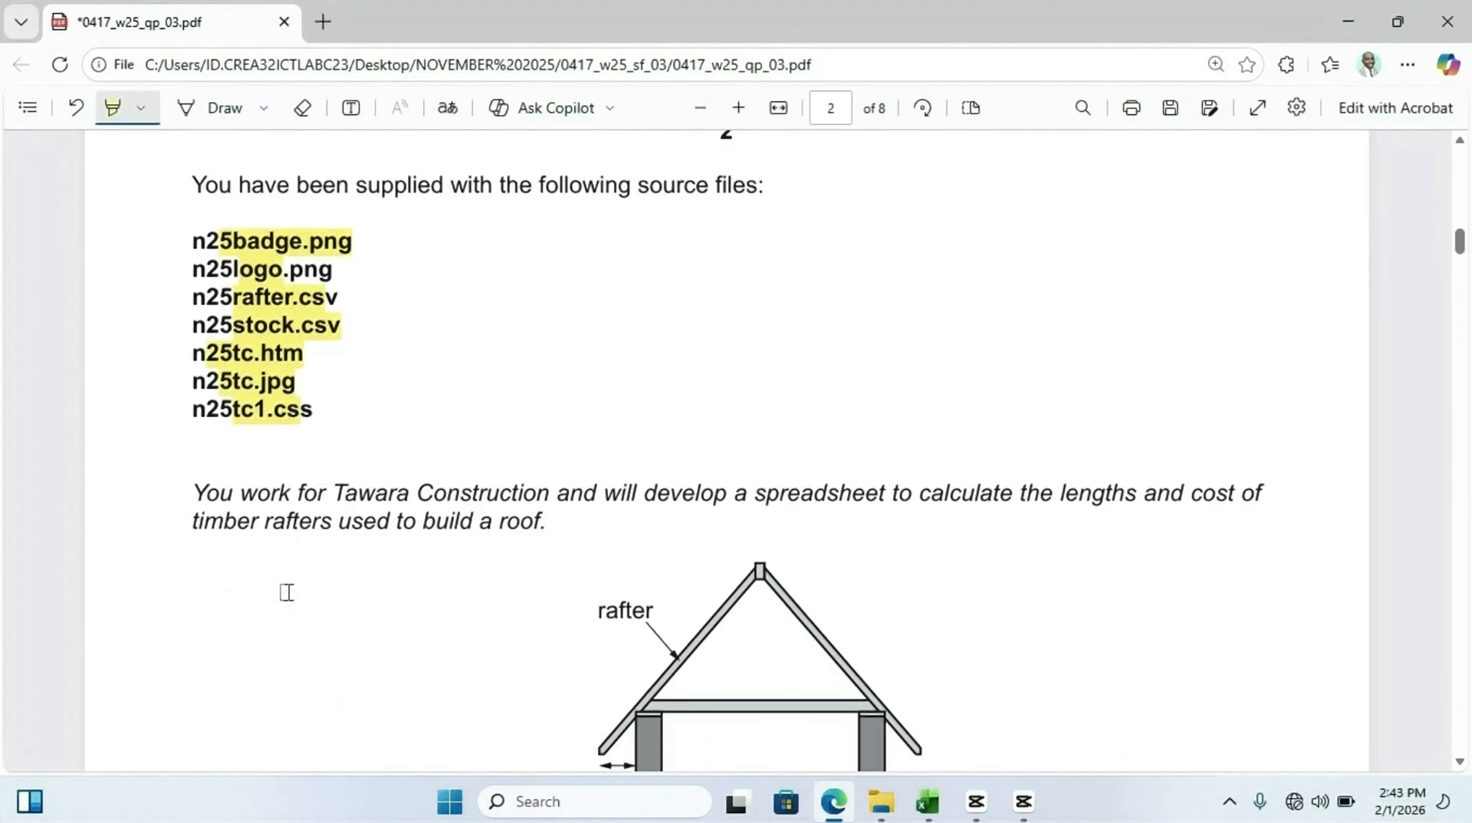
pyautogui.scroll(-1, 281, 569)
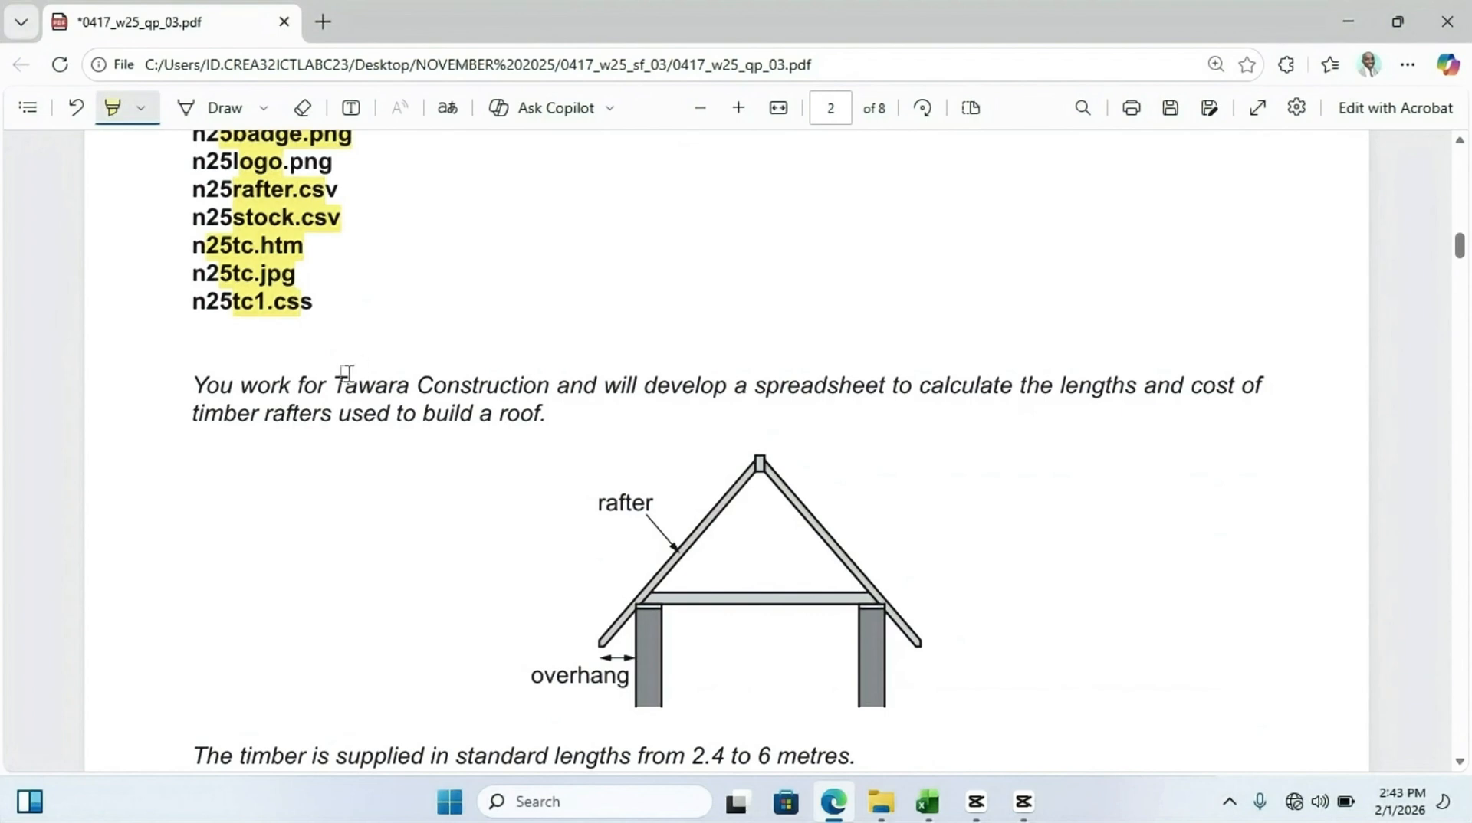
pyautogui.moveTo(338, 384); pyautogui.dragTo(537, 388)
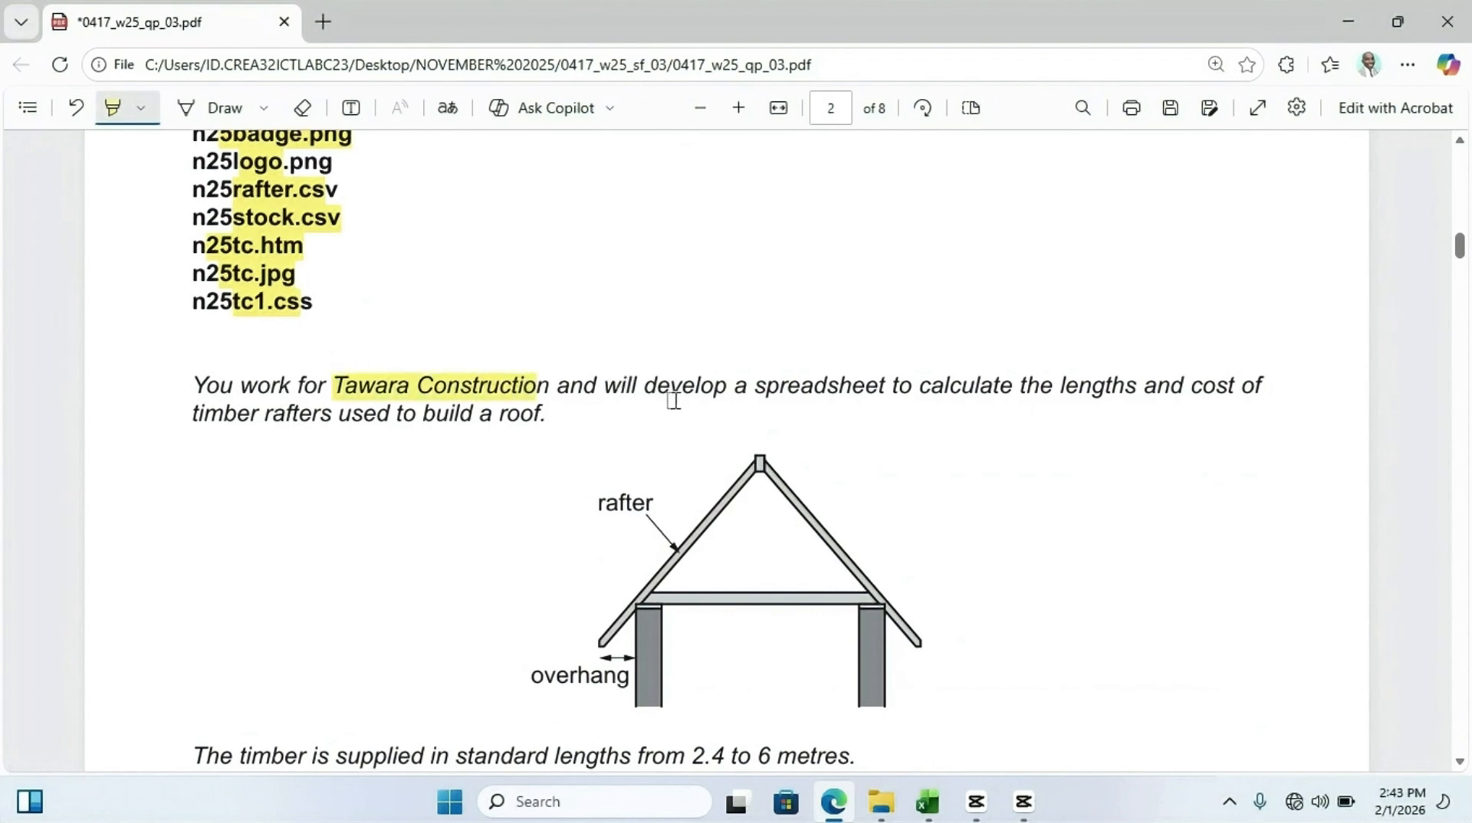
pyautogui.moveTo(639, 387); pyautogui.dragTo(1236, 391)
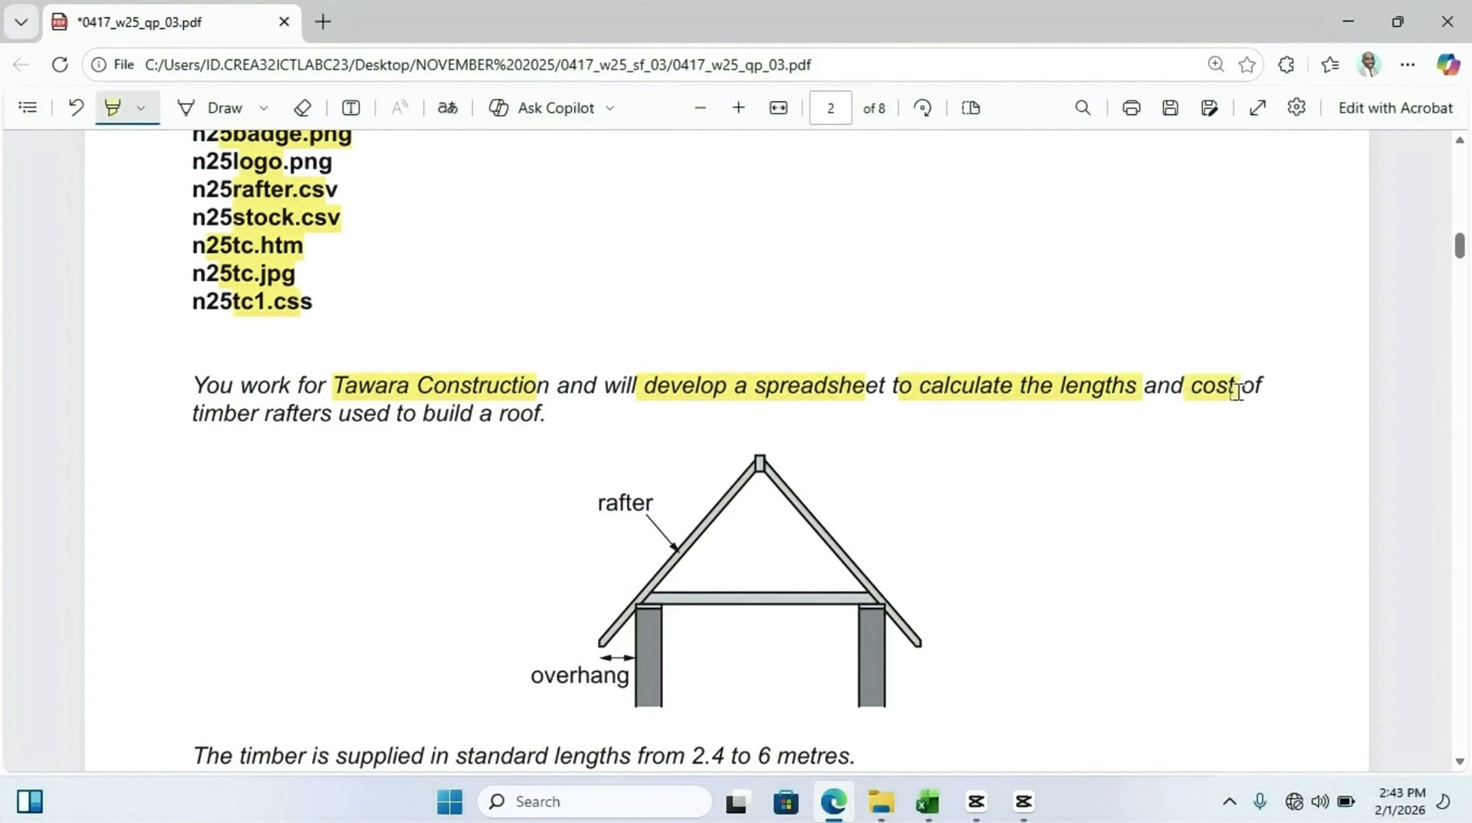
pyautogui.moveTo(202, 421); pyautogui.dragTo(547, 430)
# Highlight "standard lengths" and "6 metres" in the timber supply sentence
pyautogui.scroll(-3, 547, 428)
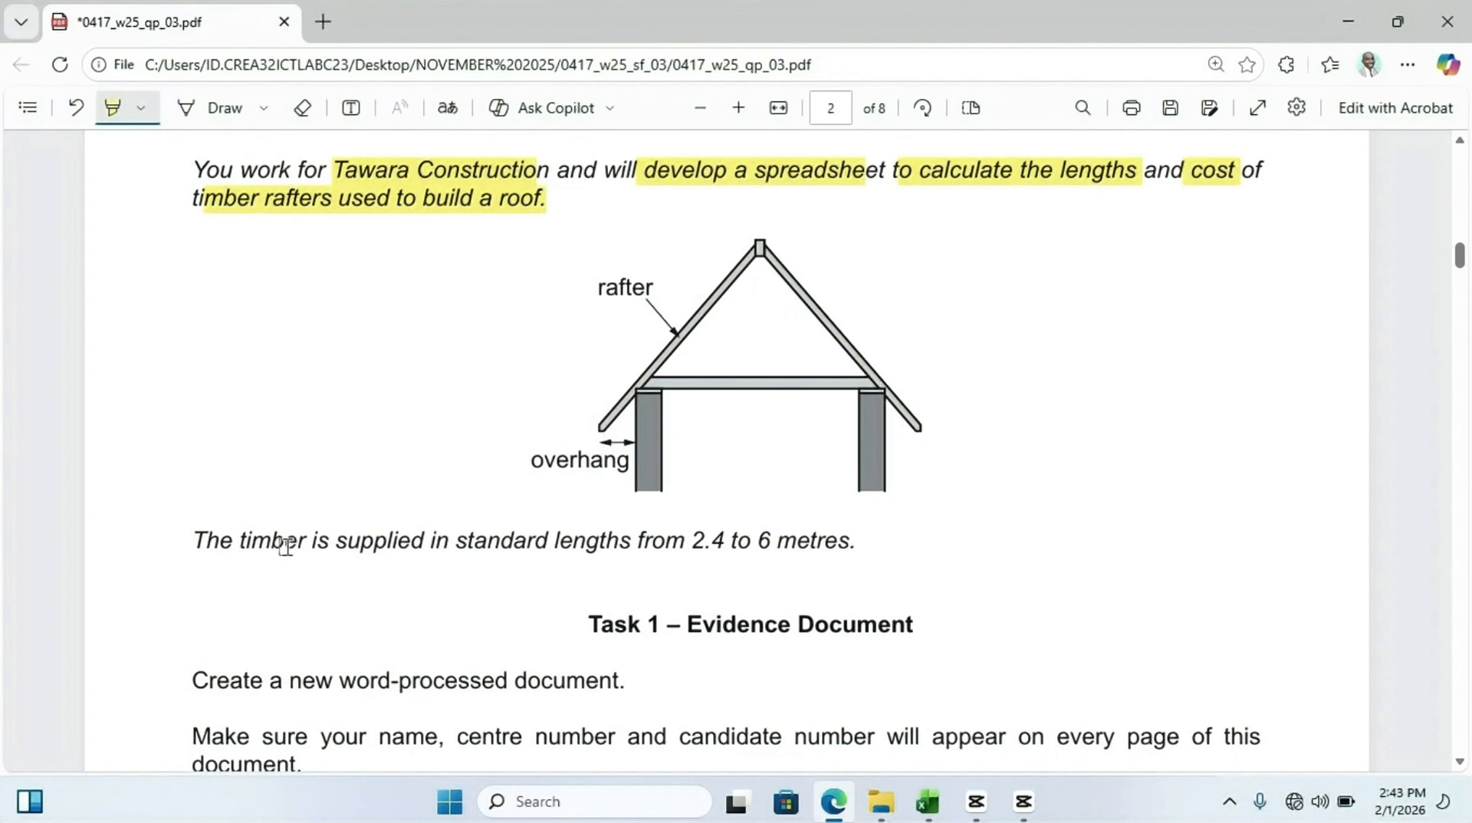
pyautogui.moveTo(453, 548); pyautogui.dragTo(664, 545)
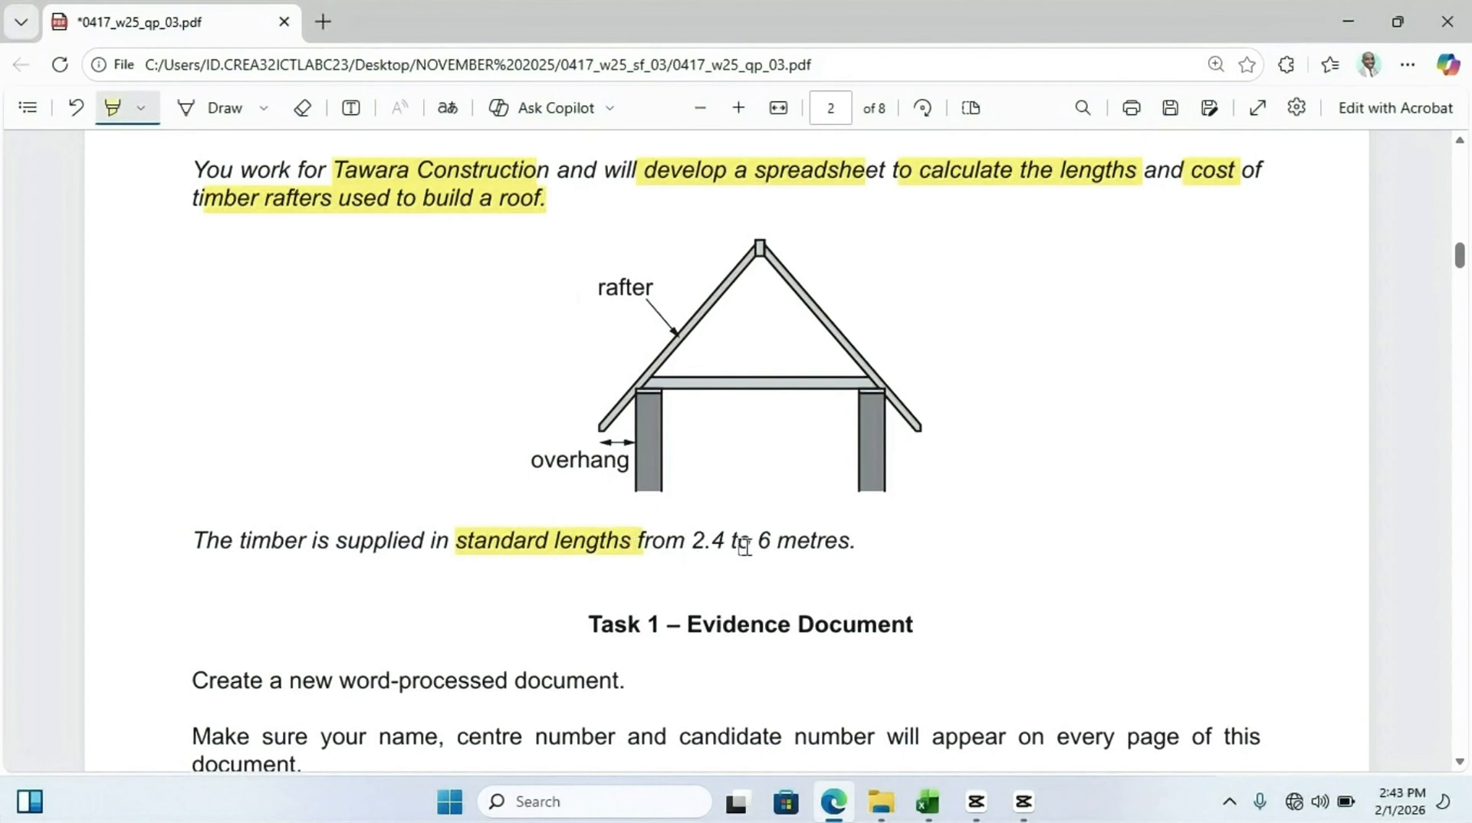
pyautogui.moveTo(754, 548); pyautogui.dragTo(838, 546)
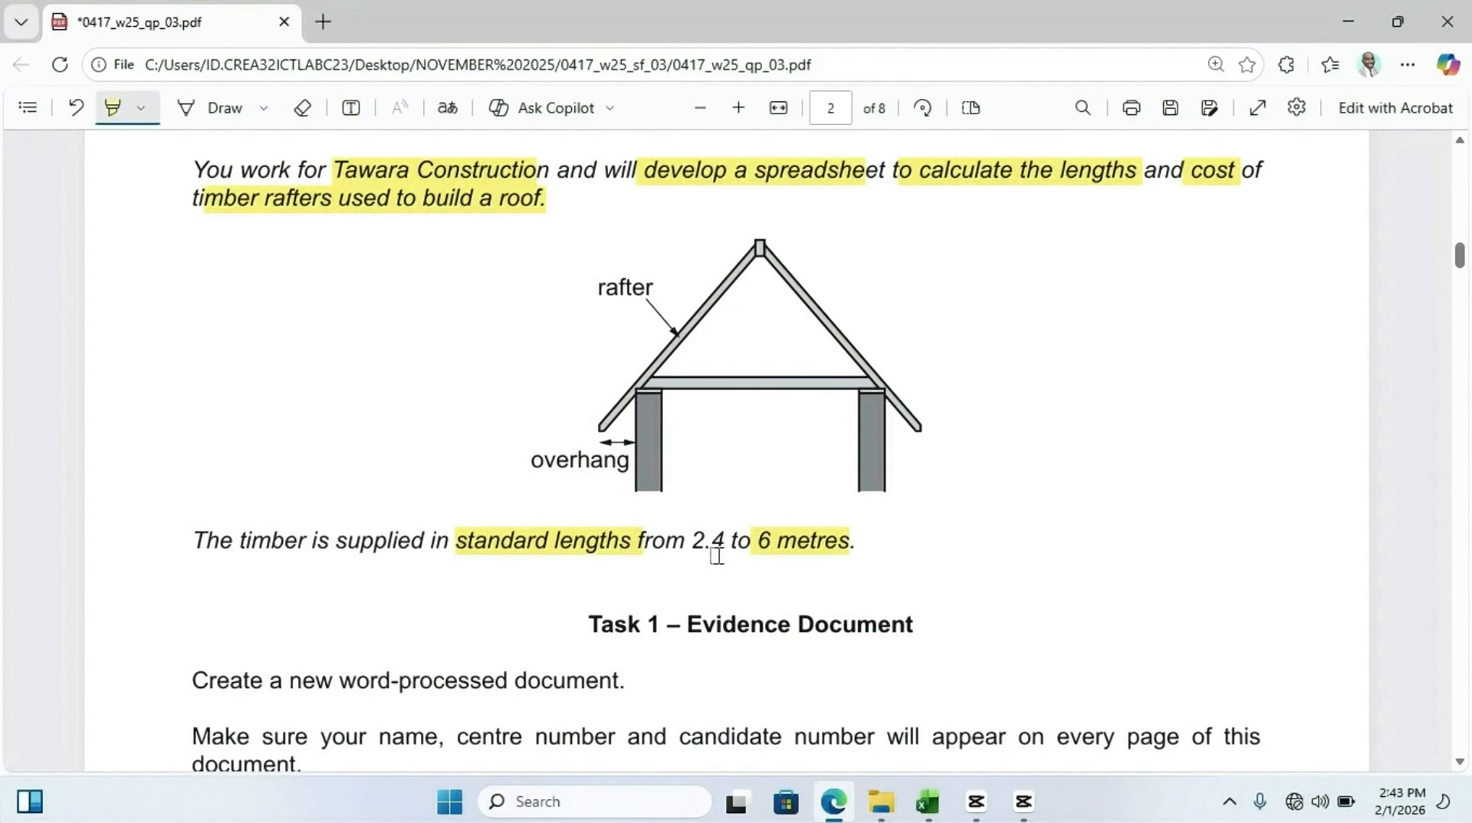
# Highlight the Task 1 – Evidence Document heading, the n2503evidence_ file name, its example and the screenshots requirement
pyautogui.scroll(-1, 717, 556)
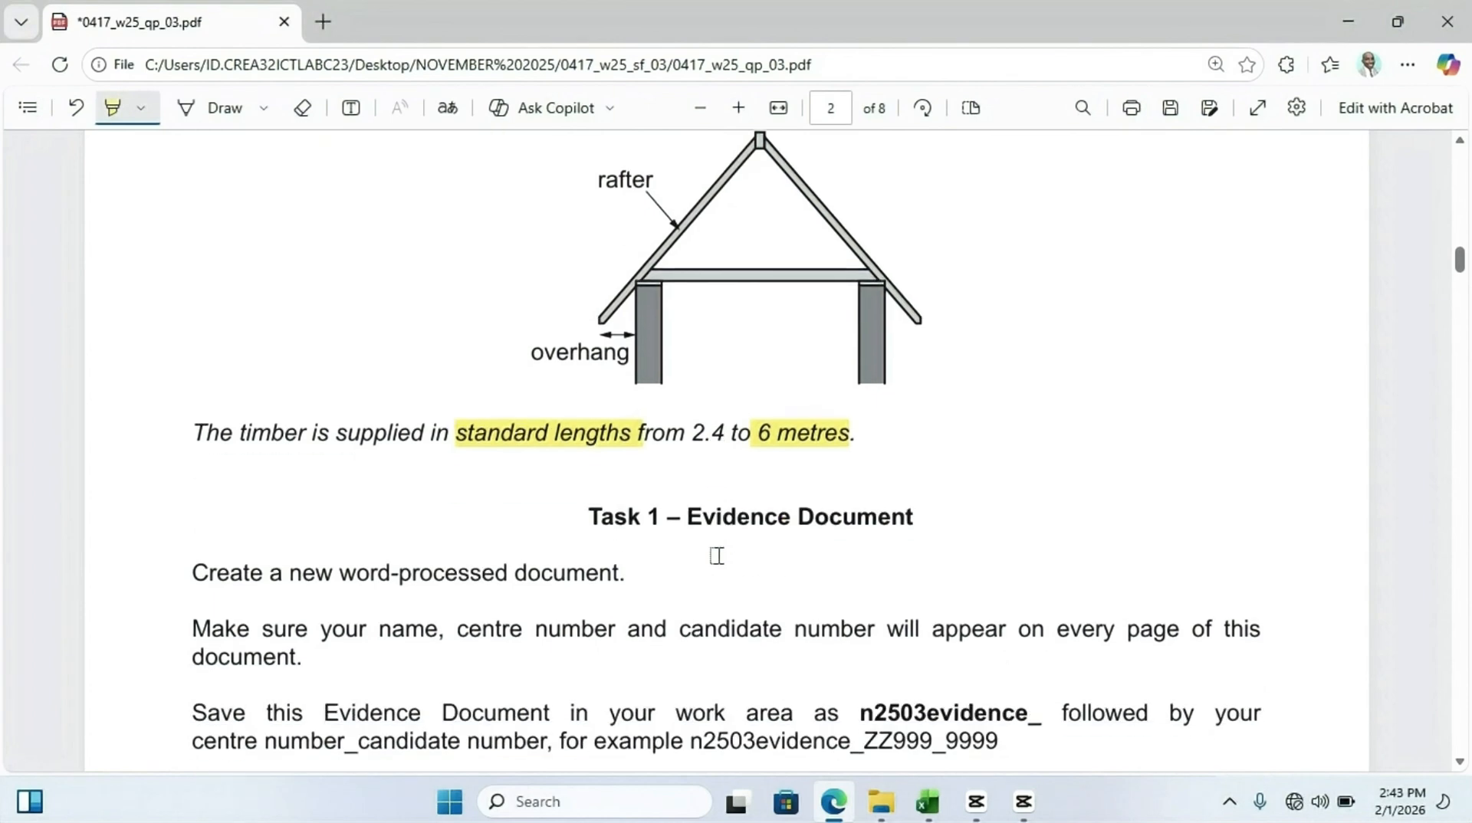
pyautogui.moveTo(582, 516); pyautogui.dragTo(922, 510)
pyautogui.scroll(-2, 650, 511)
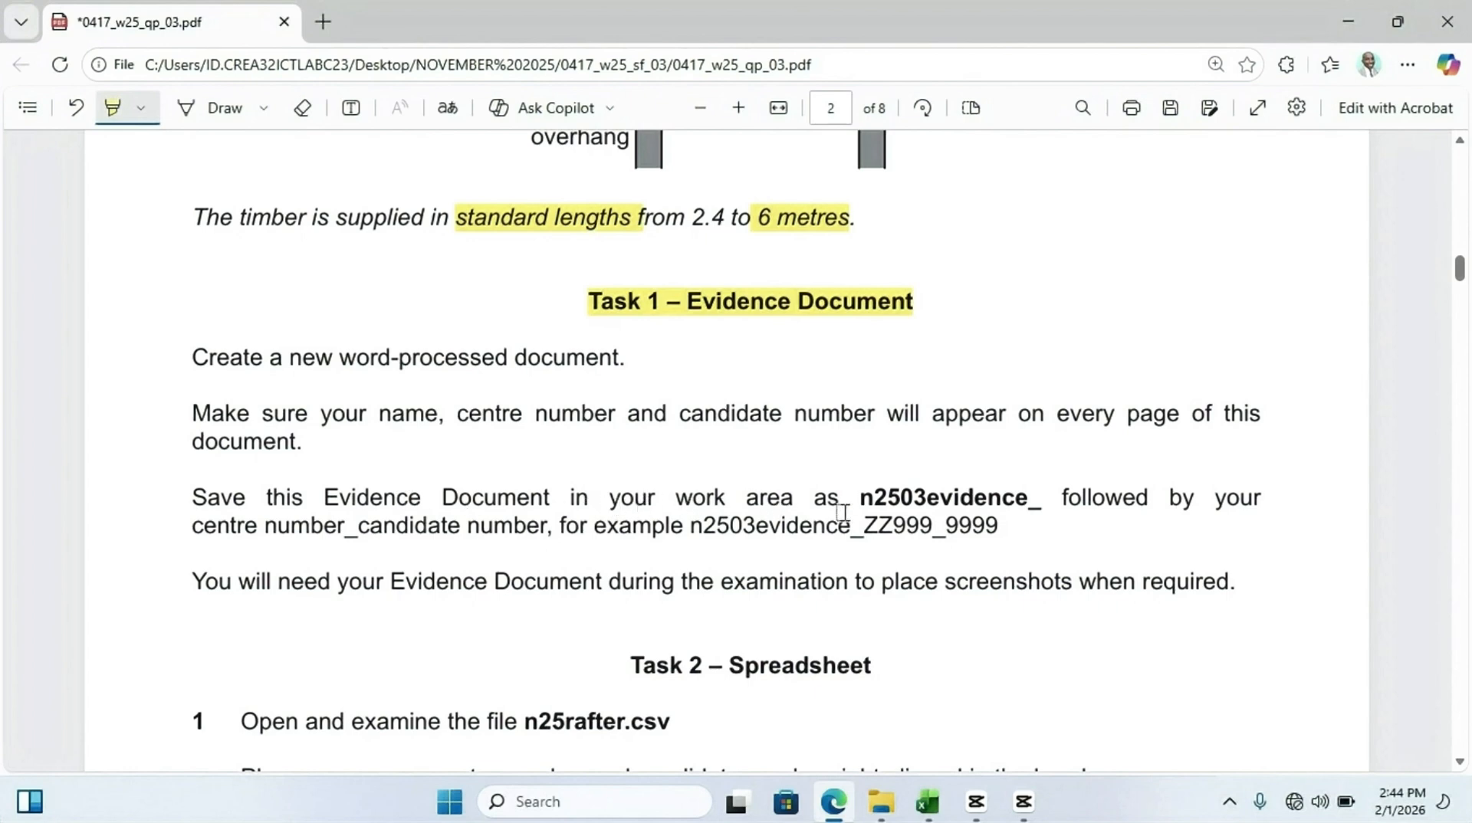
pyautogui.moveTo(854, 505)
pyautogui.mouseDown()
pyautogui.moveTo(954, 527)
pyautogui.moveTo(977, 505)
pyautogui.moveTo(1037, 502)
pyautogui.mouseUp()
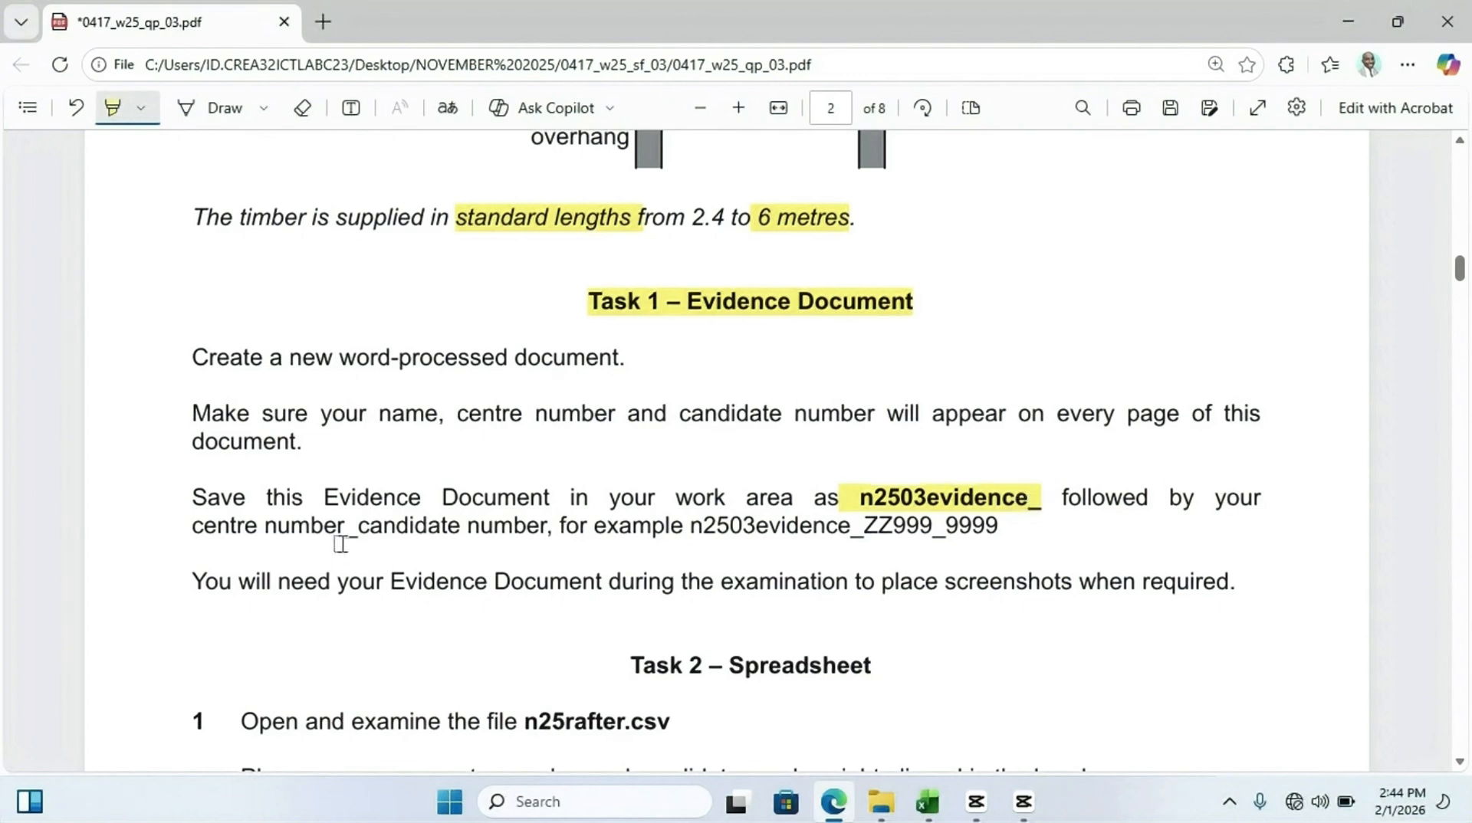
pyautogui.moveTo(276, 529); pyautogui.dragTo(406, 547)
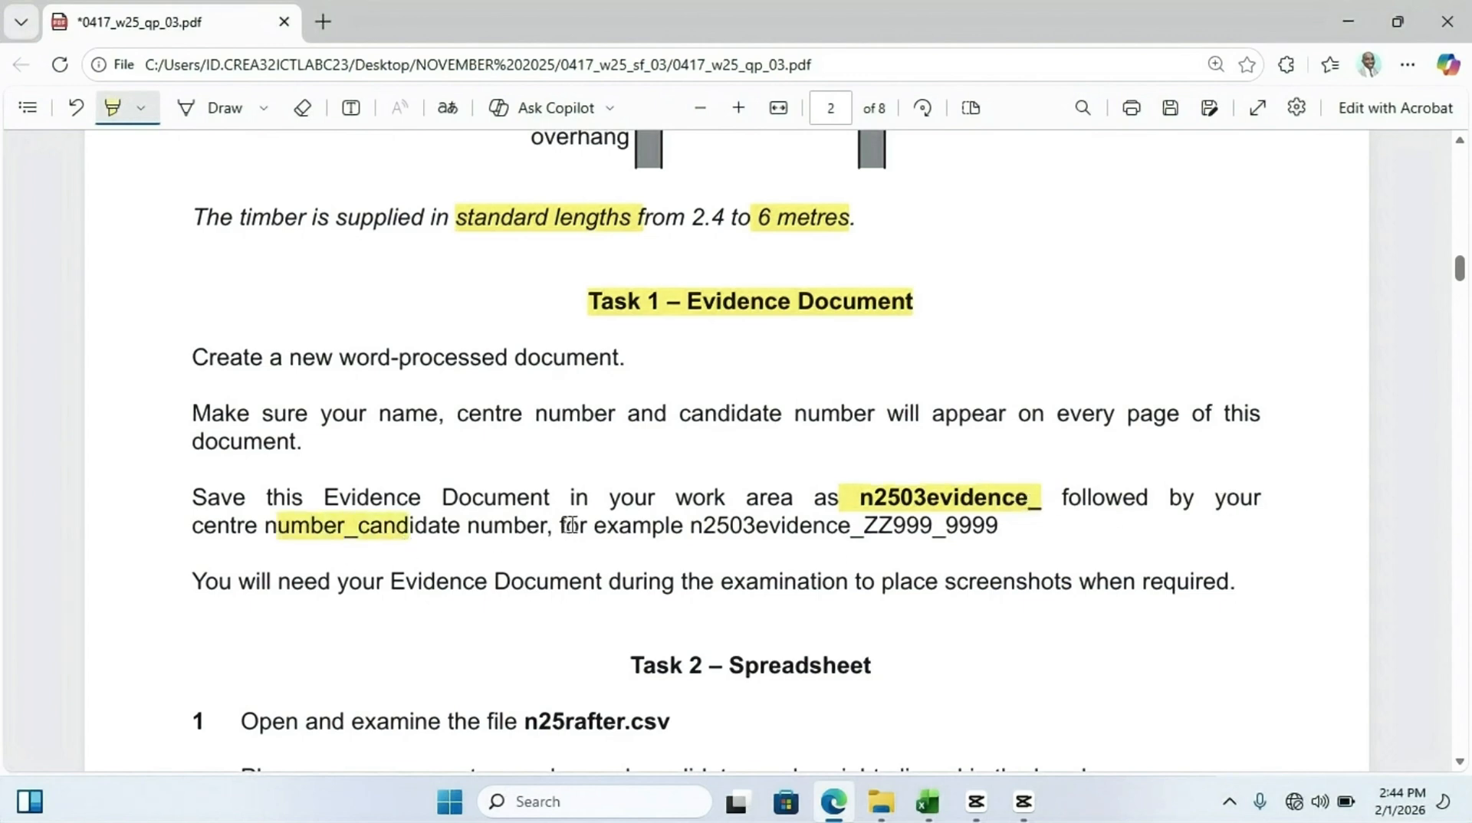
pyautogui.moveTo(570, 526); pyautogui.dragTo(930, 527)
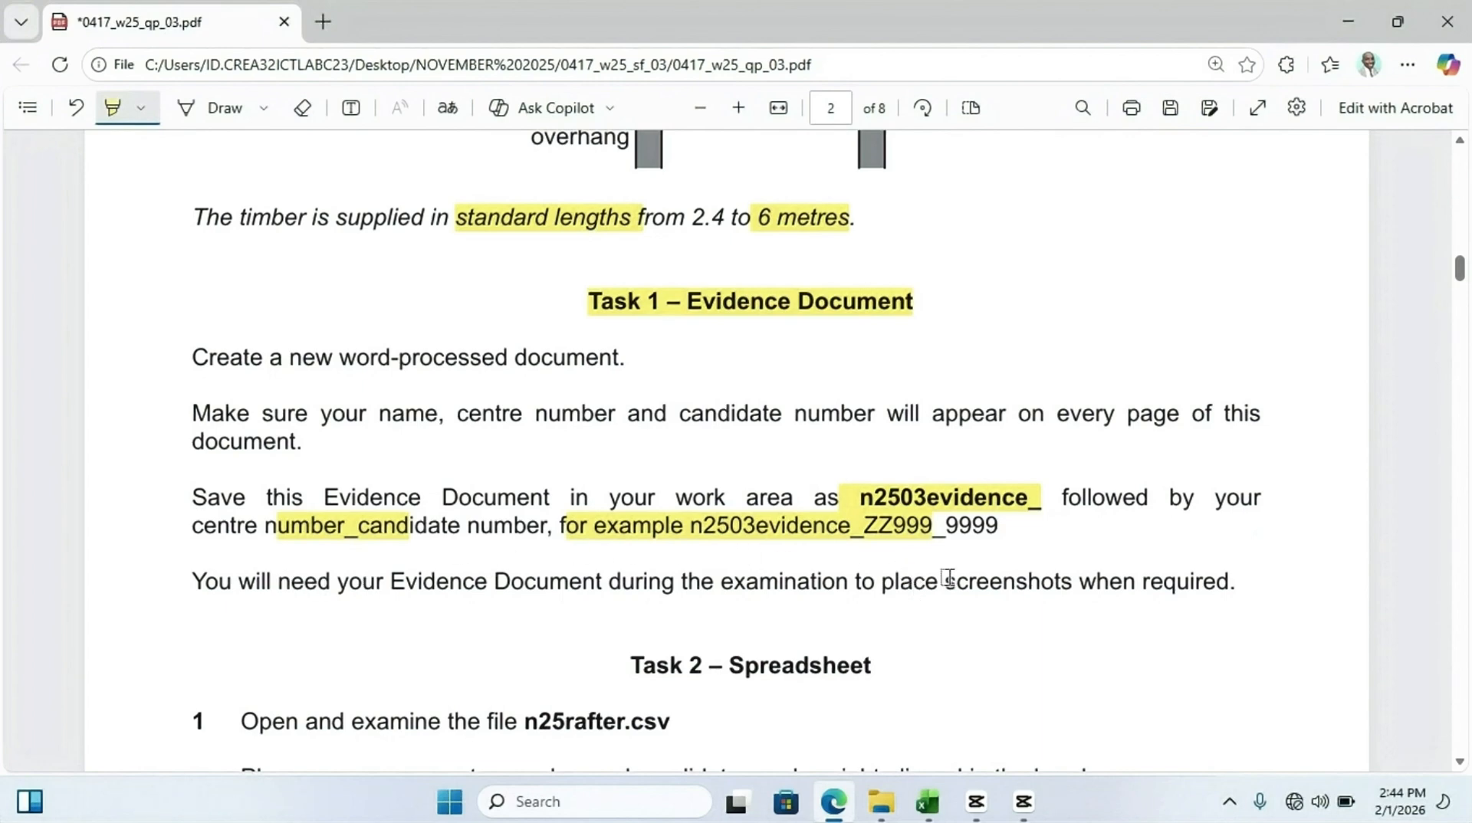
pyautogui.moveTo(943, 581); pyautogui.dragTo(1243, 571)
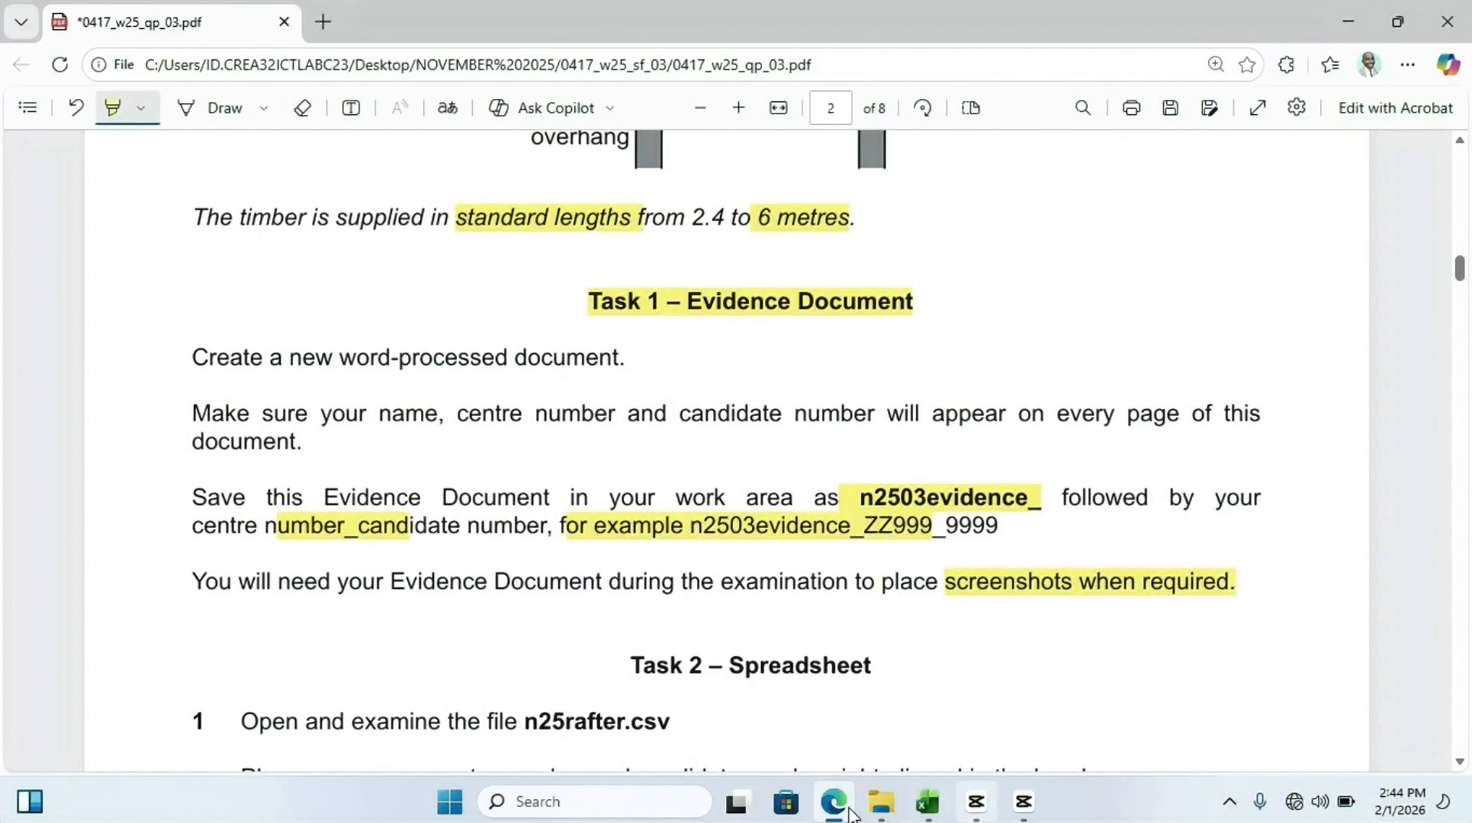
# Open File Explorer, go up to the 0417_w25_sf_03 folder and create a new DOCX document there
pyautogui.click(881, 801)
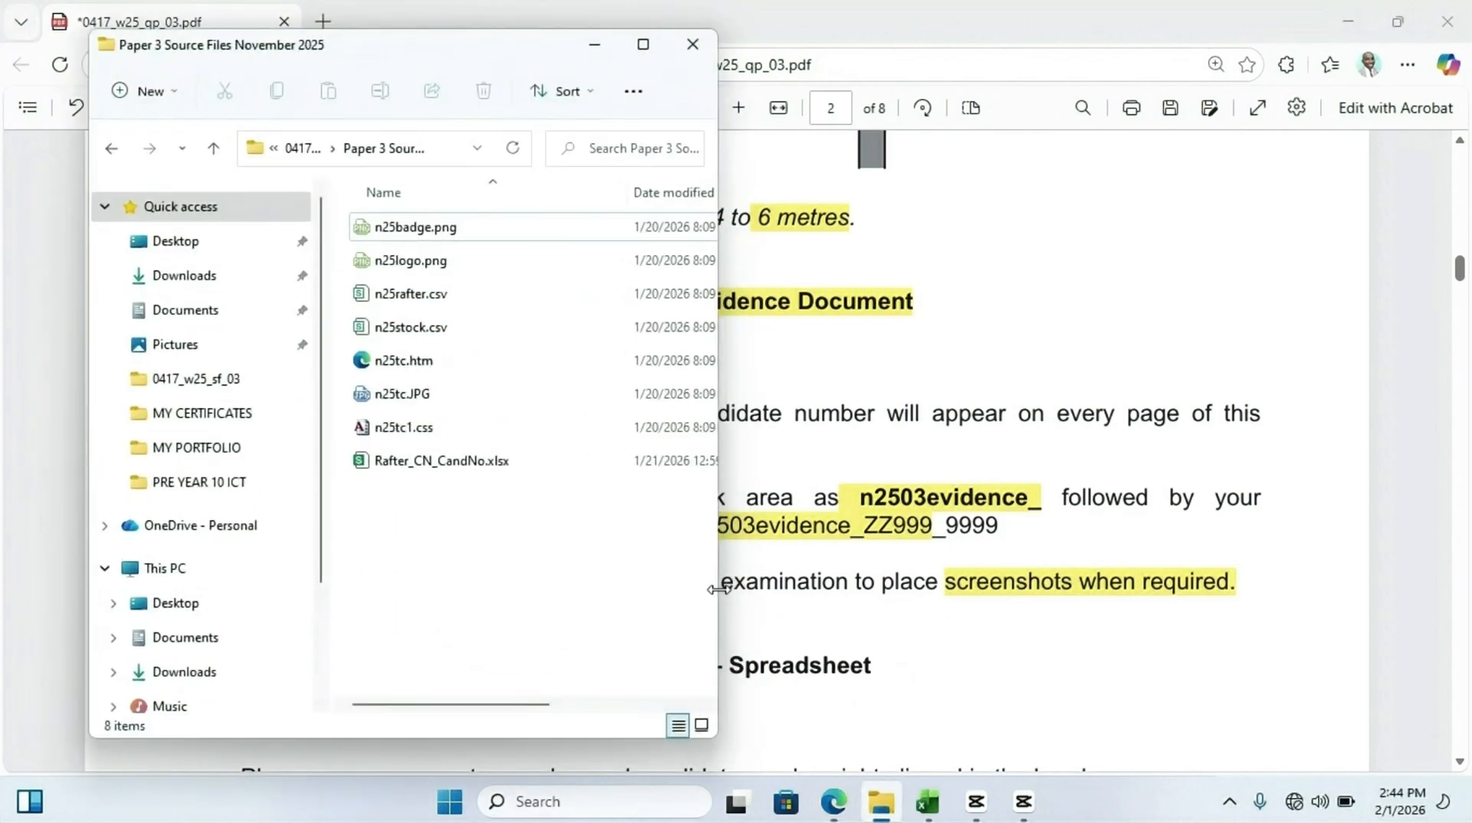
pyautogui.click(277, 150)
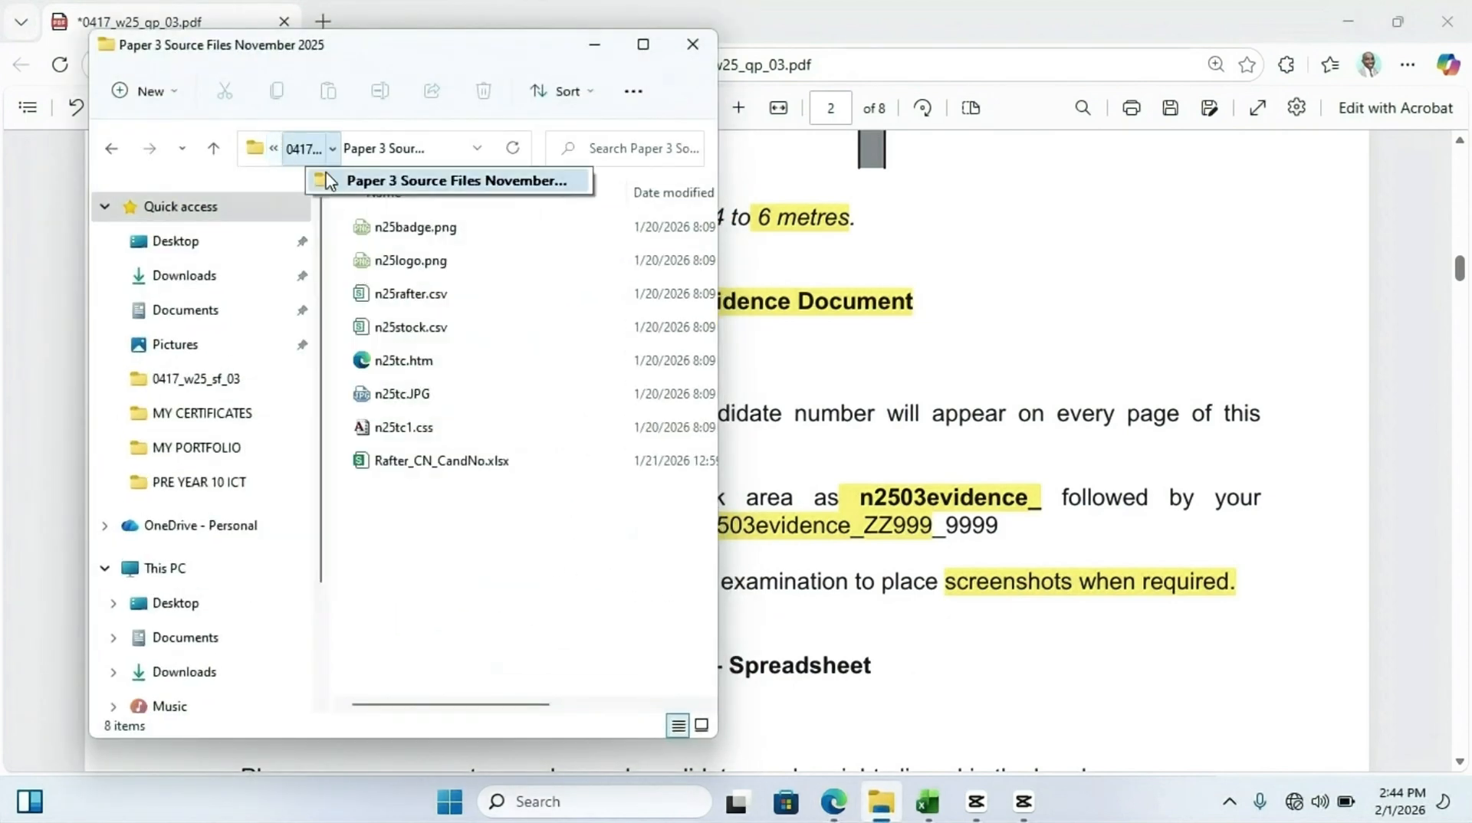
pyautogui.click(213, 148)
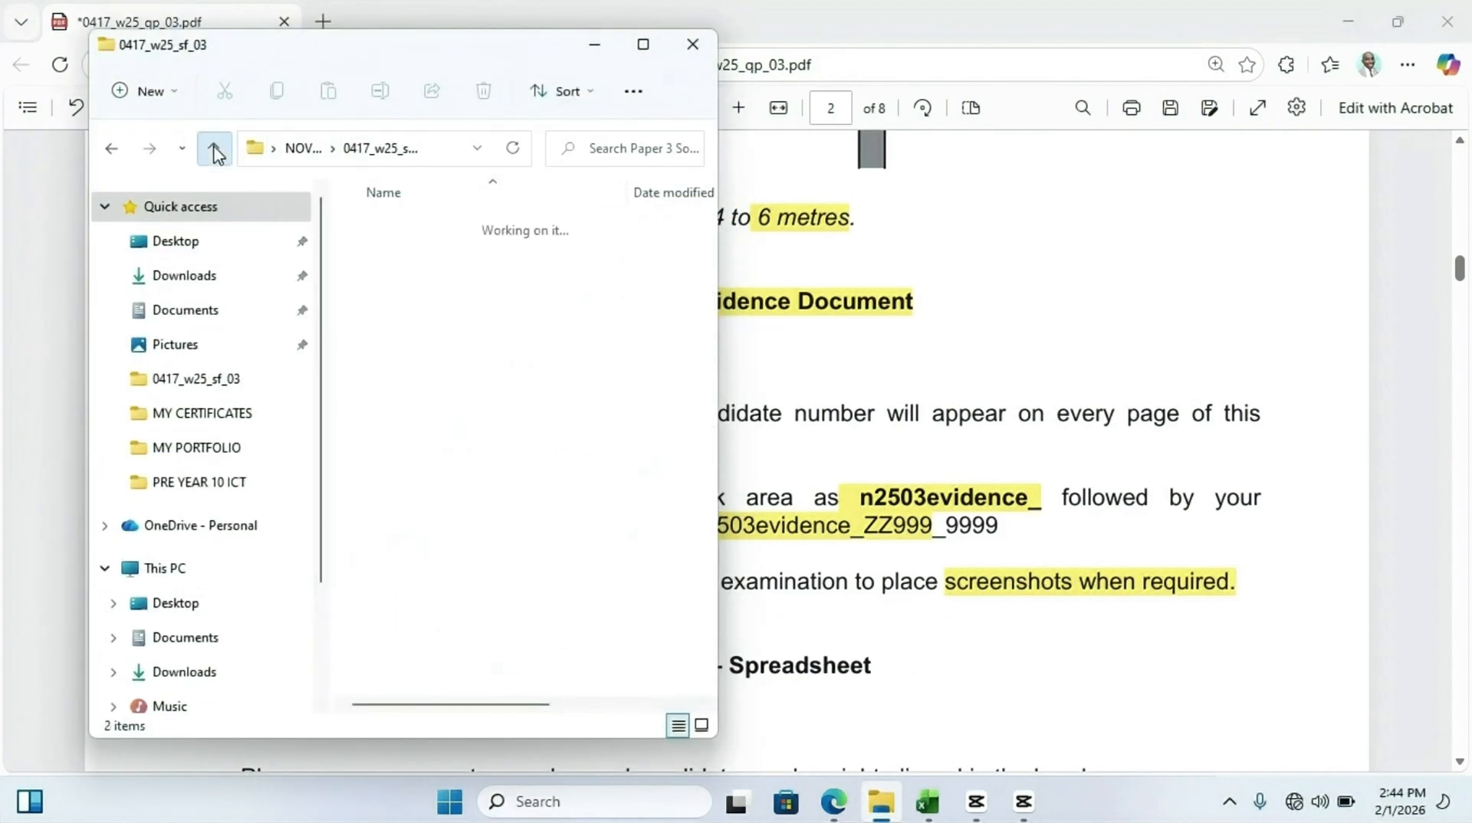
pyautogui.click(472, 416)
pyautogui.rightClick(471, 416)
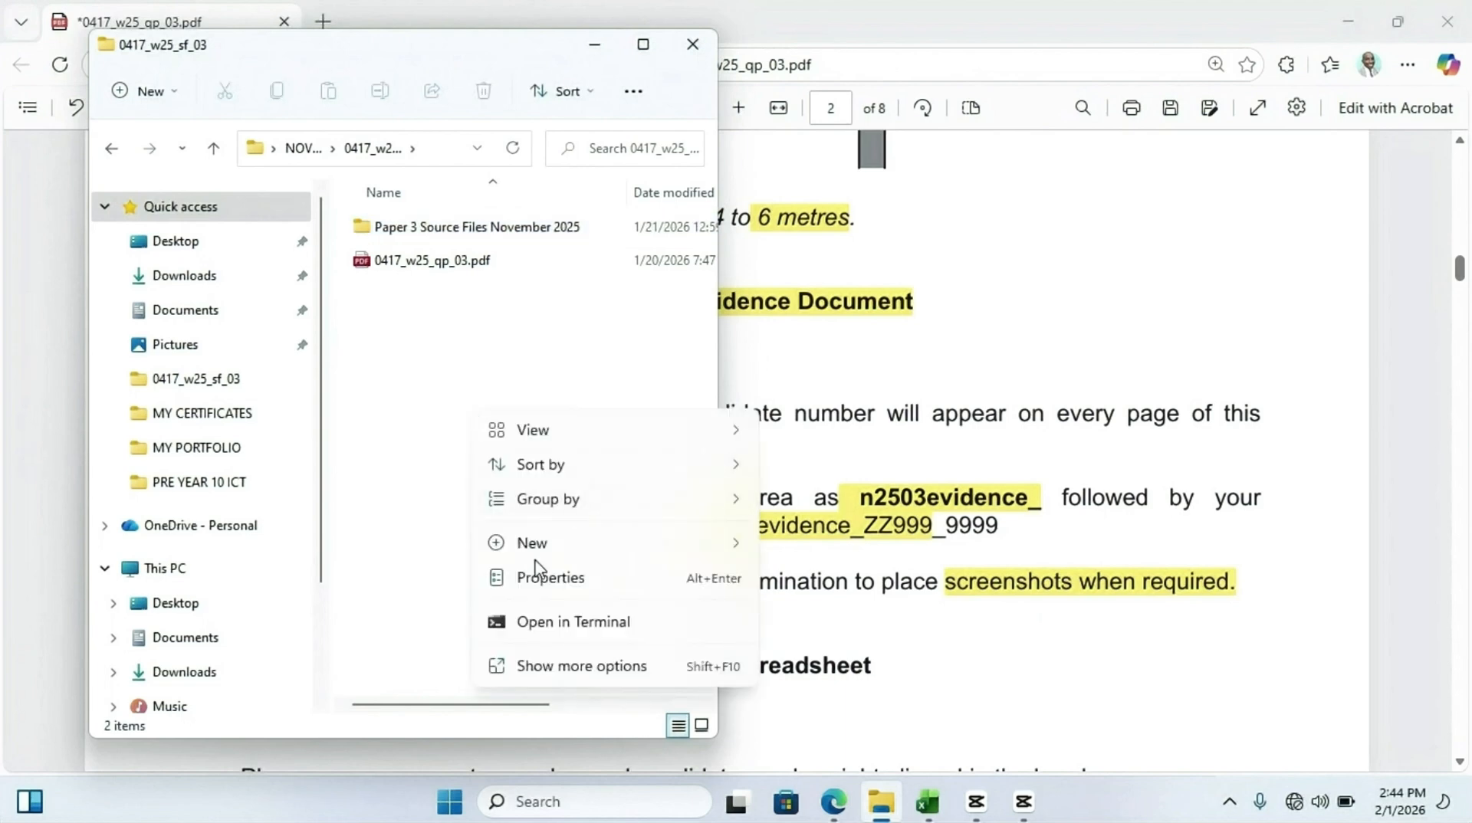
pyautogui.moveTo(650, 544)
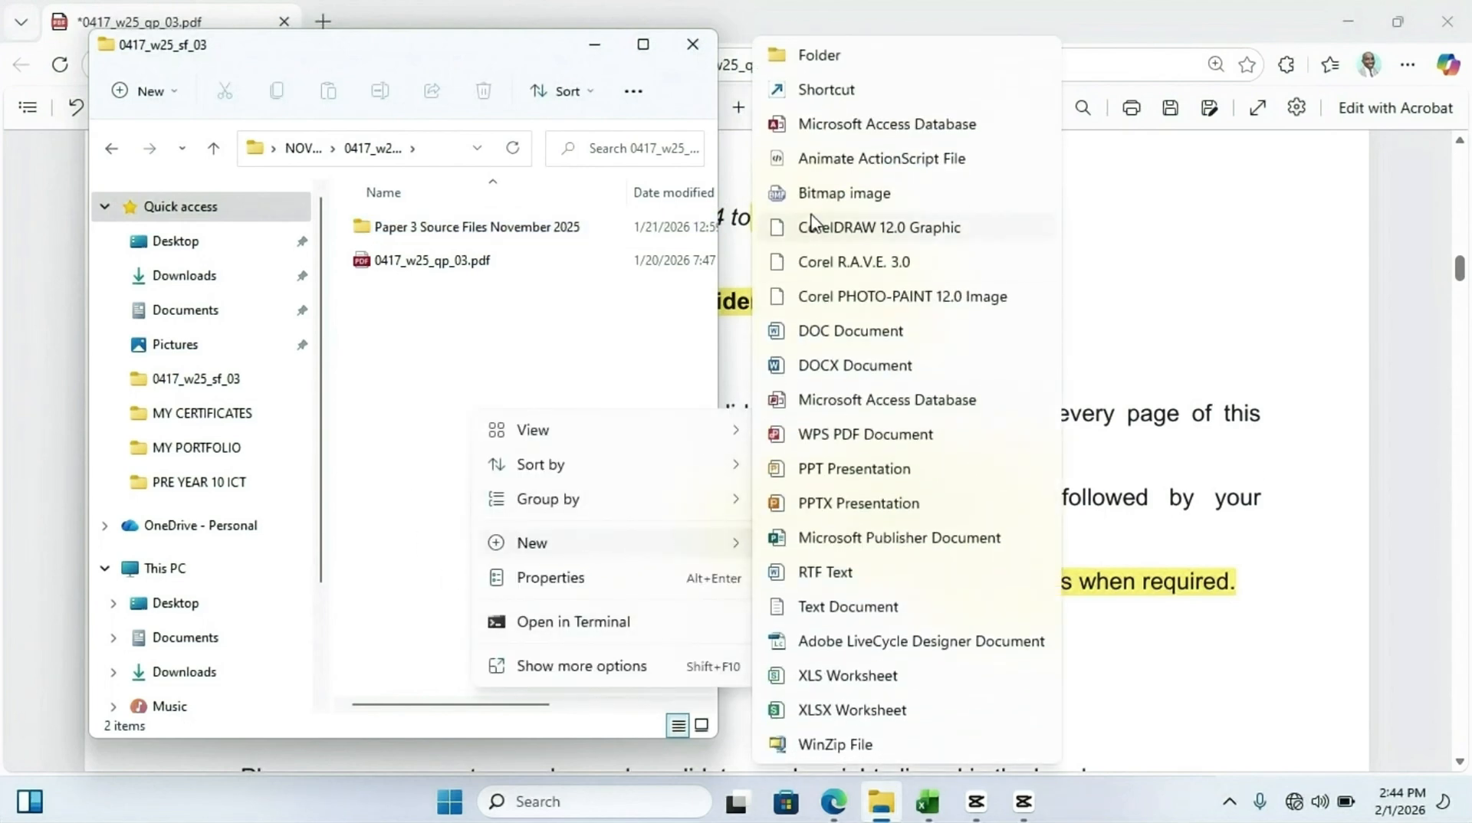
pyautogui.click(838, 368)
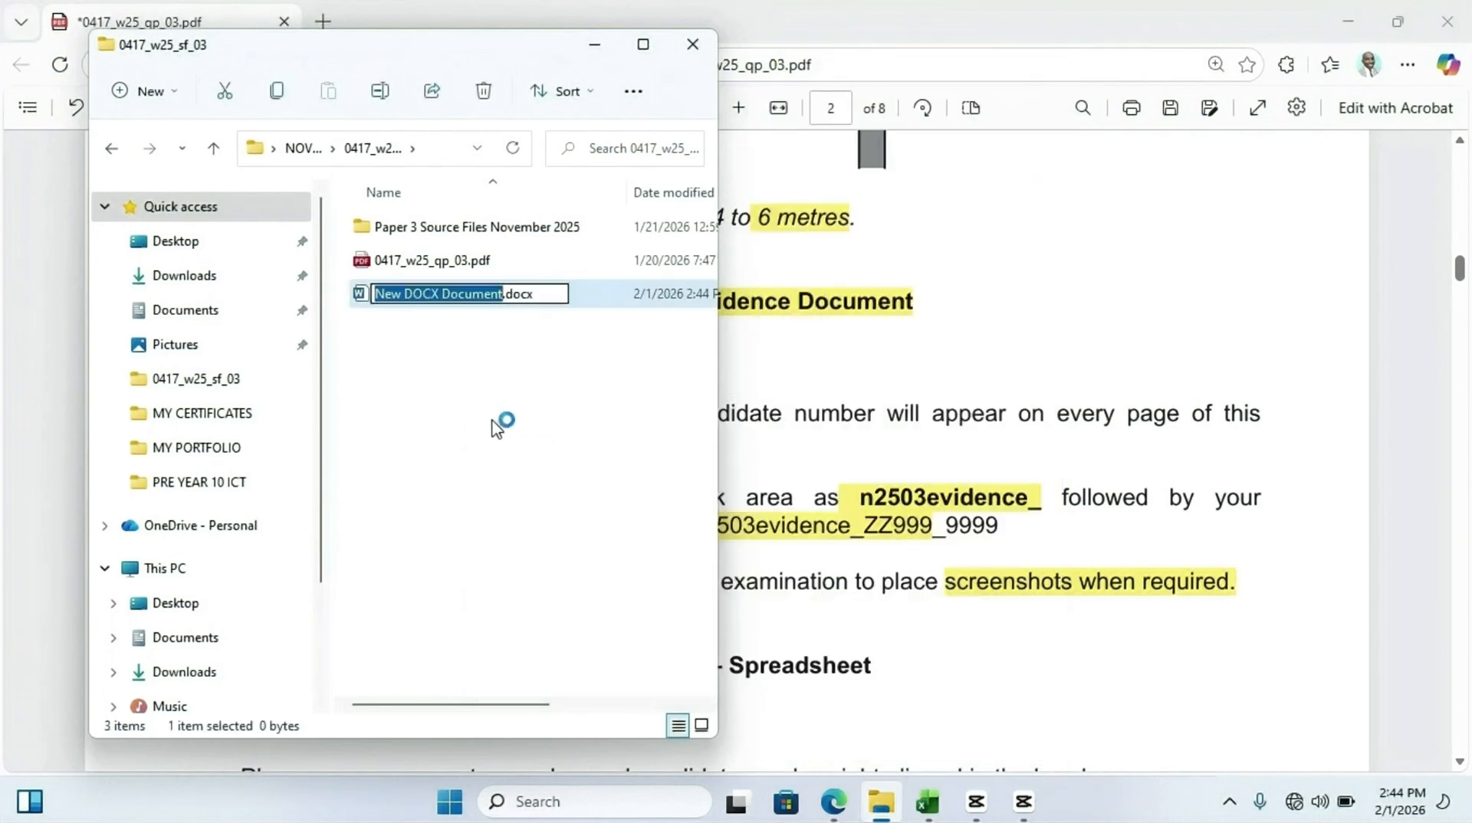
# Name the new document n2503evidence_CN_001.docx
pyautogui.write('n')
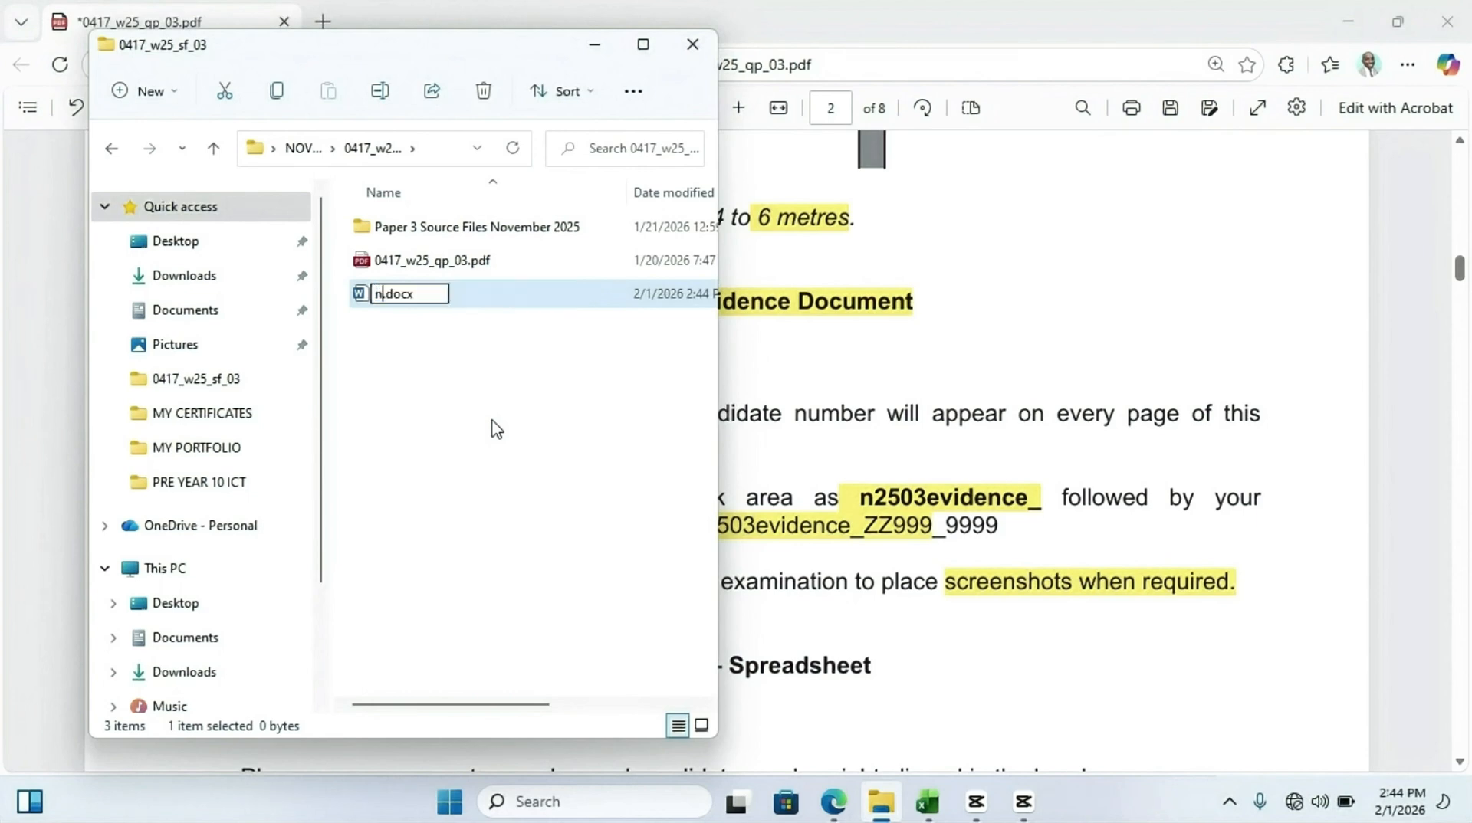
pyautogui.write('2')
pyautogui.write('5')
pyautogui.write('03')
pyautogui.write('evidence')
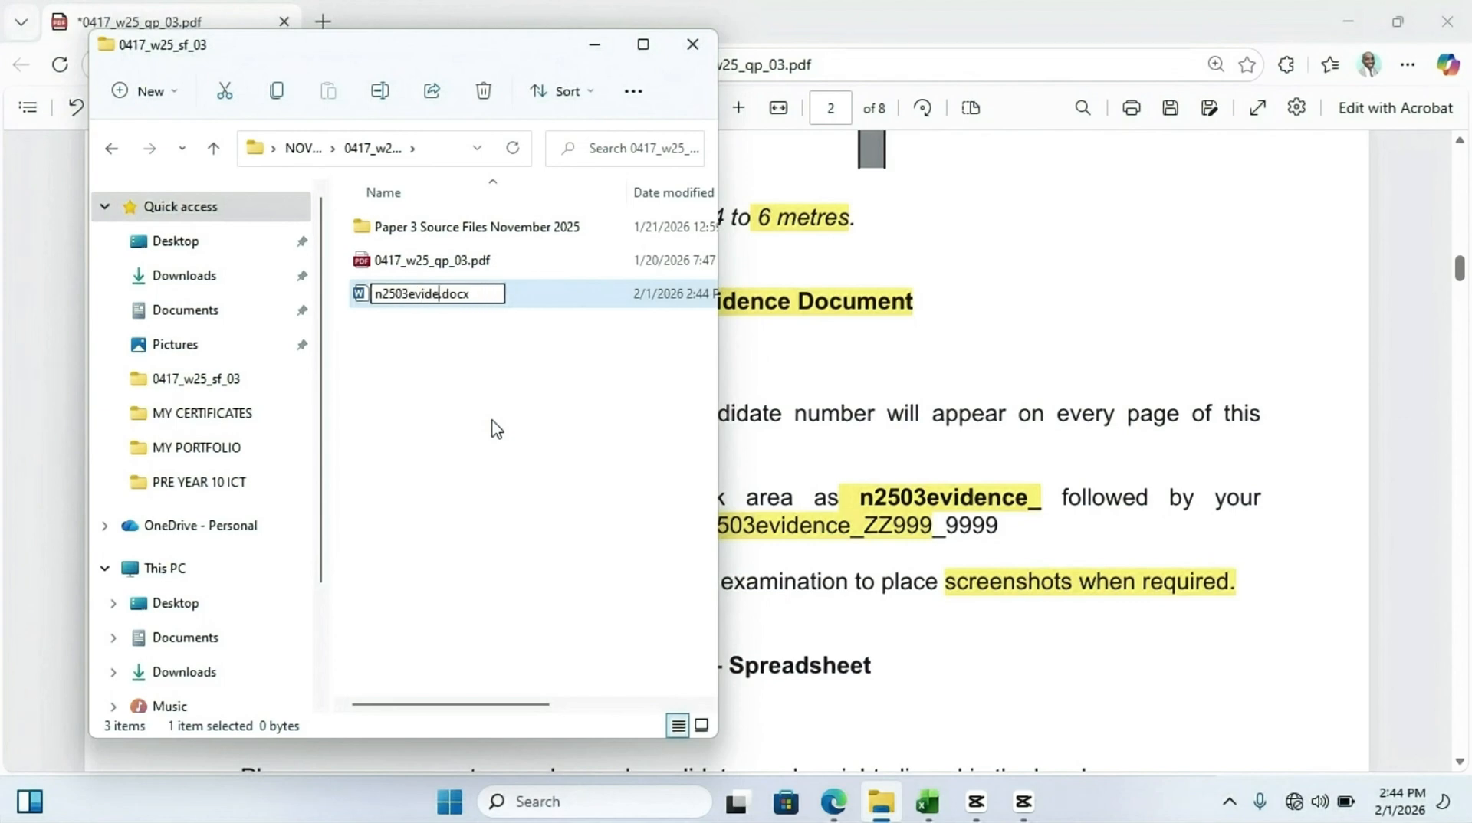
pyautogui.write('_')
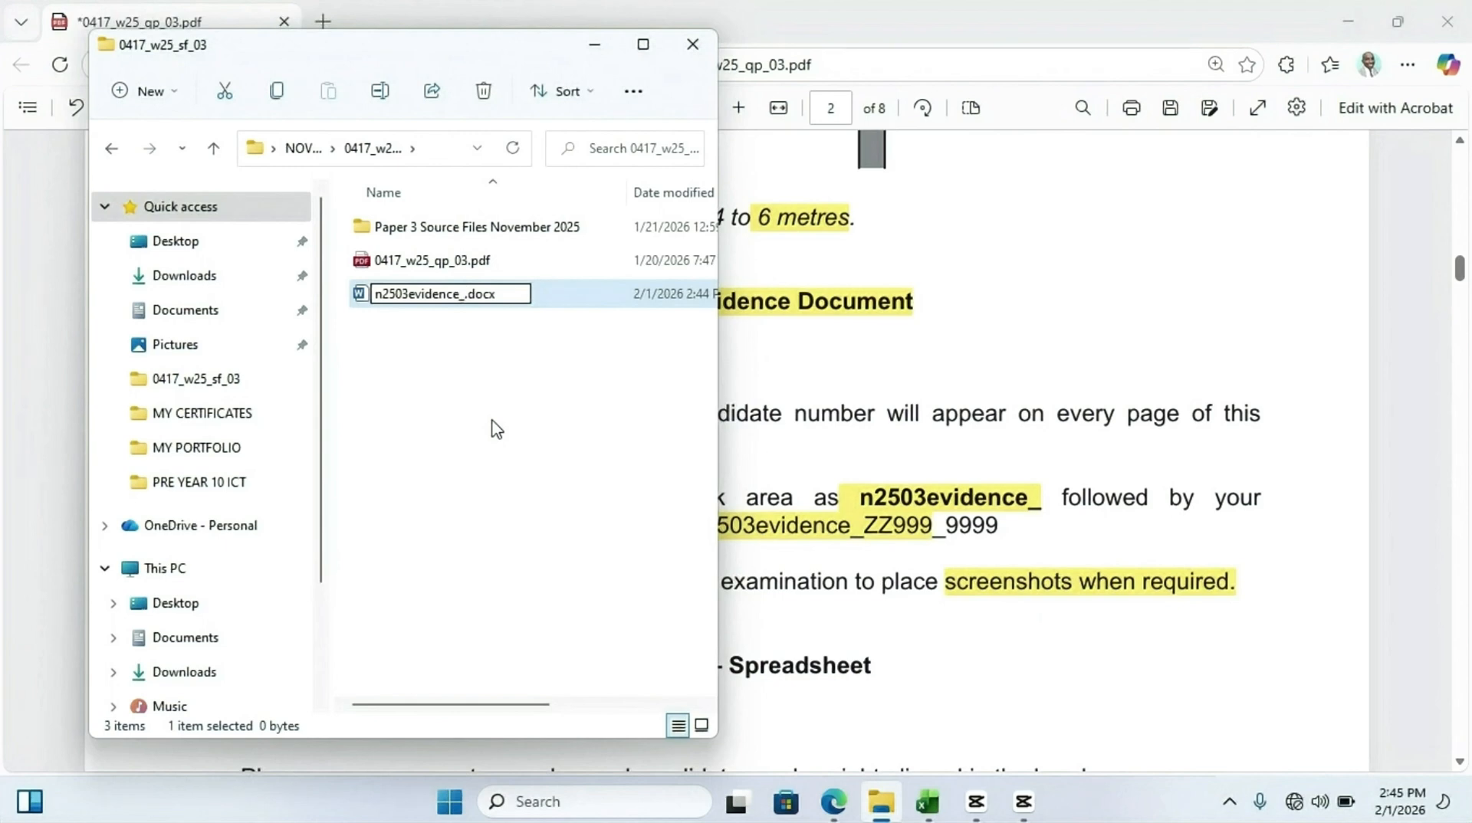
pyautogui.write('CN_001')
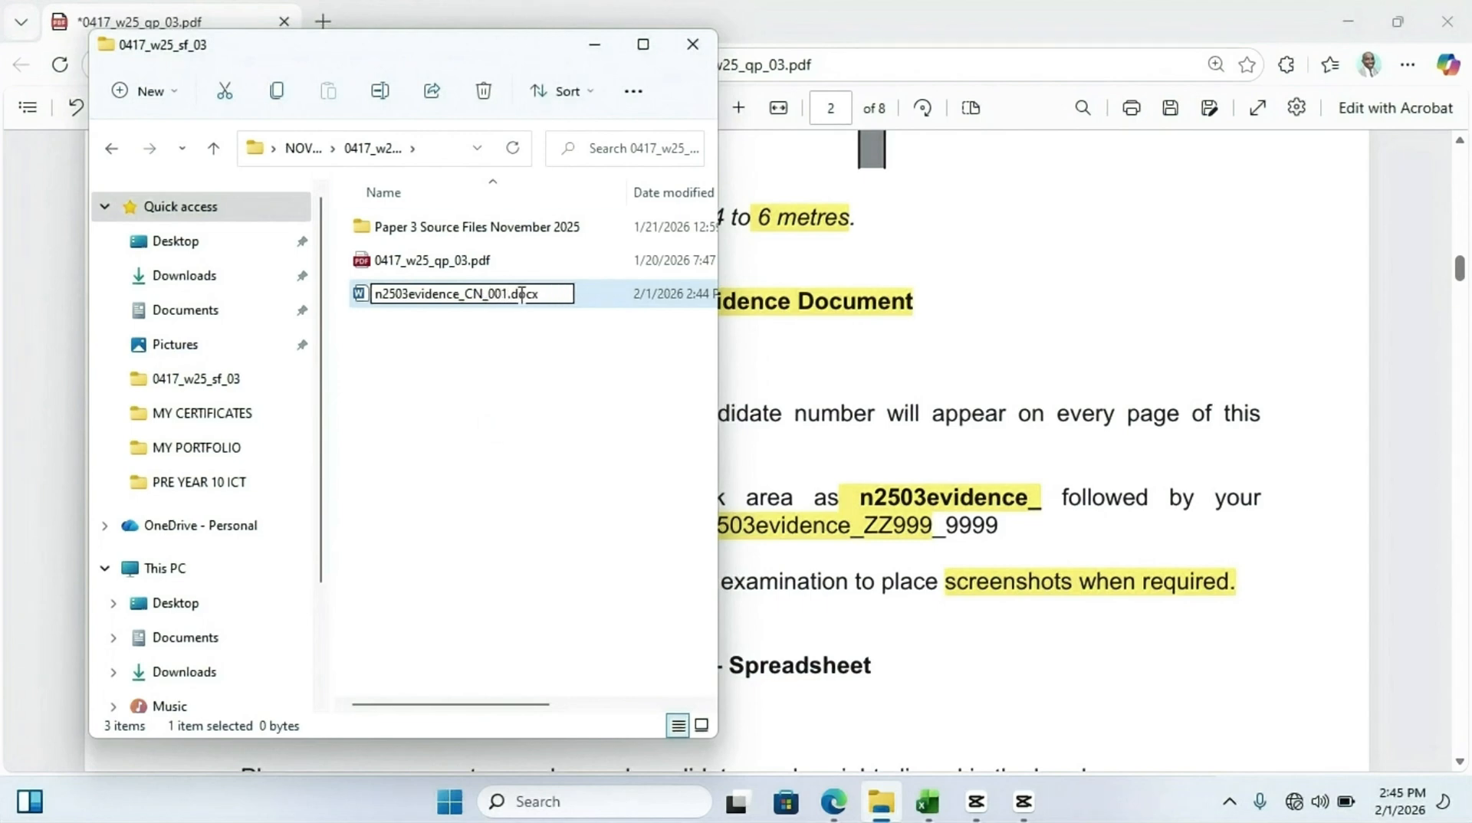
pyautogui.press('Return')
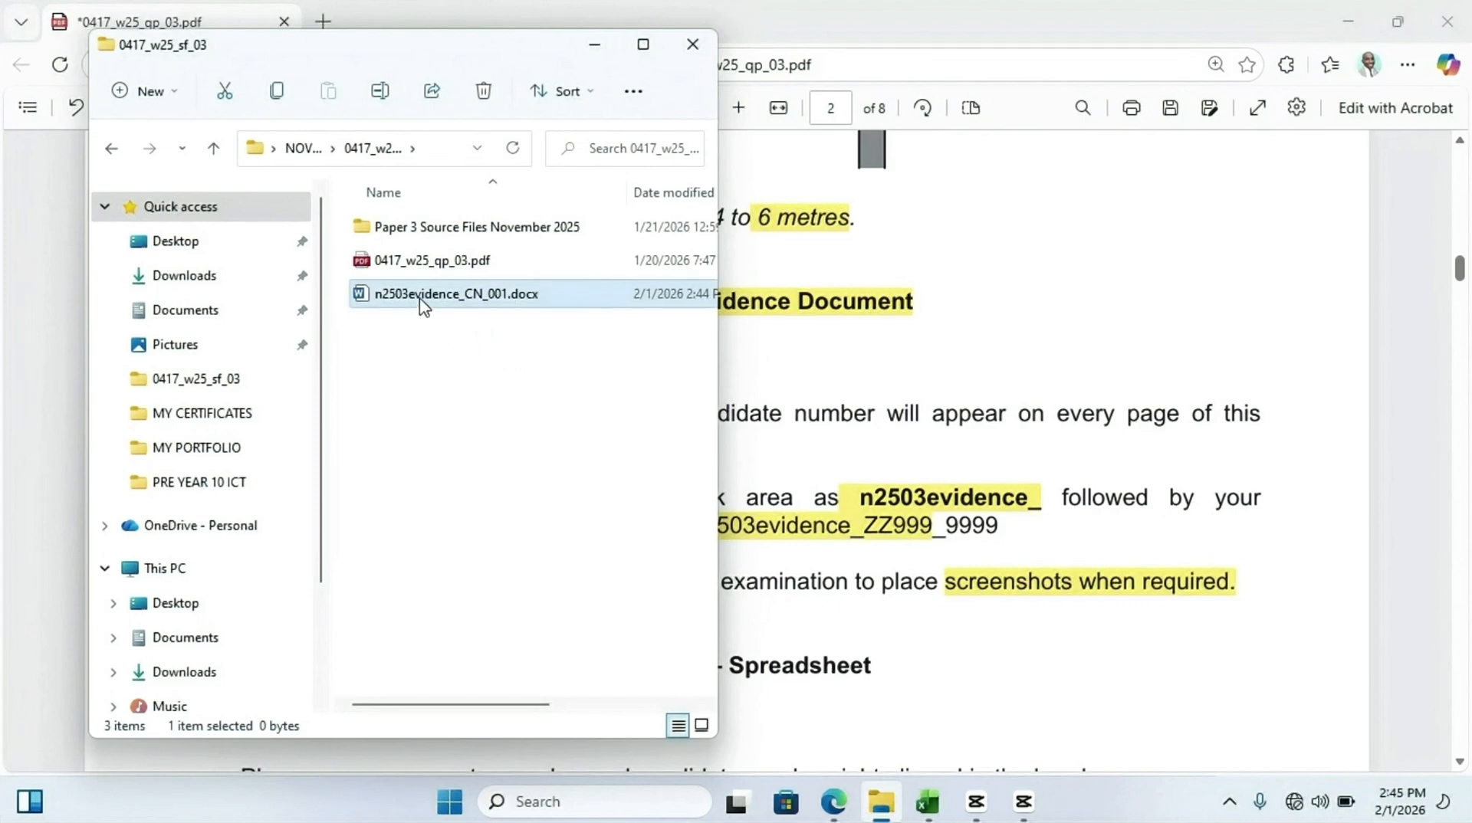
# Open the n2503evidence_CN_001.docx evidence document in the word processor
pyautogui.rightClick(422, 302)
pyautogui.moveTo(600, 417)
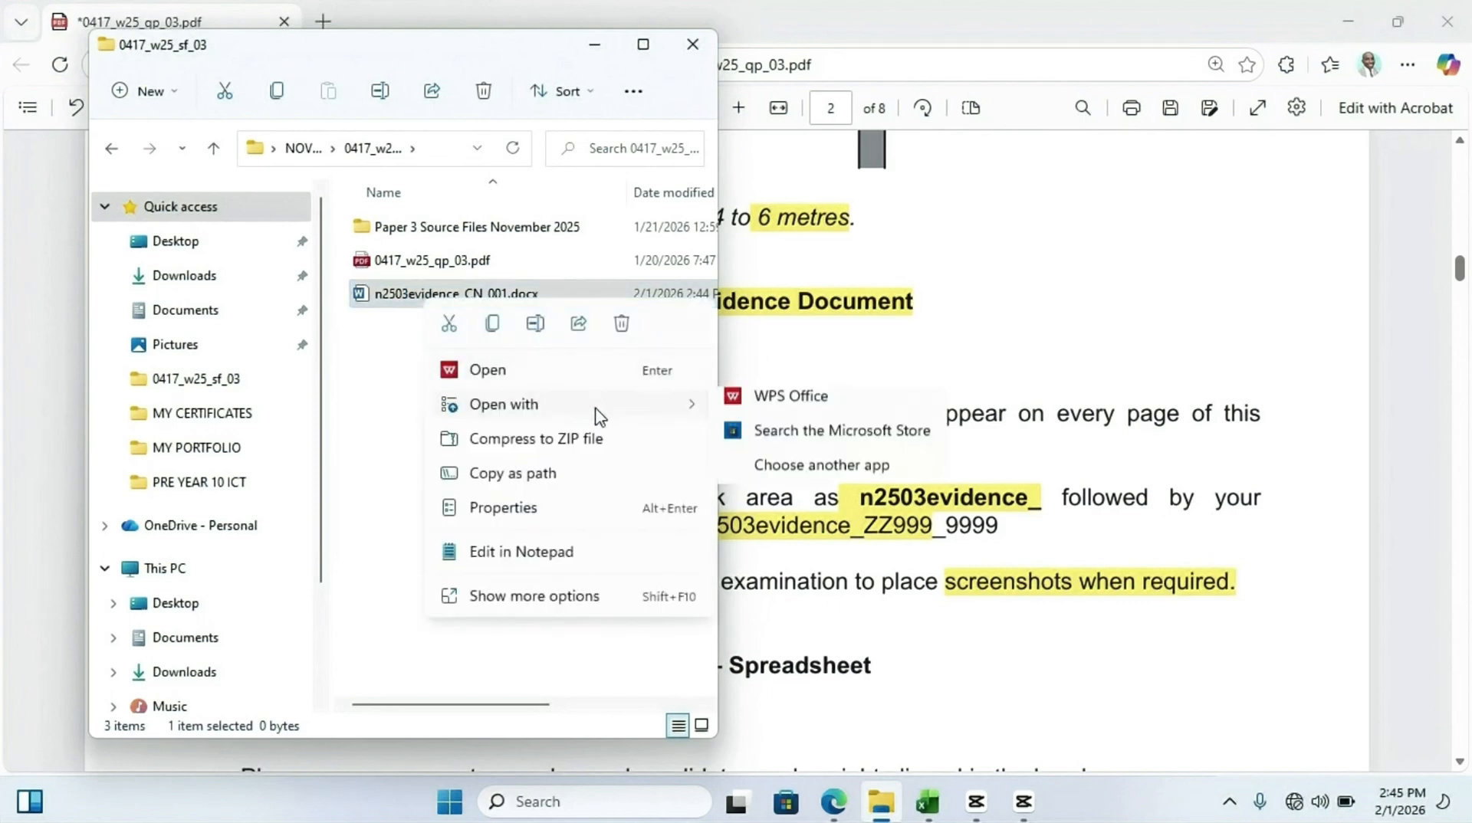
pyautogui.click(774, 404)
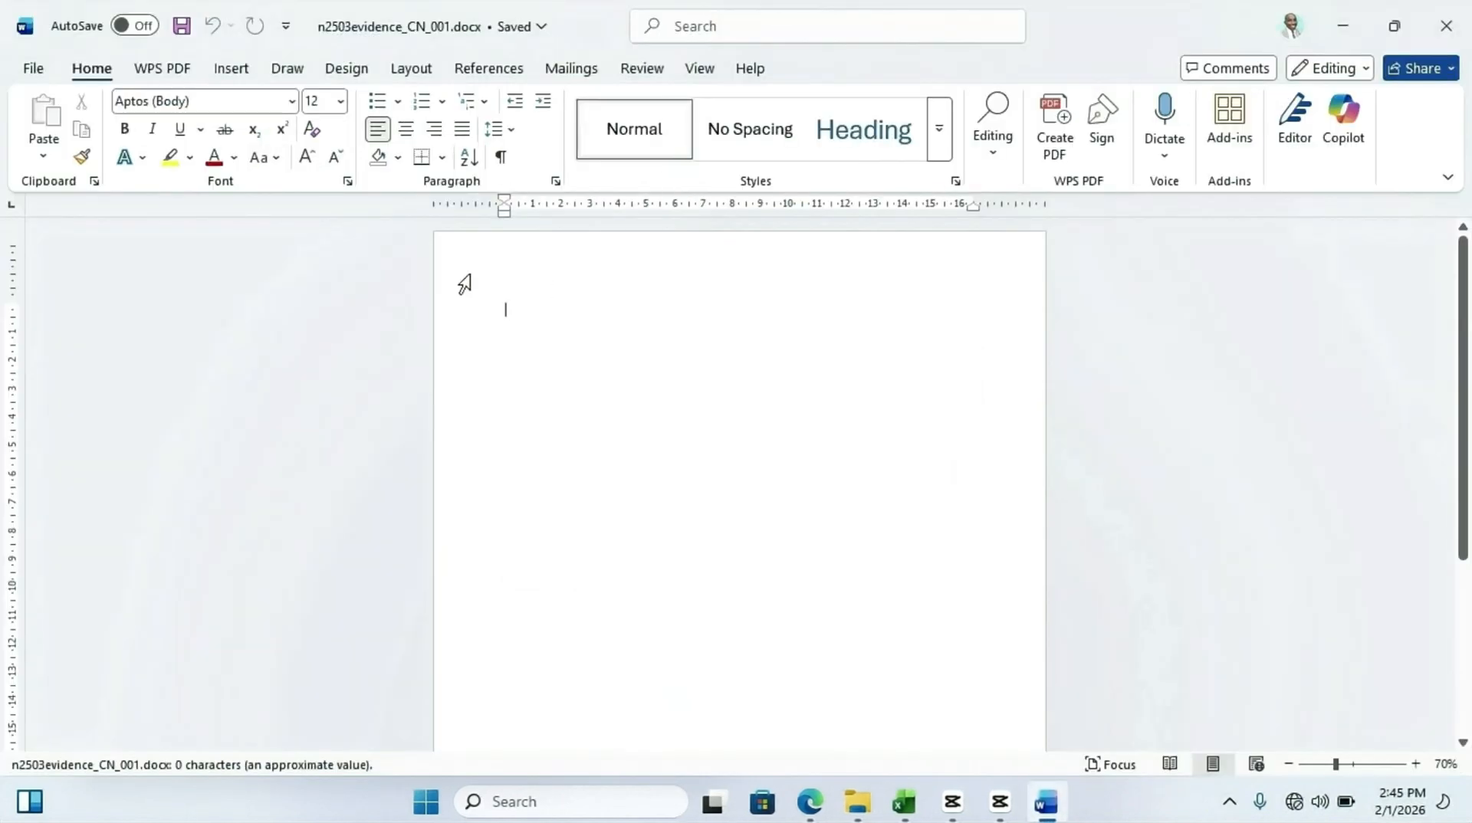
# Insert a Blank (Three Columns) header into the evidence document
pyautogui.click(234, 69)
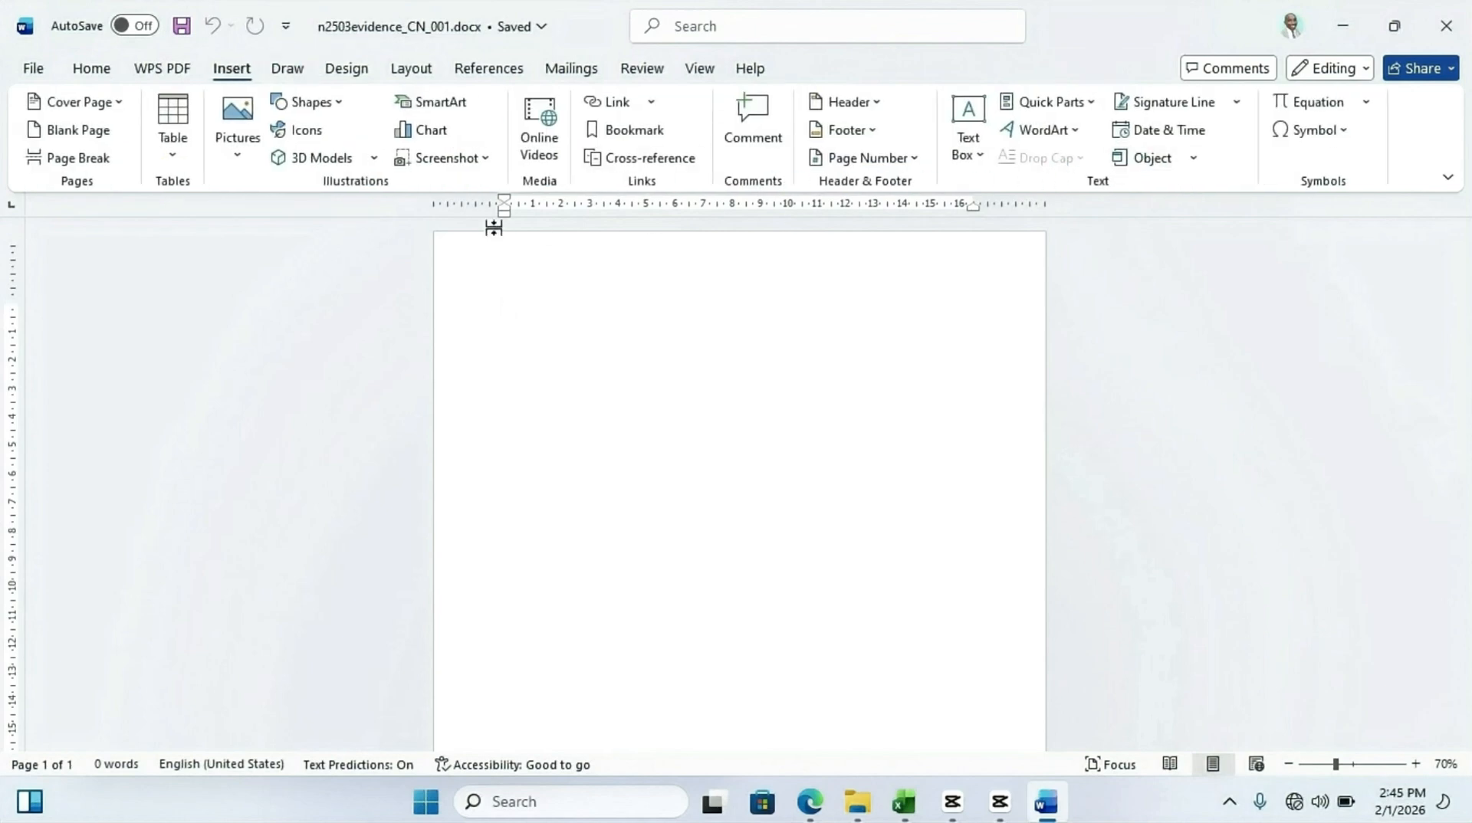
pyautogui.click(881, 106)
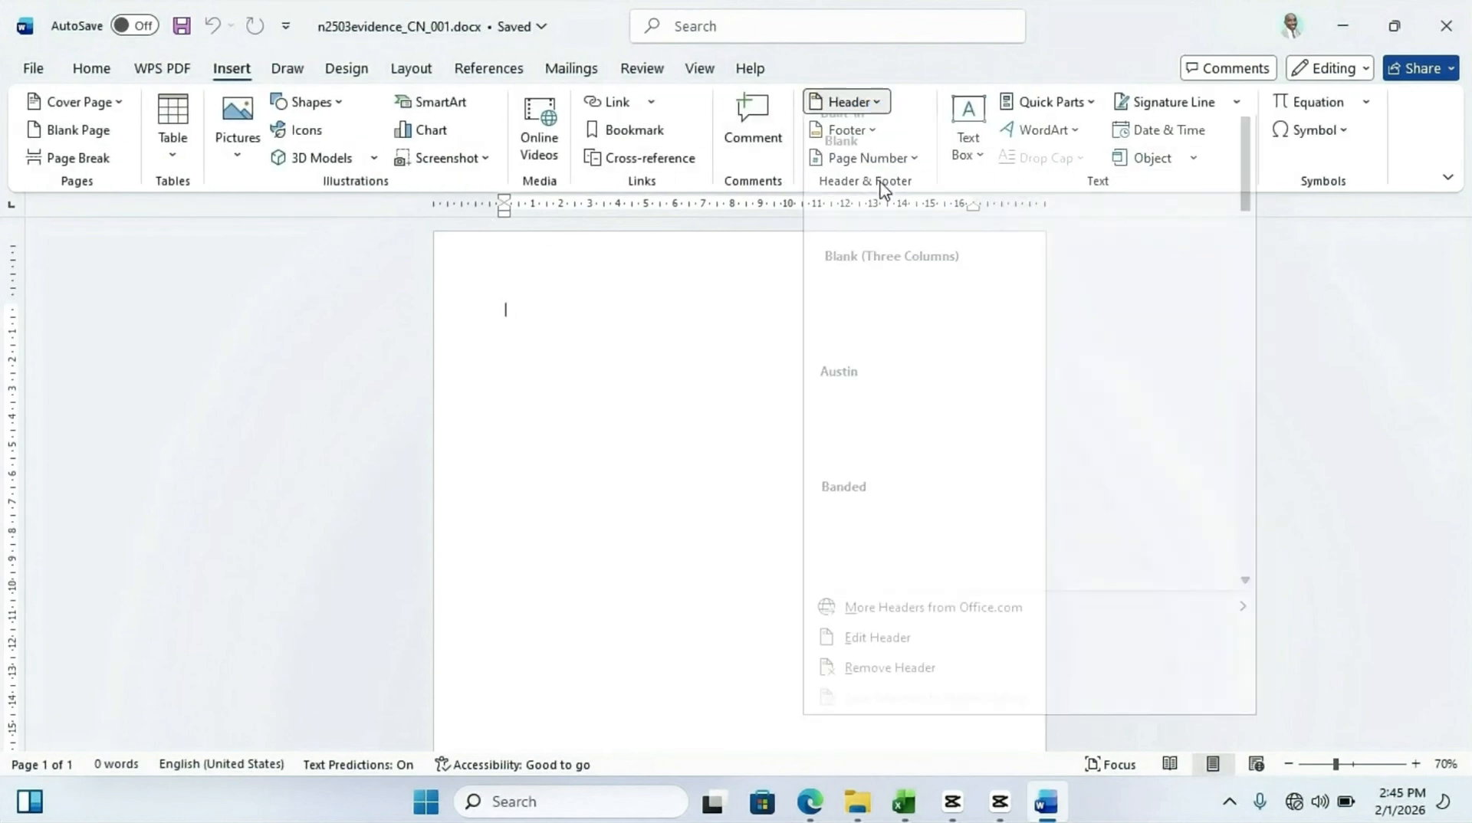
pyautogui.click(938, 349)
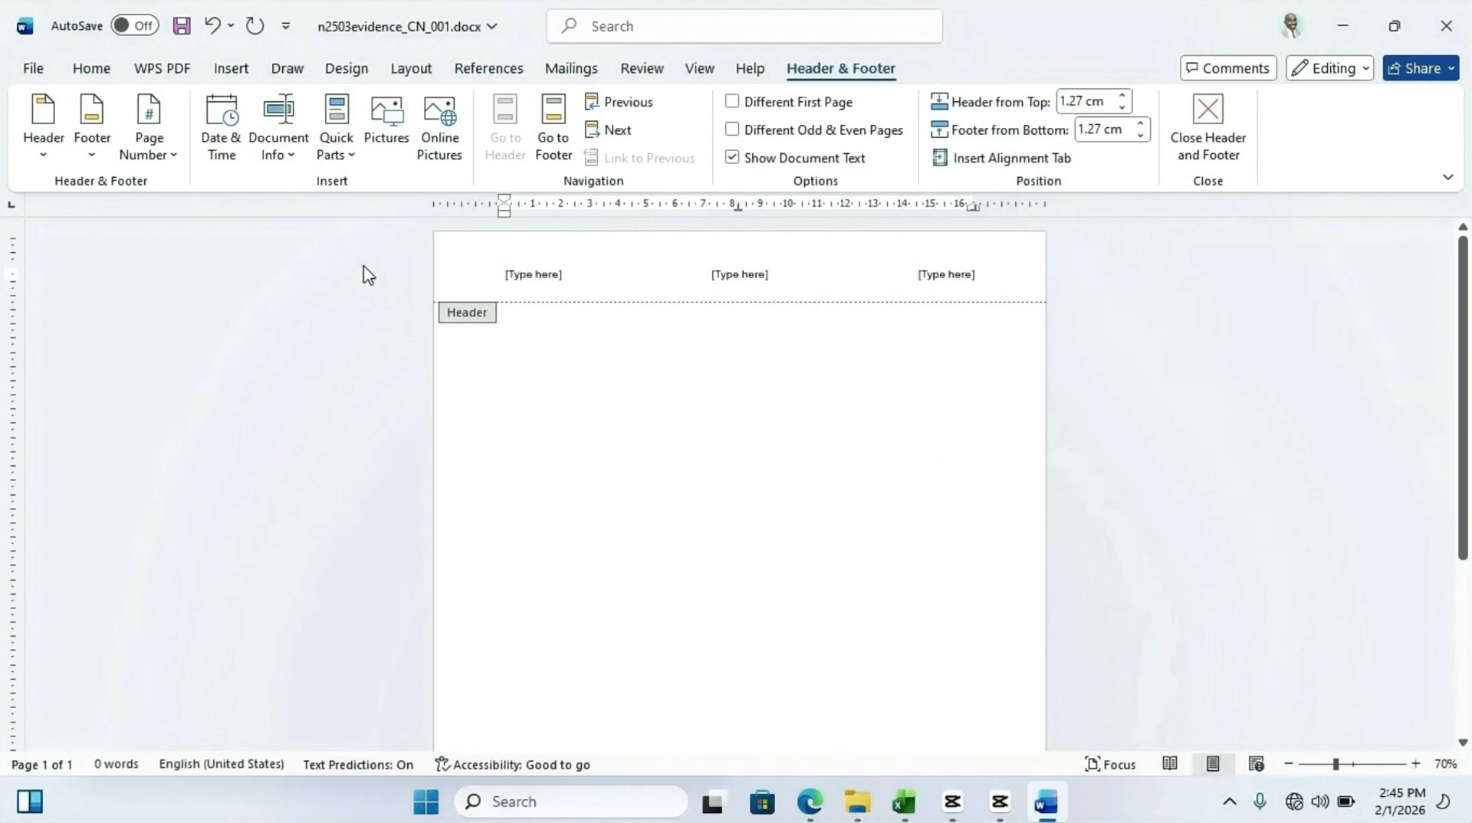
# Fill the three header placeholders with Candidate Name, Centre No and Candidate No, then close the header
pyautogui.click(556, 277)
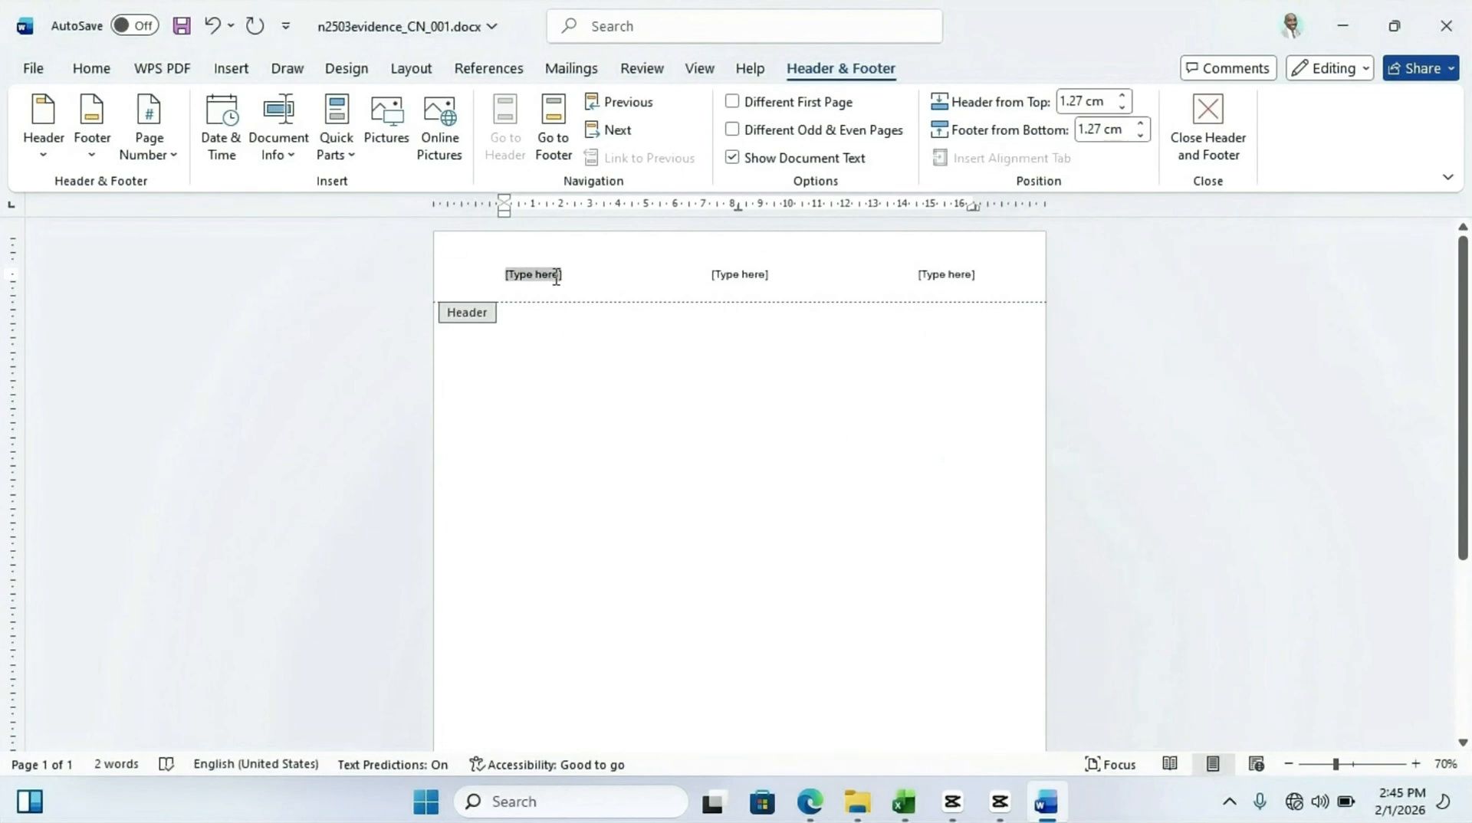
pyautogui.write('Candidate Name')
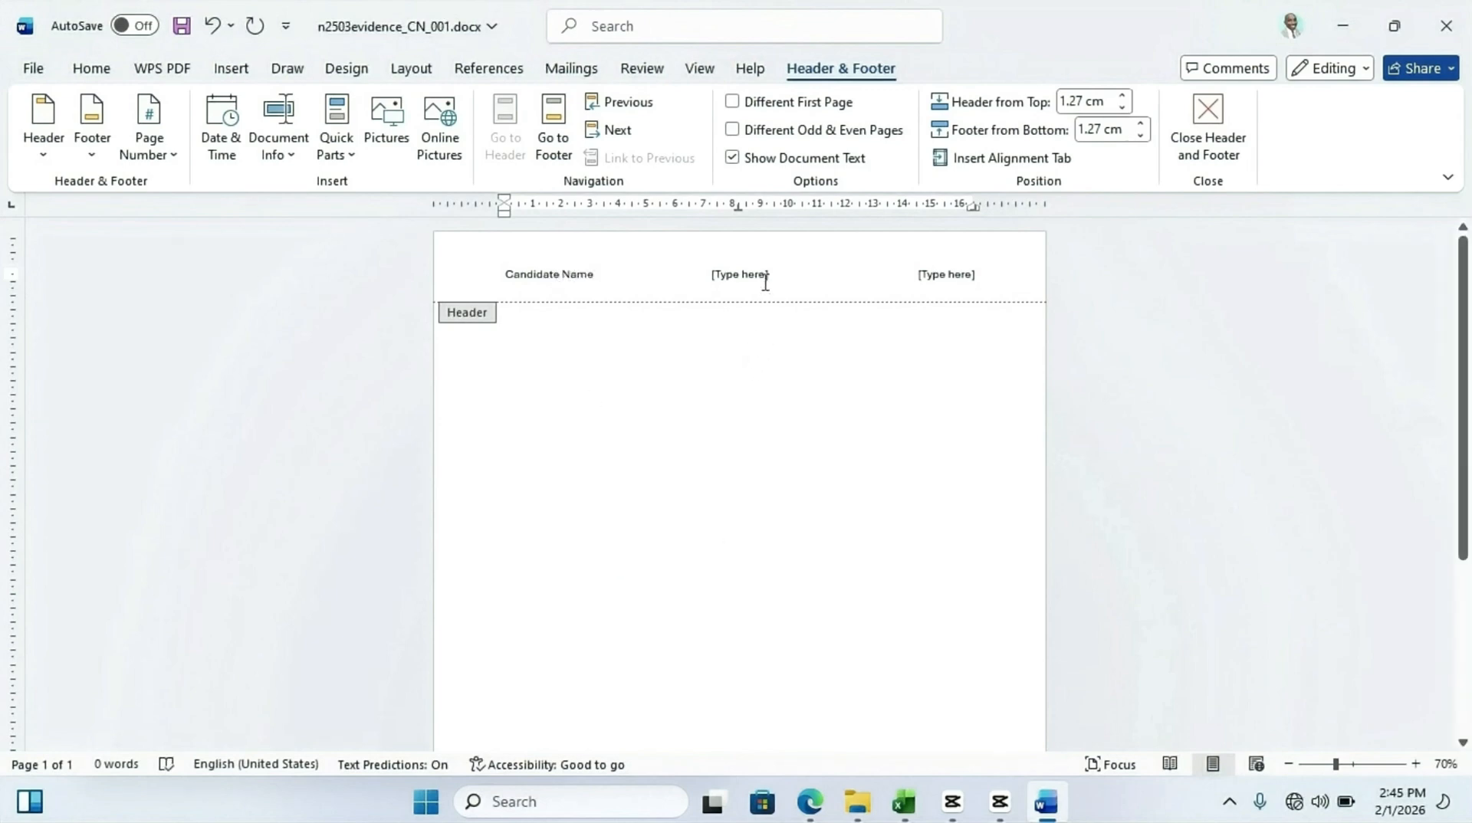
pyautogui.click(765, 283)
pyautogui.write('C')
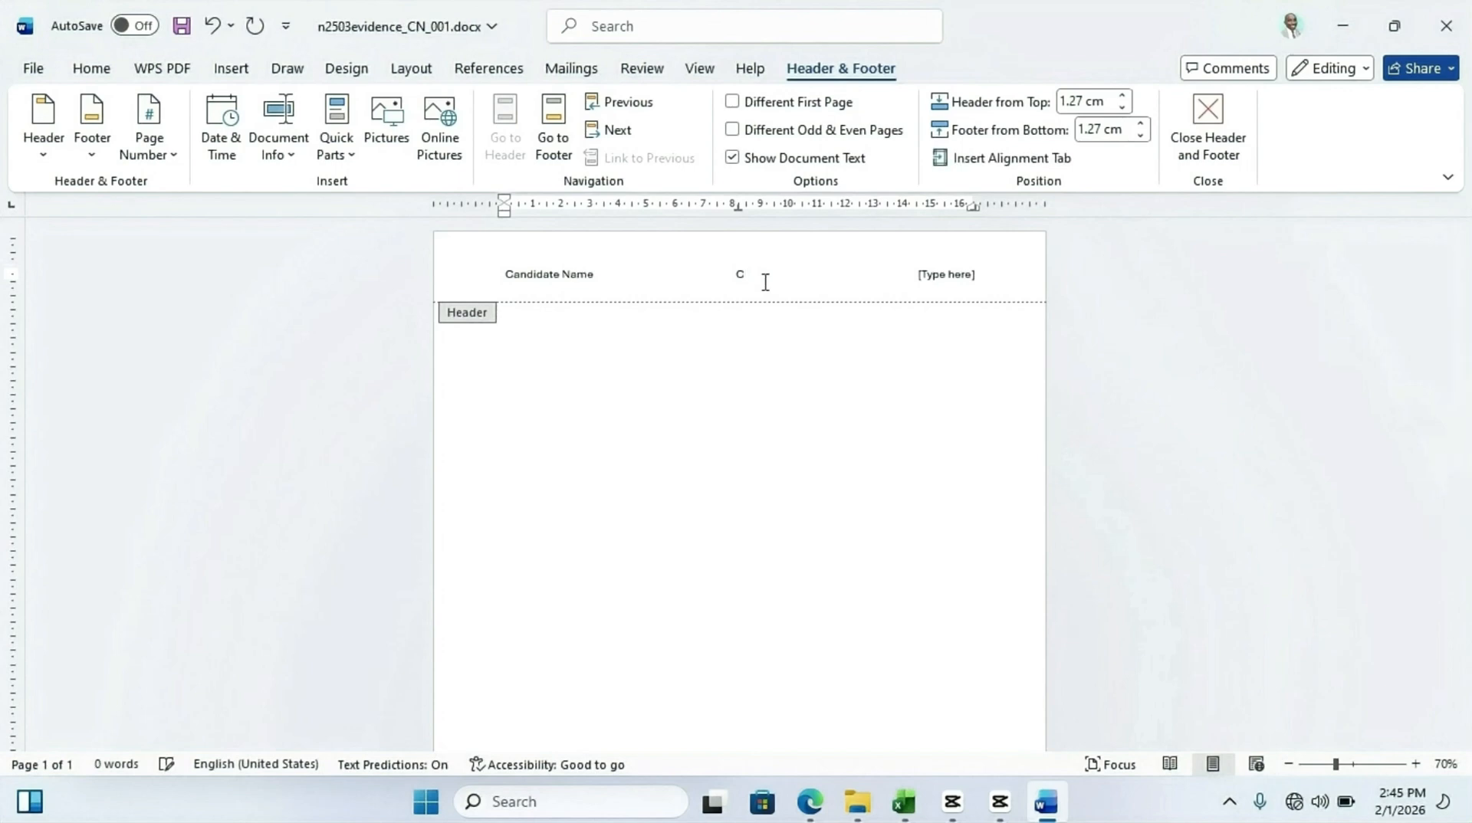
pyautogui.write('entre No')
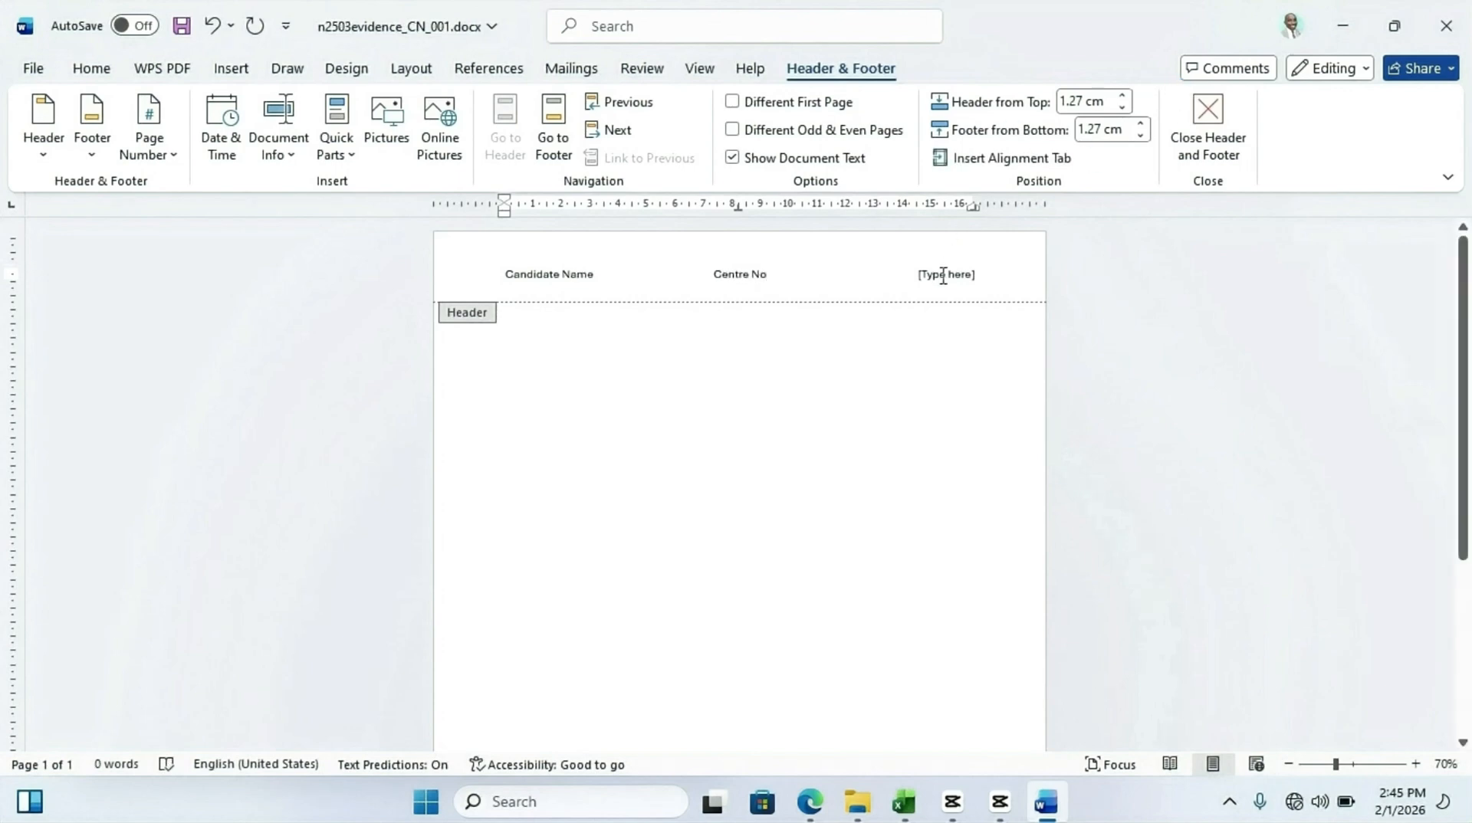
pyautogui.click(943, 275)
pyautogui.write('Cand')
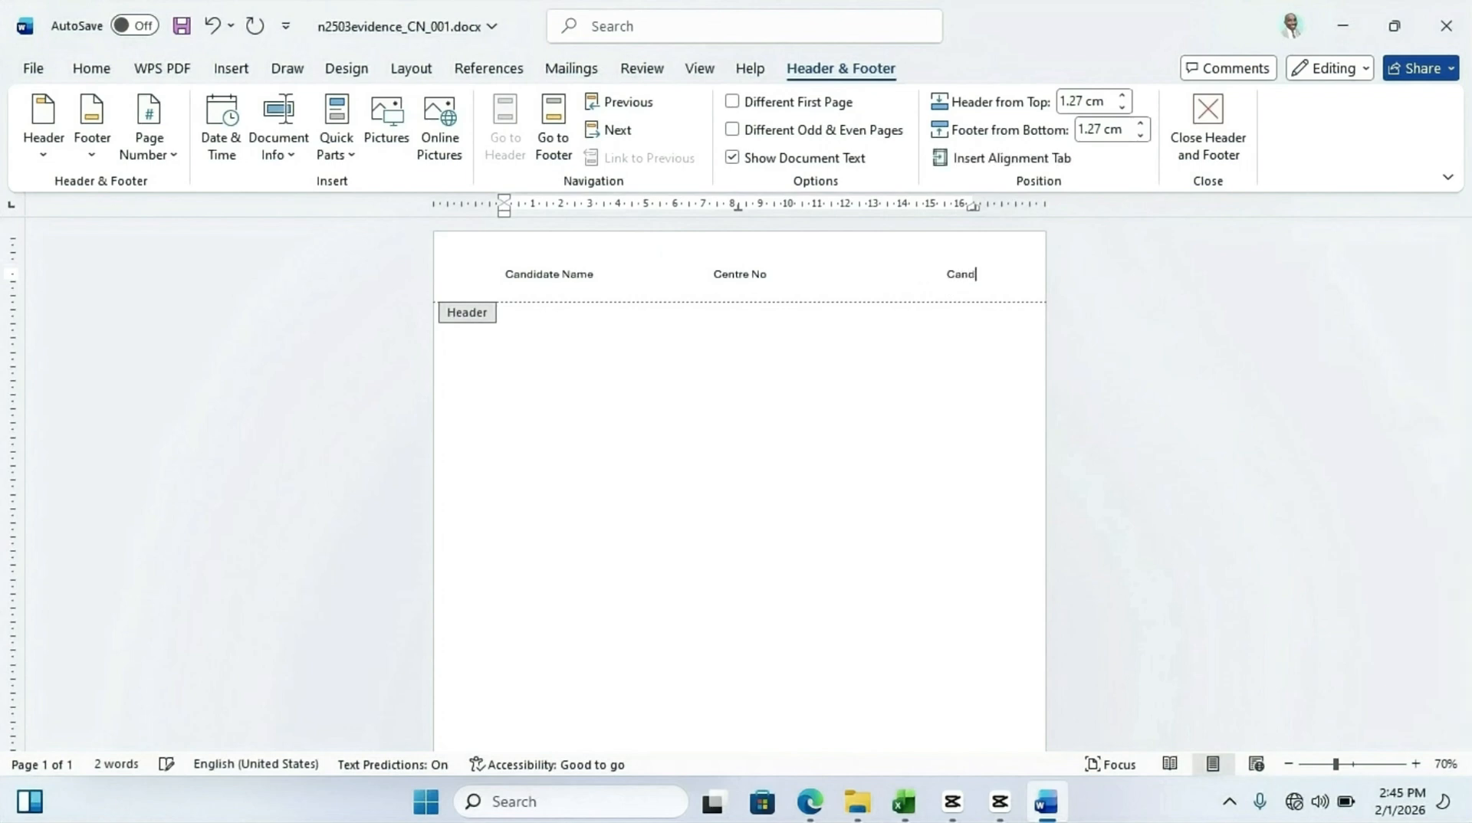
pyautogui.write('idate No')
pyautogui.click(1215, 128)
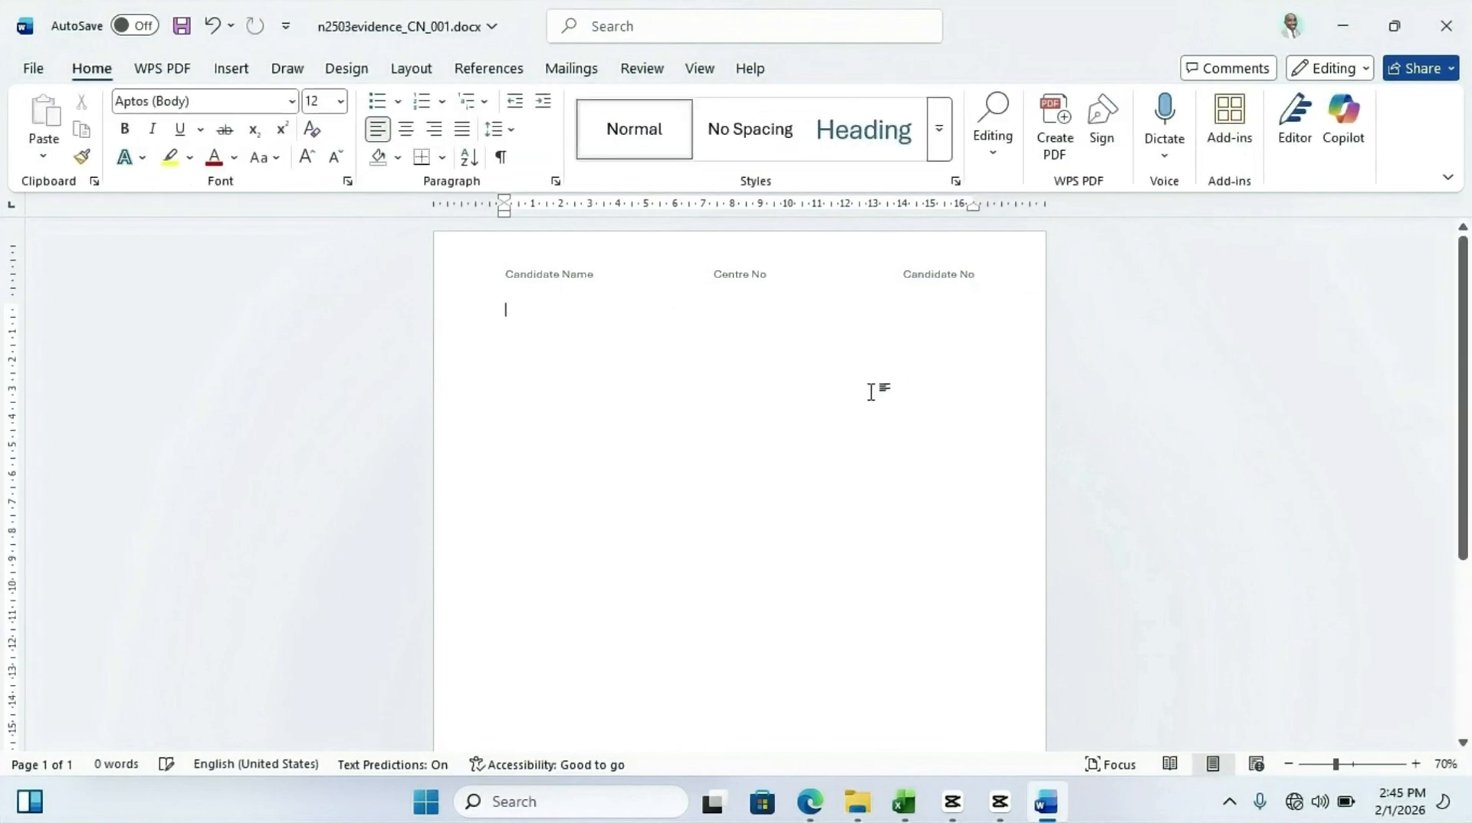
pyautogui.click(1415, 764)
pyautogui.click(1415, 764)
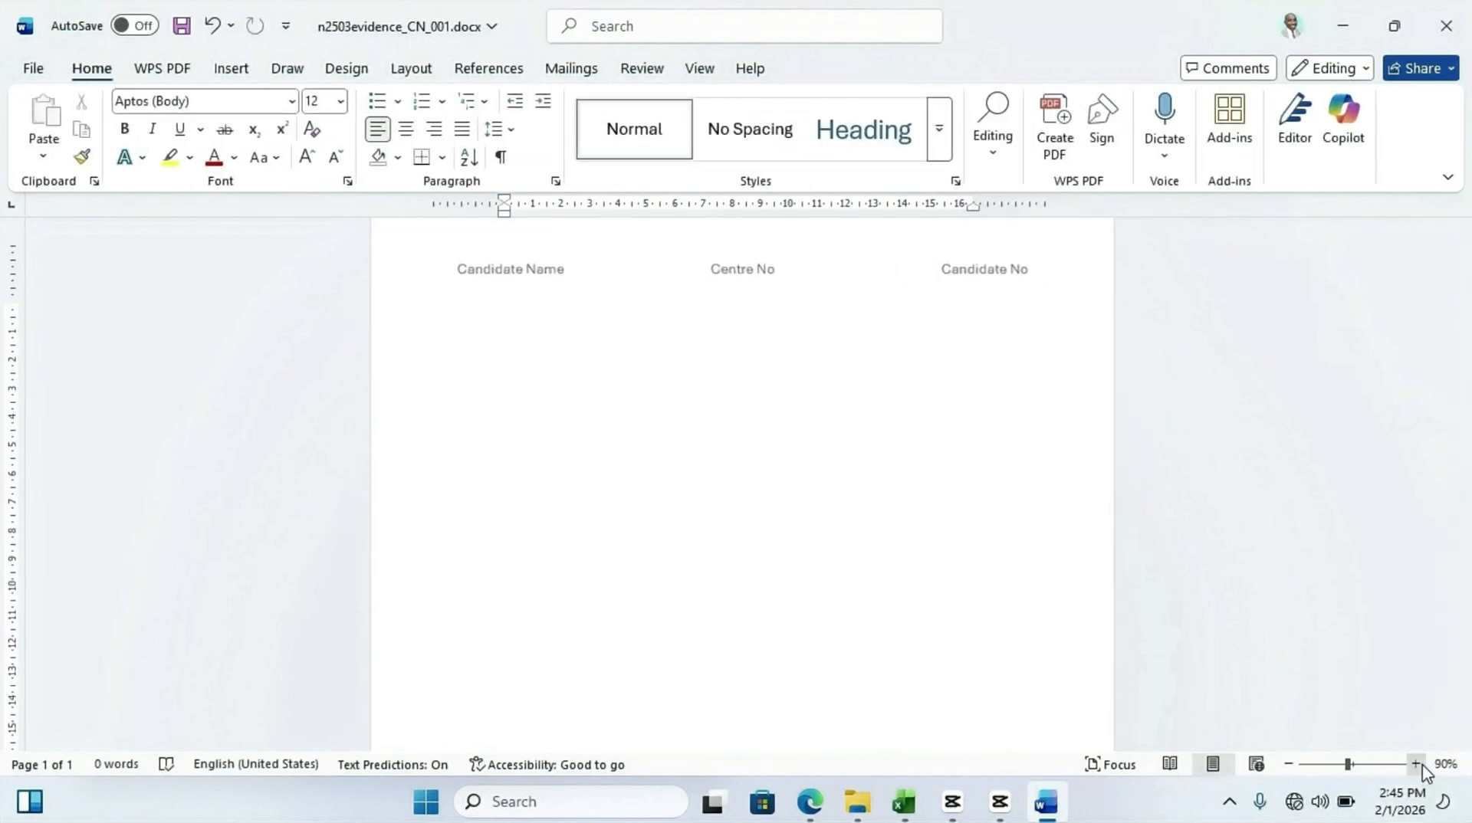
pyautogui.click(1415, 764)
pyautogui.click(1415, 764)
pyautogui.click(1415, 764)
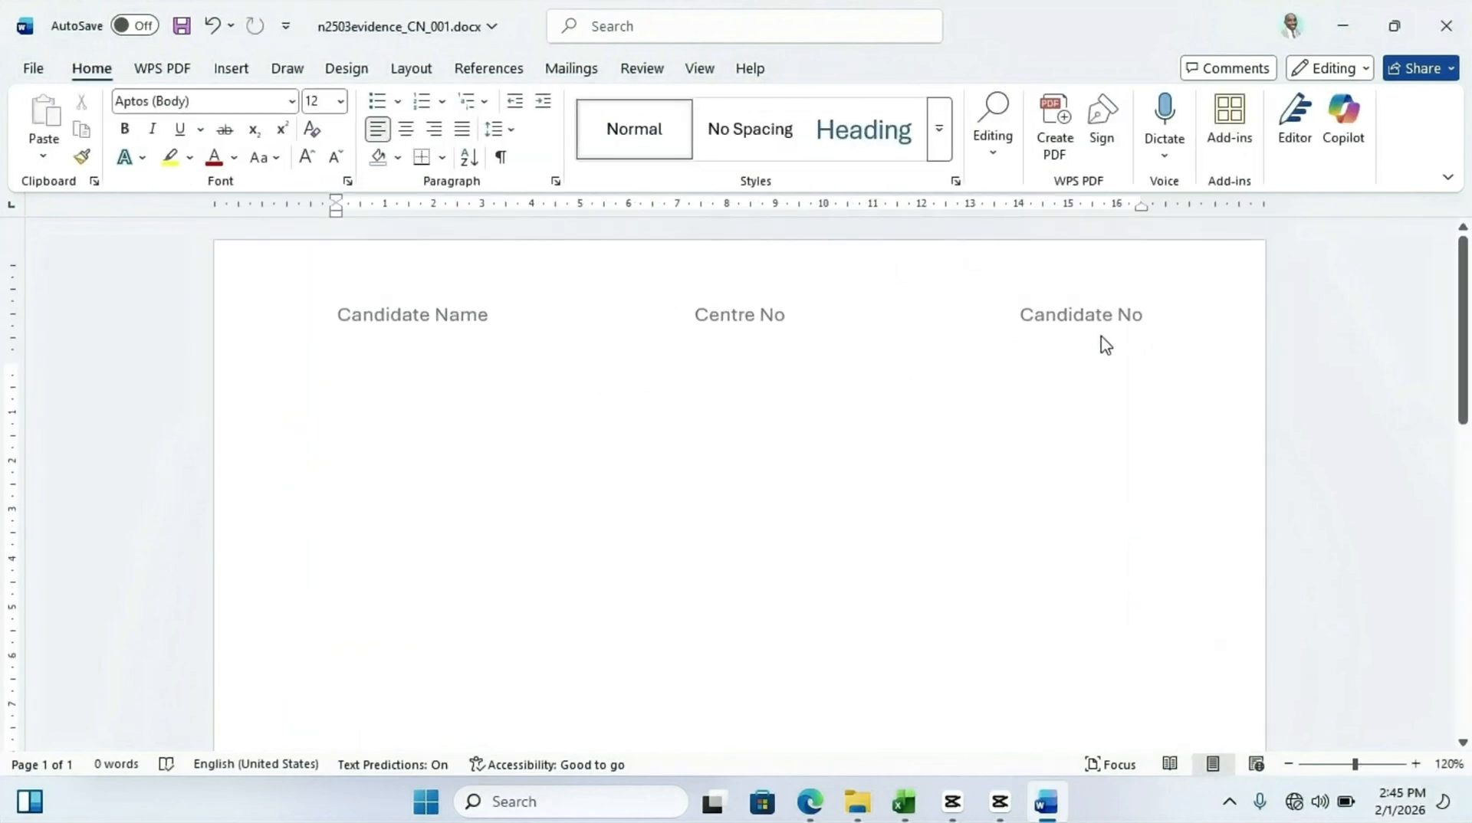
pyautogui.scroll(-3, 476, 318)
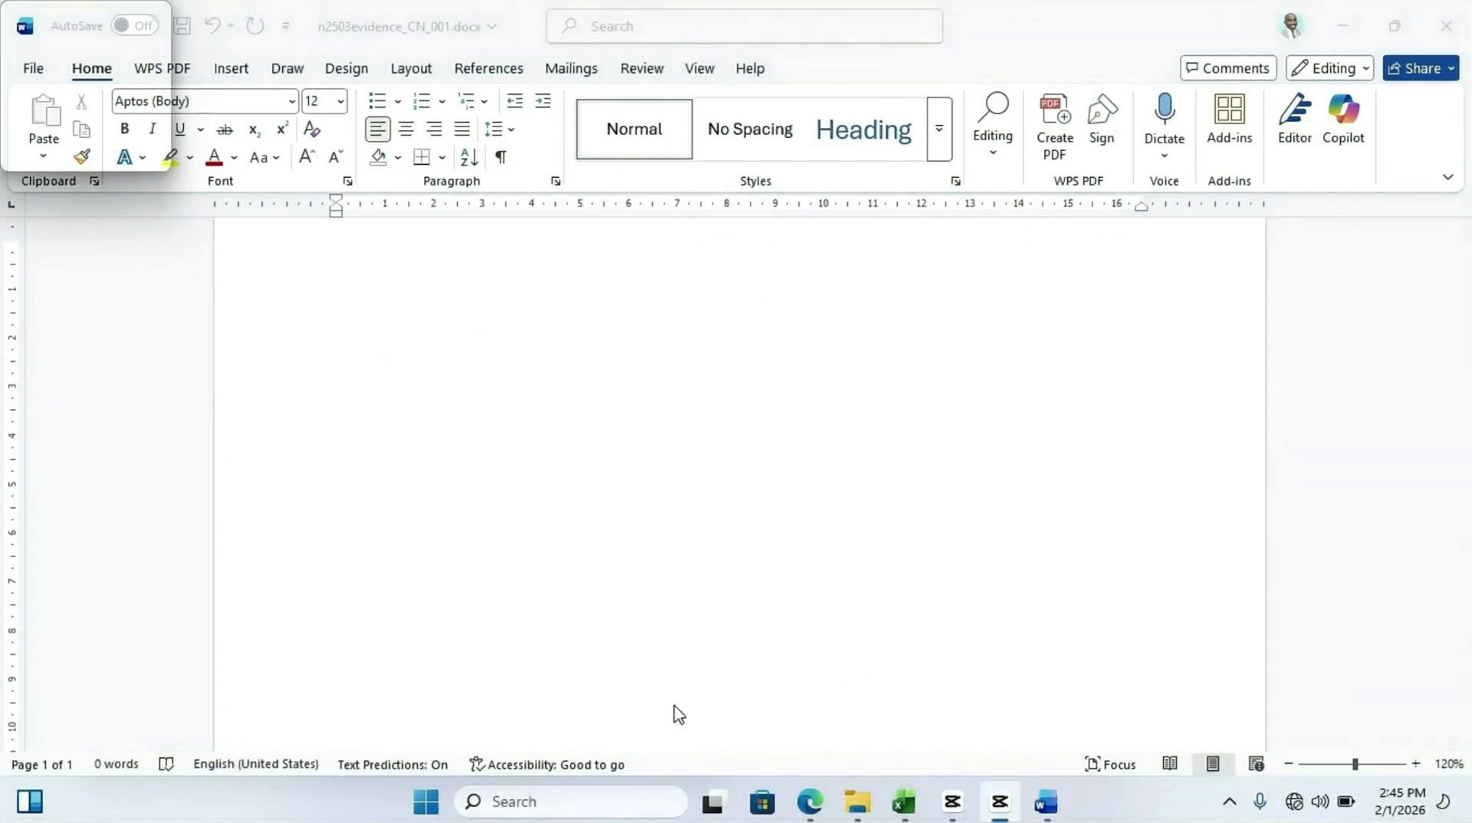
# In the question paper, highlight the Task 2 – Spreadsheet heading and the n25rafter.csv file name
pyautogui.click(807, 810)
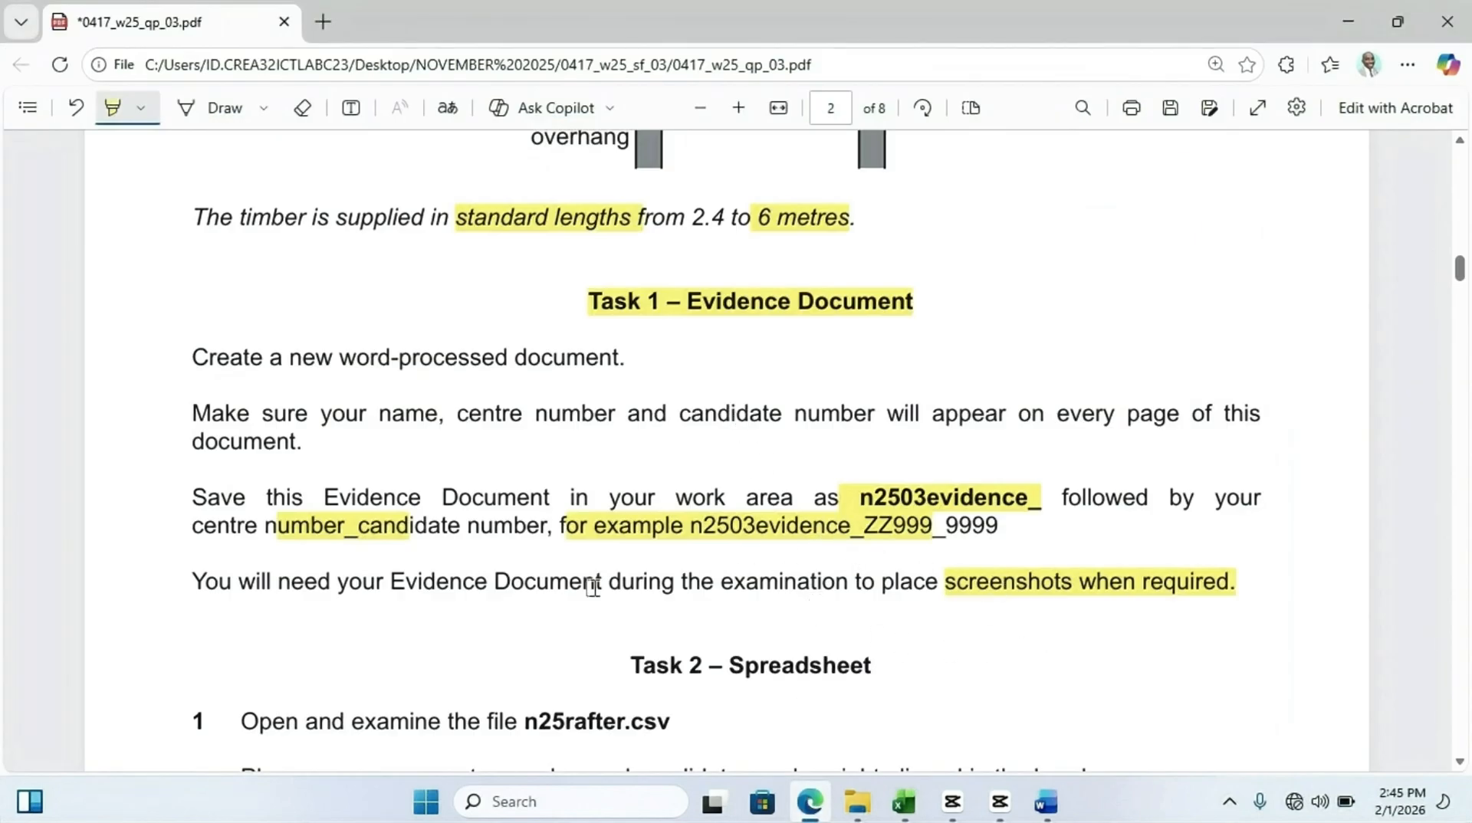
pyautogui.click(809, 801)
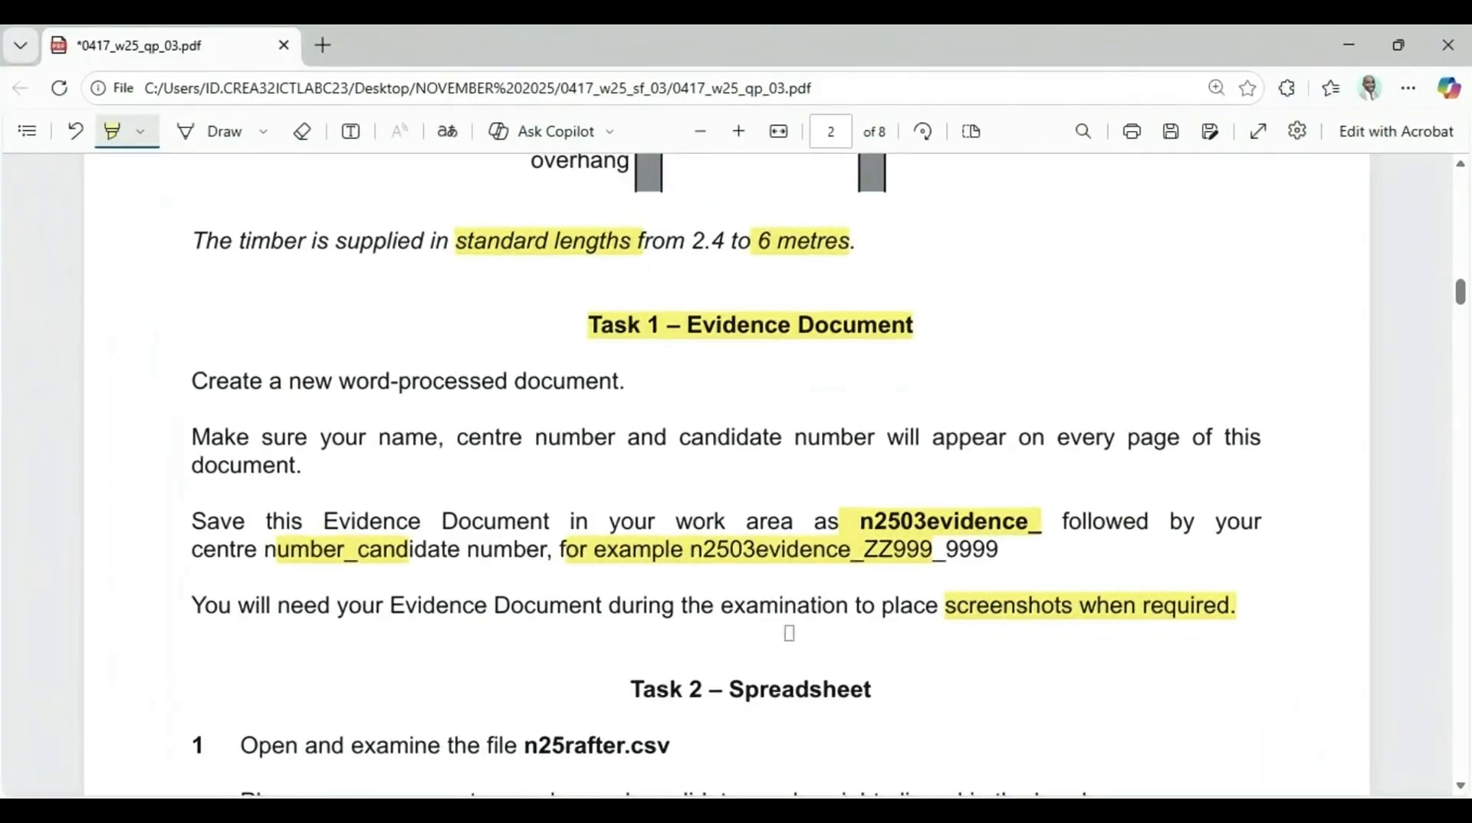
pyautogui.scroll(-4, 625, 446)
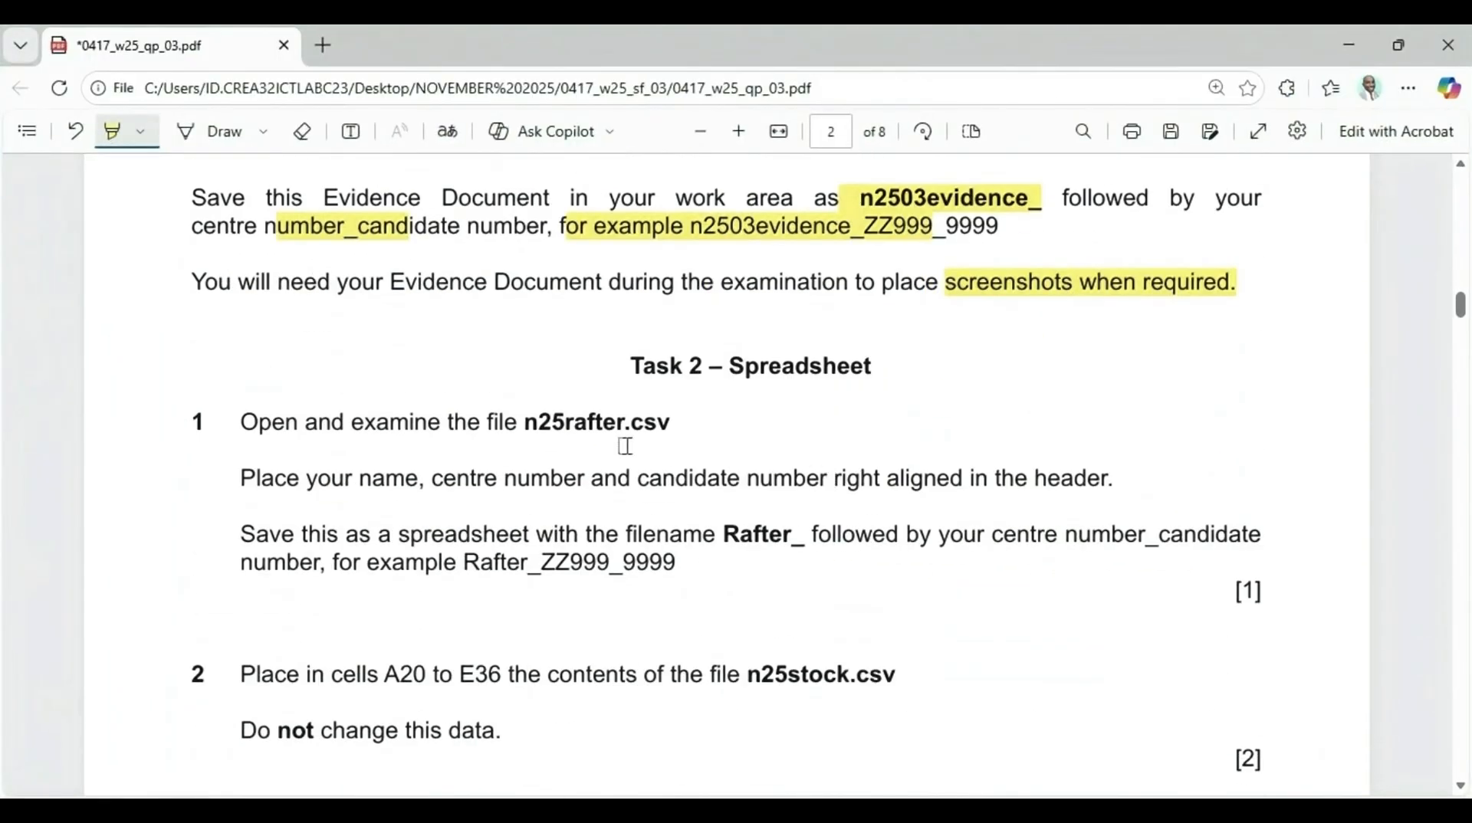
pyautogui.moveTo(623, 363); pyautogui.dragTo(907, 363)
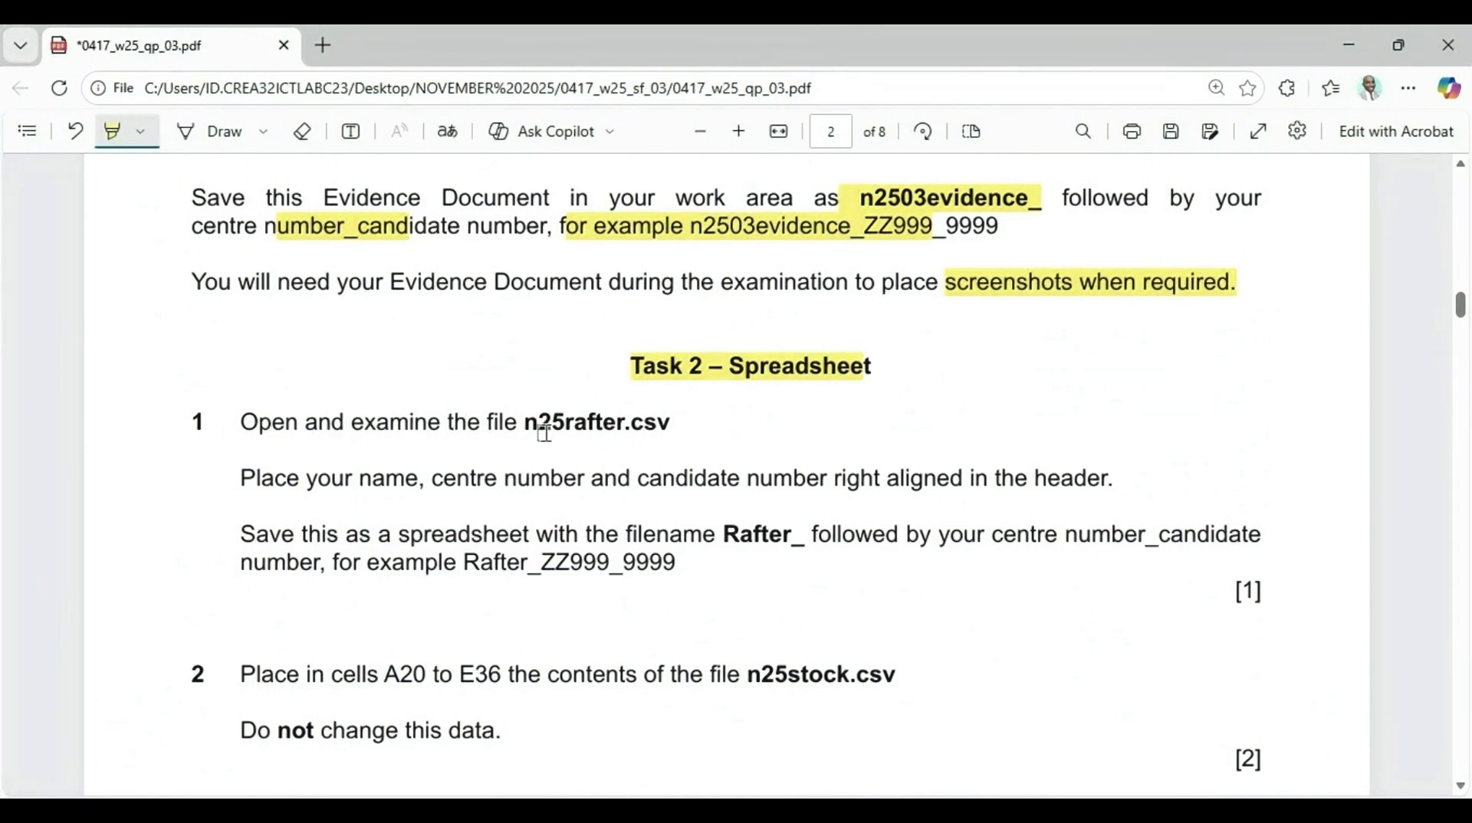
pyautogui.moveTo(523, 426); pyautogui.dragTo(695, 427)
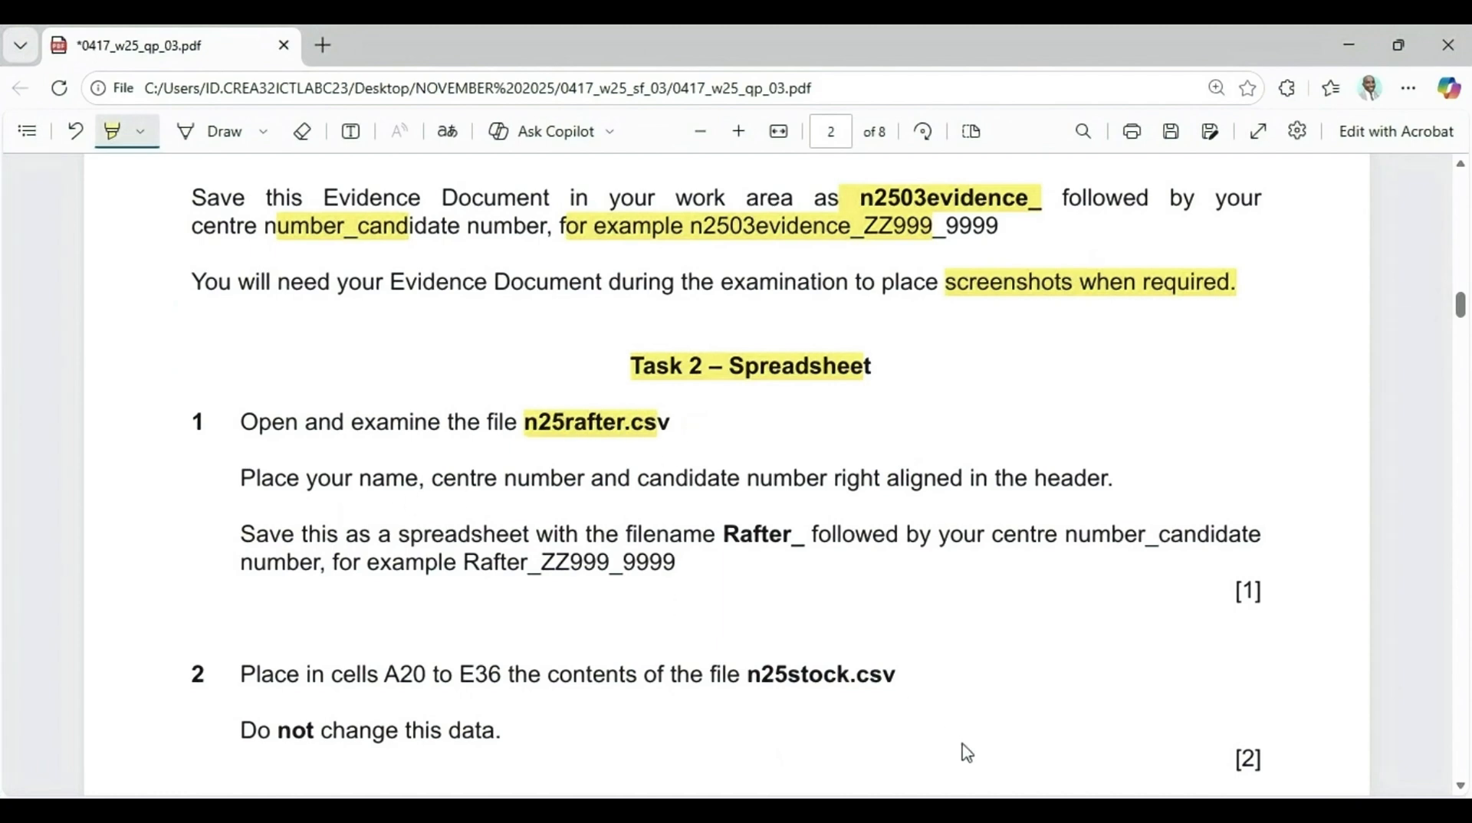
# Open n25rafter.csv from the Paper 3 Source Files November 2025 folder in Excel
pyautogui.moveTo(904, 813)
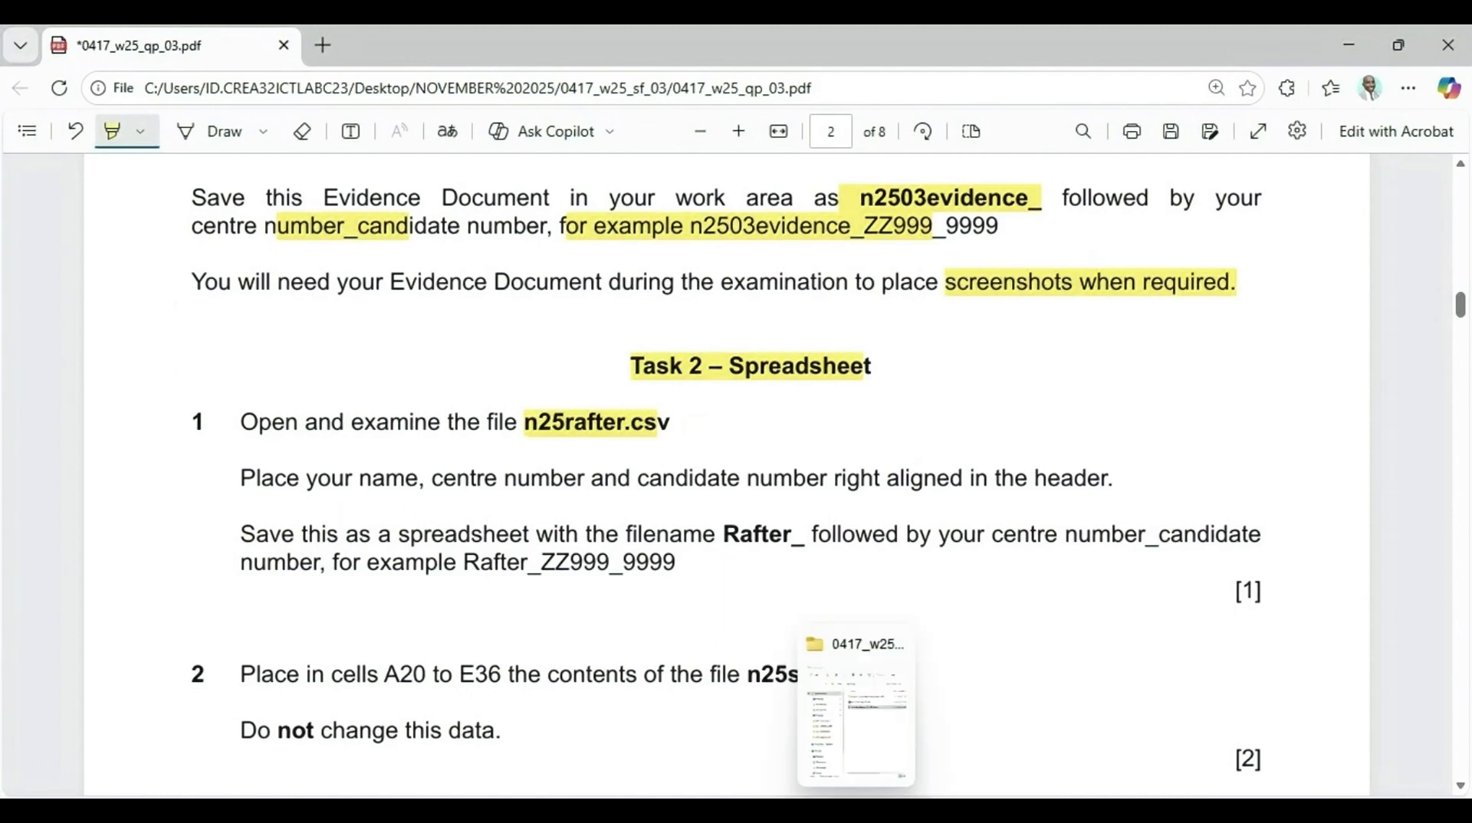
pyautogui.click(859, 813)
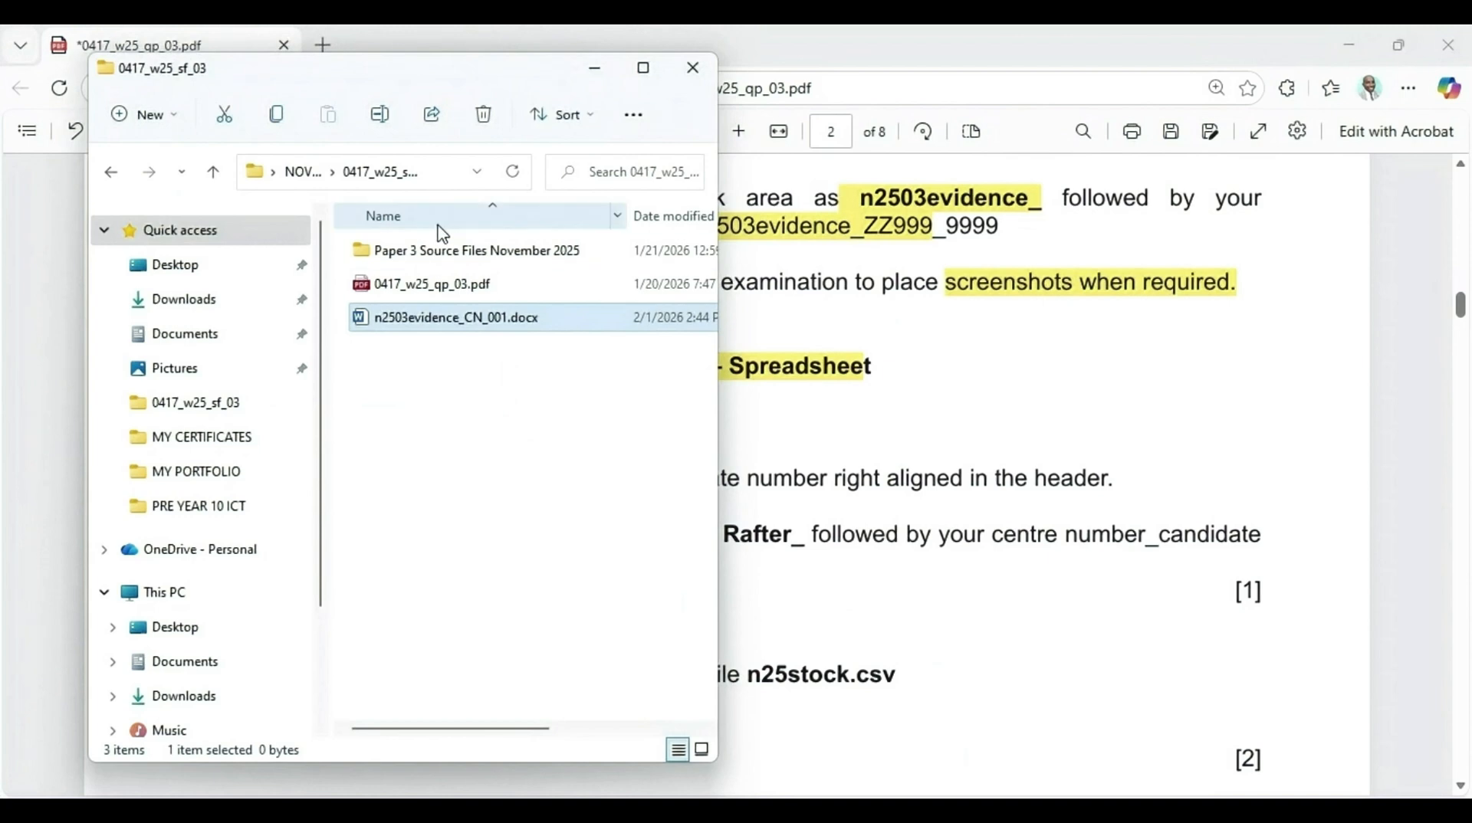
pyautogui.doubleClick(423, 252)
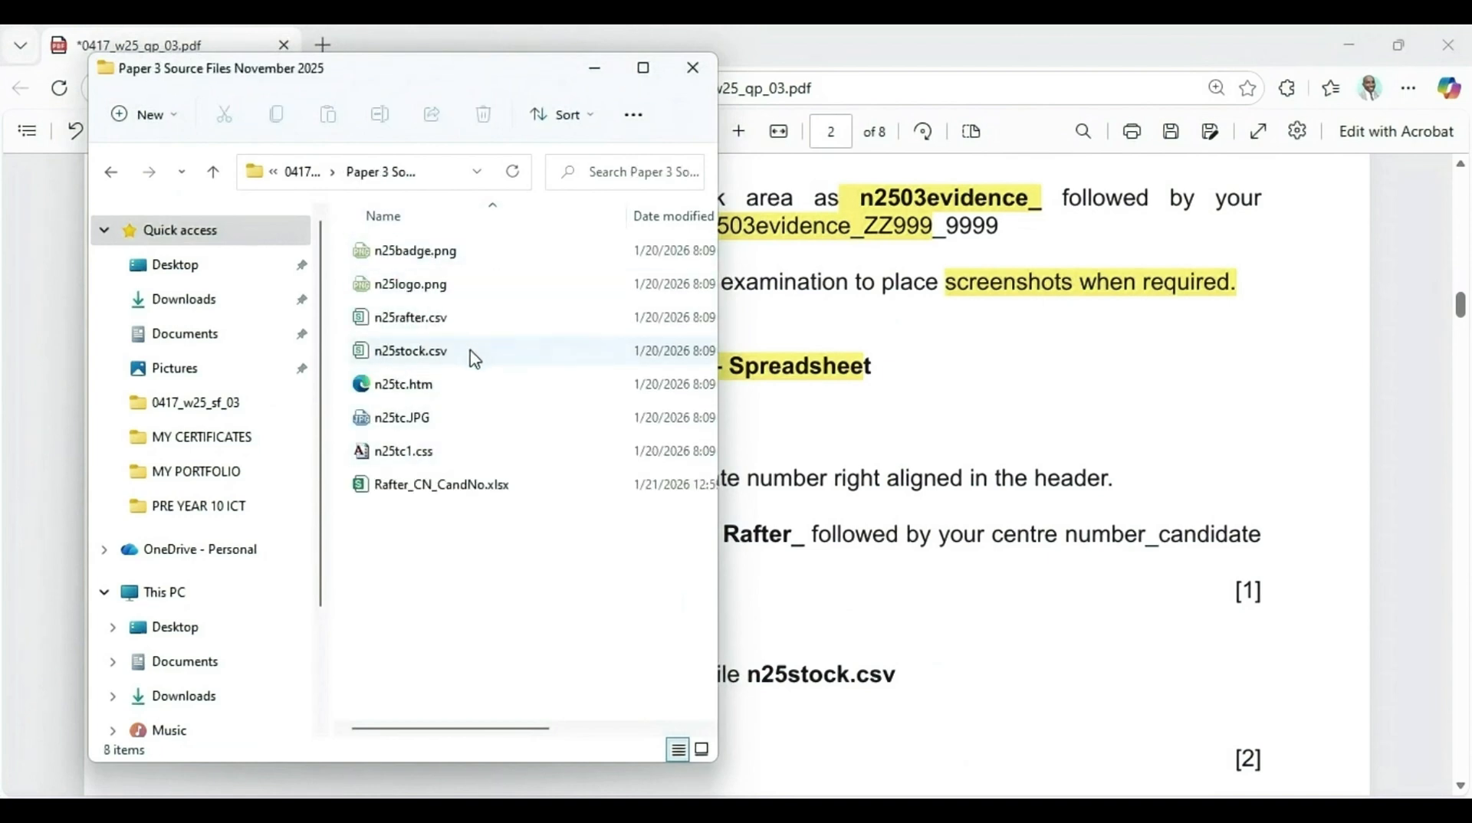
pyautogui.rightClick(416, 330)
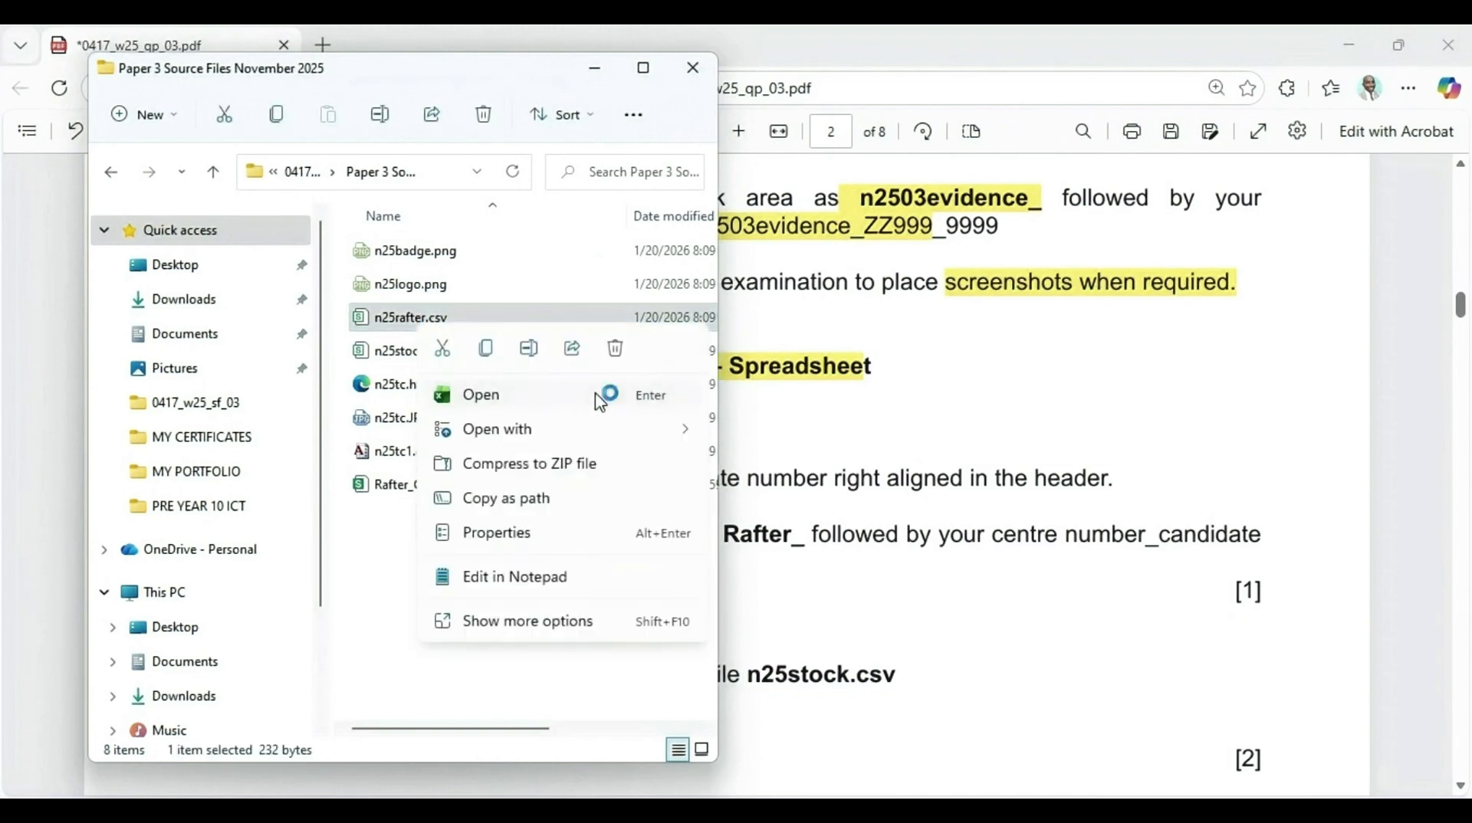
pyautogui.moveTo(635, 434)
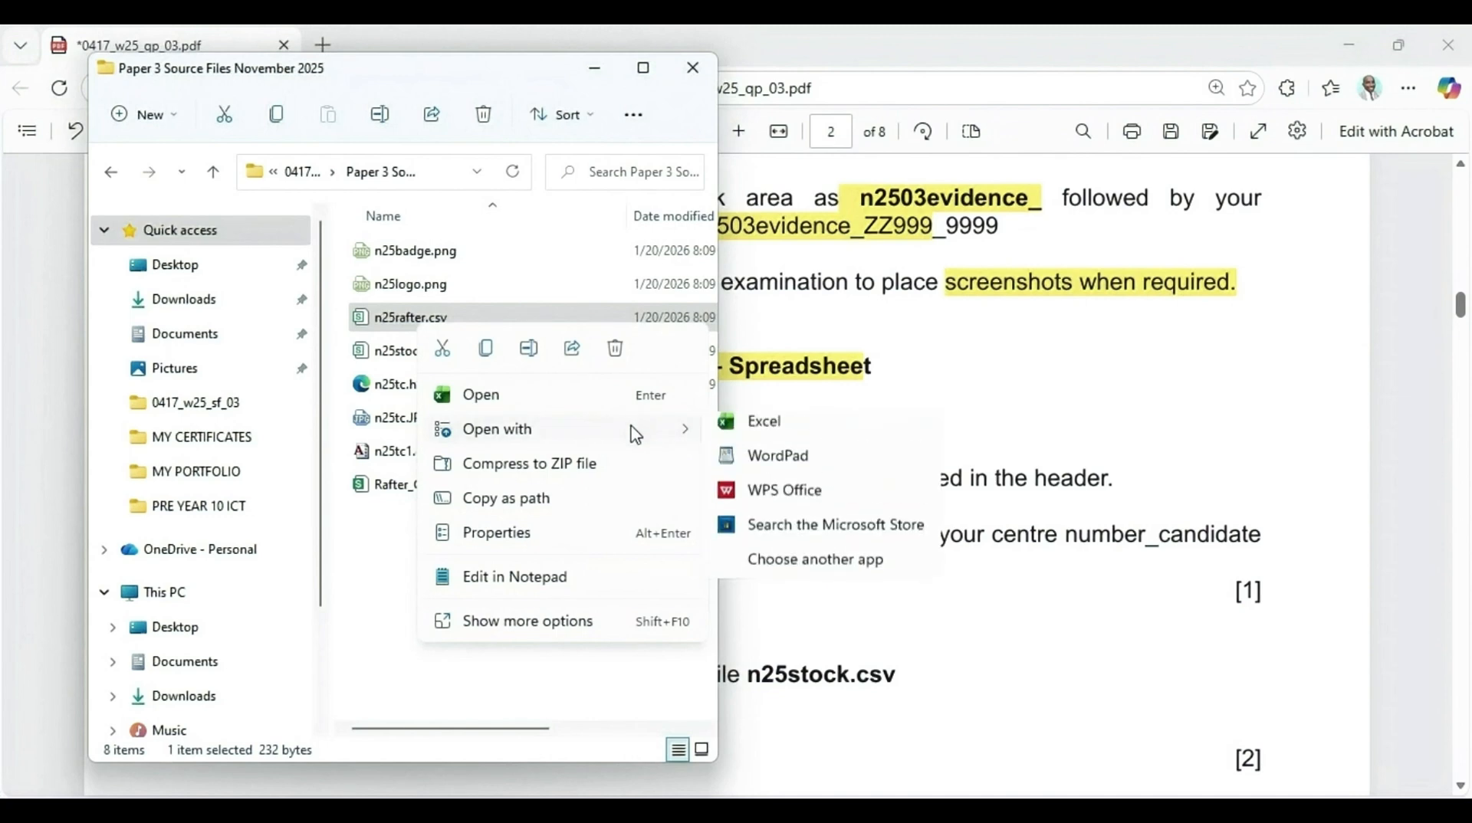
pyautogui.click(813, 427)
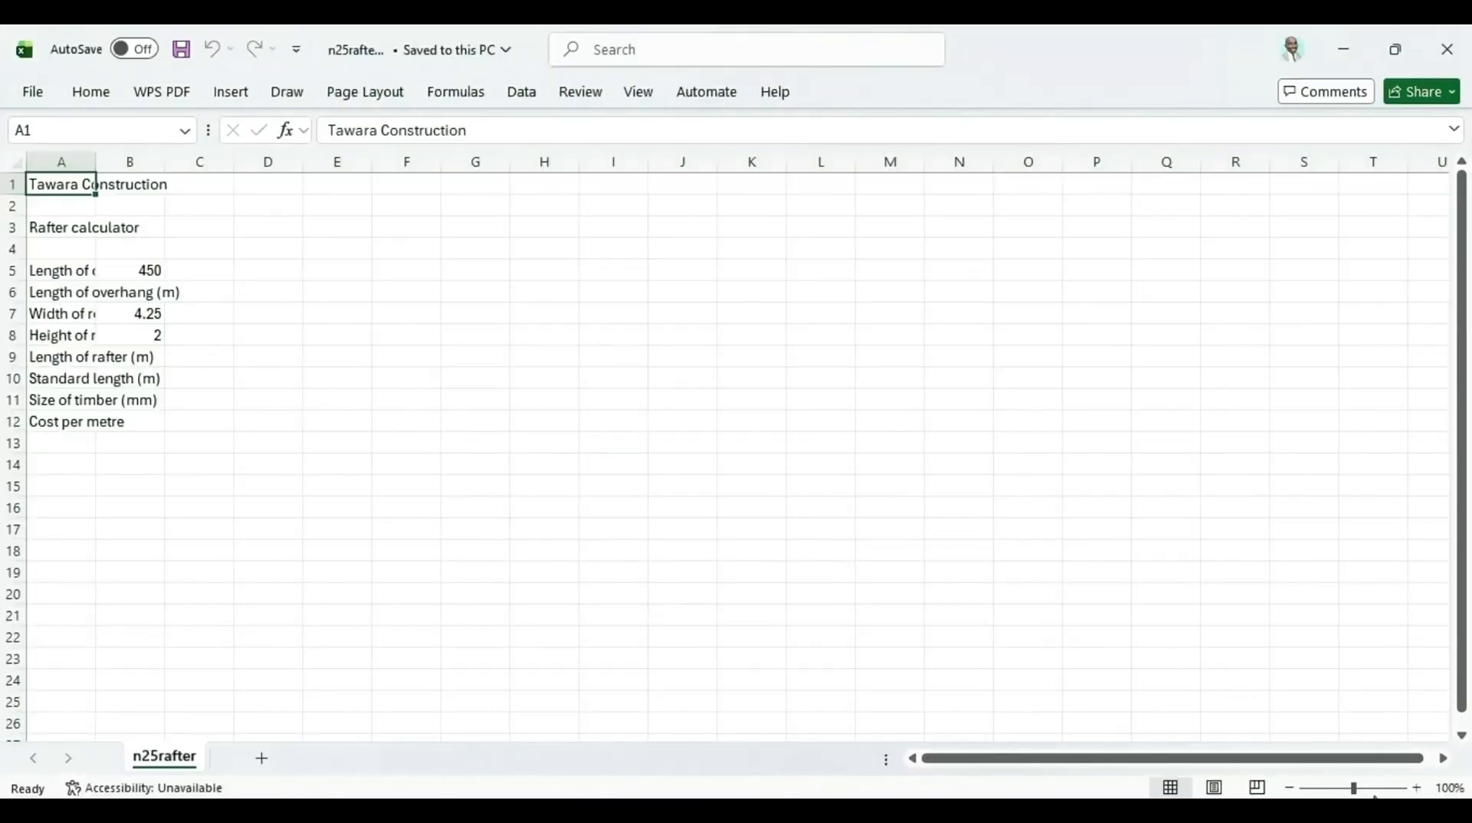
# Widen column A of the rafter sheet to fit its labels
pyautogui.click(1417, 788)
pyautogui.click(1416, 788)
pyautogui.click(1416, 788)
pyautogui.click(1416, 788)
pyautogui.click(1417, 788)
pyautogui.click(1417, 788)
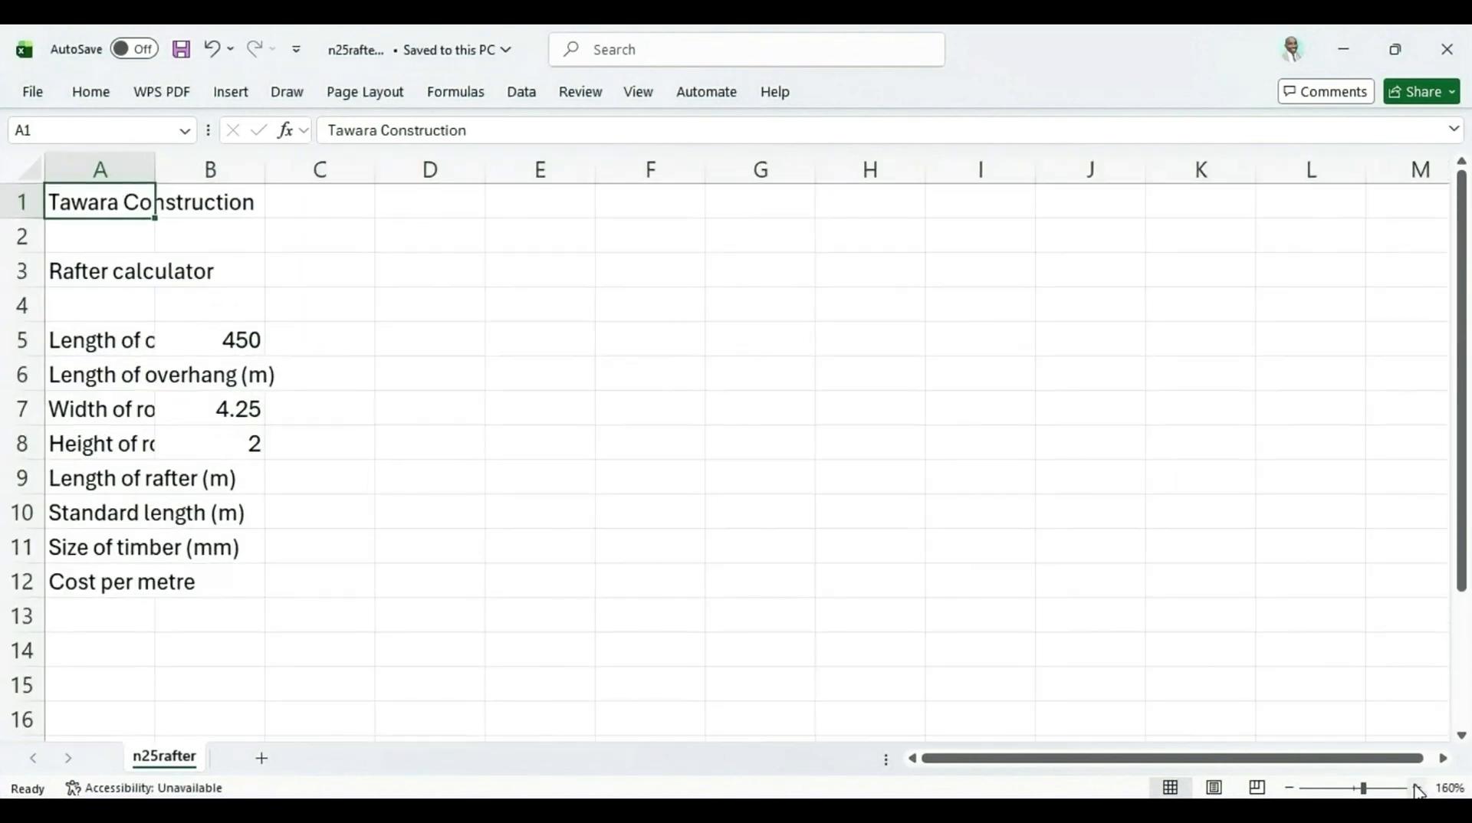
pyautogui.doubleClick(155, 169)
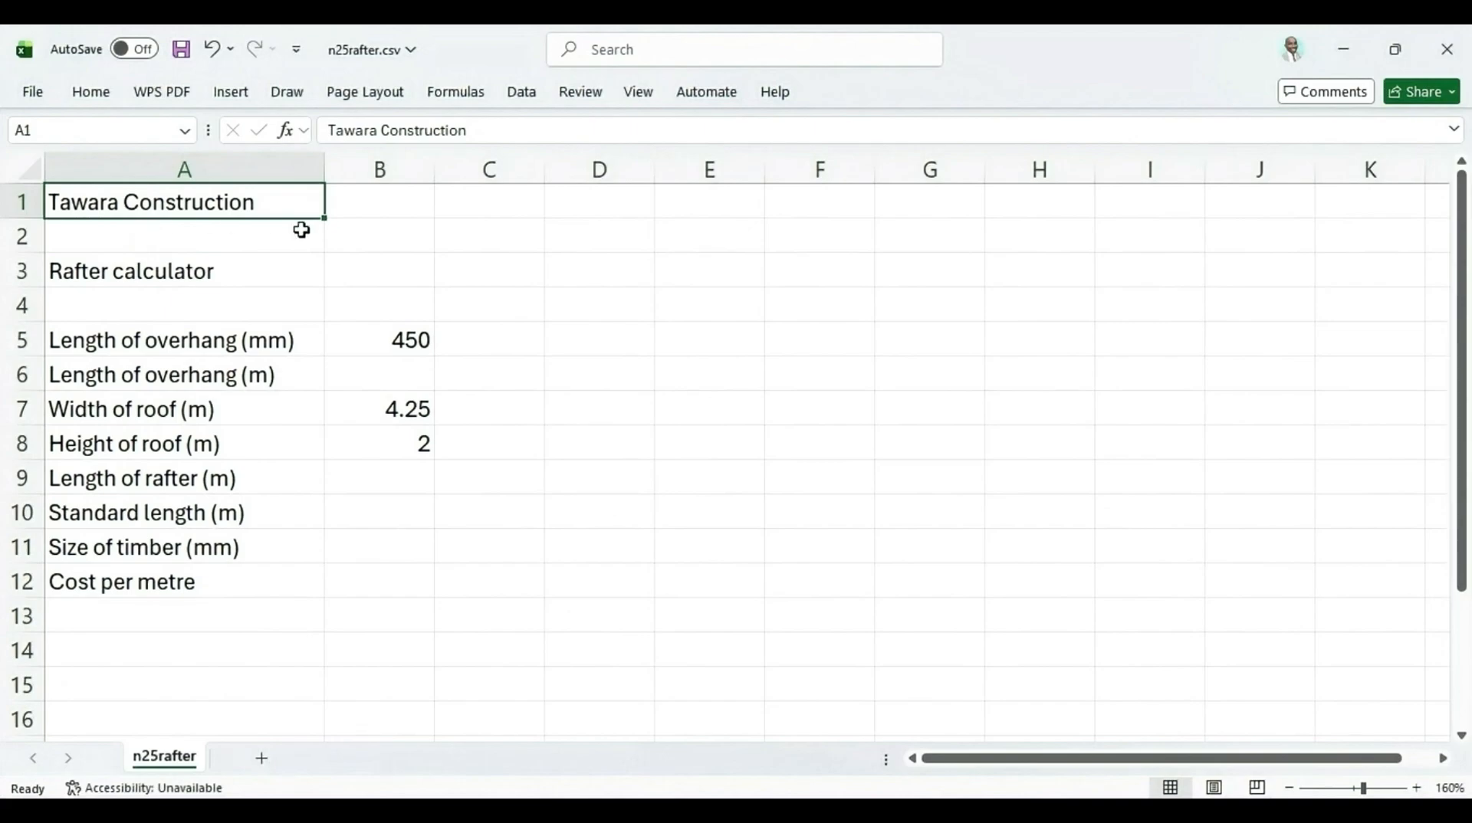
# Highlight the instruction about name, centre number and candidate number right aligned in the header
pyautogui.hotkey('alt', 'Tab')
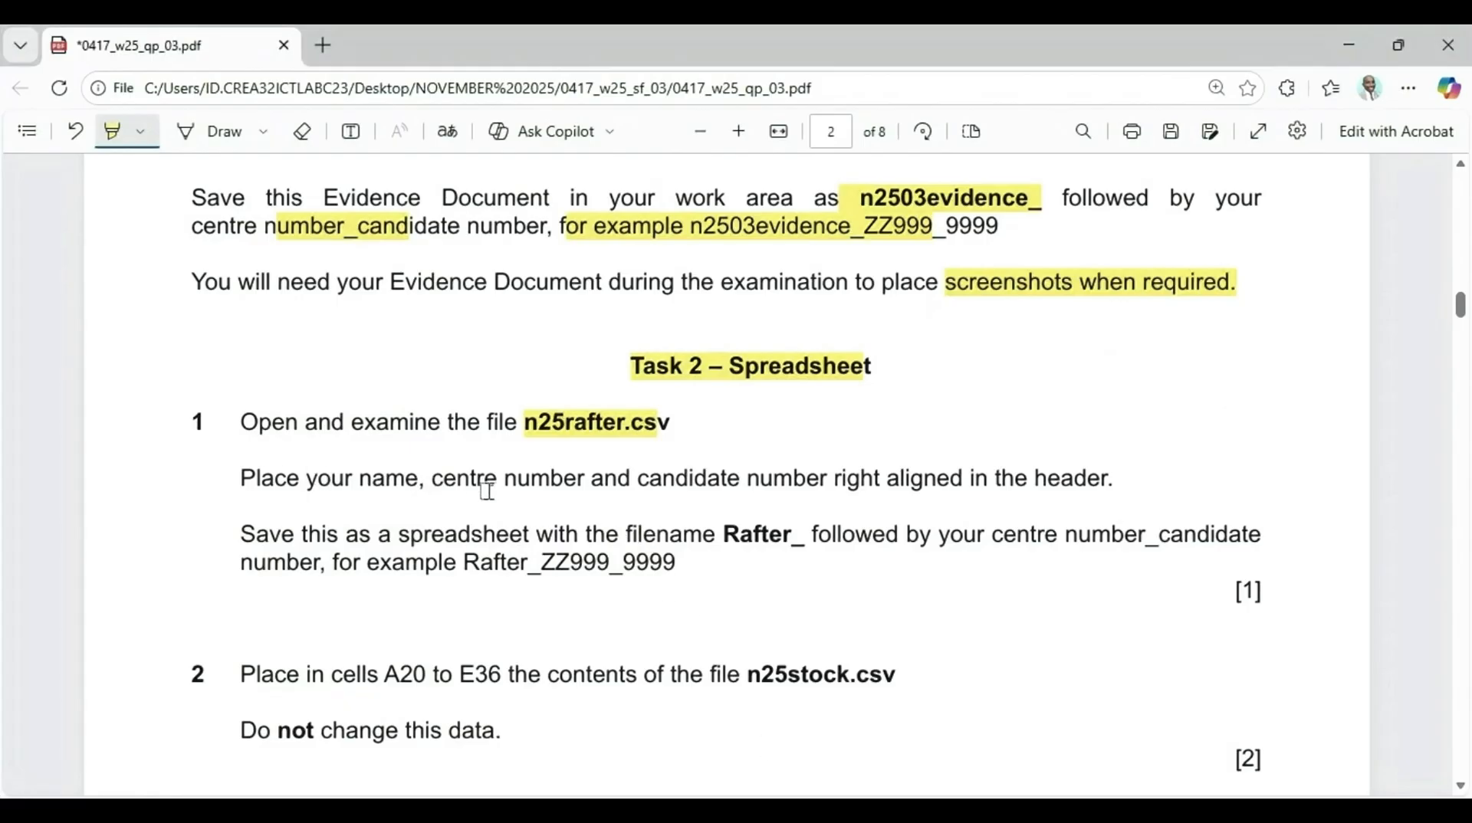
pyautogui.moveTo(358, 485); pyautogui.dragTo(1129, 480)
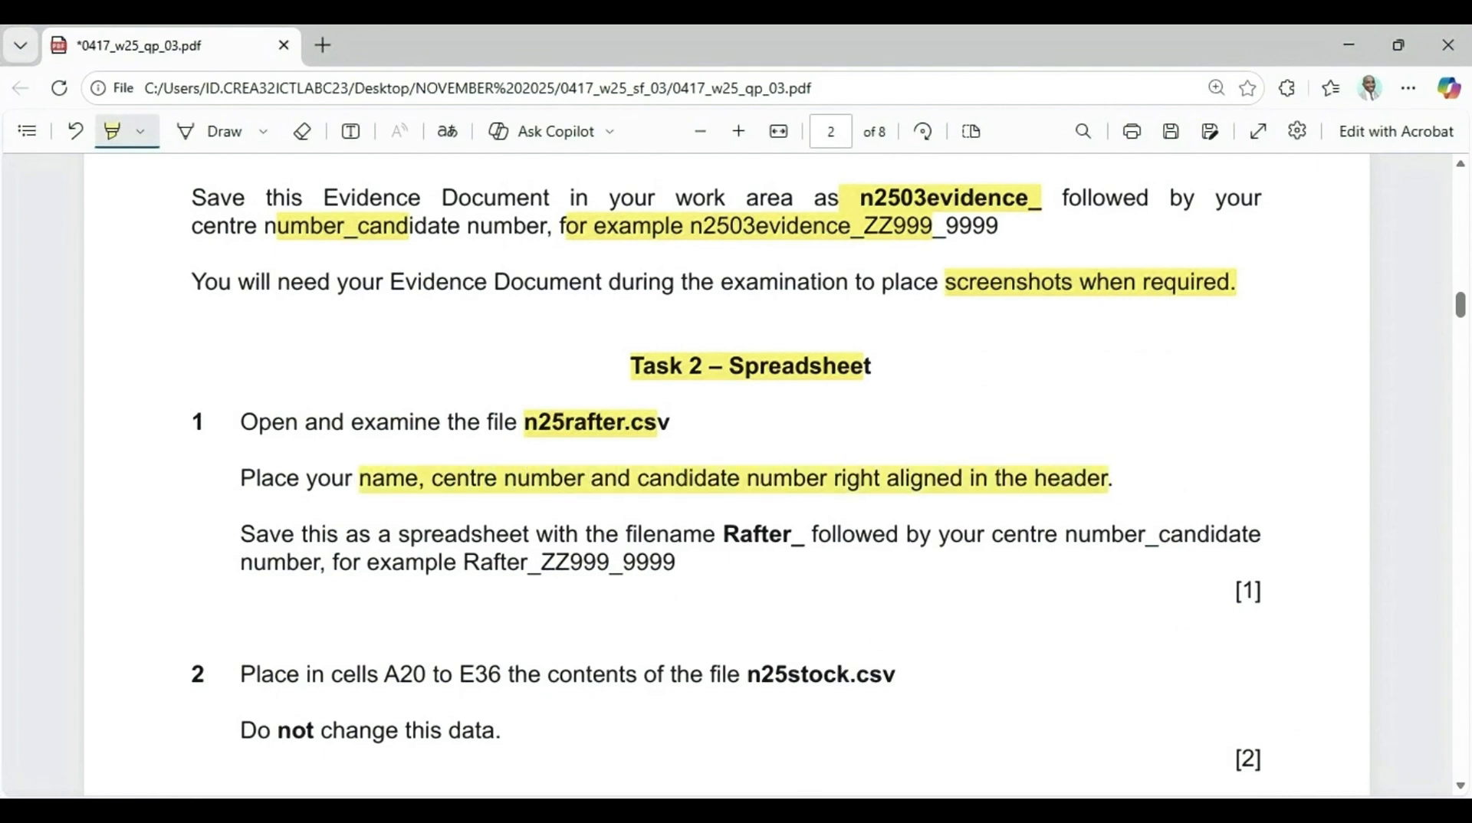
# Add the header text "Cand Name, CN, Cand No" in the right-hand header section of the rafter sheet
pyautogui.hotkey('alt', 'Tab')
pyautogui.click(229, 98)
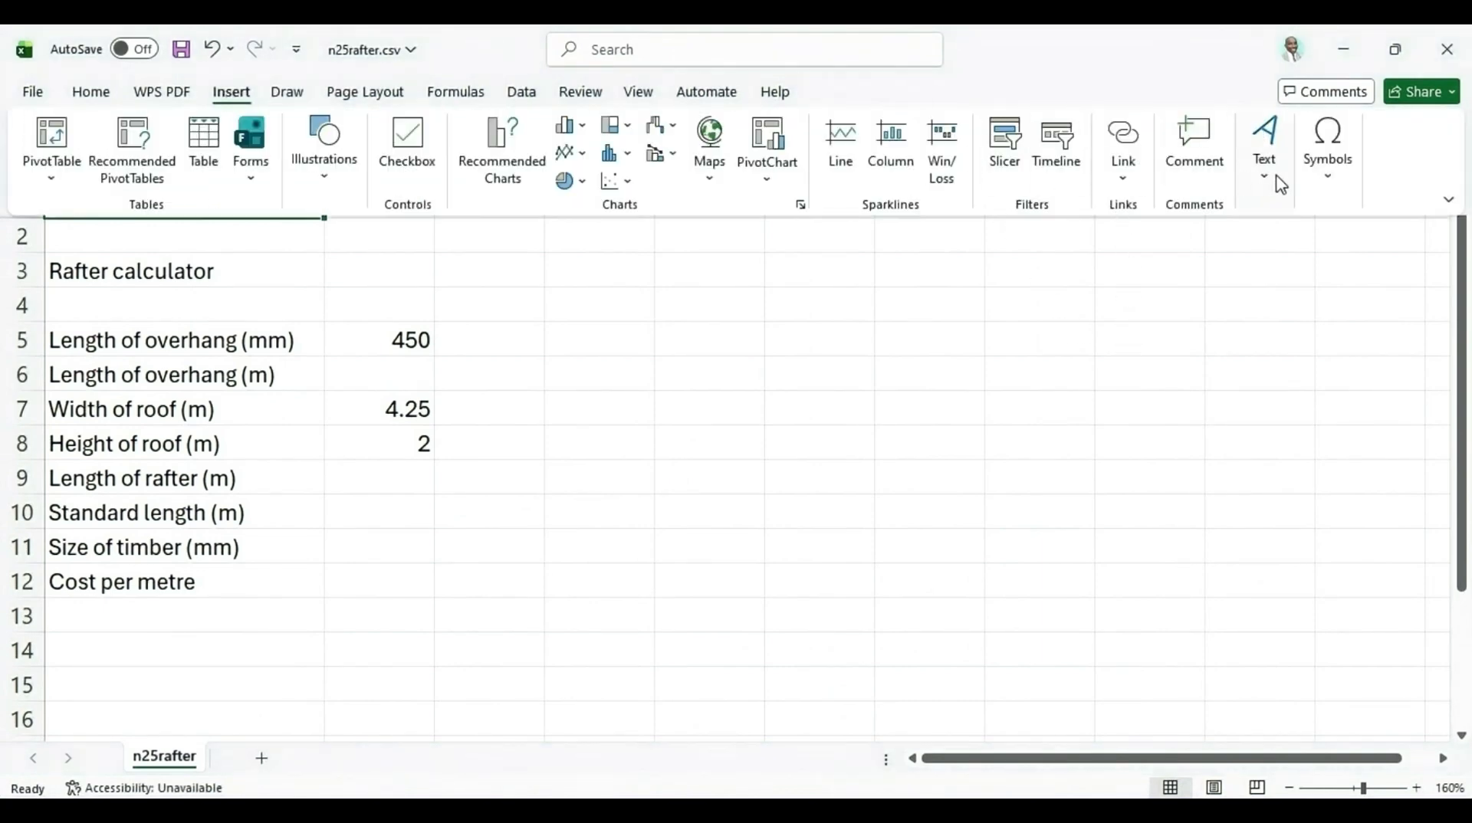
pyautogui.click(1278, 181)
pyautogui.click(1268, 260)
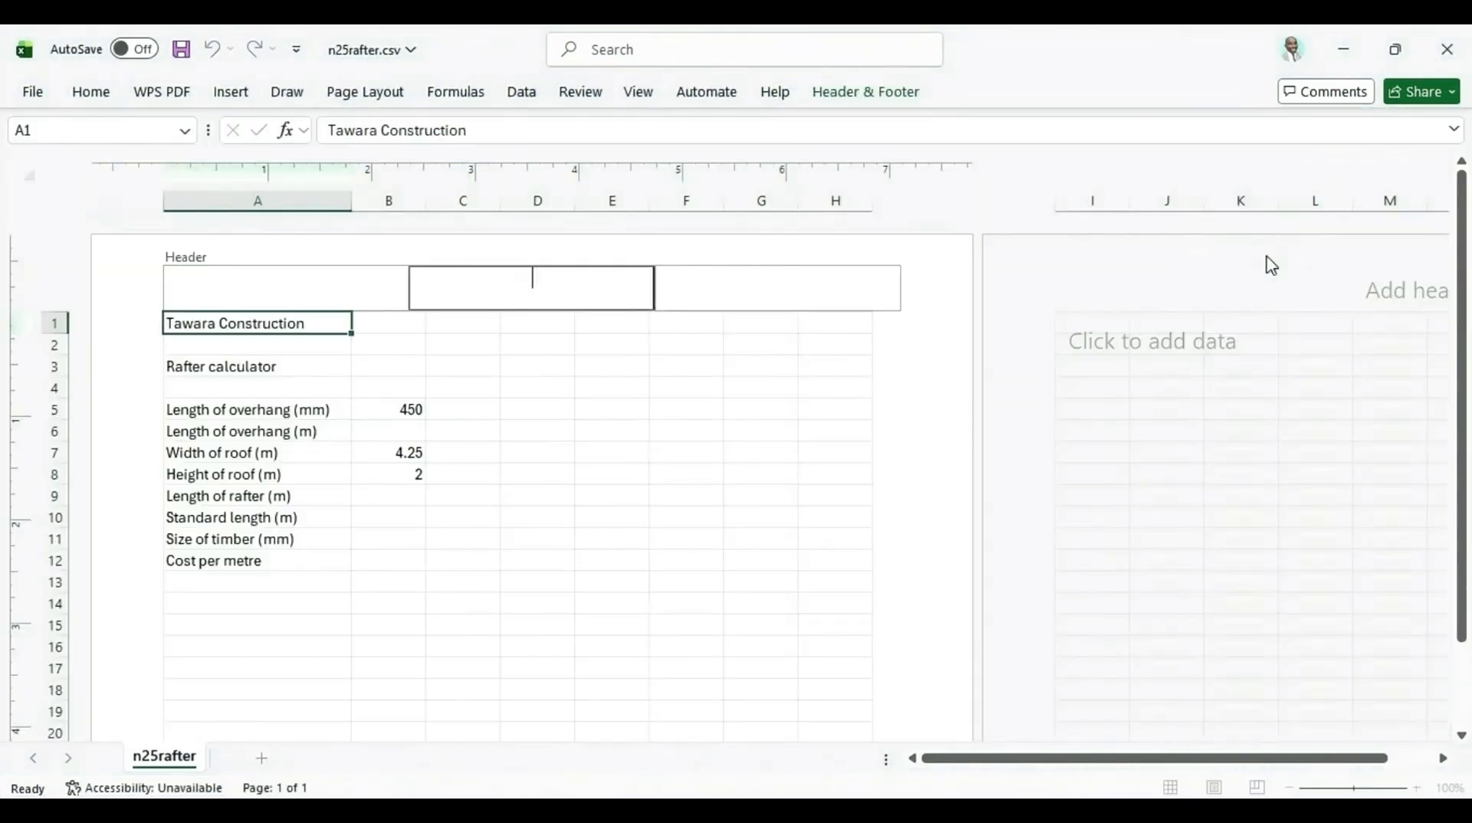
pyautogui.click(761, 284)
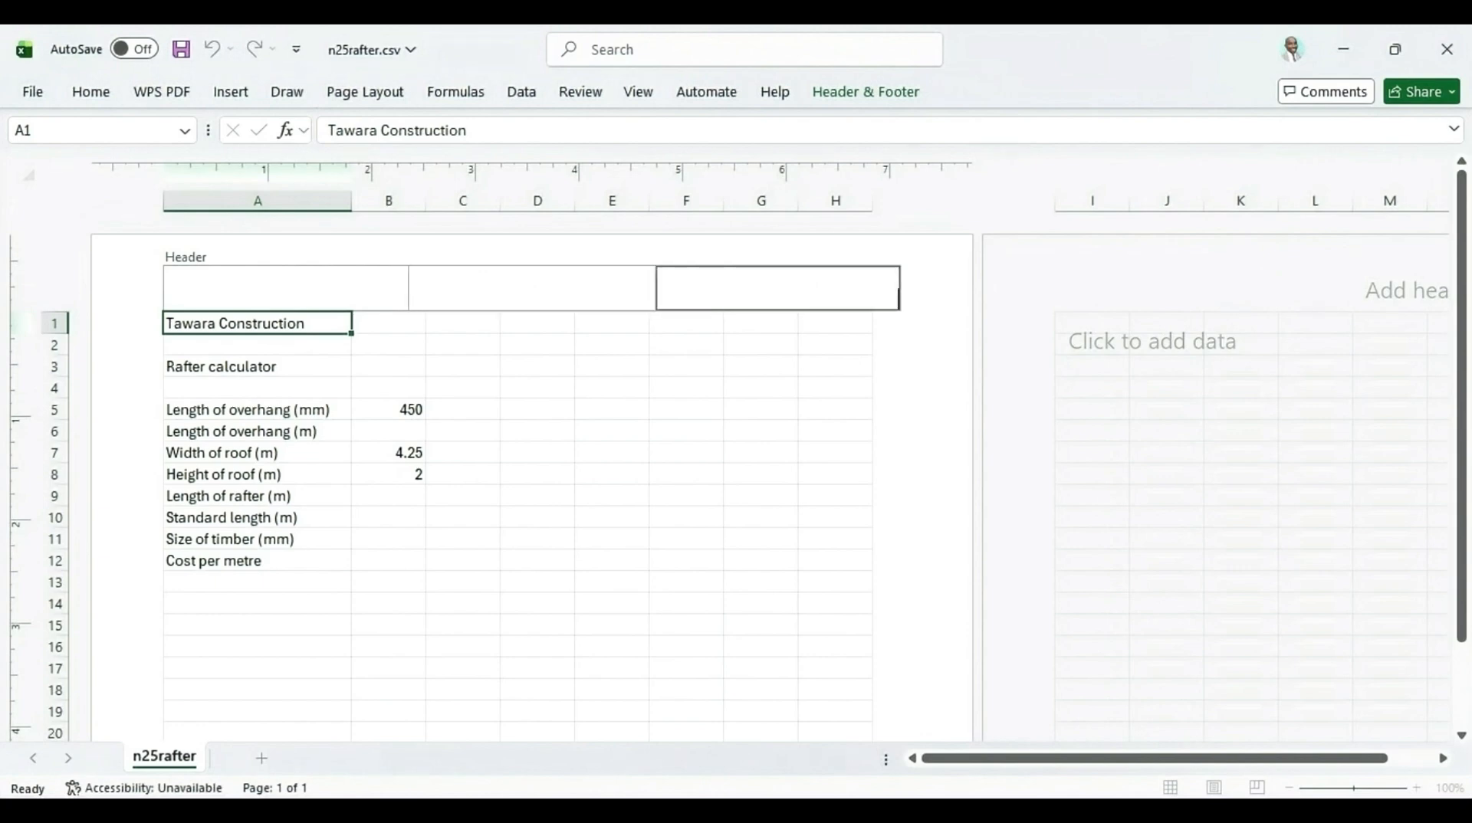
pyautogui.hotkey('alt', 'Tab')
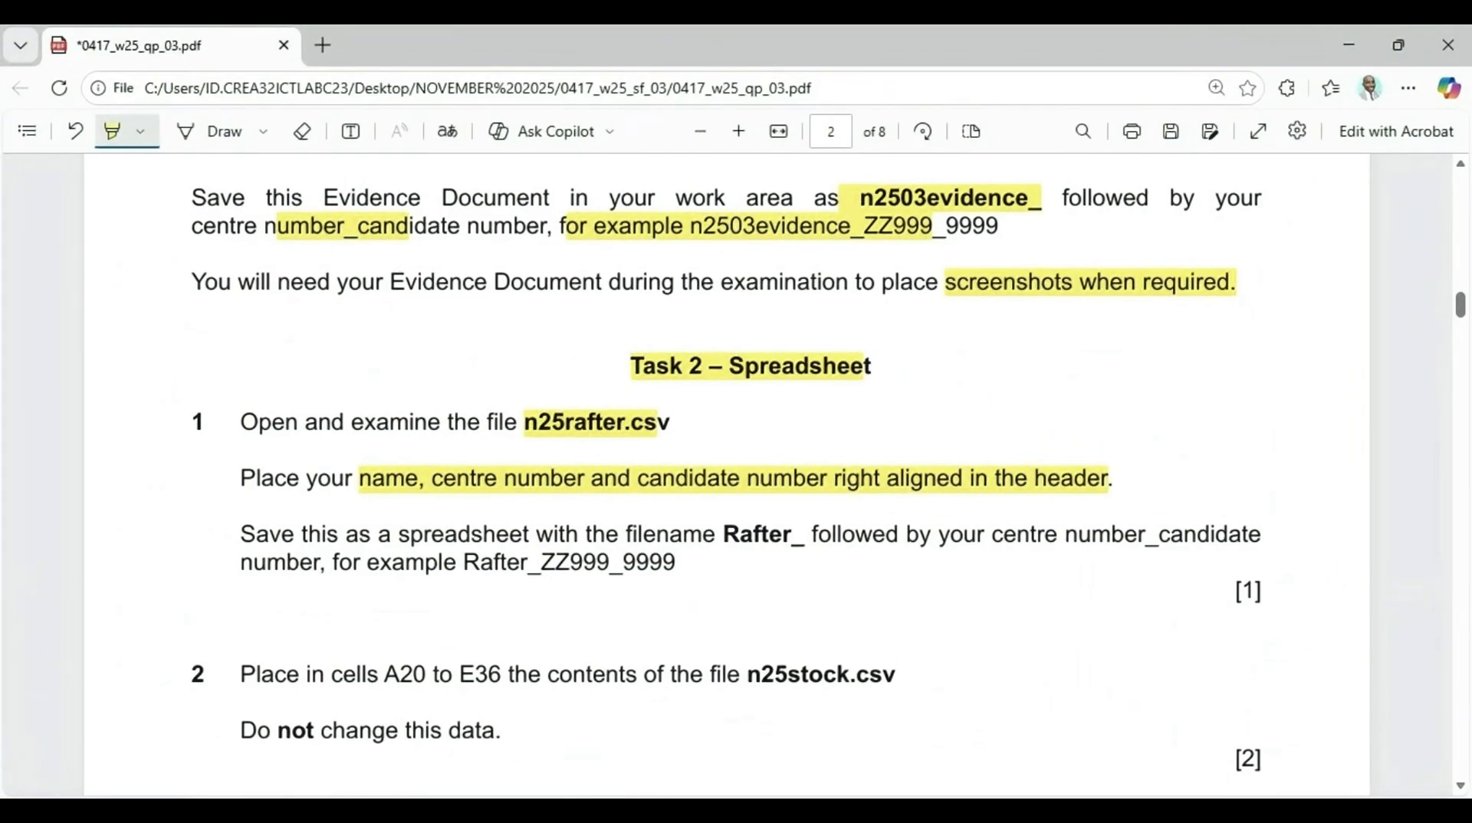
pyautogui.hotkey('alt', 'Tab')
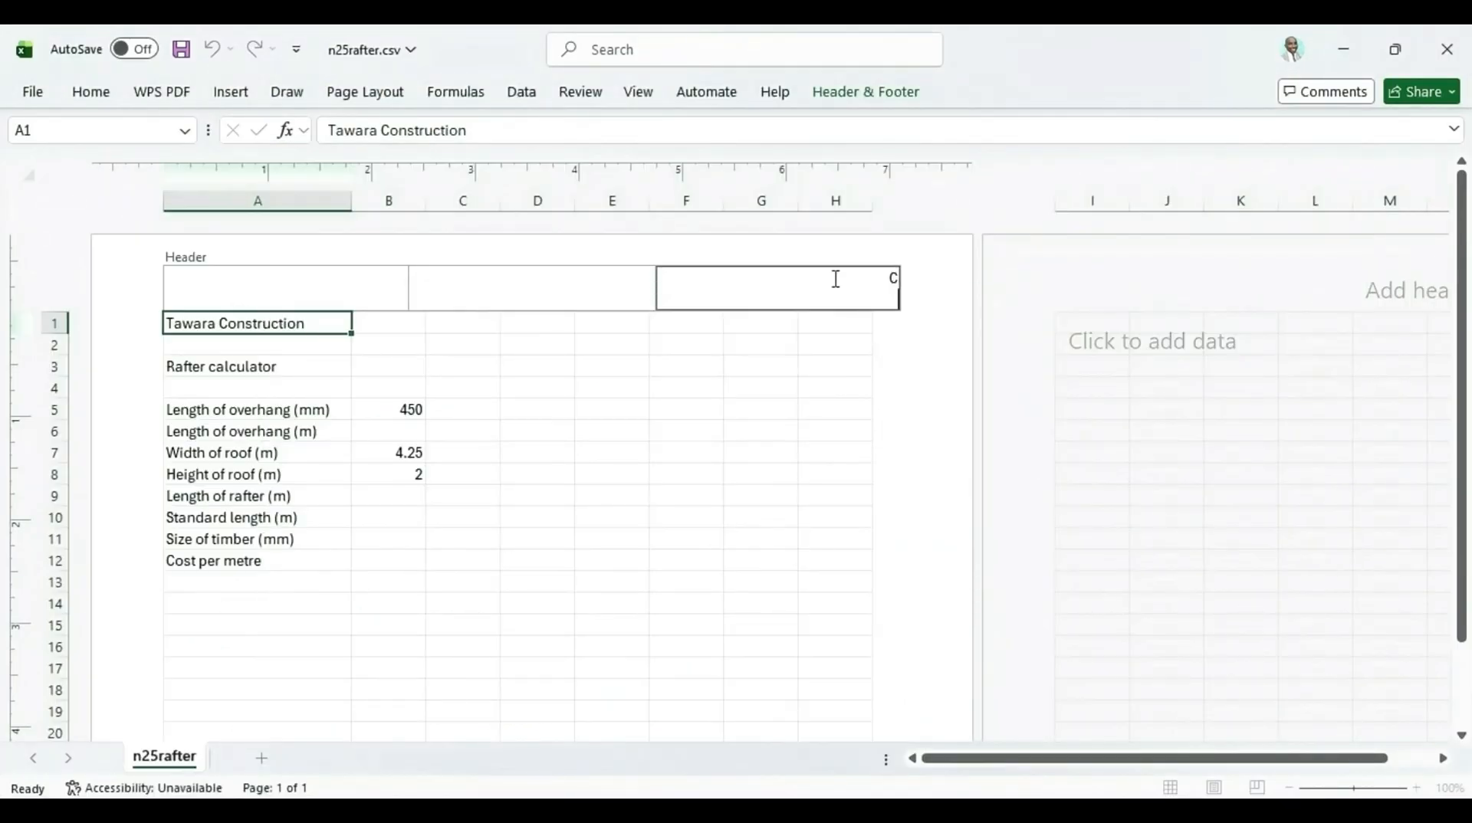
pyautogui.press('BackSpace')
pyautogui.press('BackSpace')
pyautogui.write('nd Name, CN, Cand No')
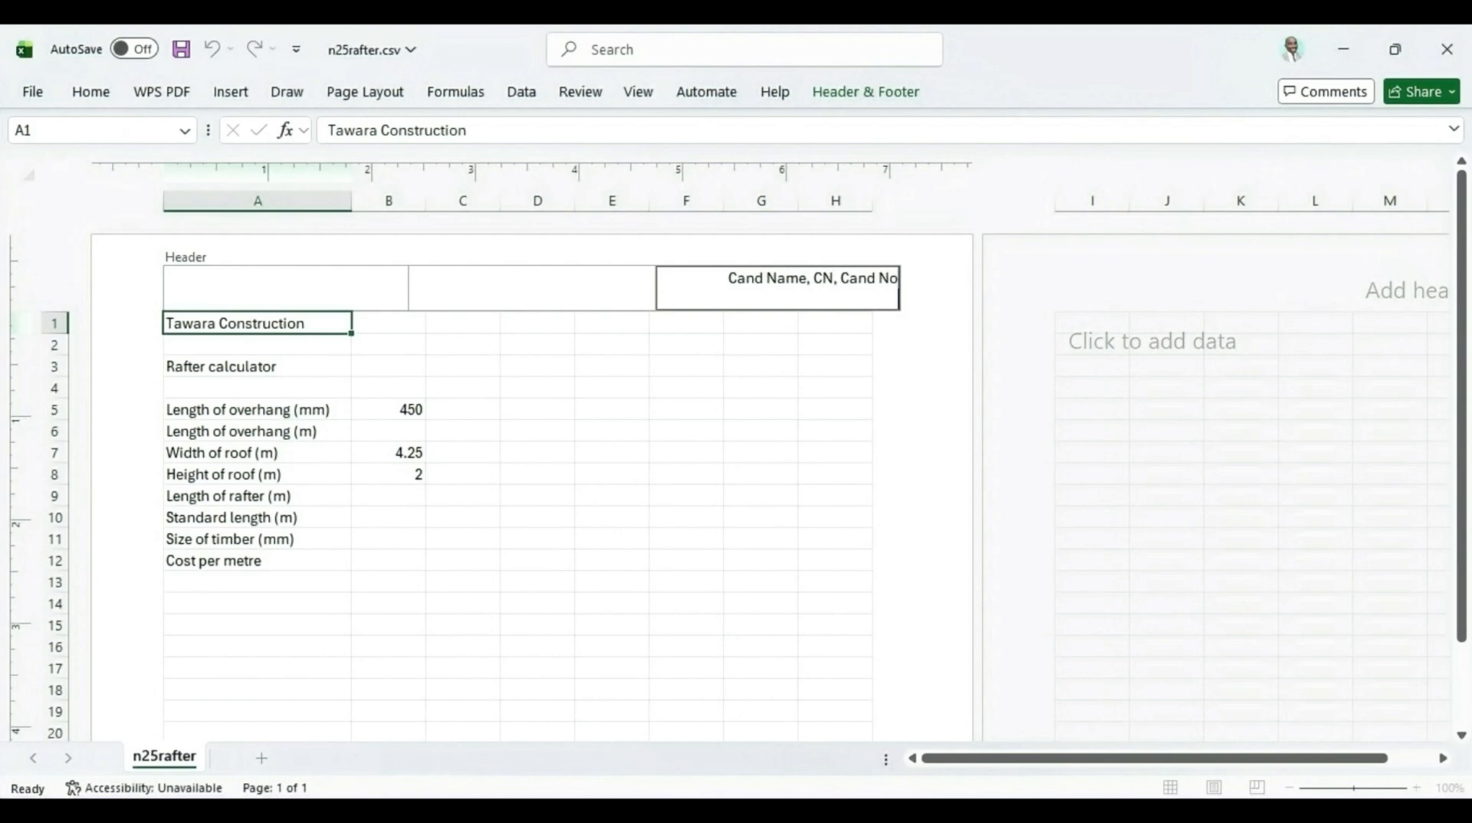
# Highlight "Rafter_" in the question paper and copy the example file name Rafter_ZZ999_9999
pyautogui.hotkey('alt', 'Tab')
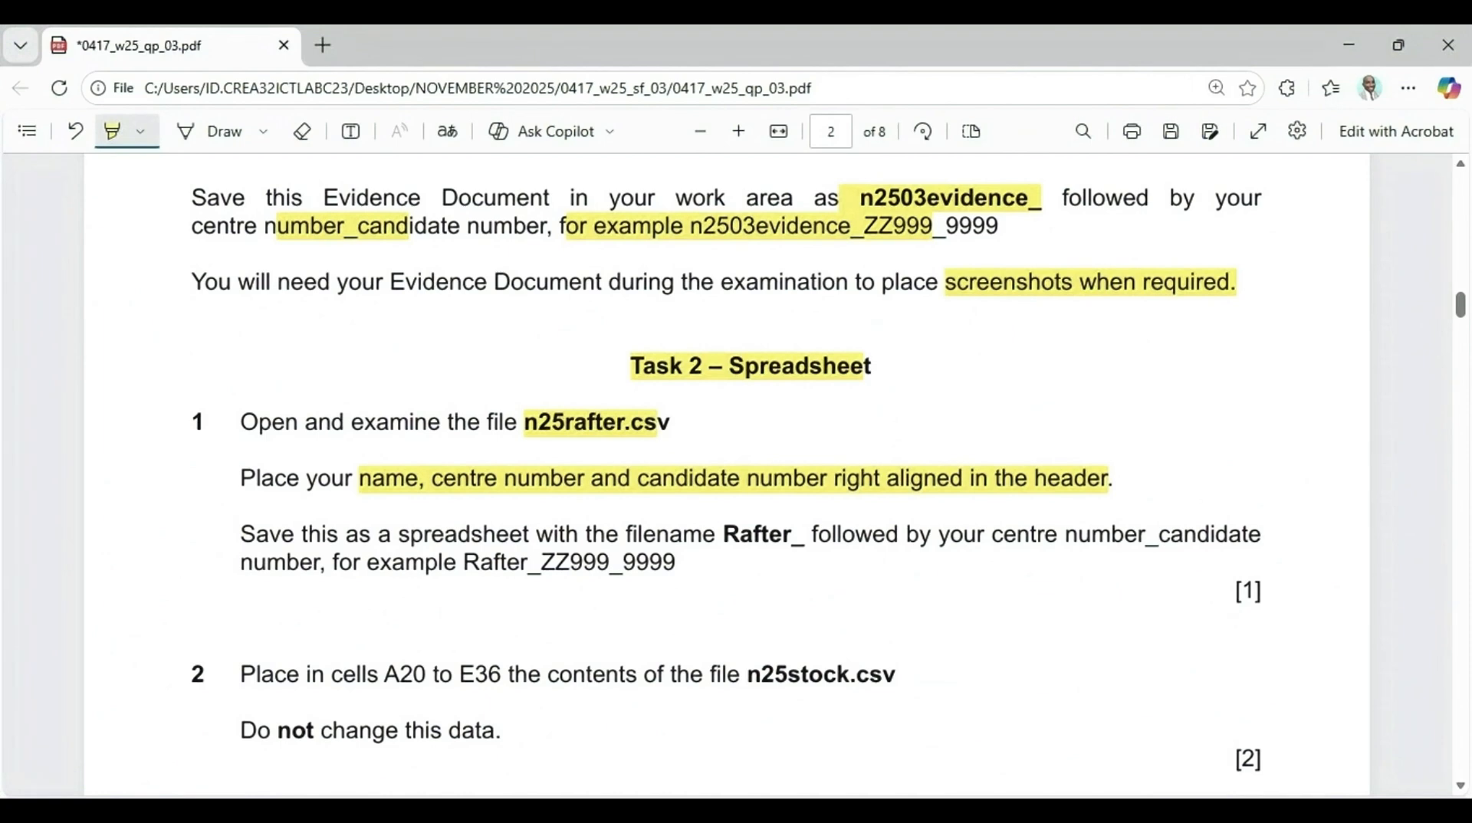
pyautogui.moveTo(730, 536); pyautogui.dragTo(802, 537)
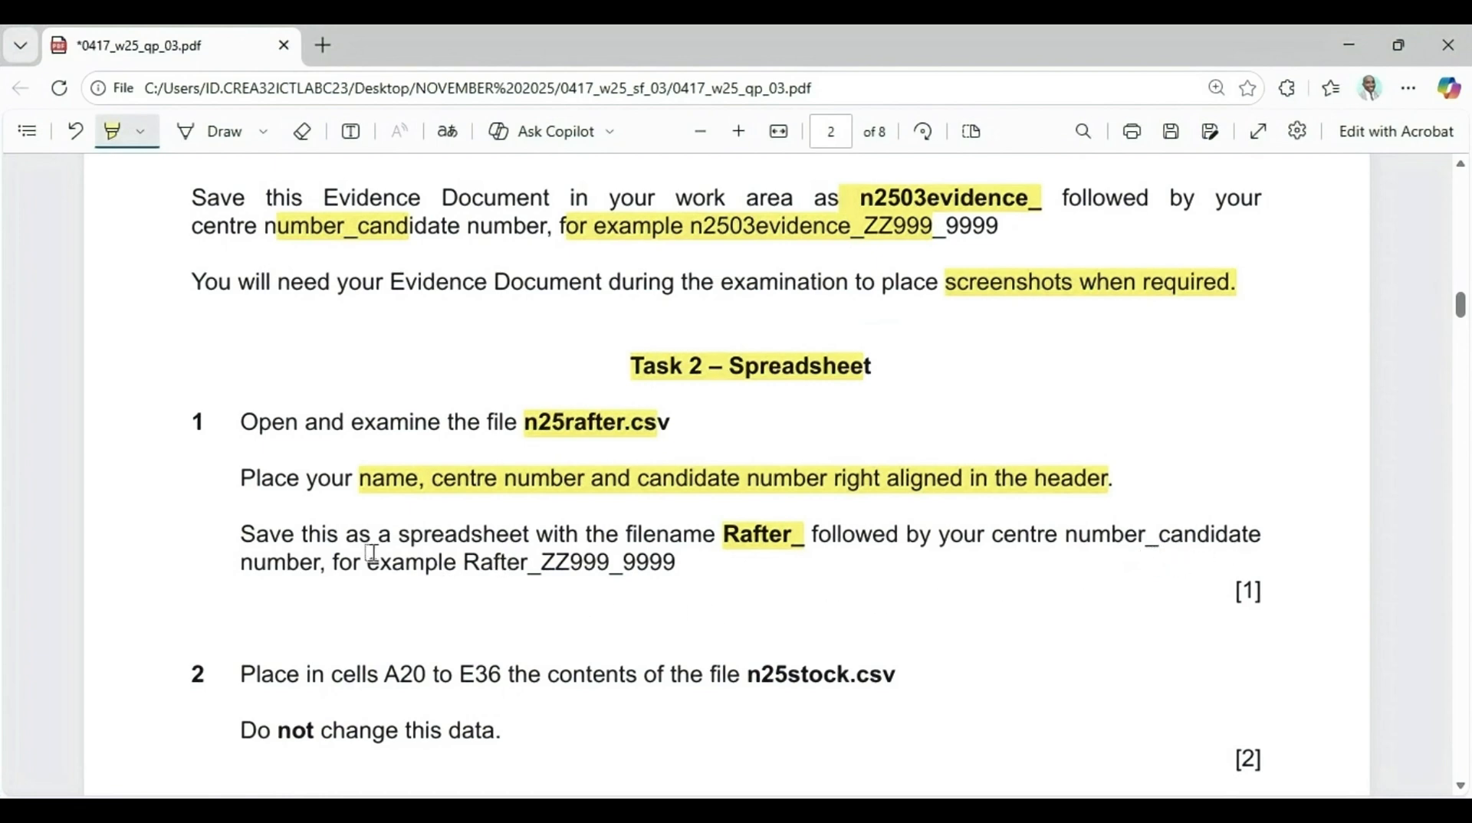
pyautogui.click(112, 131)
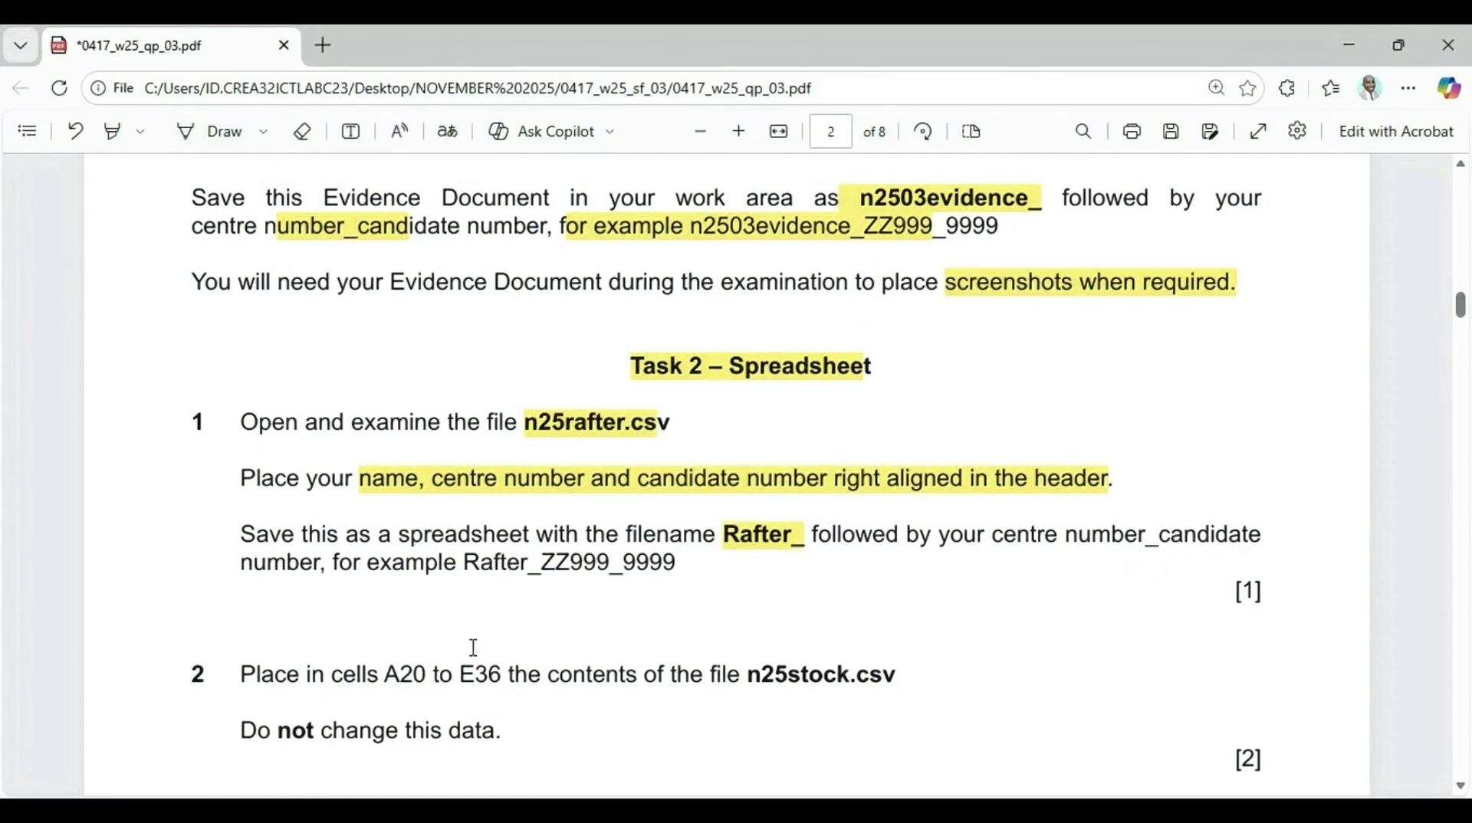
pyautogui.moveTo(467, 575); pyautogui.dragTo(676, 571)
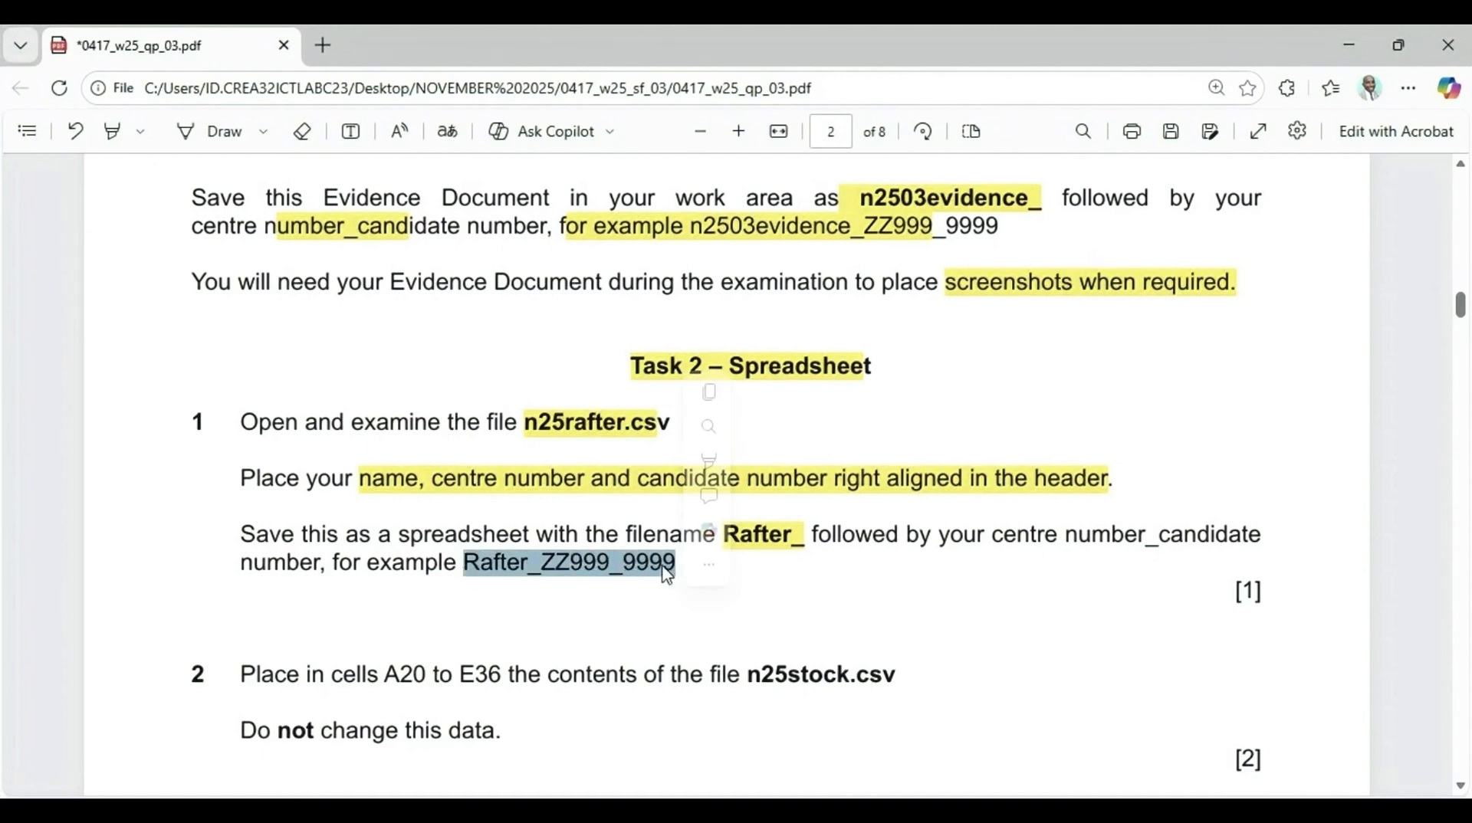
pyautogui.rightClick(648, 573)
pyautogui.click(712, 253)
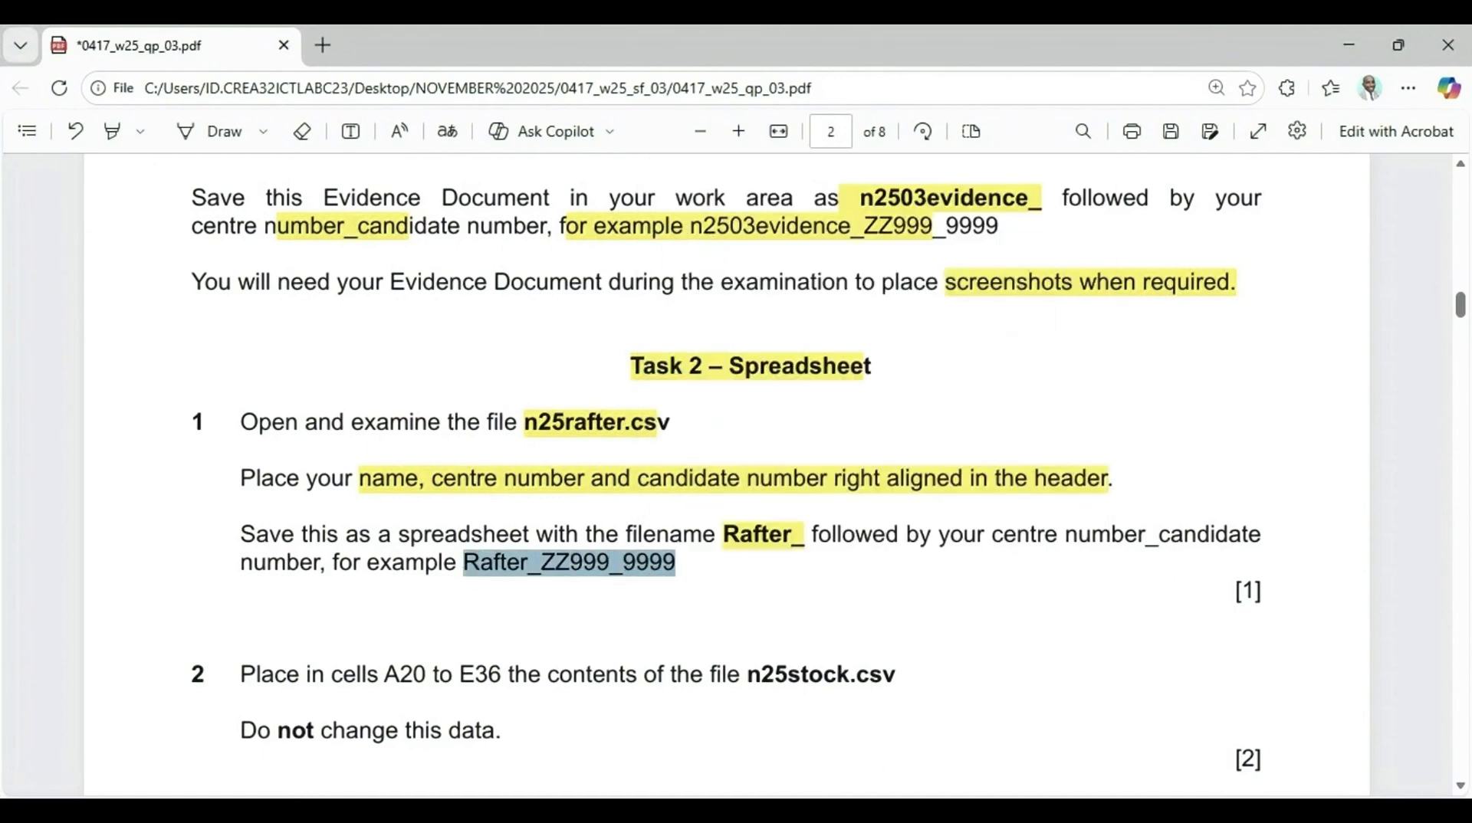
# Save the spreadsheet as Rafter_CN999_001 in Excel Workbook (*.xlsx) format in the same folder
pyautogui.hotkey('alt', 'Tab')
pyautogui.click(574, 409)
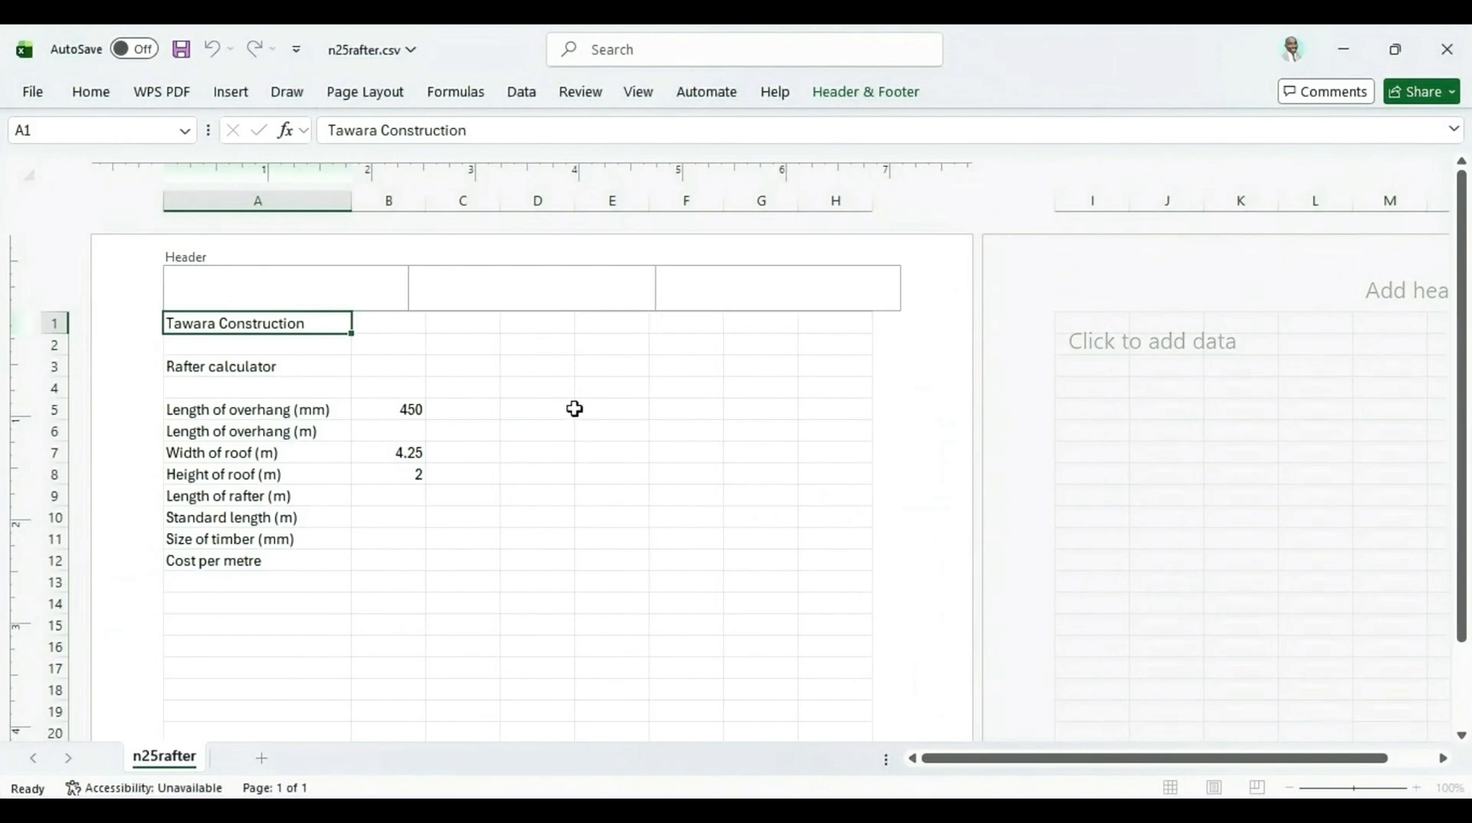
pyautogui.click(35, 90)
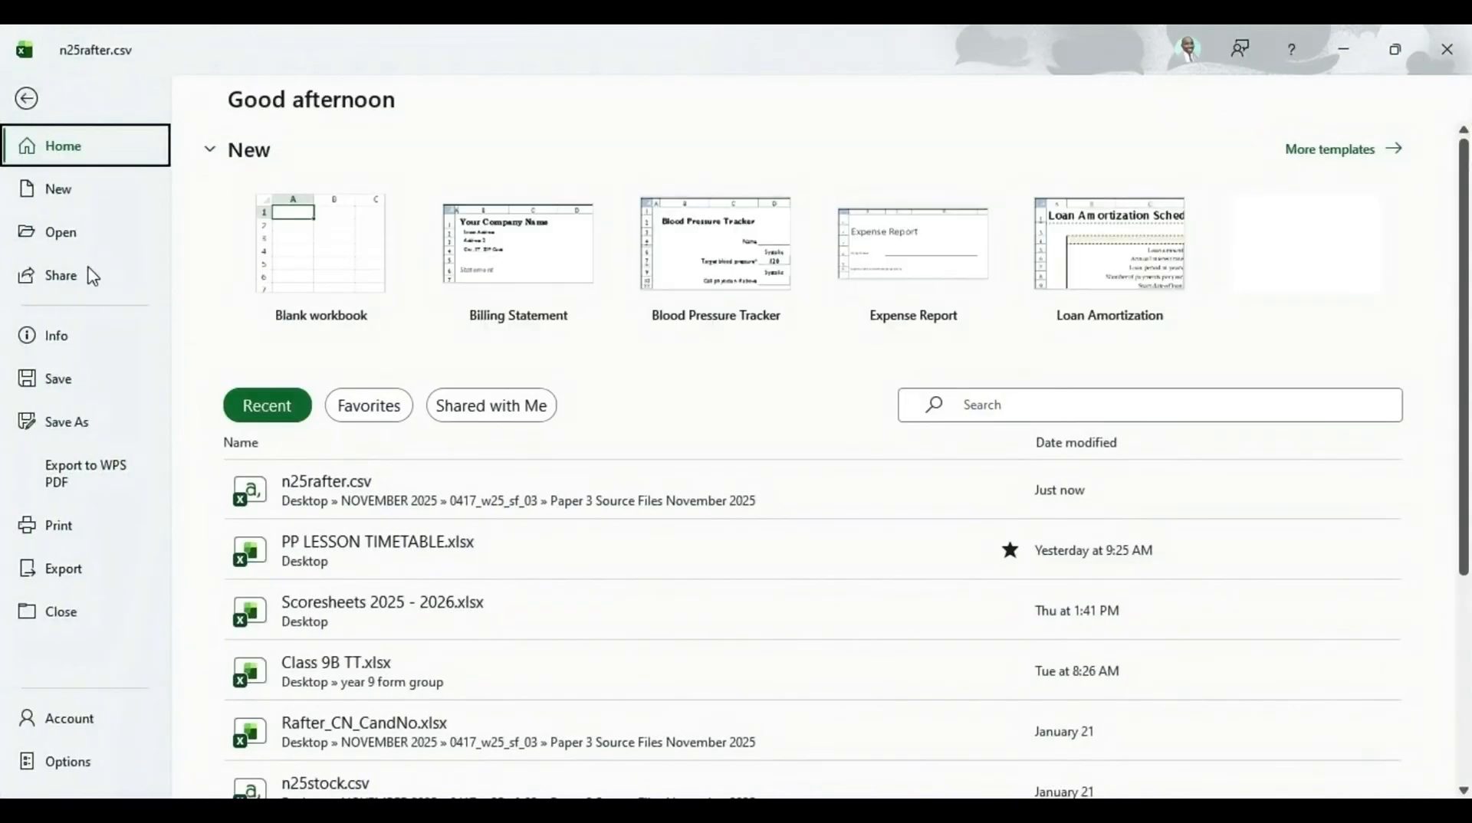
pyautogui.click(79, 424)
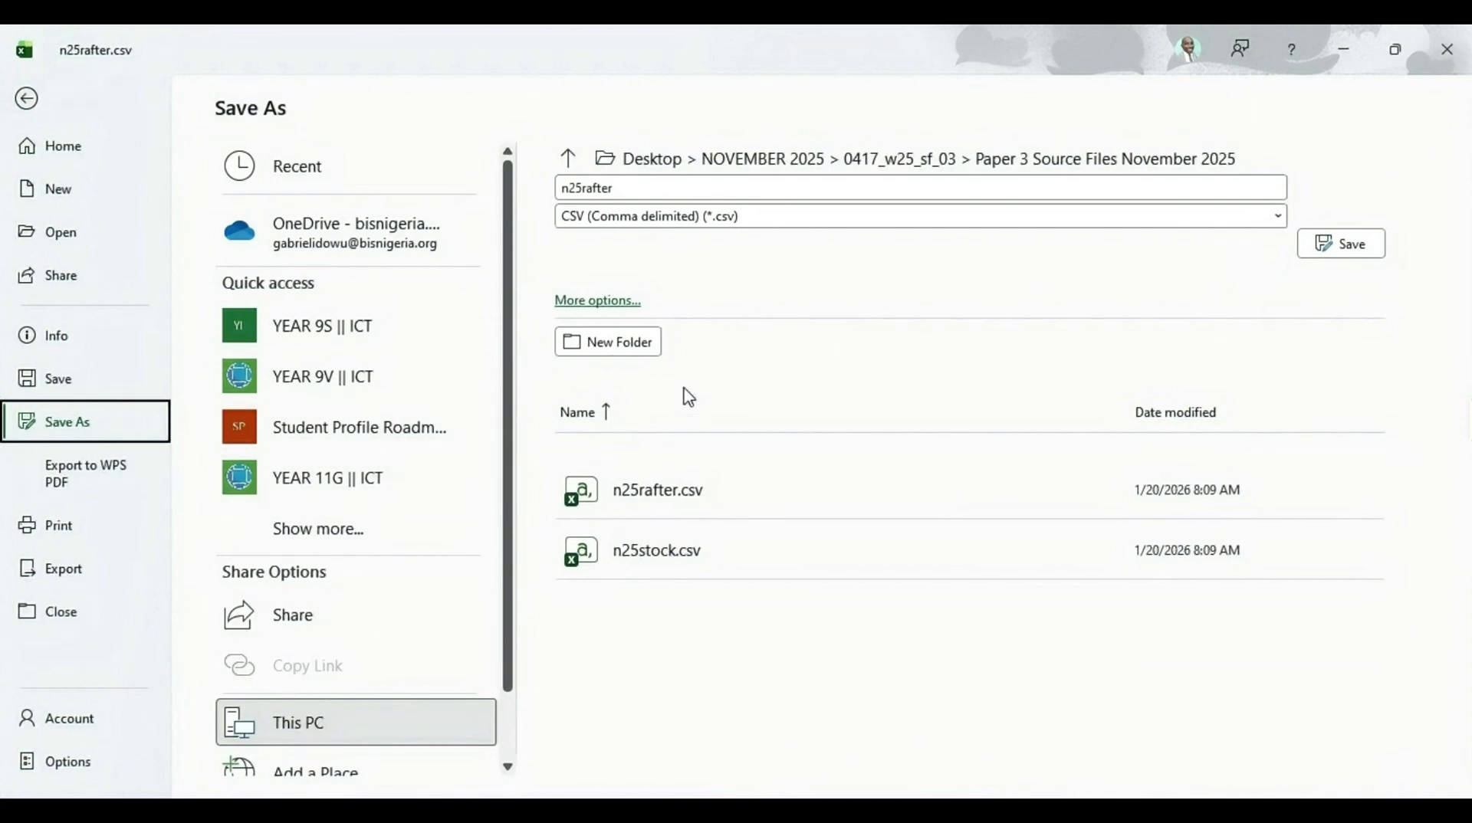
pyautogui.click(707, 186)
pyautogui.hotkey('ctrl', 'v')
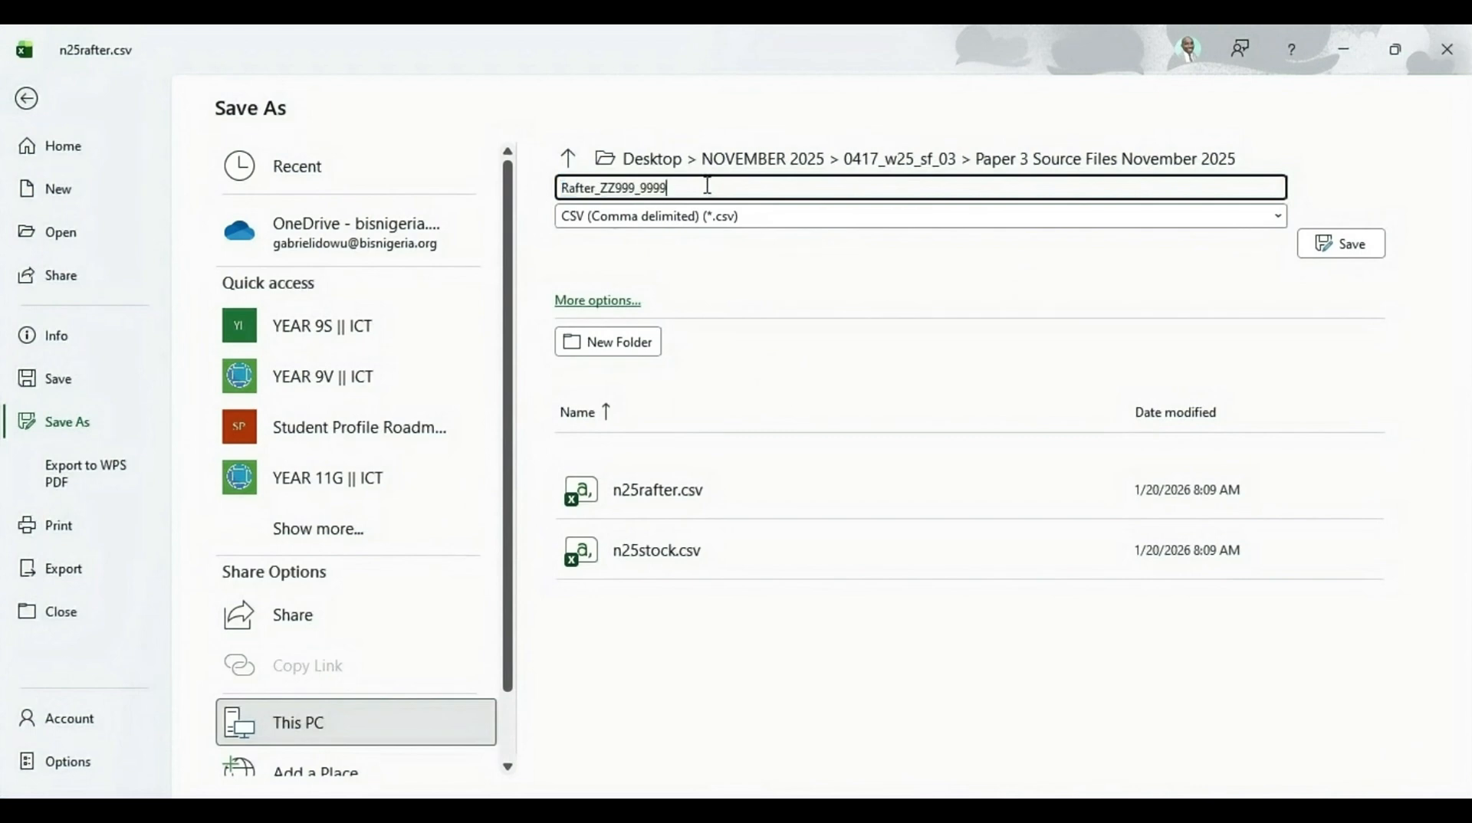
pyautogui.click(621, 187)
pyautogui.press('BackSpace')
pyautogui.press('BackSpace')
pyautogui.write('CN')
pyautogui.click(1277, 219)
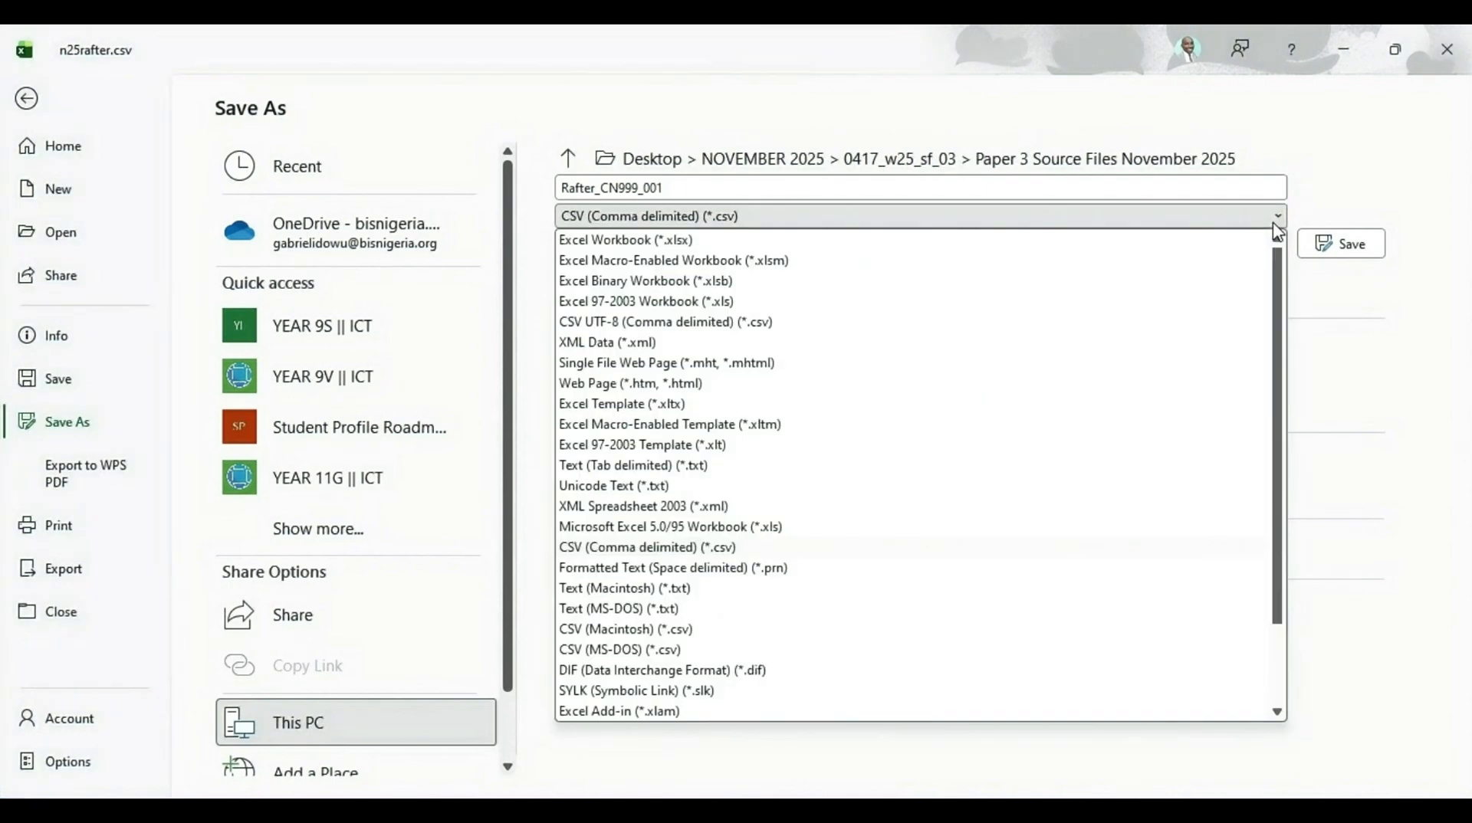
pyautogui.click(639, 240)
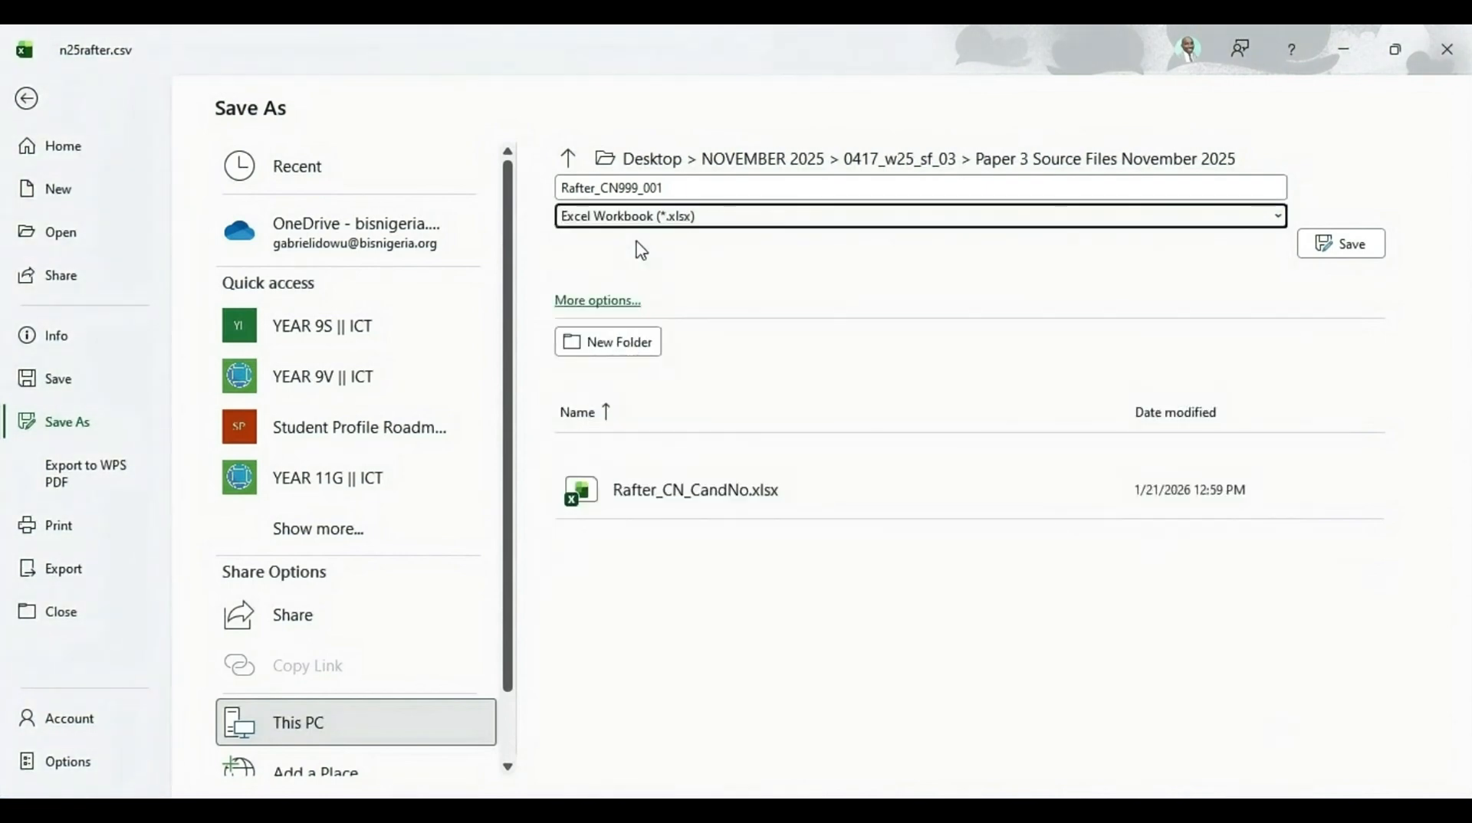
pyautogui.click(1333, 251)
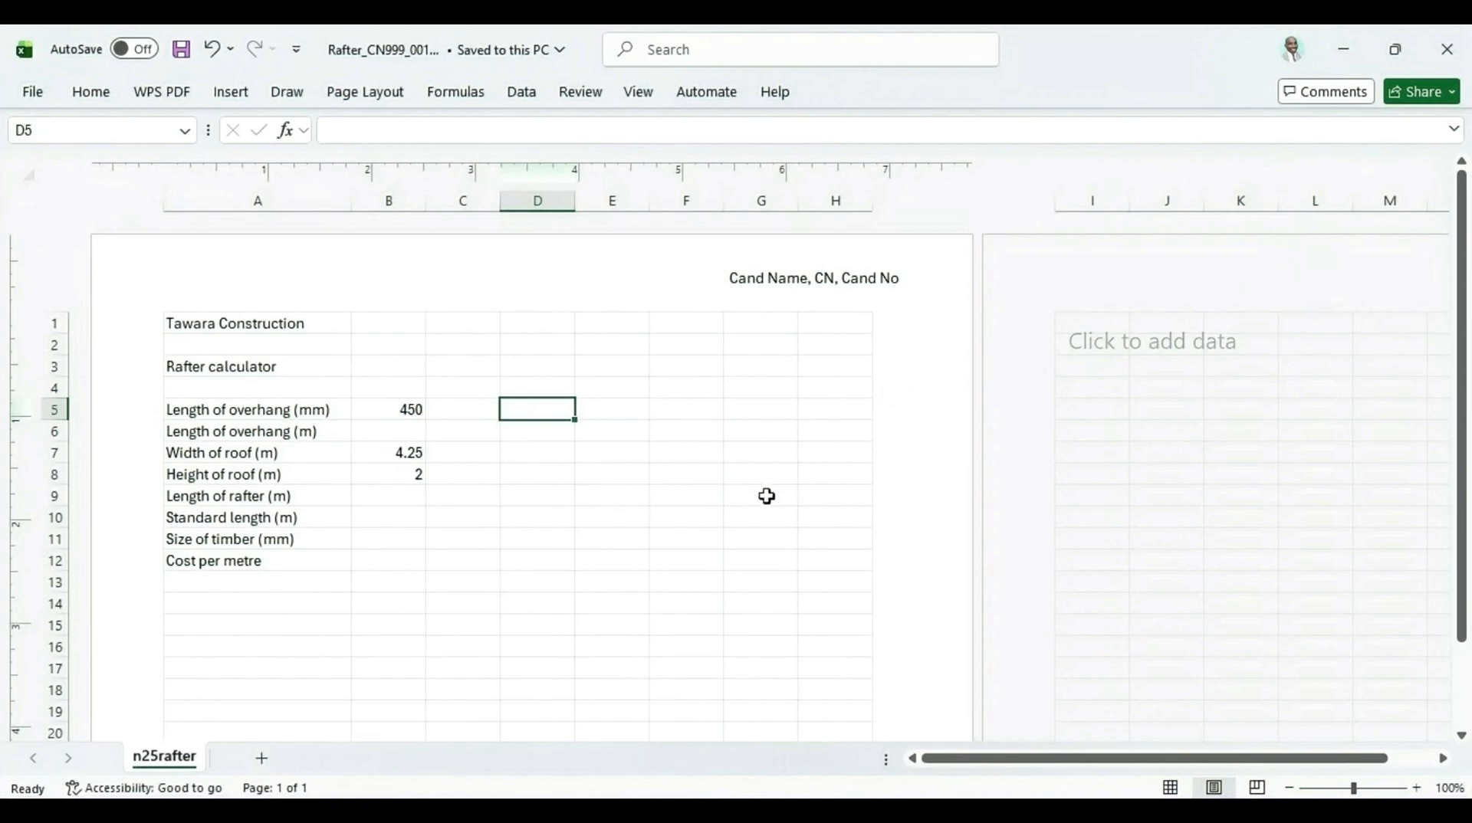
# Return the rafter sheet to Normal view
pyautogui.click(1170, 788)
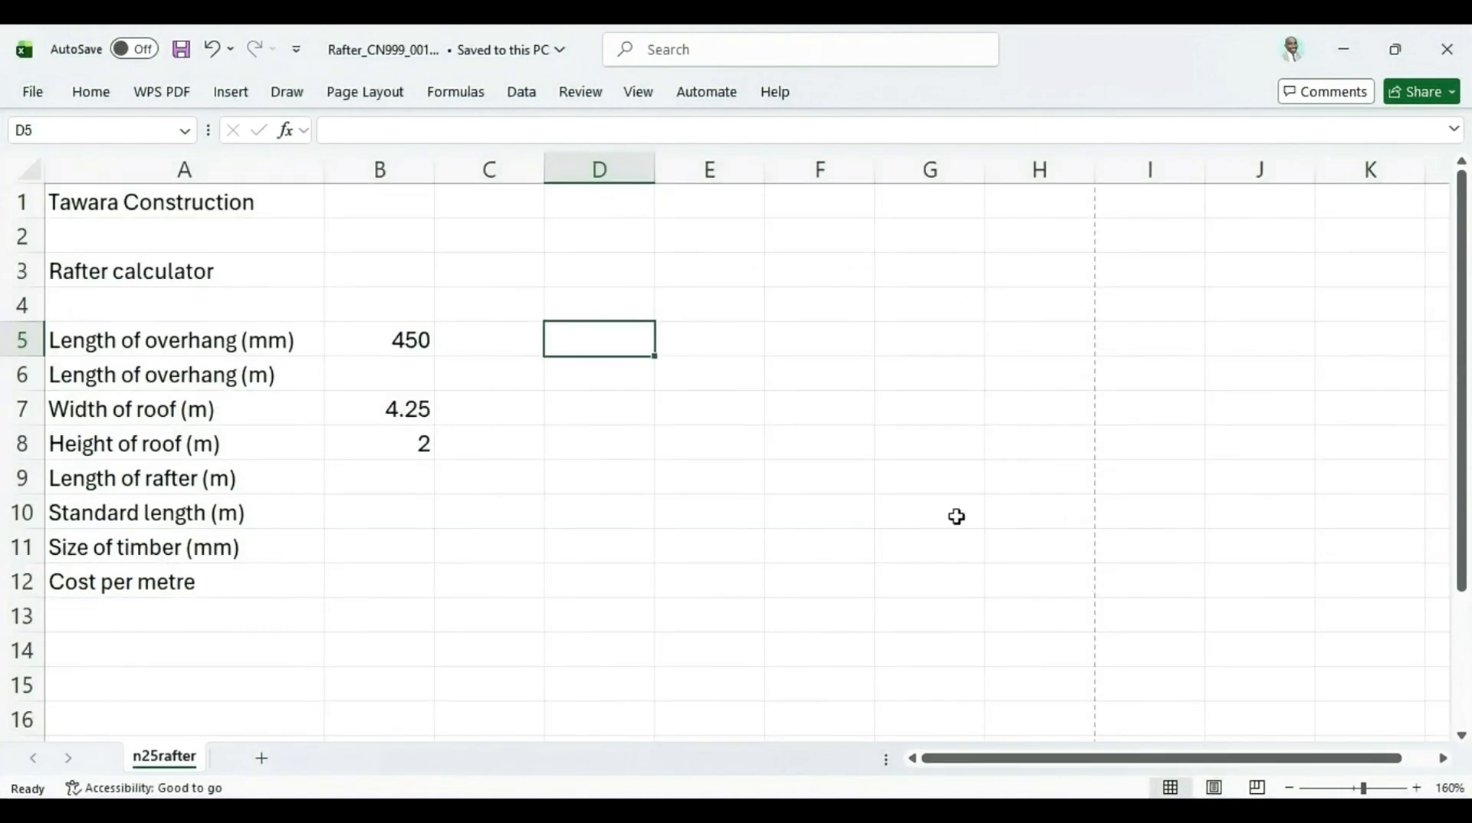
pyautogui.click(779, 238)
pyautogui.hotkey('alt', 'Tab')
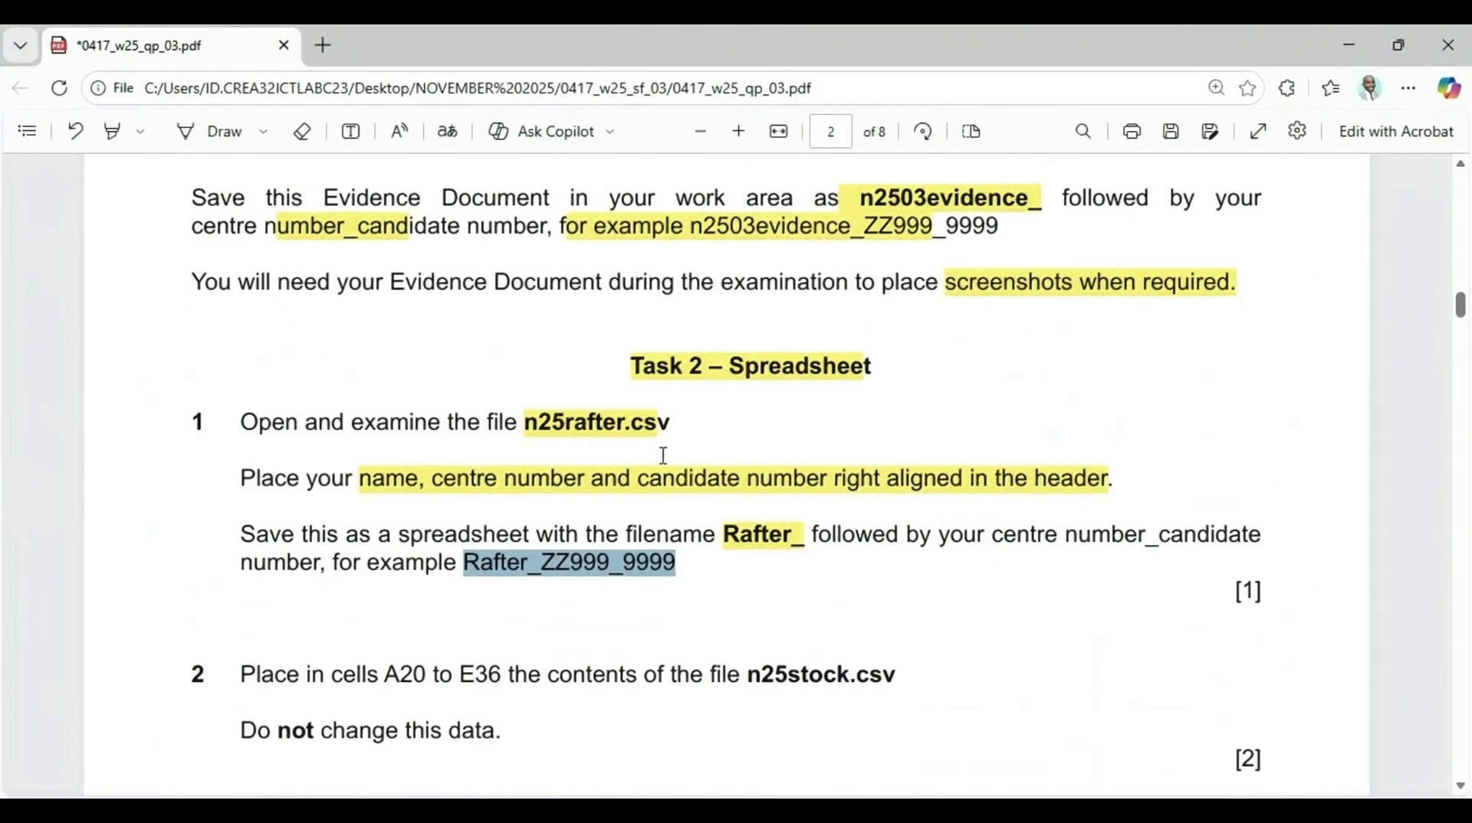
# Highlight the range A20 to E36 and the file name n25stock.csv in question 2 of the paper
pyautogui.scroll(-3, 326, 495)
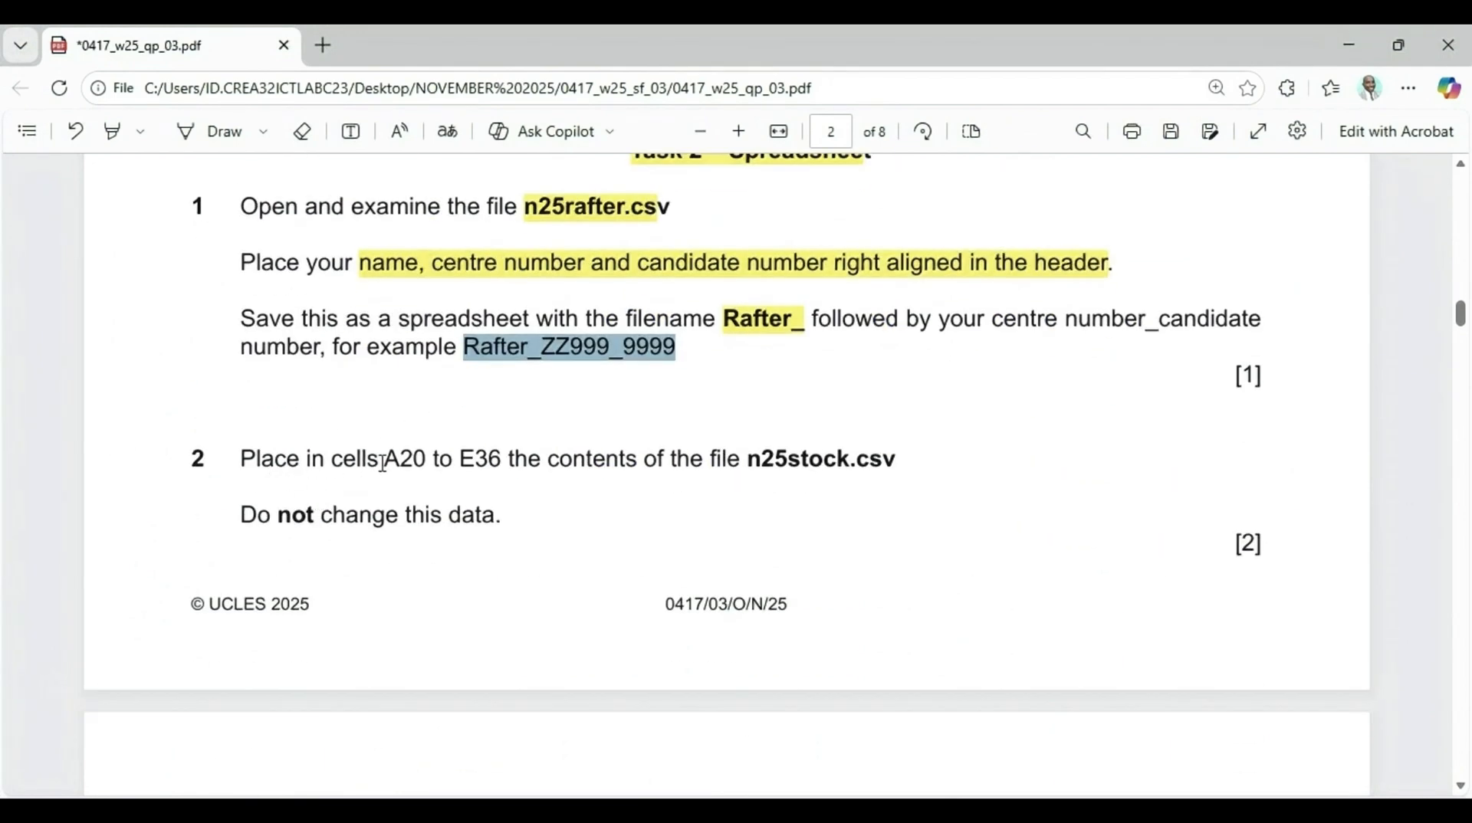
pyautogui.moveTo(380, 462); pyautogui.dragTo(495, 461)
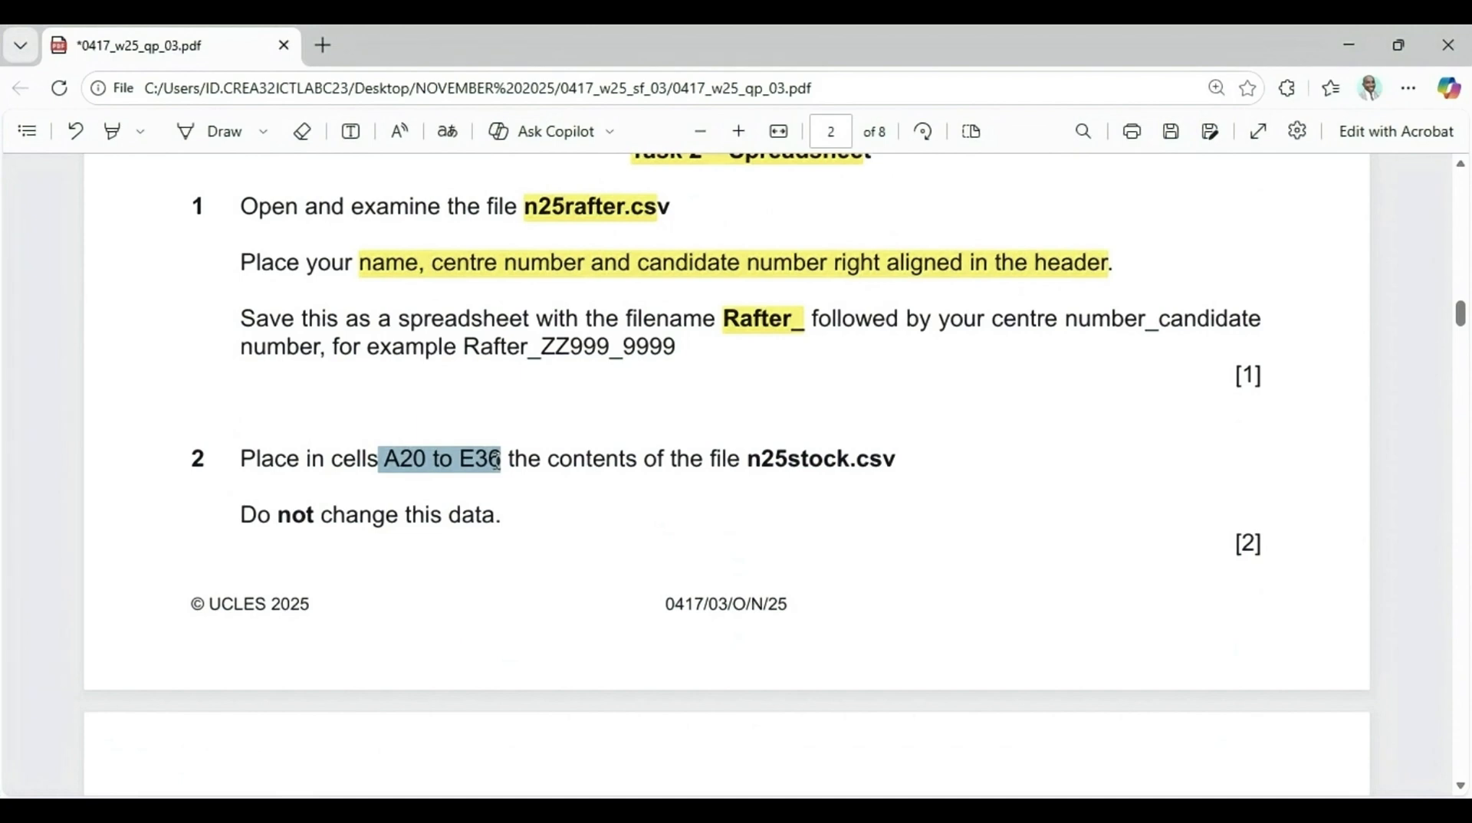
pyautogui.click(497, 467)
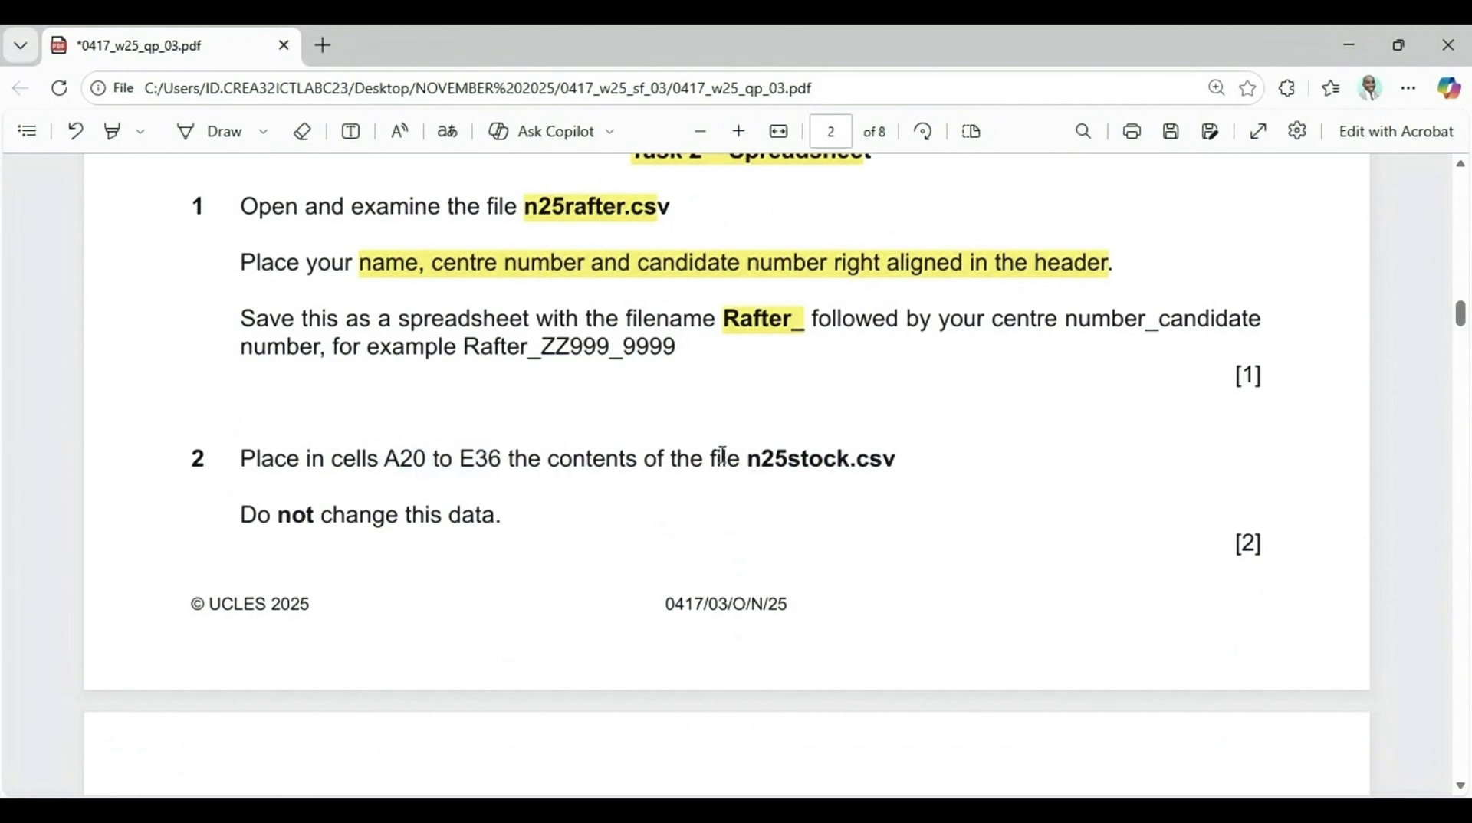
pyautogui.click(112, 131)
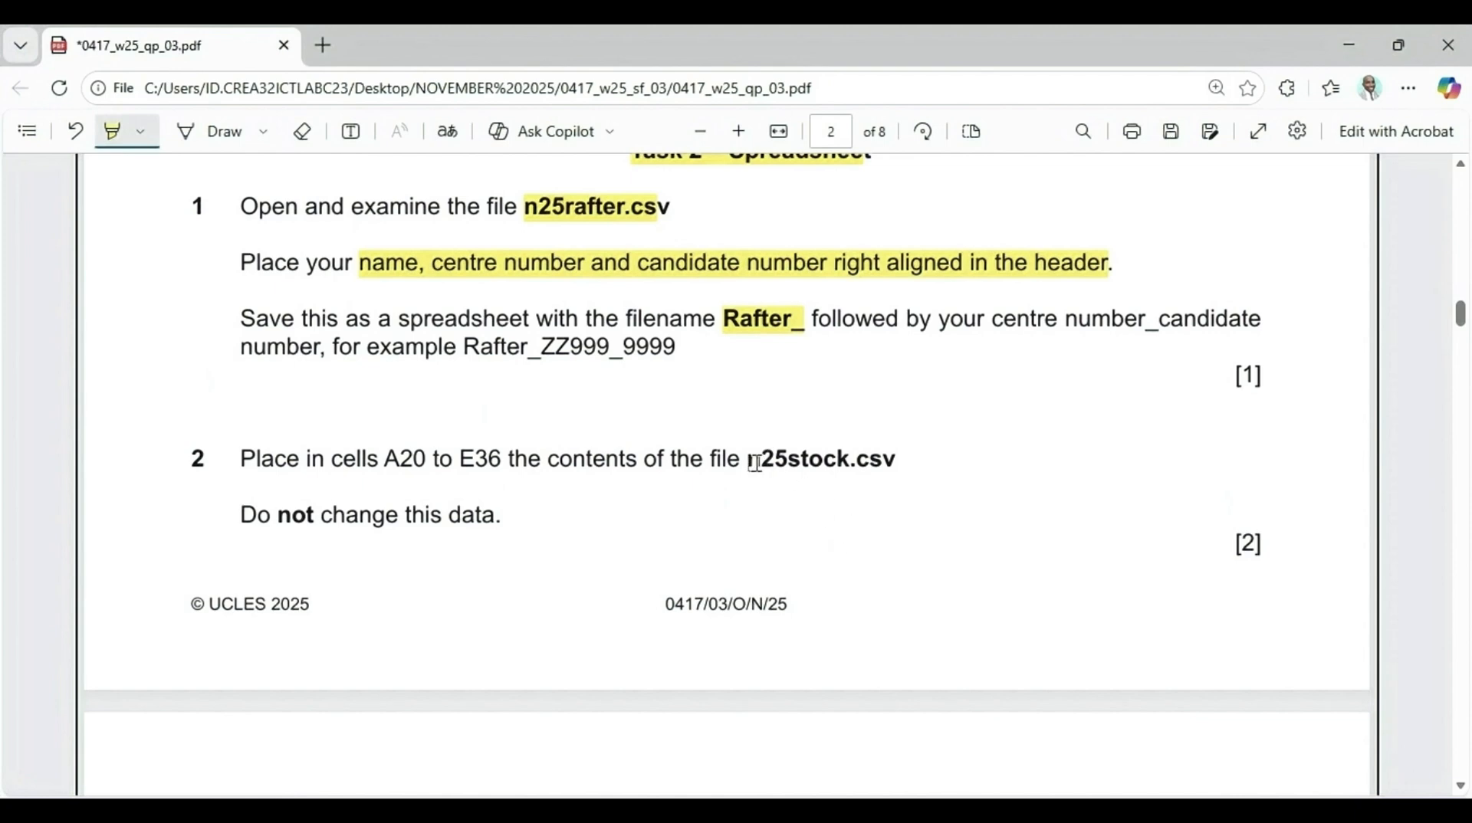
pyautogui.moveTo(755, 464); pyautogui.dragTo(895, 464)
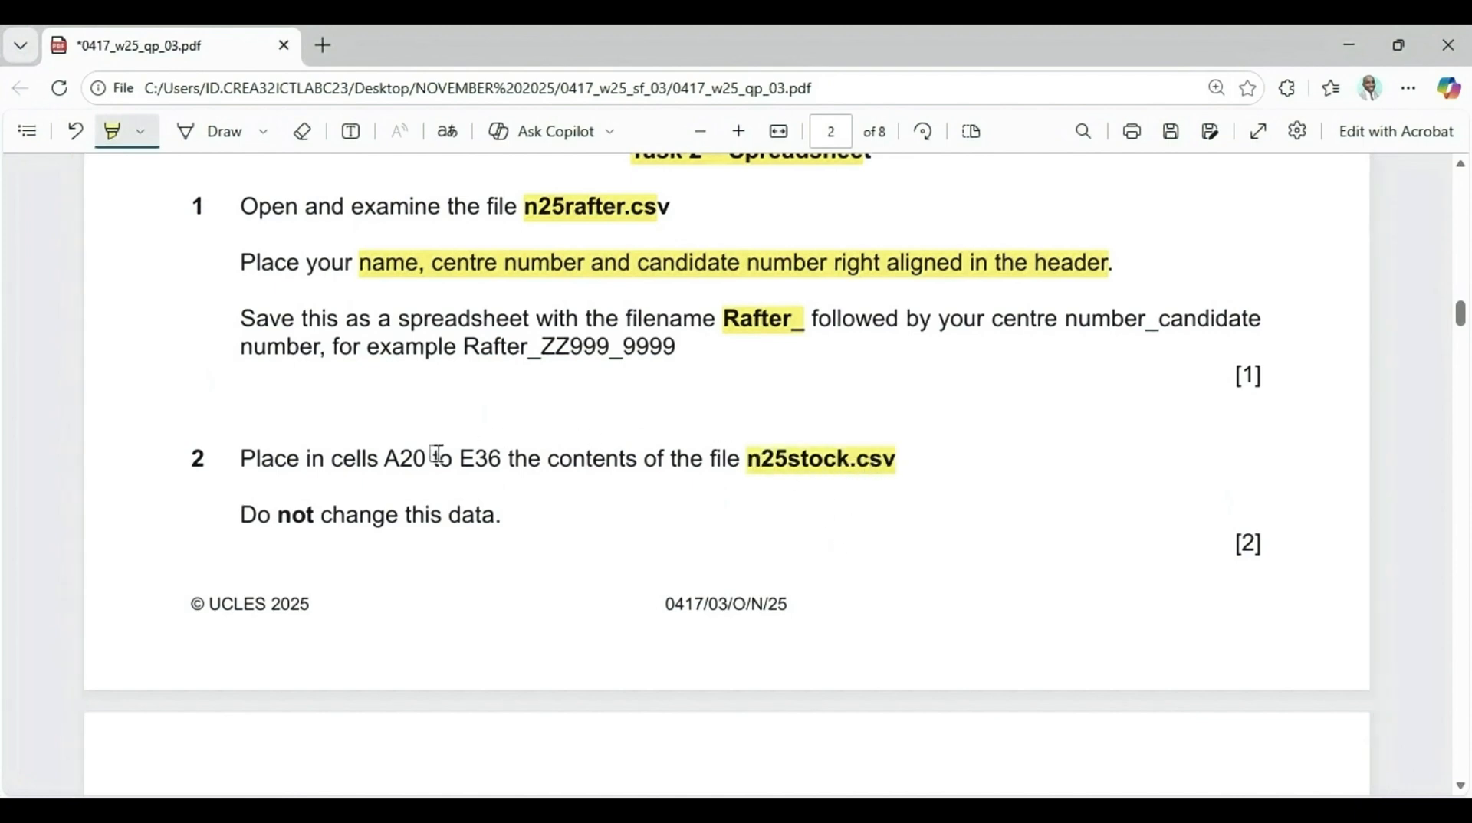
pyautogui.moveTo(381, 463); pyautogui.dragTo(501, 463)
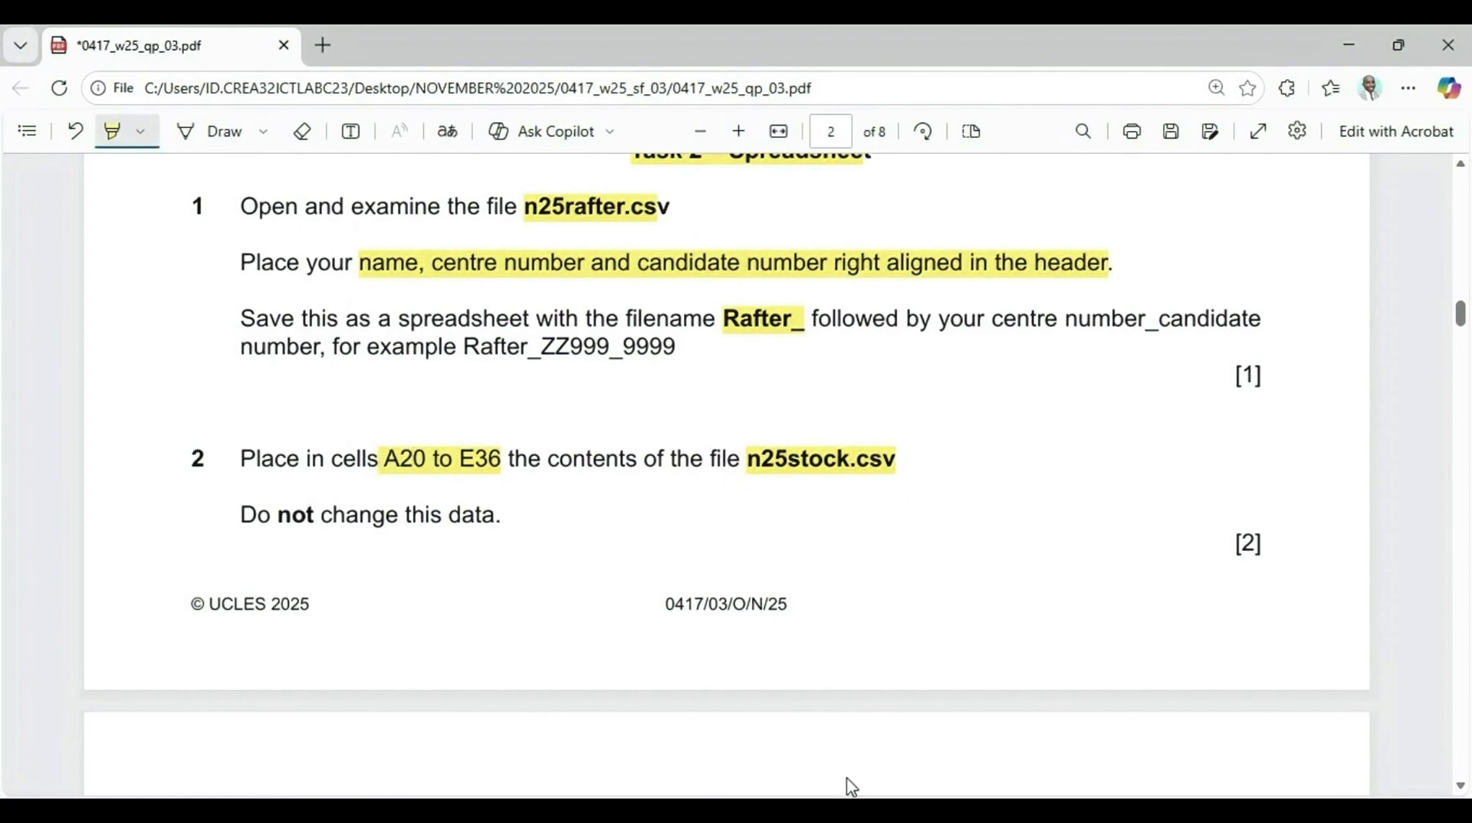
# Open n25stock.csv from the Paper 3 Source Files November 2025 folder in Excel
pyautogui.moveTo(856, 797)
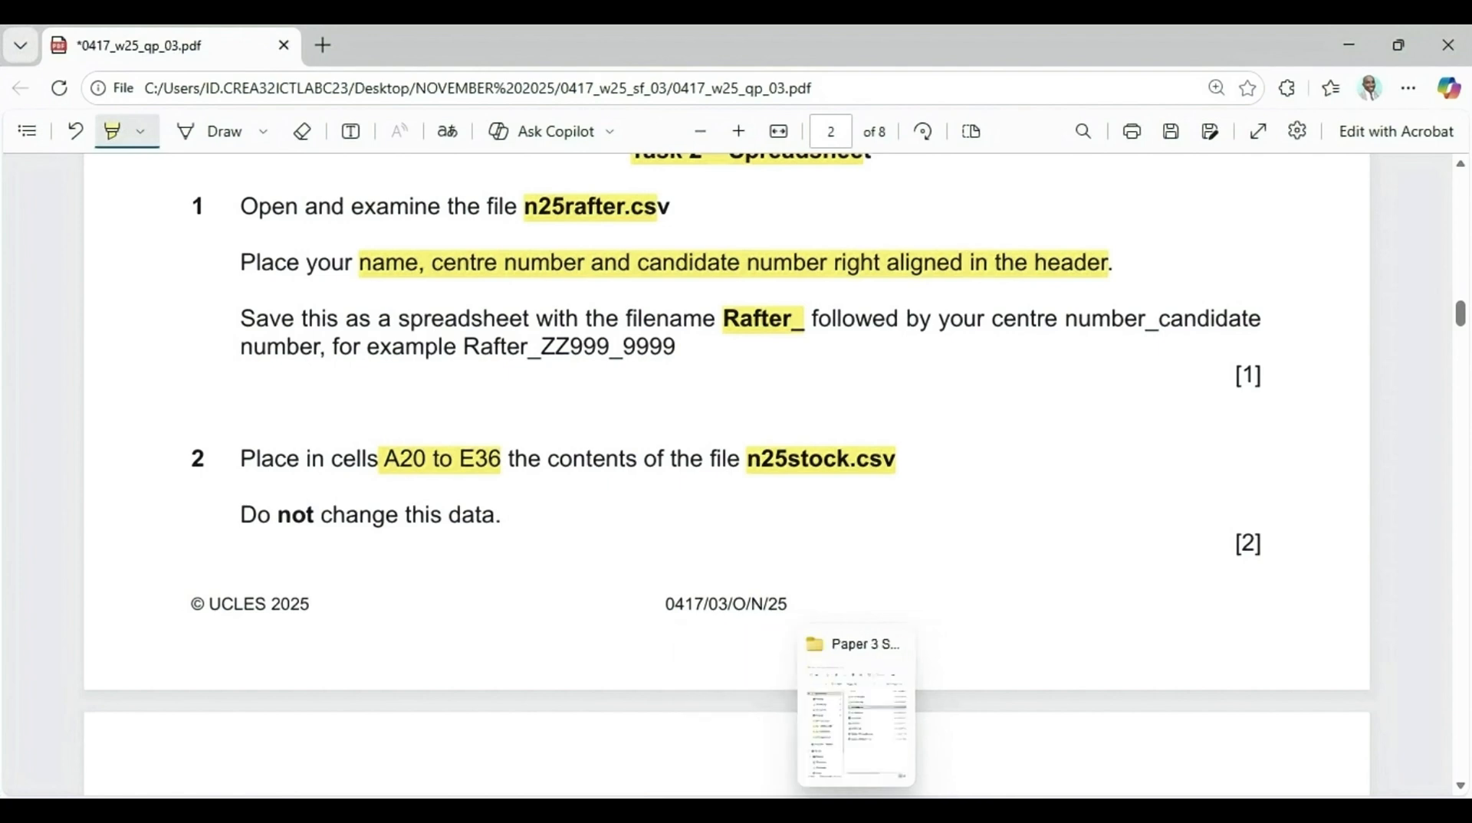
pyautogui.click(863, 746)
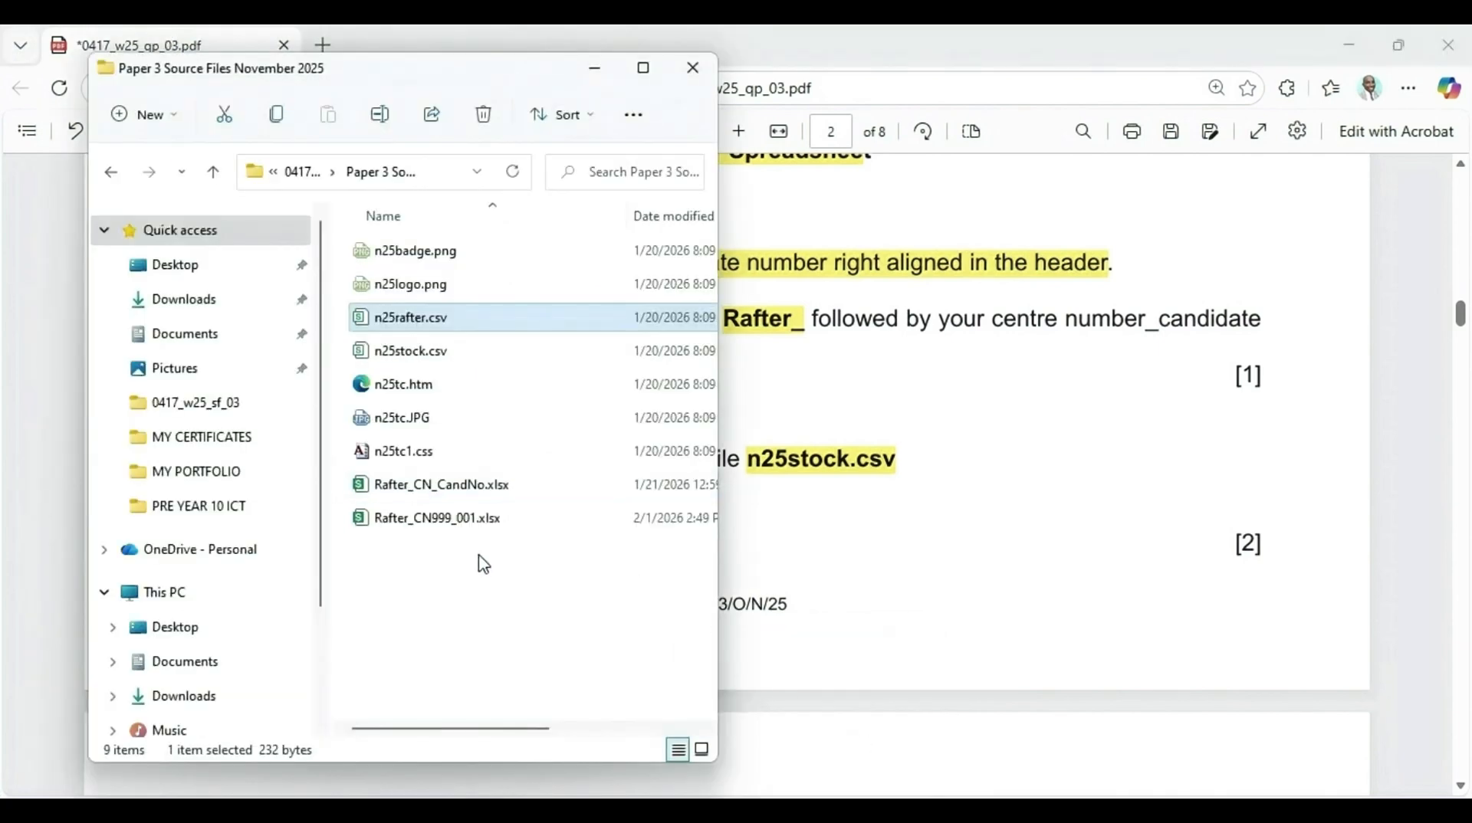
pyautogui.click(412, 354)
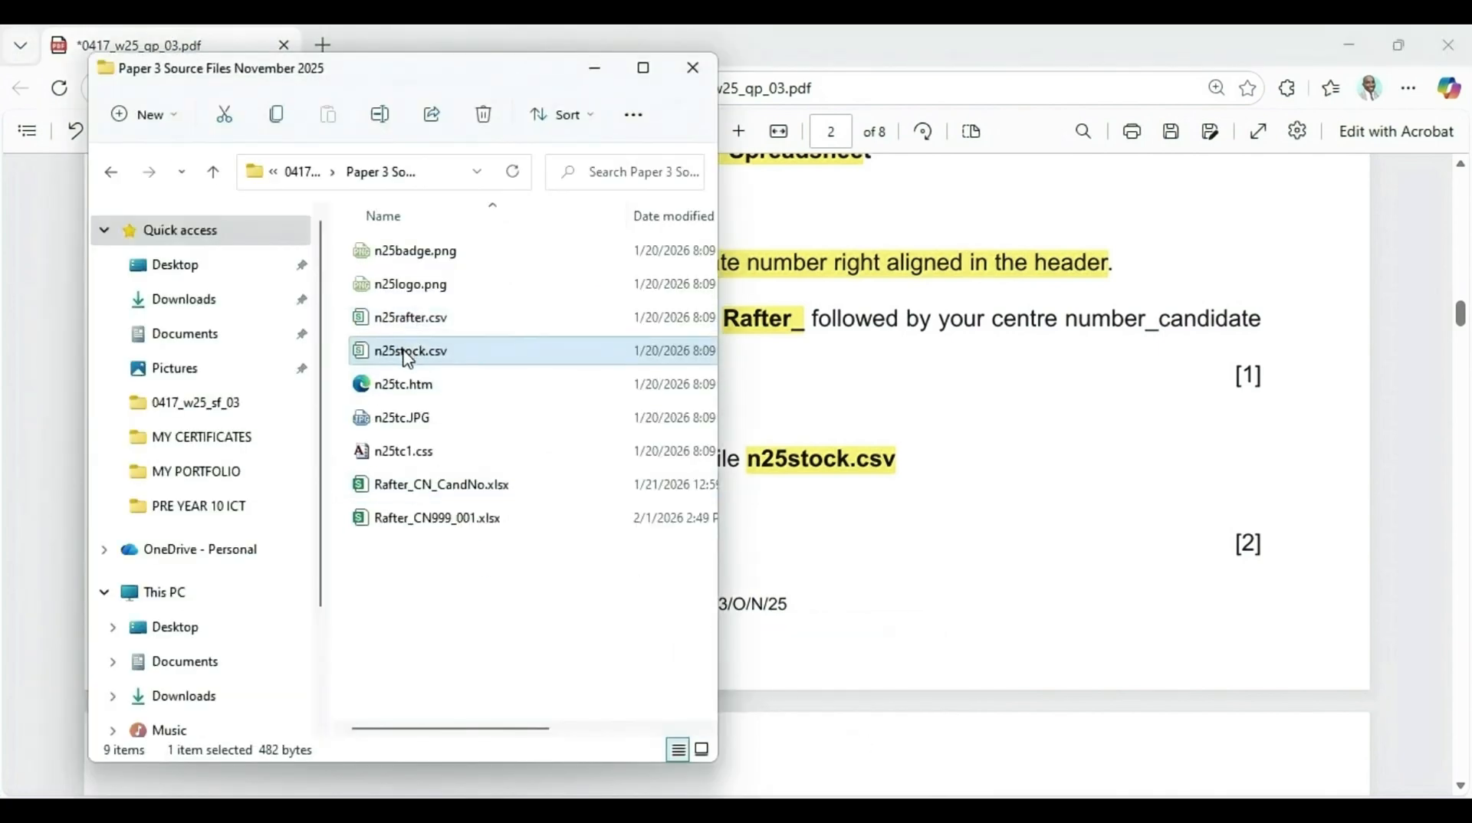
pyautogui.rightClick(408, 358)
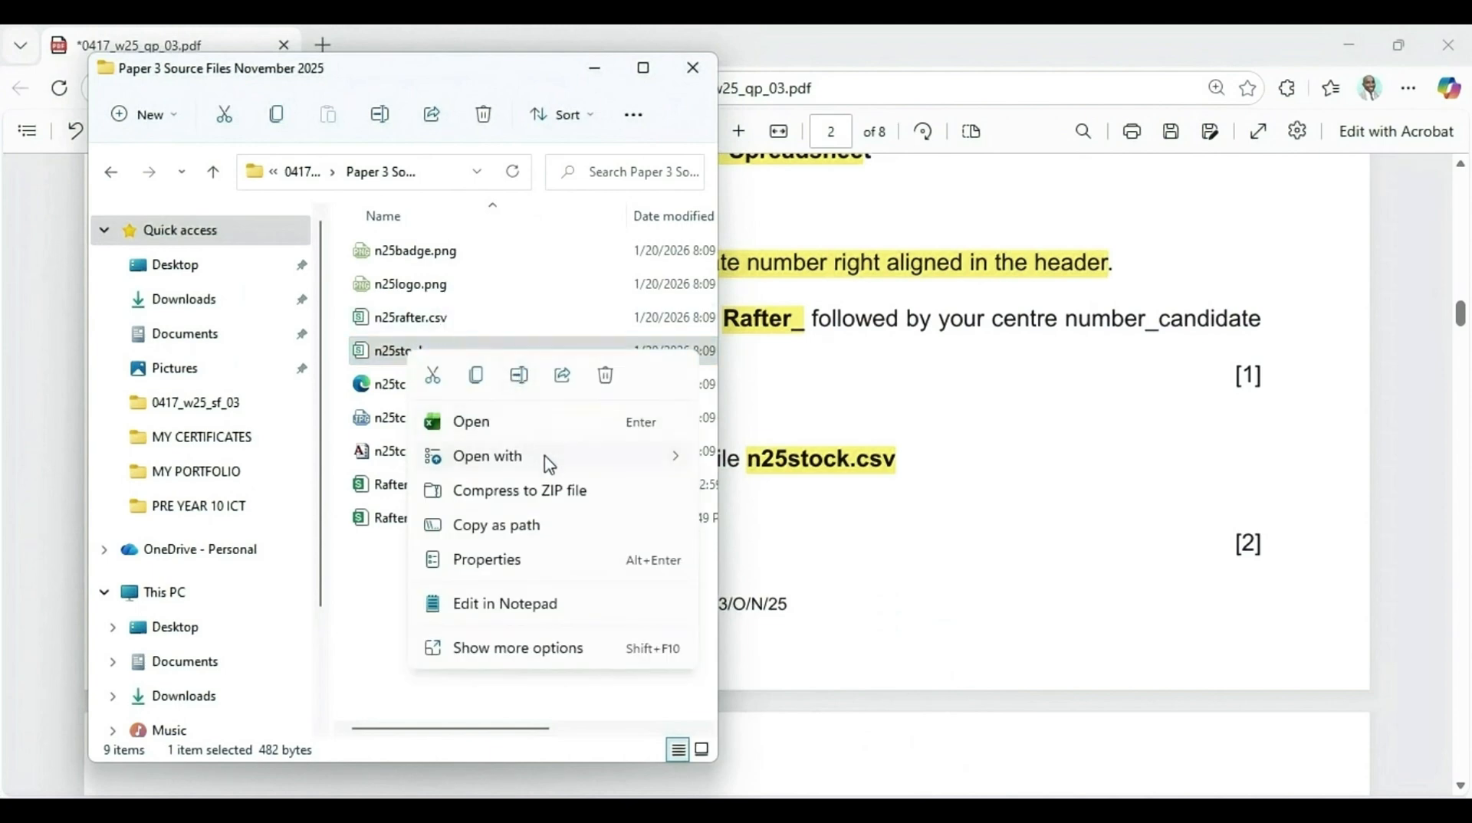
pyautogui.moveTo(676, 466)
pyautogui.click(763, 462)
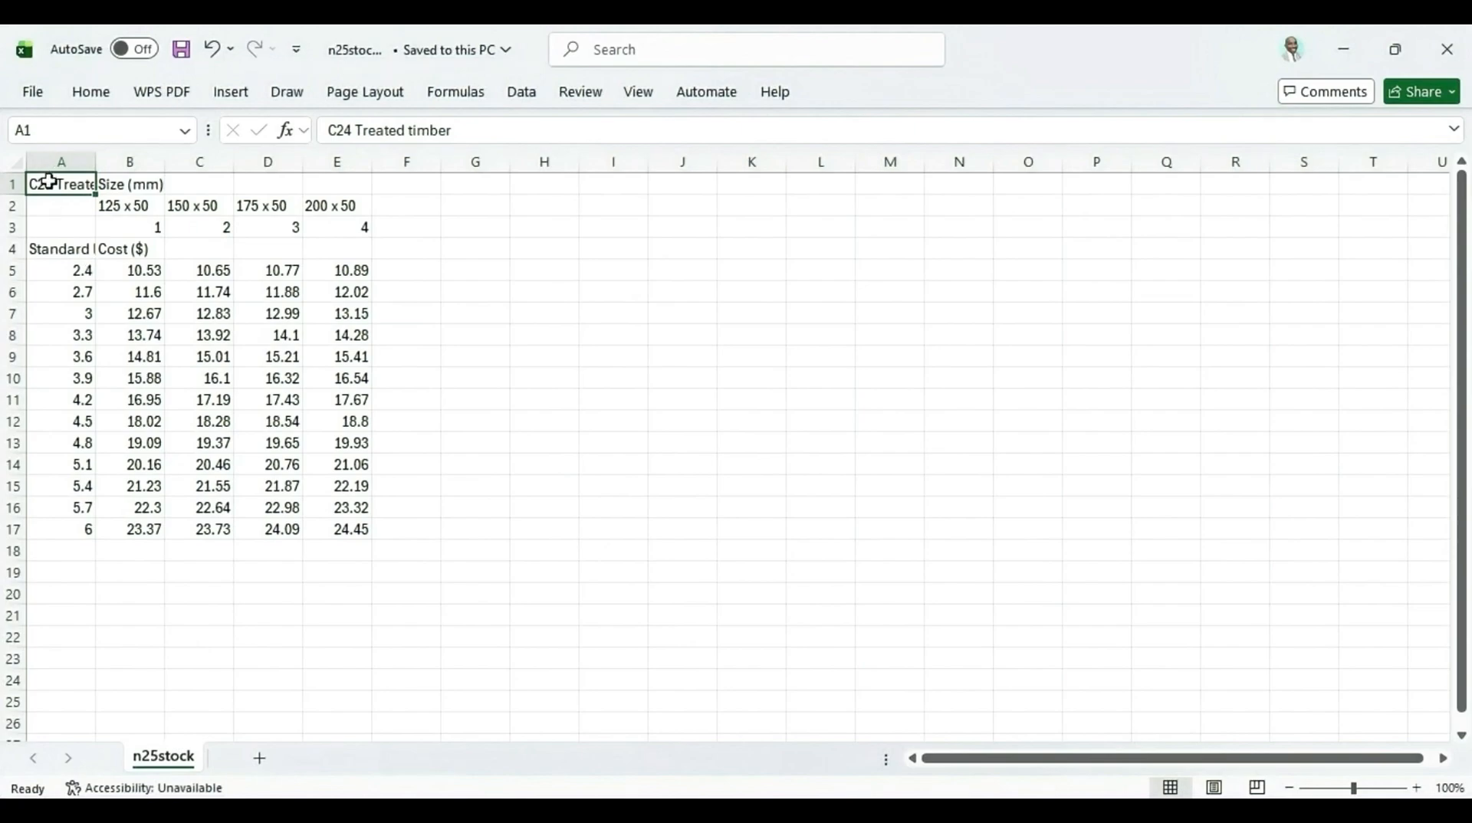
# Copy the n25stock data in cells A1 to E17
pyautogui.click(809, 721)
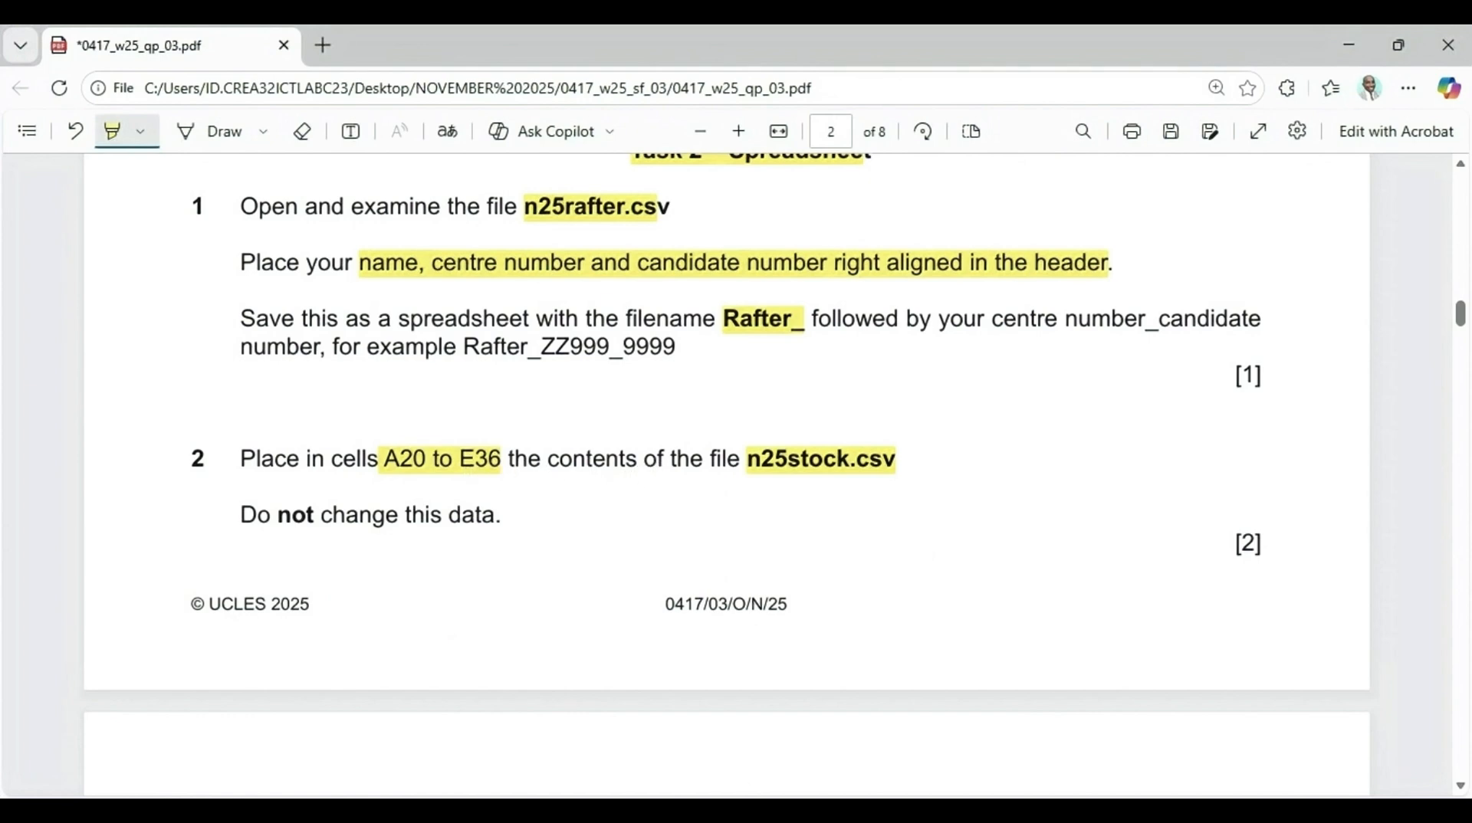
pyautogui.click(805, 720)
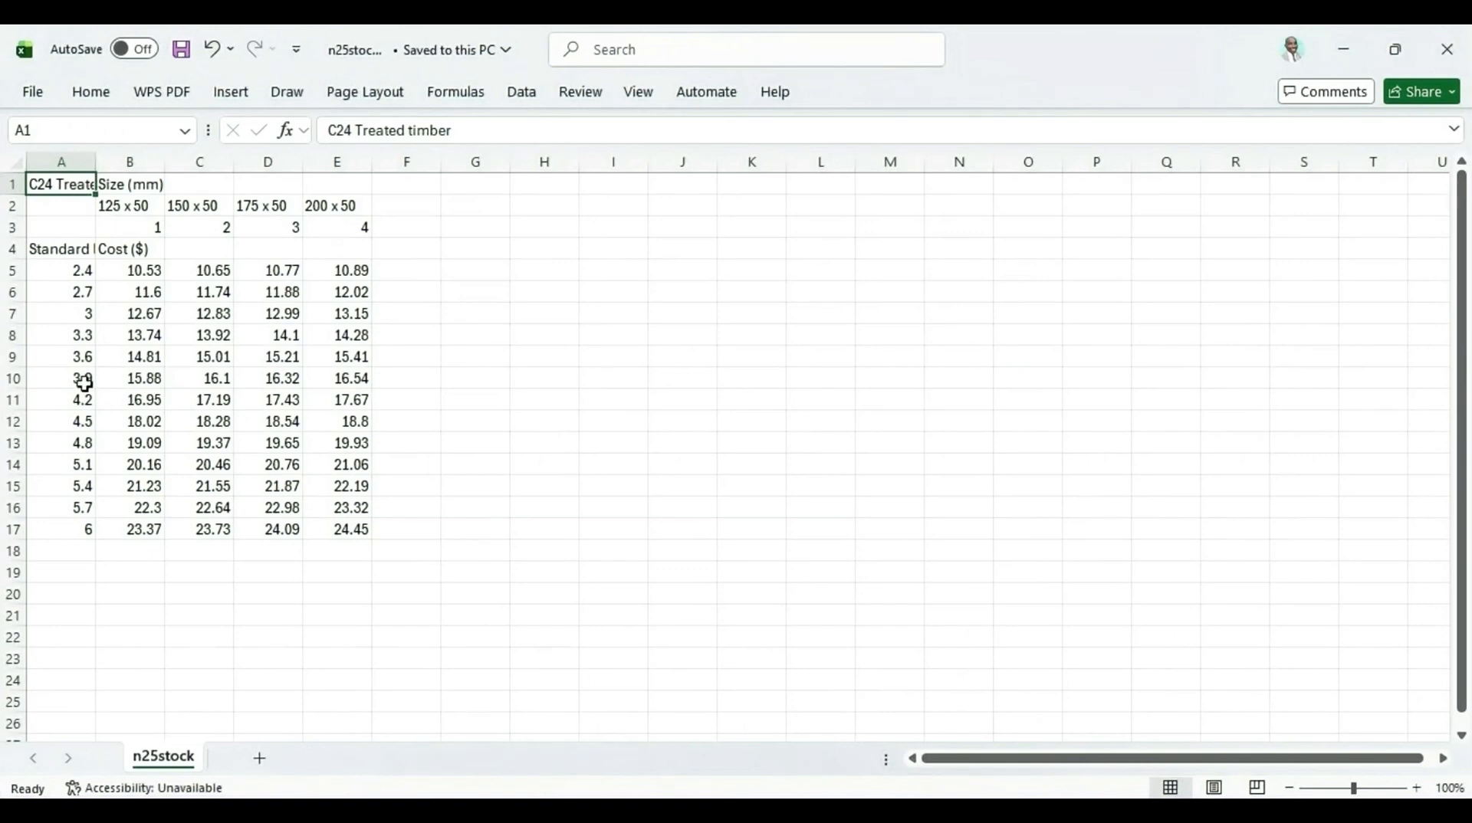
pyautogui.moveTo(57, 184); pyautogui.dragTo(335, 526)
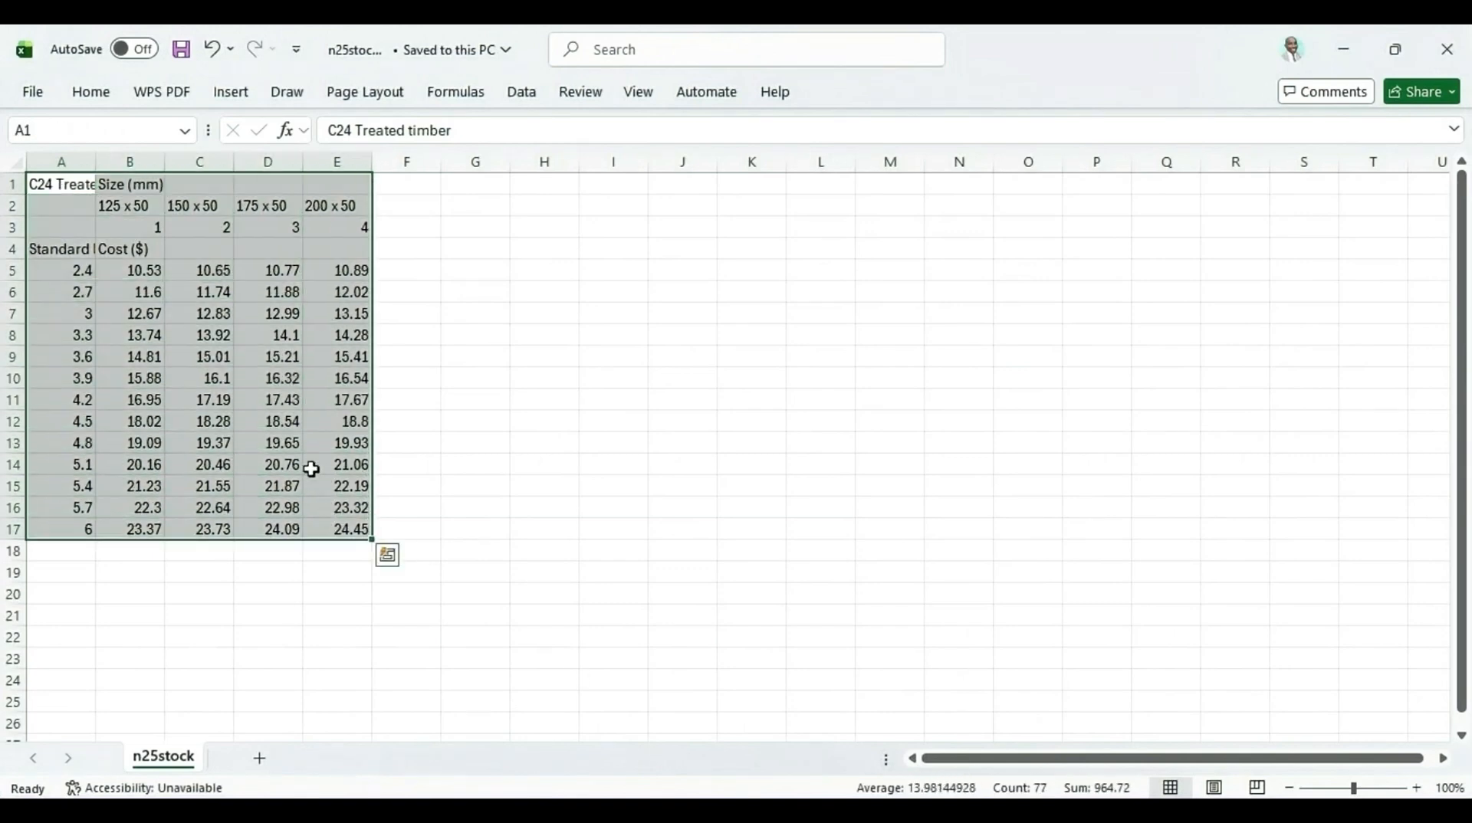
pyautogui.rightClick(253, 236)
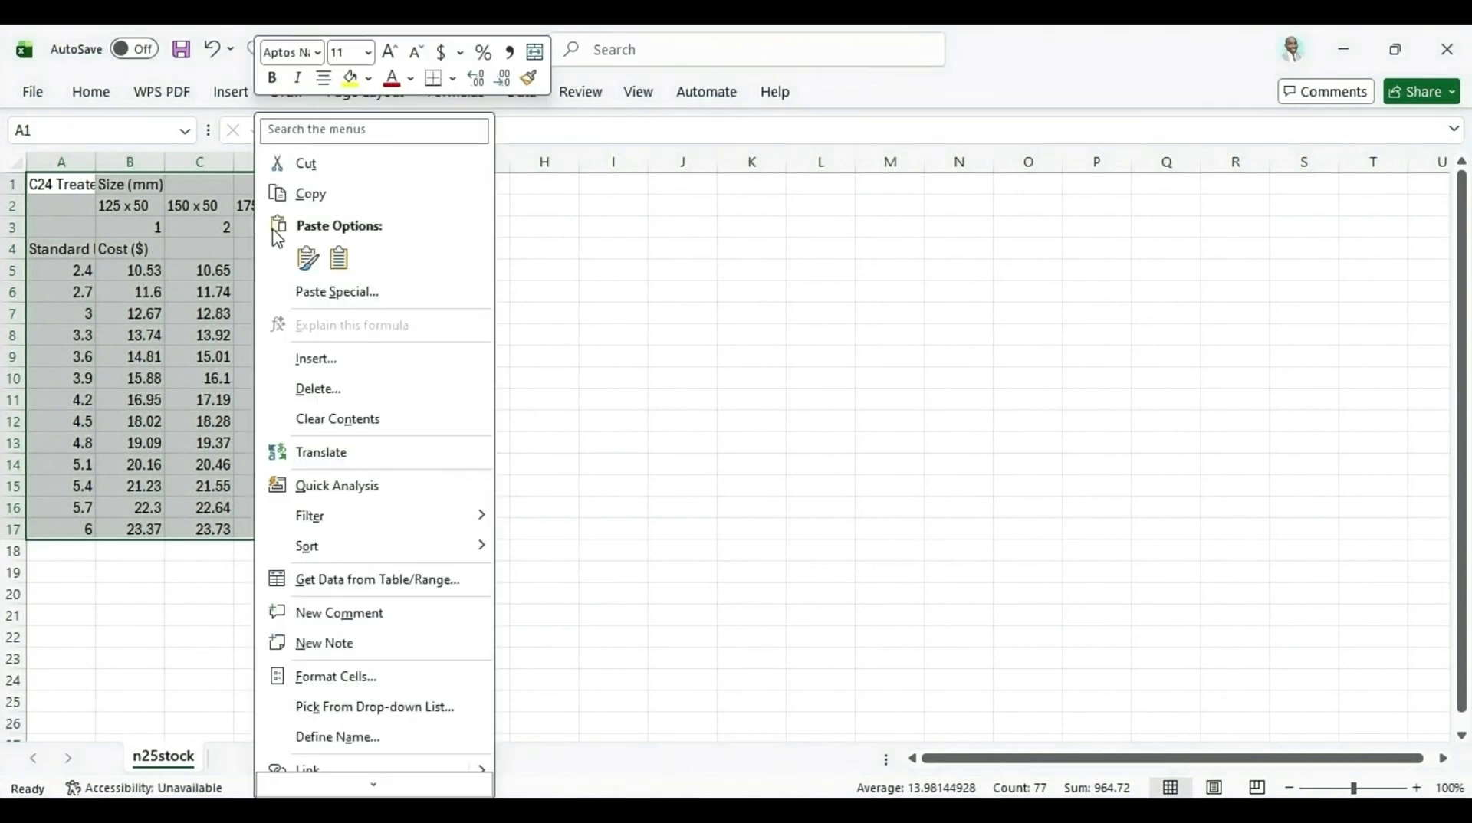
pyautogui.click(290, 192)
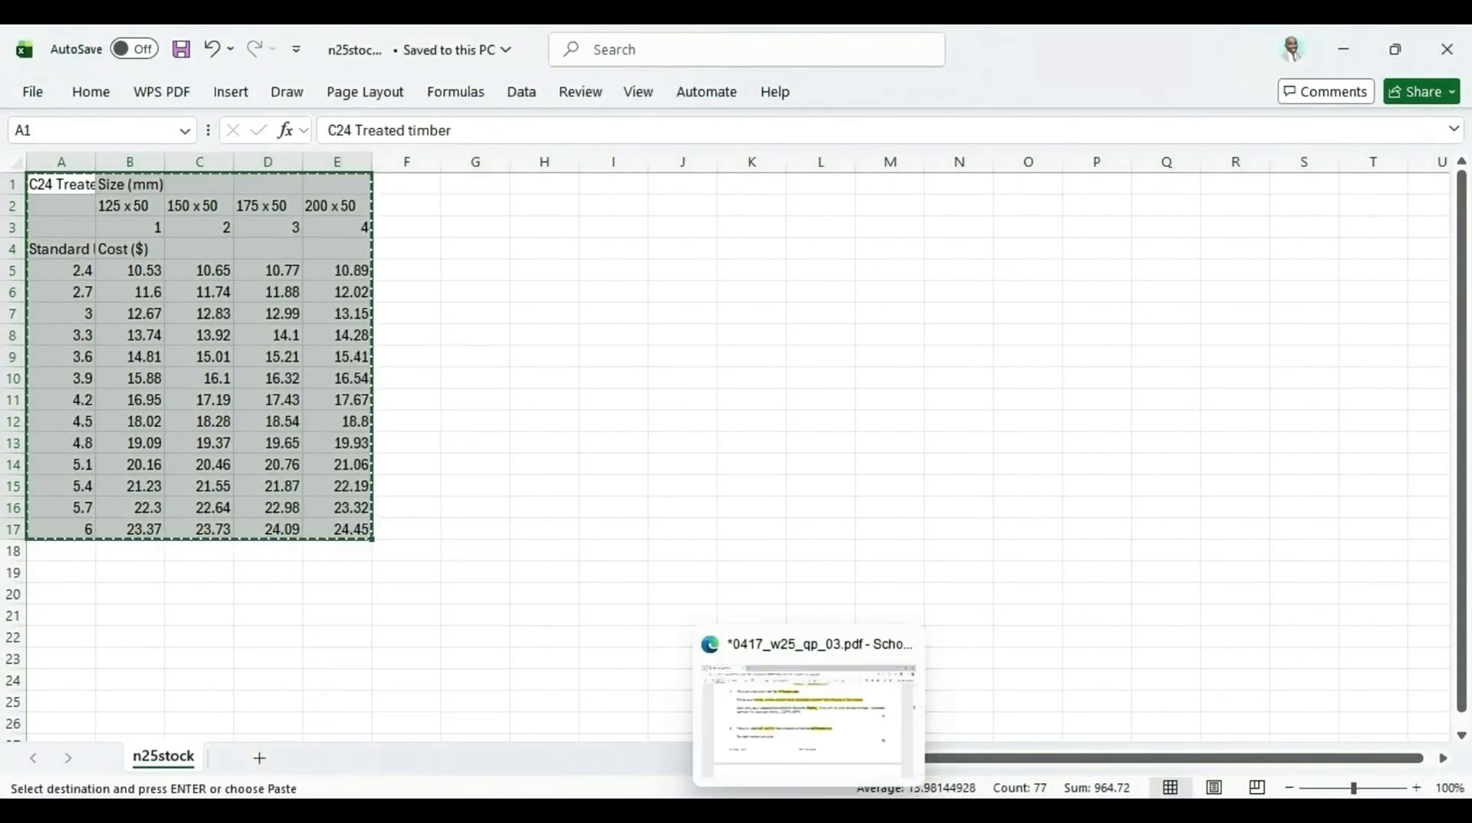
# Paste the copied stock data into the rafter sheet starting at cell A20
pyautogui.moveTo(903, 811)
pyautogui.click(910, 773)
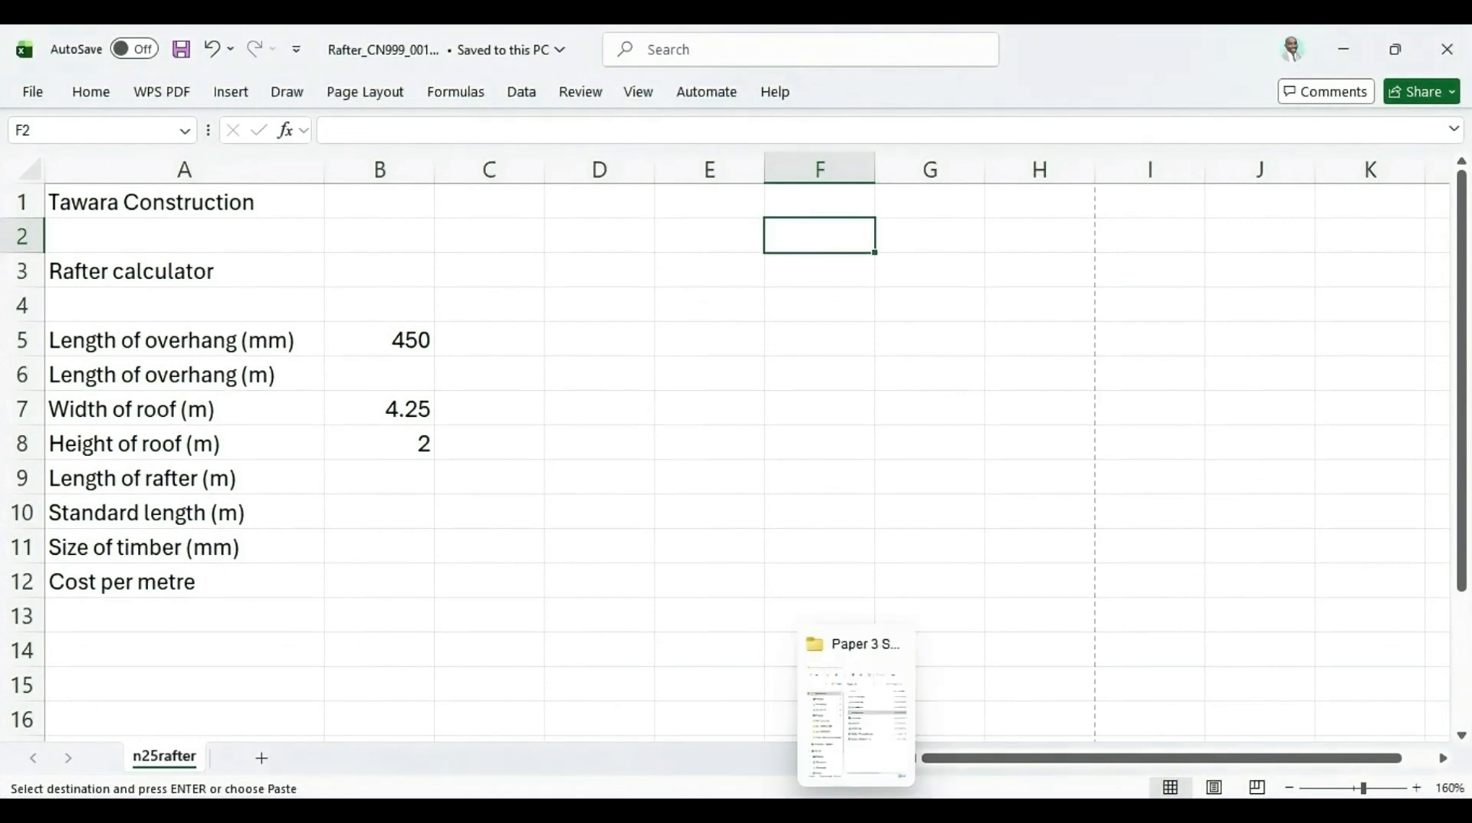
pyautogui.click(811, 729)
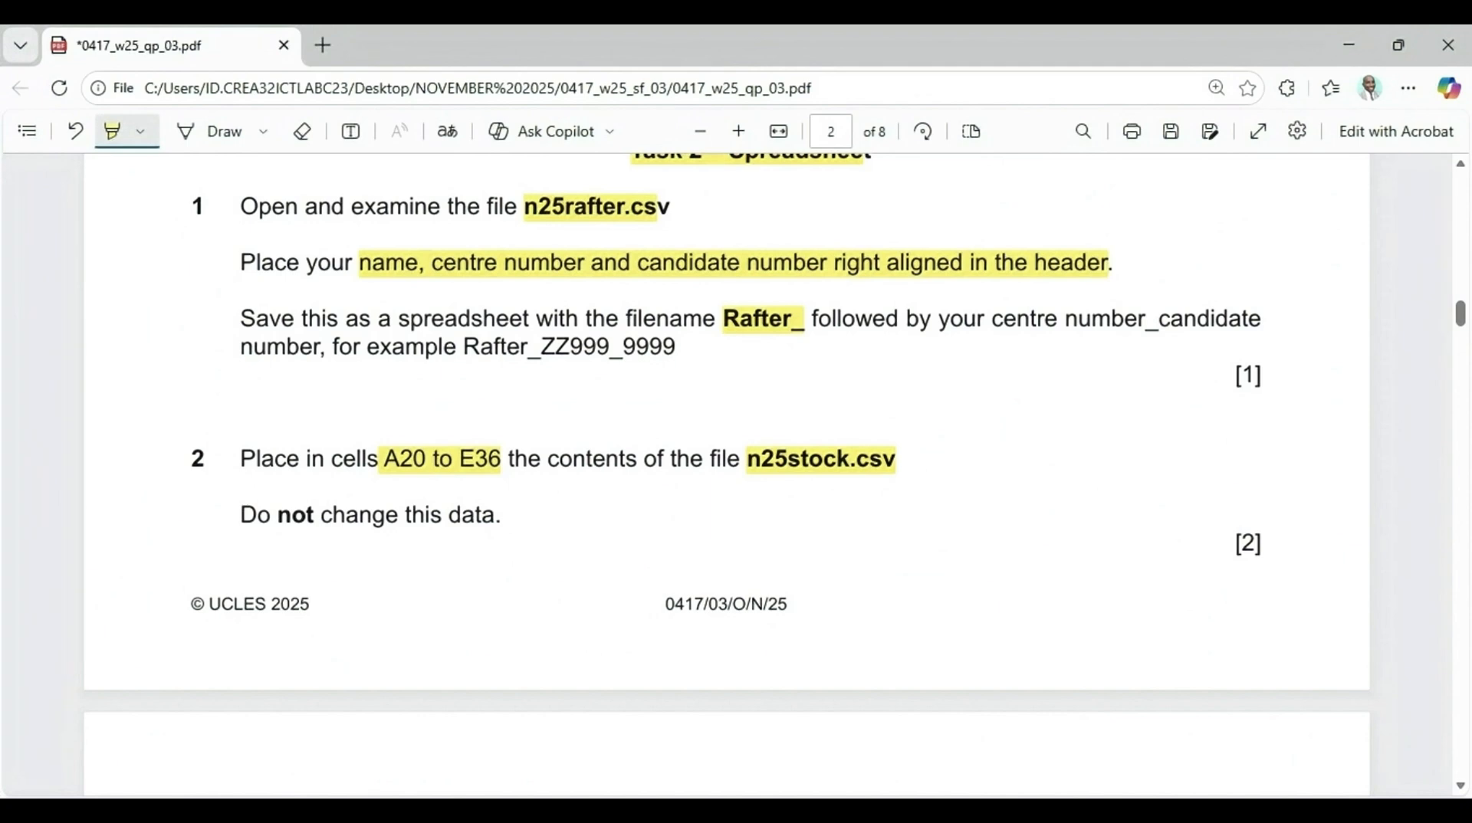
pyautogui.hotkey('alt', 'Tab')
pyautogui.scroll(-2, 81, 622)
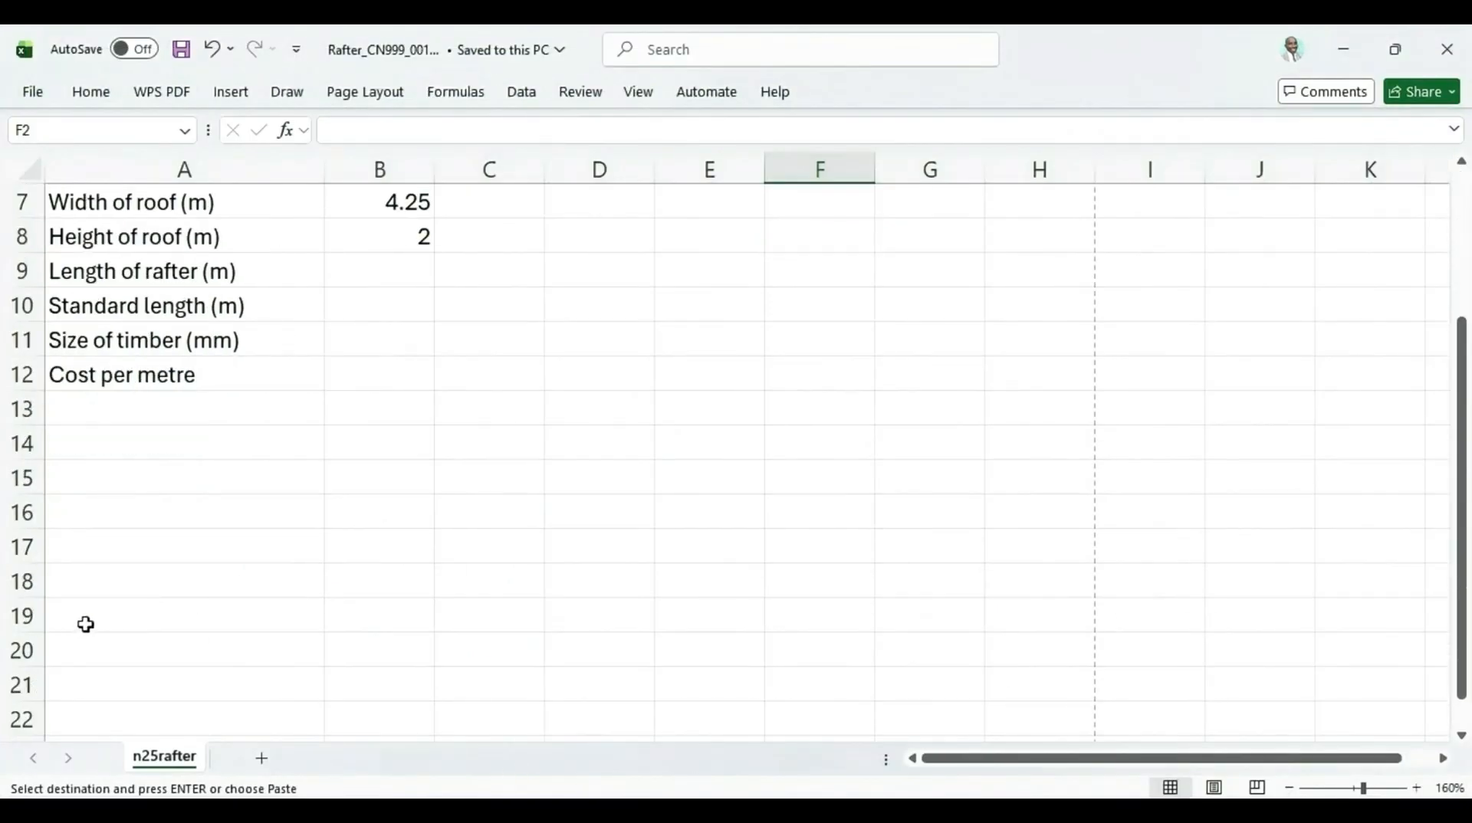
pyautogui.click(86, 650)
pyautogui.rightClick(87, 650)
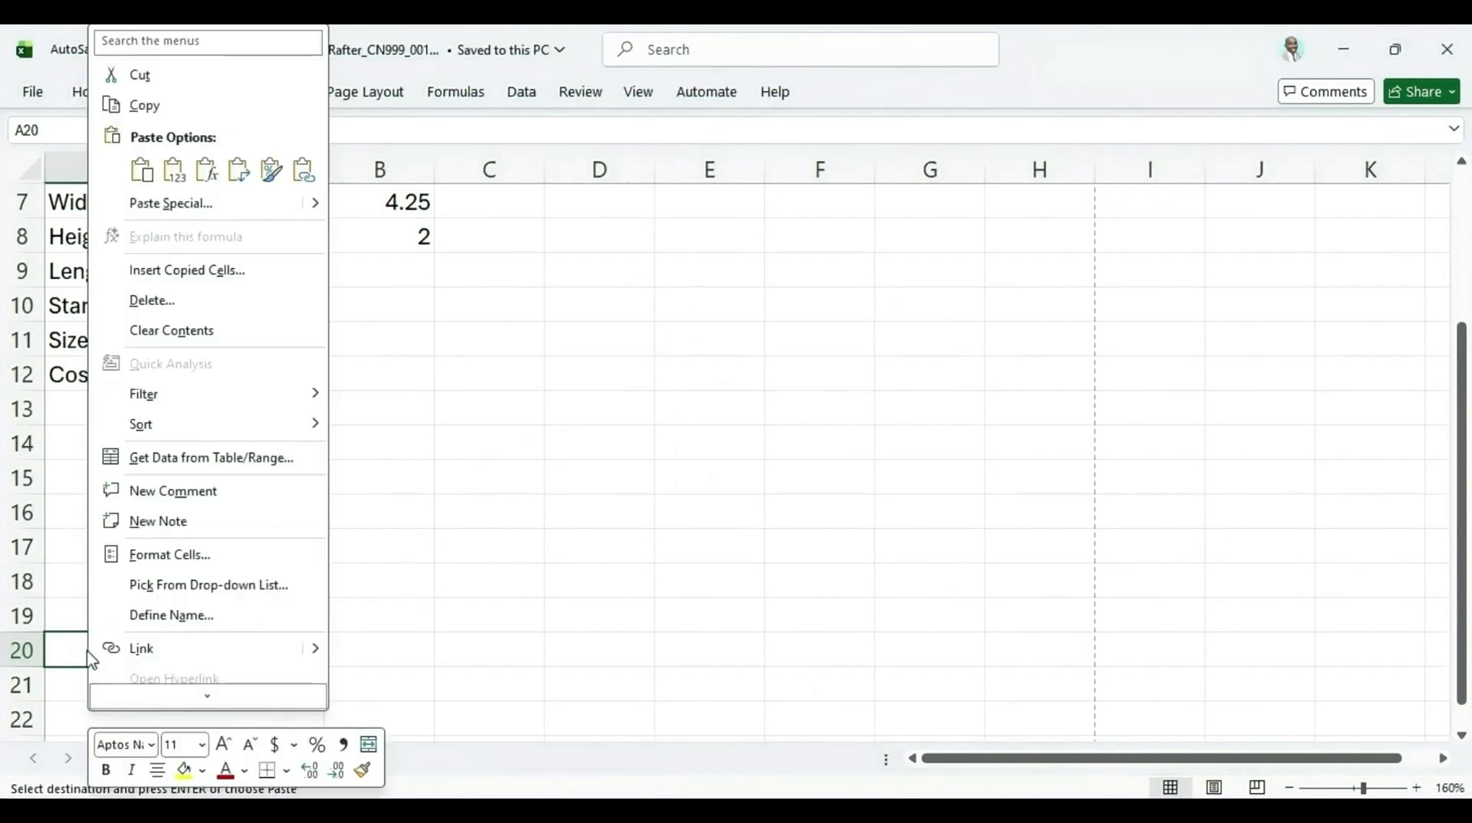
pyautogui.click(154, 181)
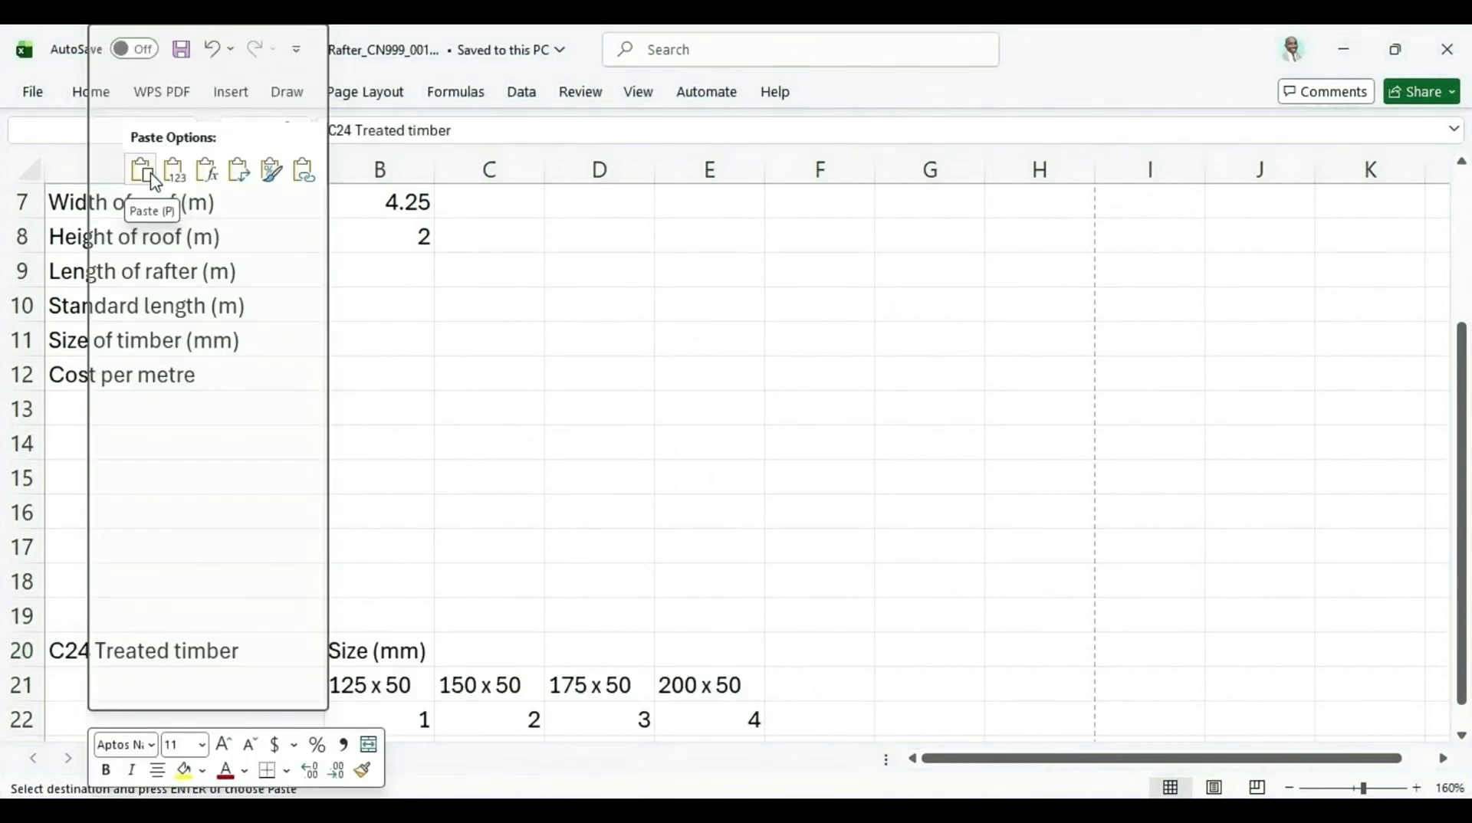
# Examine the pasted stock data across rows 20 to 36 of the rafter sheet
pyautogui.scroll(-8, 368, 583)
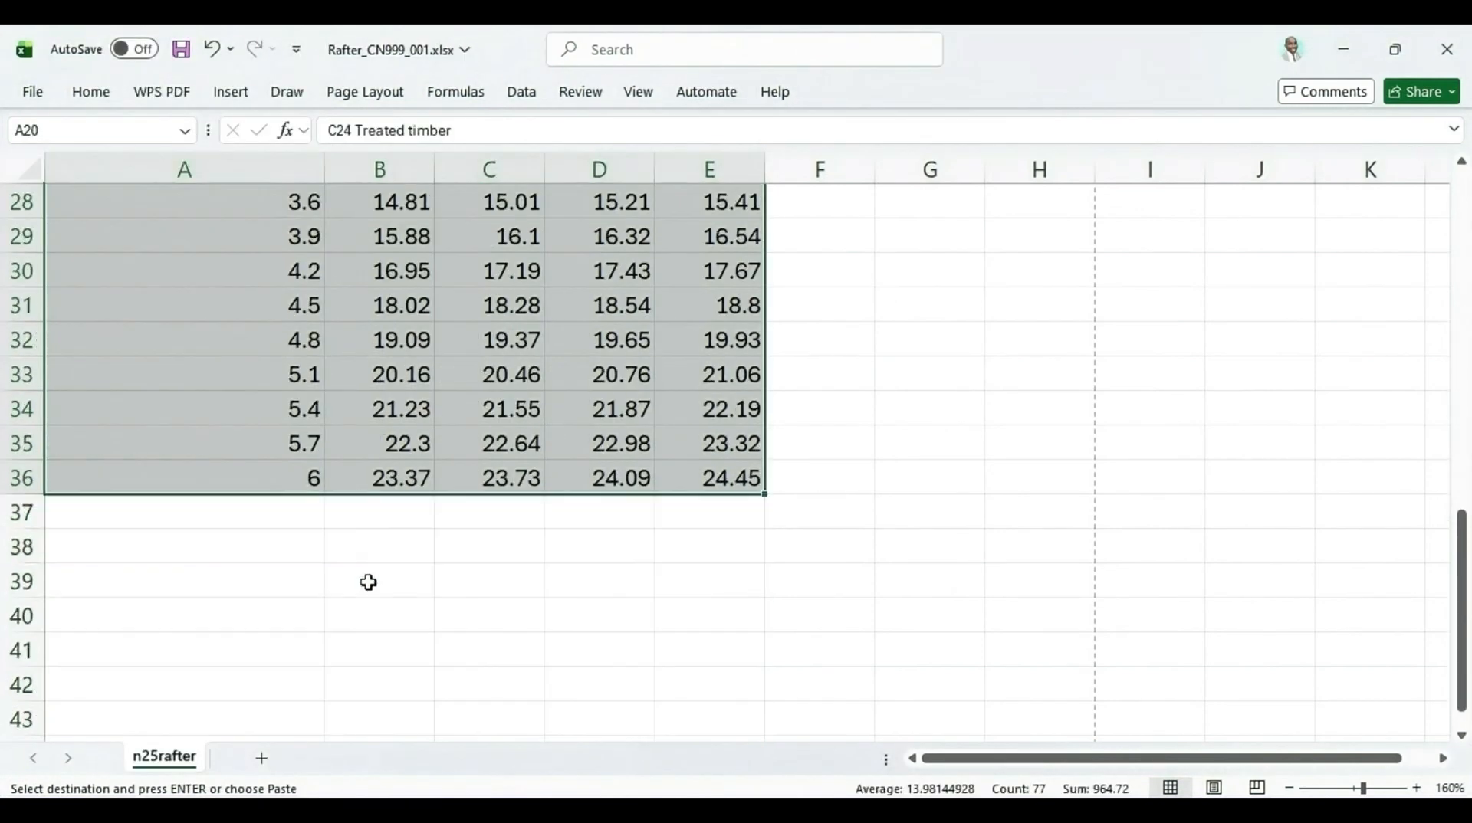
pyautogui.scroll(5, 368, 583)
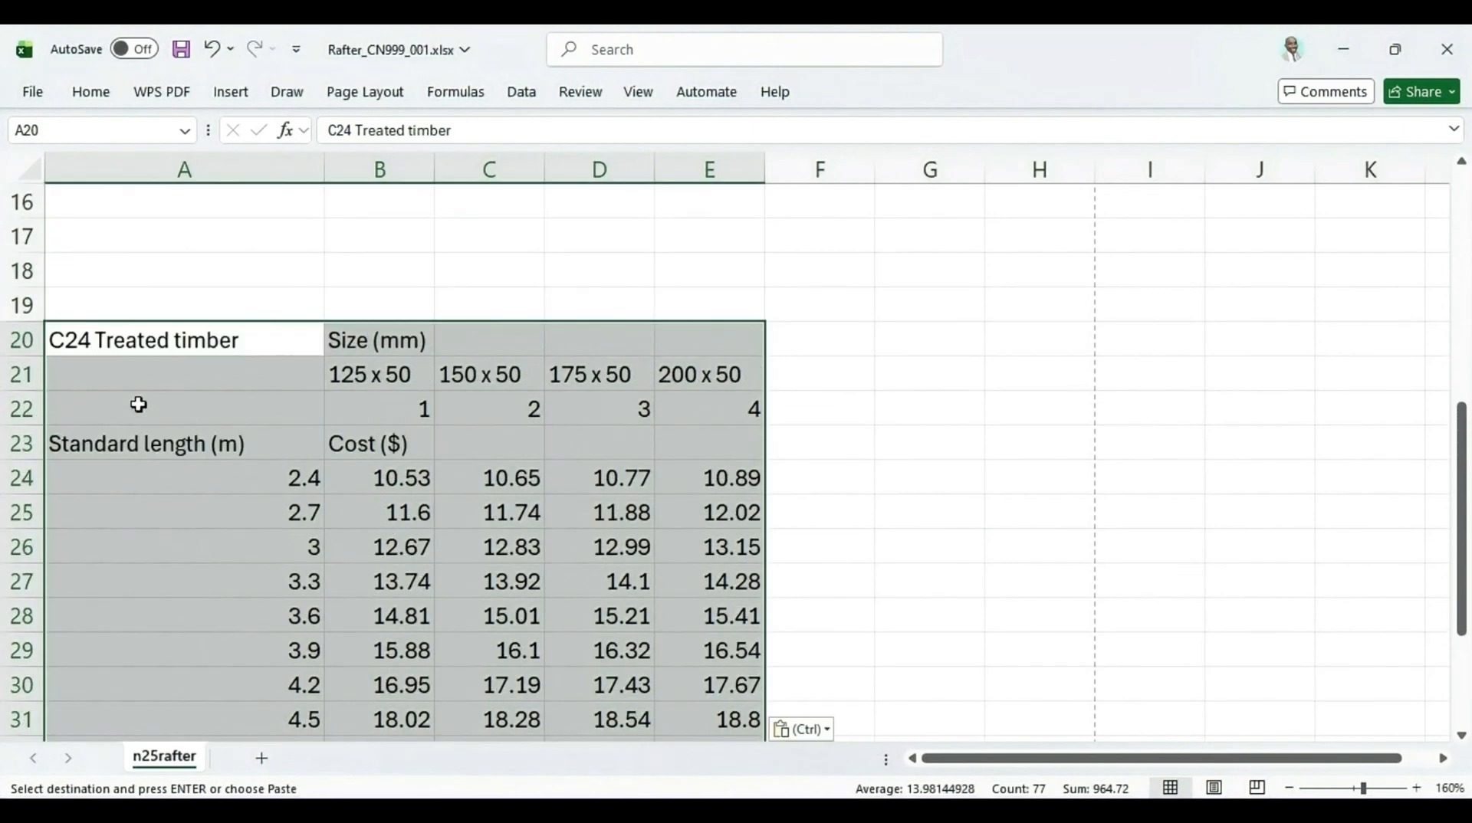
pyautogui.scroll(-2, 717, 398)
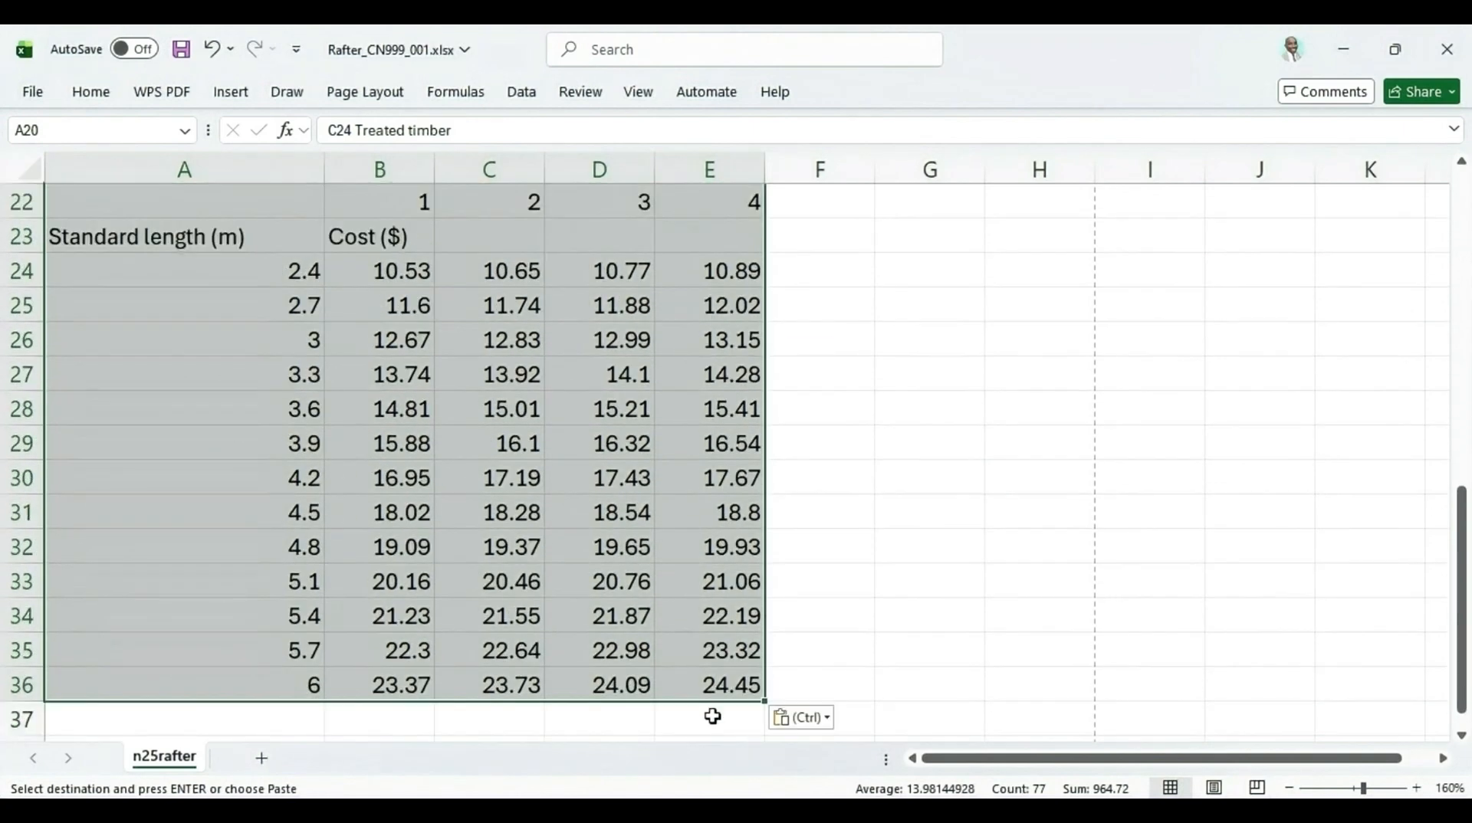
pyautogui.click(714, 684)
pyautogui.click(604, 550)
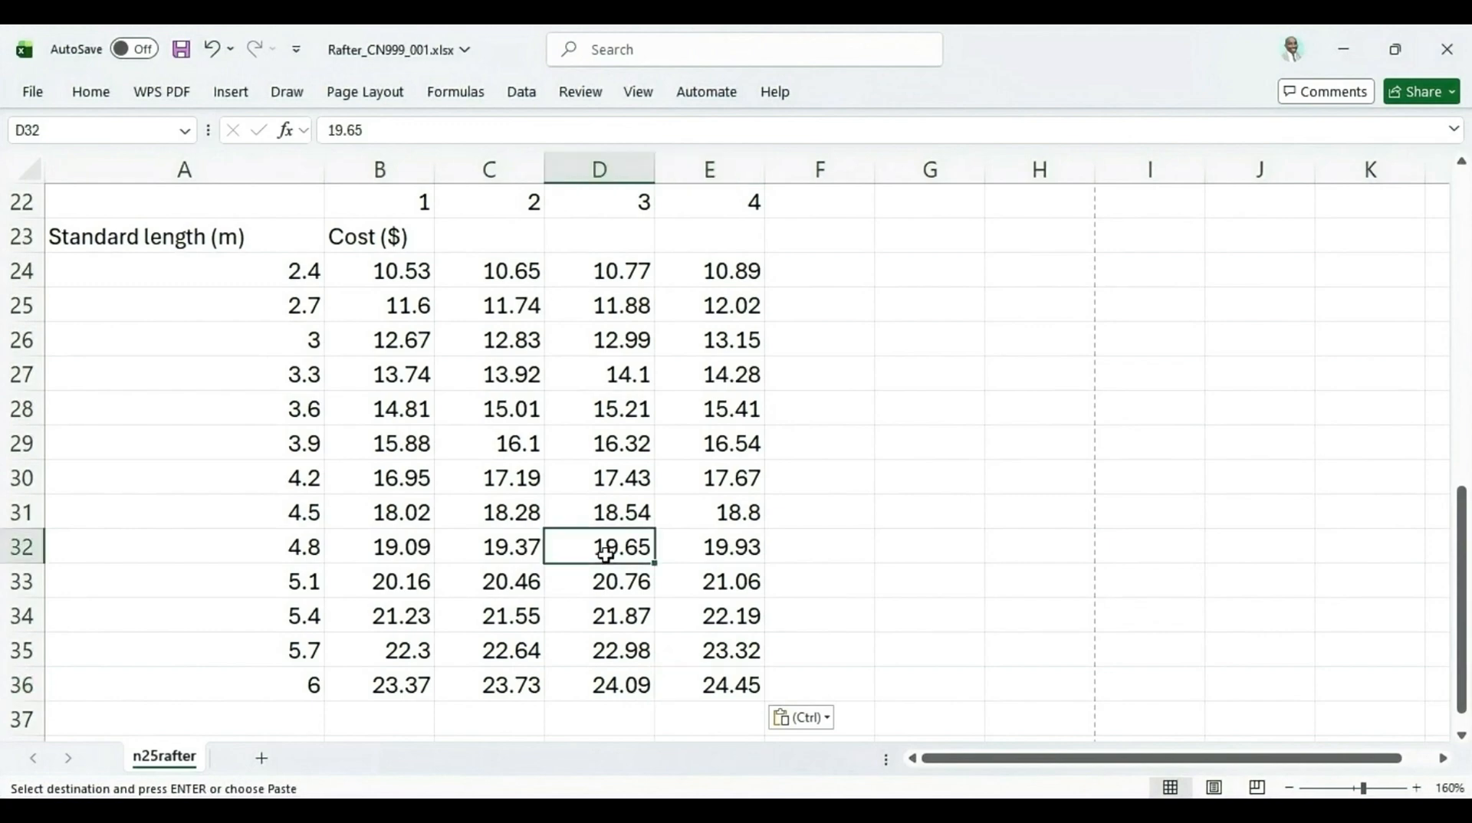
# Highlight B6, convert the length, overhang, millimetres to and 1000 in question 3 of the paper
pyautogui.hotkey('alt', 'Tab')
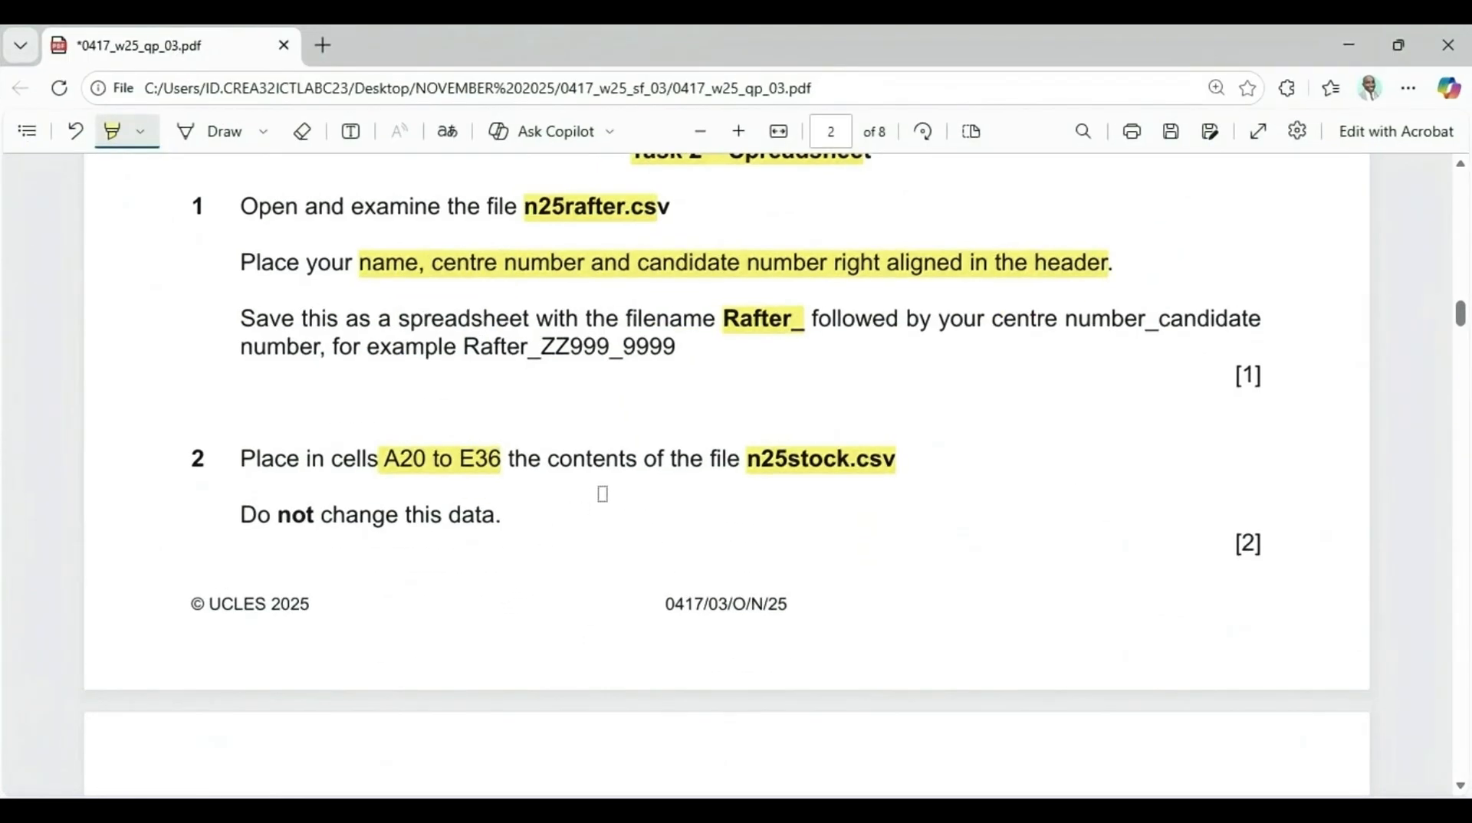
pyautogui.scroll(-4, 602, 493)
pyautogui.scroll(3, 603, 486)
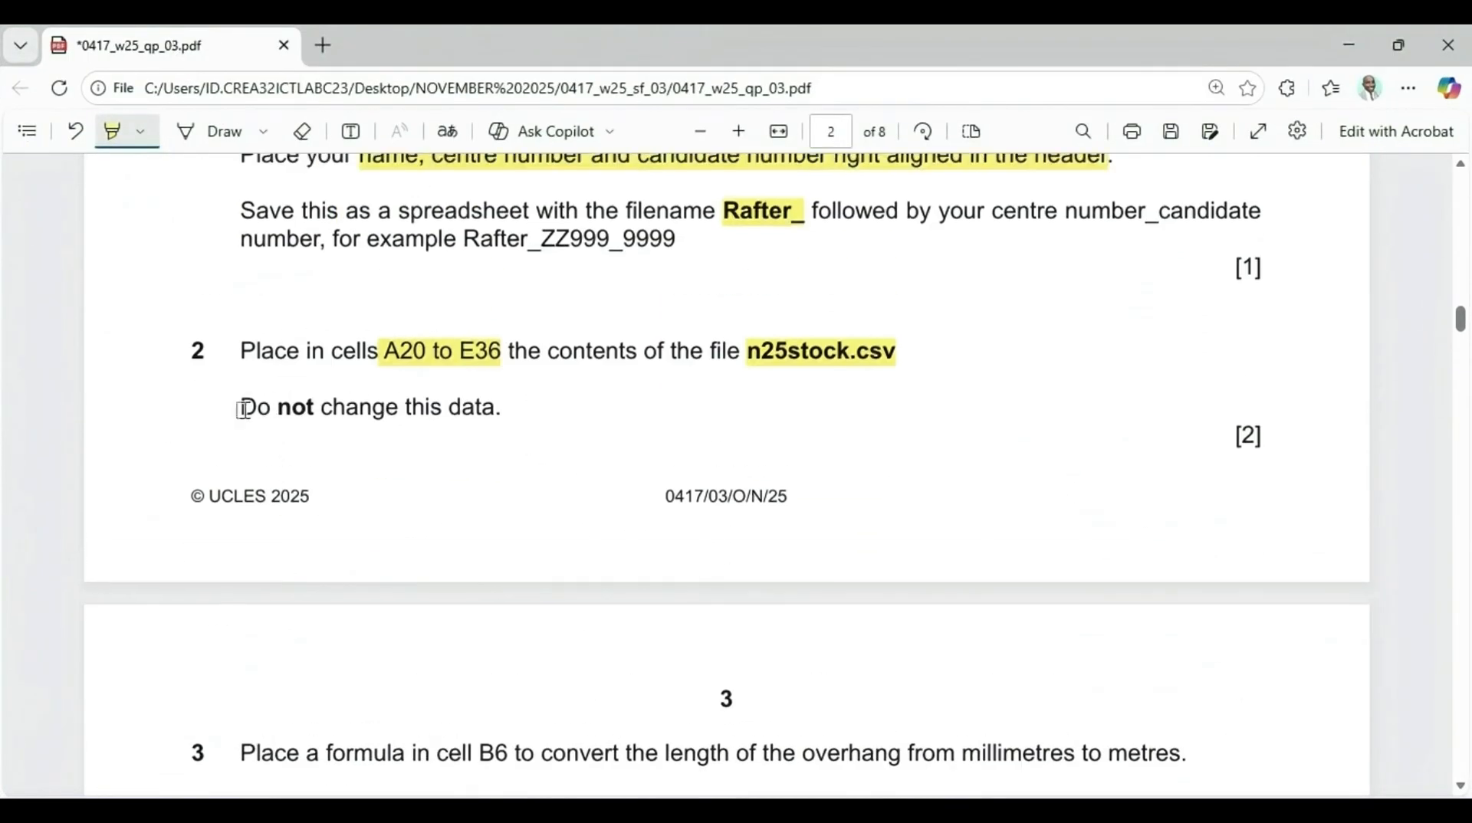
pyautogui.moveTo(239, 407); pyautogui.dragTo(476, 416)
pyautogui.scroll(-4, 476, 416)
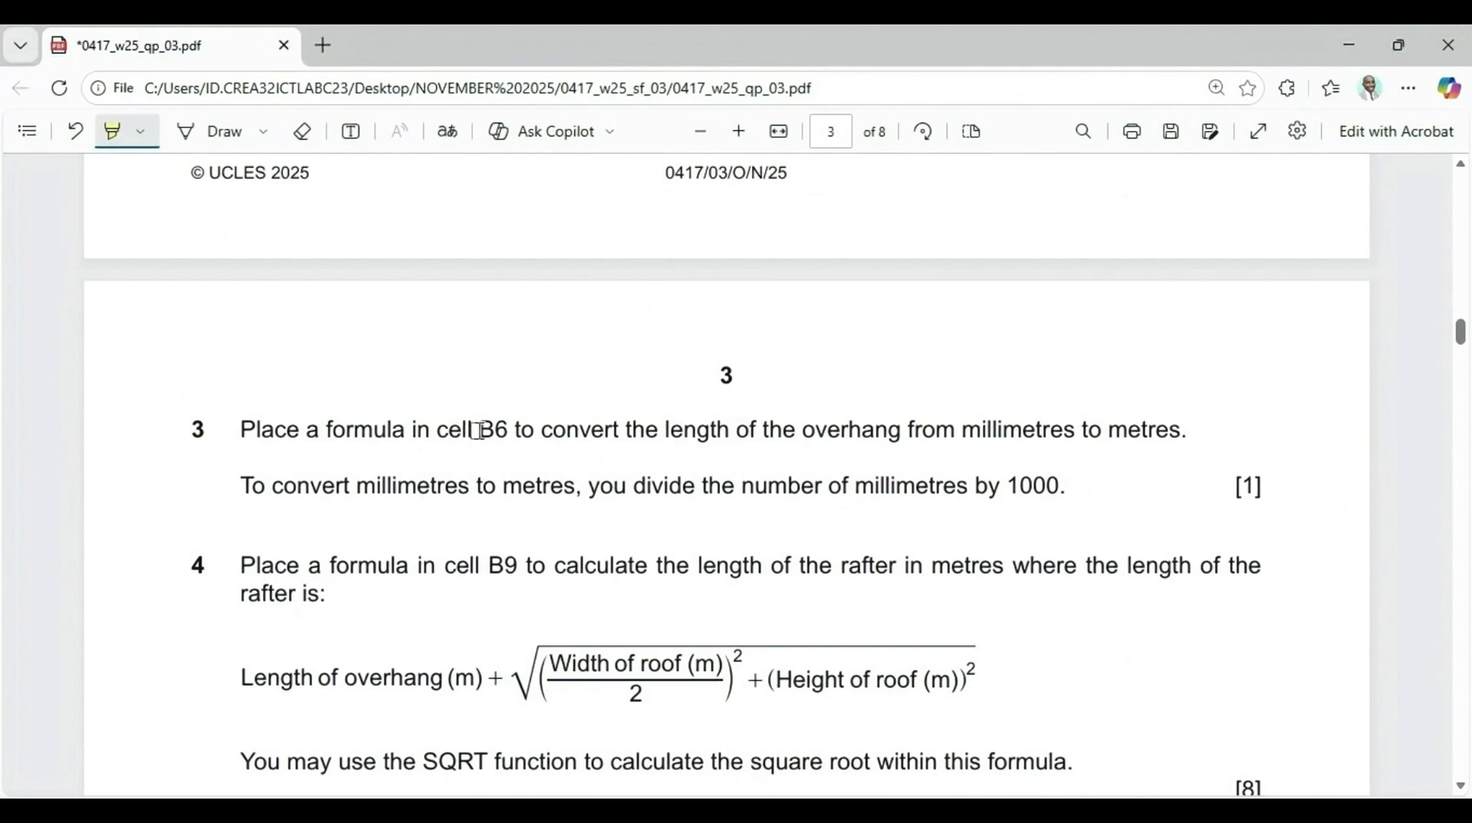
pyautogui.moveTo(474, 431); pyautogui.dragTo(889, 434)
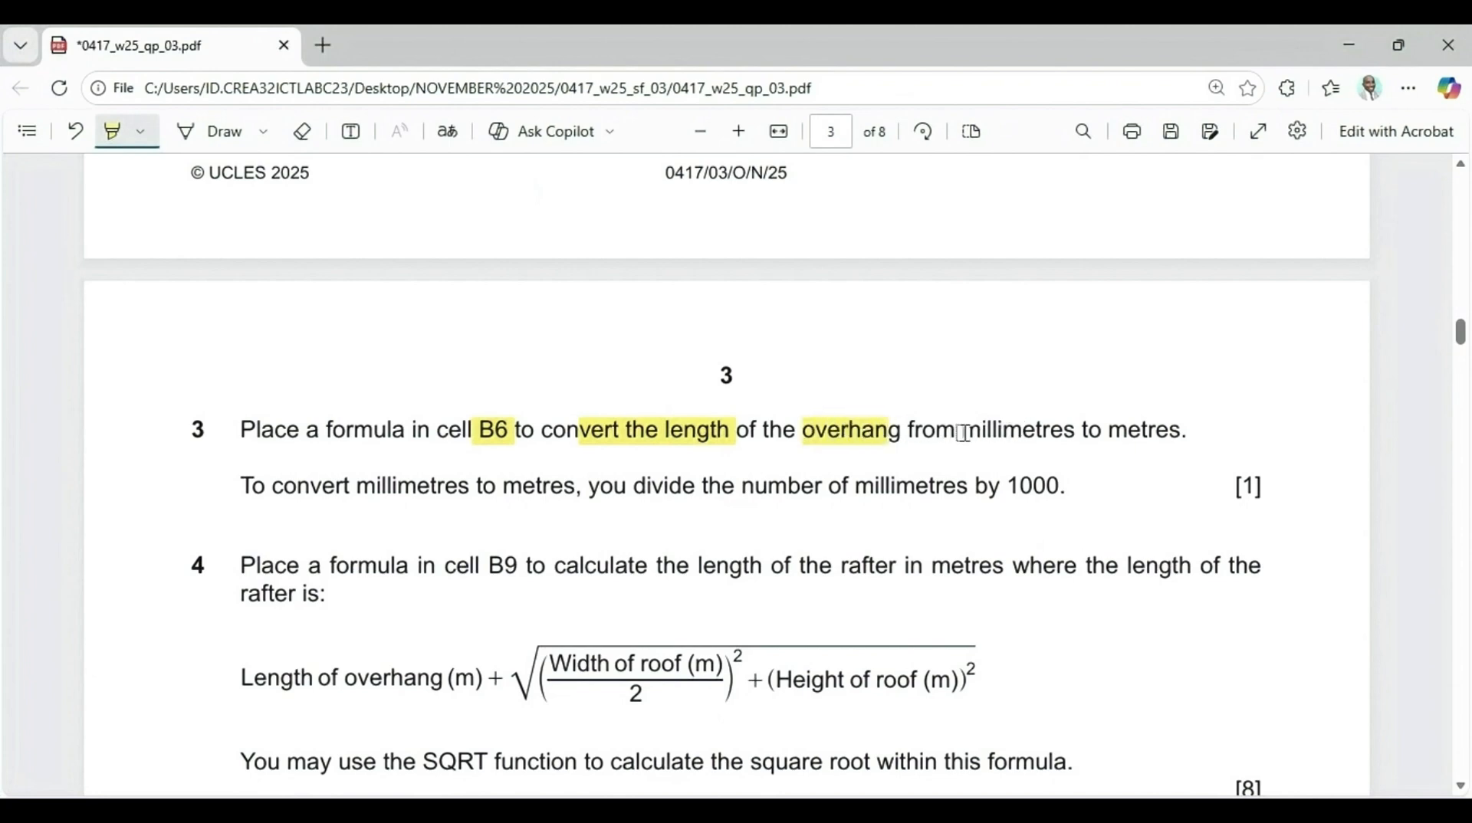
pyautogui.moveTo(963, 433); pyautogui.dragTo(1102, 434)
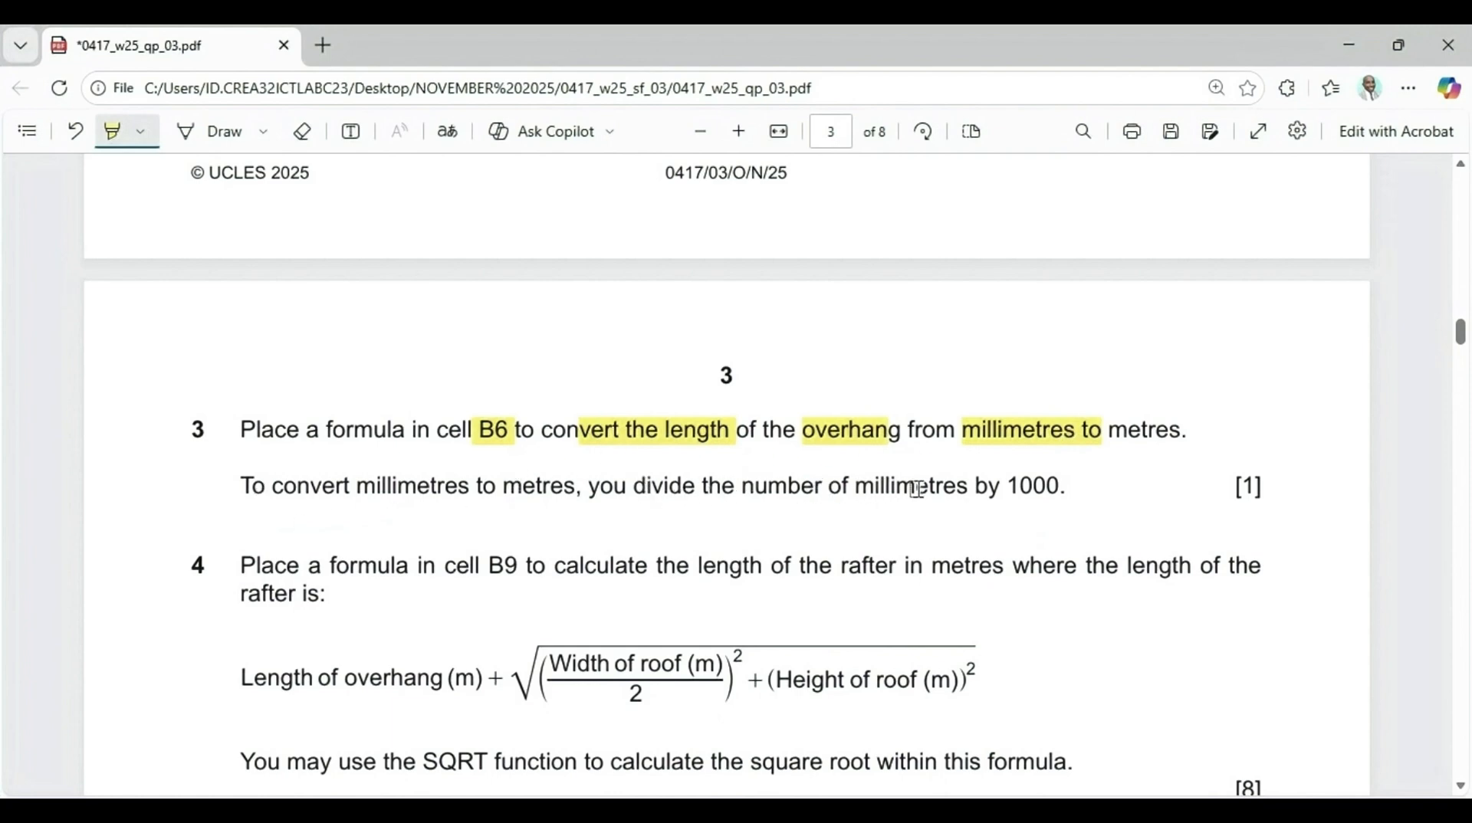
pyautogui.moveTo(1001, 485); pyautogui.dragTo(1053, 485)
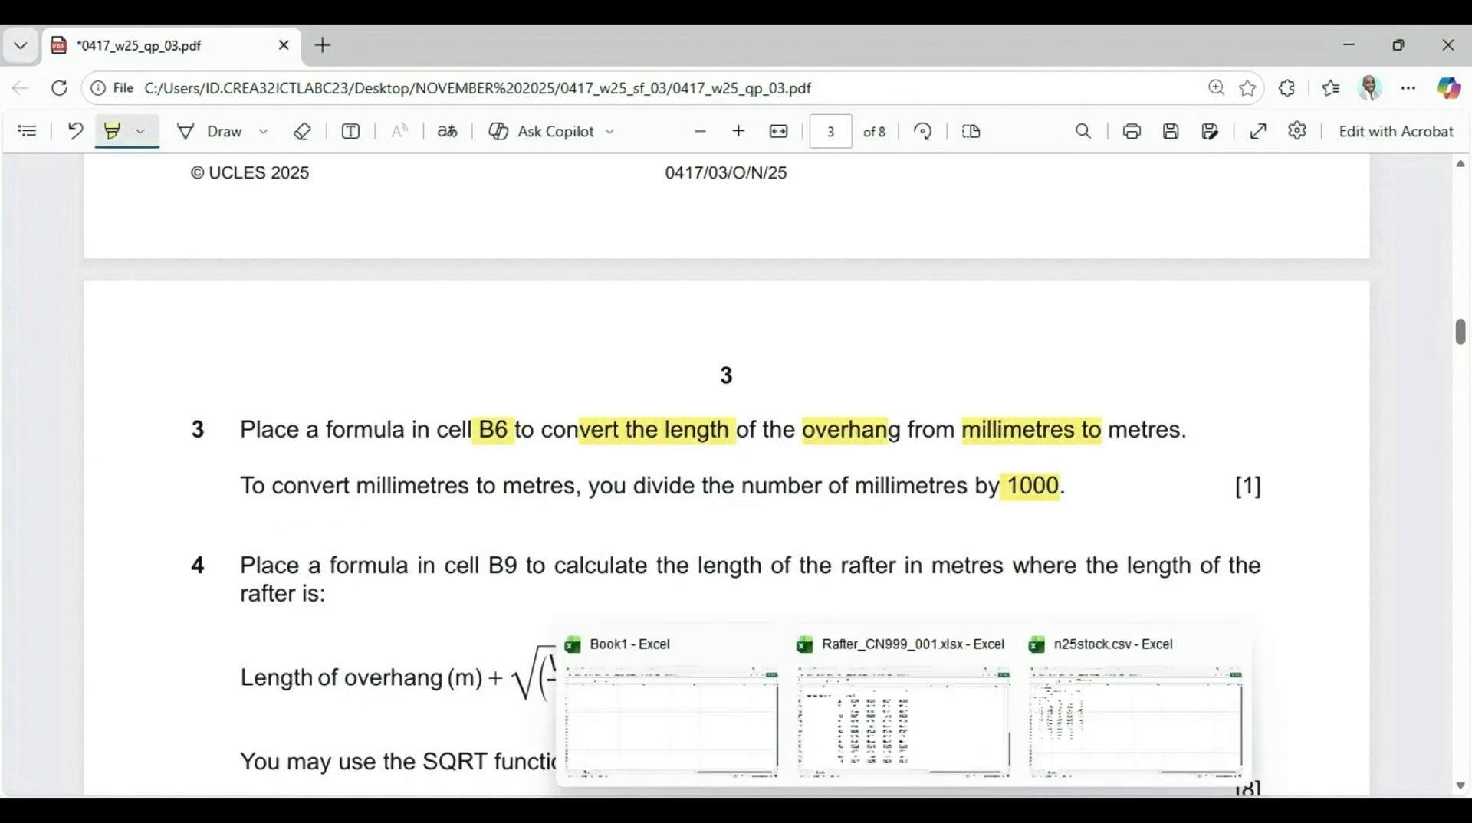
# Enter the formula =B5/1000 in cell B6 to convert the overhang to metres
pyautogui.click(894, 748)
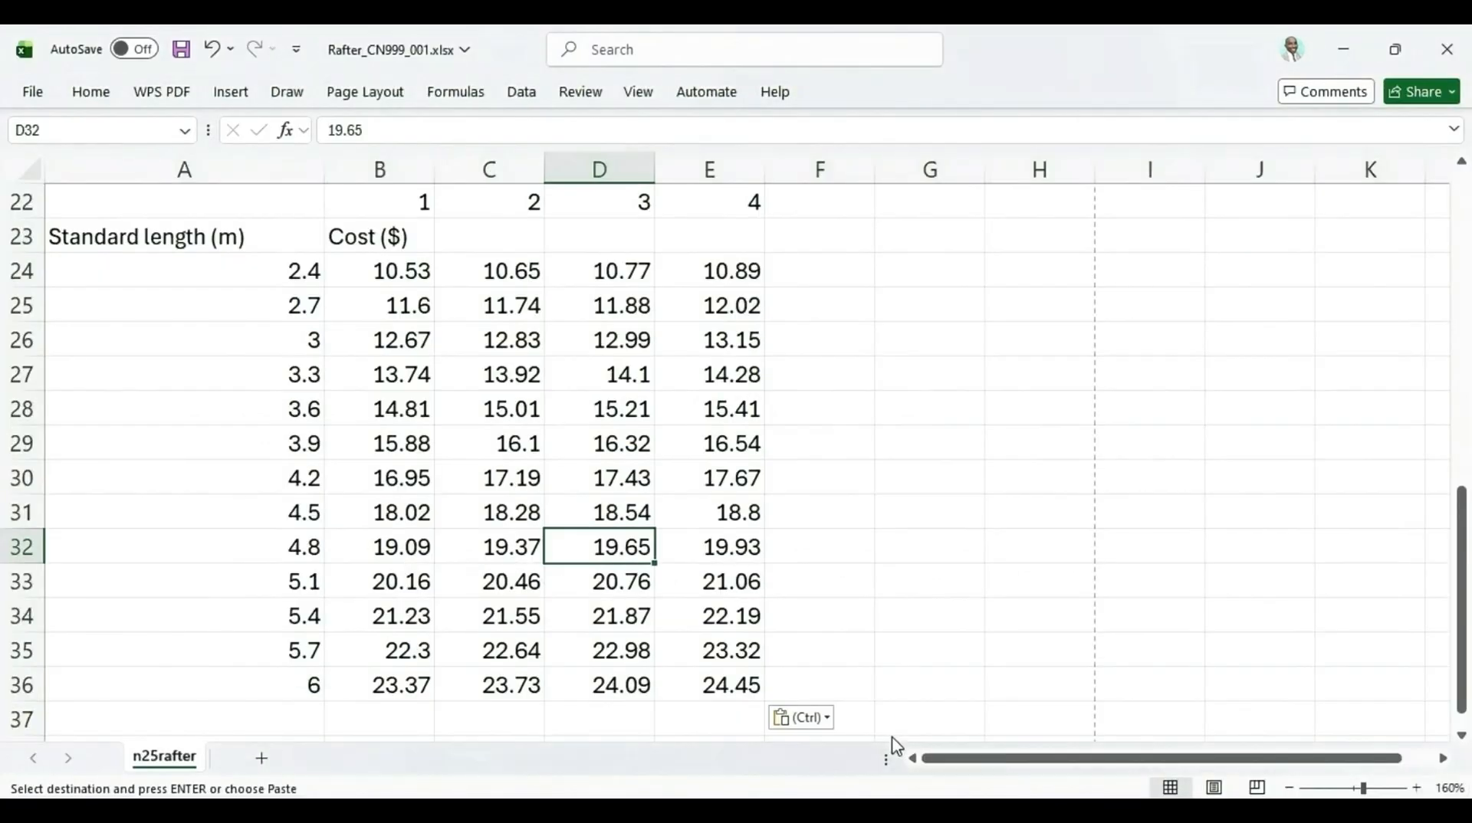
pyautogui.click(172, 452)
pyautogui.scroll(6, 172, 452)
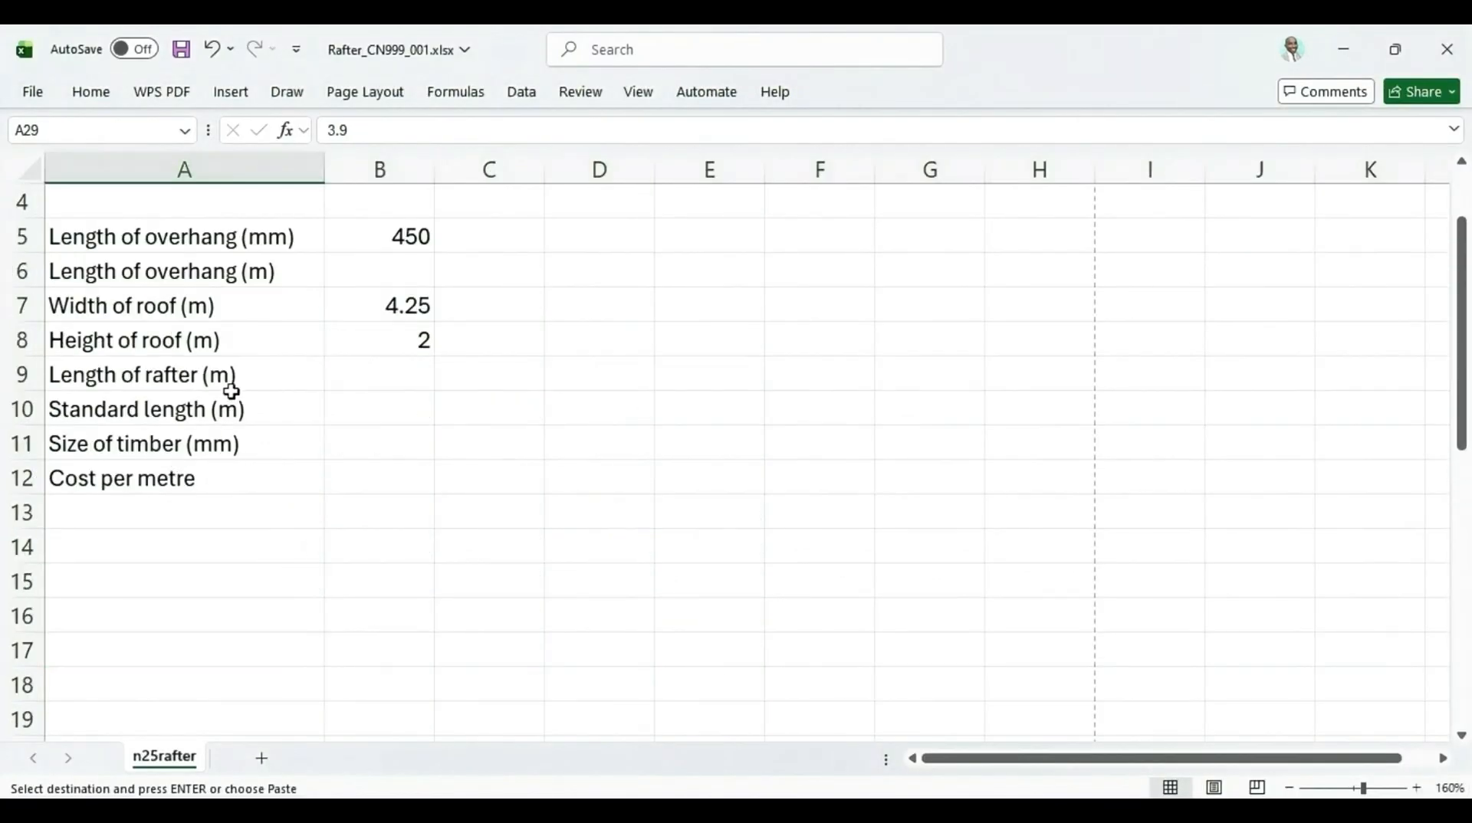
pyautogui.scroll(1, 230, 393)
pyautogui.click(400, 380)
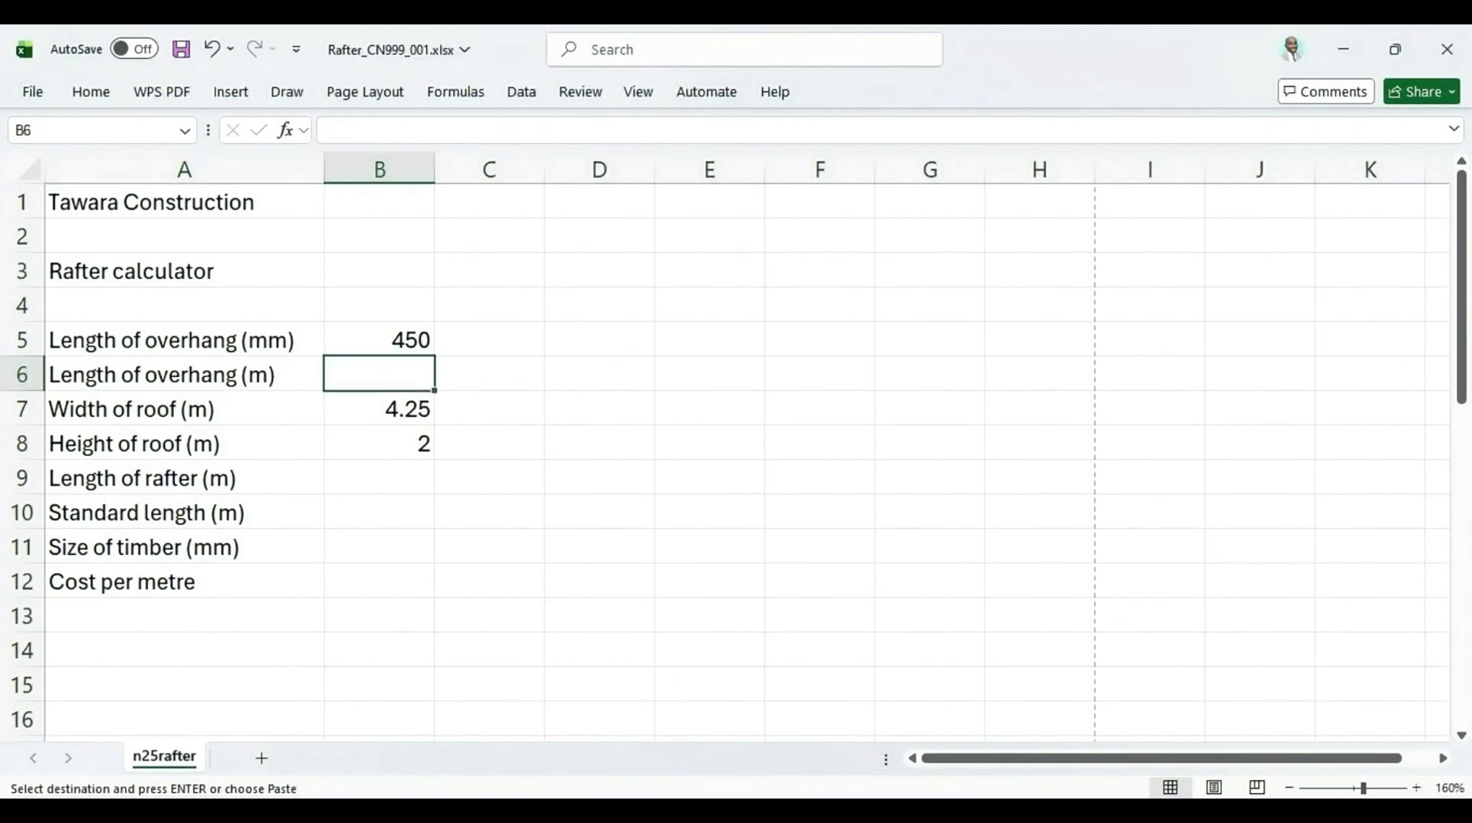
pyautogui.click(856, 812)
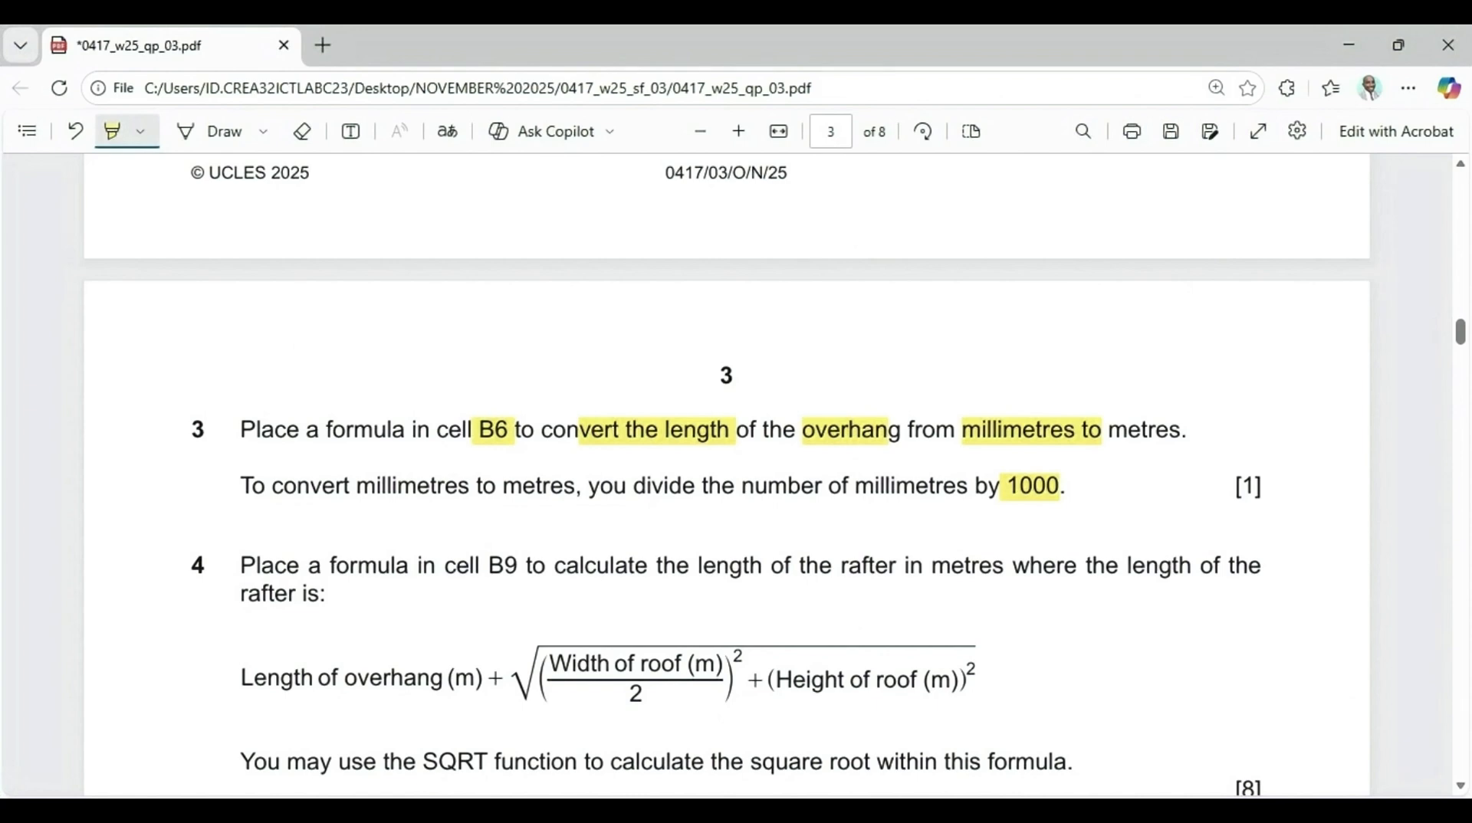
pyautogui.click(857, 812)
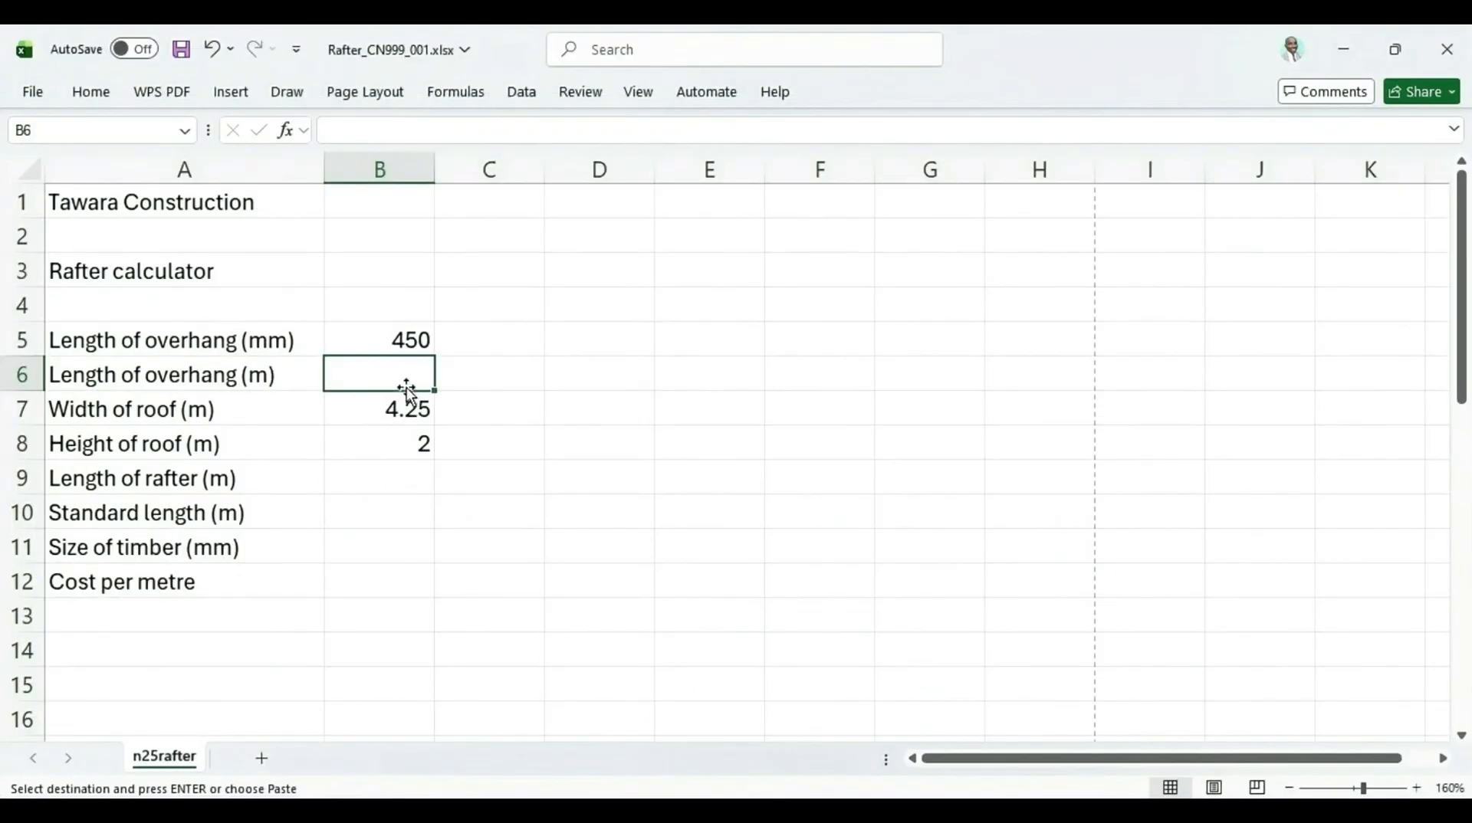
pyautogui.write('=')
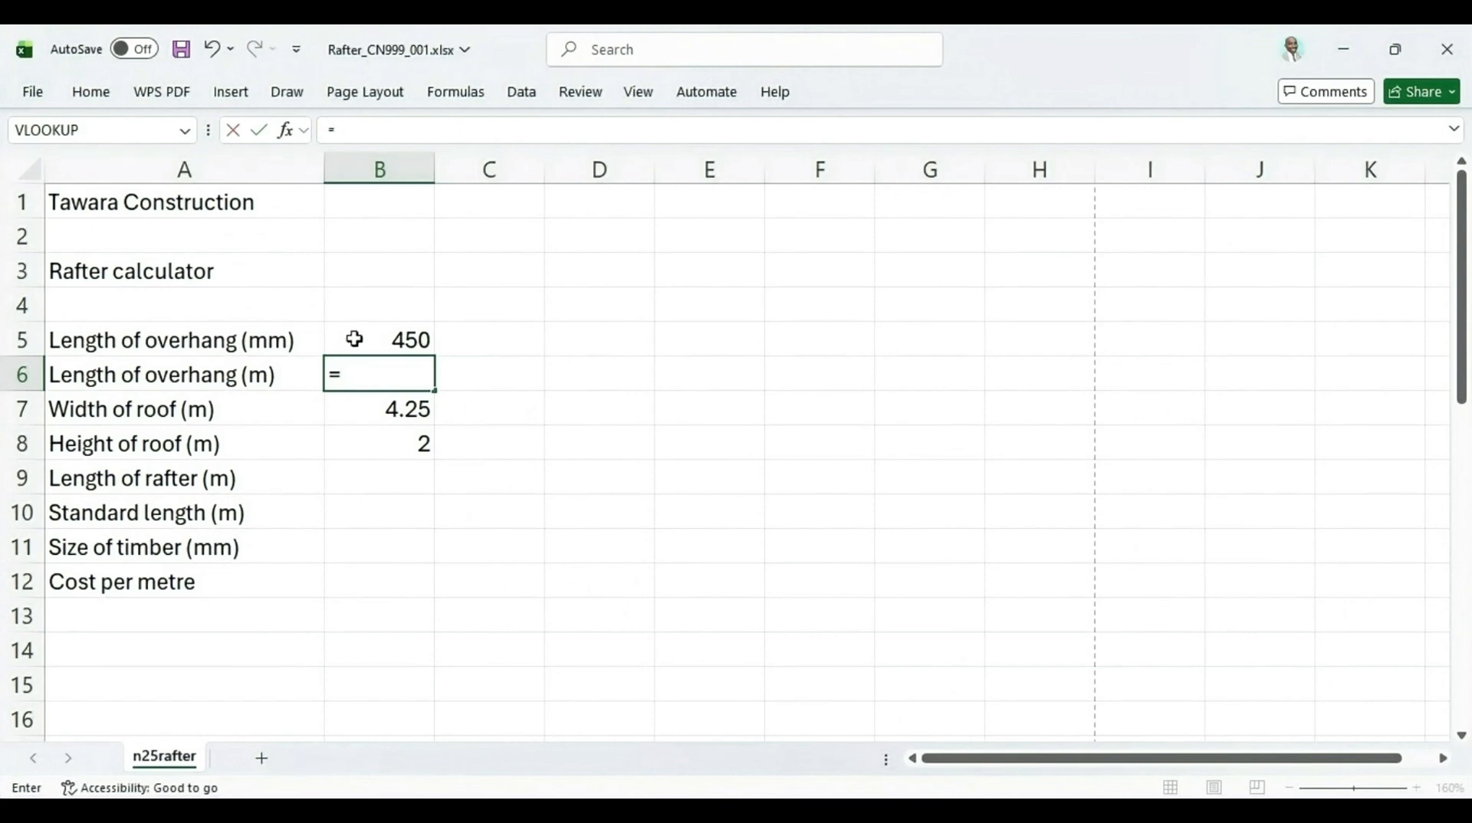
pyautogui.click(371, 339)
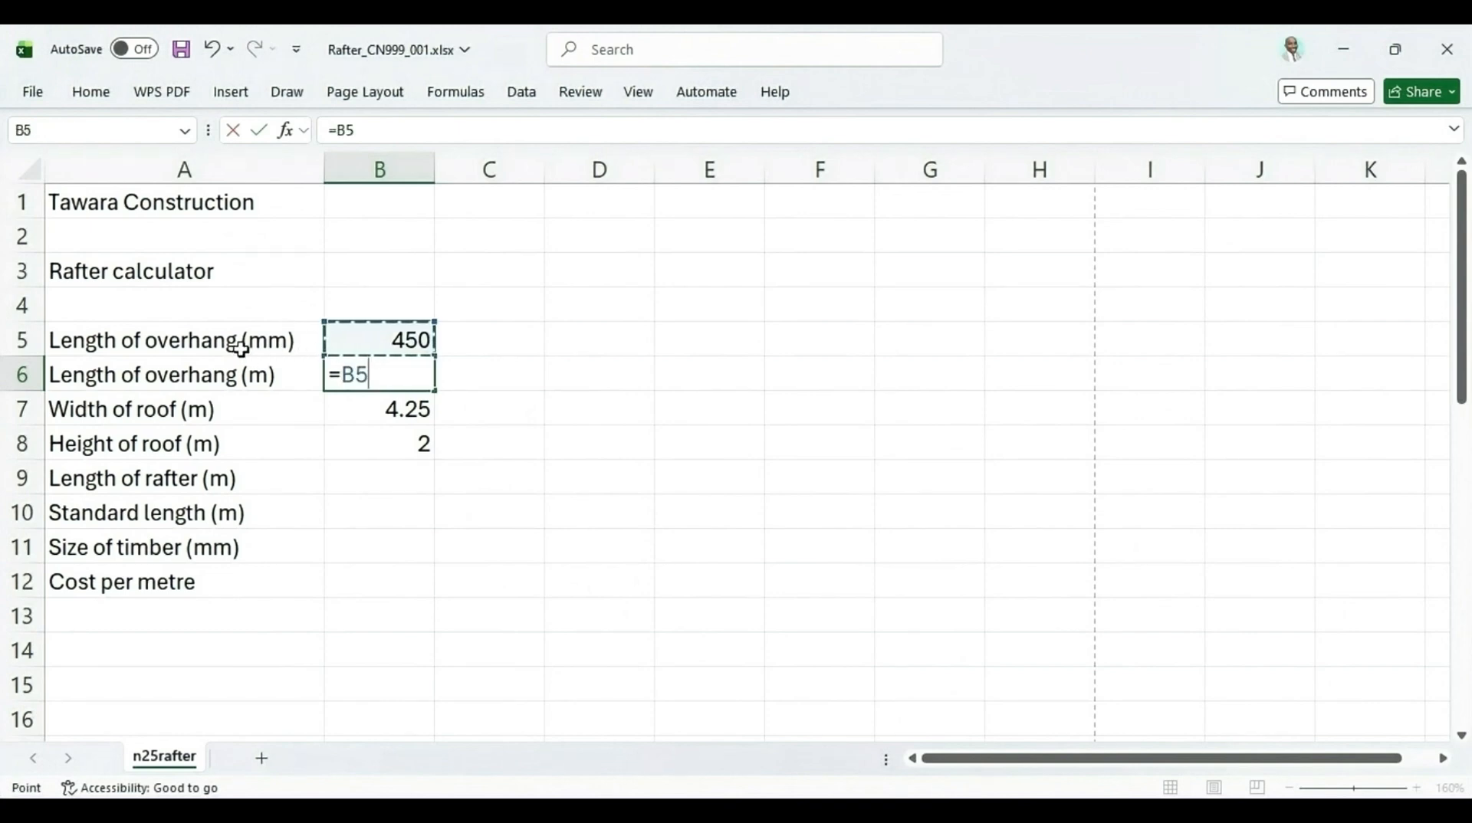
pyautogui.write('/')
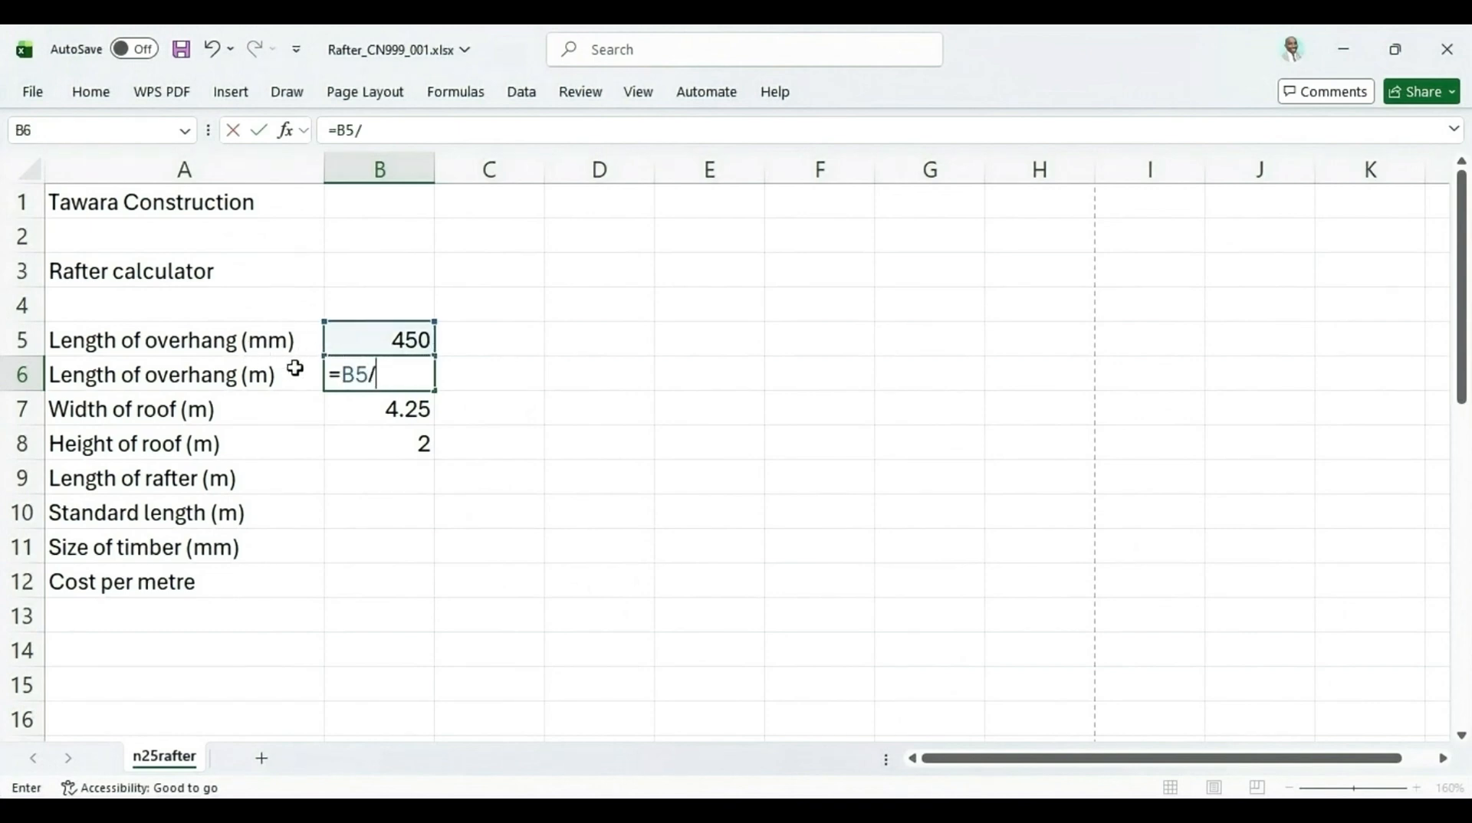
pyautogui.write('1000')
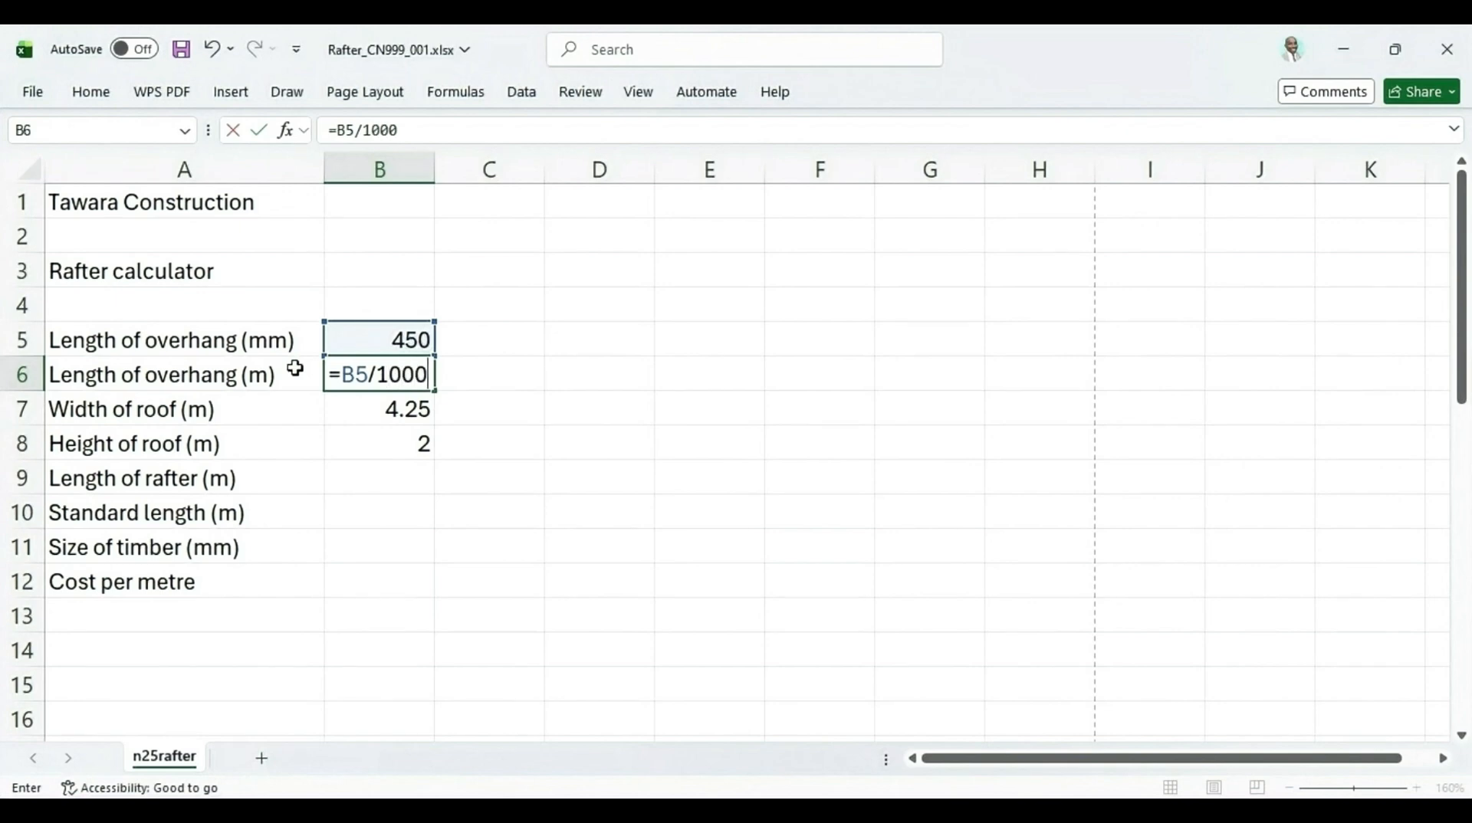
pyautogui.press('Return')
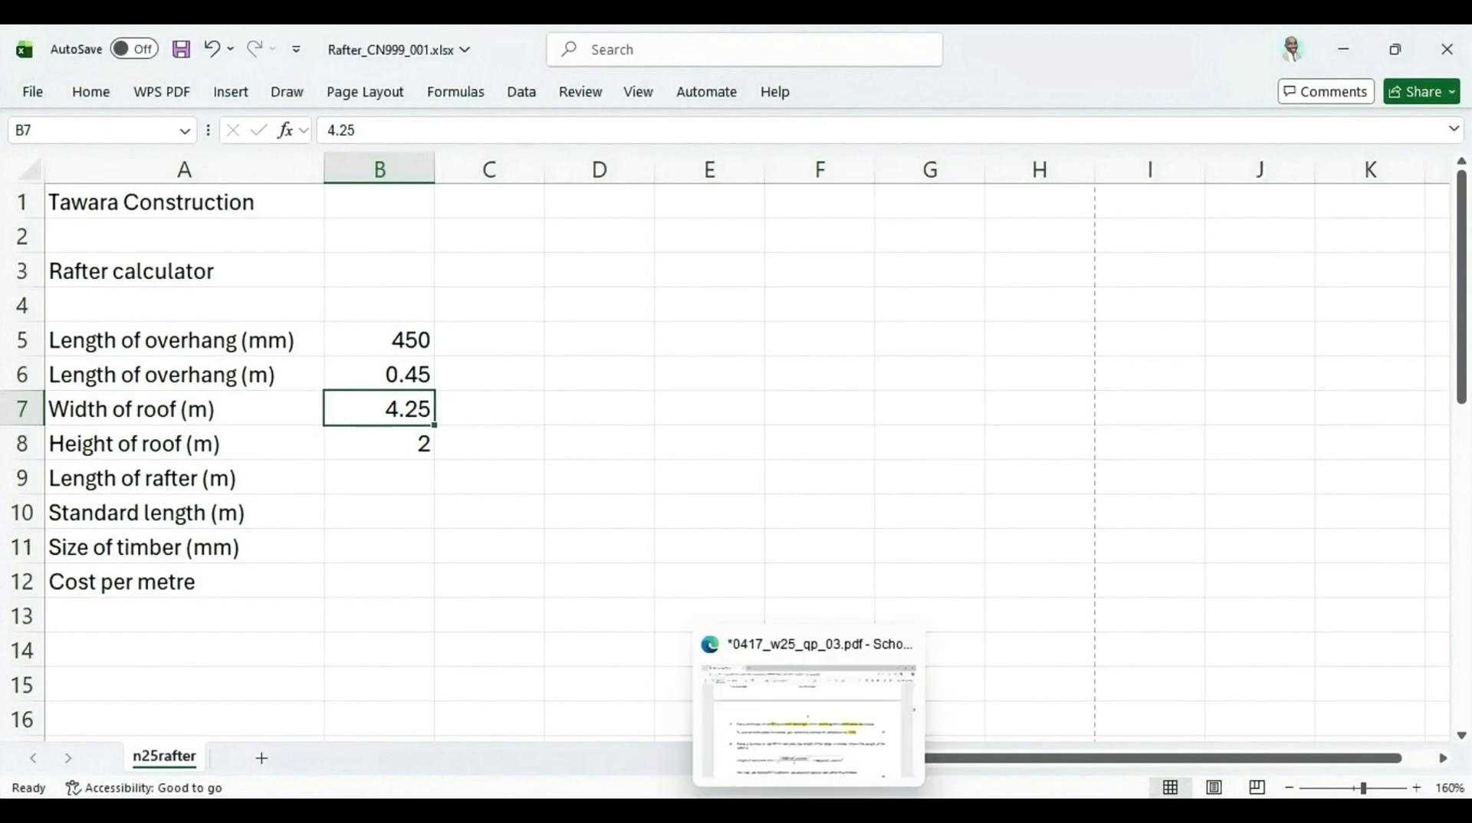
# Highlight cell B9, rafter is, Length of overhang, SQRT function, within this formula and the [8] mark in question 4 of the paper
pyautogui.click(809, 812)
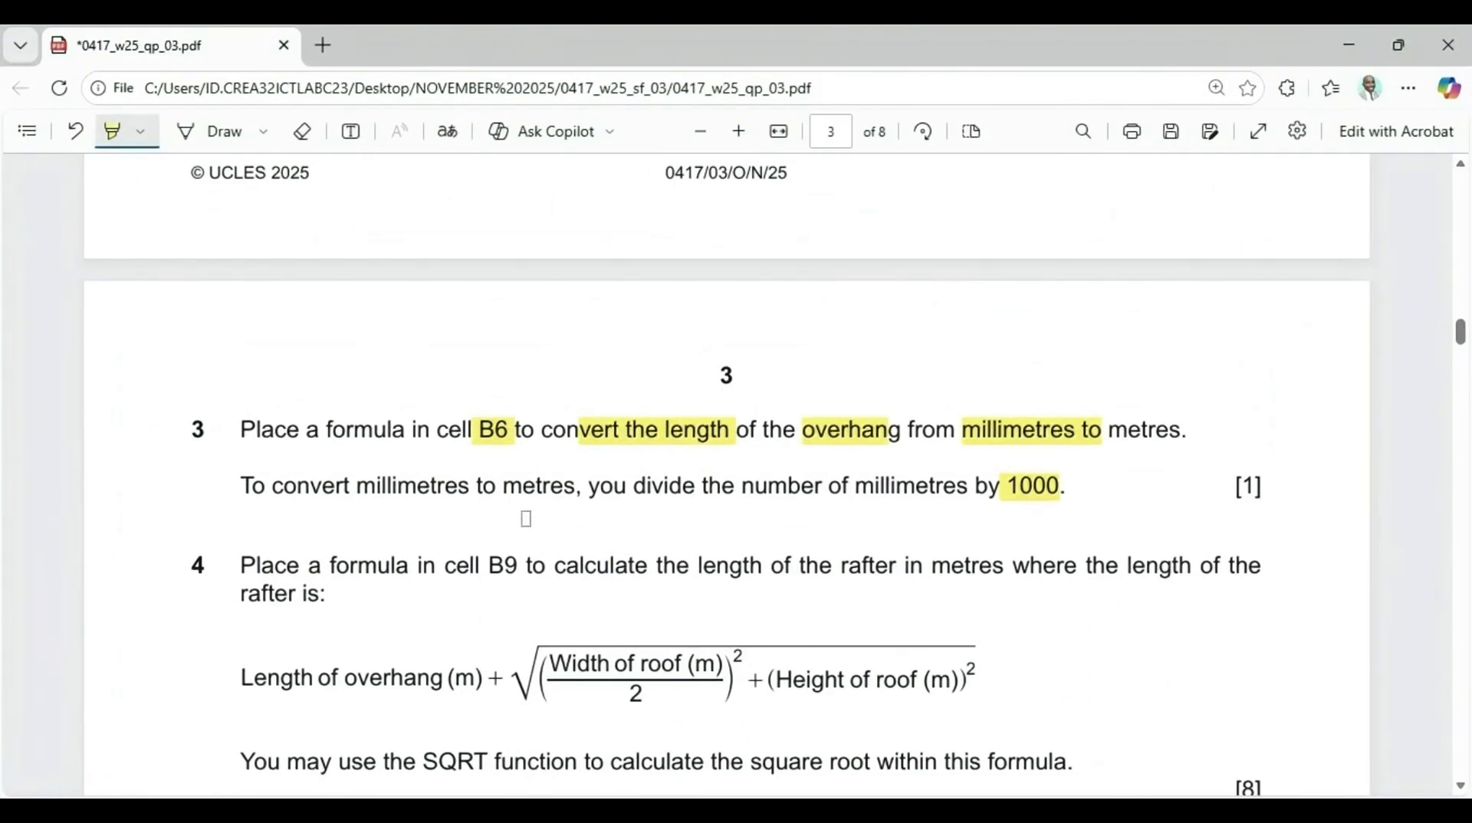
pyautogui.scroll(-3, 488, 537)
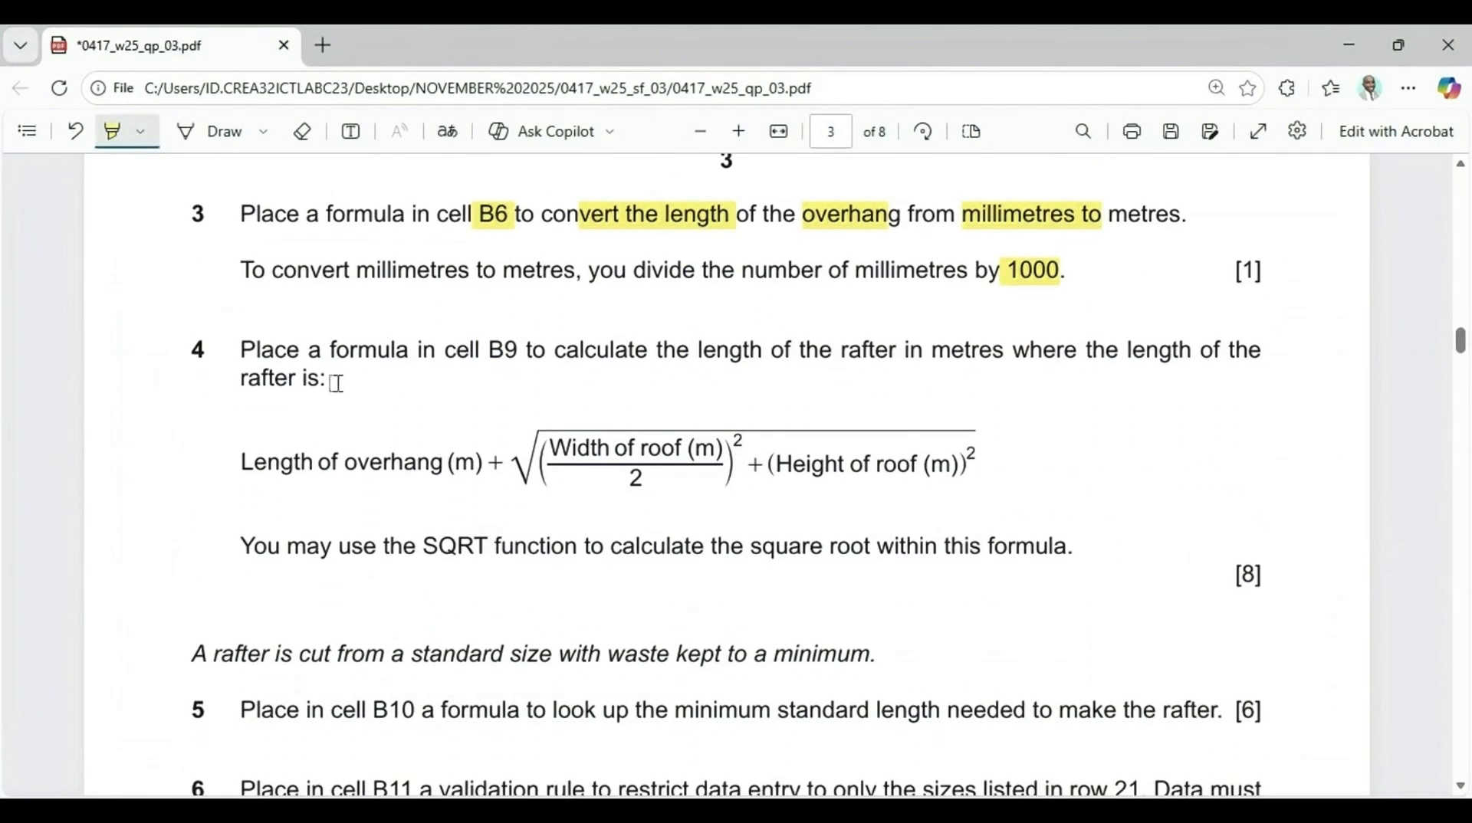
pyautogui.moveTo(434, 356); pyautogui.dragTo(529, 367)
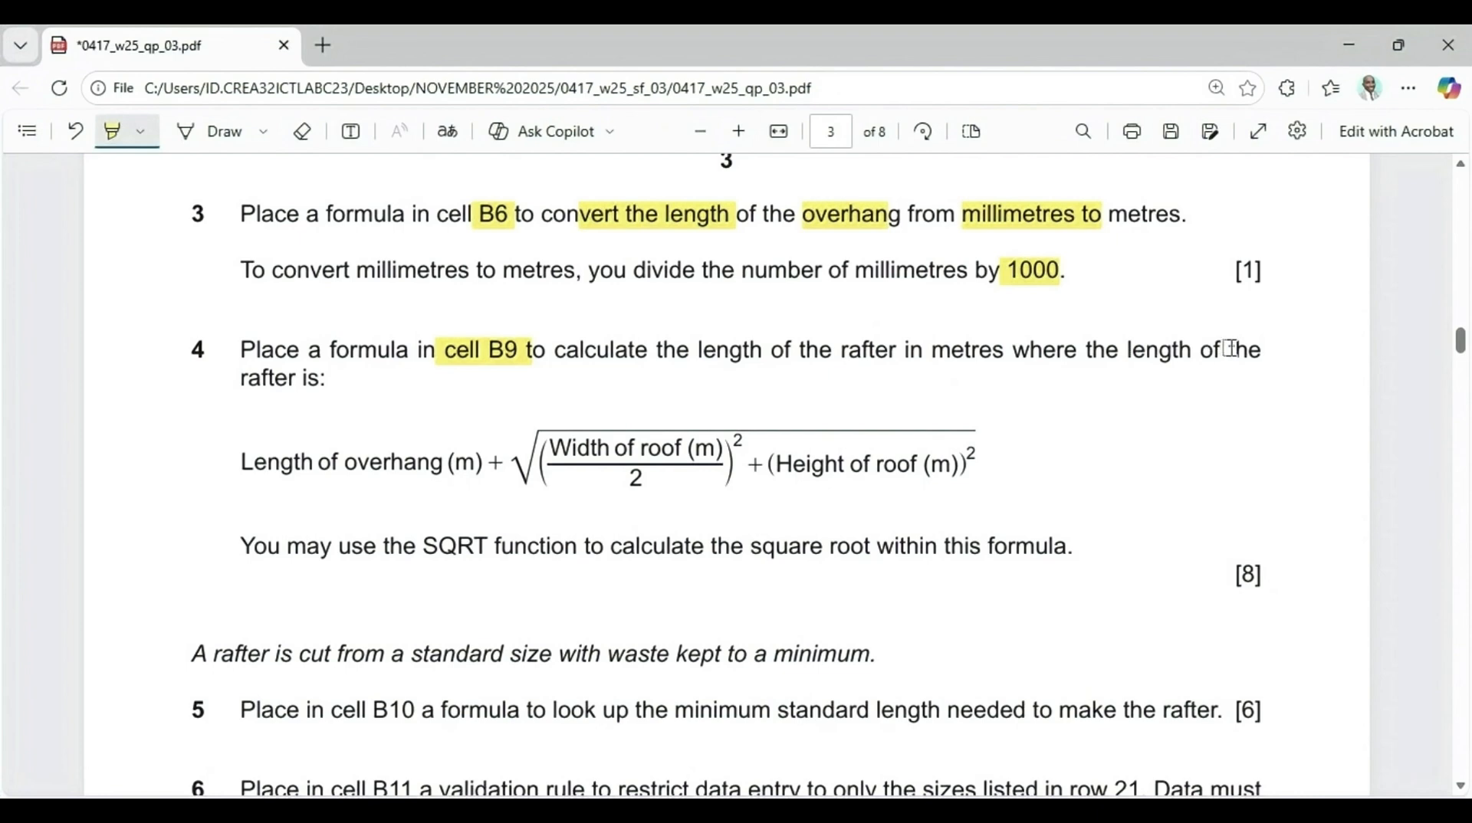
pyautogui.moveTo(230, 385); pyautogui.dragTo(355, 392)
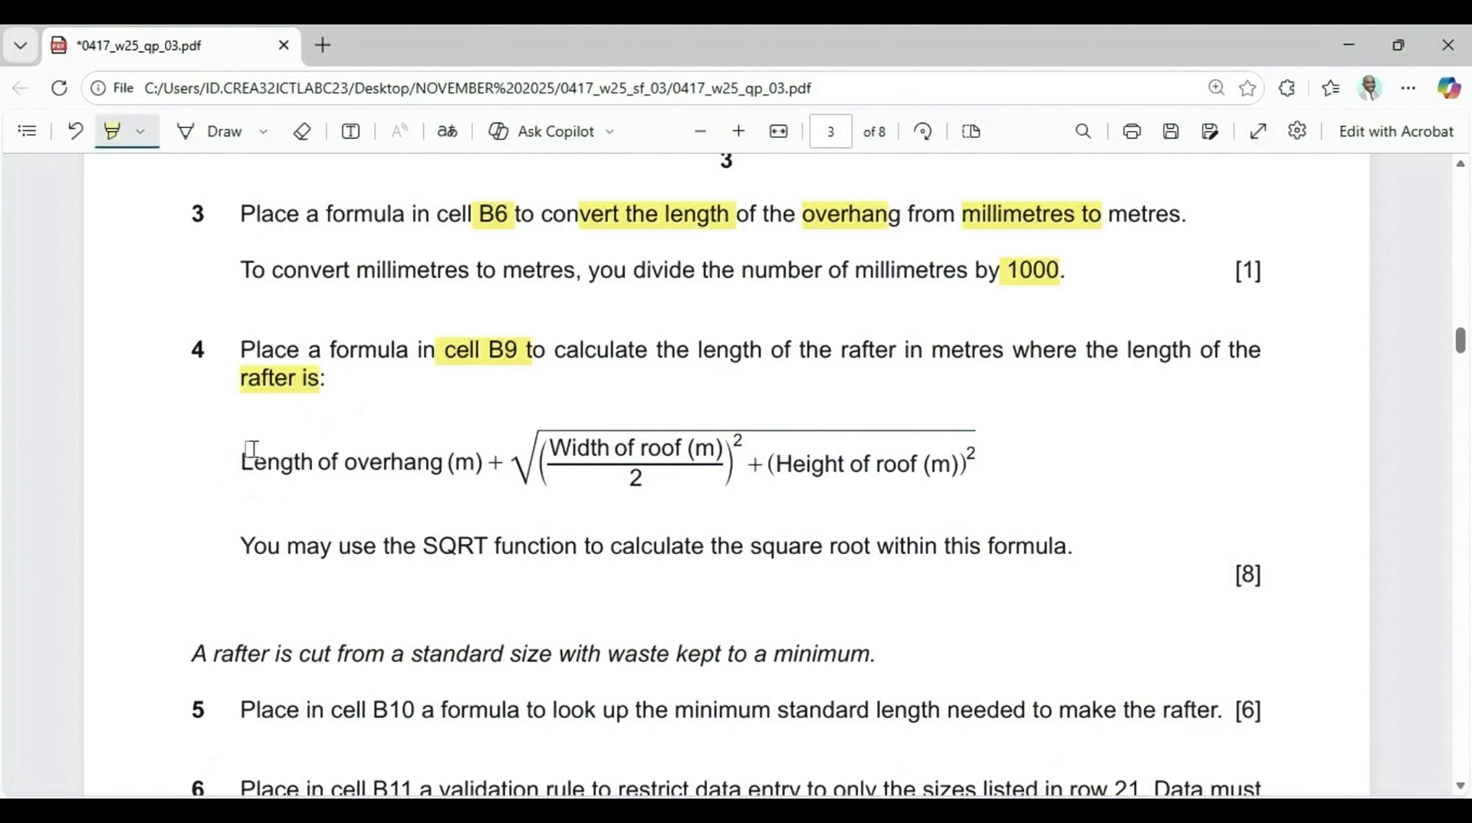
pyautogui.moveTo(246, 458); pyautogui.dragTo(417, 461)
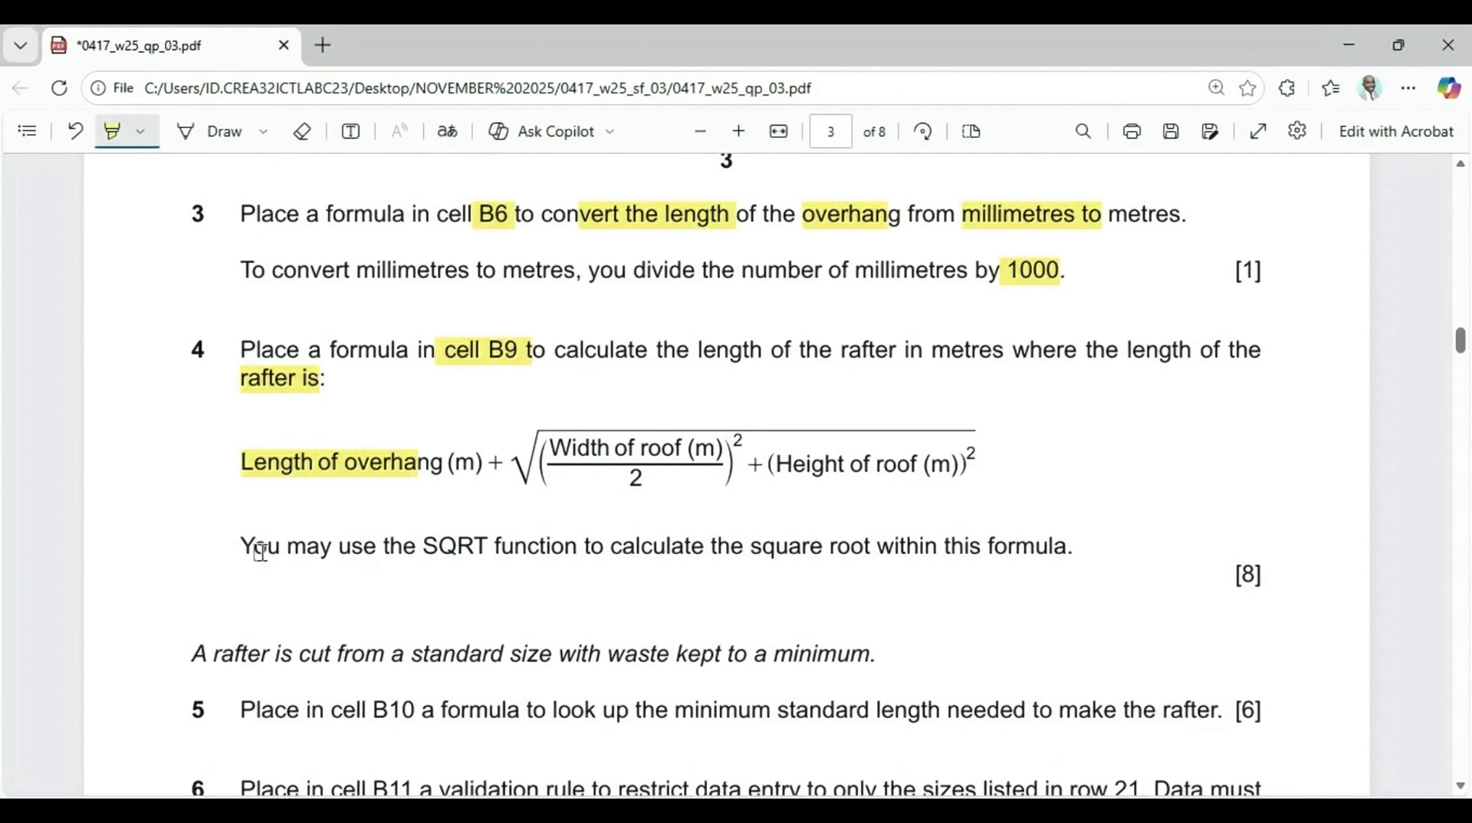
pyautogui.moveTo(426, 547); pyautogui.dragTo(565, 546)
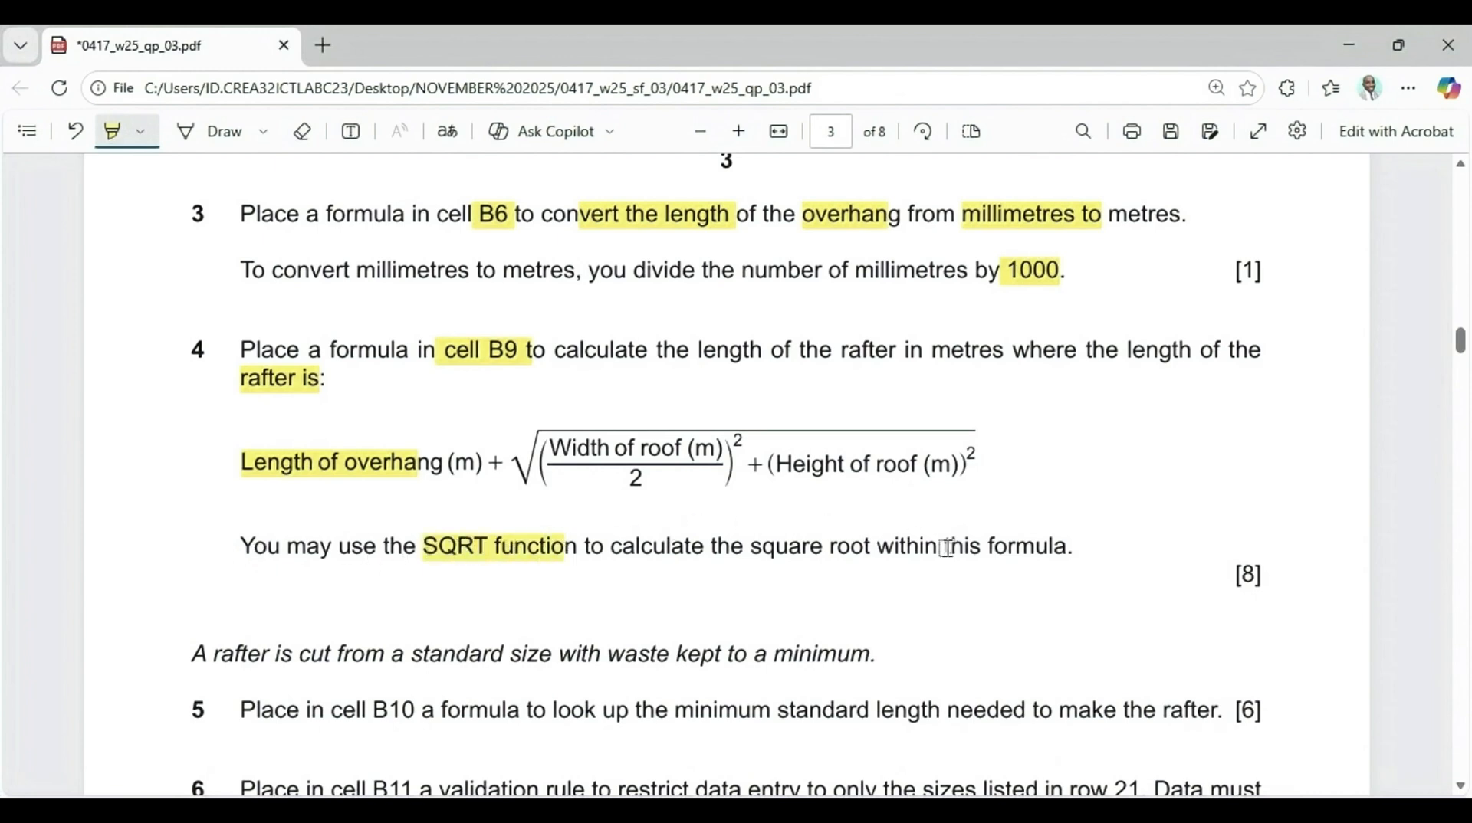
pyautogui.moveTo(863, 546); pyautogui.dragTo(1045, 547)
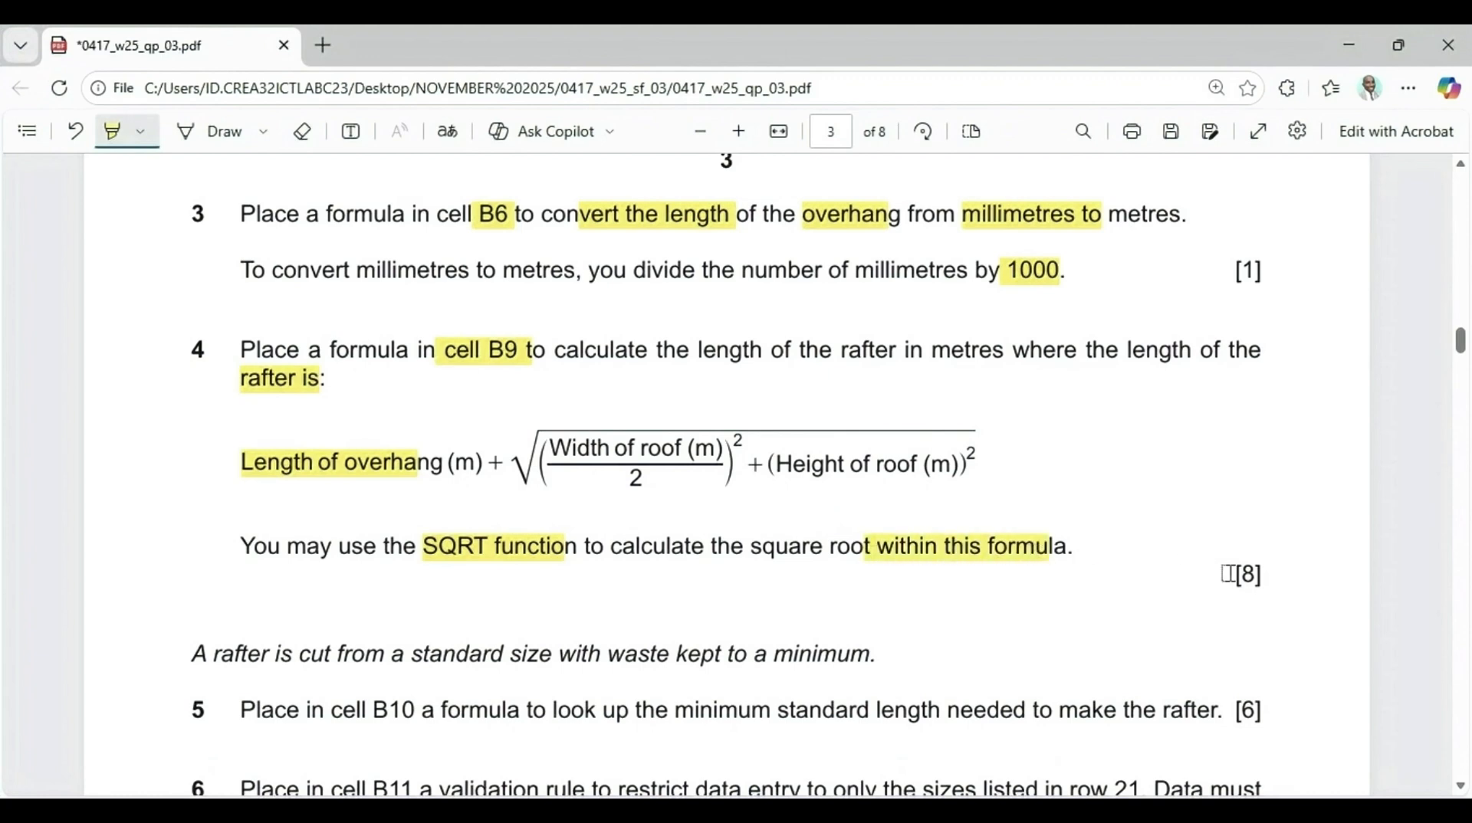
pyautogui.moveTo(1227, 574); pyautogui.dragTo(1301, 581)
# Paste the copied rafter-length formula as a picture beside the data near cell D2 and resize it smaller
pyautogui.click(916, 761)
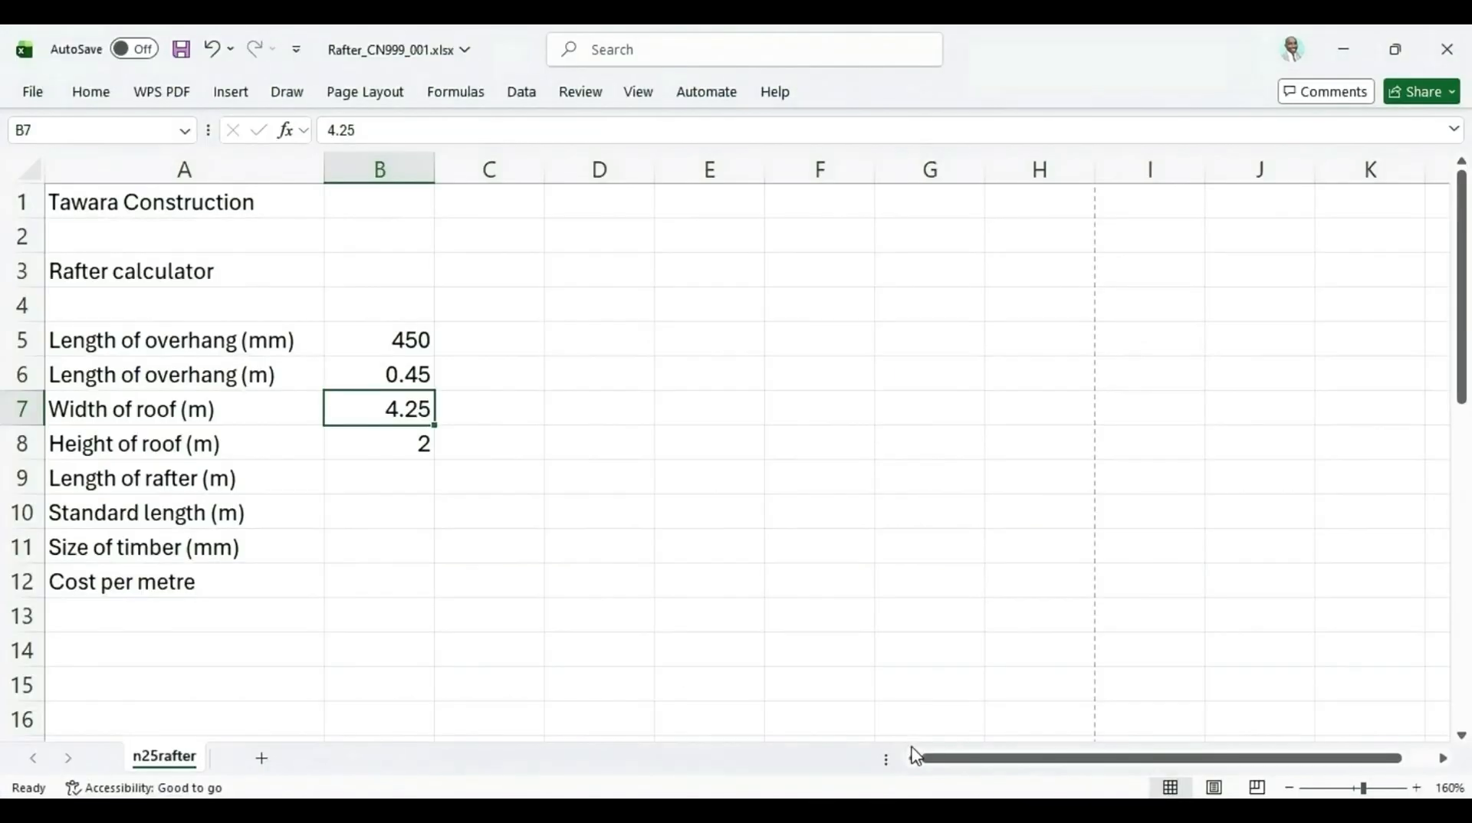
pyautogui.rightClick(585, 233)
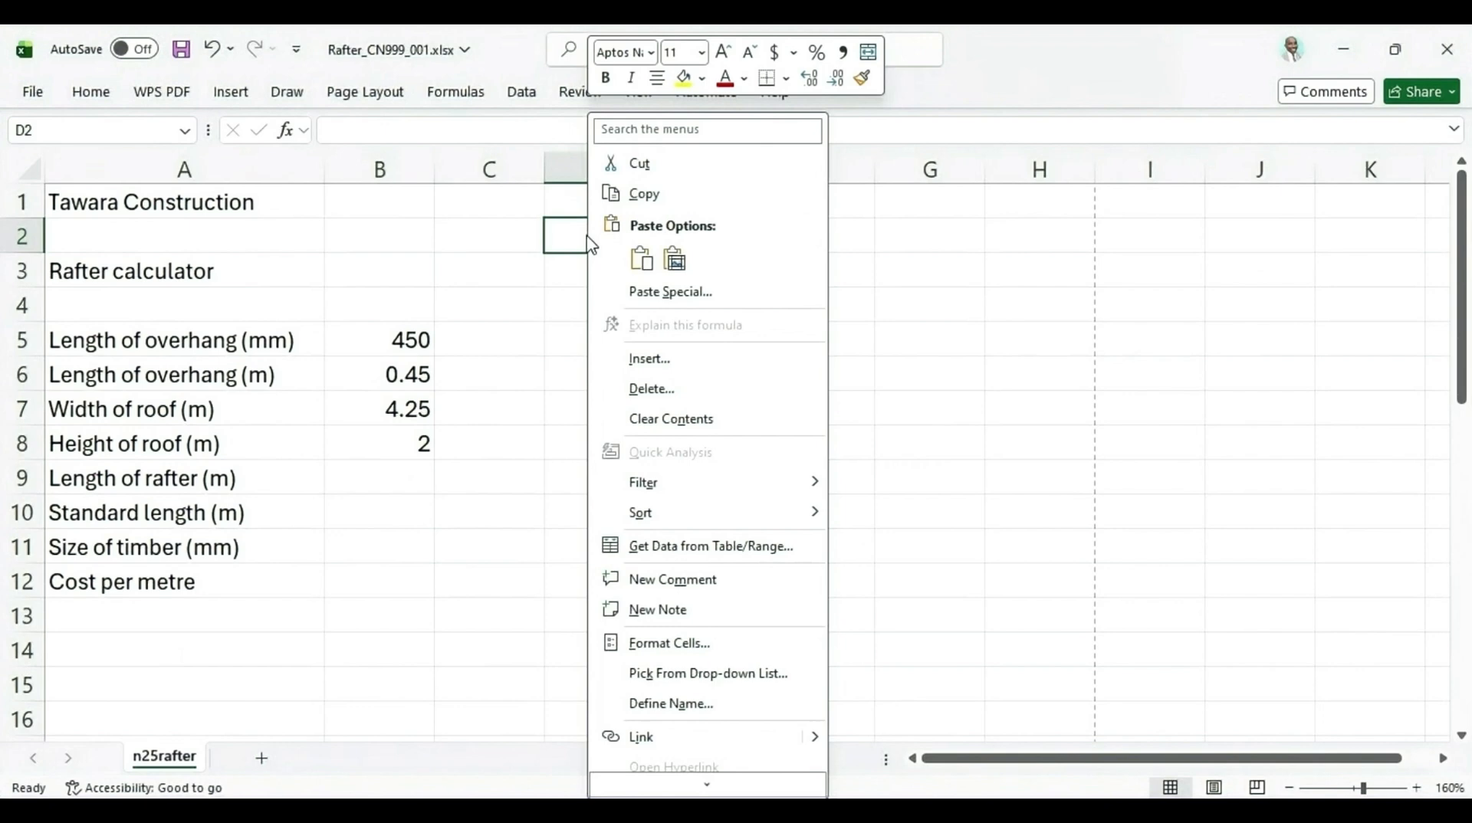
pyautogui.click(642, 259)
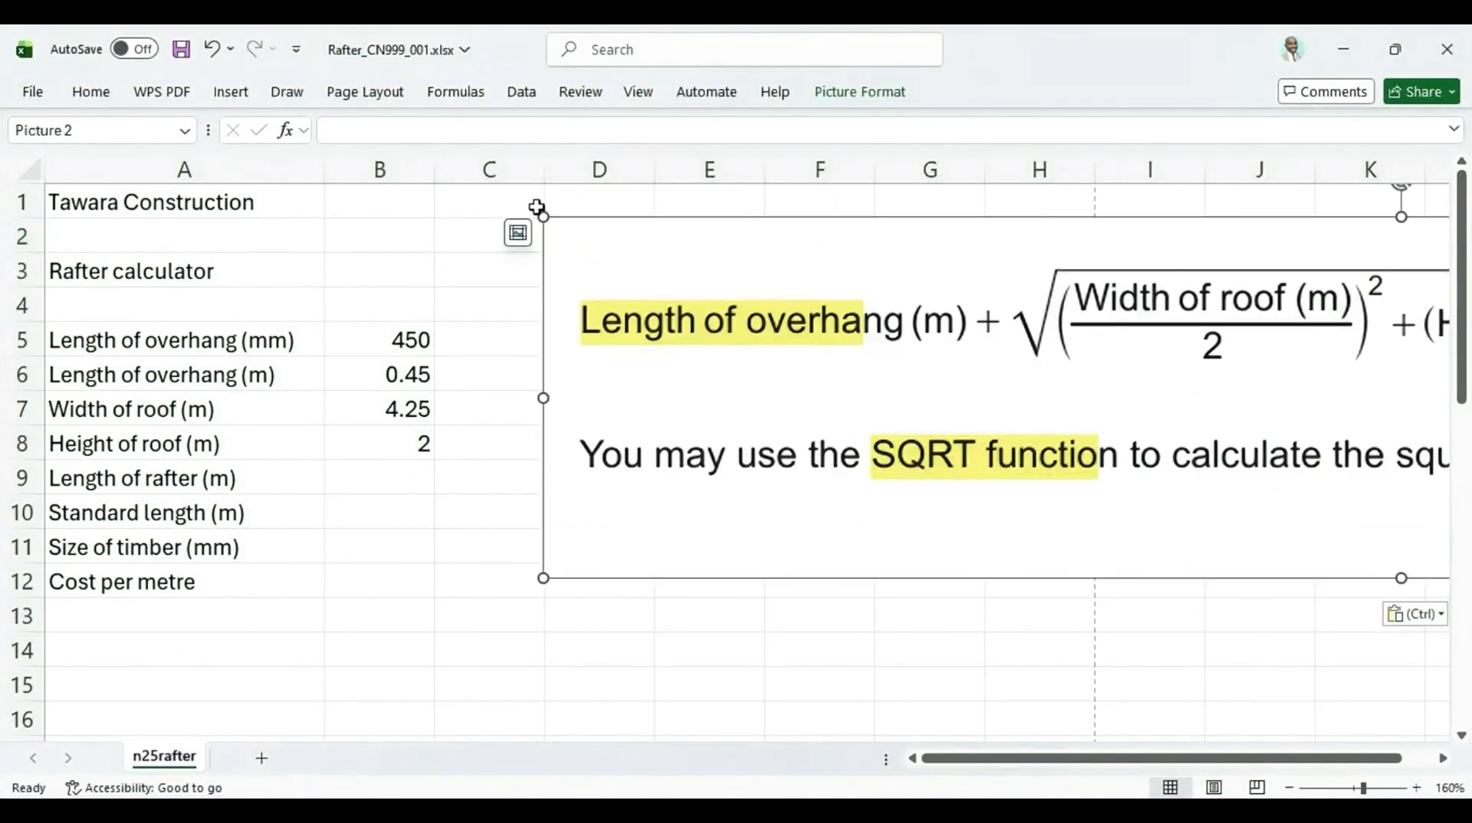
pyautogui.moveTo(543, 216); pyautogui.dragTo(1062, 351)
pyautogui.moveTo(1234, 384); pyautogui.dragTo(640, 257)
pyautogui.moveTo(463, 198); pyautogui.dragTo(699, 272)
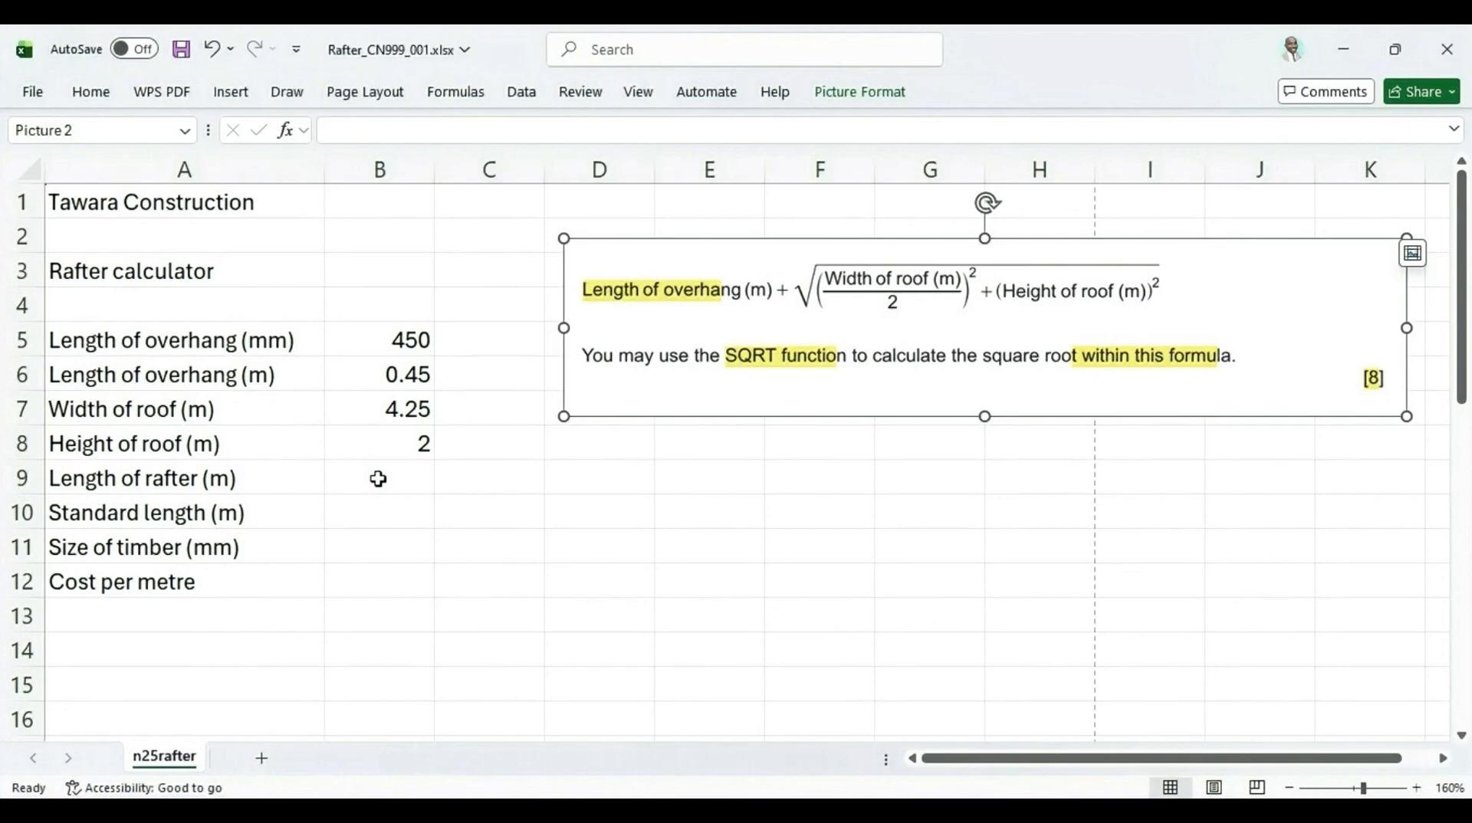
pyautogui.click(1133, 729)
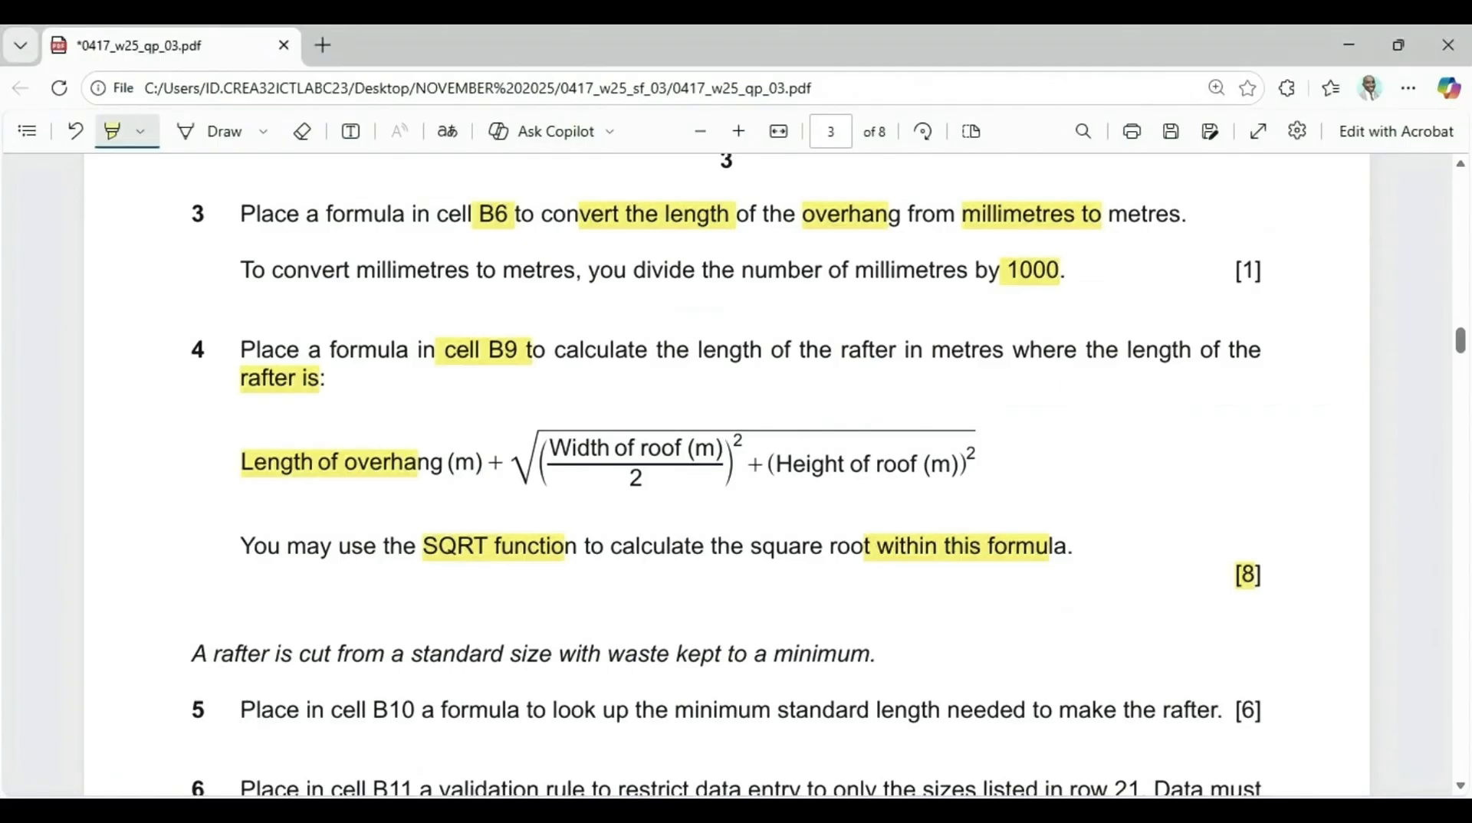
pyautogui.hotkey('alt', 'Tab')
pyautogui.hotkey('ctrl', 'v')
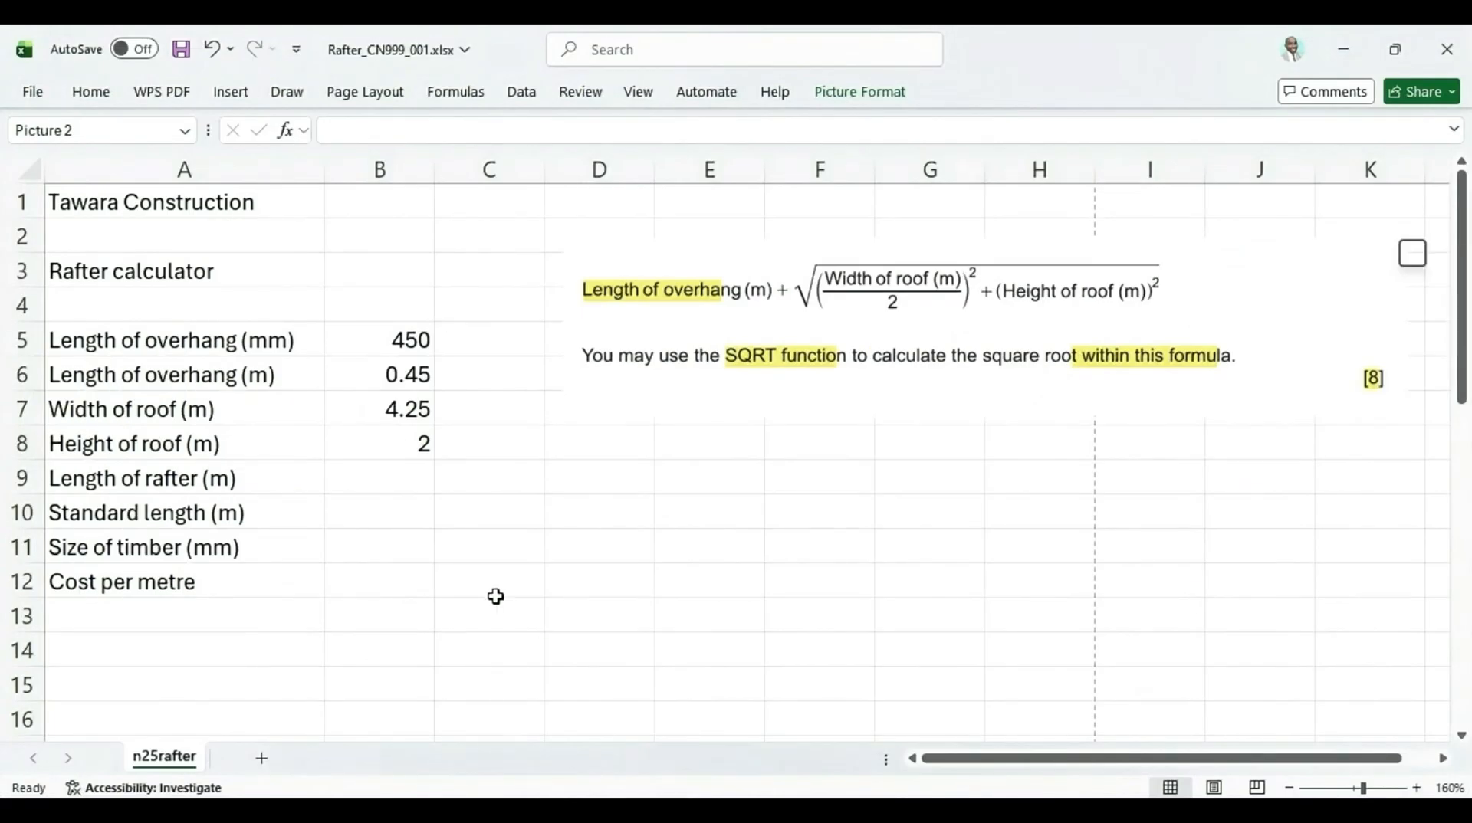
# Enter the formula =B6+SQRT((B7/2)^2+(B8^2)) in cell B9 to calculate the rafter length
pyautogui.click(365, 478)
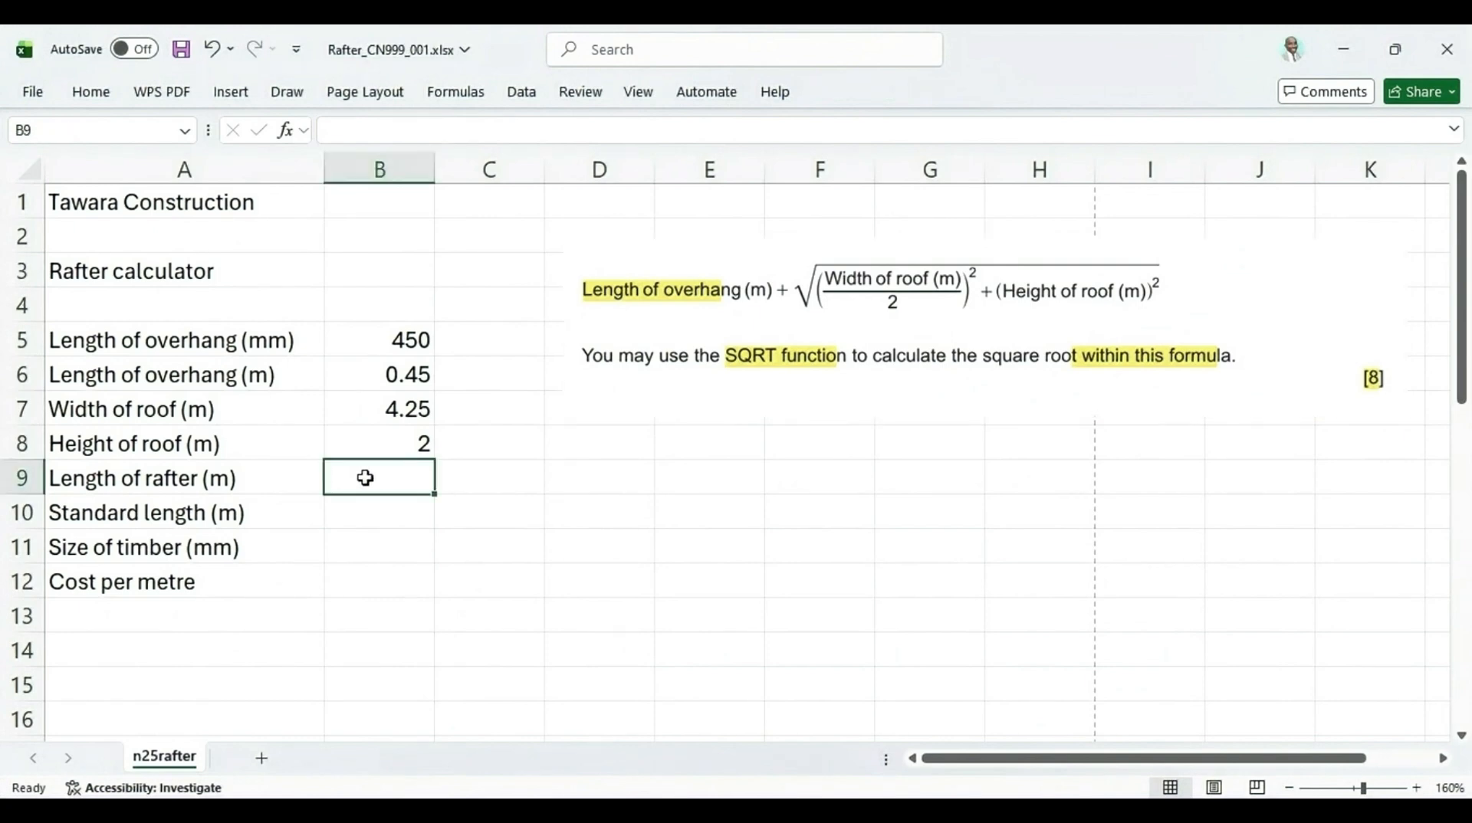
pyautogui.write('=')
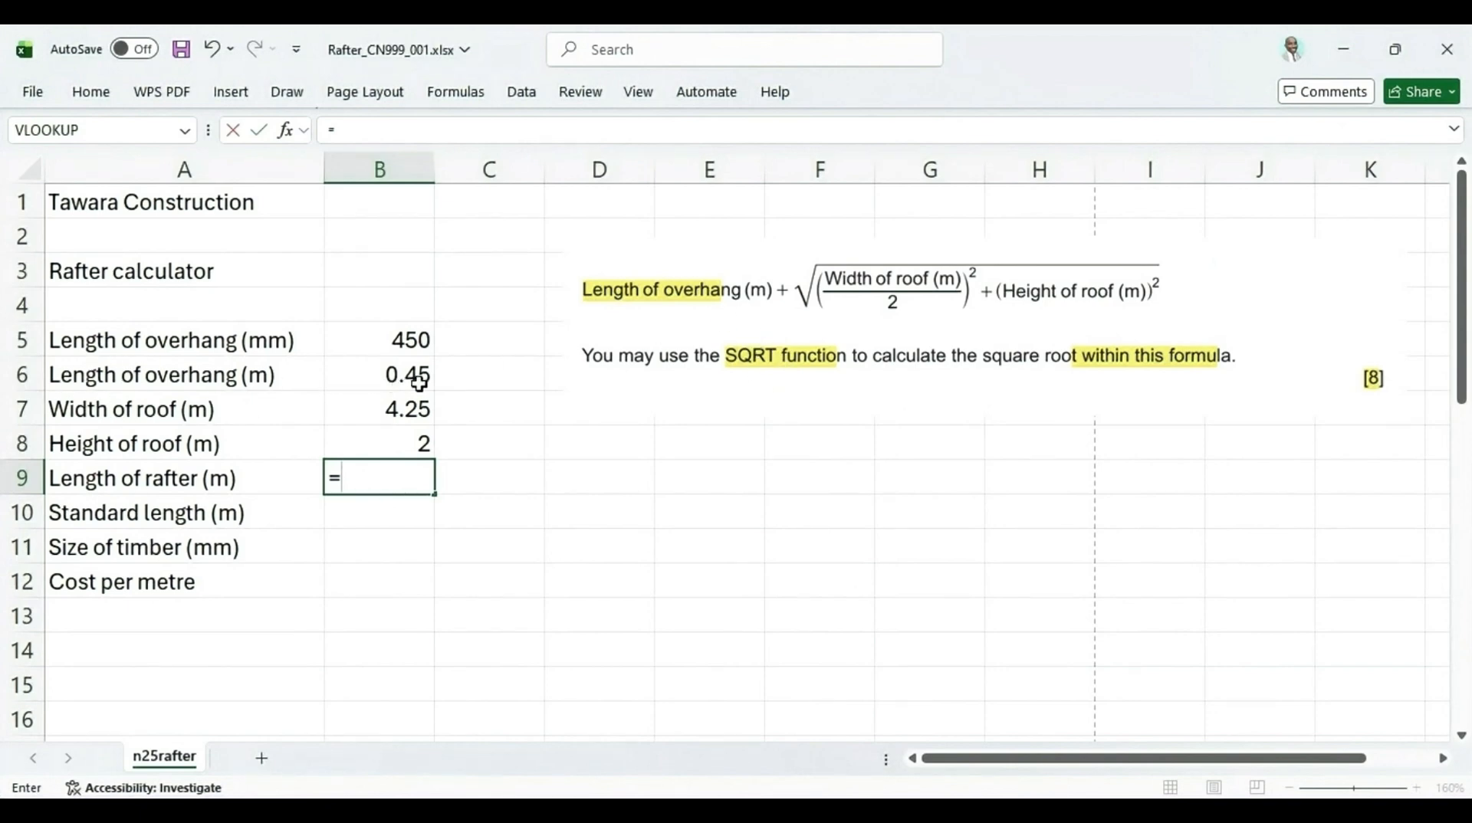
pyautogui.click(398, 375)
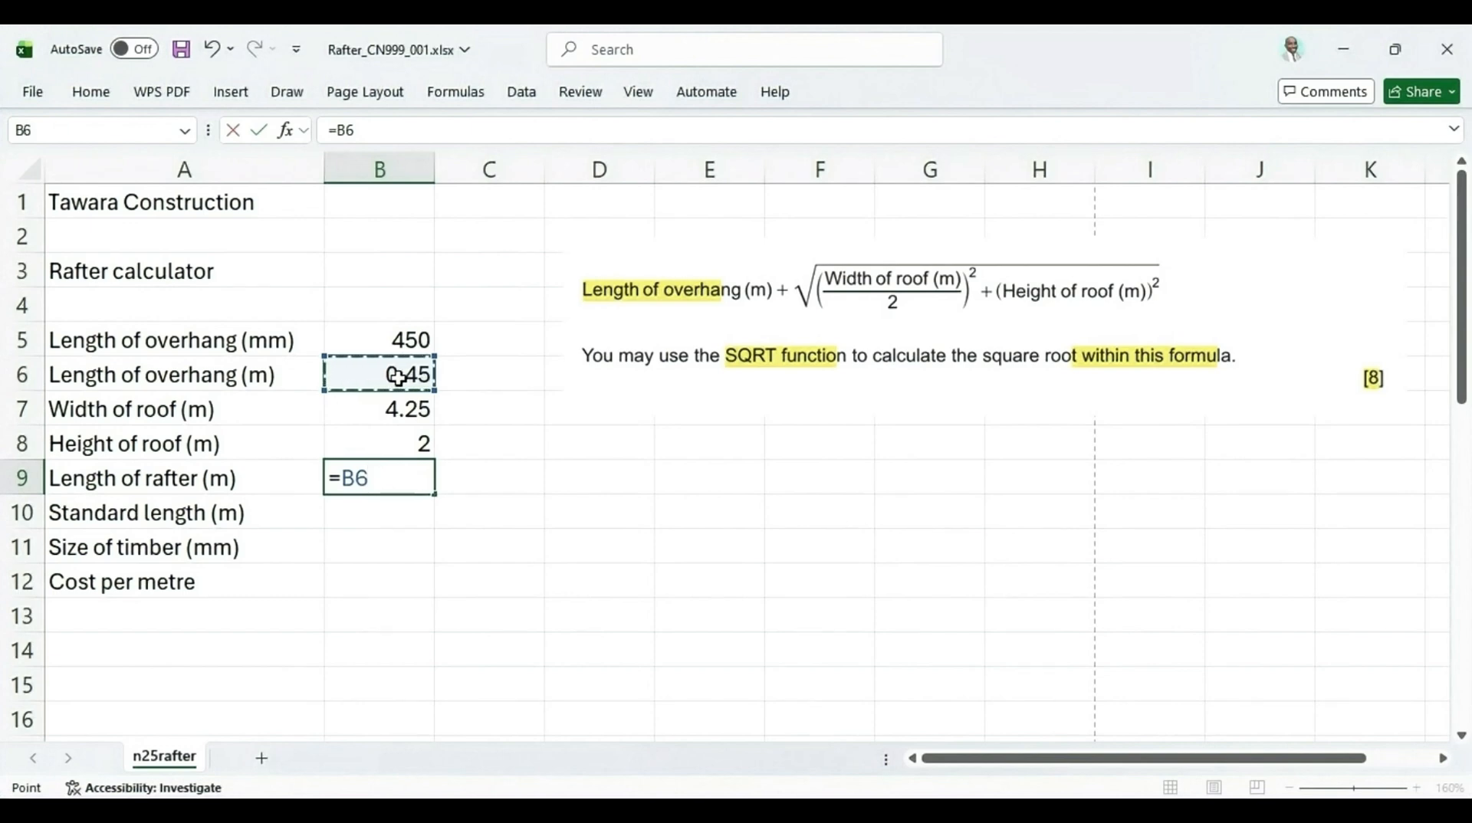
pyautogui.write('+')
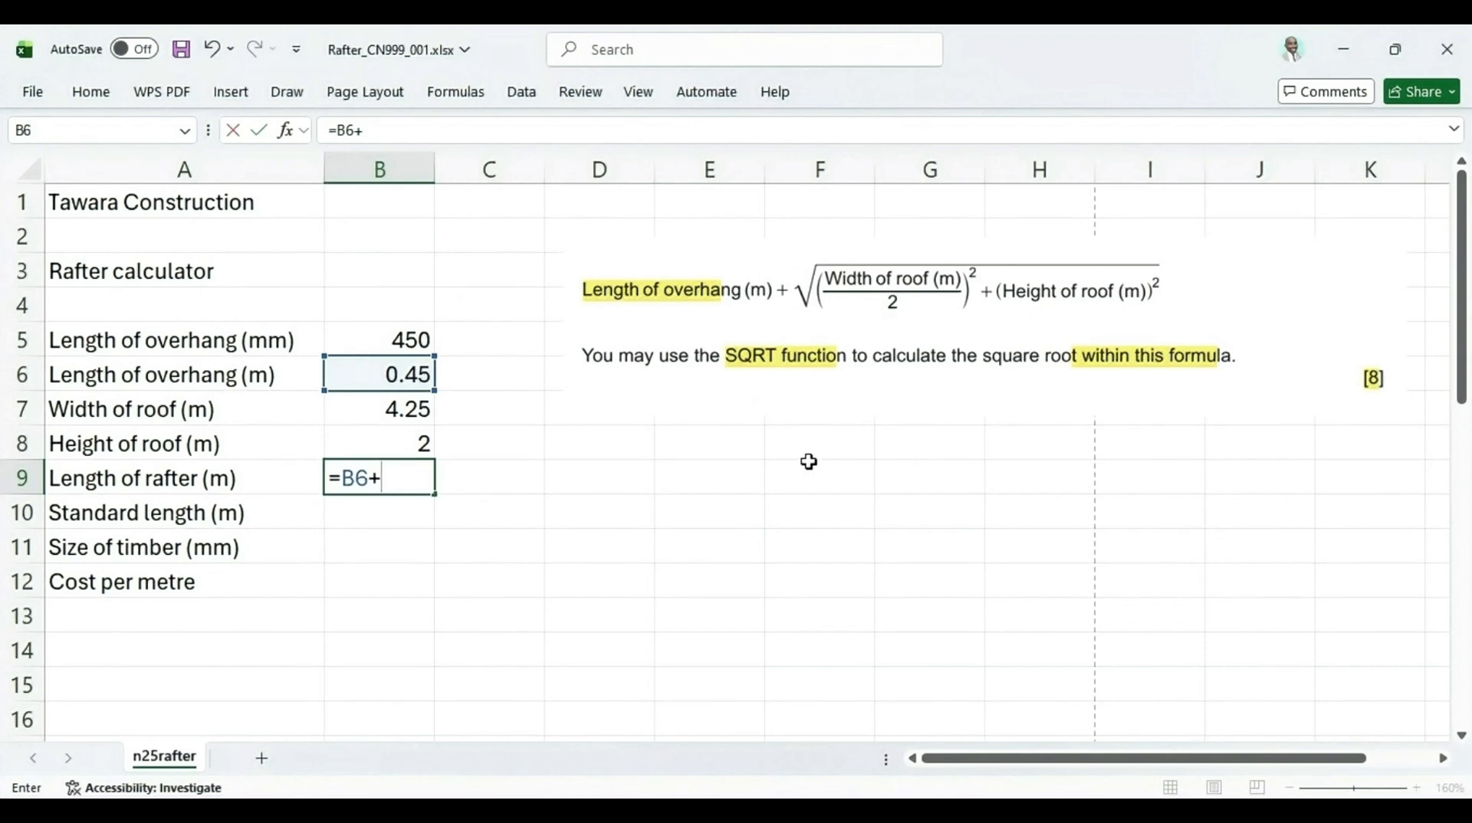
pyautogui.write('sqr')
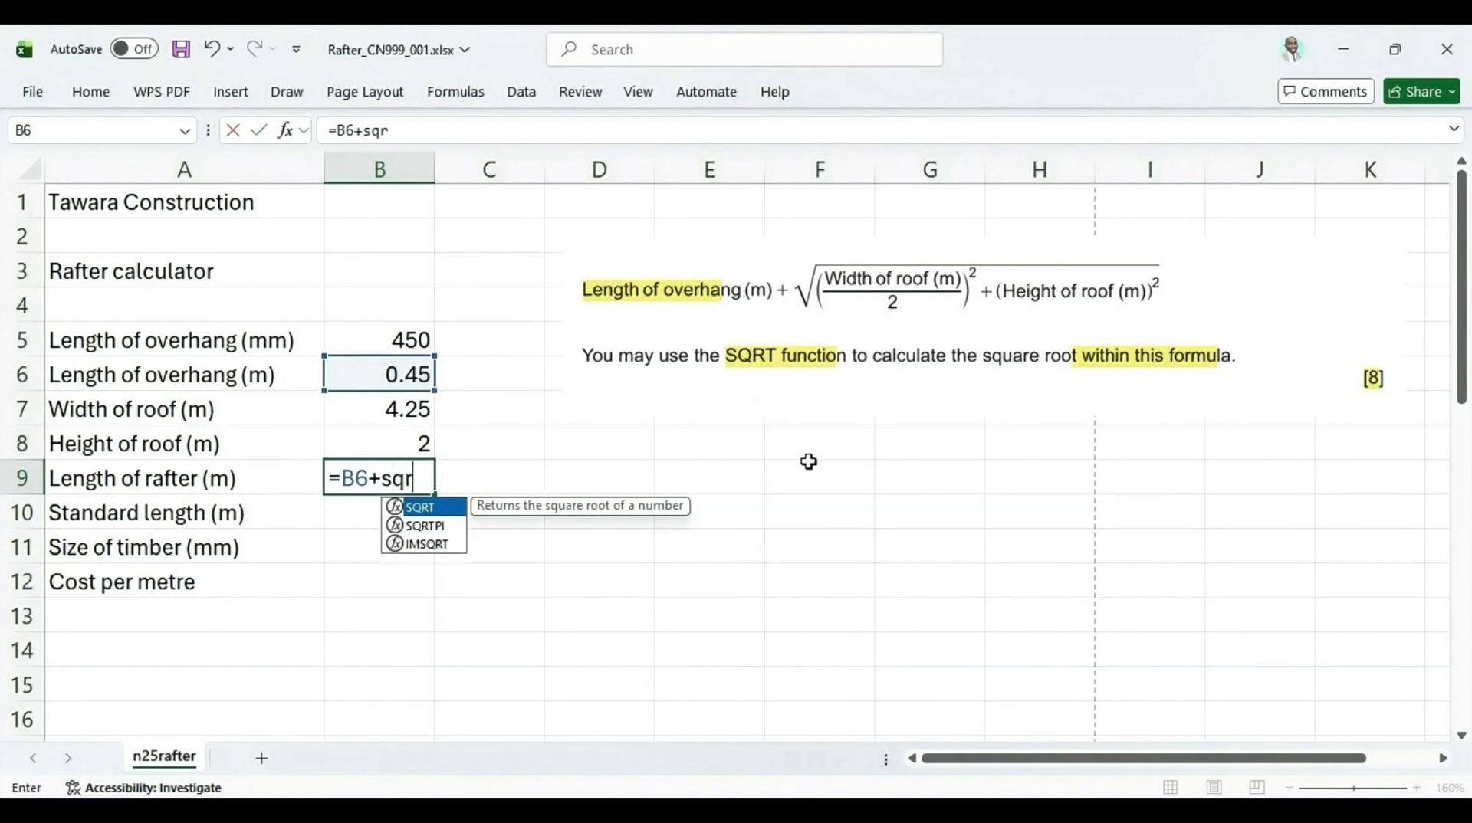
pyautogui.doubleClick(426, 508)
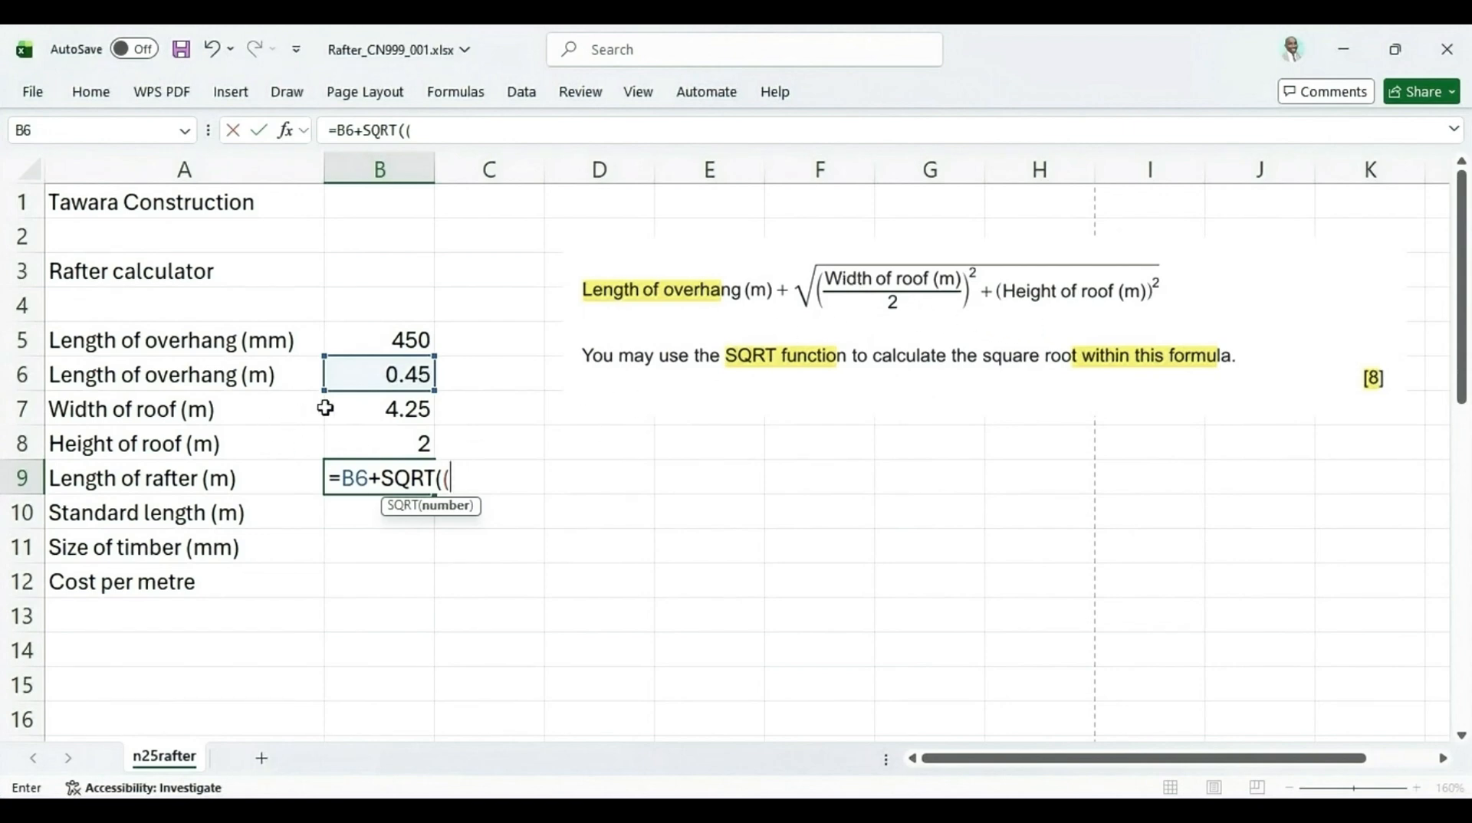
pyautogui.click(354, 409)
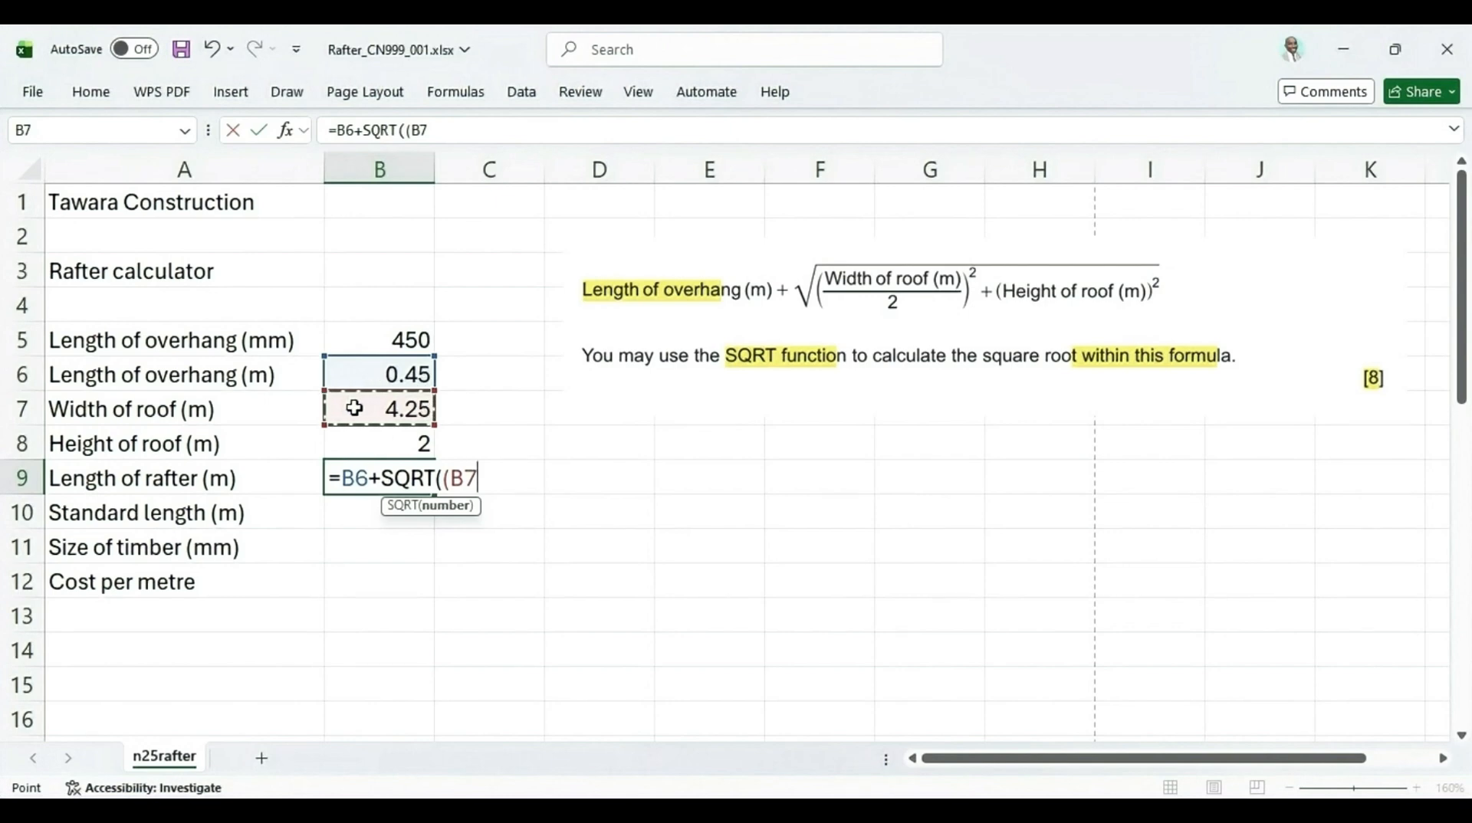
pyautogui.write('/')
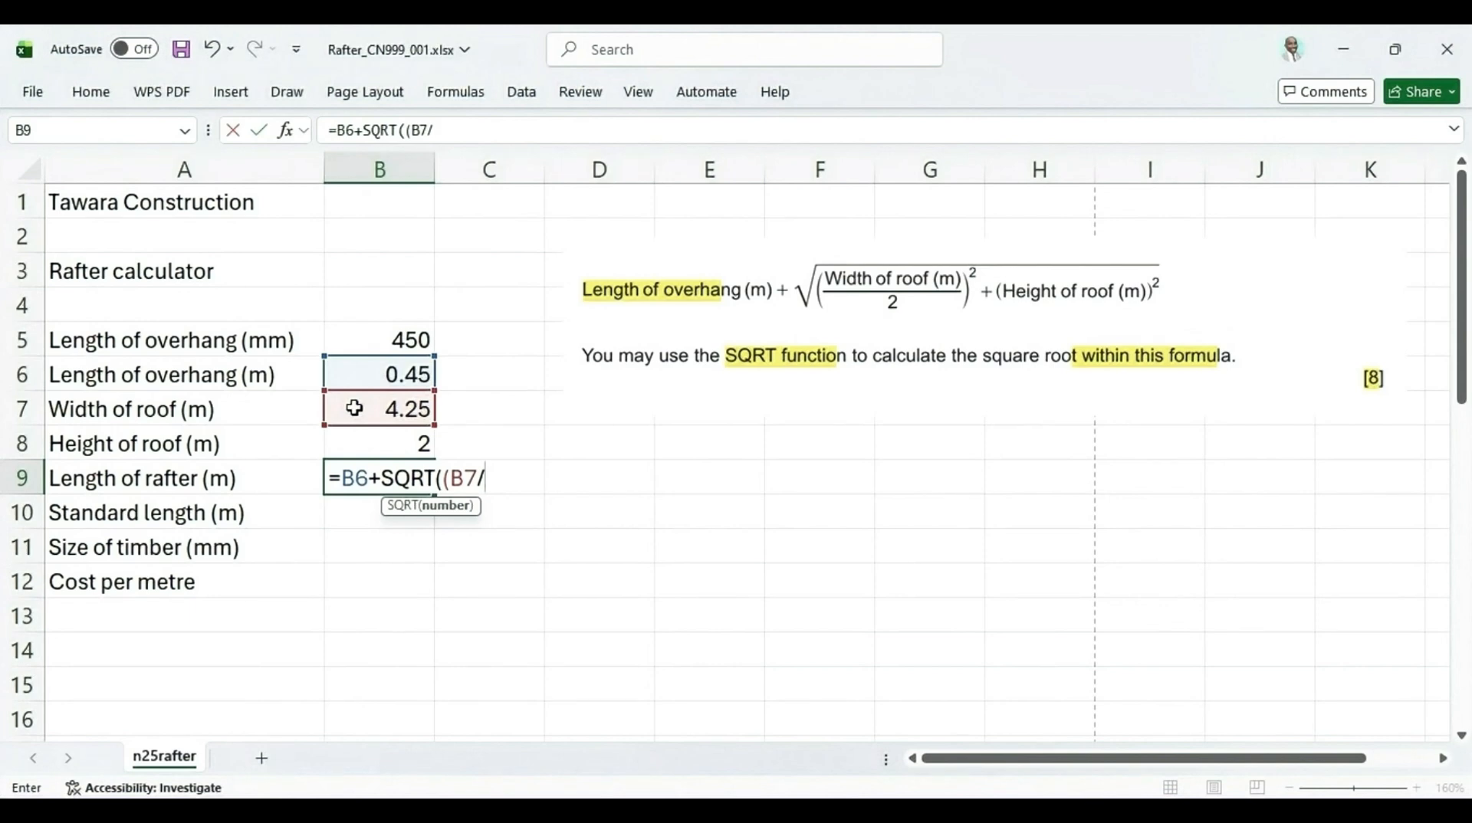
pyautogui.write('2)^2+(')
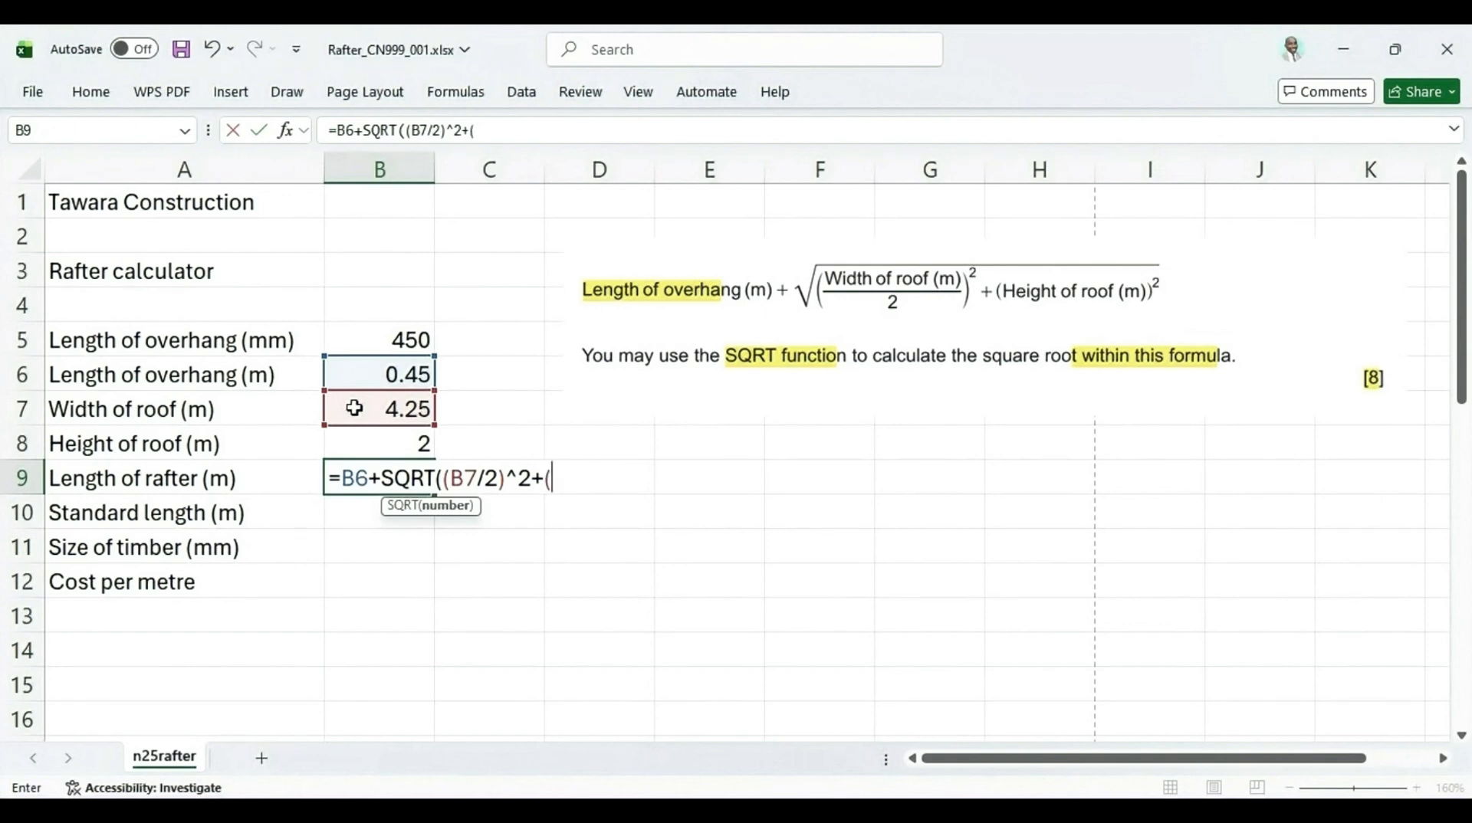
pyautogui.click(395, 447)
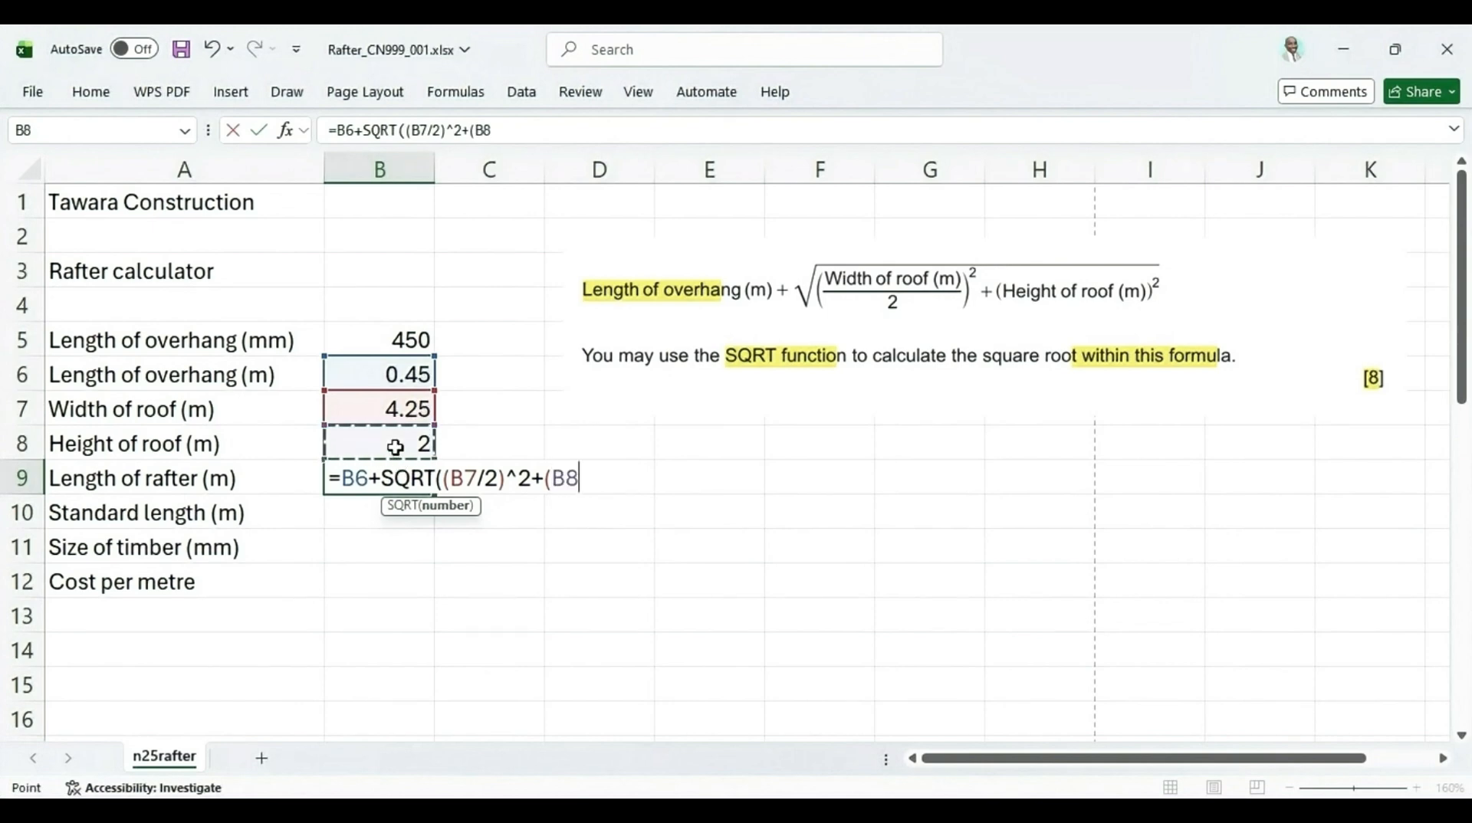
pyautogui.write('^2)')
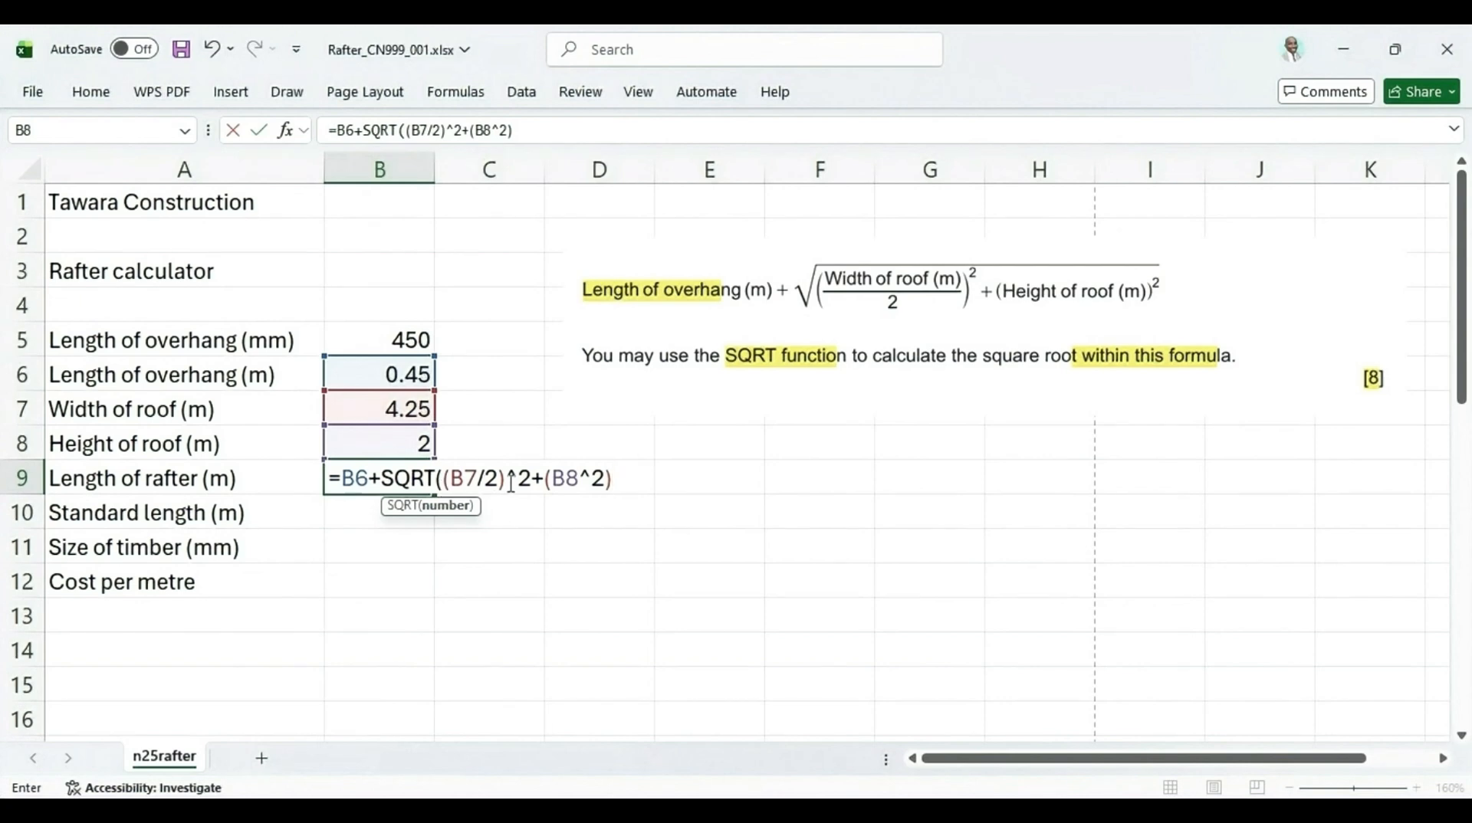
pyautogui.write(')')
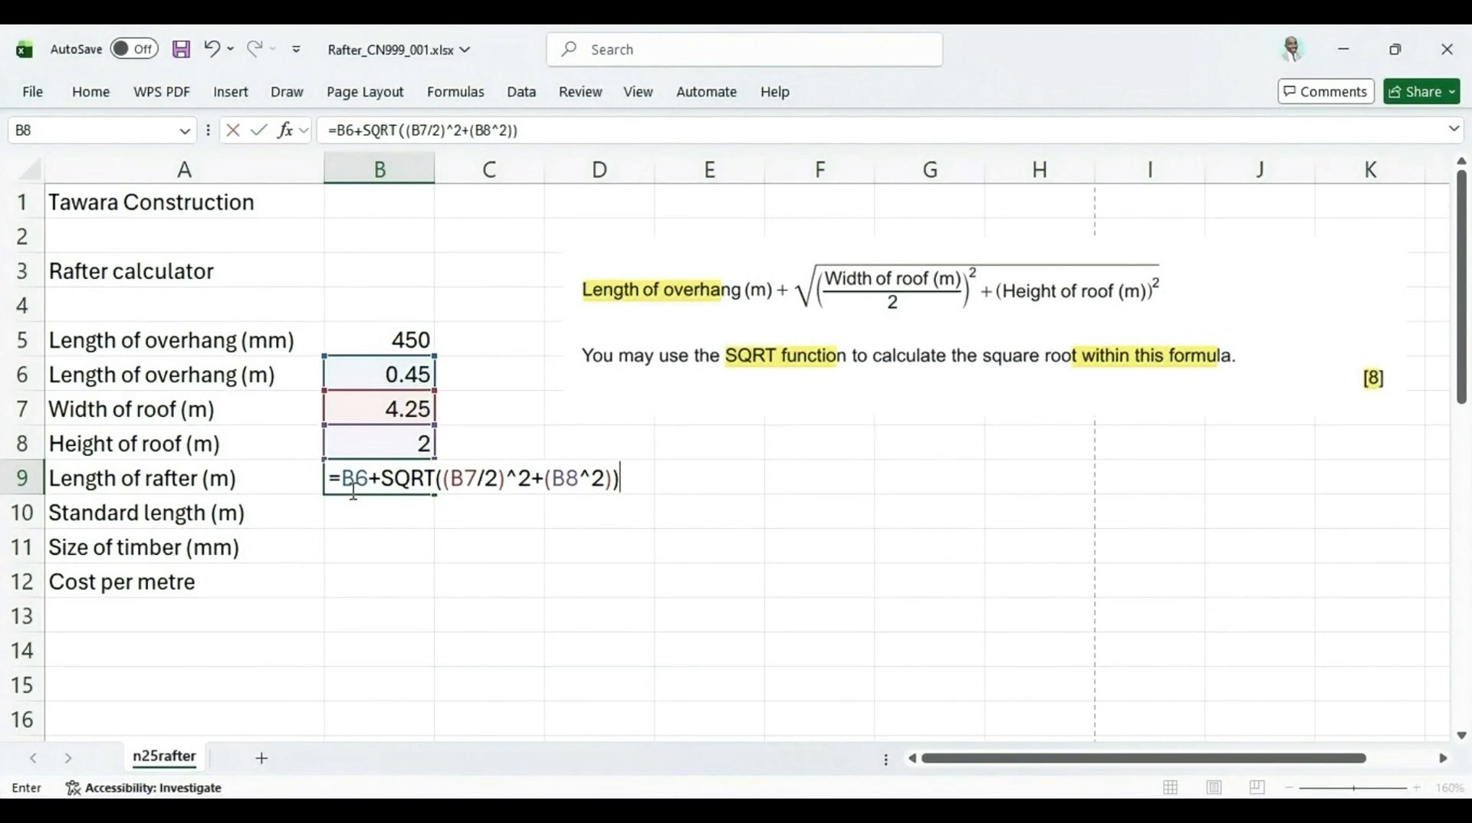
pyautogui.press('Return')
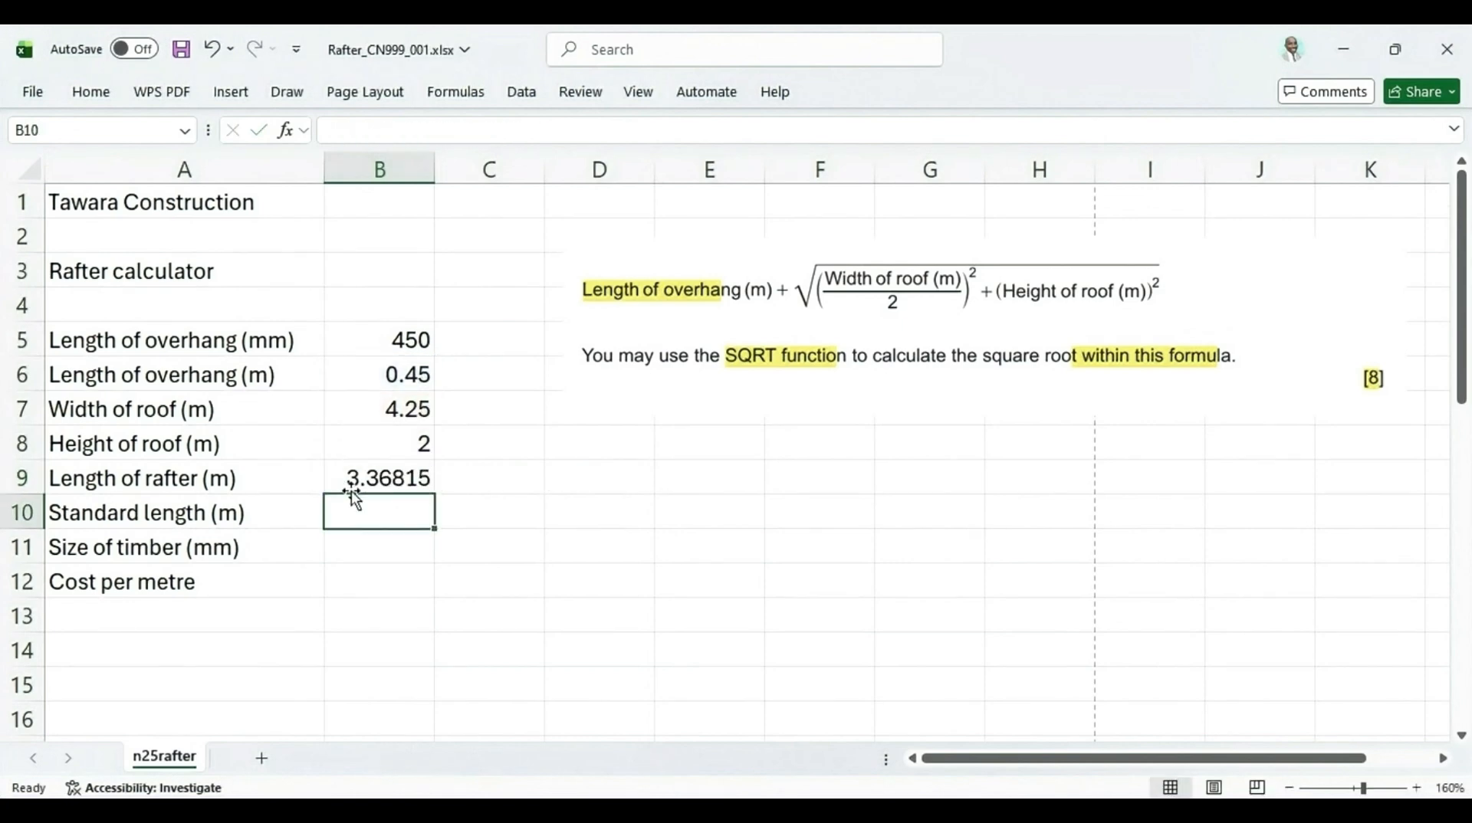
pyautogui.click(381, 481)
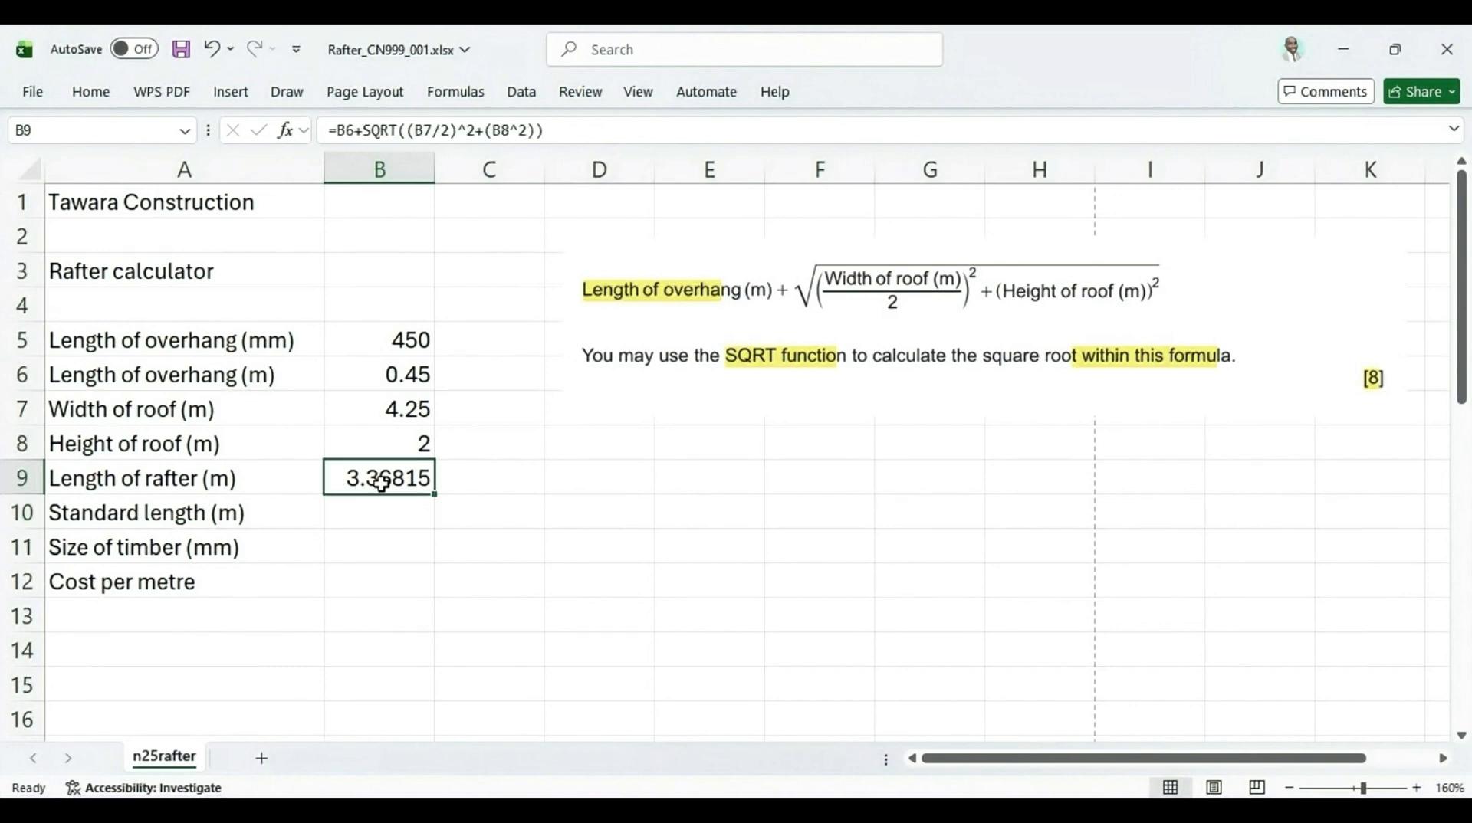
# Highlight waste kept to a minimum, cell B10, the lookup phrase and the [6] mark in question 5 of the paper
pyautogui.click(931, 767)
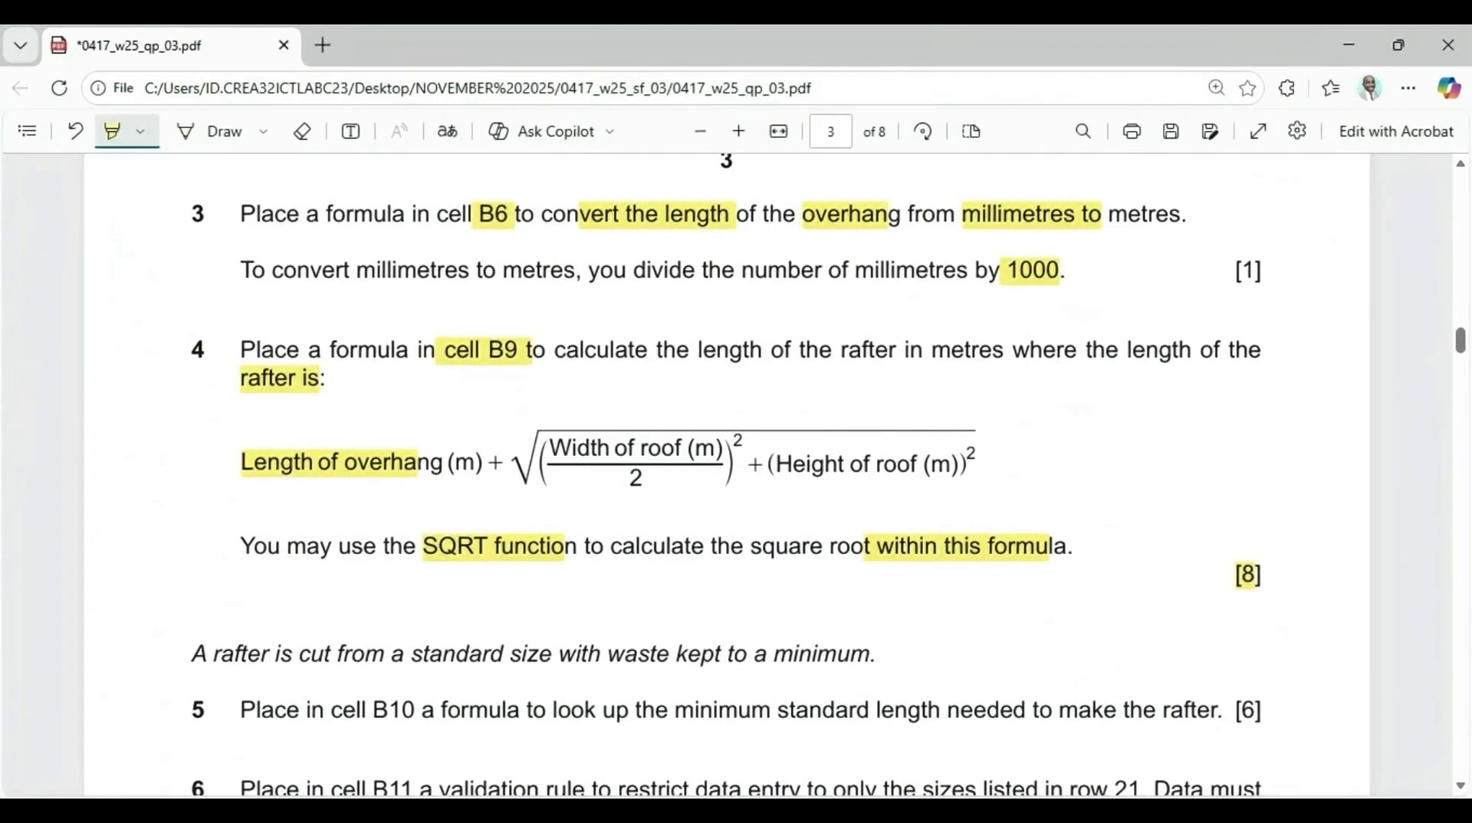
pyautogui.scroll(-3, 820, 622)
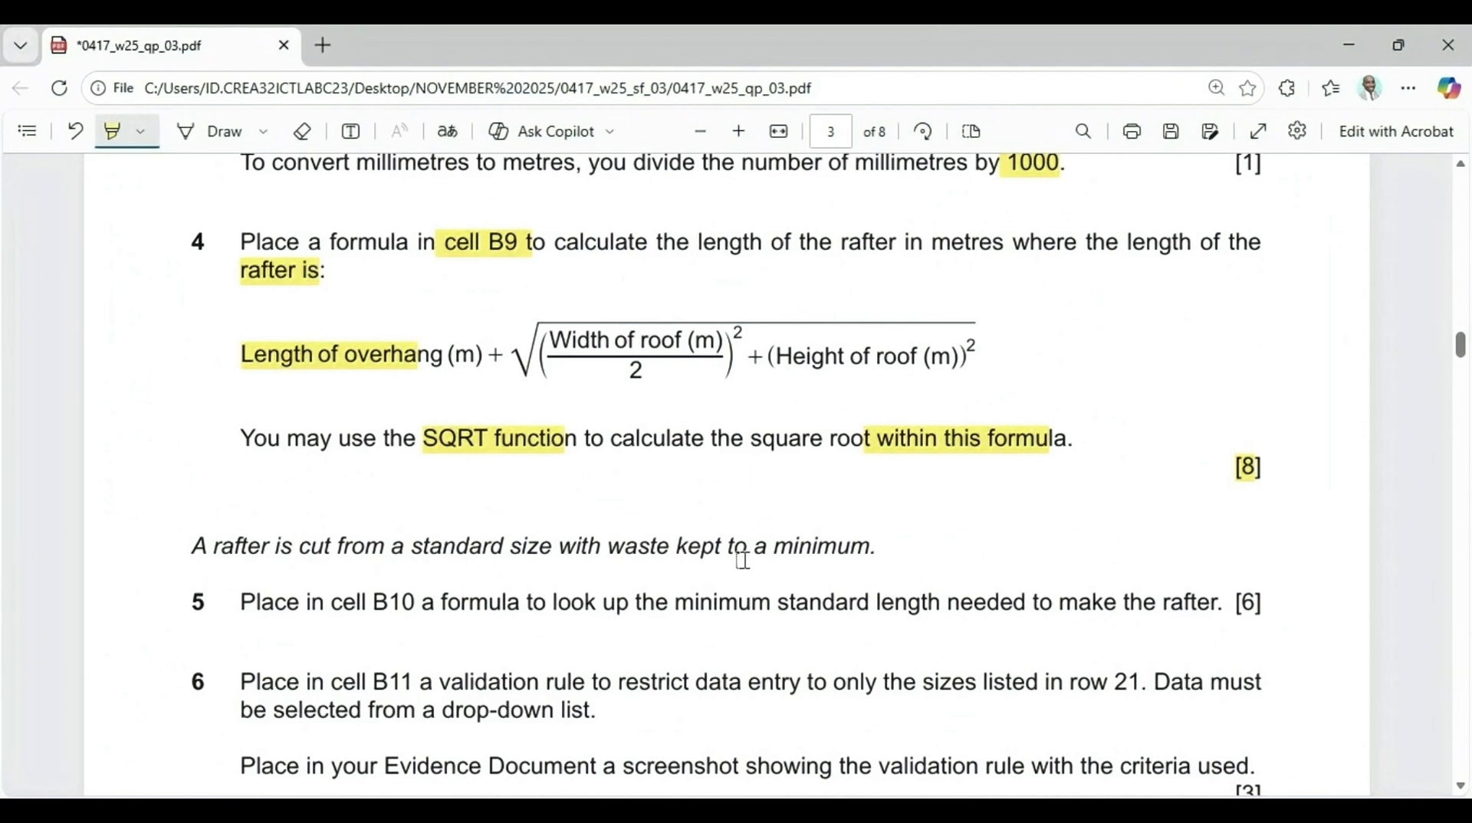
pyautogui.moveTo(587, 554); pyautogui.dragTo(885, 557)
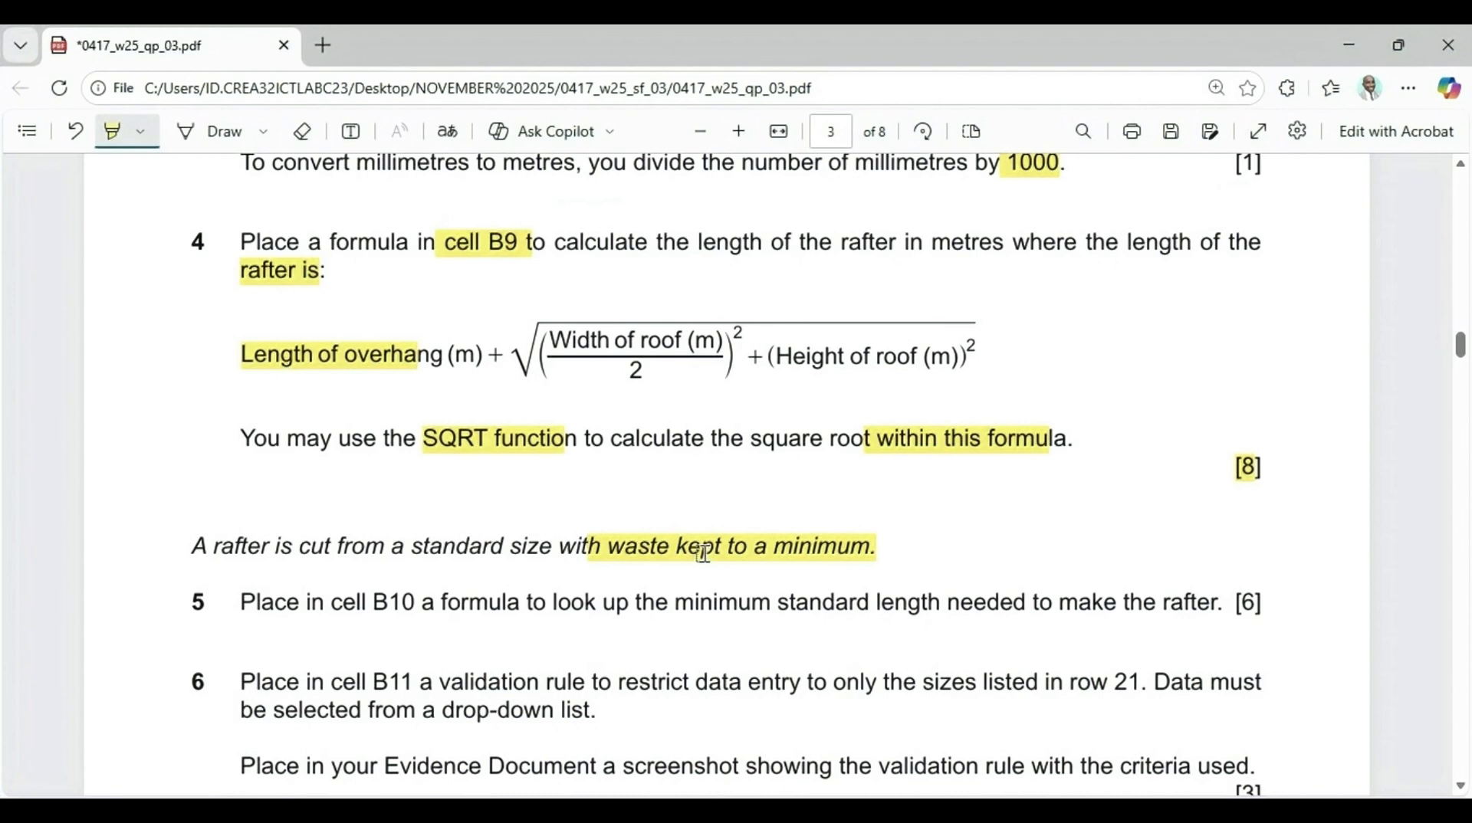
pyautogui.scroll(-3, 920, 762)
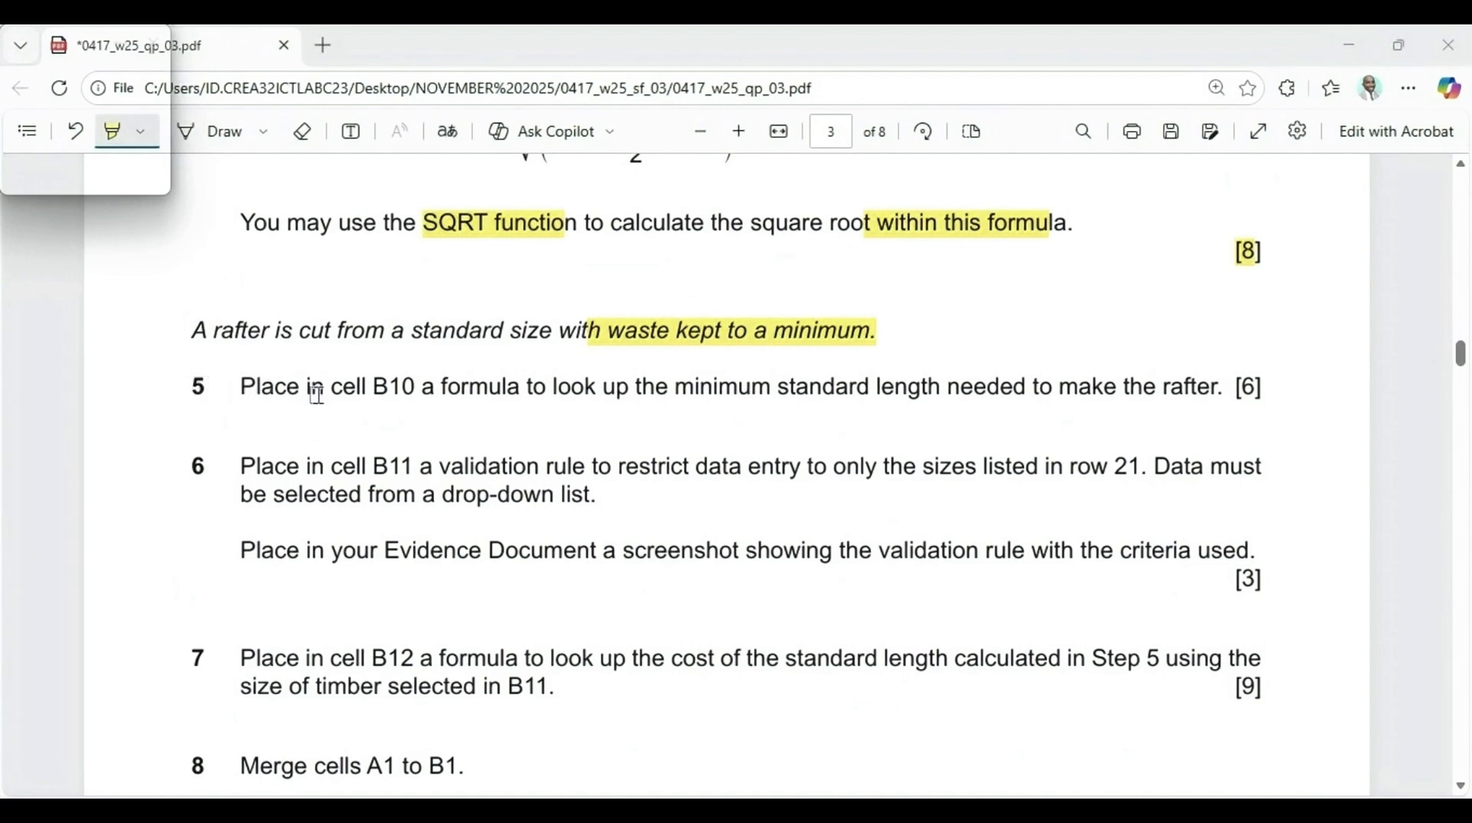
pyautogui.moveTo(366, 389); pyautogui.dragTo(939, 394)
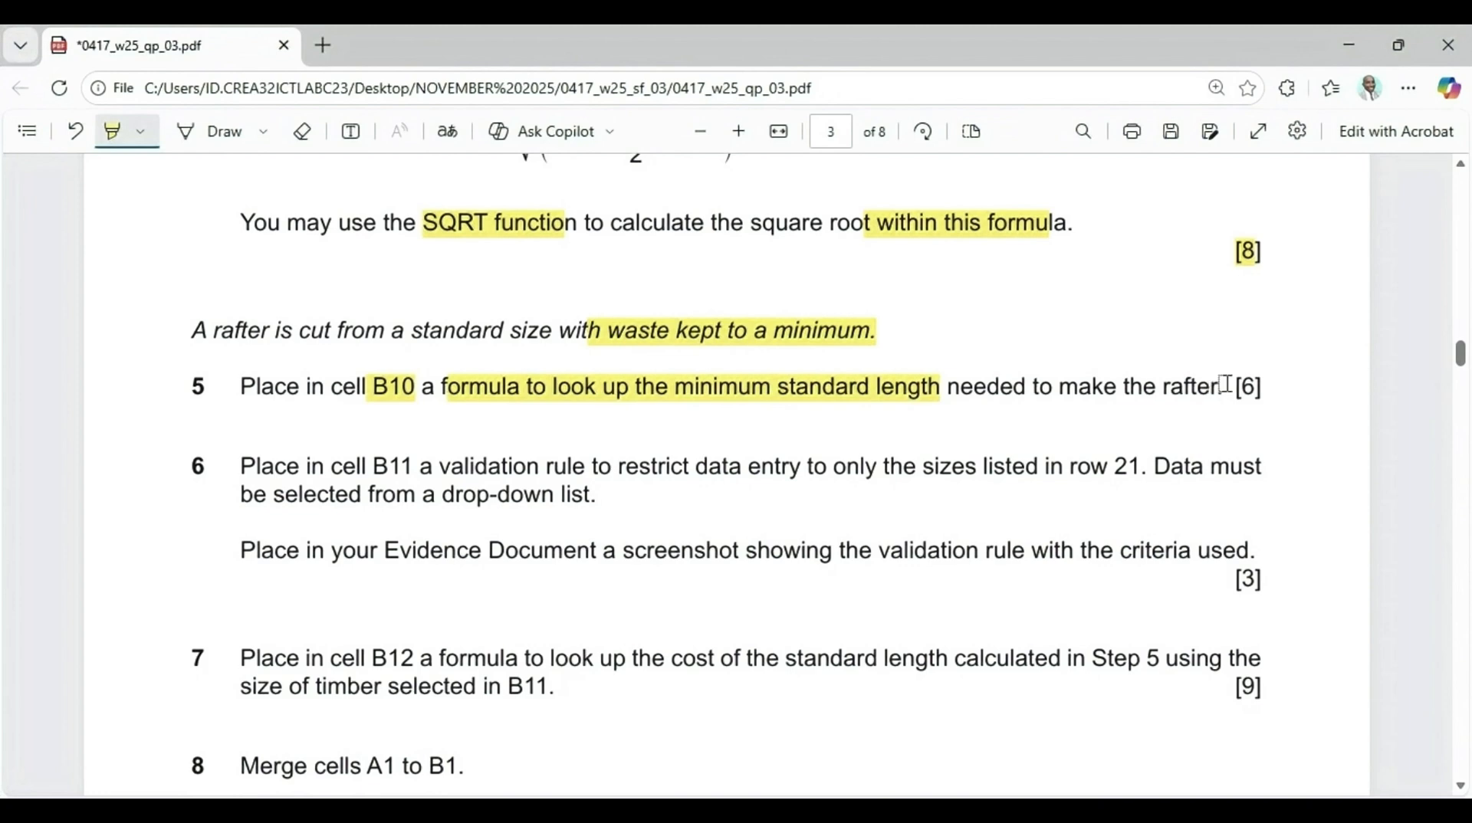
pyautogui.moveTo(1225, 386); pyautogui.dragTo(1262, 388)
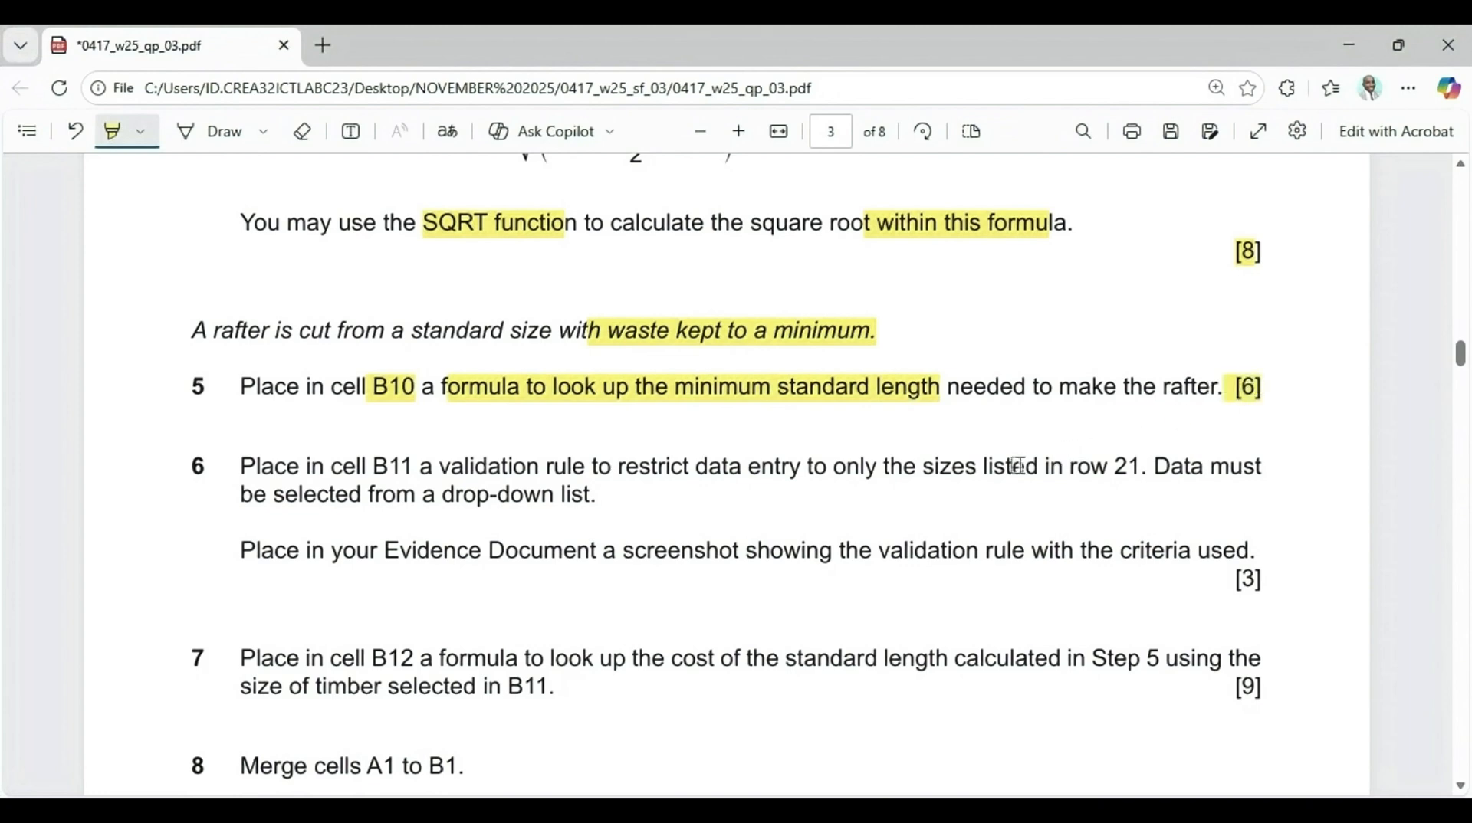
pyautogui.moveTo(903, 811)
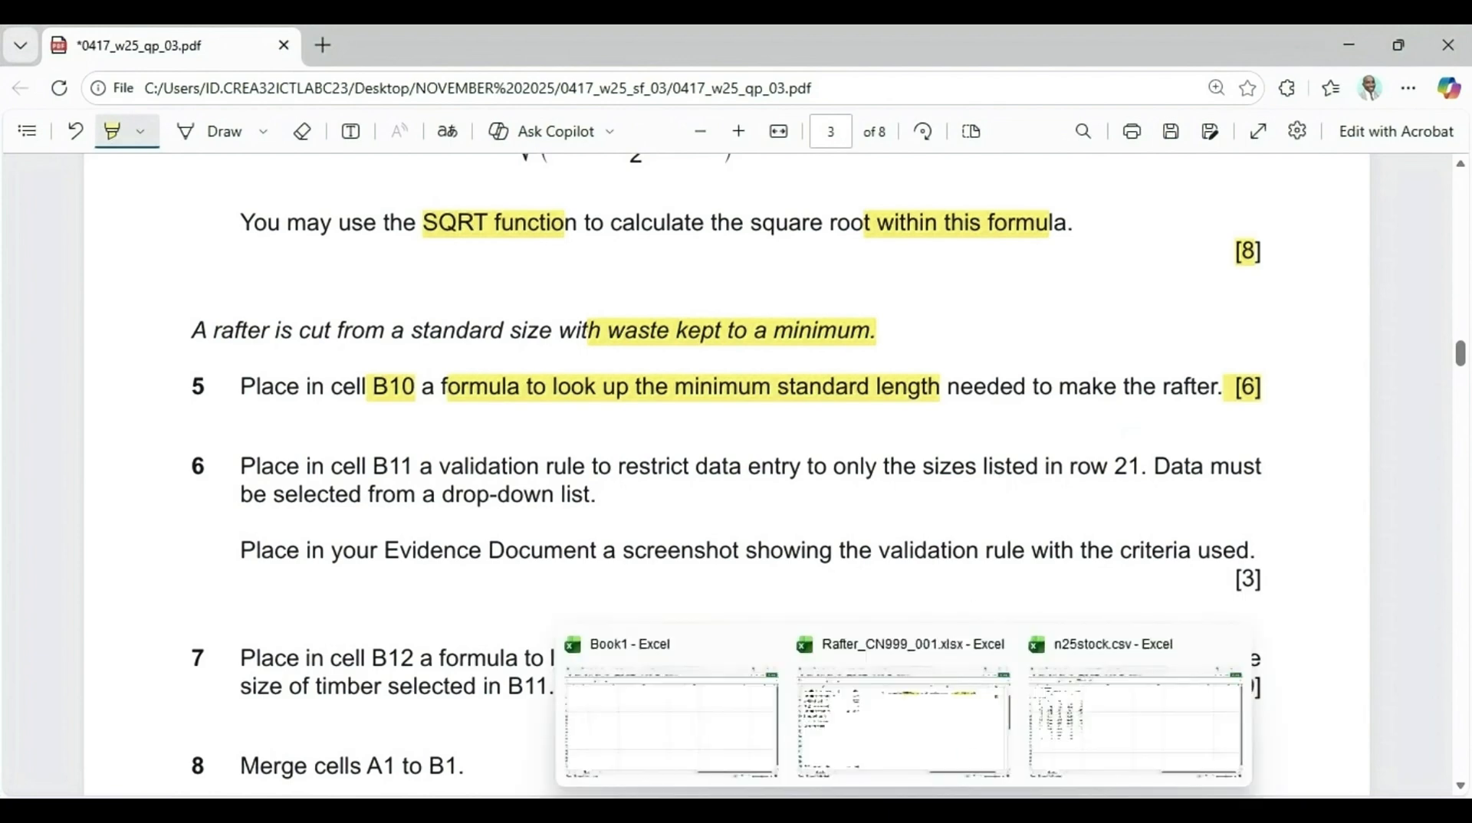
# Examine the rafter-length formula in B9 and the standard length and cost table below it
pyautogui.click(911, 724)
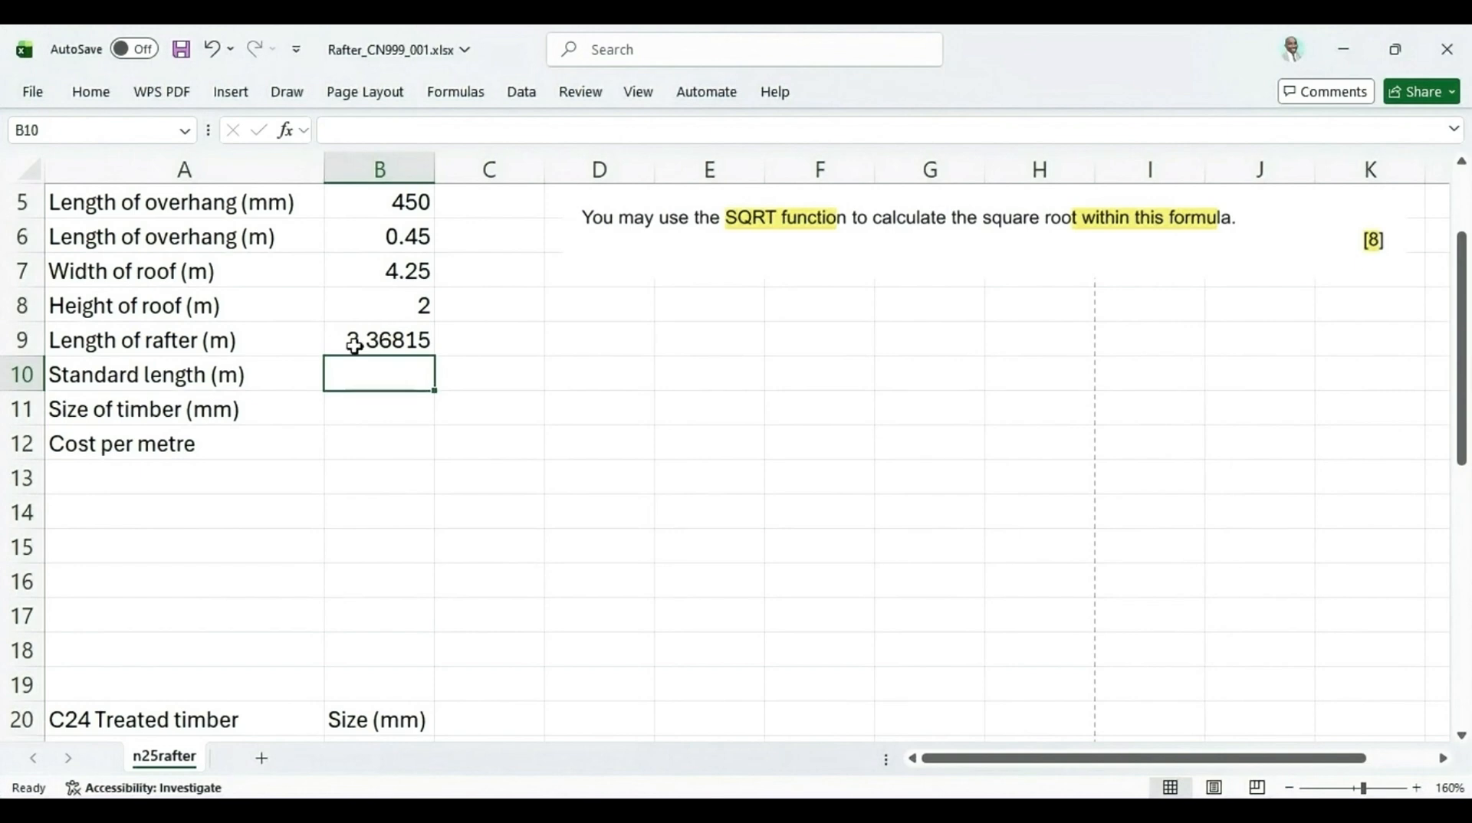
pyautogui.click(408, 342)
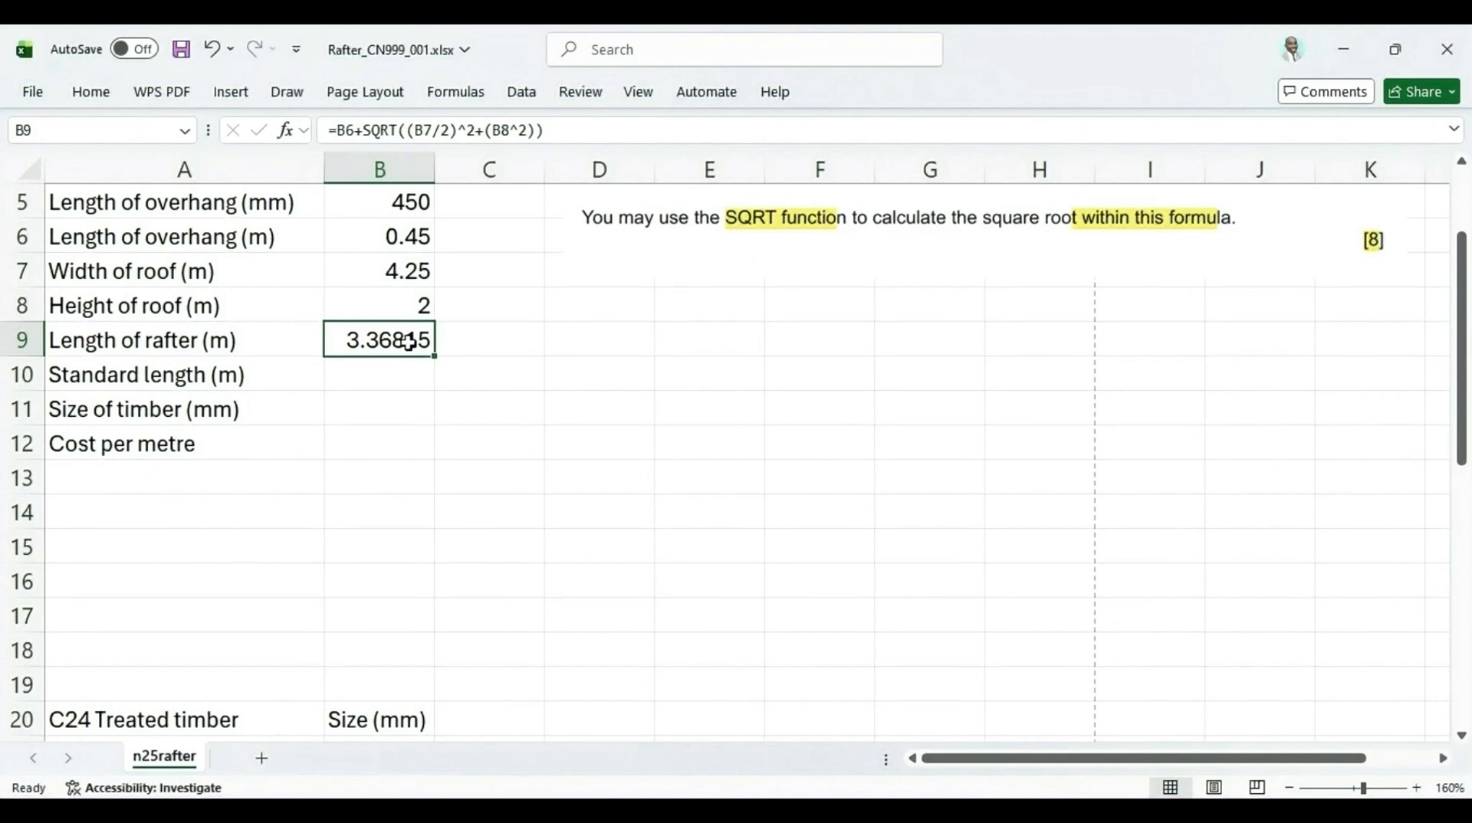
pyautogui.scroll(-2, 407, 342)
pyautogui.scroll(-2, 260, 613)
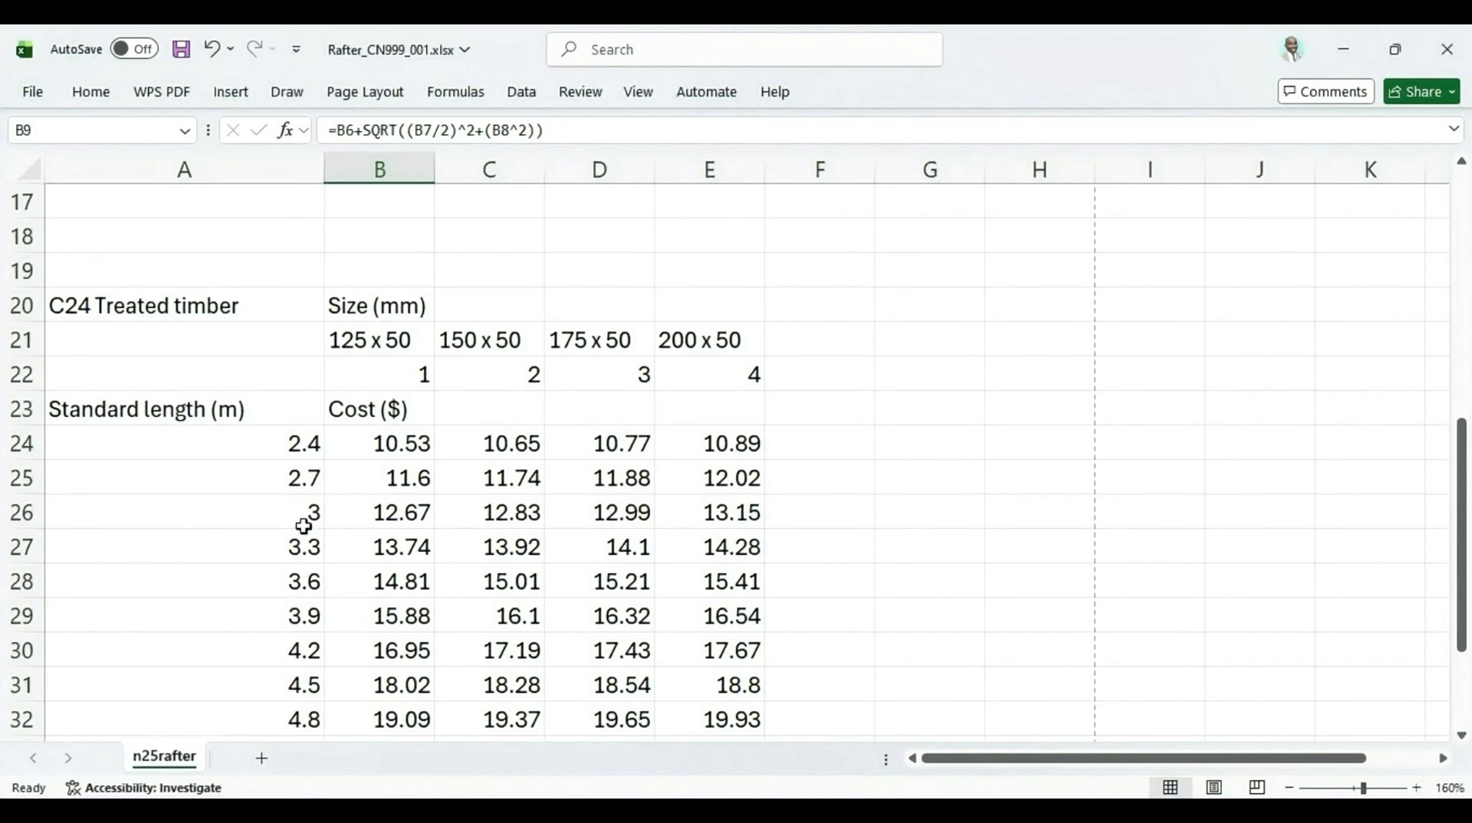
pyautogui.click(720, 660)
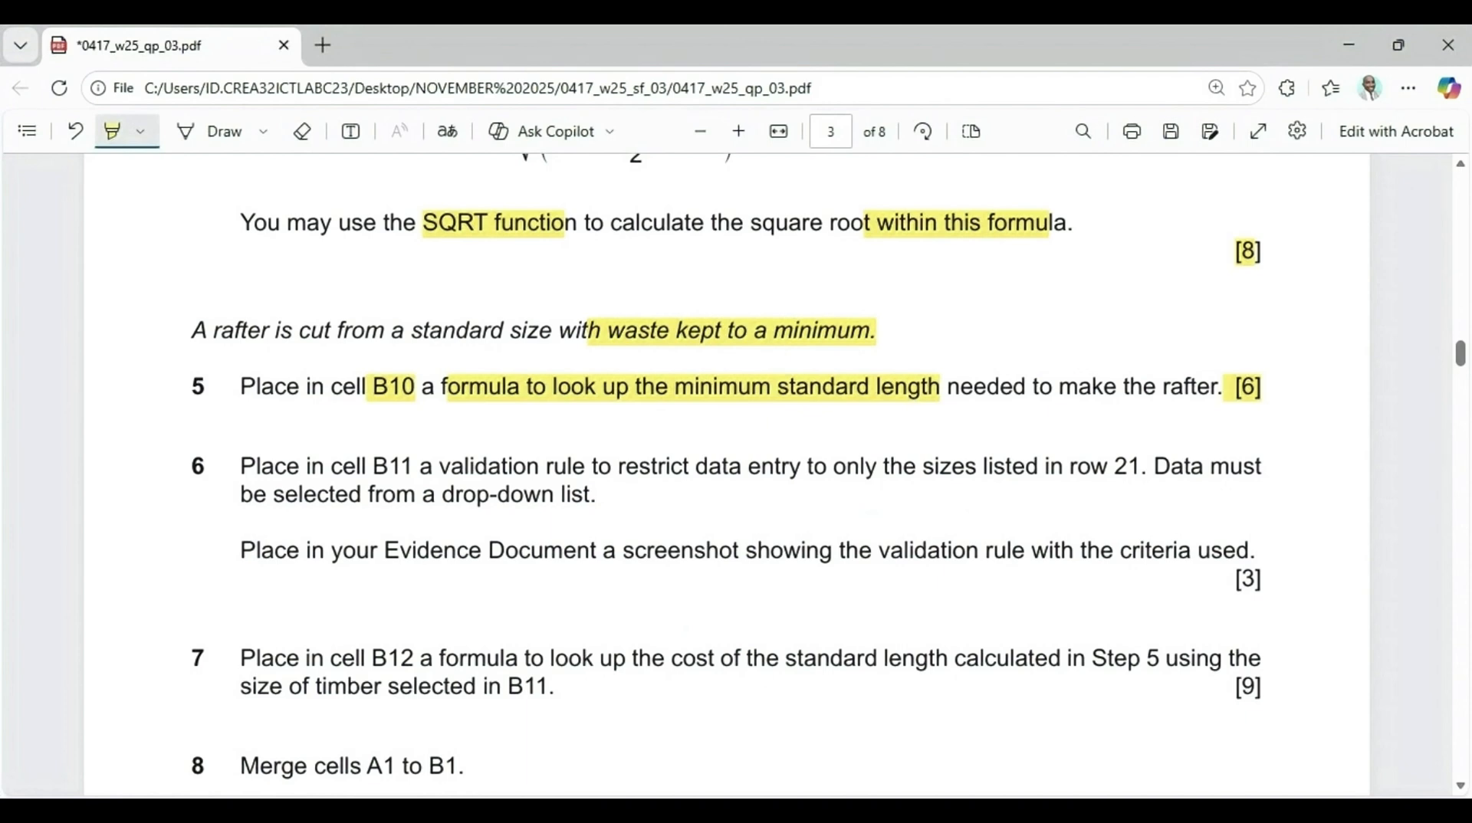
pyautogui.hotkey('alt', 'Tab')
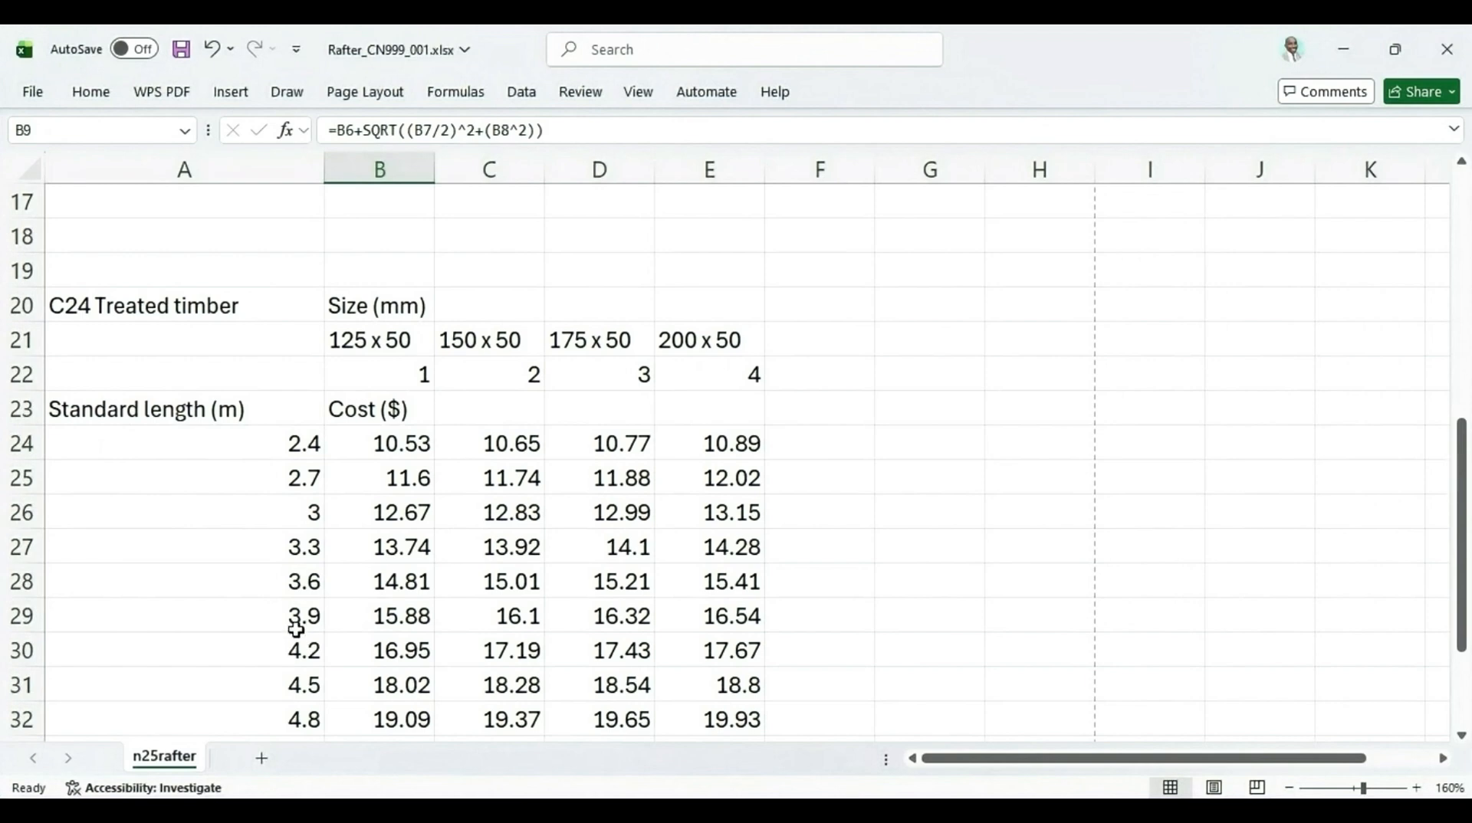
pyautogui.click(304, 655)
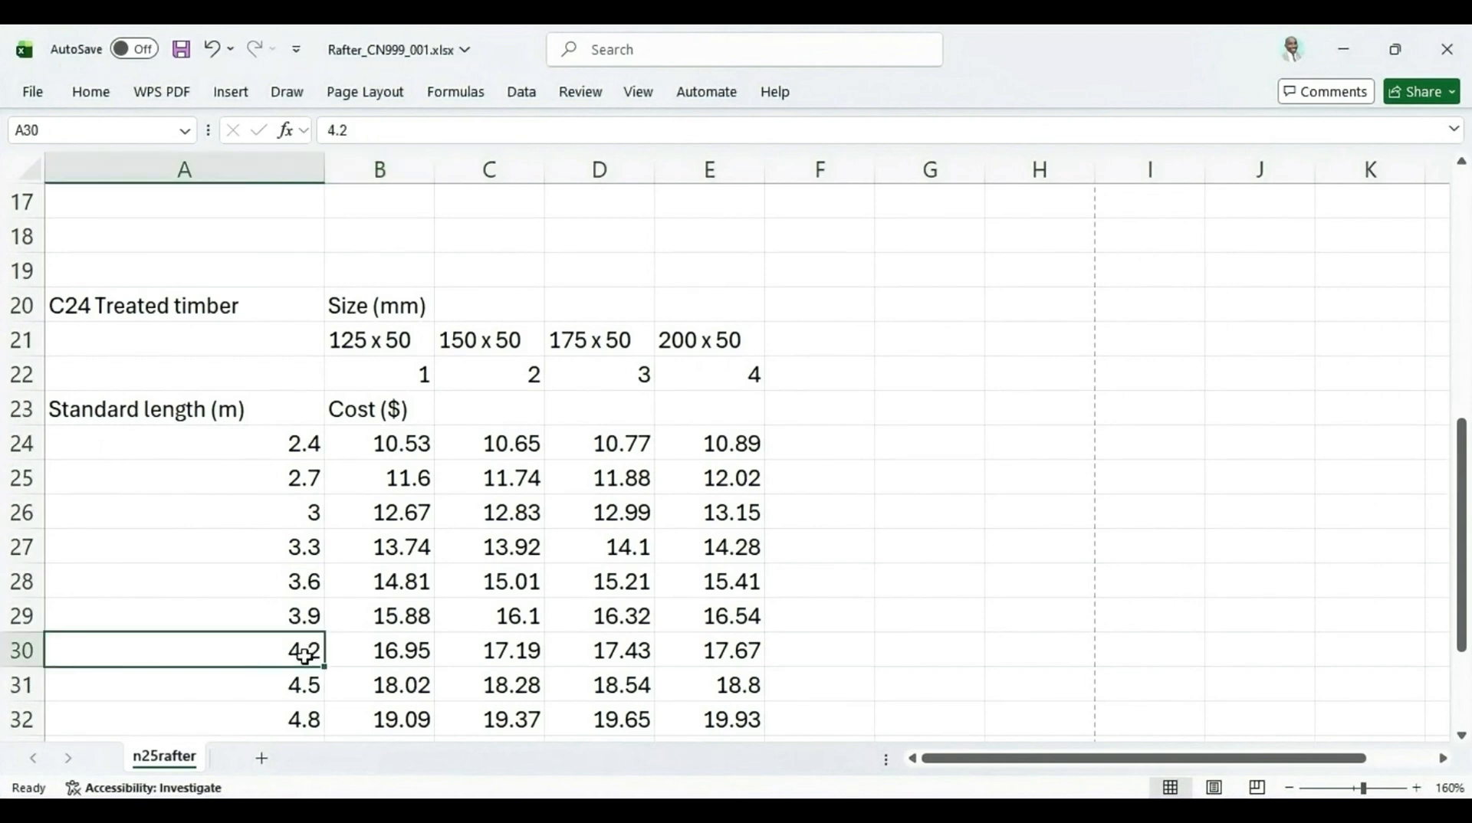
pyautogui.click(289, 584)
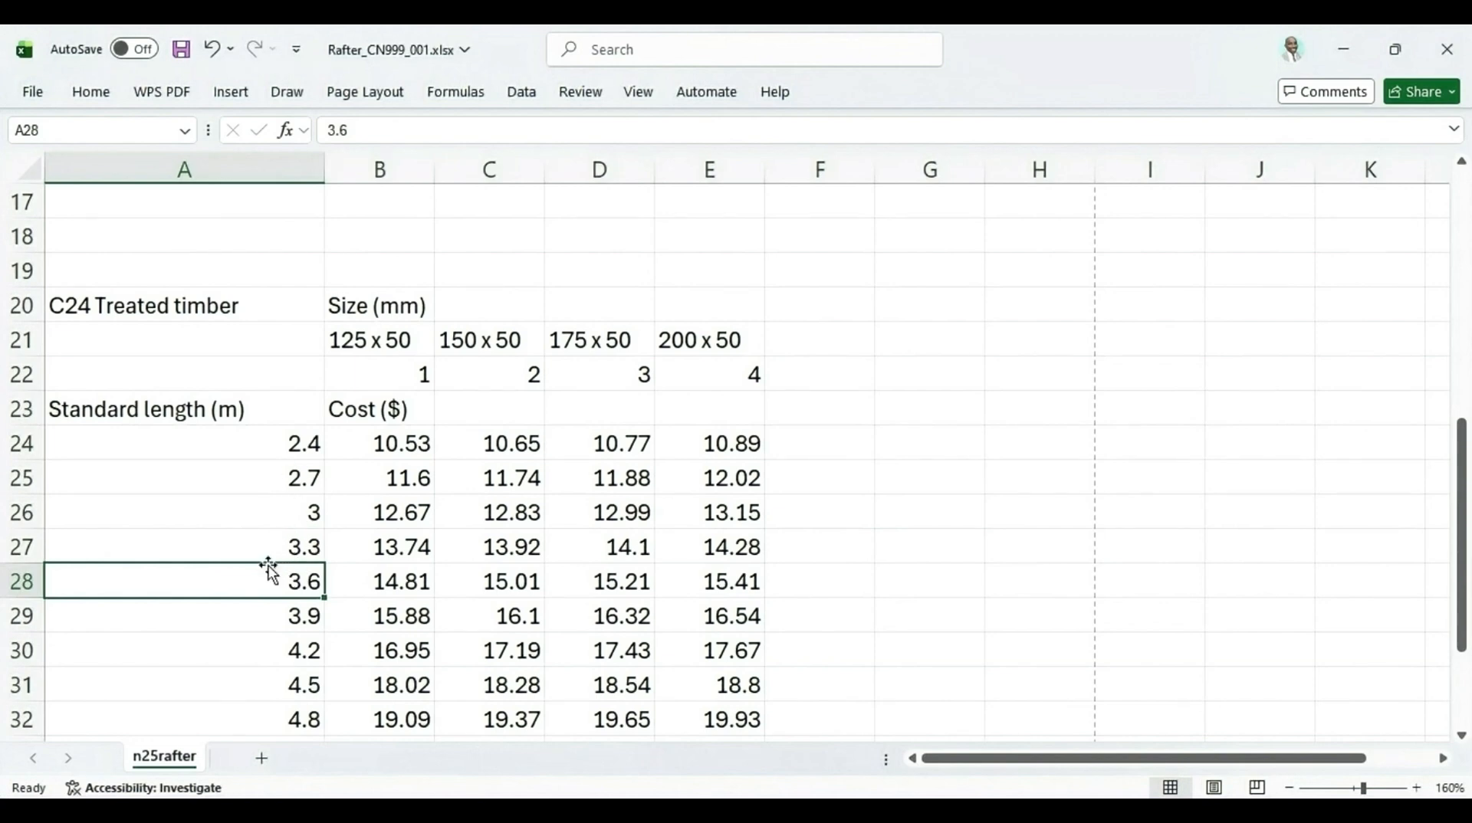
pyautogui.click(302, 659)
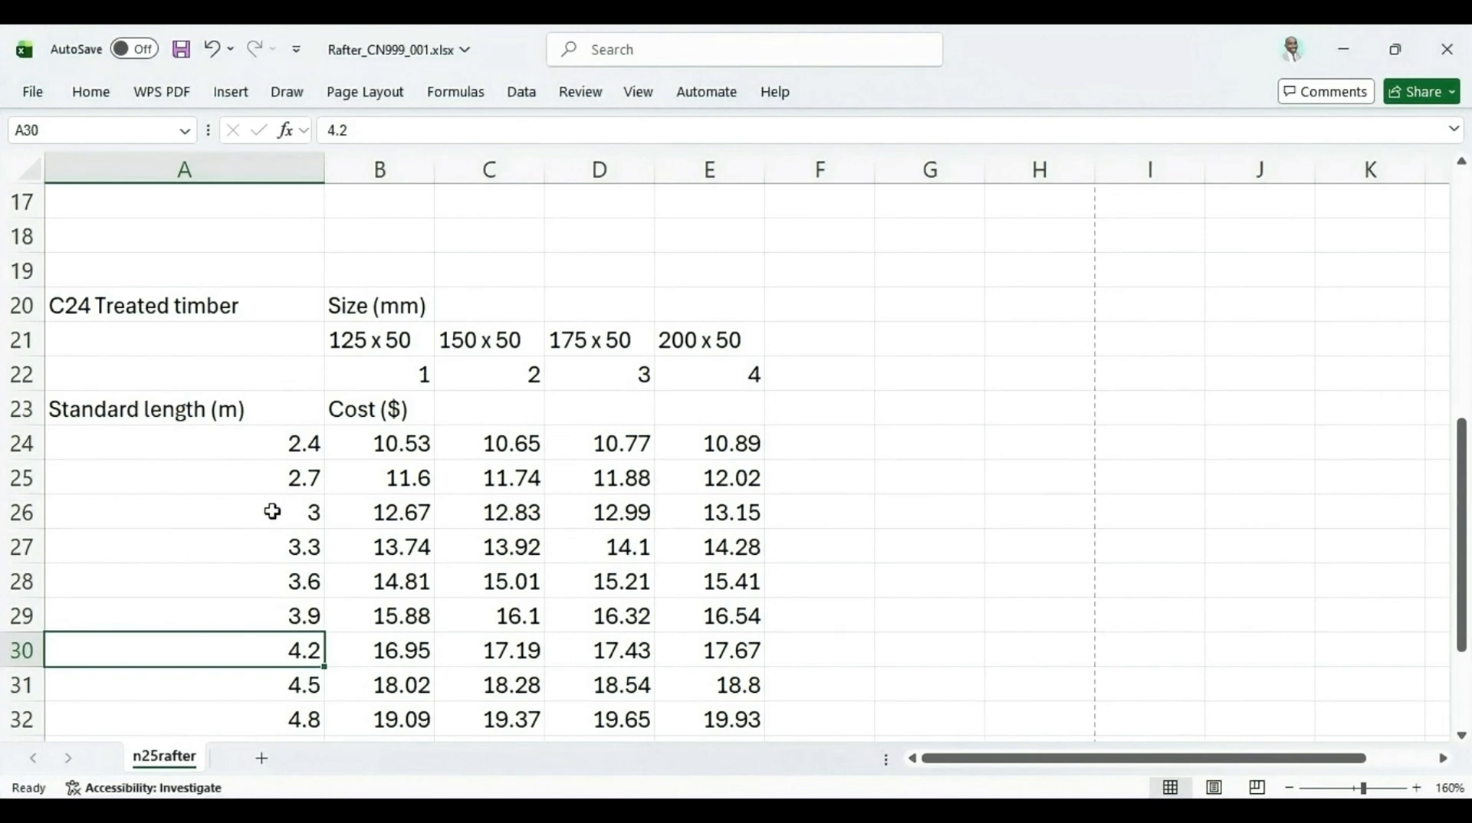
pyautogui.scroll(1, 272, 511)
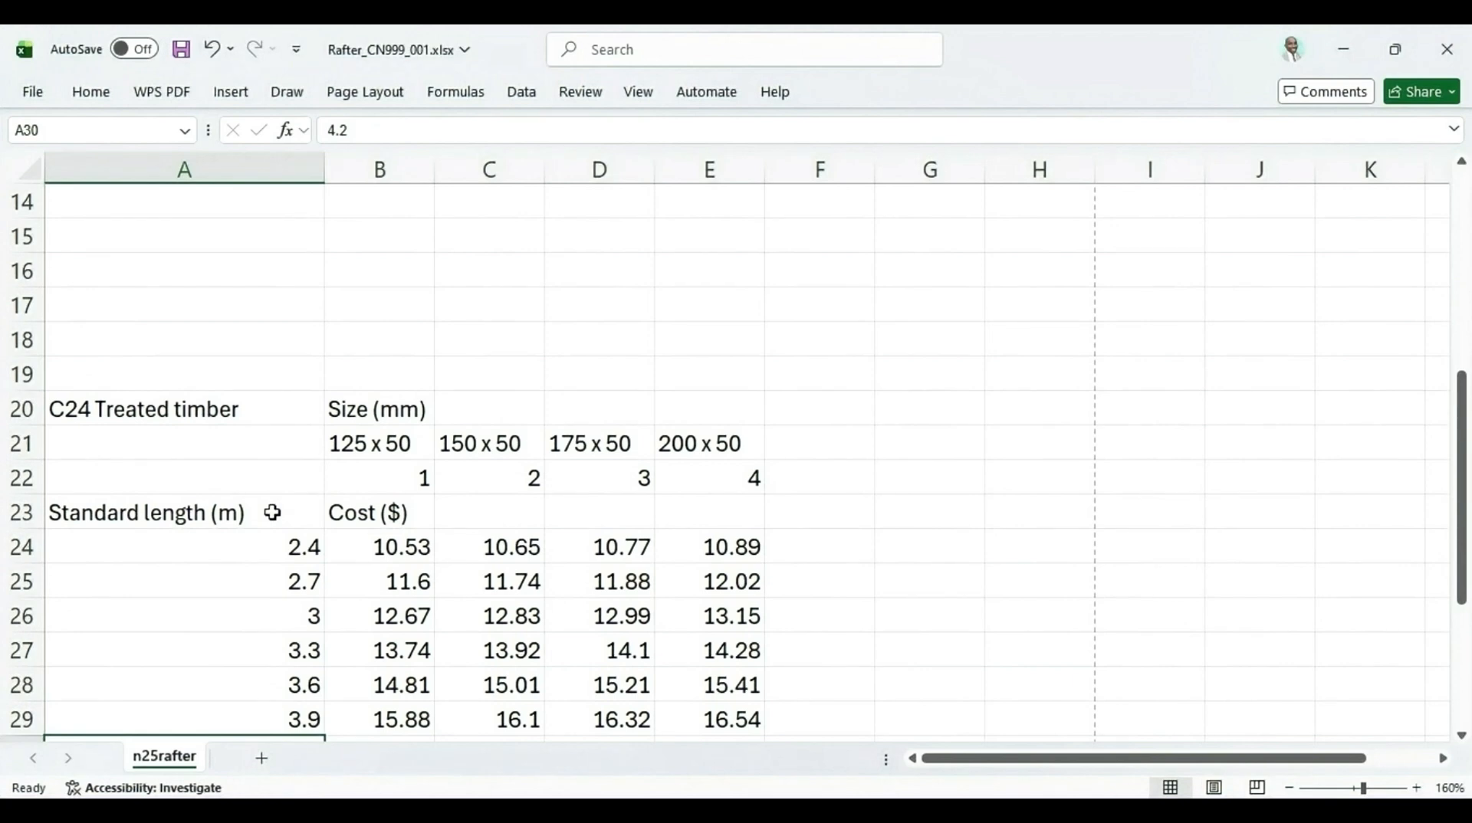
pyautogui.scroll(2, 272, 512)
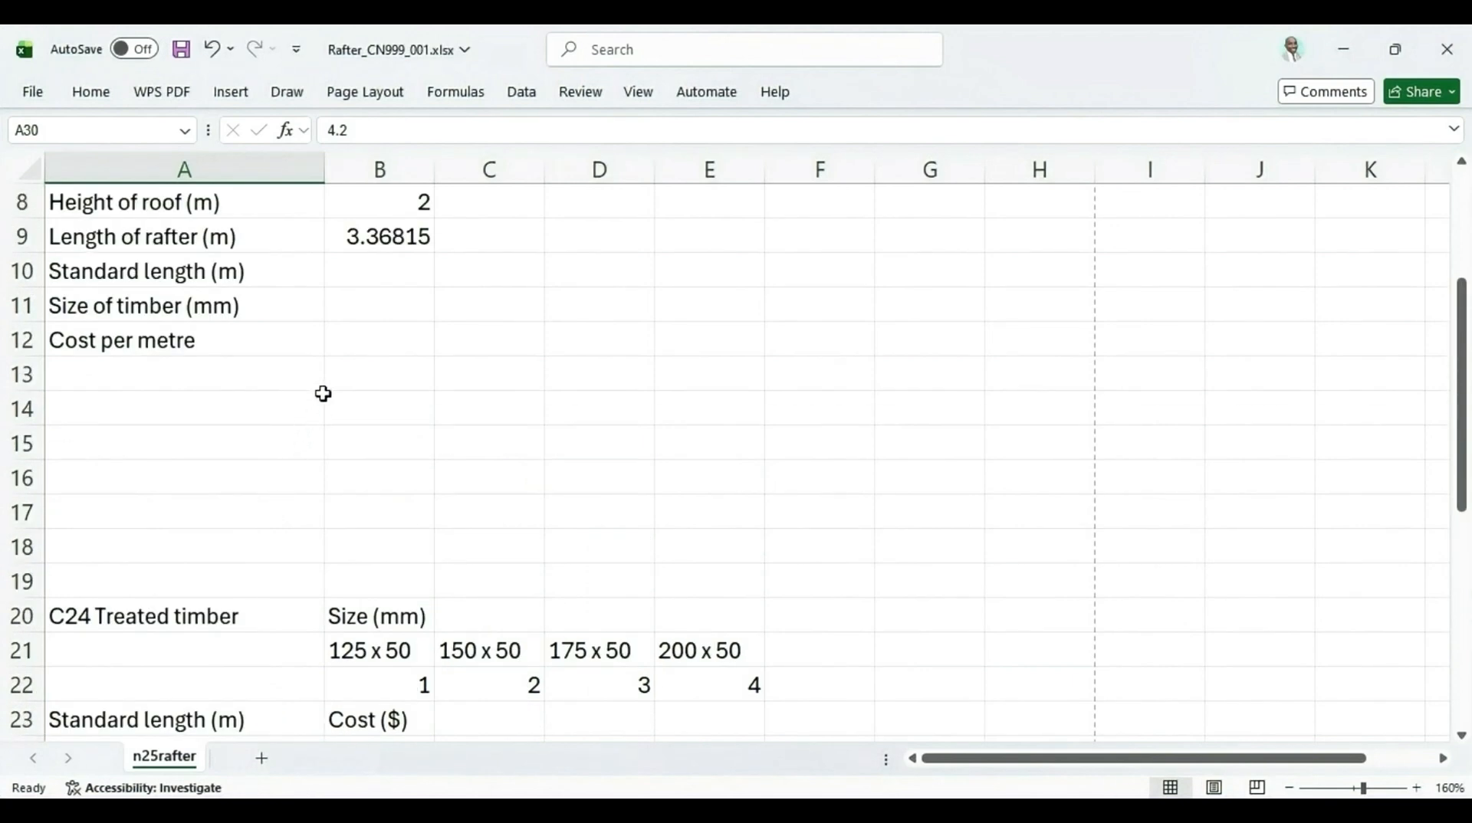
pyautogui.click(391, 283)
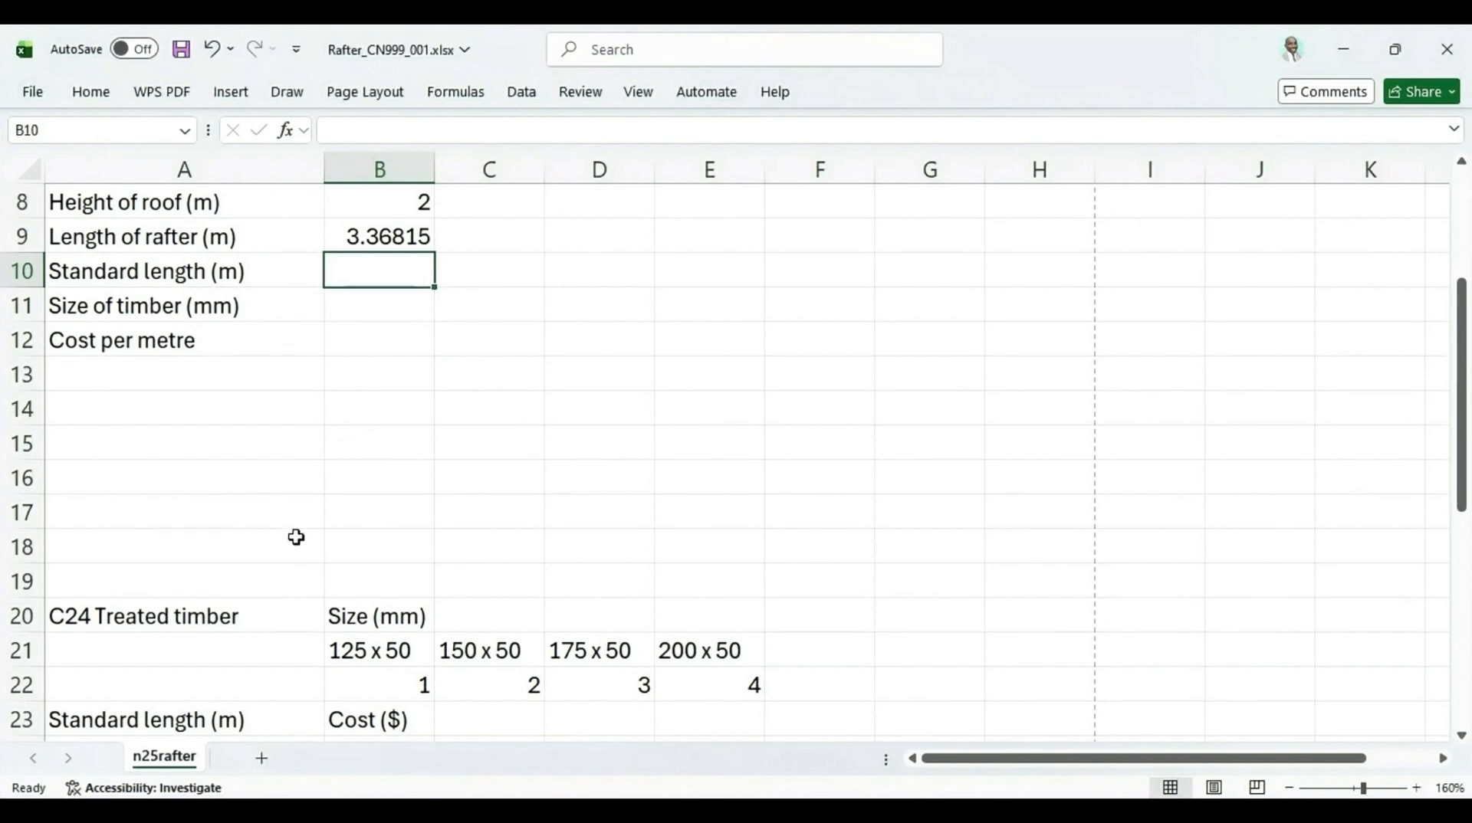
pyautogui.scroll(-2, 296, 537)
pyautogui.scroll(-1, 289, 592)
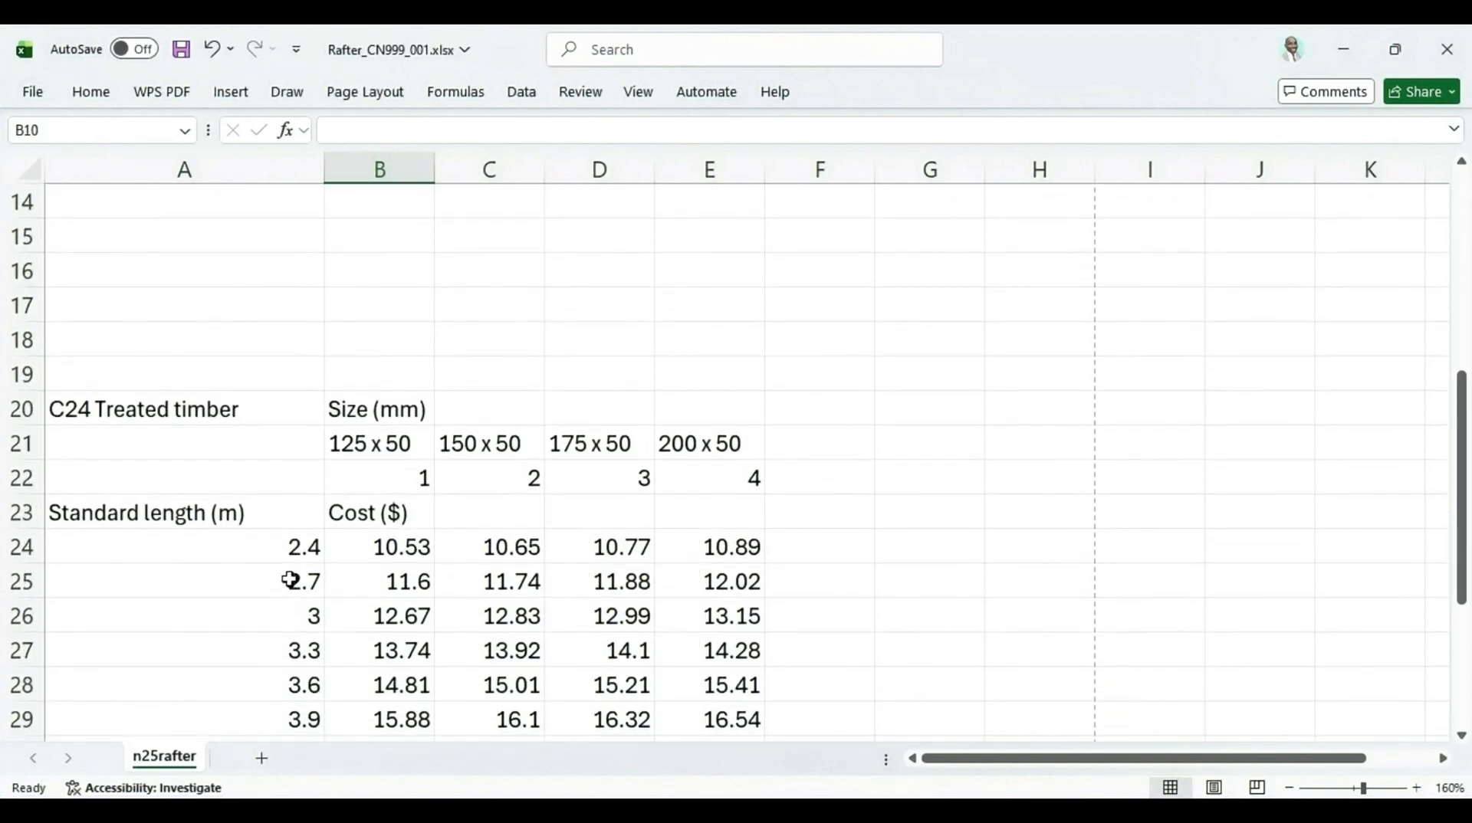
pyautogui.scroll(3, 289, 580)
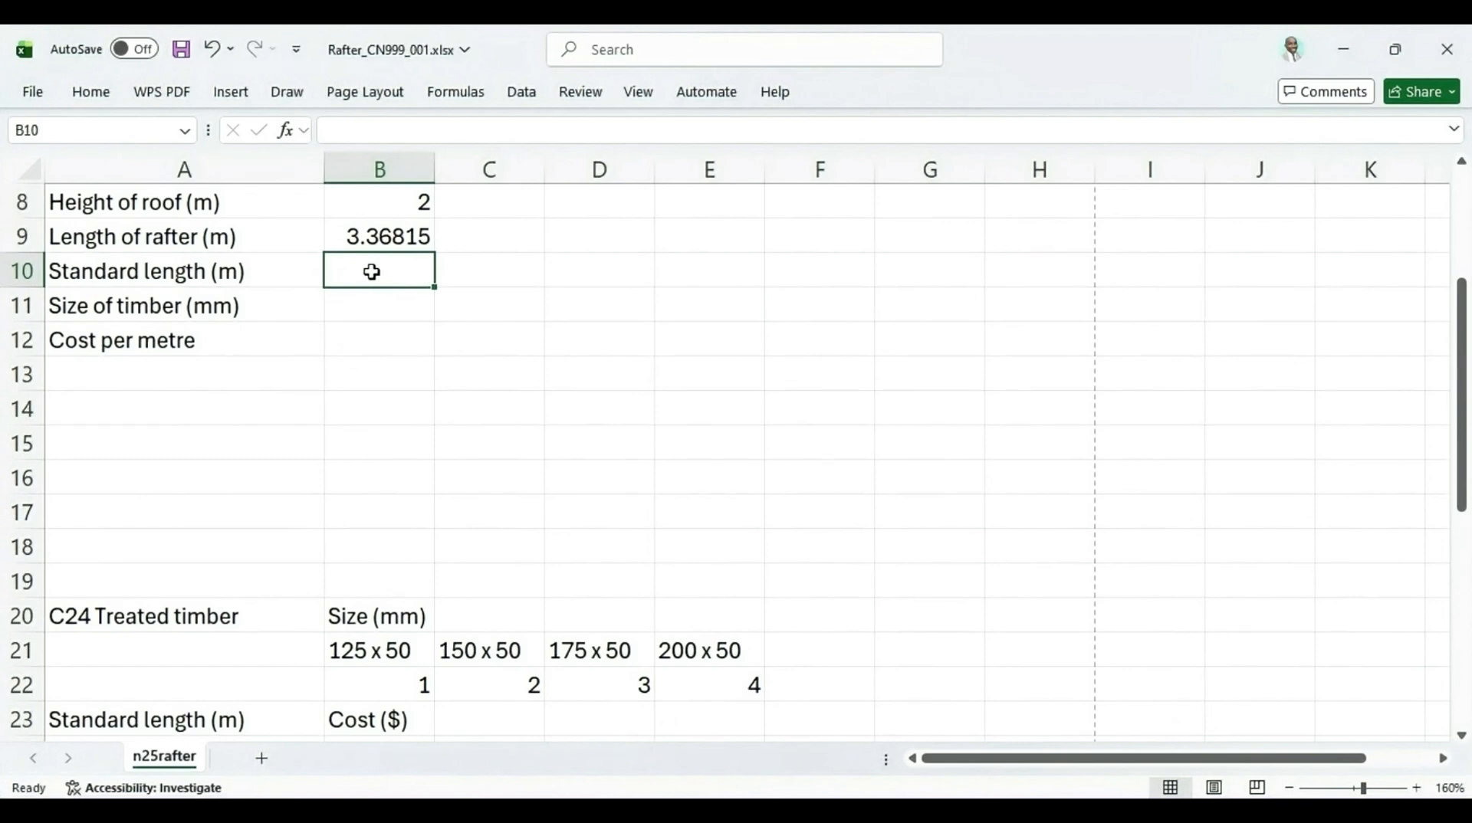
pyautogui.scroll(1, 372, 272)
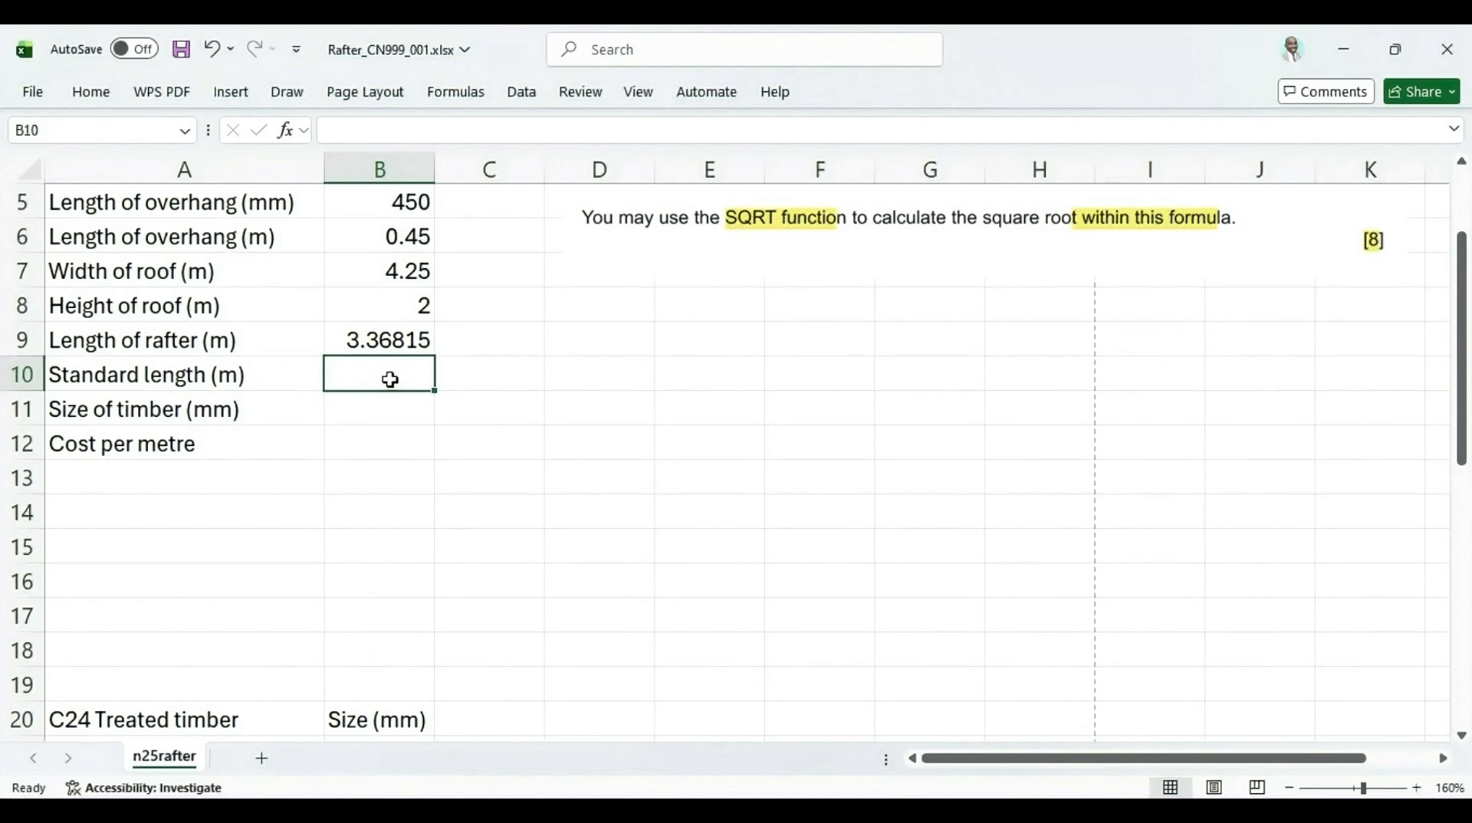
pyautogui.write(']=')
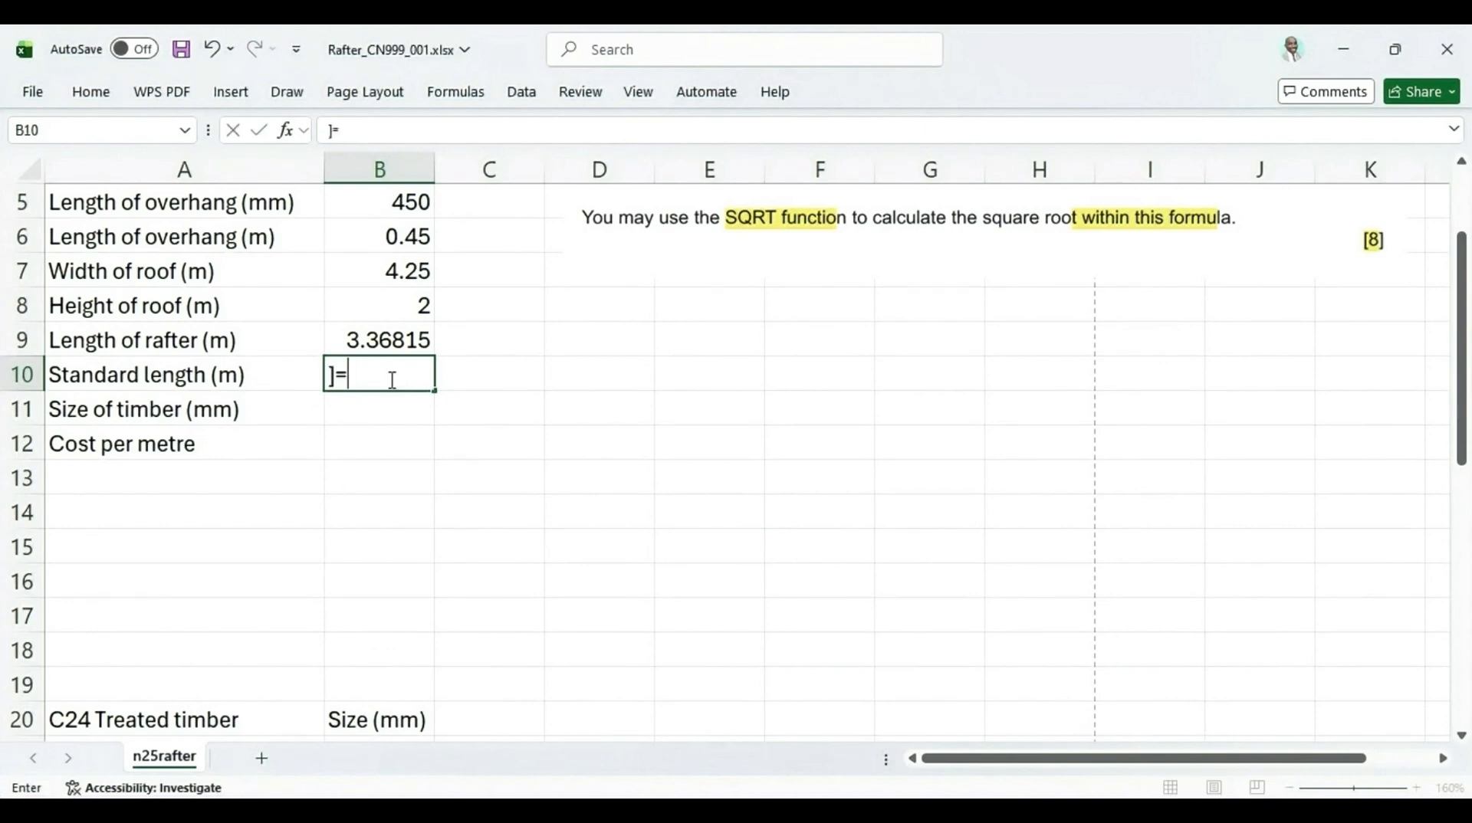
pyautogui.press('BackSpace')
pyautogui.press('BackSpace')
pyautogui.click(231, 92)
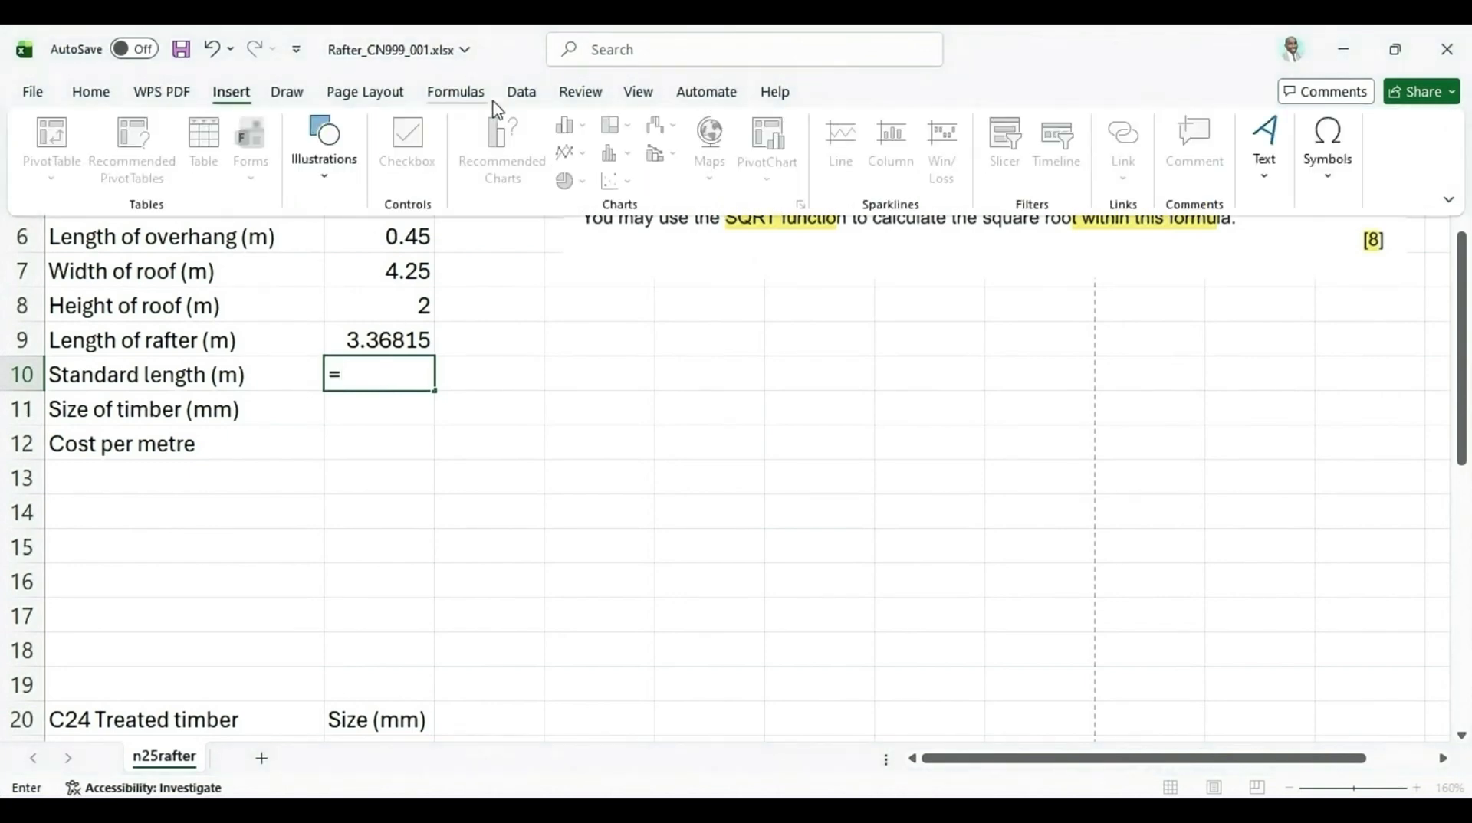
pyautogui.click(469, 97)
pyautogui.click(460, 188)
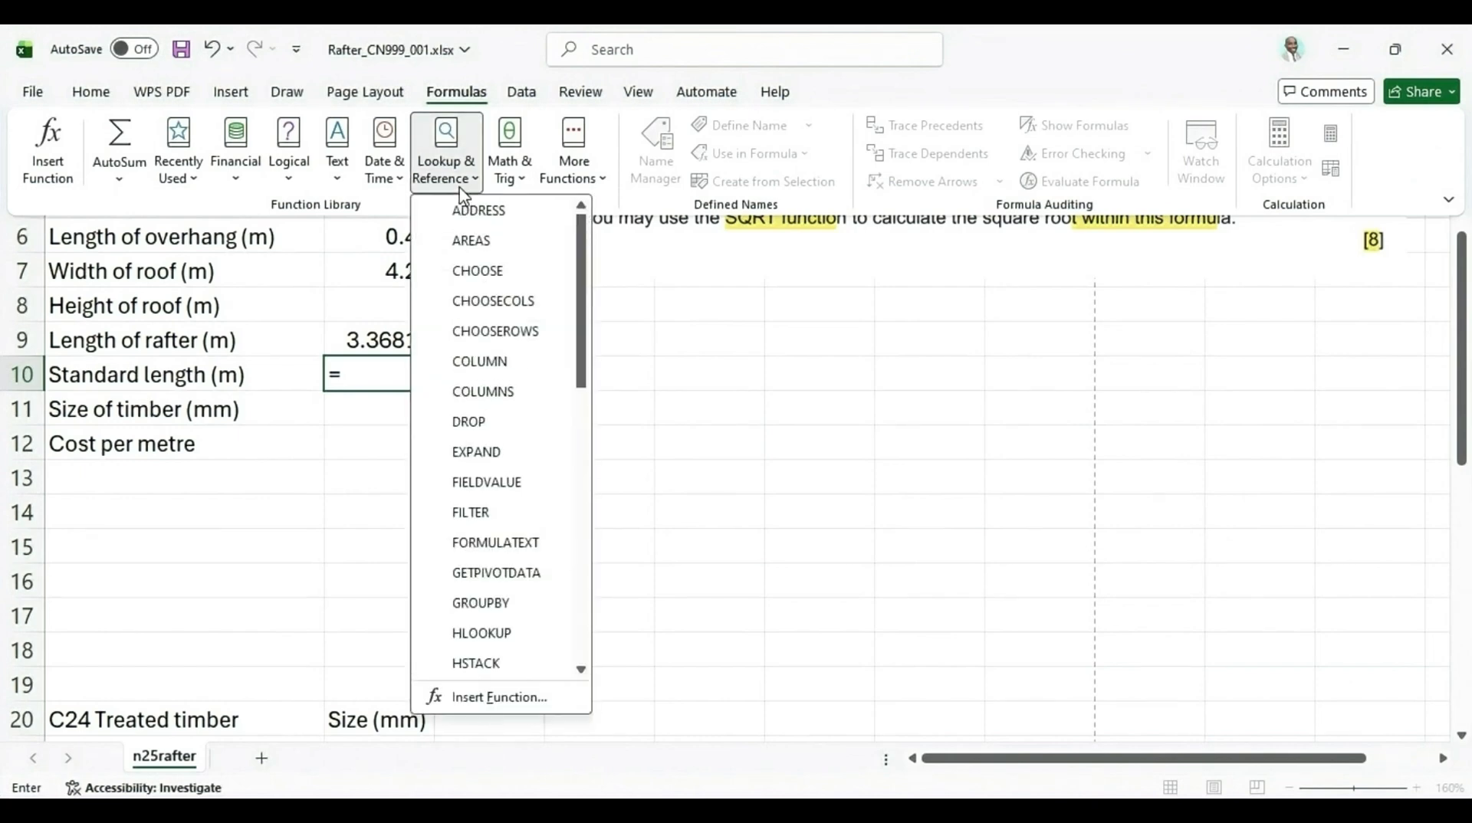
pyautogui.scroll(-8, 493, 469)
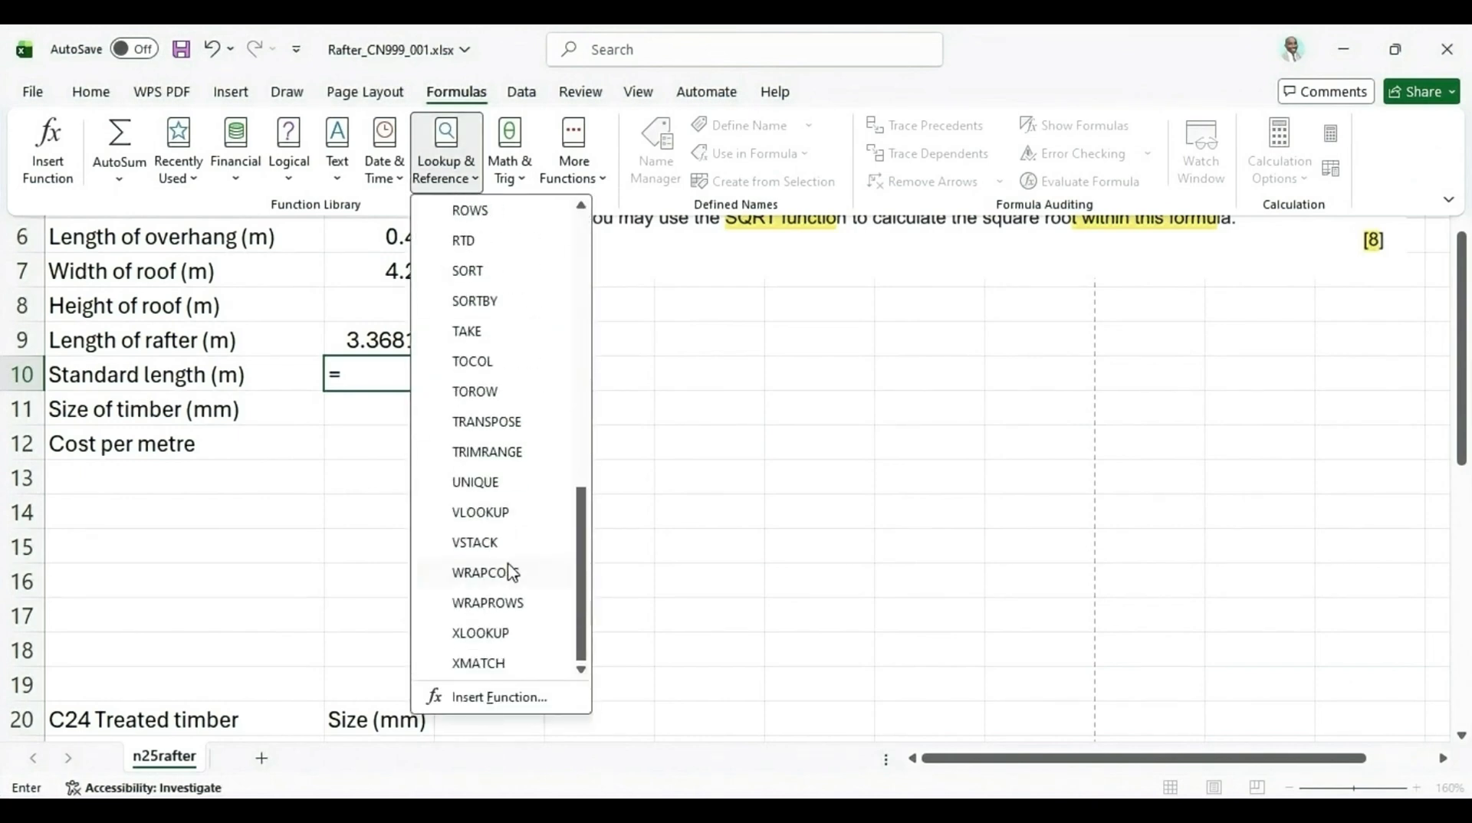
pyautogui.click(492, 633)
pyautogui.click(489, 621)
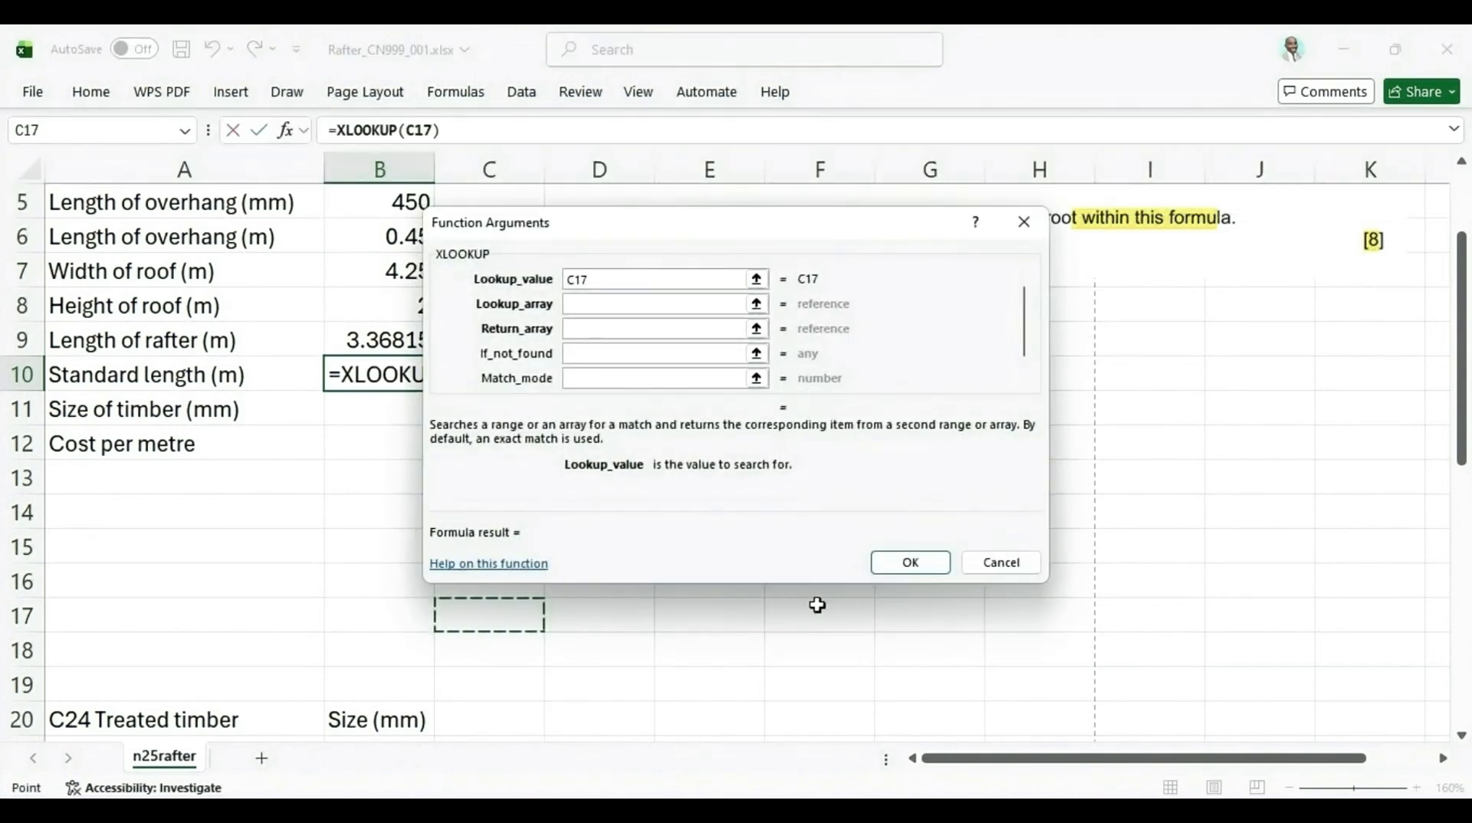
pyautogui.click(613, 286)
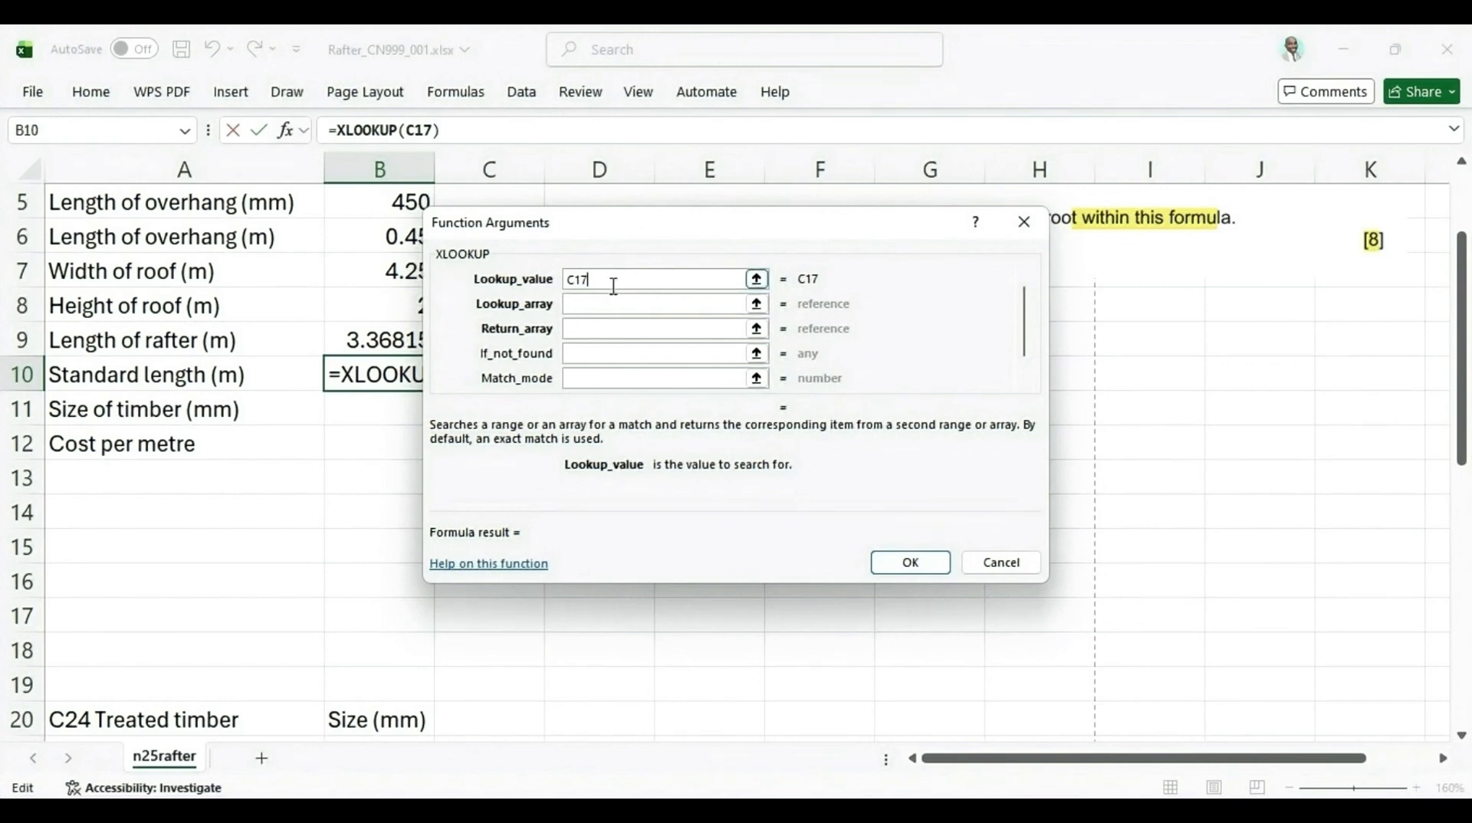
pyautogui.press('BackSpace')
pyautogui.press('BackSpace')
pyautogui.press('BackSpace')
pyautogui.click(600, 352)
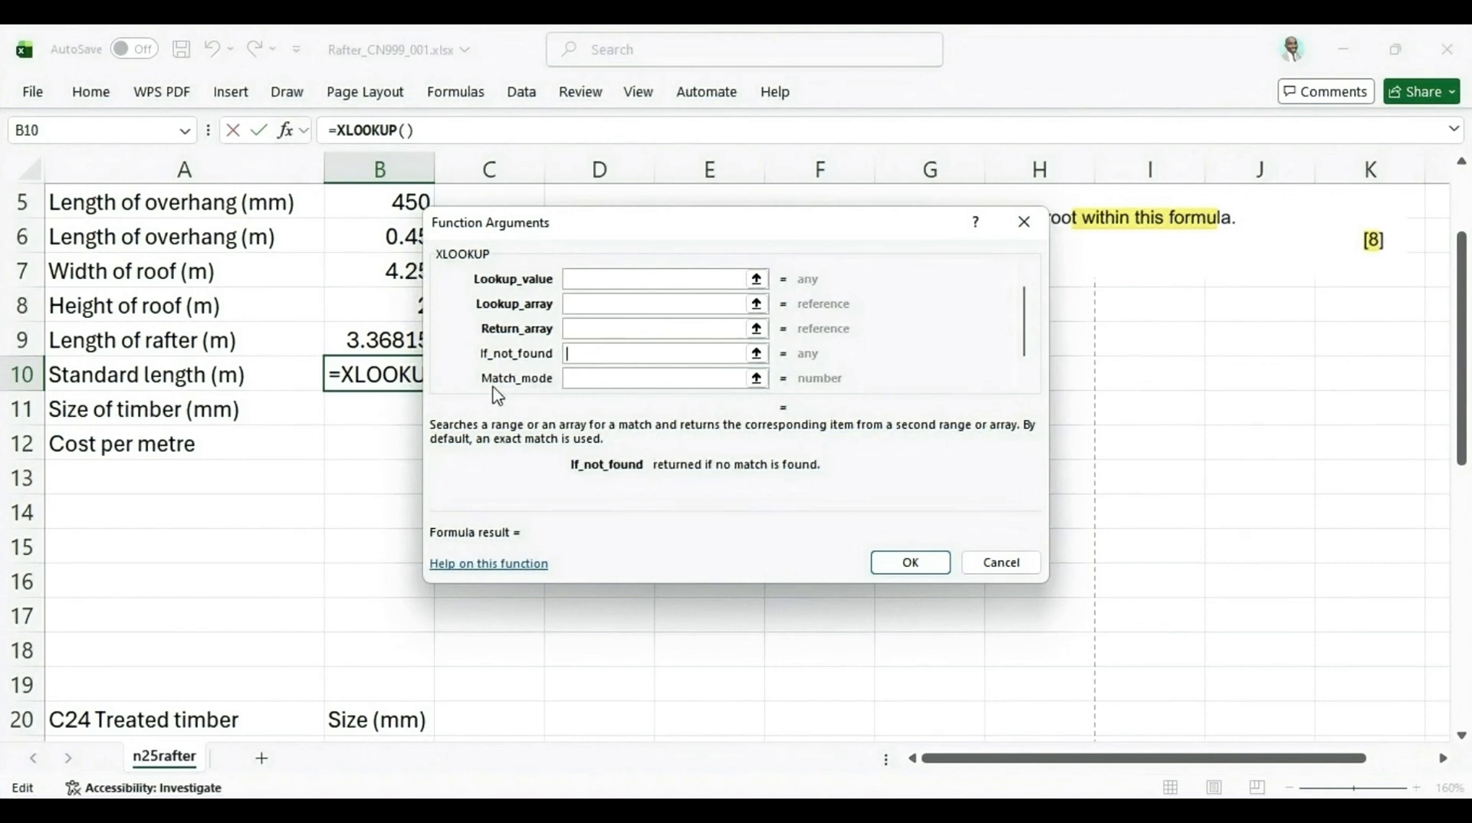
pyautogui.click(600, 379)
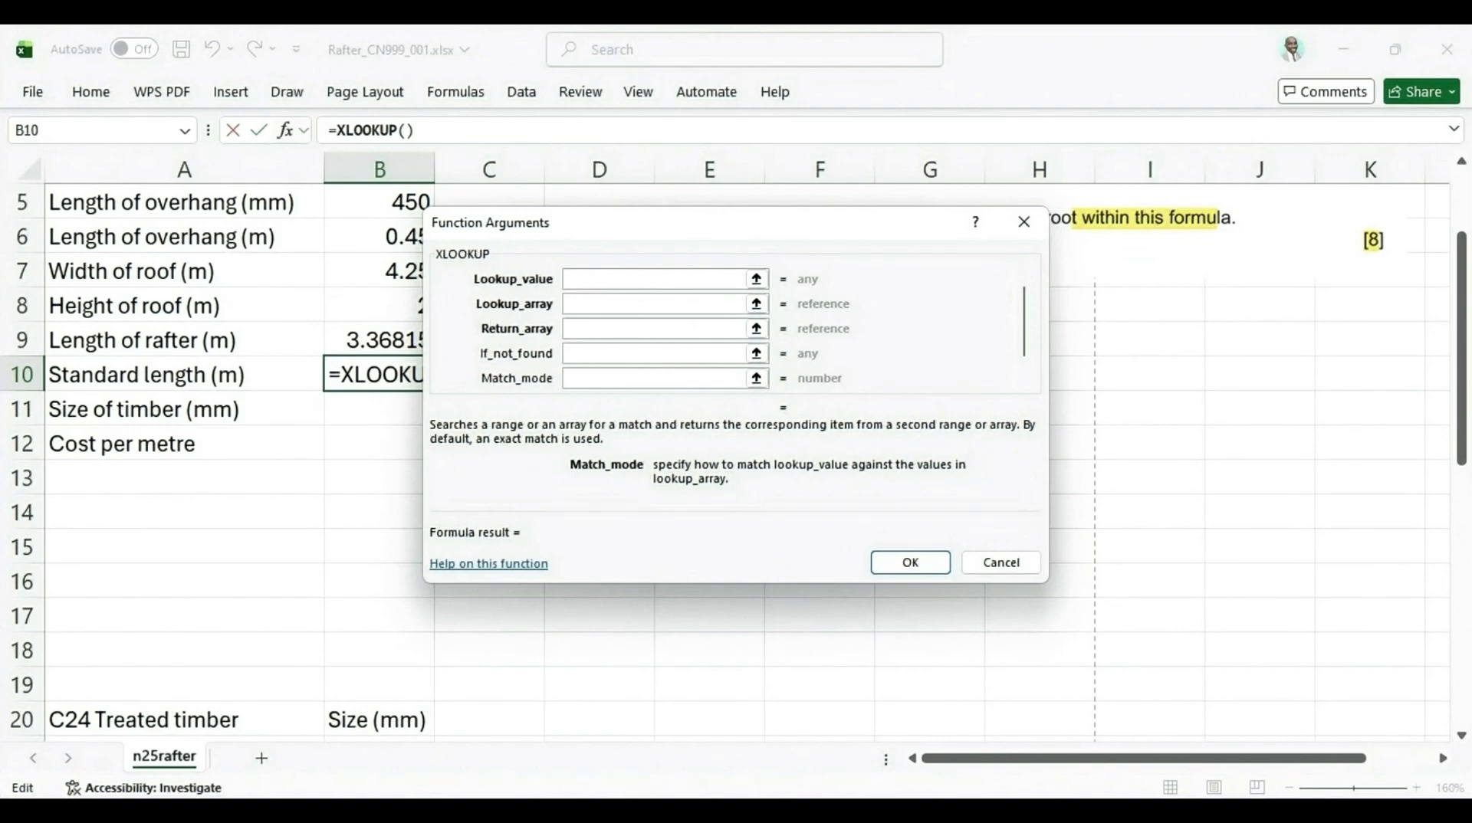
pyautogui.hotkey('alt', 'Tab')
pyautogui.hotkey('alt', 'Tab')
pyautogui.click(1000, 564)
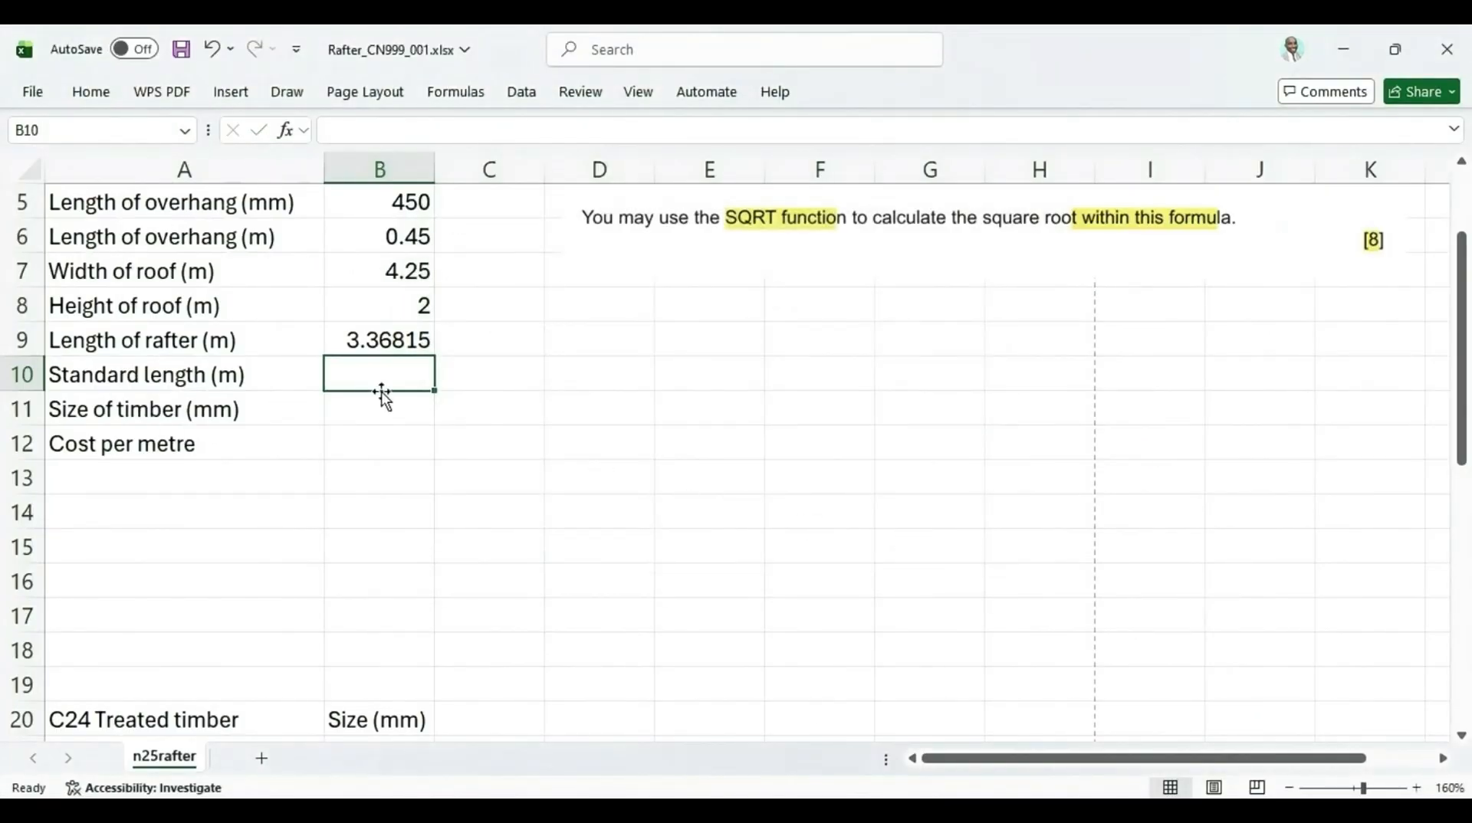
# Start an XLOOKUP formula in B10 with the rafter length in B9 as the lookup value
pyautogui.write('=x')
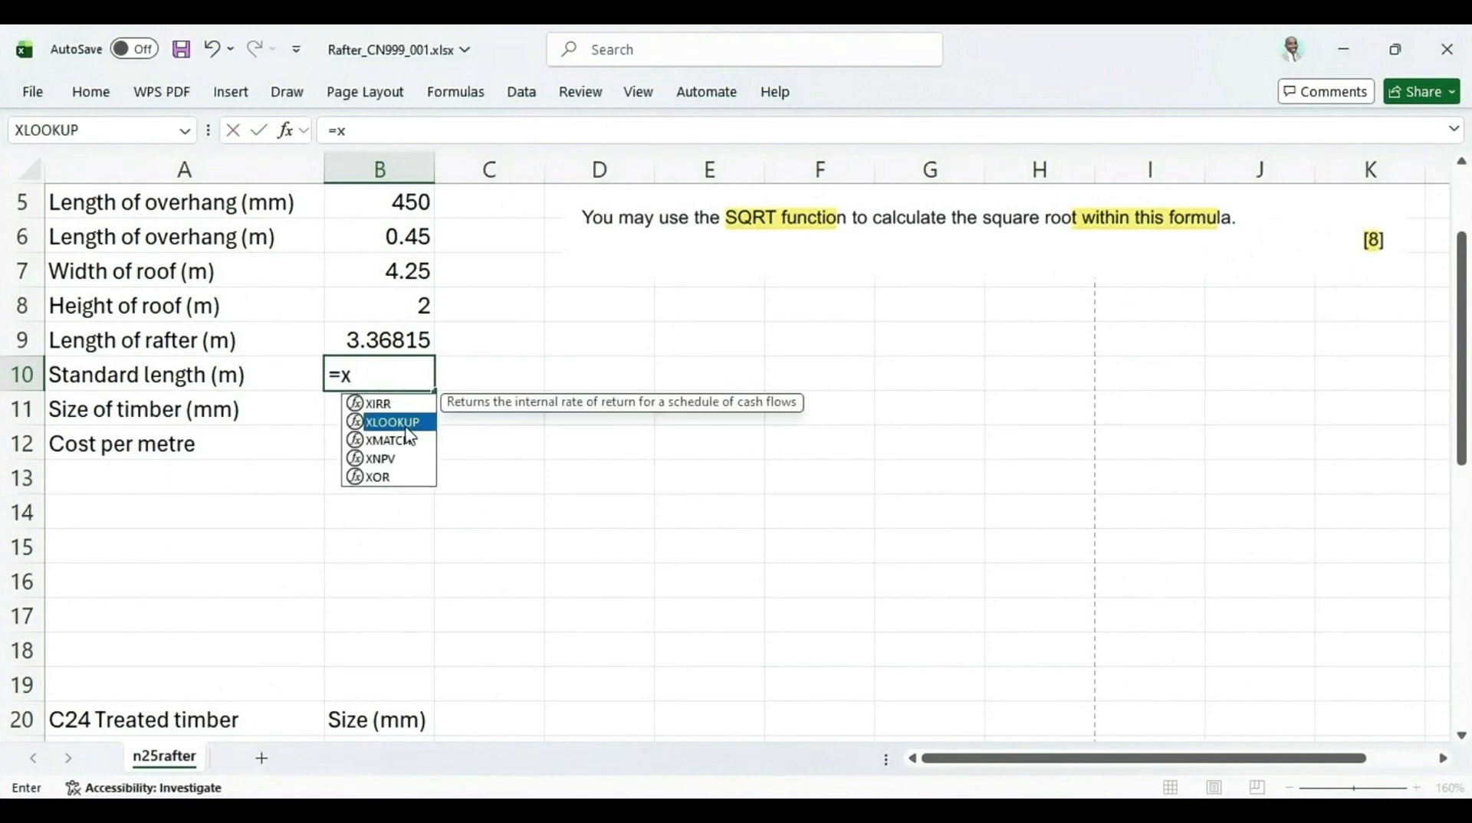
pyautogui.doubleClick(426, 422)
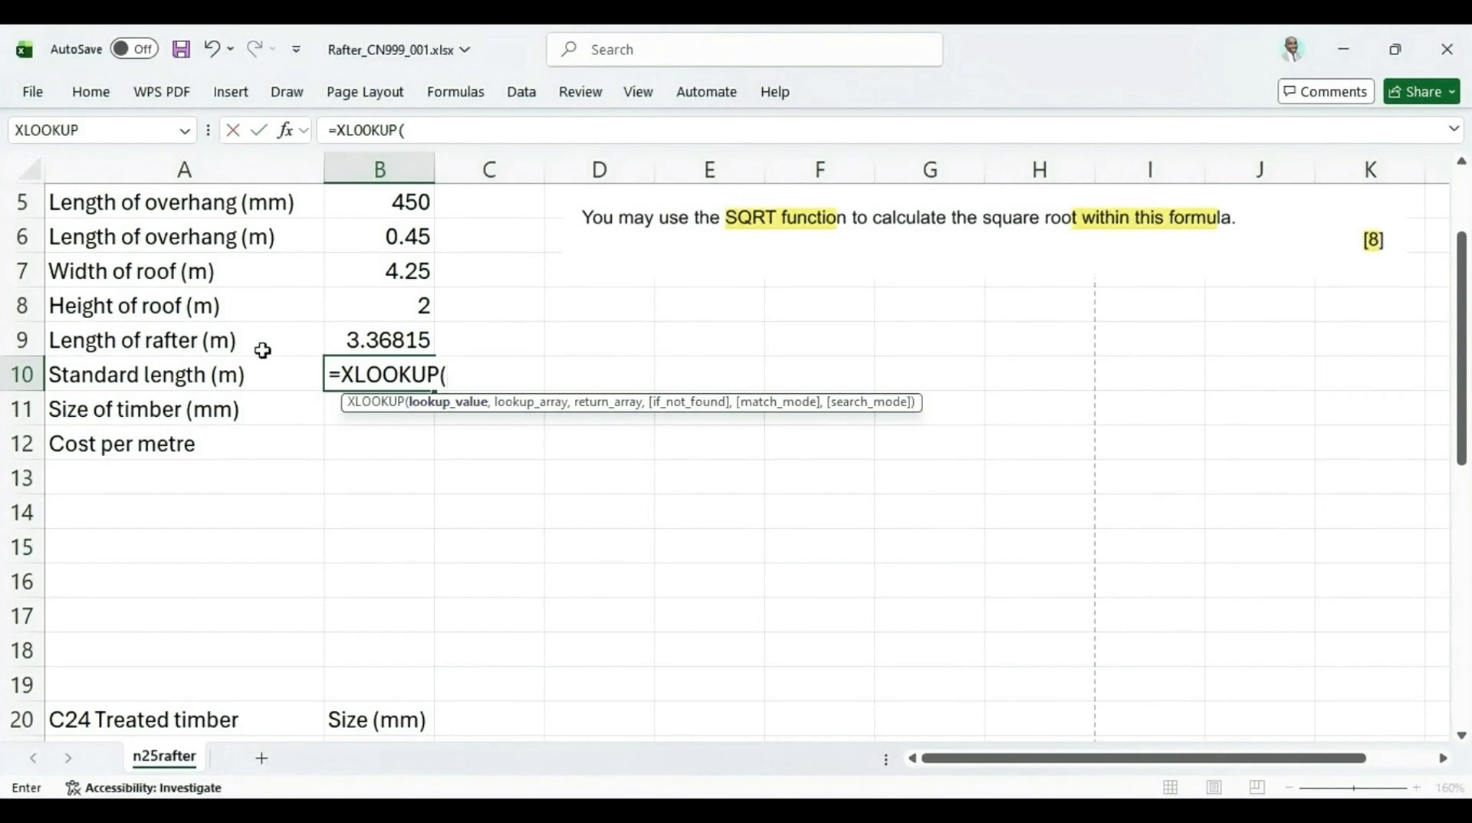
pyautogui.click(371, 342)
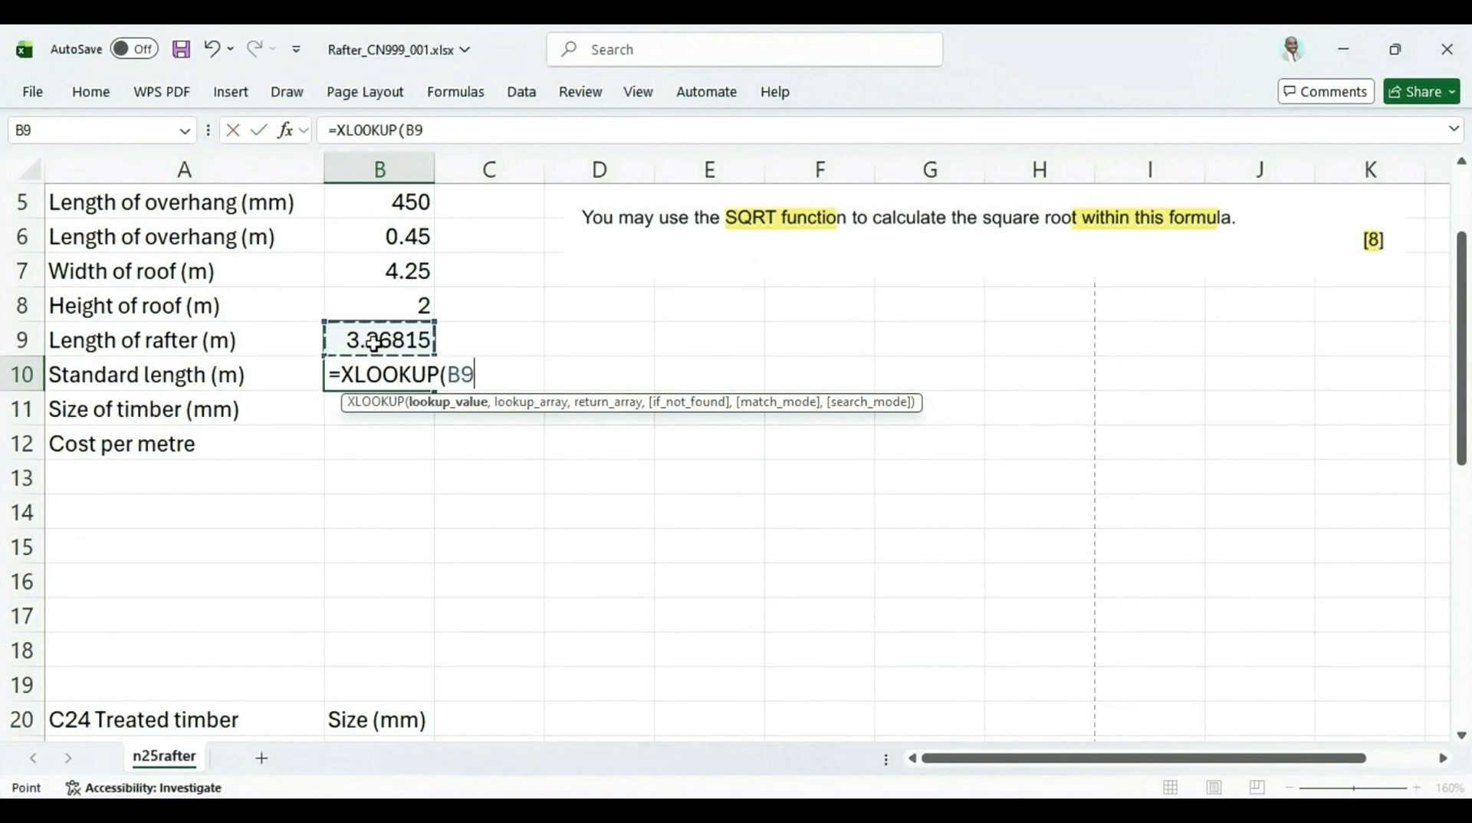
pyautogui.write(',')
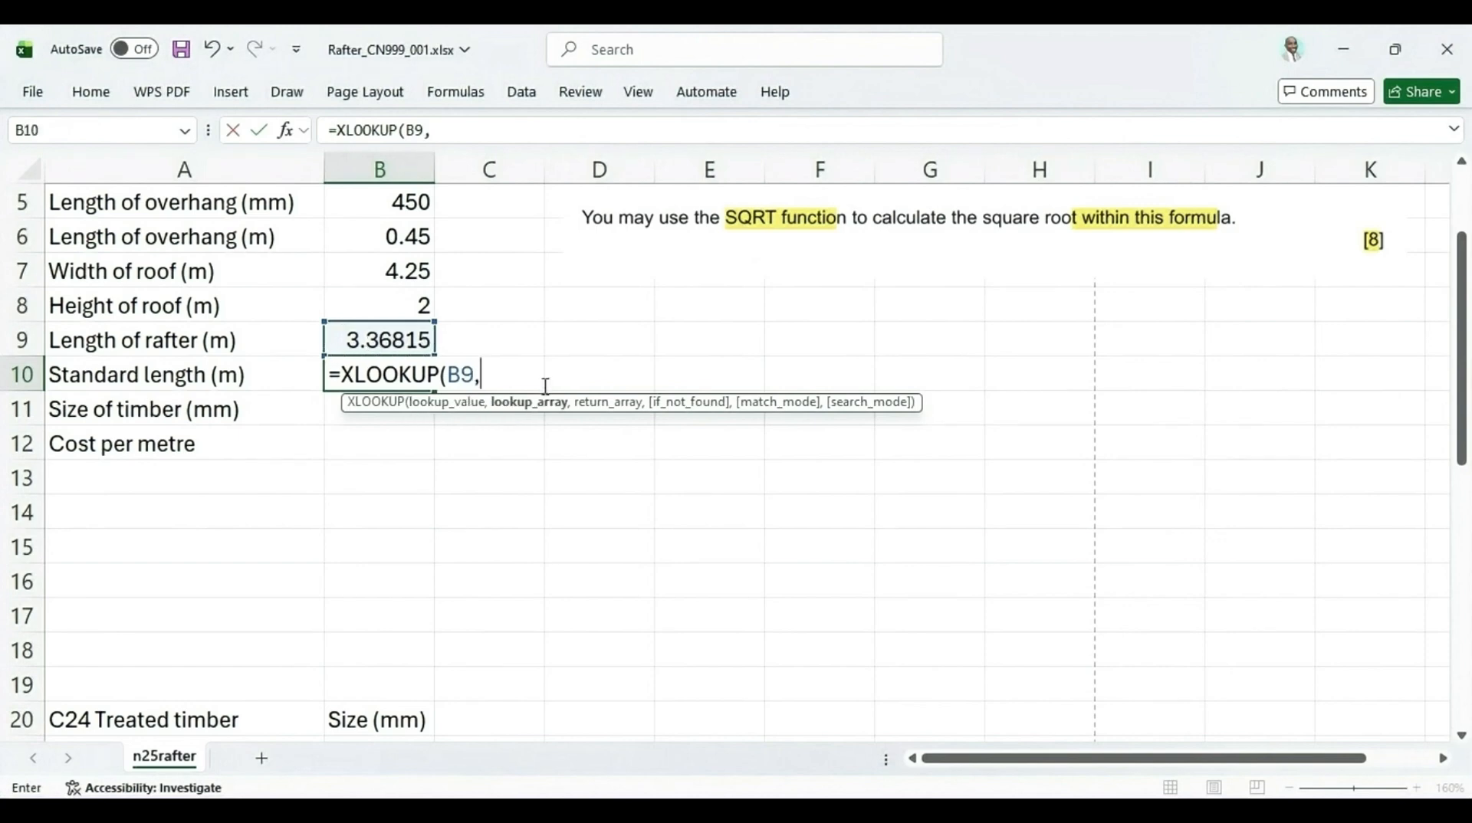
# Add the standard lengths A24:A36 as the XLOOKUP lookup array
pyautogui.scroll(-3, 421, 463)
pyautogui.scroll(-2, 249, 589)
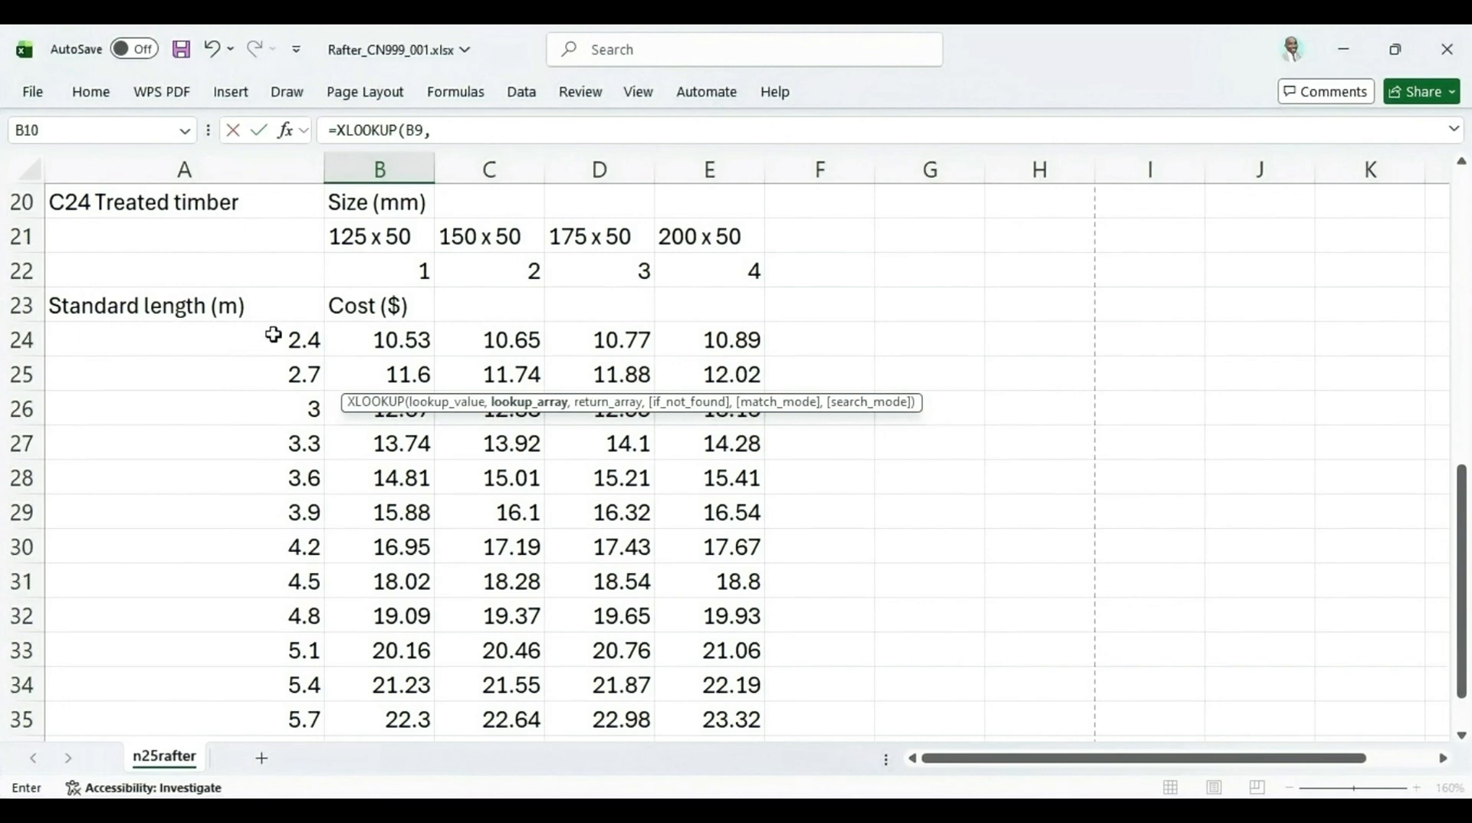
pyautogui.moveTo(276, 338); pyautogui.dragTo(276, 680)
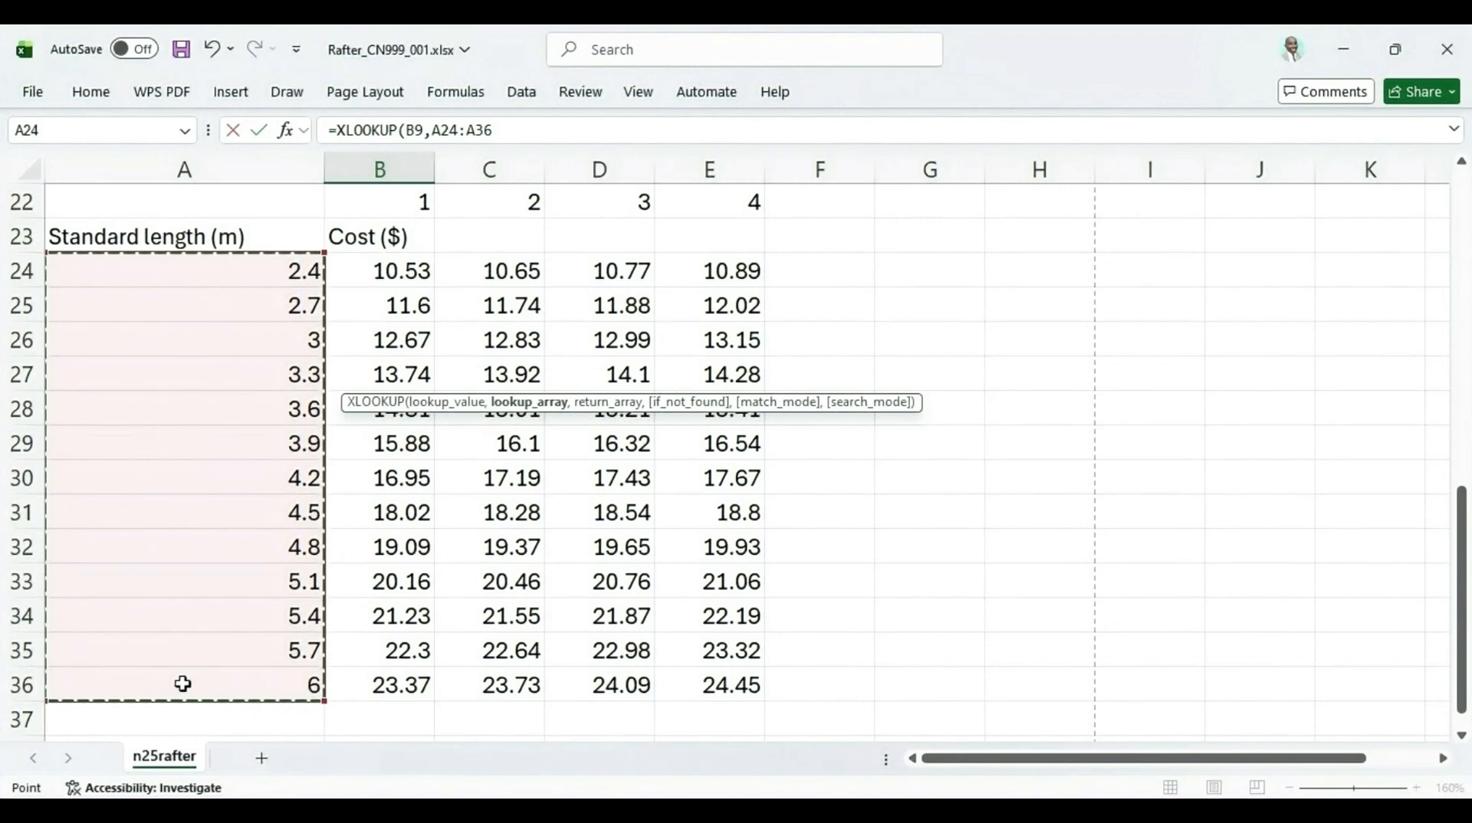
pyautogui.scroll(5, 191, 681)
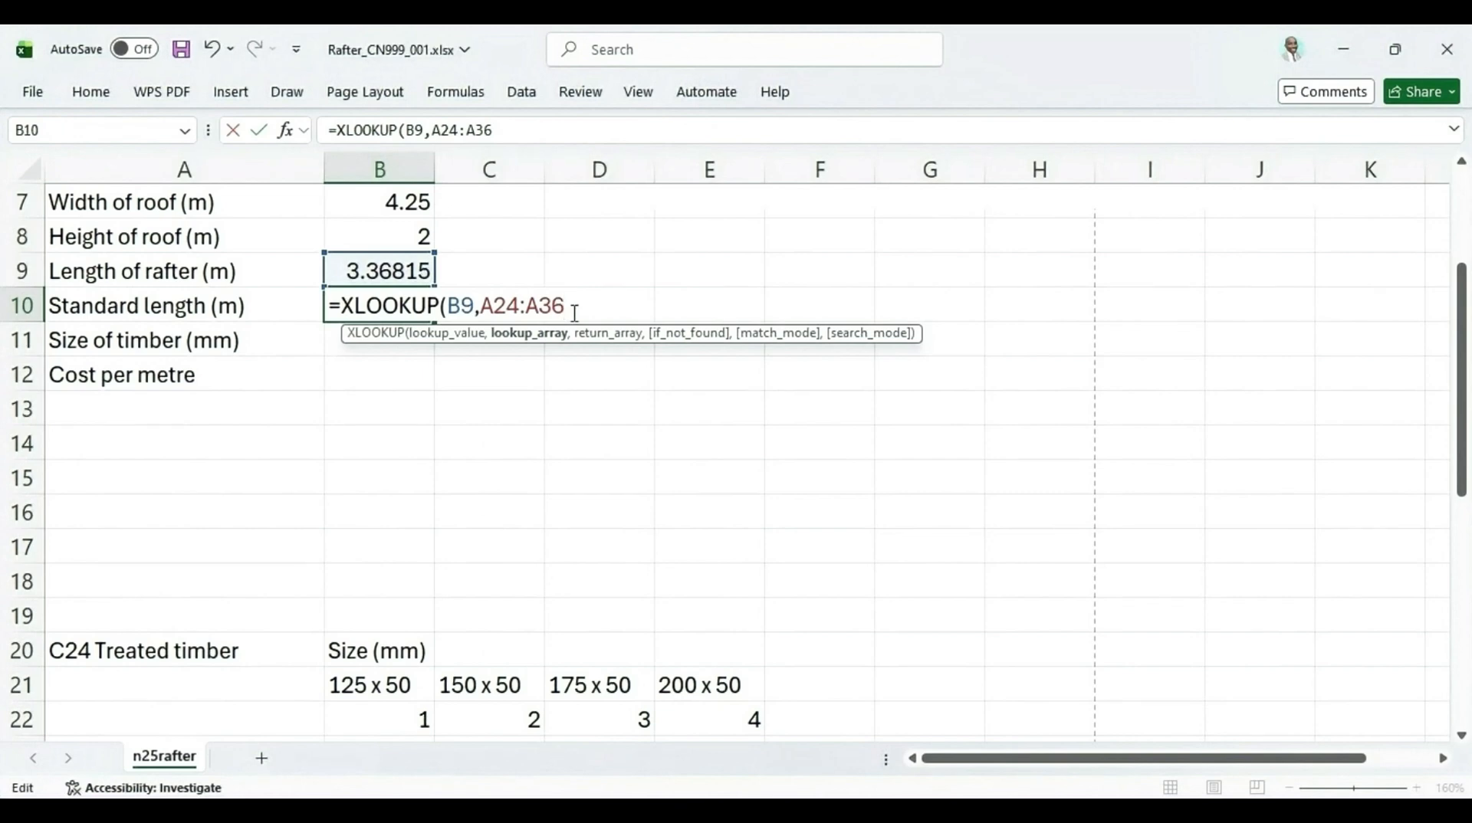
pyautogui.write(',')
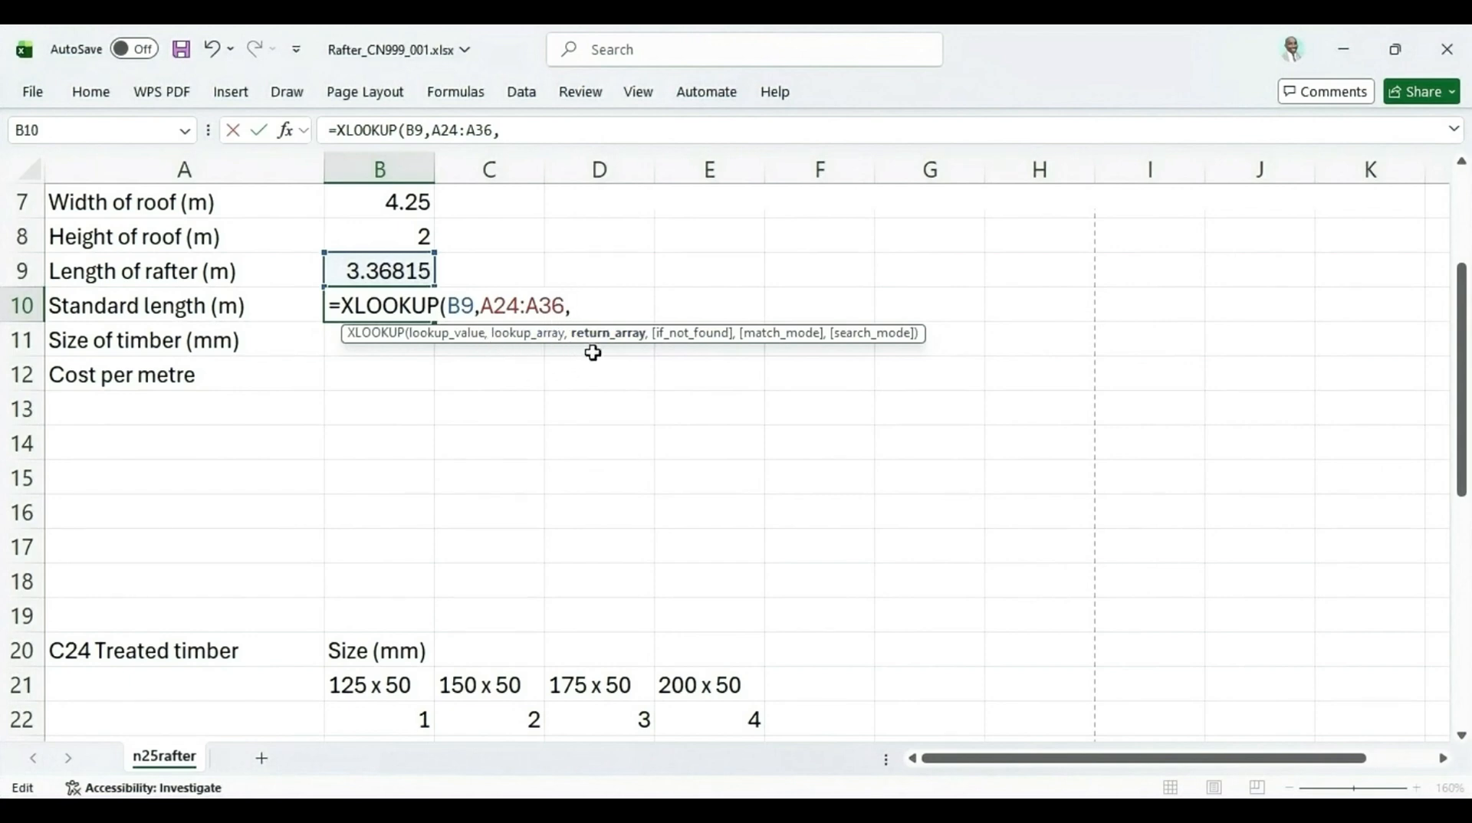
# Add the standard lengths A24:A36 as the XLOOKUP return array as well
pyautogui.scroll(-3, 337, 423)
pyautogui.scroll(4, 338, 485)
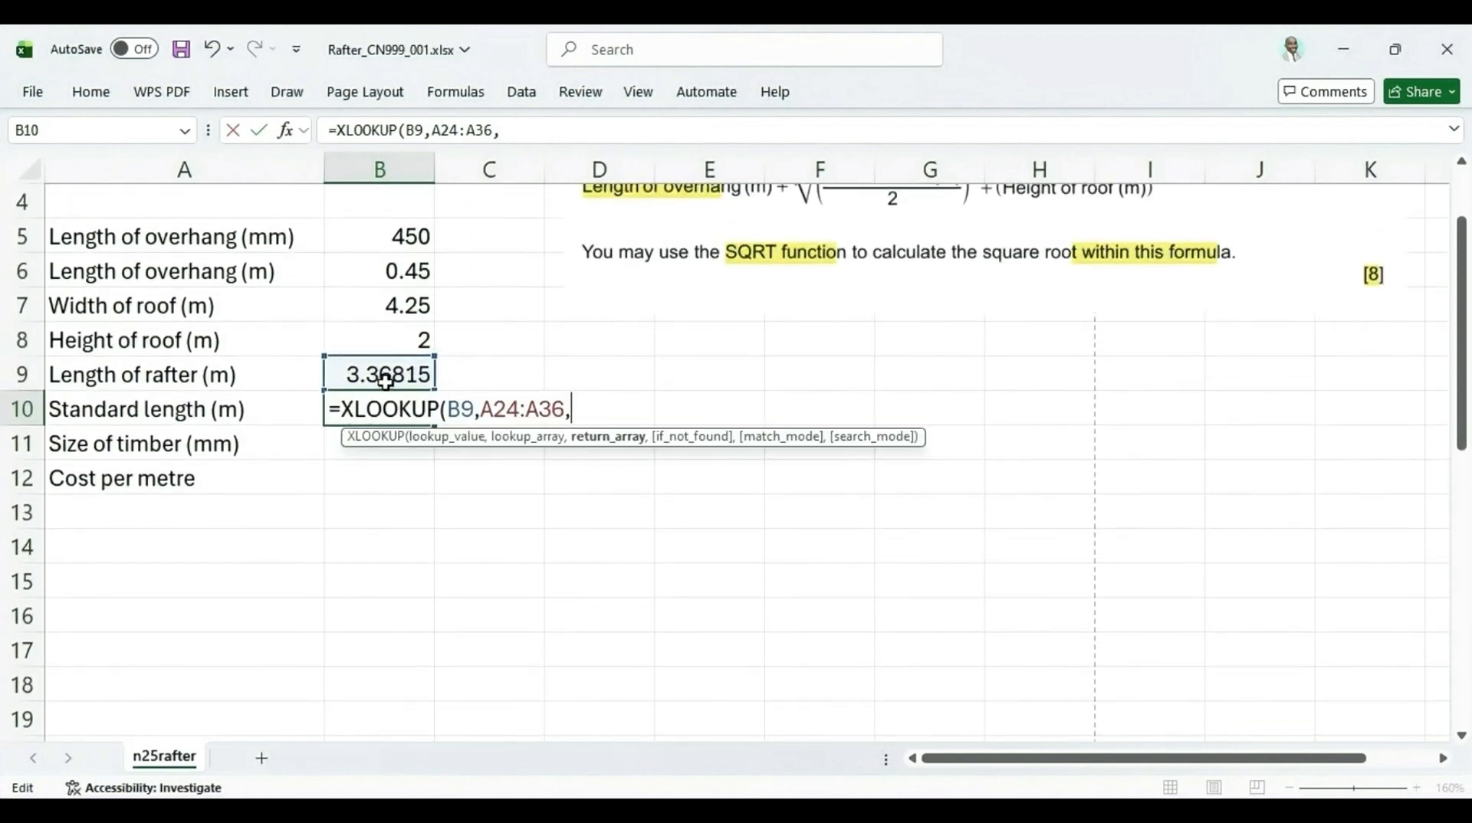
pyautogui.scroll(-4, 230, 587)
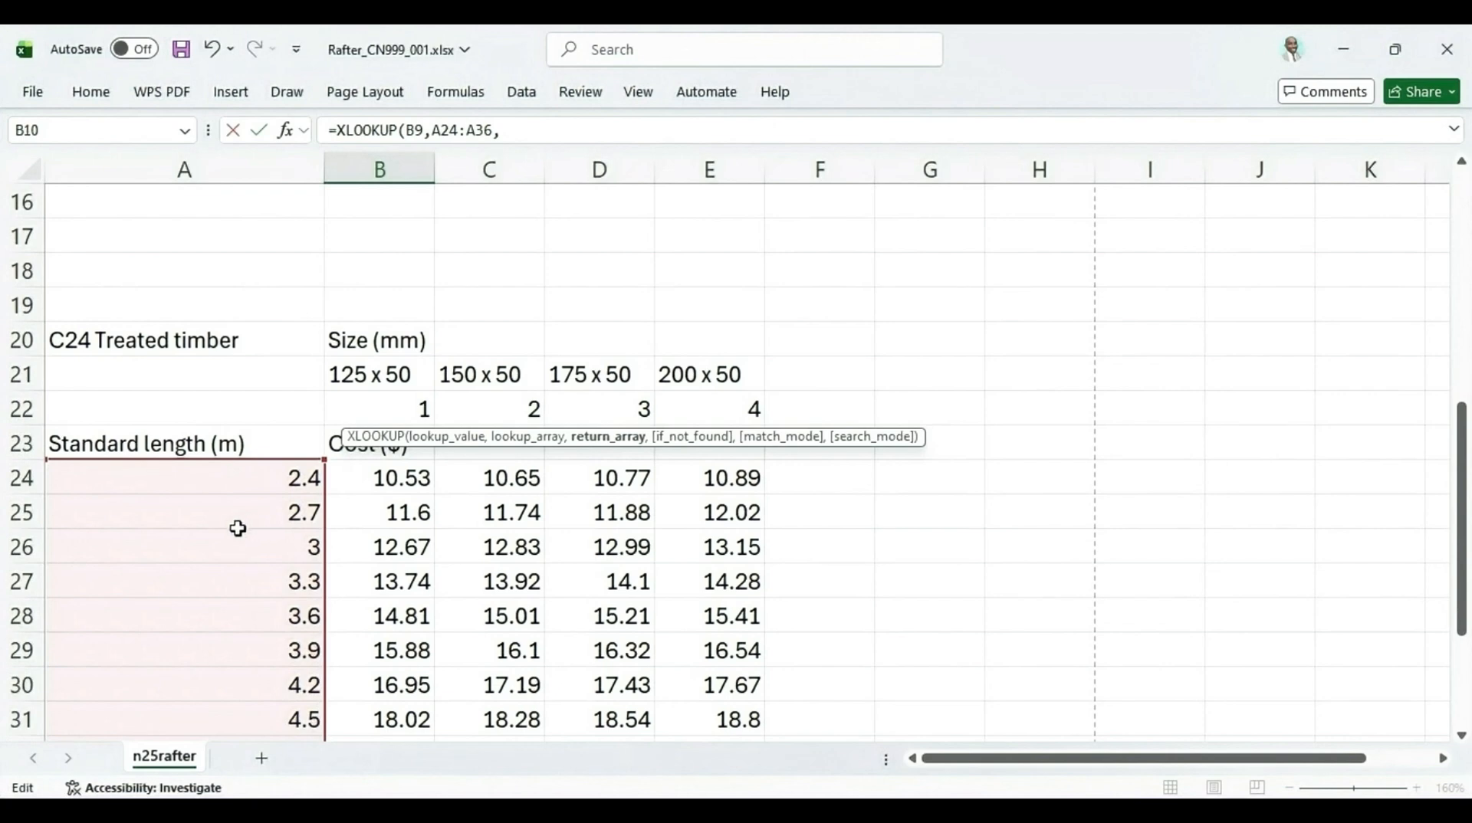
pyautogui.moveTo(156, 480); pyautogui.dragTo(272, 578)
pyautogui.scroll(7, 273, 519)
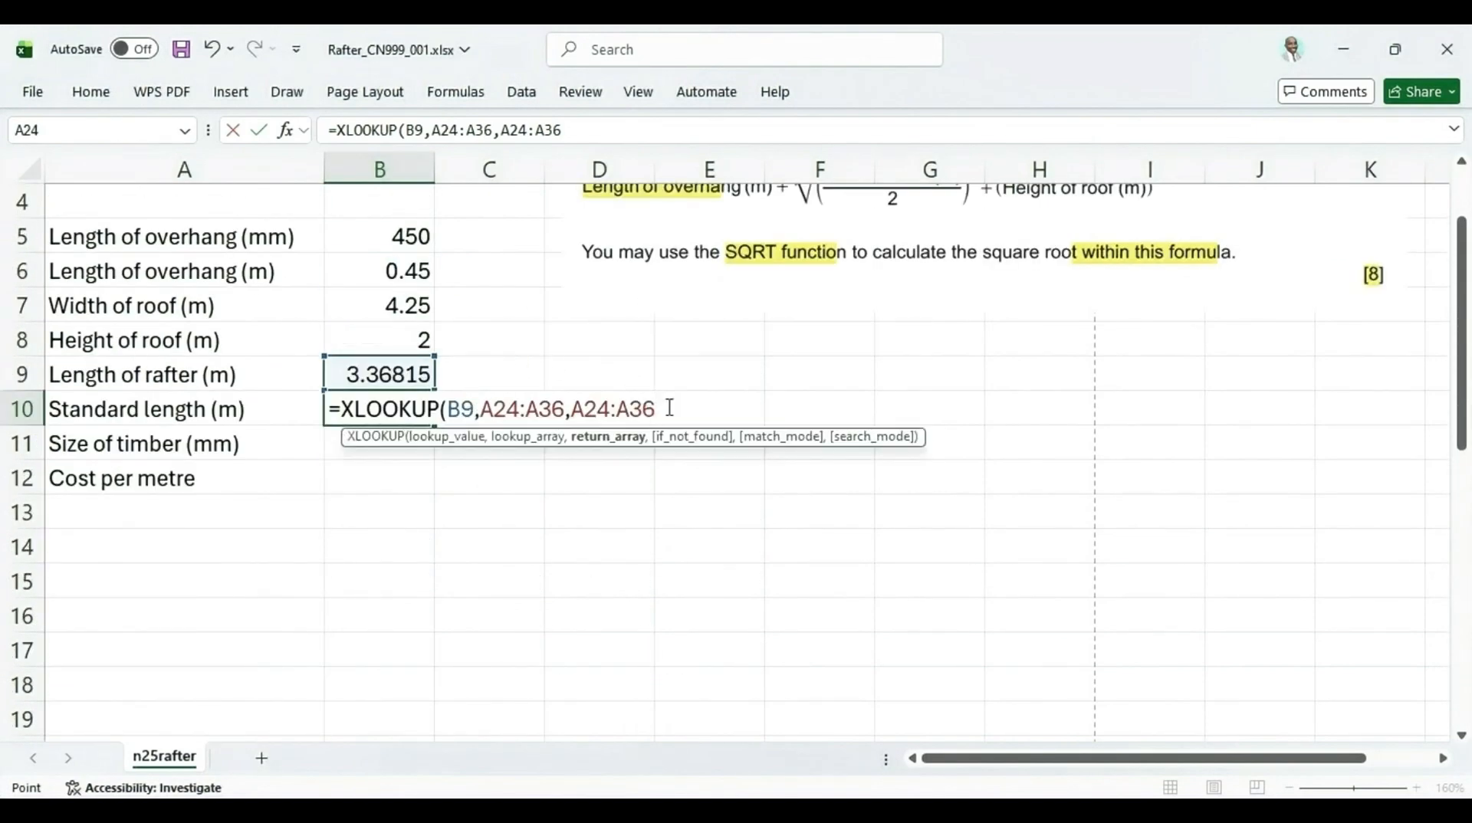
pyautogui.write(',')
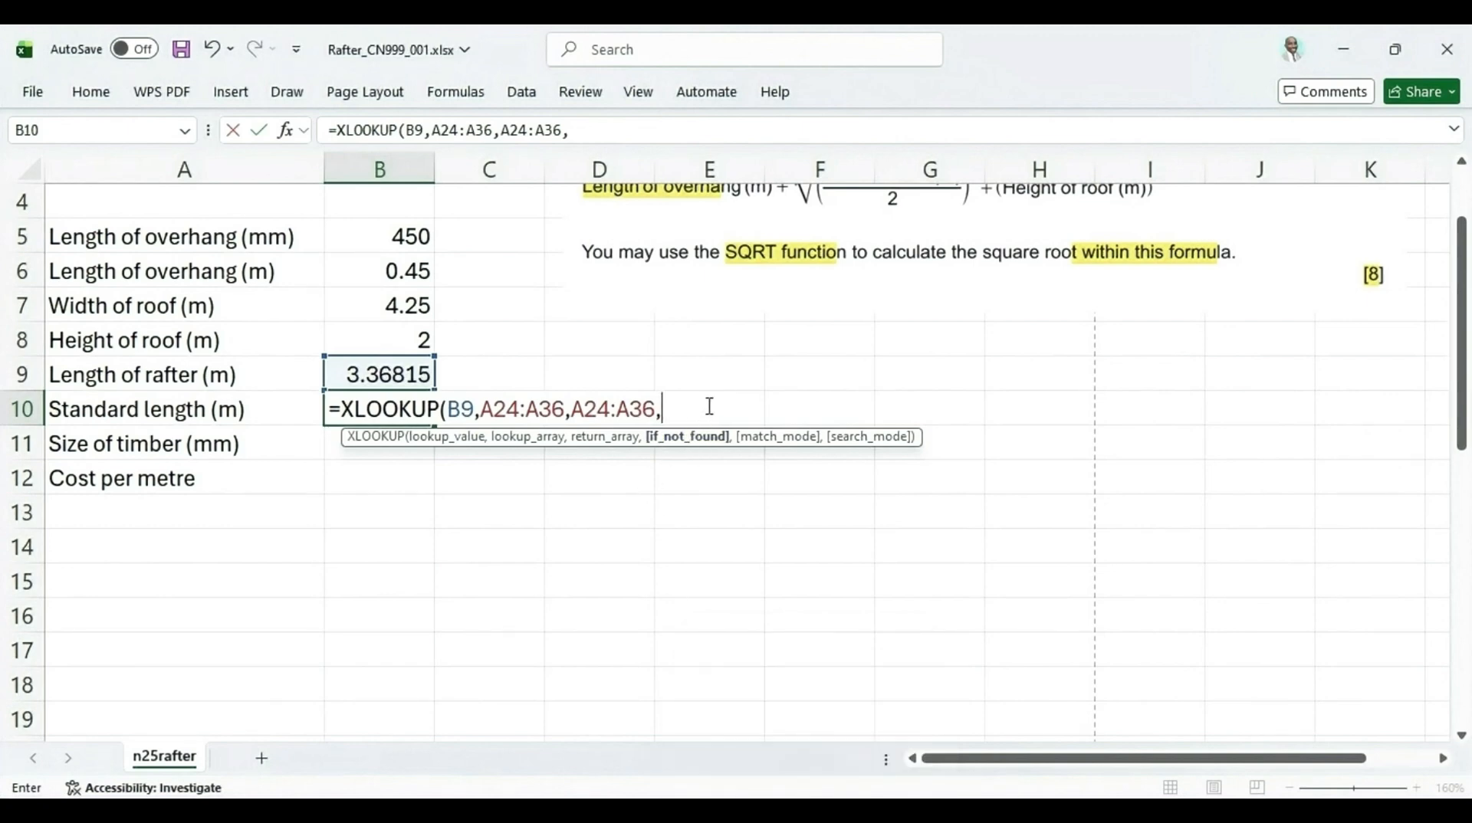
# Leave the if-not-found argument empty and set the match mode to 1, exact match or next larger item
pyautogui.write(',')
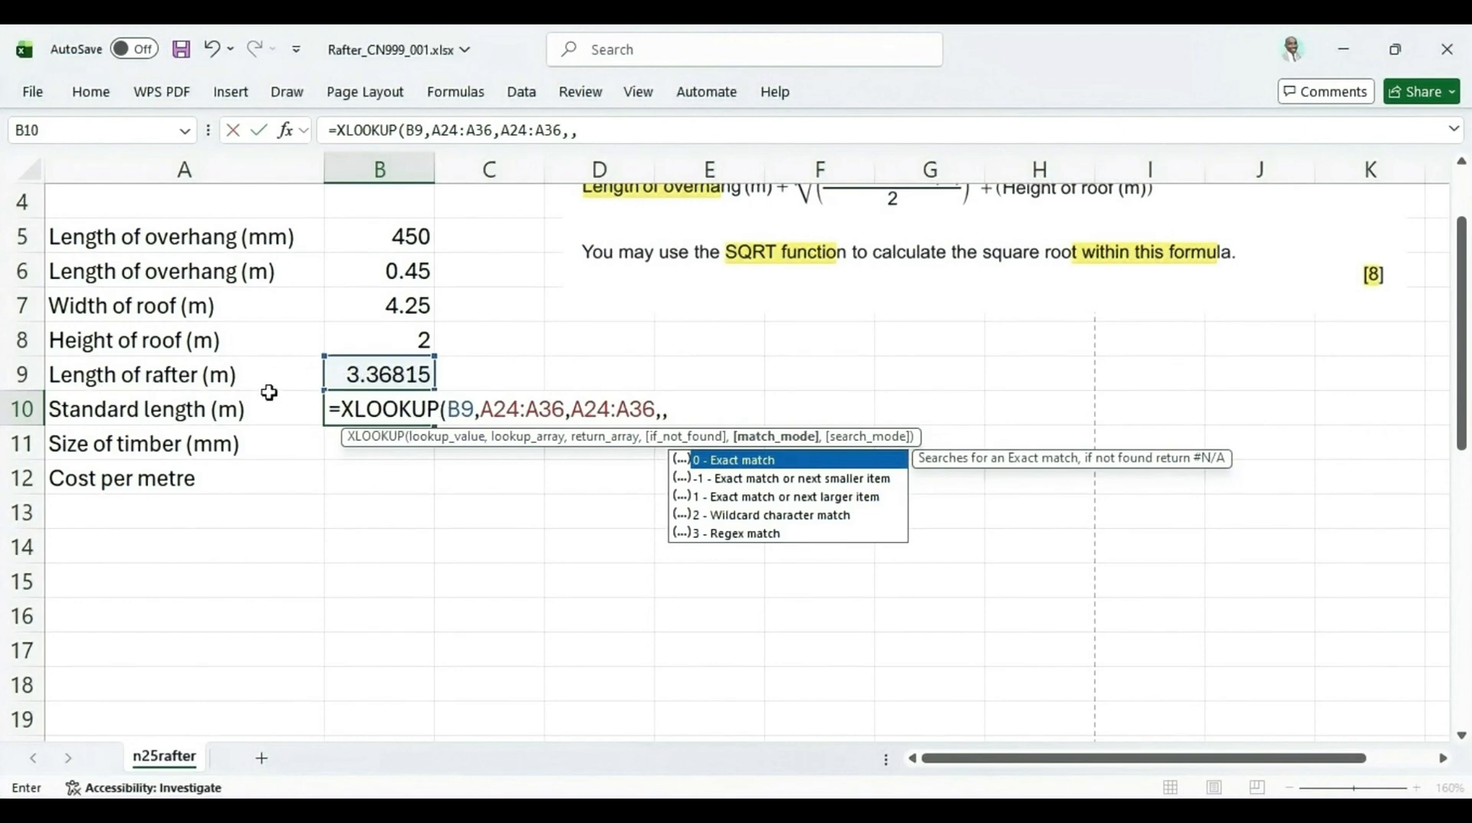
pyautogui.scroll(-5, 230, 564)
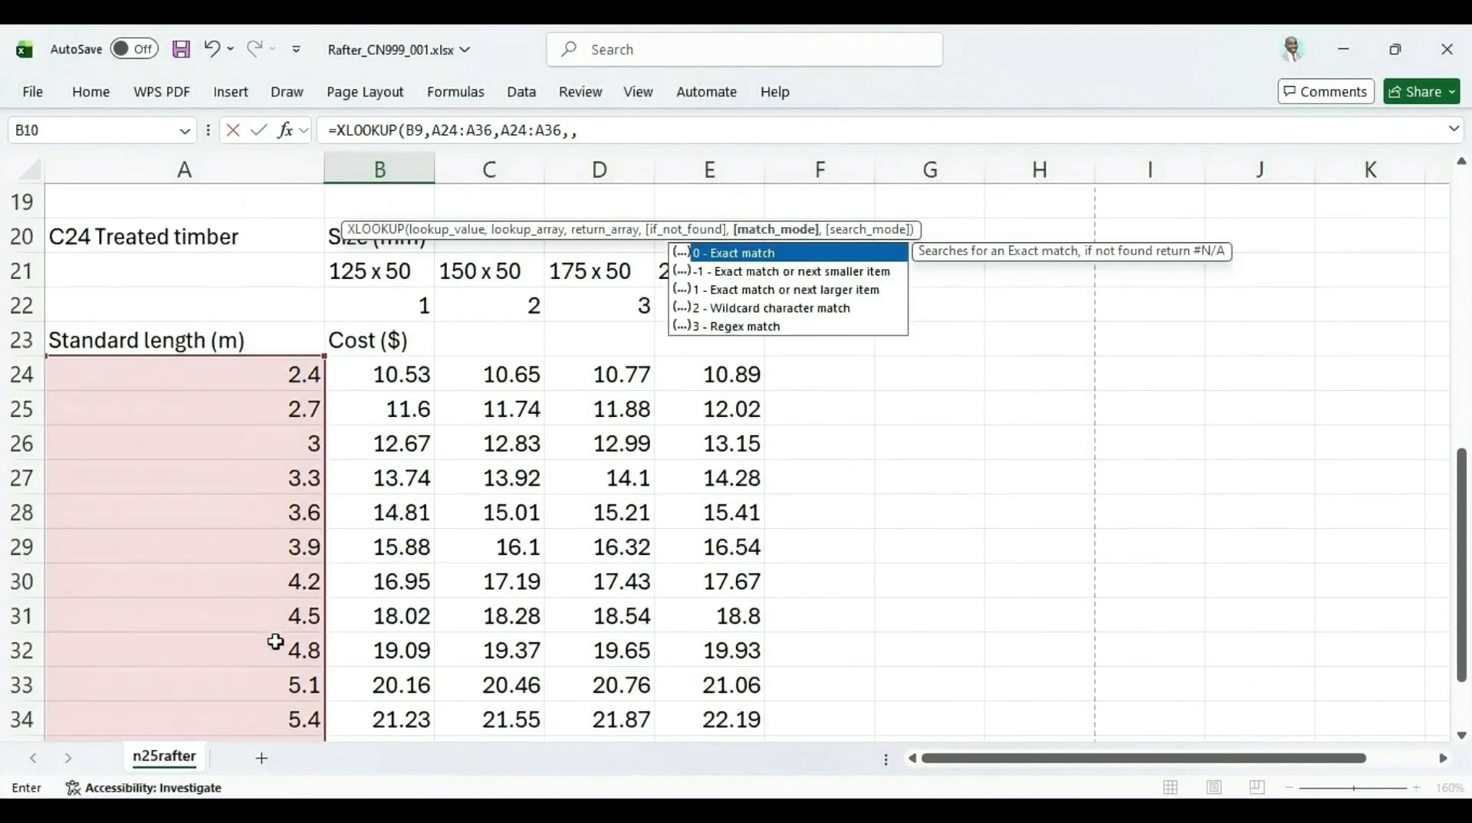
pyautogui.scroll(2, 283, 502)
pyautogui.scroll(1, 283, 537)
pyautogui.scroll(-2, 283, 614)
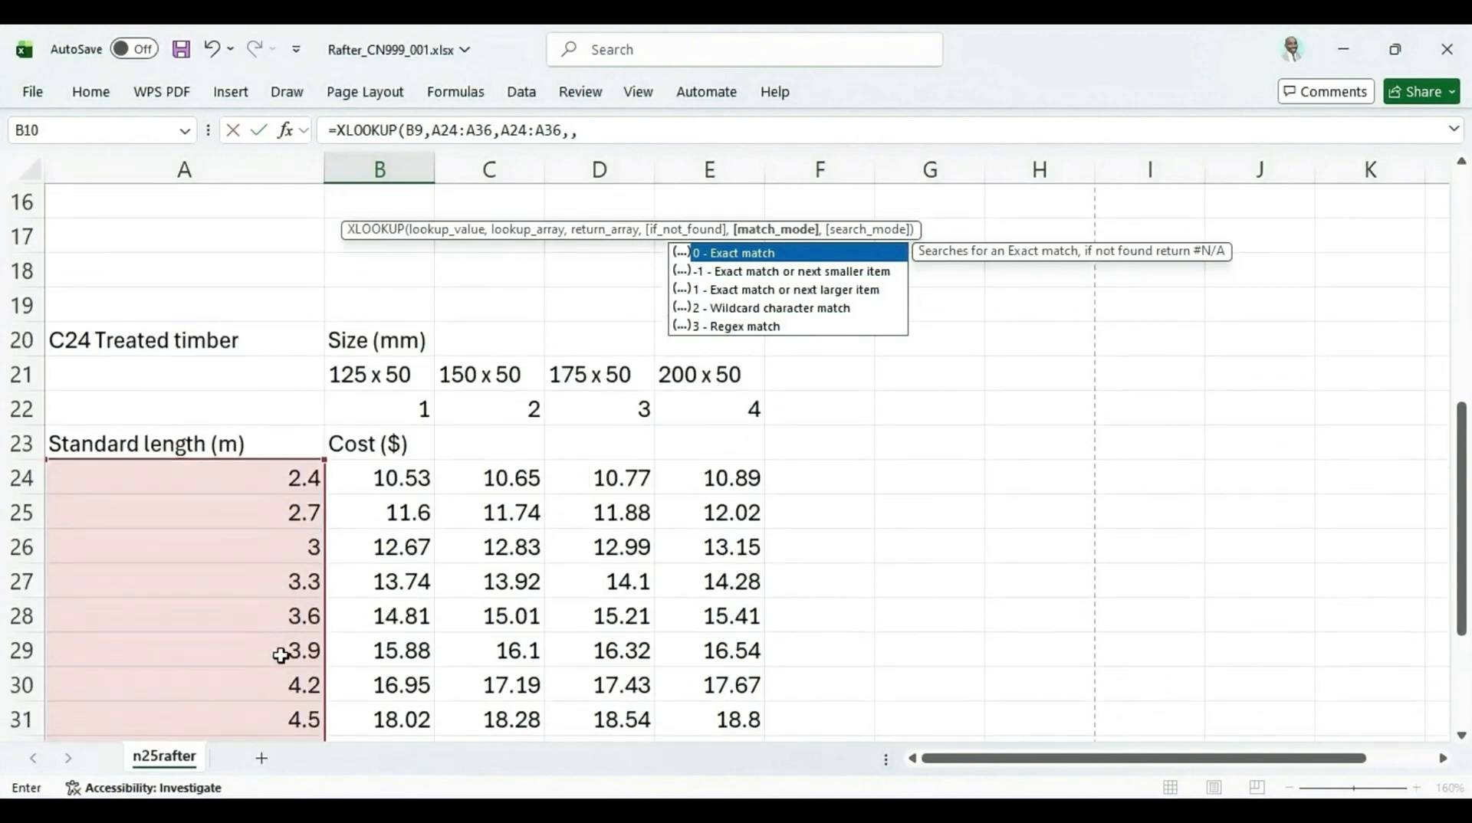
pyautogui.scroll(3, 299, 629)
pyautogui.scroll(1, 316, 602)
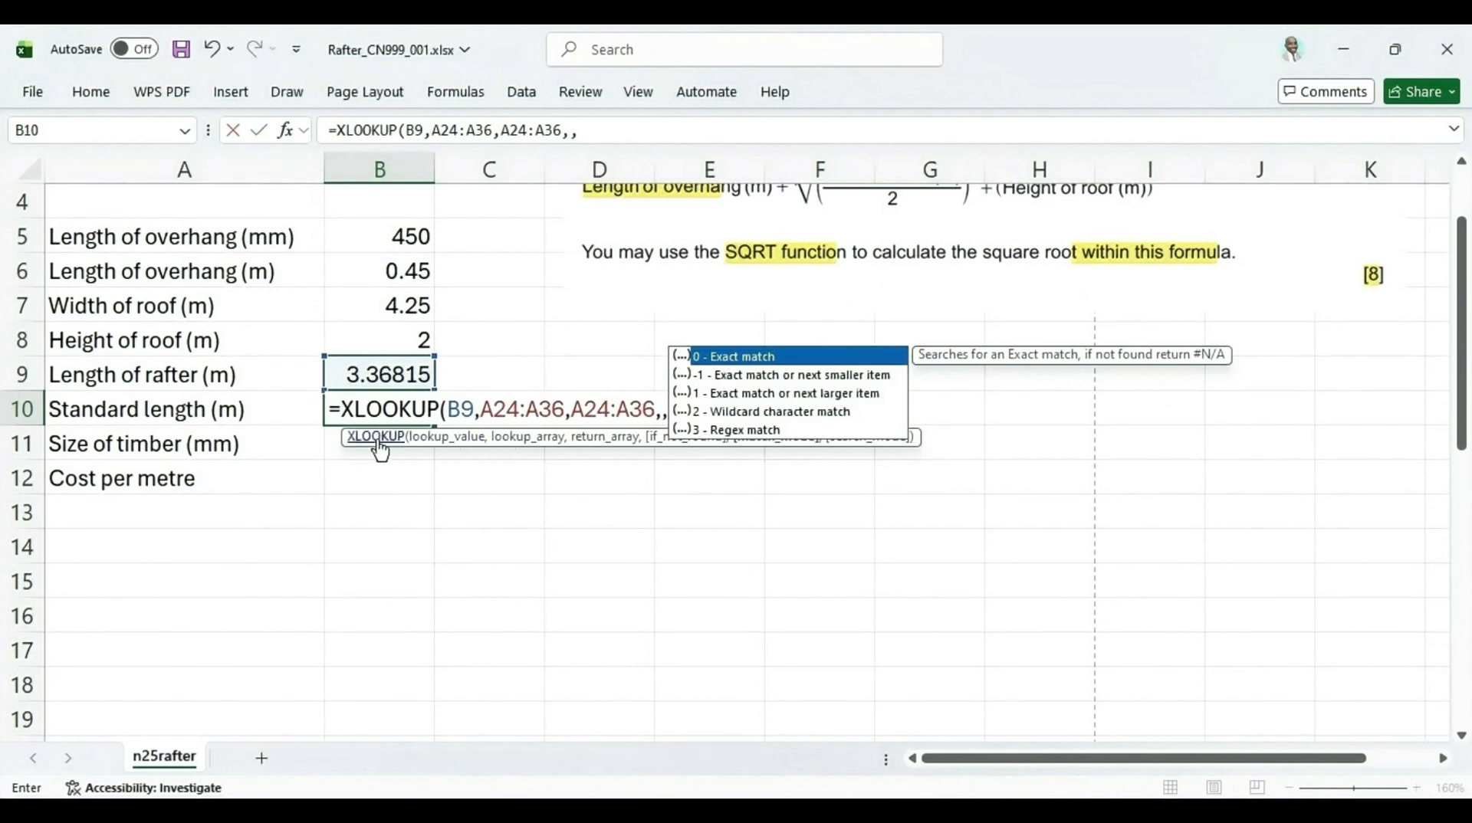
pyautogui.scroll(-3, 365, 491)
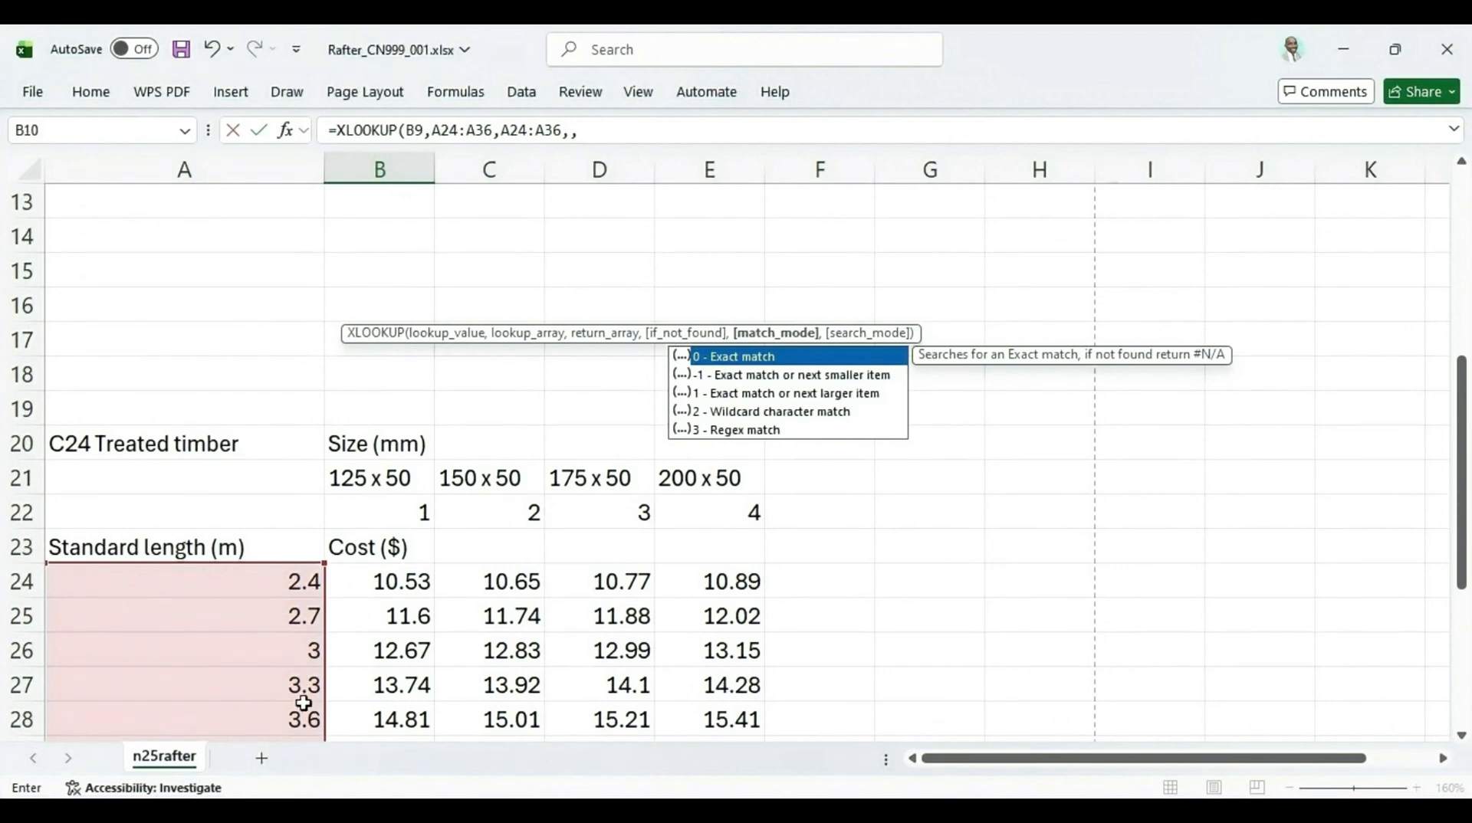
pyautogui.scroll(3, 299, 699)
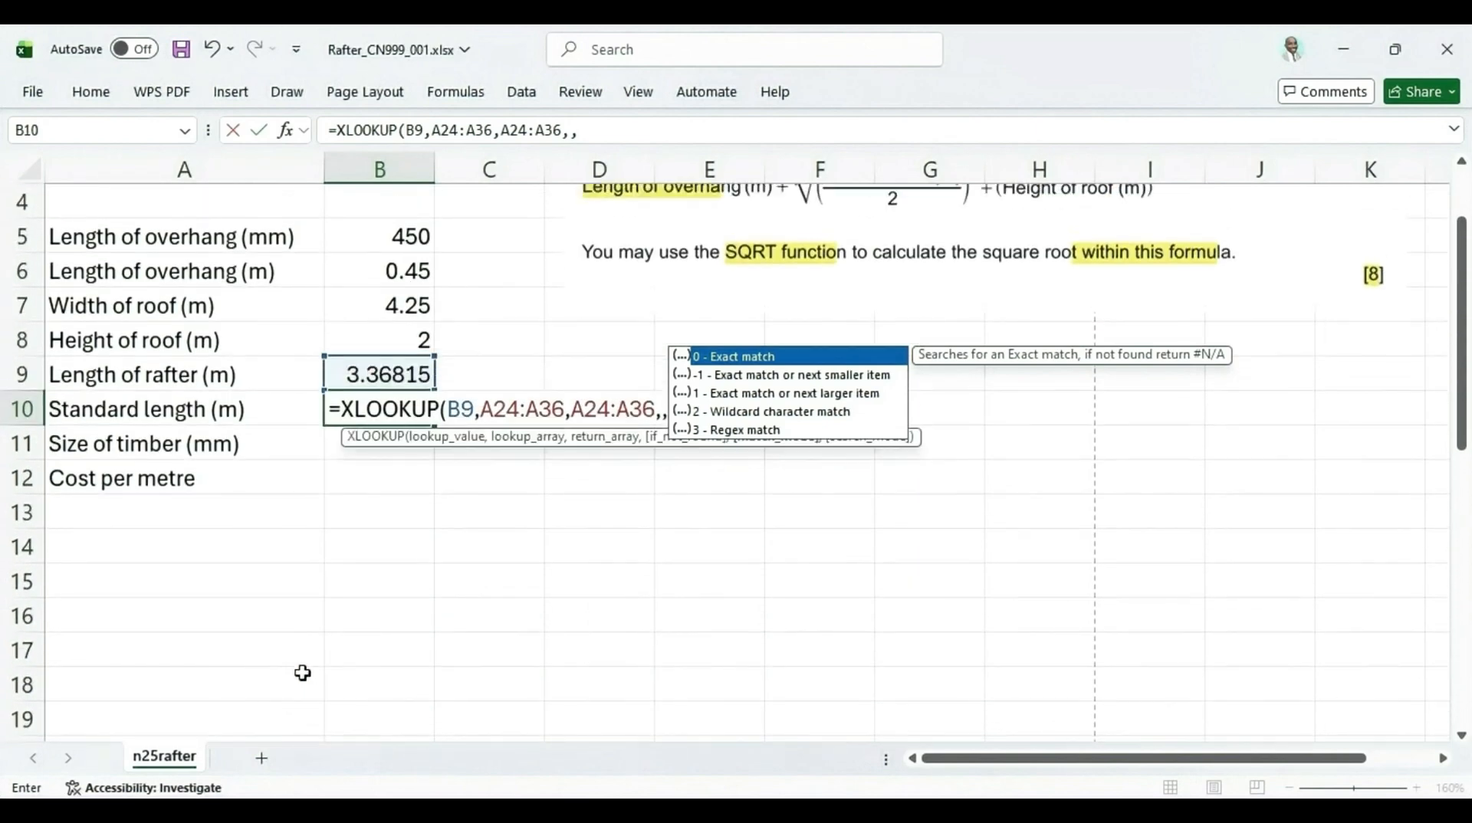
pyautogui.scroll(-3, 300, 686)
pyautogui.scroll(-2, 303, 673)
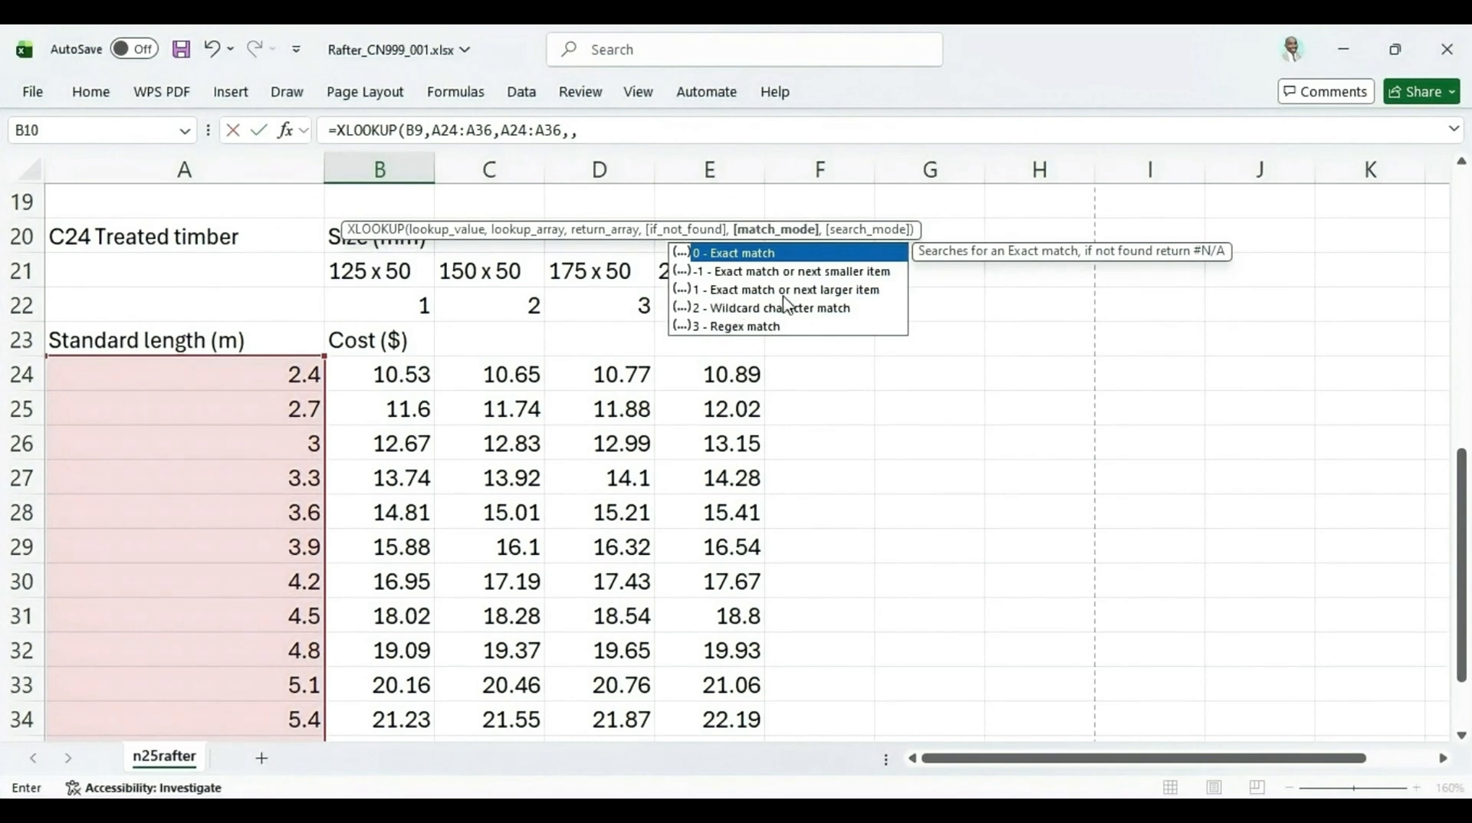
pyautogui.scroll(2, 348, 437)
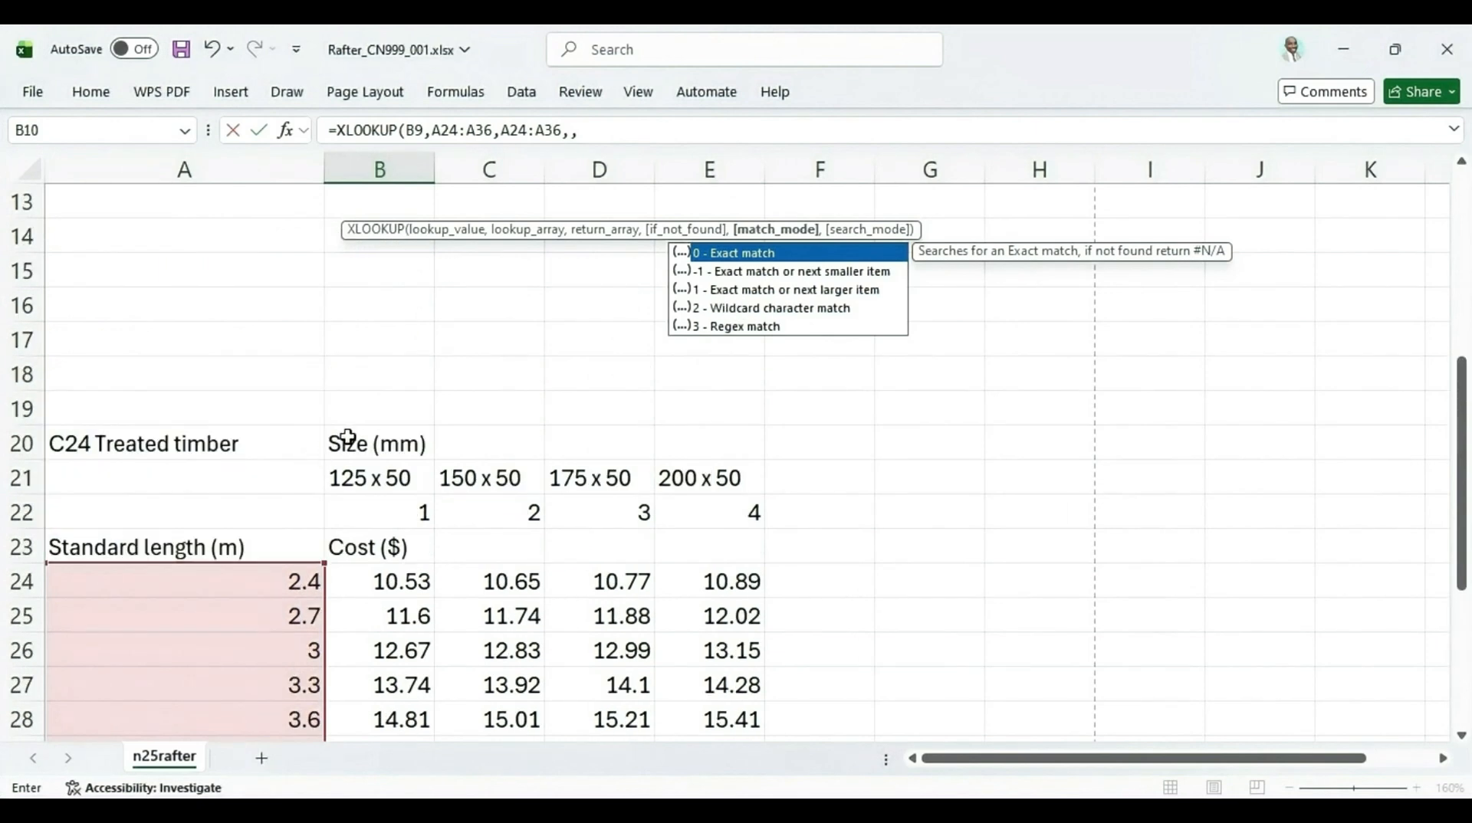
pyautogui.doubleClick(742, 291)
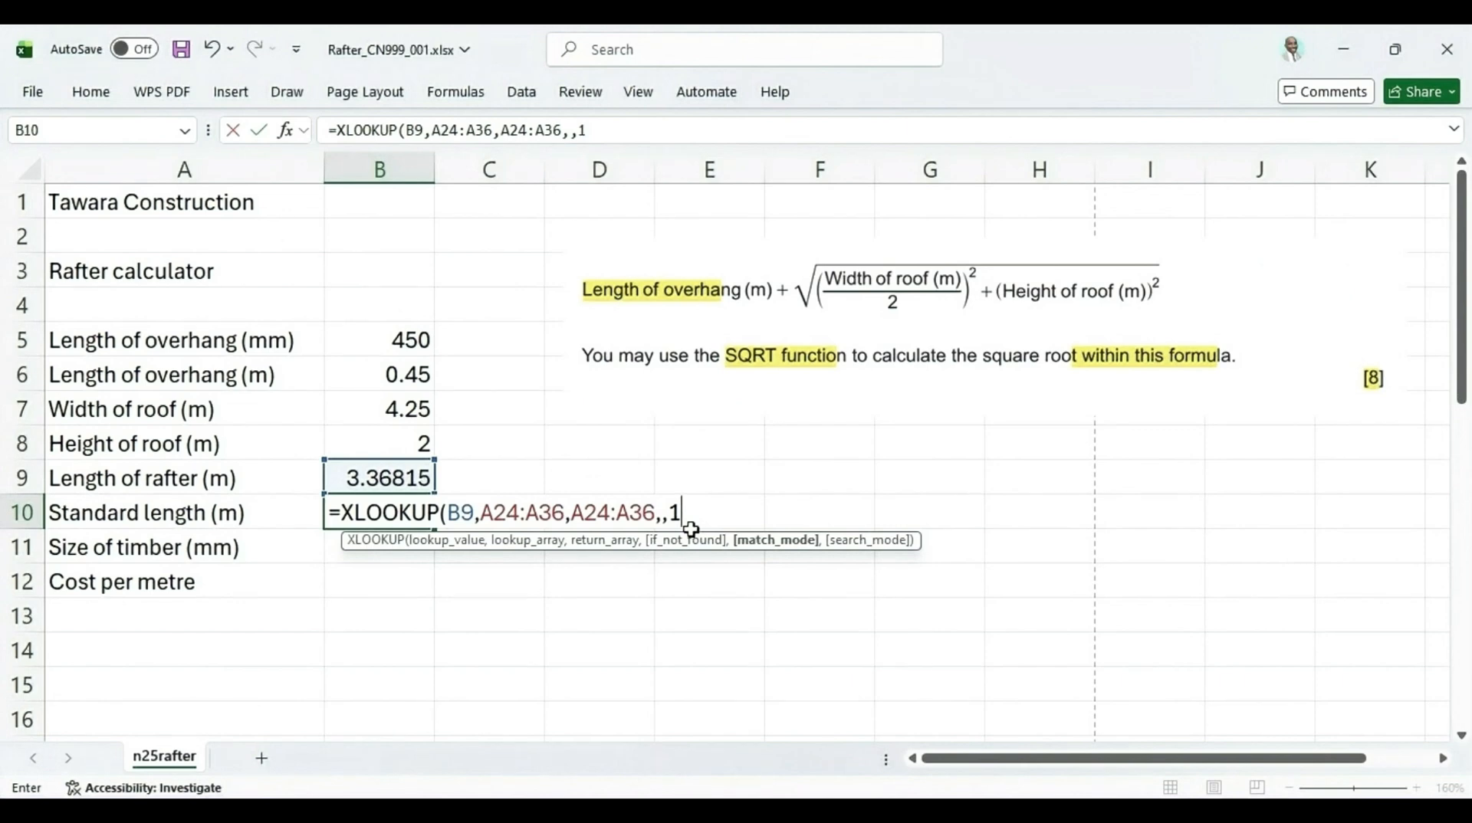
# Set the search mode to 1, search first-to-last, then close and enter the XLOOKUP formula in B10
pyautogui.write(',')
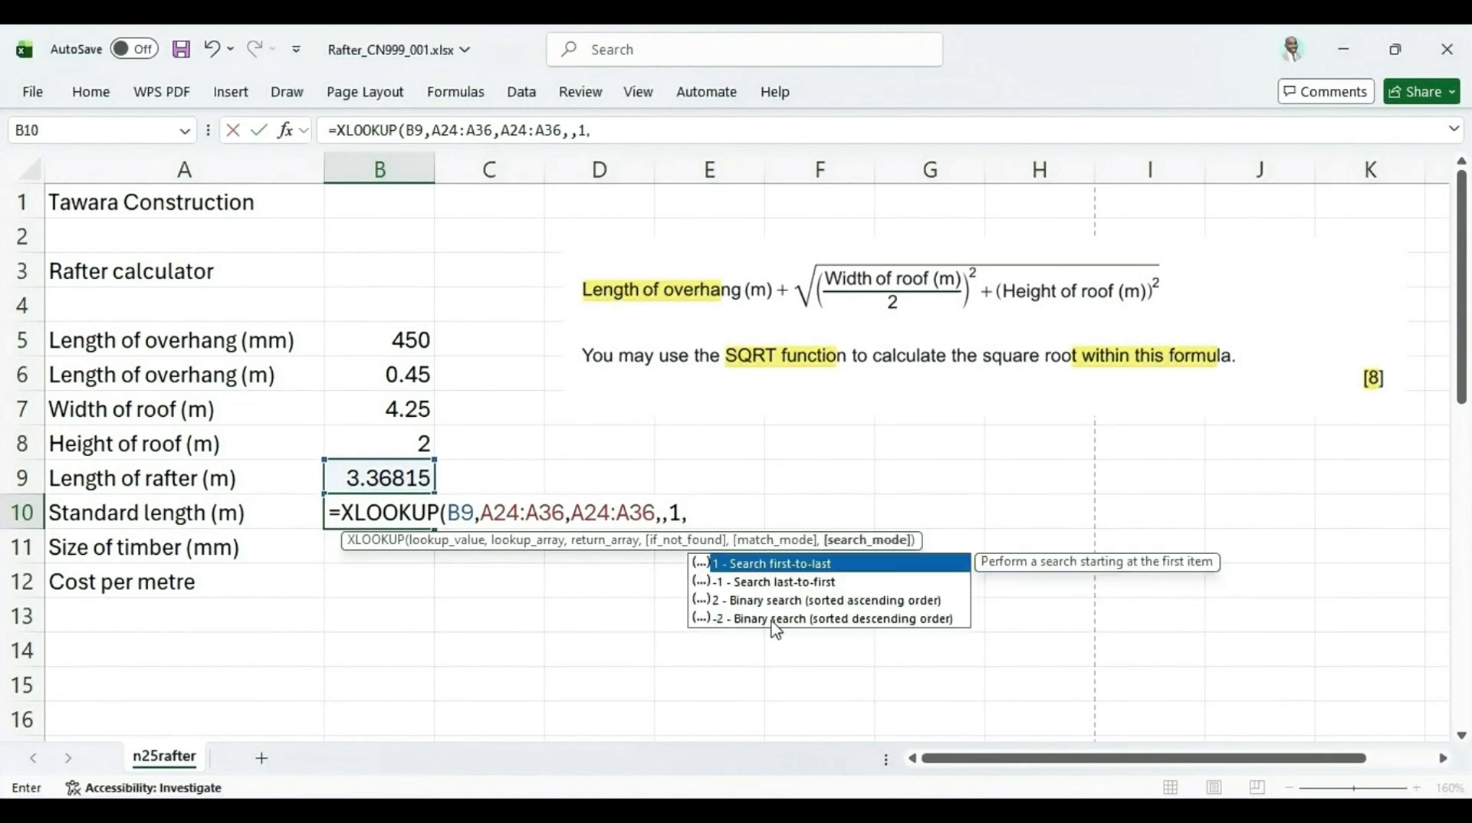
pyautogui.doubleClick(753, 564)
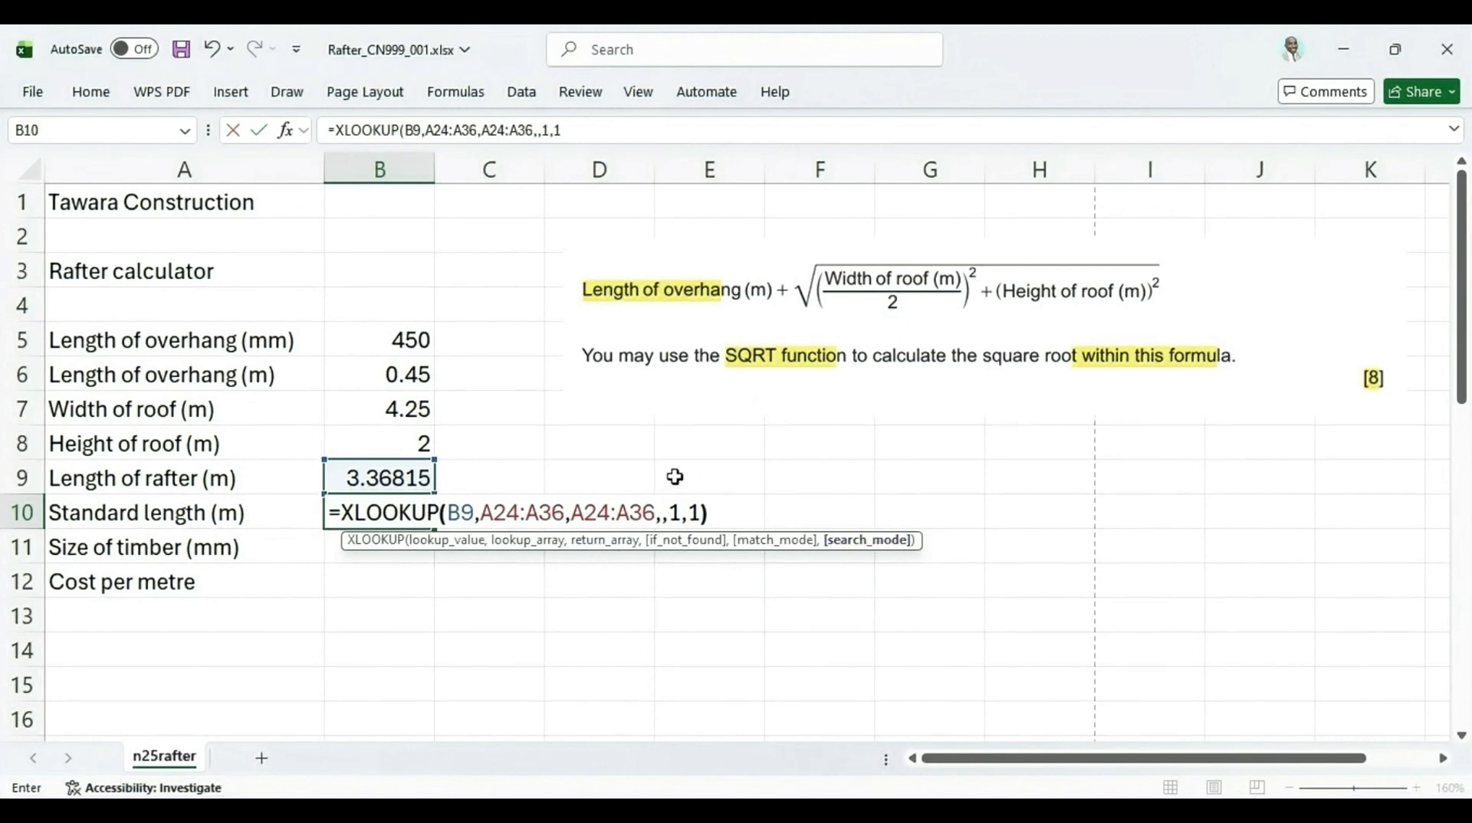
pyautogui.write(')')
pyautogui.press('Return')
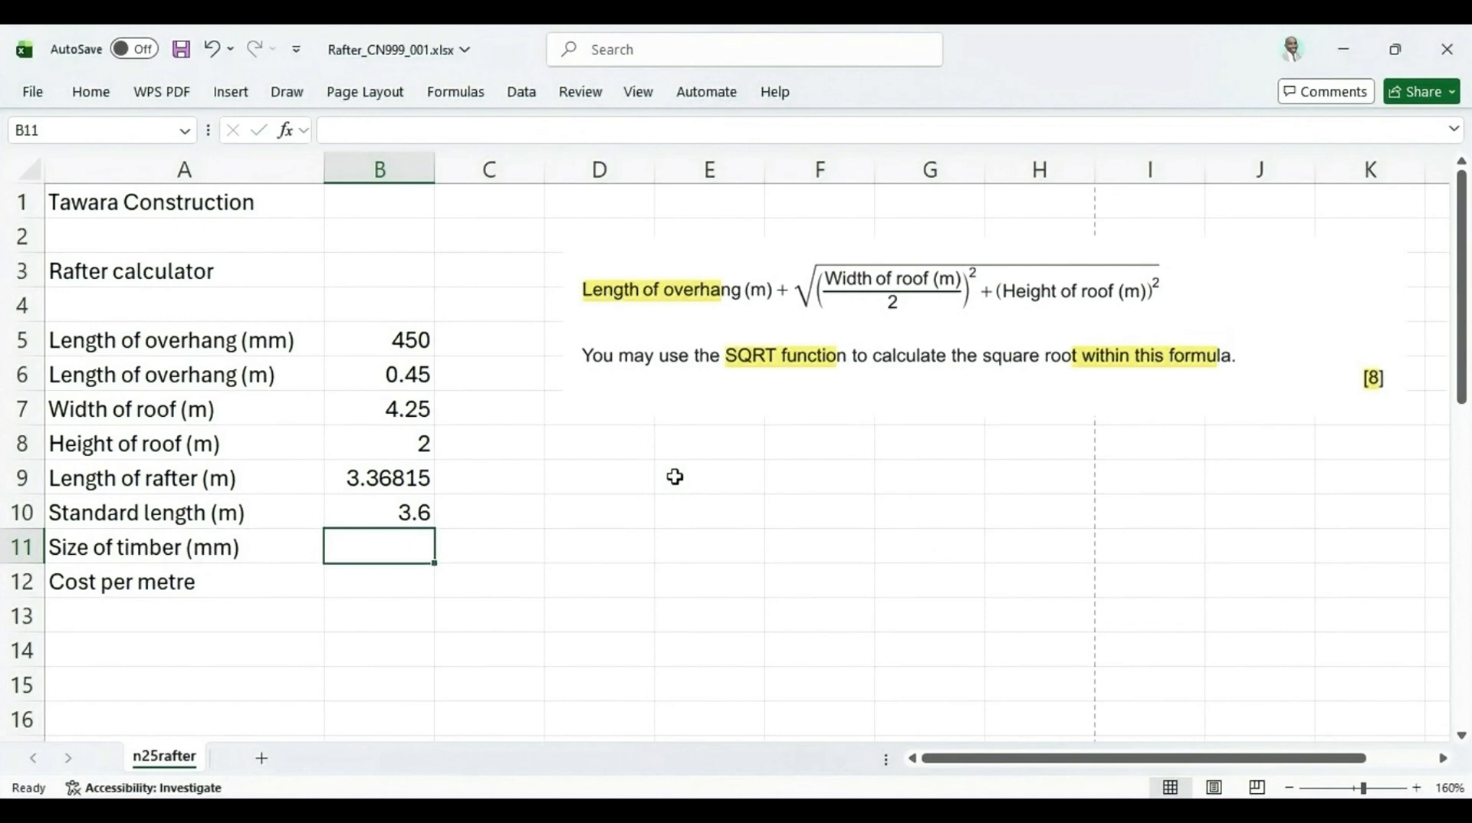
# Compare the standard length result in B10 with the rafter length and the standard lengths in the table
pyautogui.scroll(-1, 361, 518)
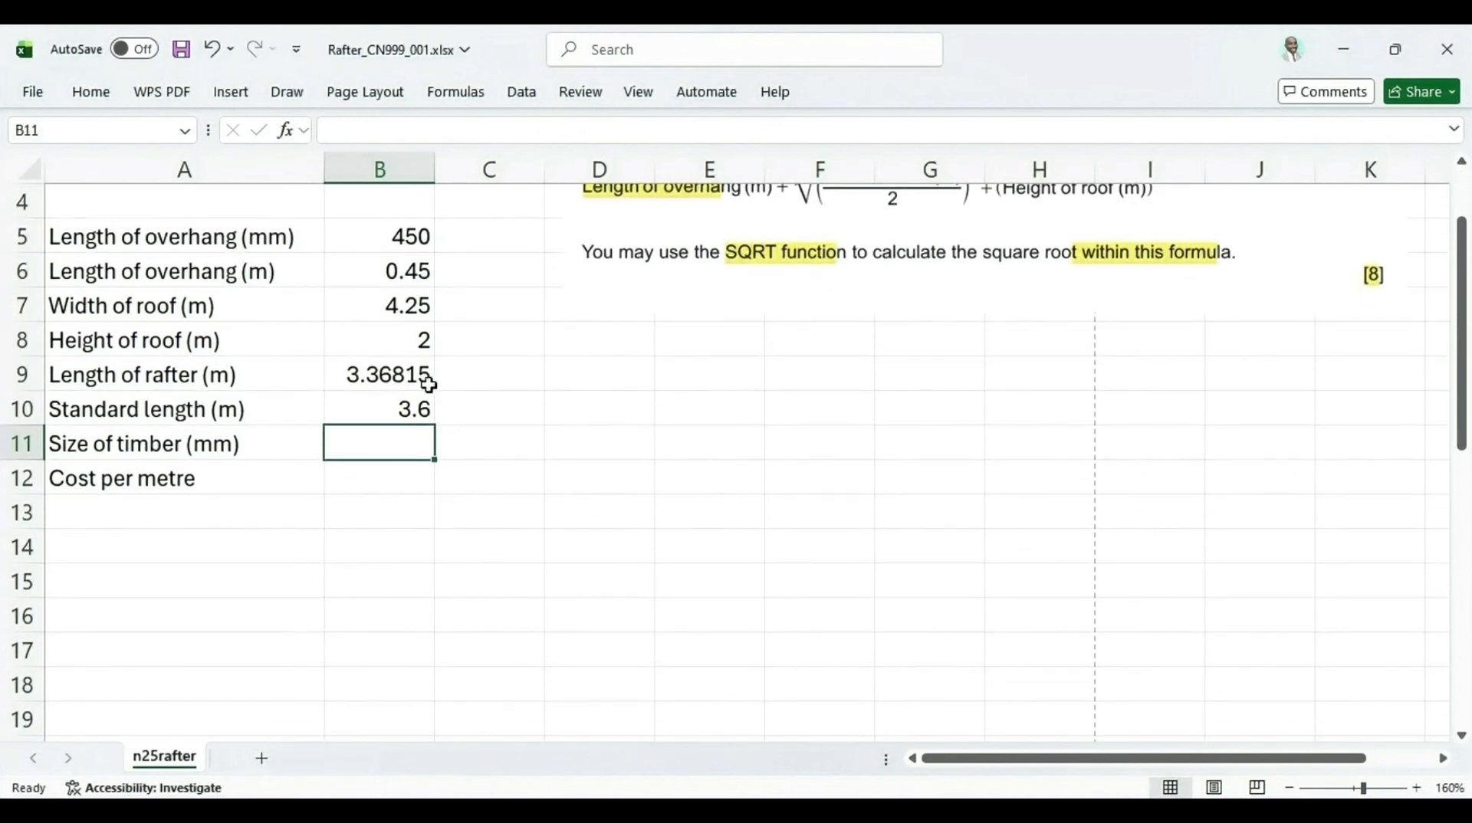
pyautogui.click(386, 407)
pyautogui.scroll(-4, 386, 407)
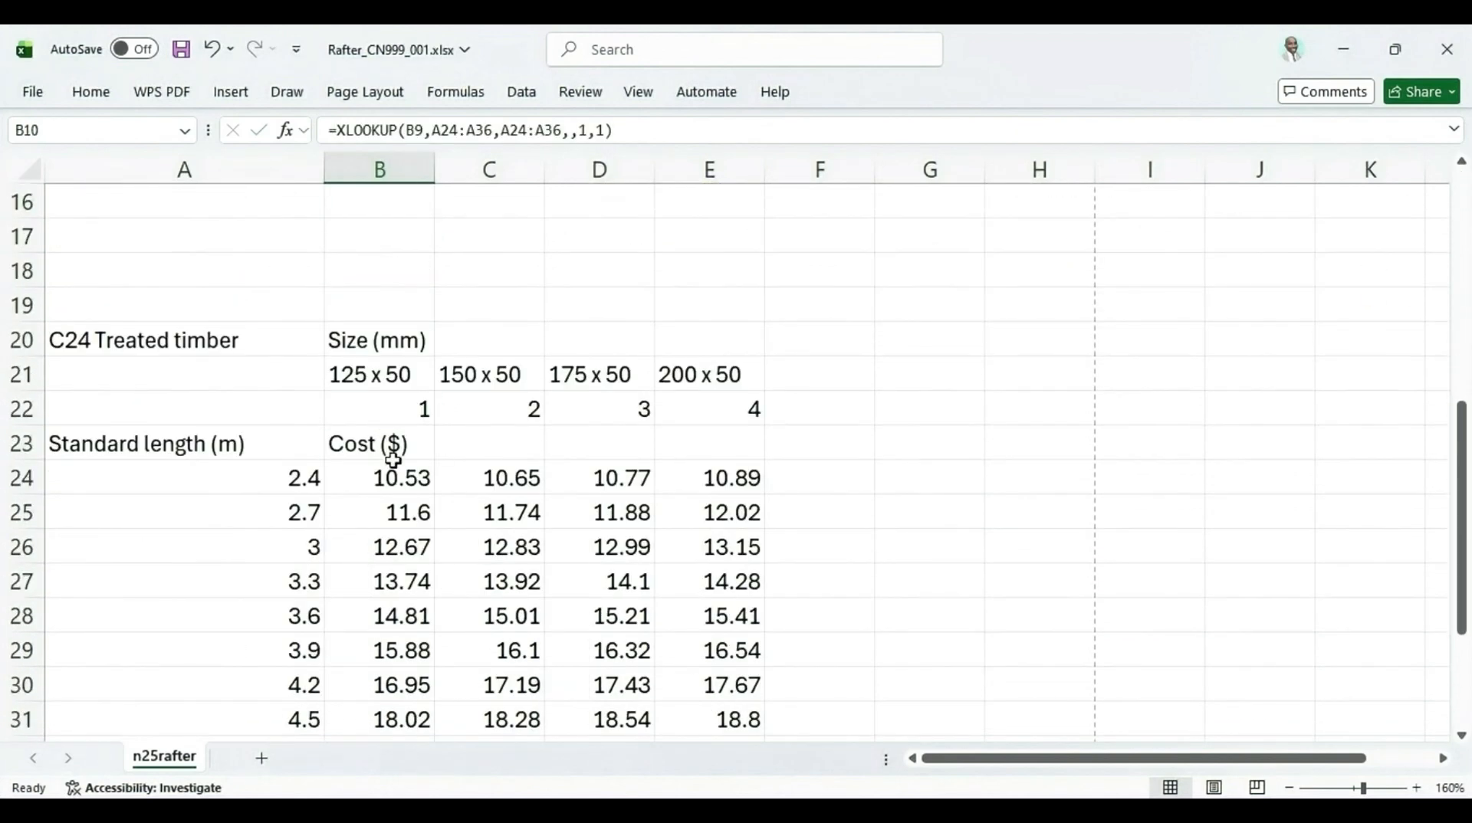
pyautogui.moveTo(289, 477); pyautogui.dragTo(296, 514)
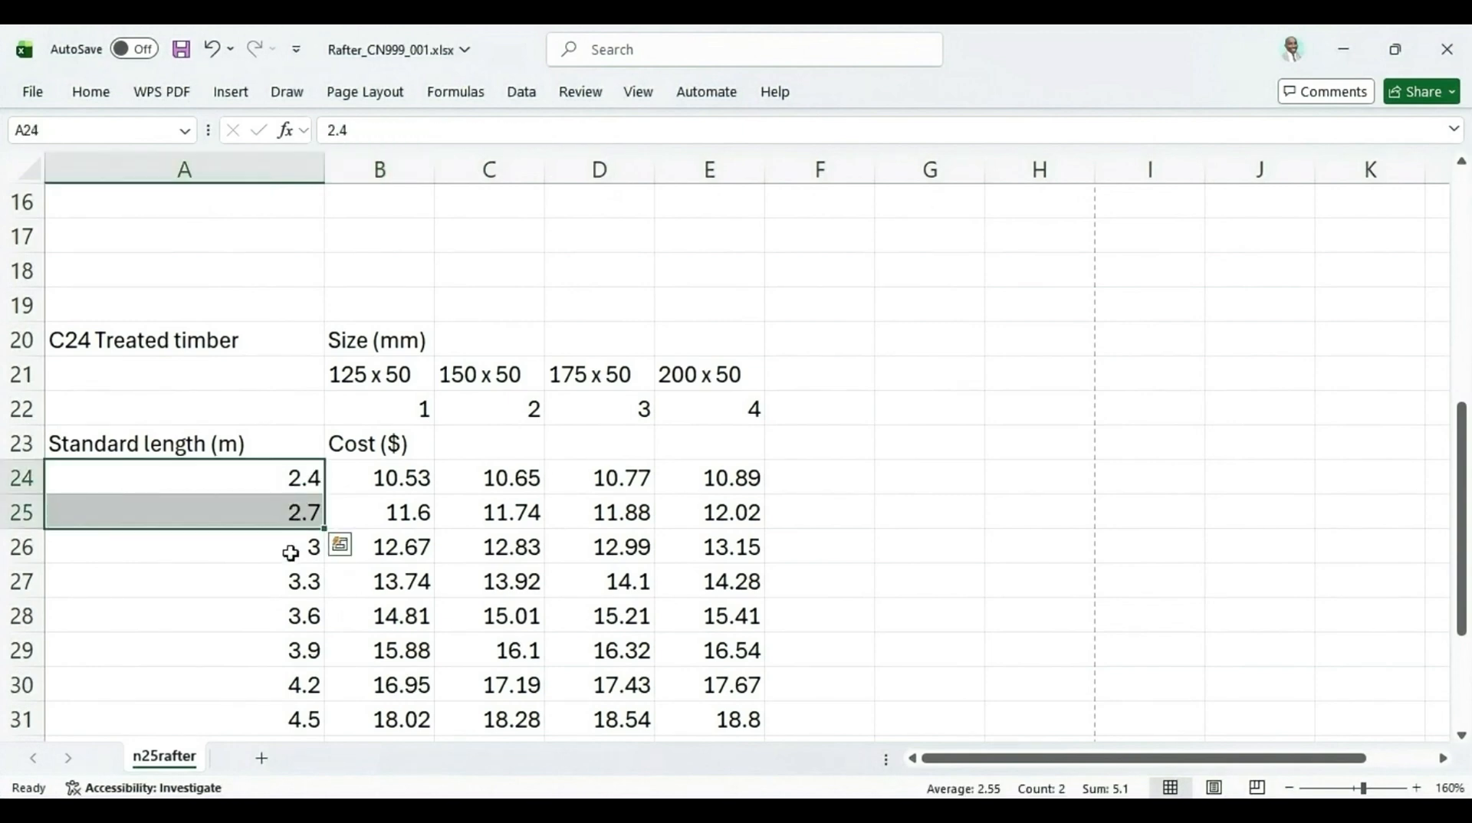
pyautogui.click(289, 554)
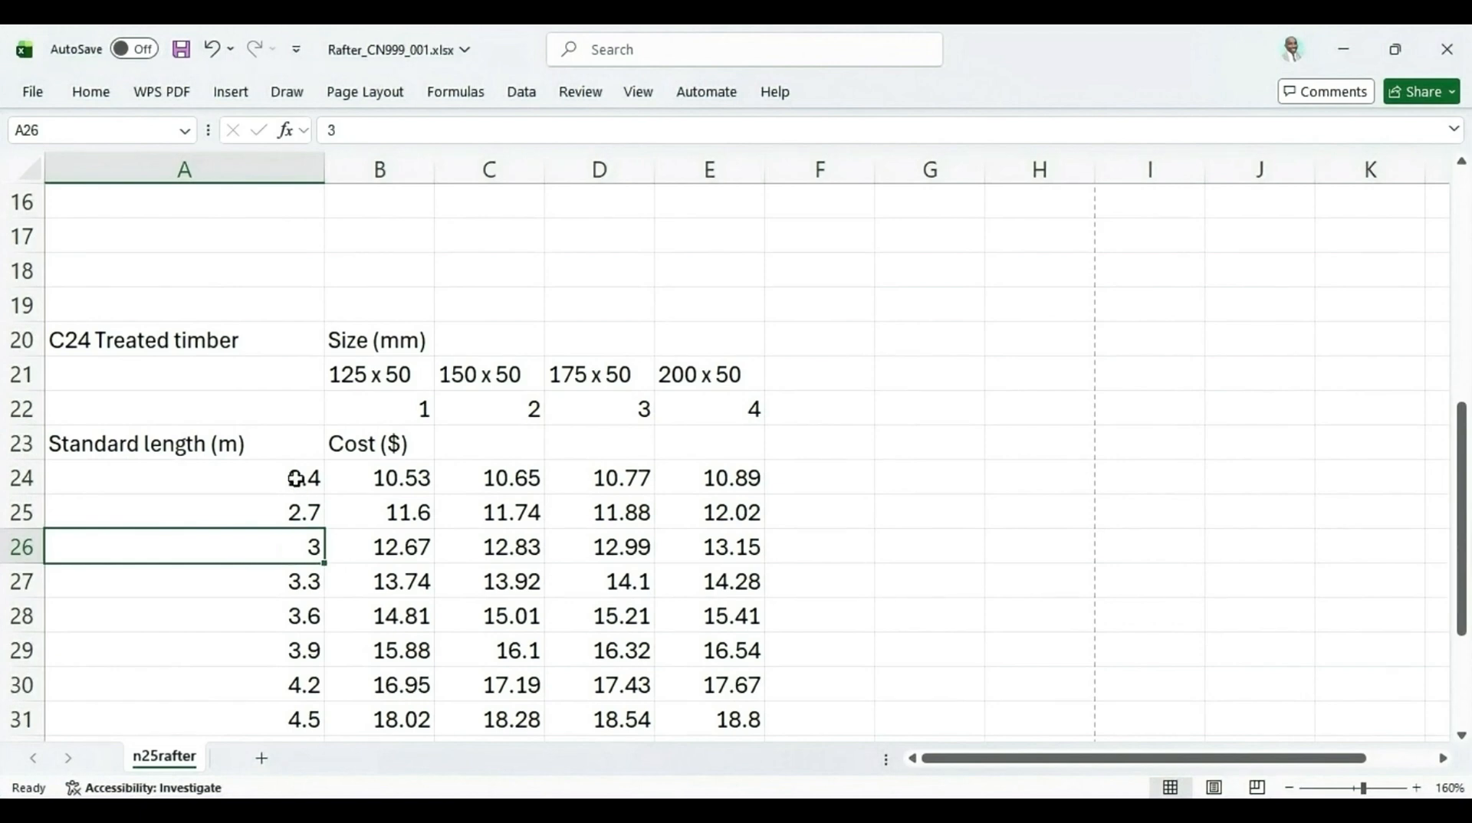
pyautogui.click(294, 576)
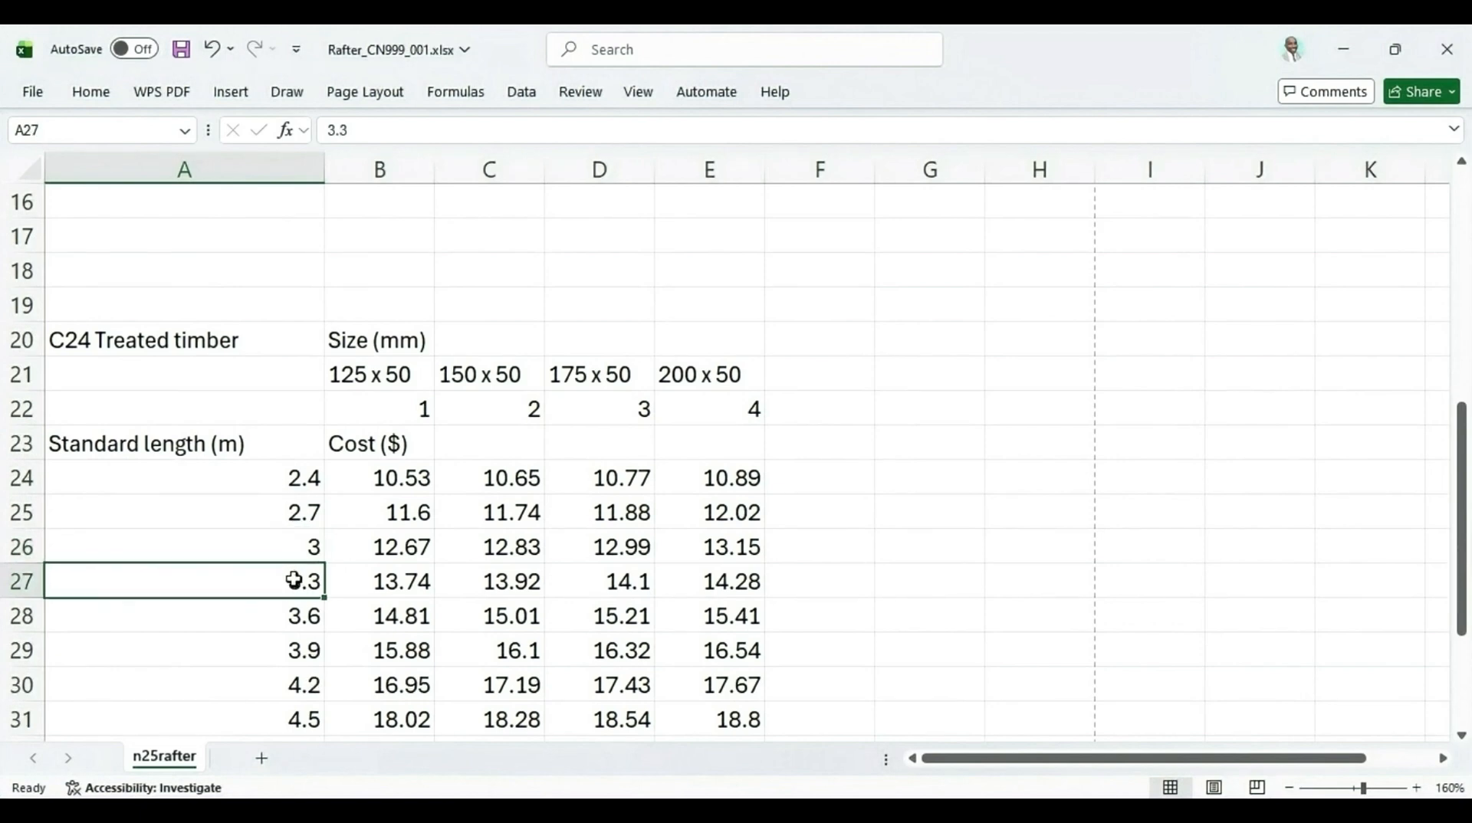
pyautogui.click(306, 555)
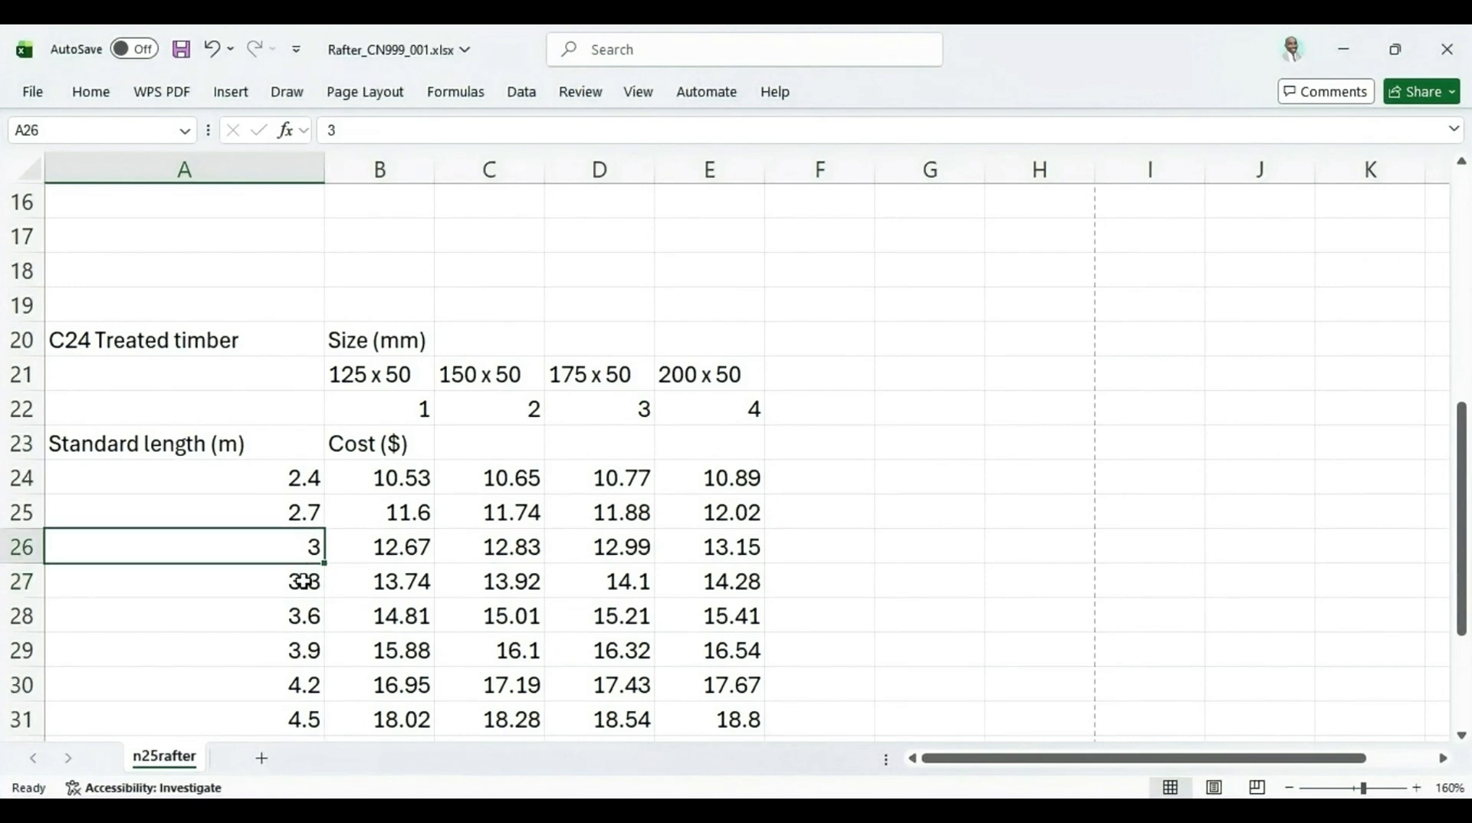
pyautogui.click(297, 586)
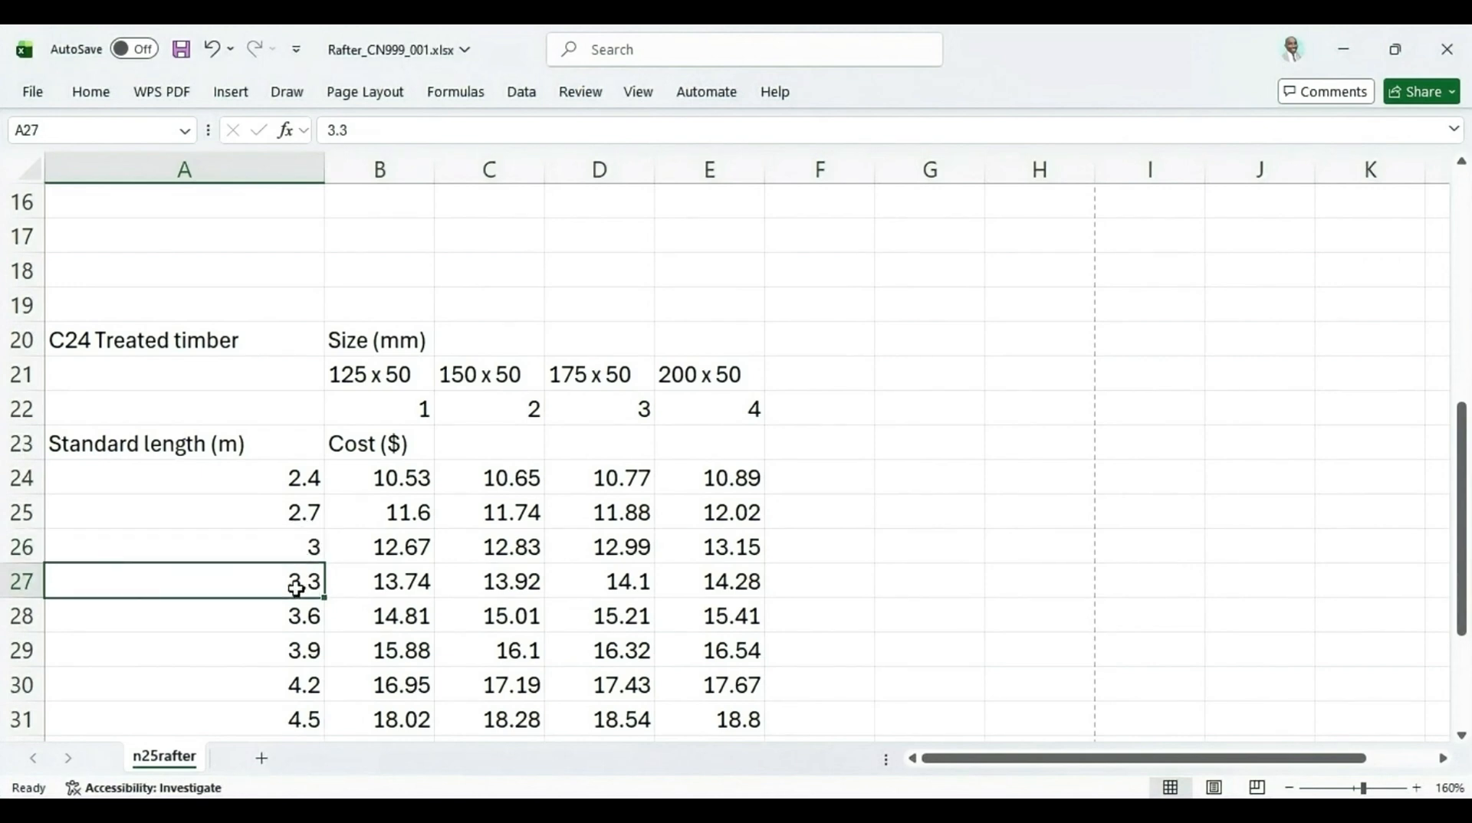
pyautogui.scroll(4, 296, 589)
pyautogui.scroll(-5, 296, 590)
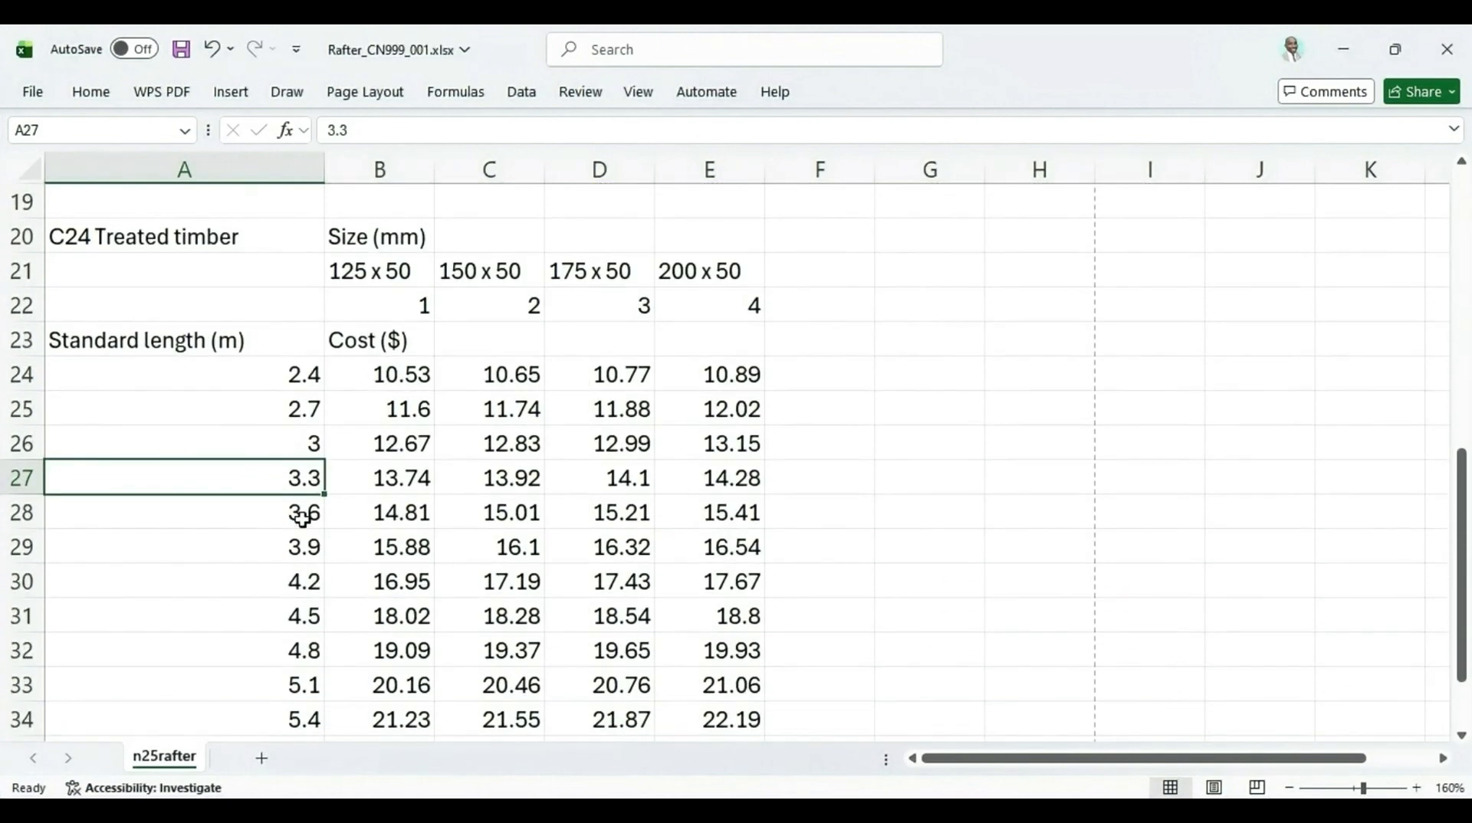
pyautogui.click(301, 519)
pyautogui.scroll(5, 301, 519)
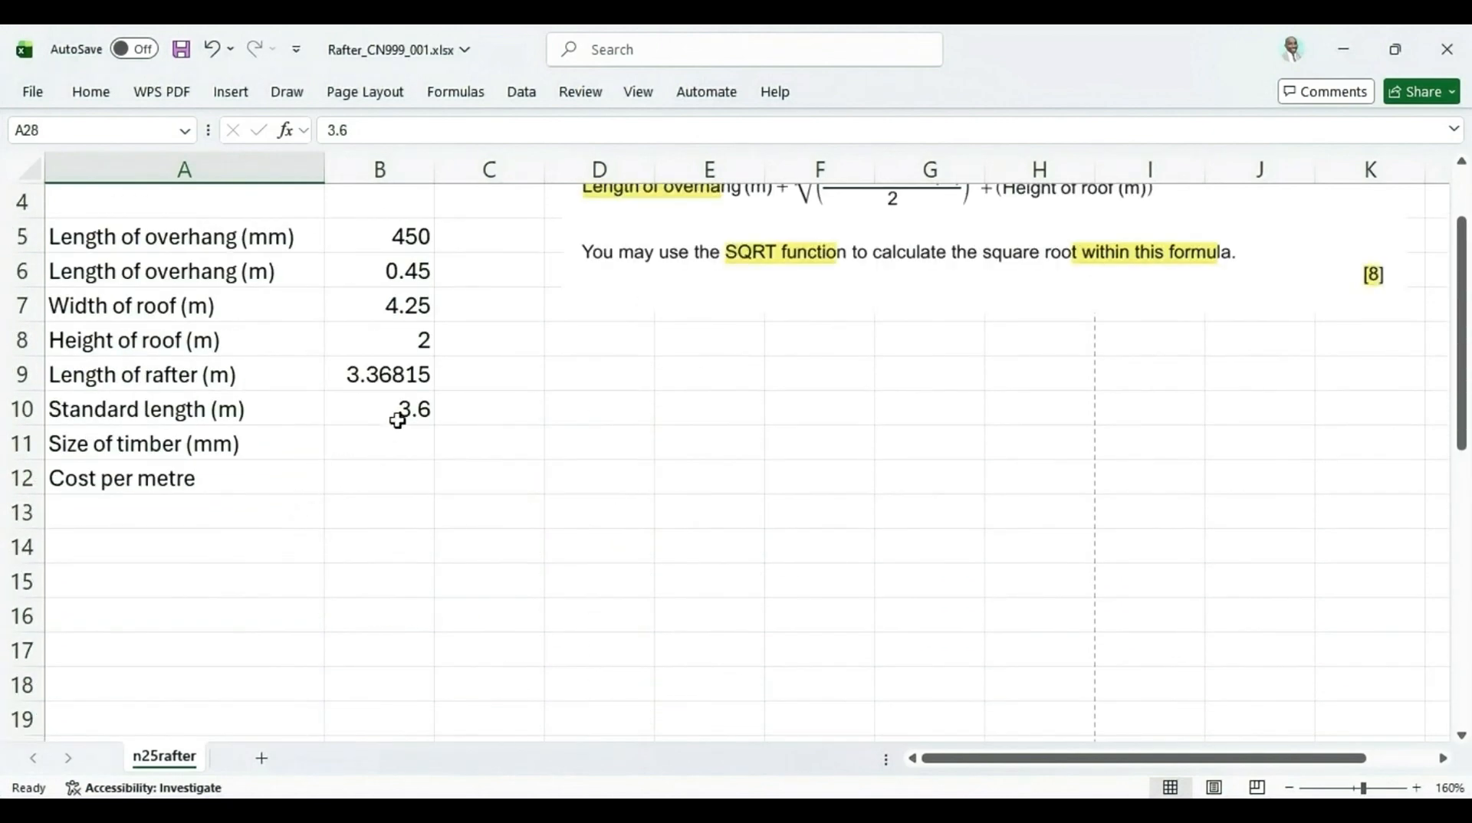
pyautogui.click(400, 417)
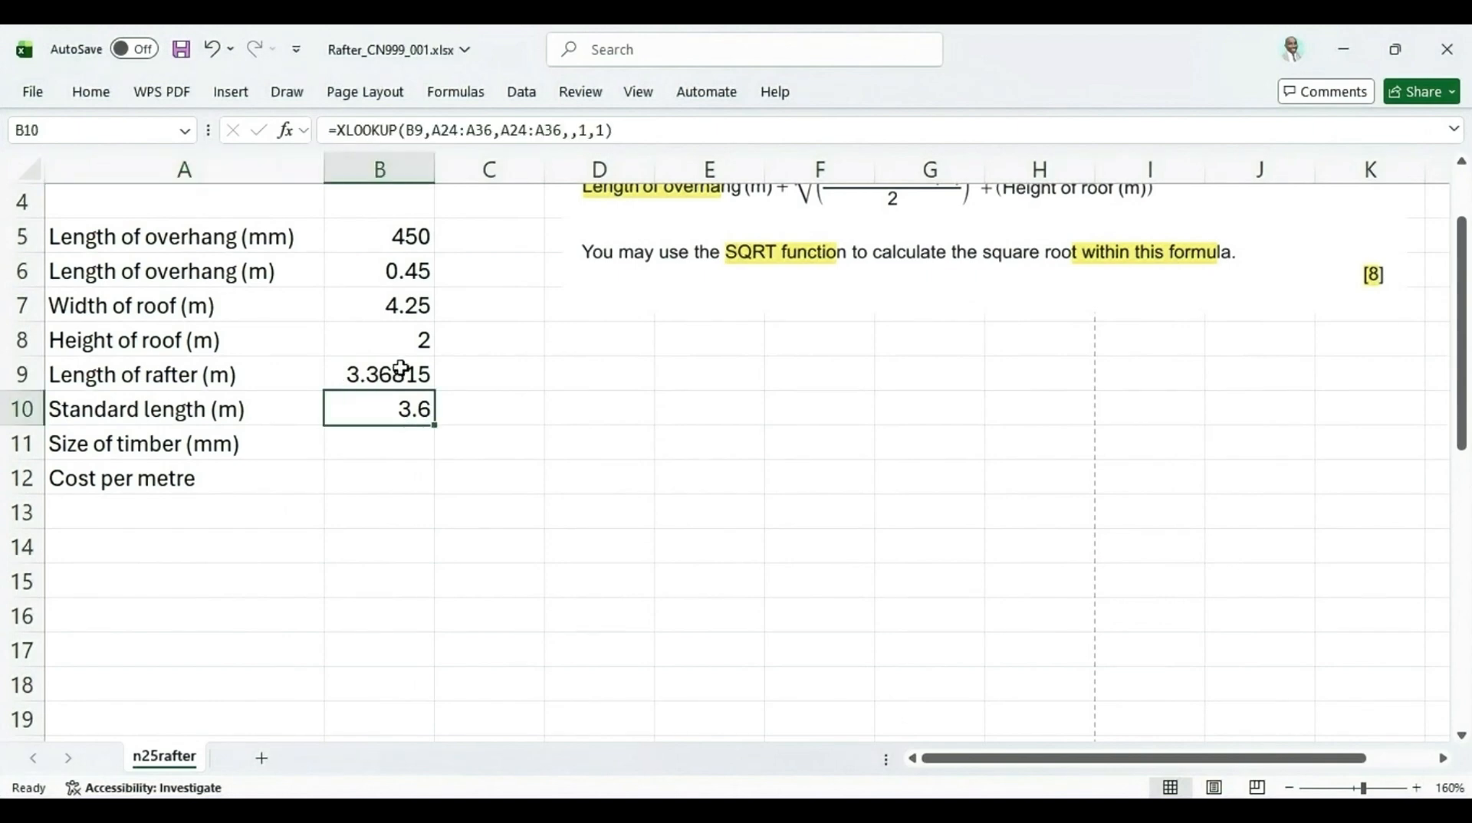
pyautogui.scroll(-5, 391, 398)
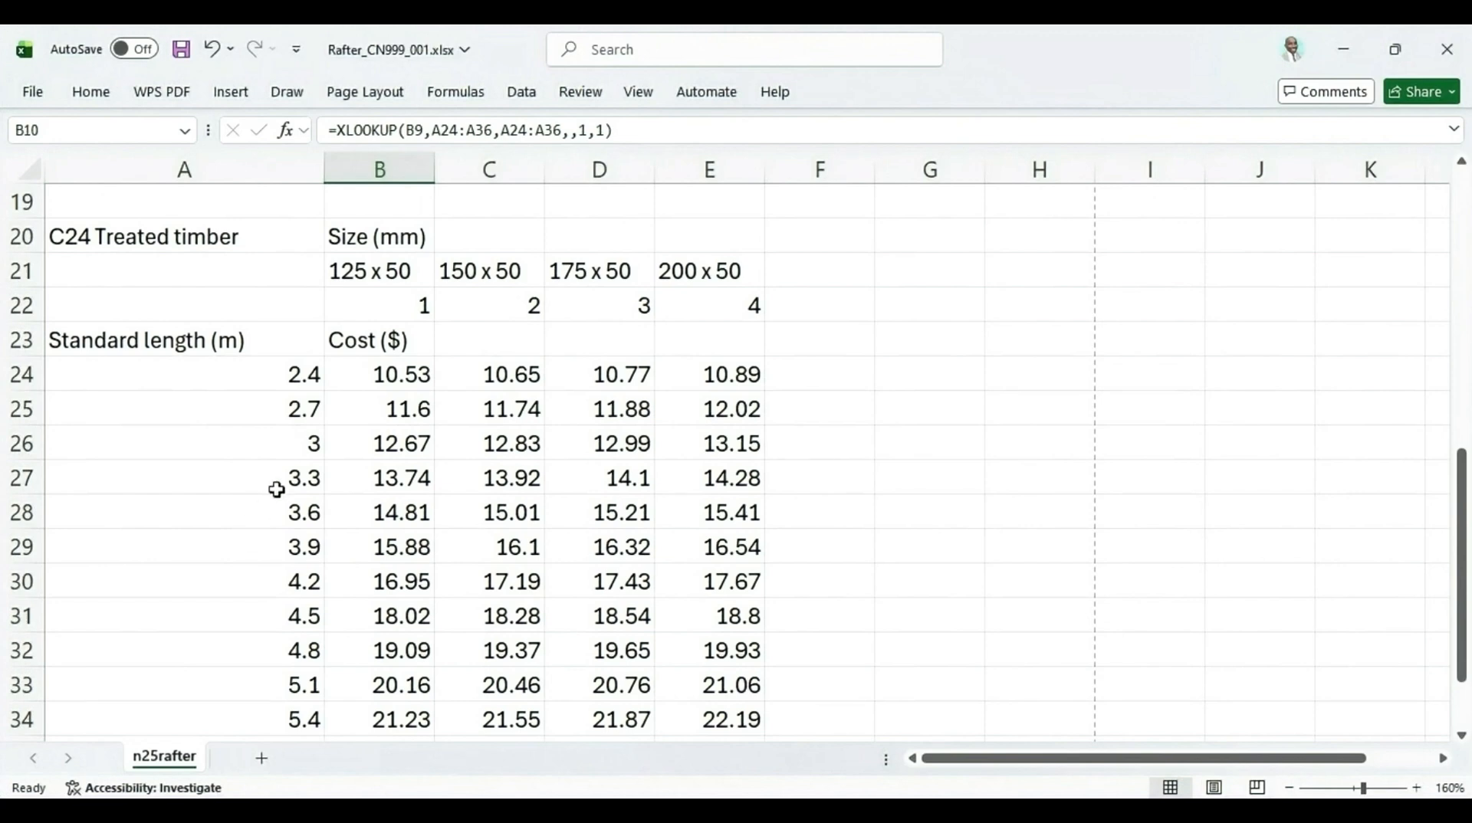
pyautogui.click(292, 477)
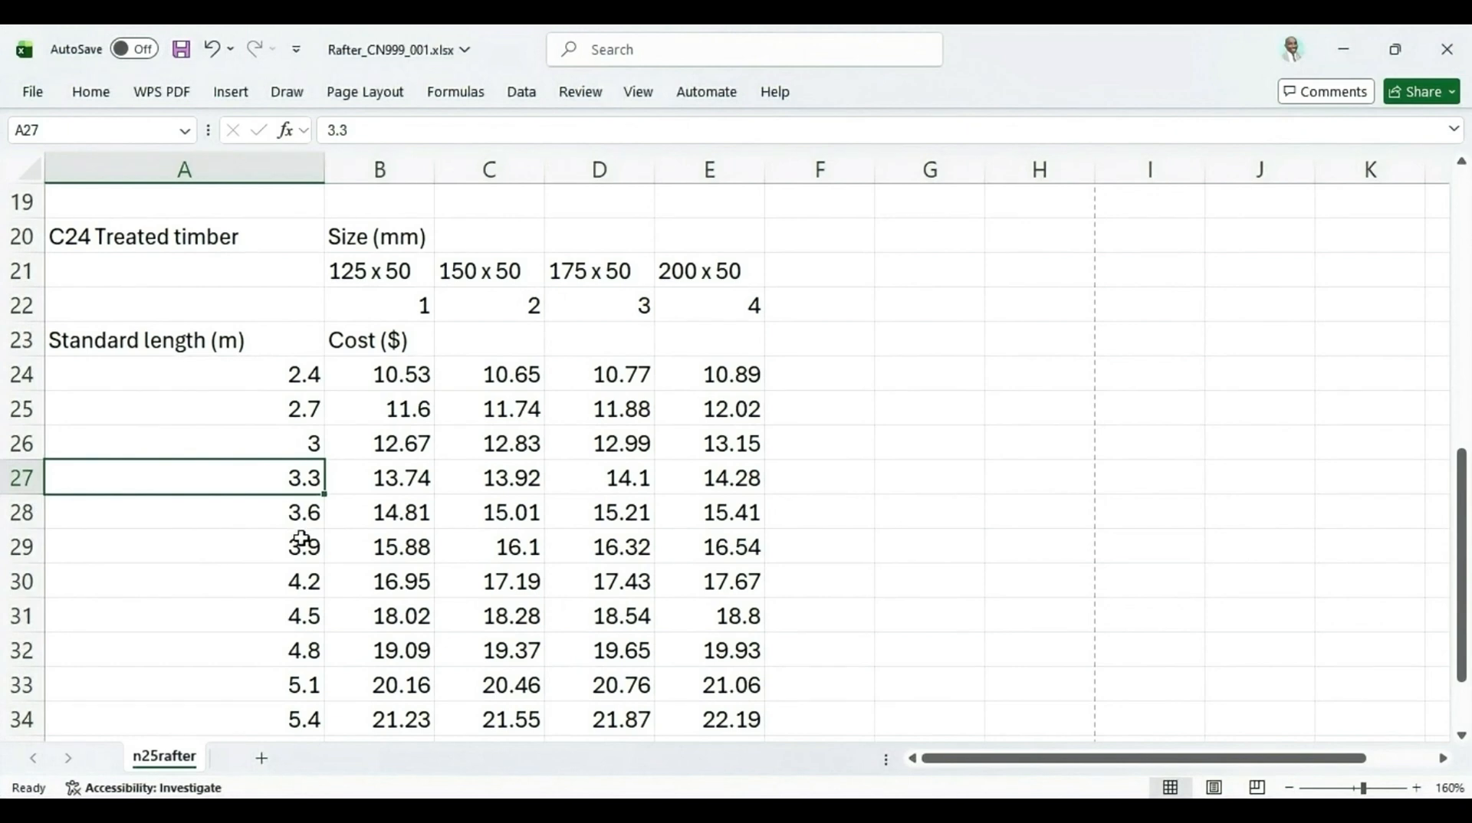
pyautogui.scroll(5, 302, 538)
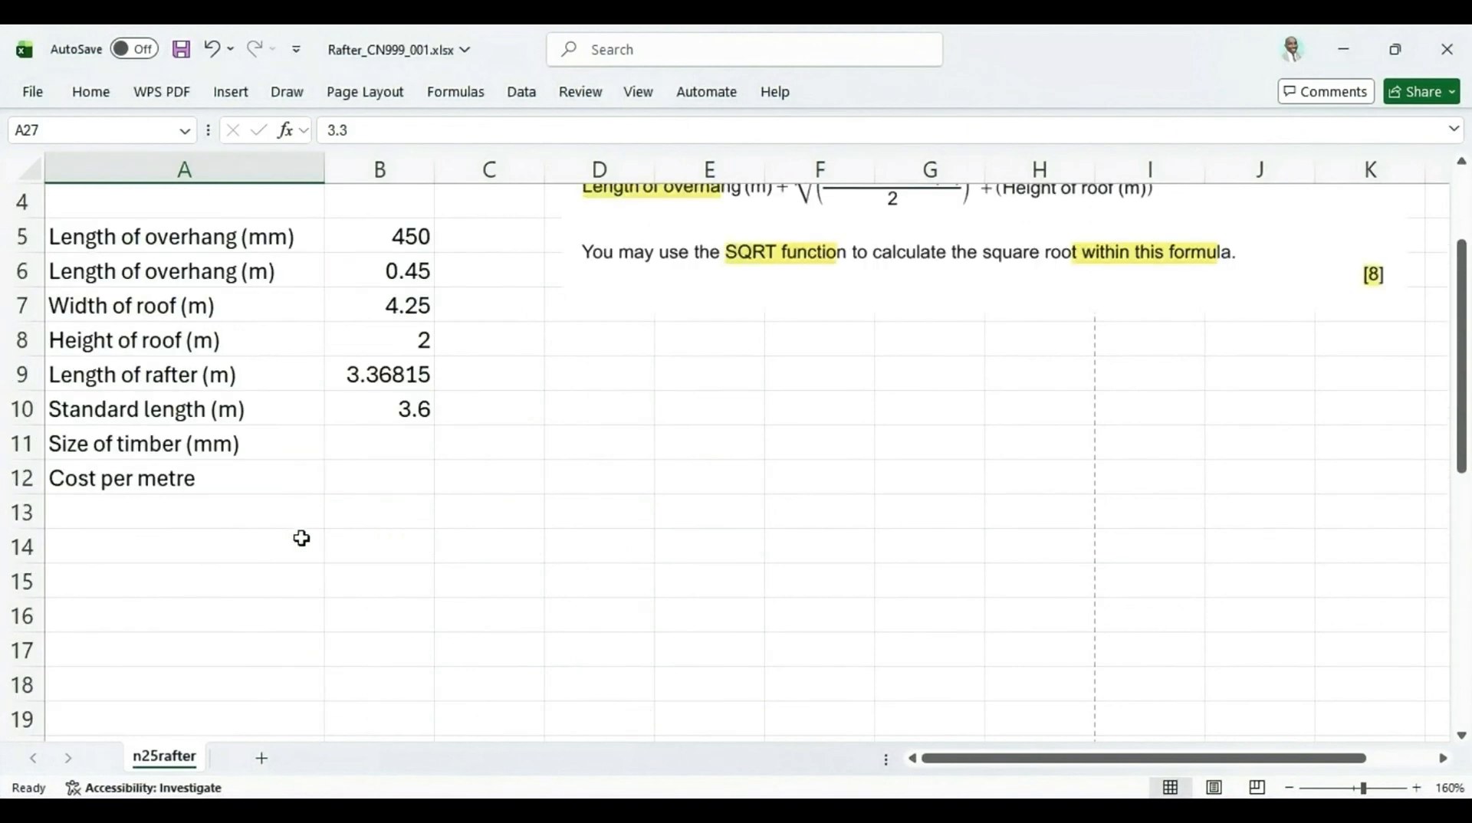
pyautogui.click(409, 412)
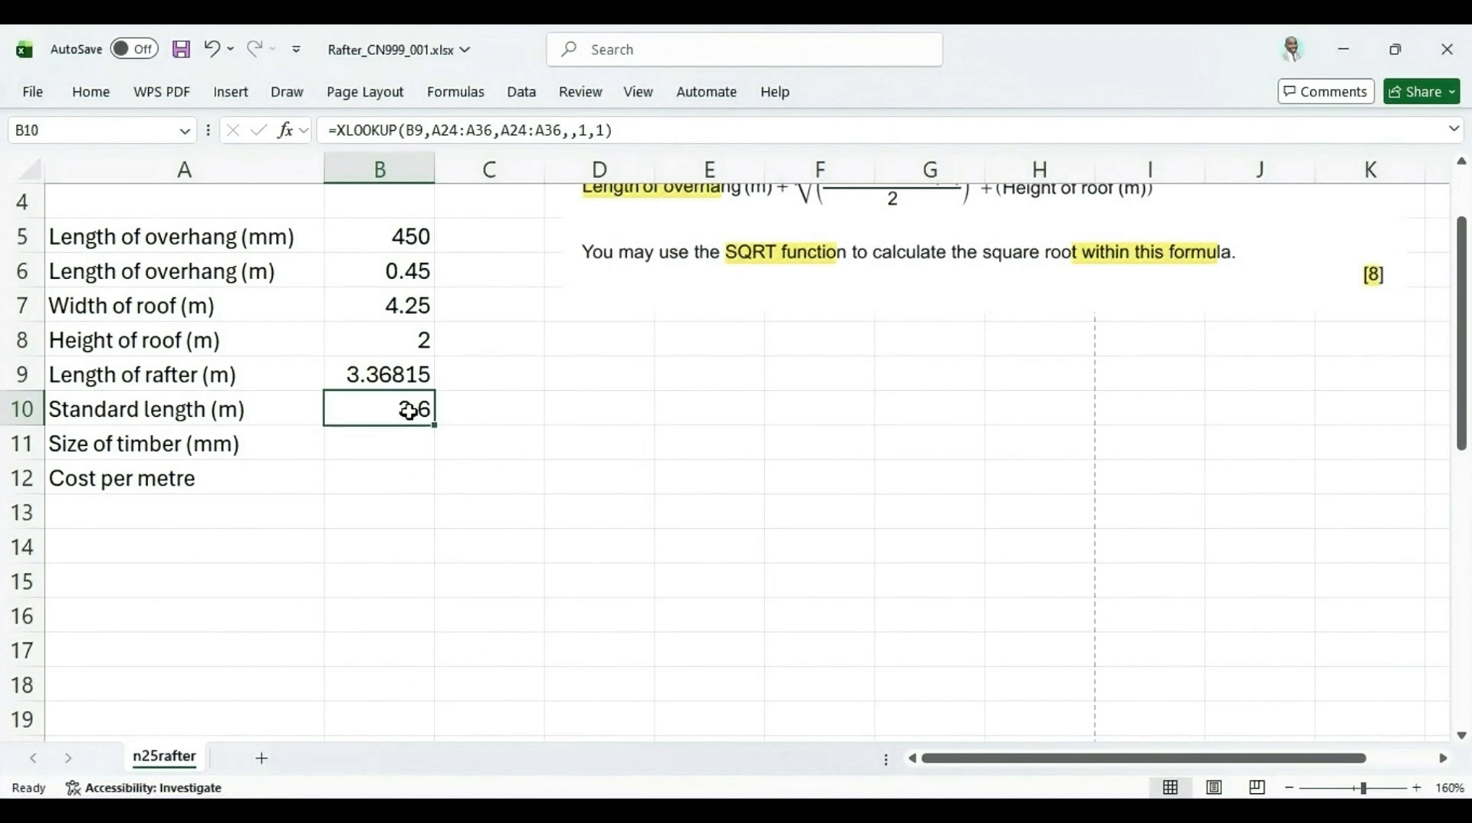
# Delete the question picture placed on the worksheet beside the rafter calculator
pyautogui.click(819, 237)
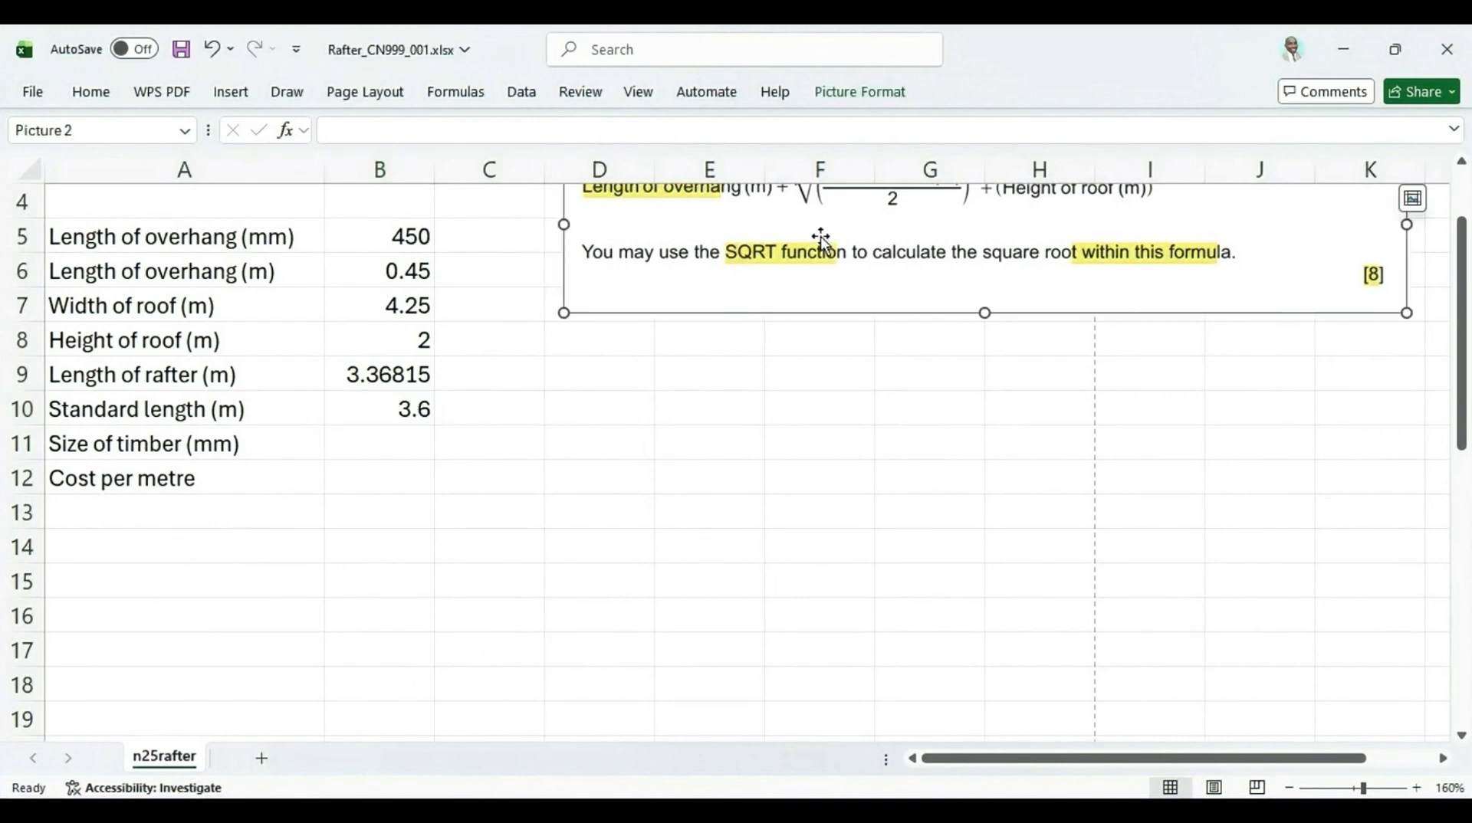
pyautogui.press('Delete')
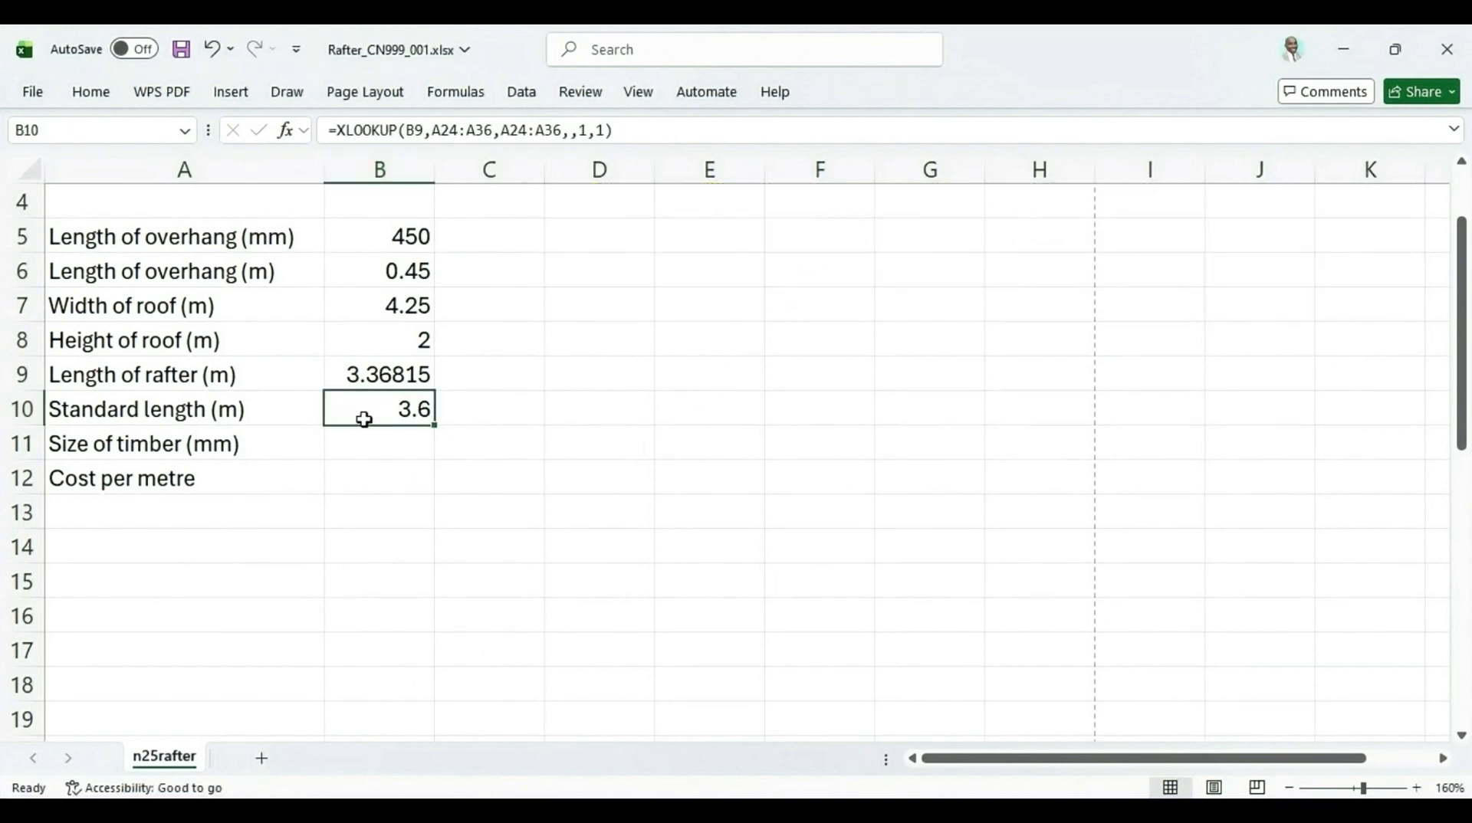
# Switch to the exam PDF and highlight B11 and "restrict data entry to" in question 6
pyautogui.hotkey('alt', 'Tab')
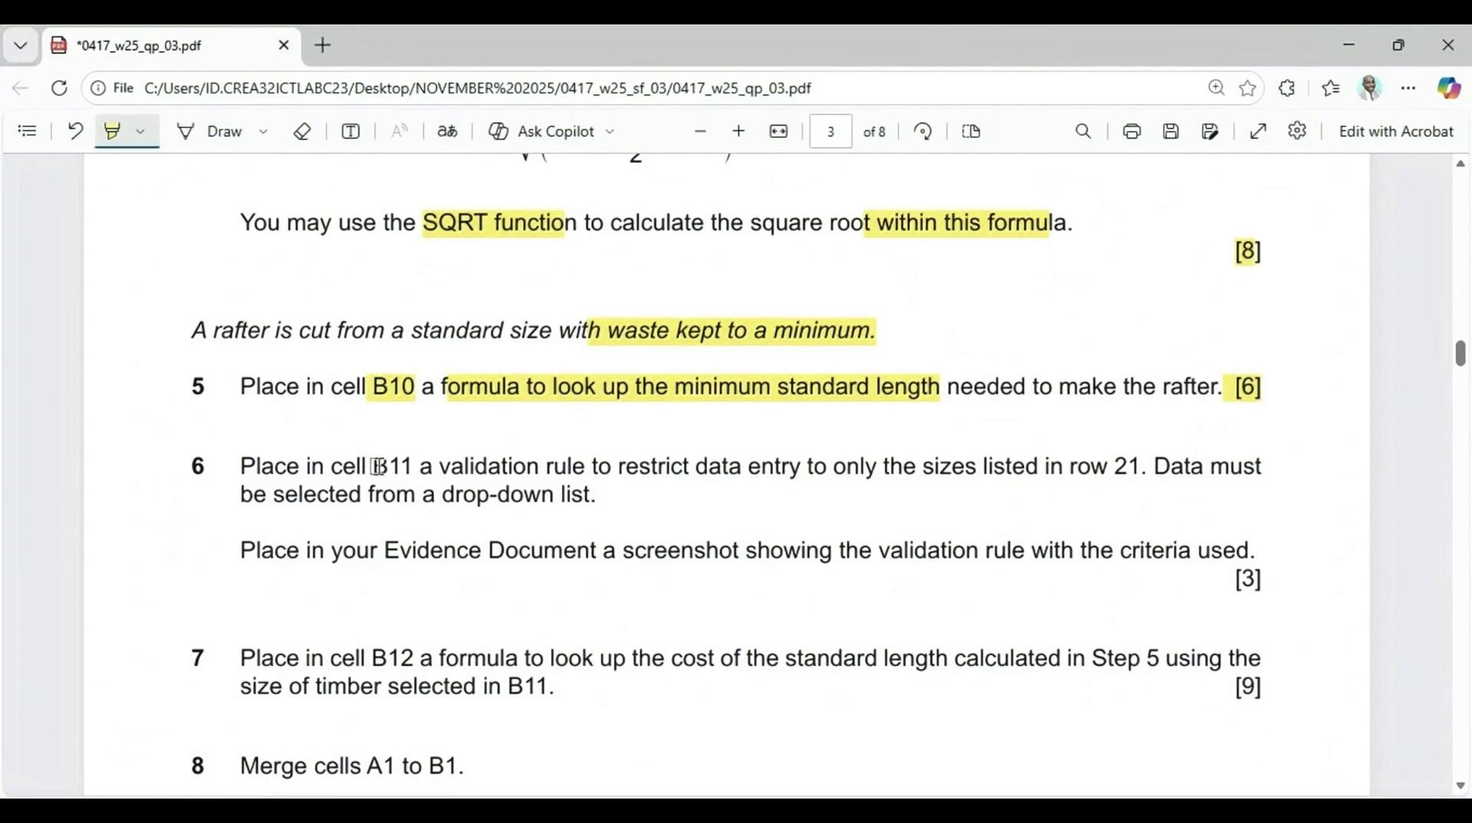
pyautogui.moveTo(373, 466); pyautogui.dragTo(415, 467)
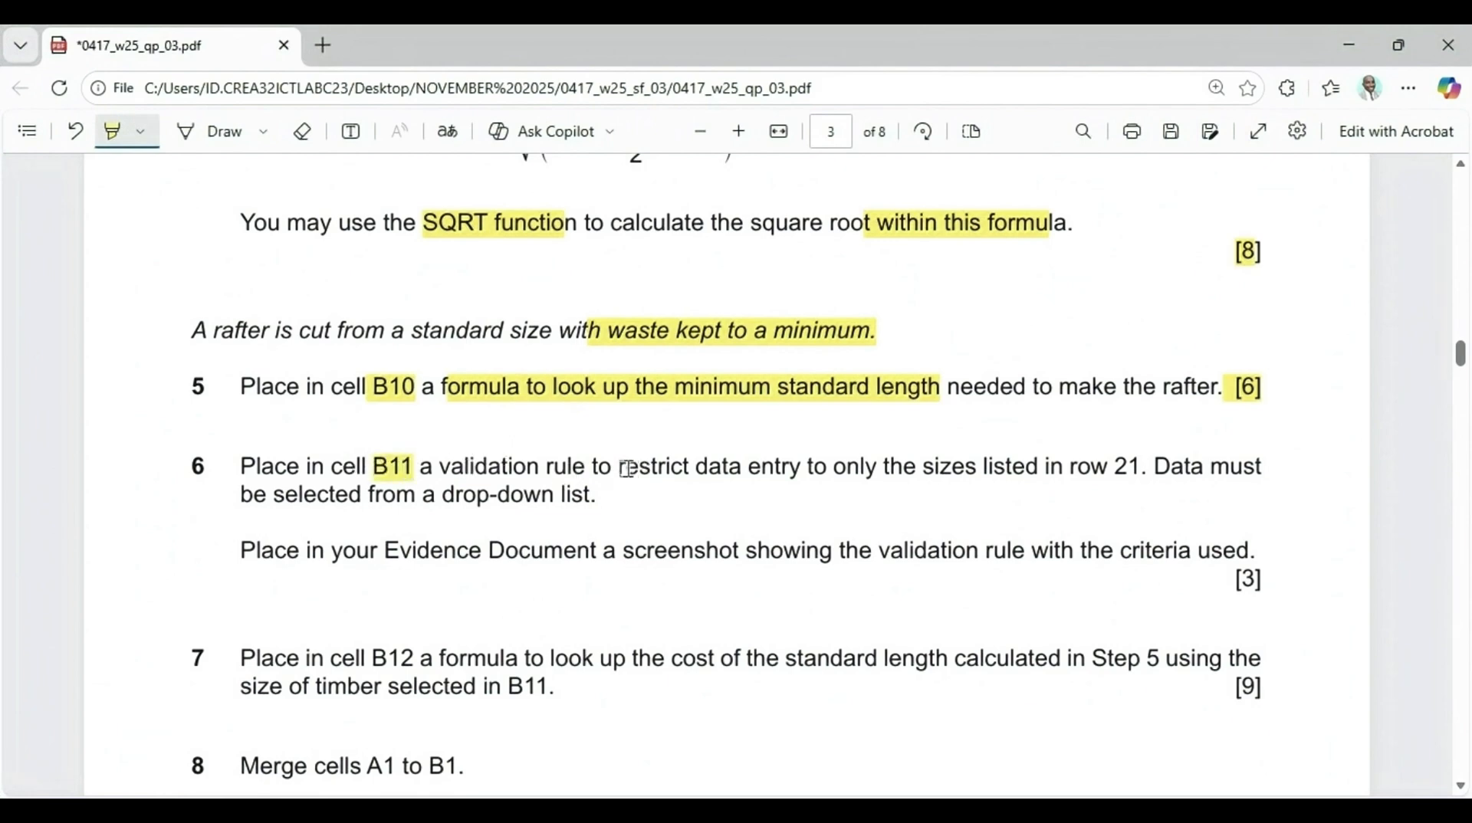
pyautogui.moveTo(614, 467); pyautogui.dragTo(814, 468)
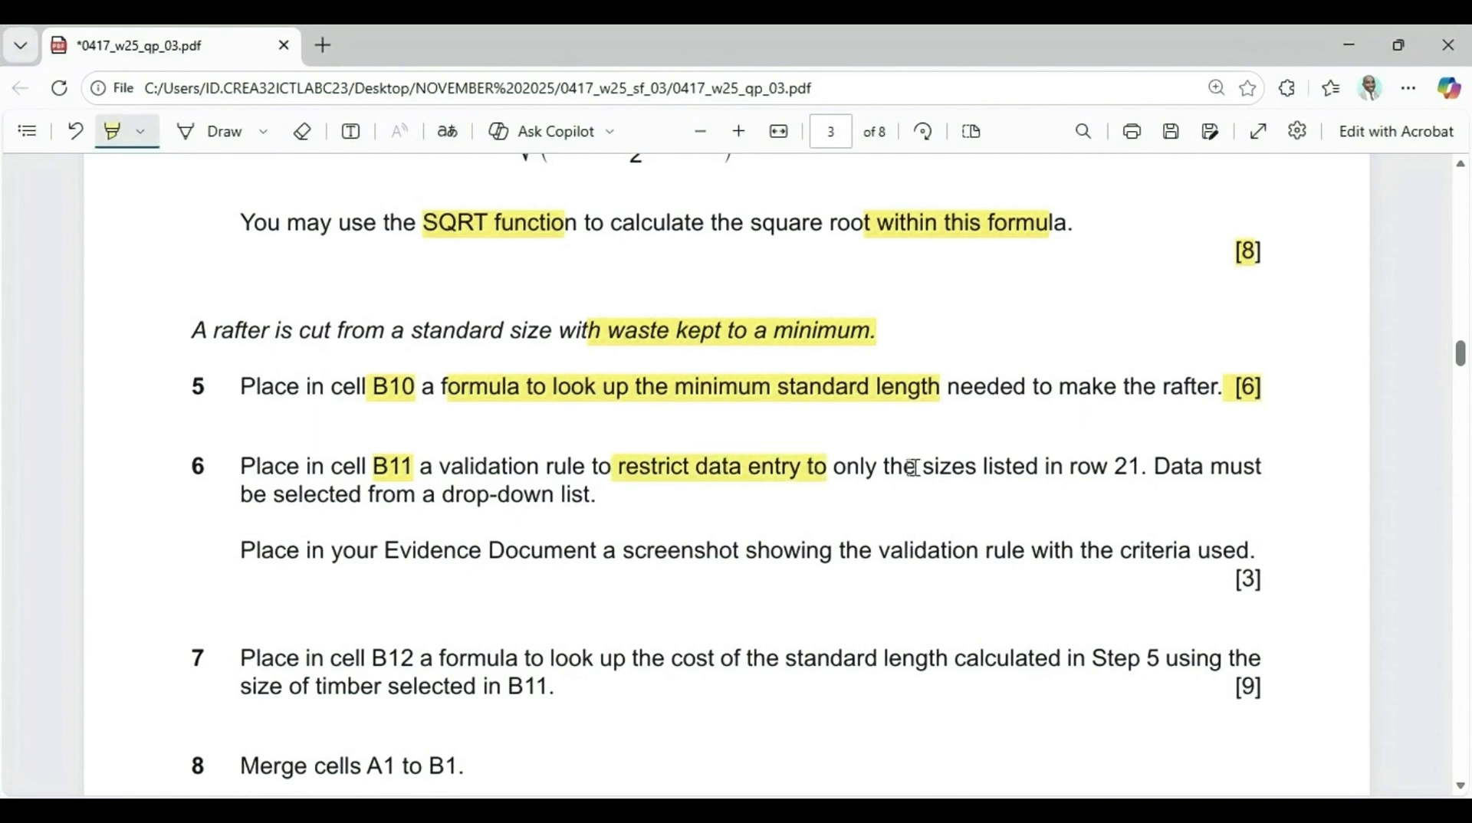
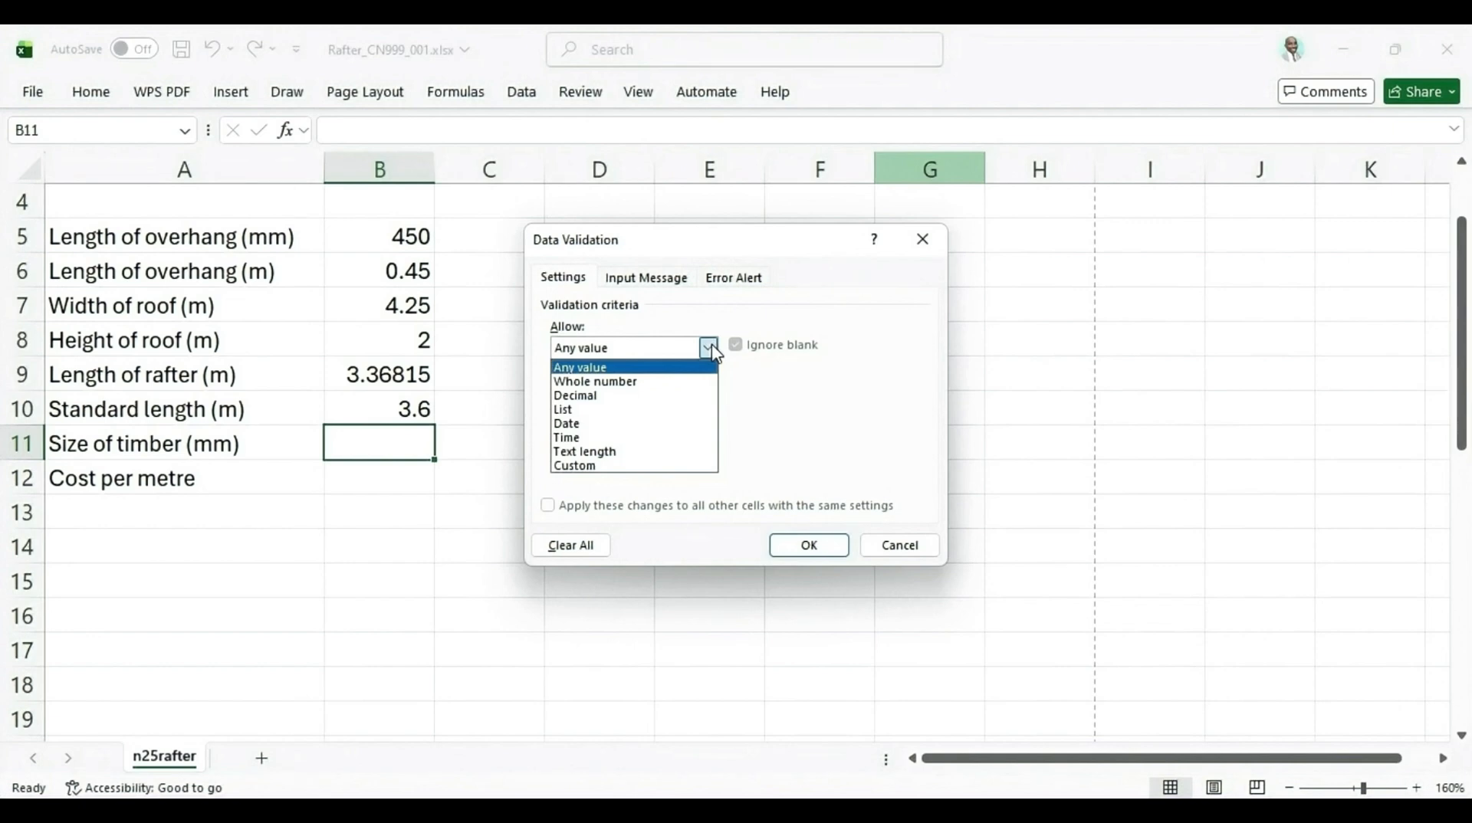
# Set B11's validation to allow a List with source =$B$21:$E$21 and an in-cell dropdown
pyautogui.click(581, 411)
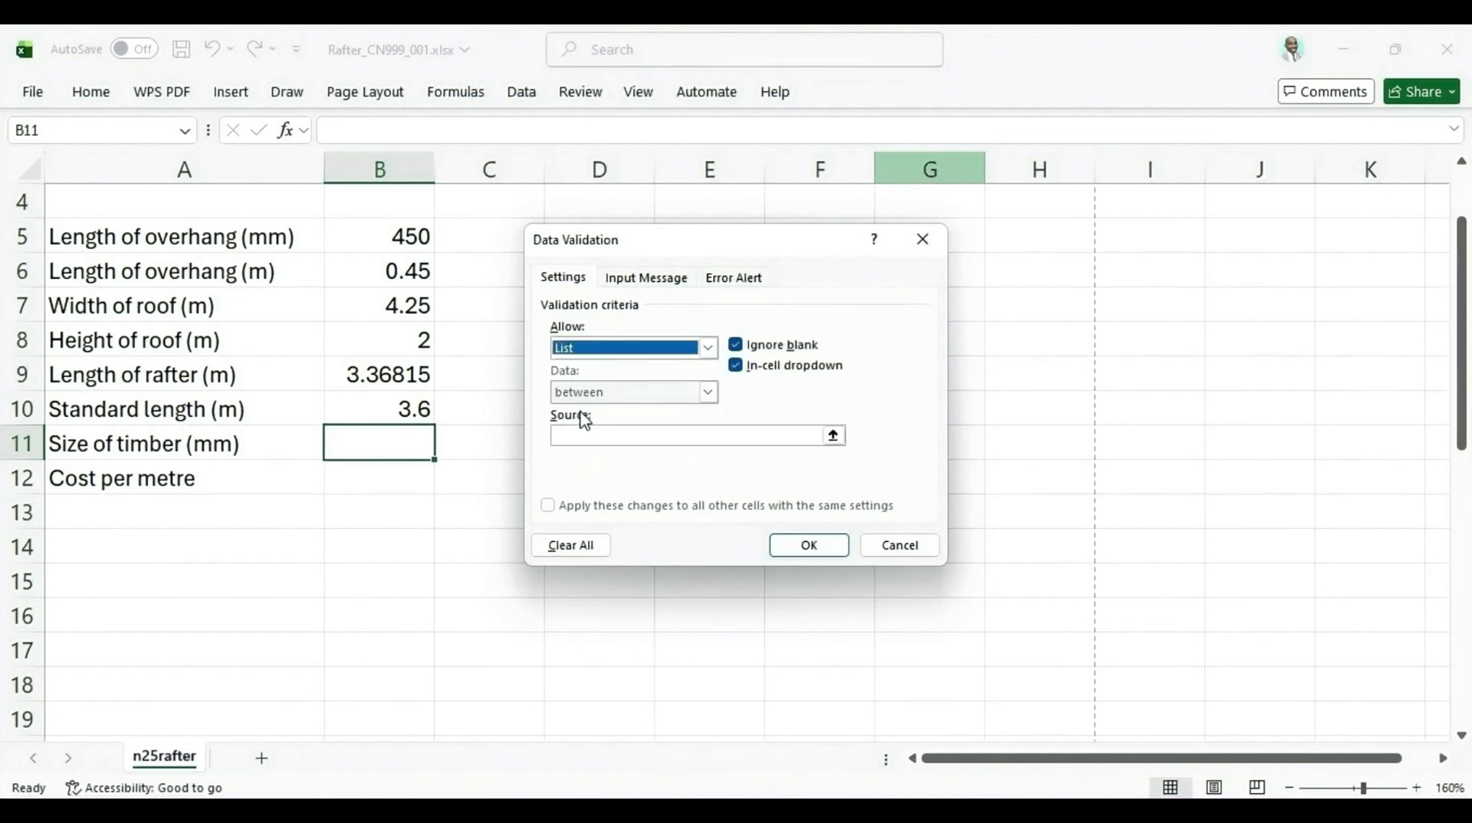
pyautogui.click(576, 435)
pyautogui.click(560, 435)
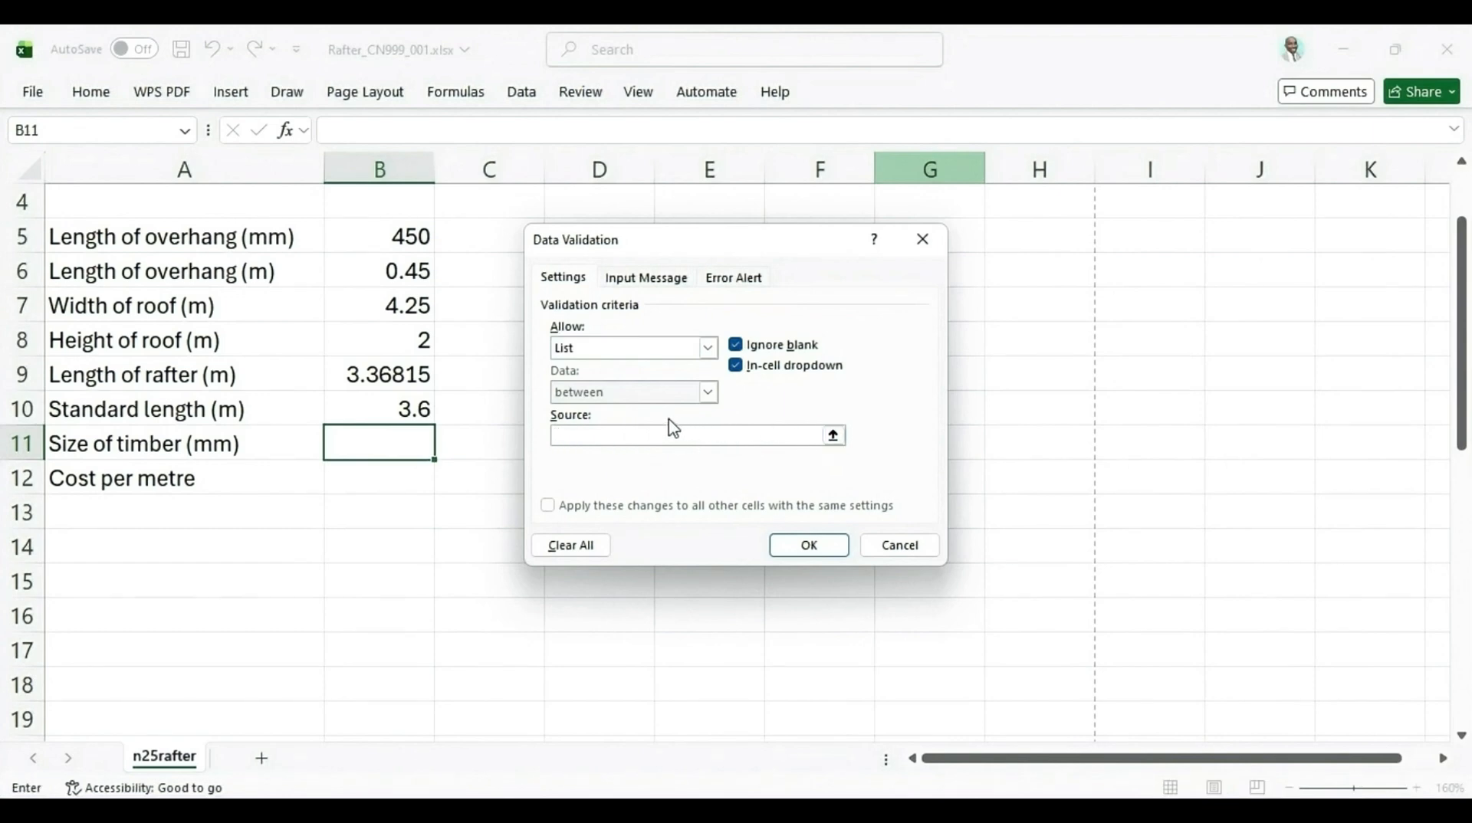
pyautogui.scroll(-2, 765, 438)
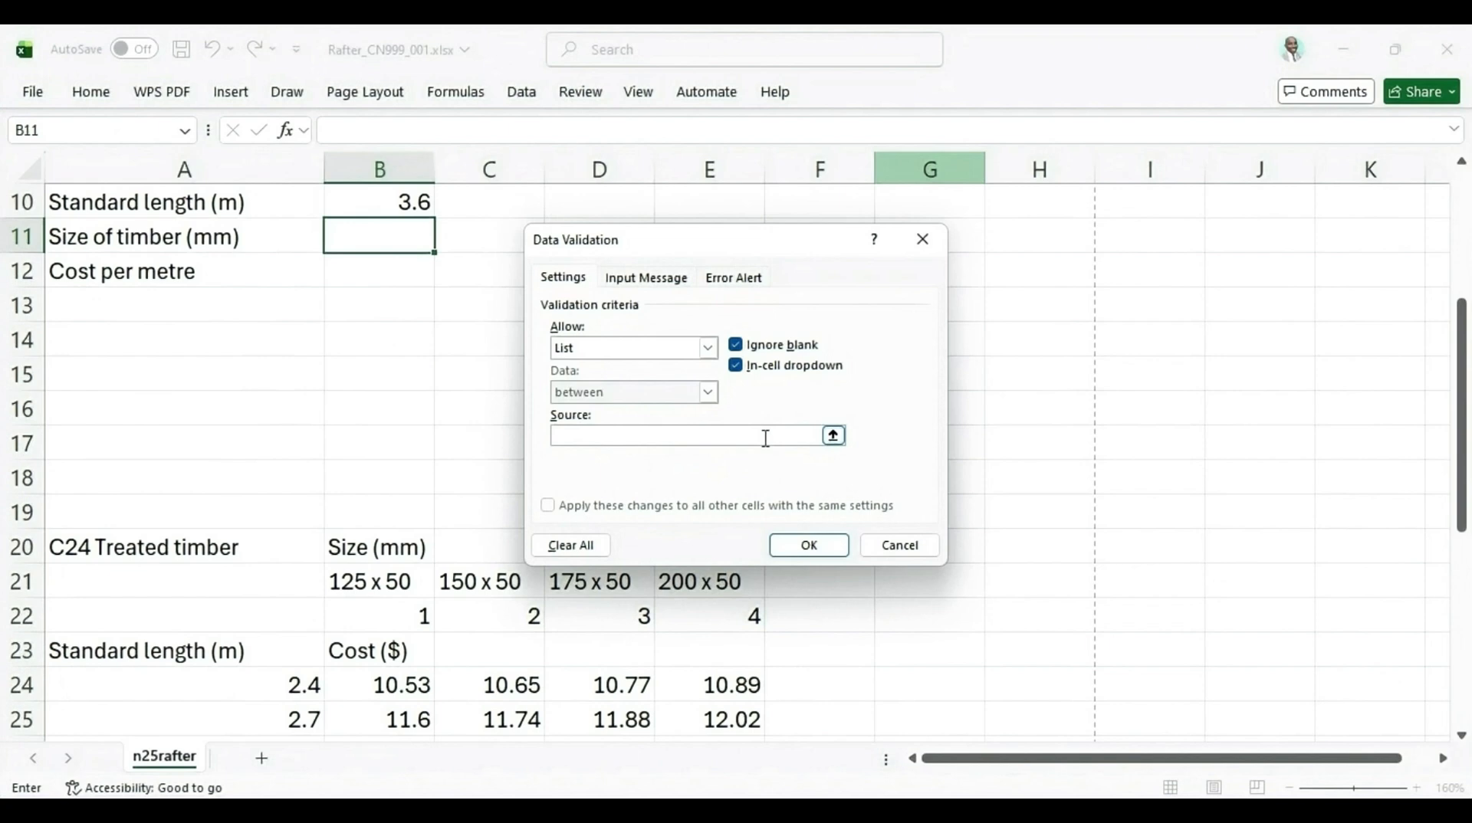
pyautogui.click(833, 435)
pyautogui.moveTo(350, 585); pyautogui.dragTo(716, 580)
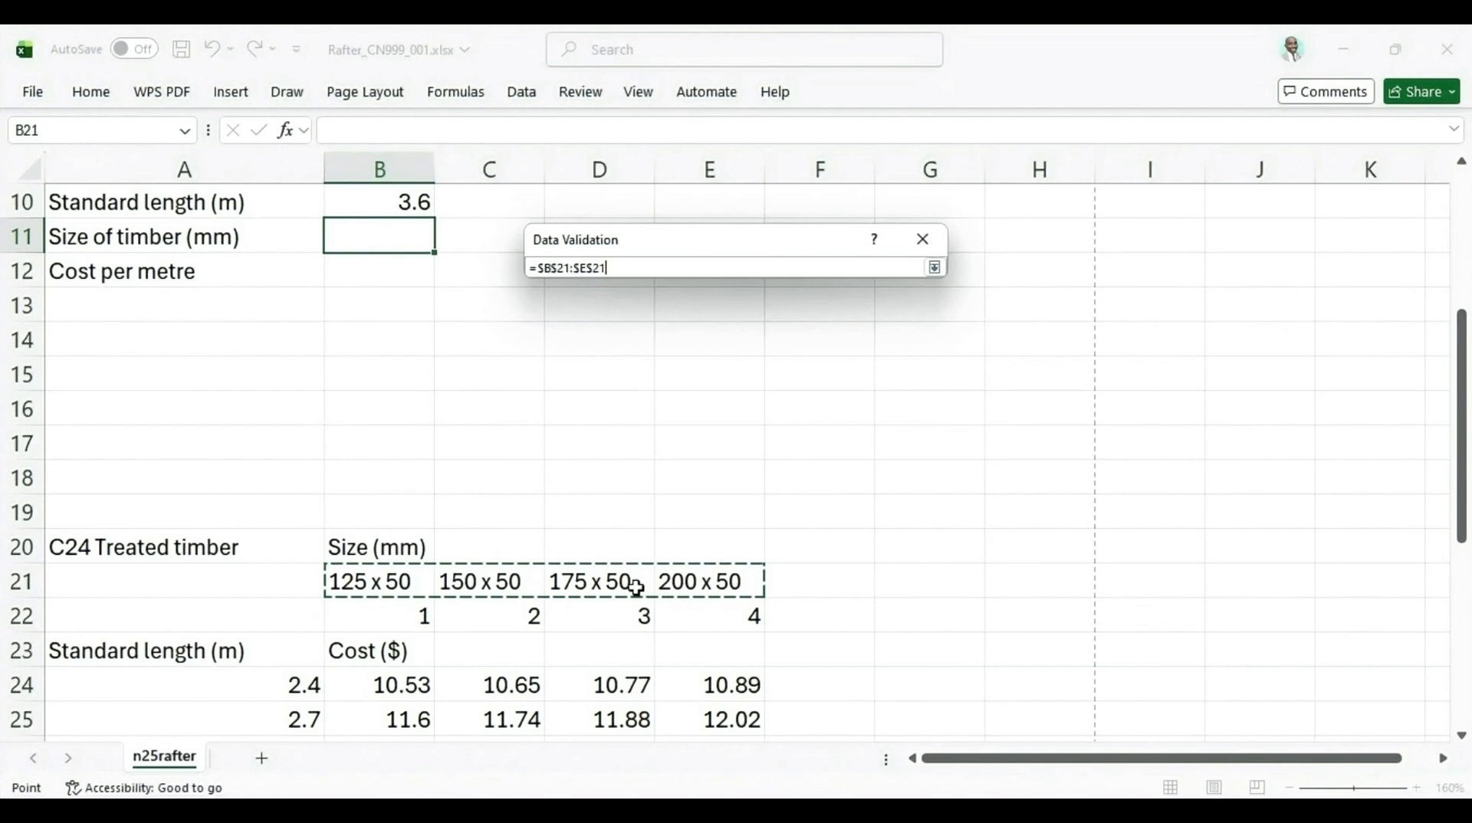
pyautogui.click(935, 269)
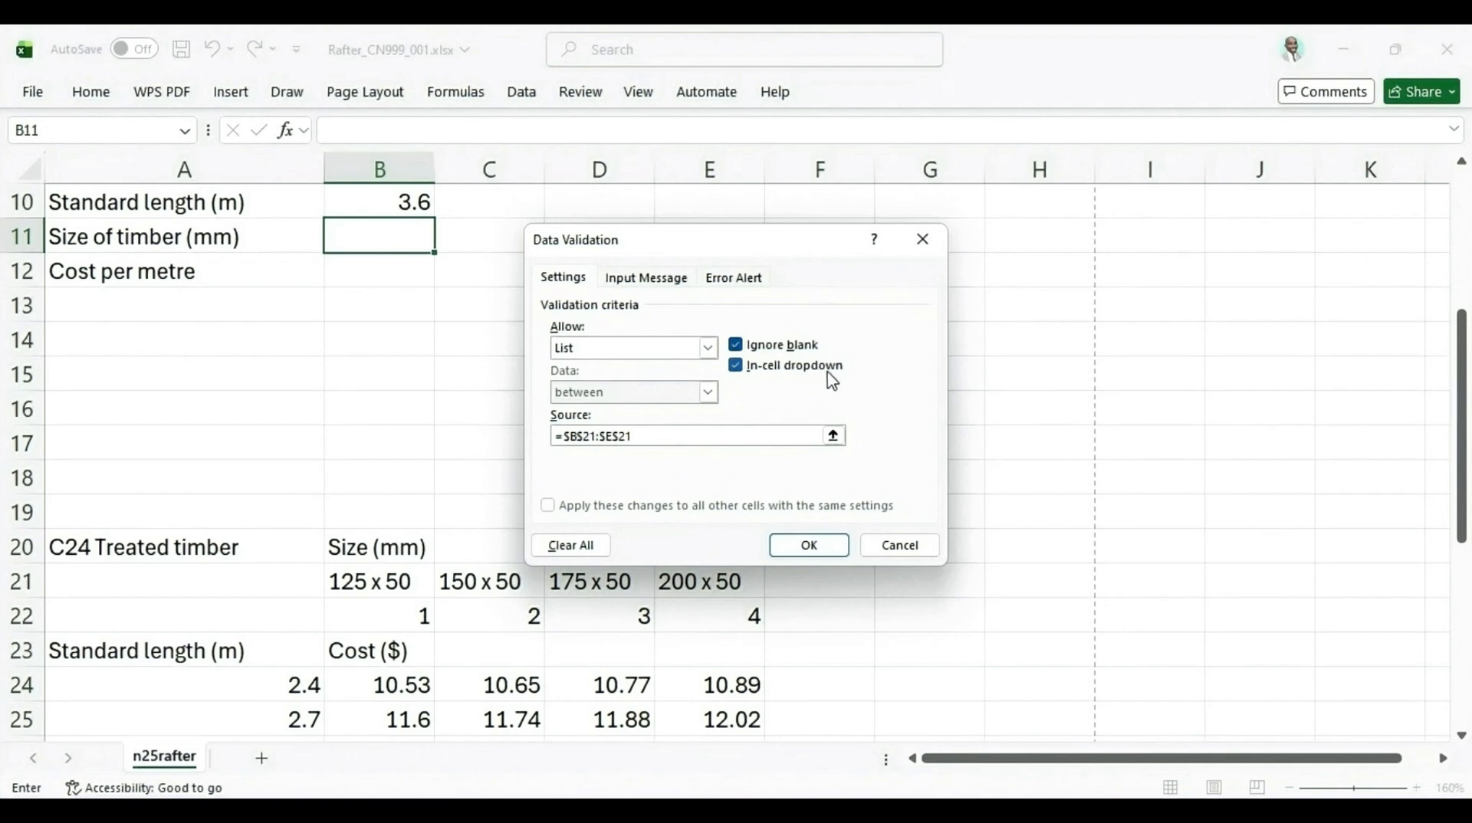
pyautogui.click(736, 367)
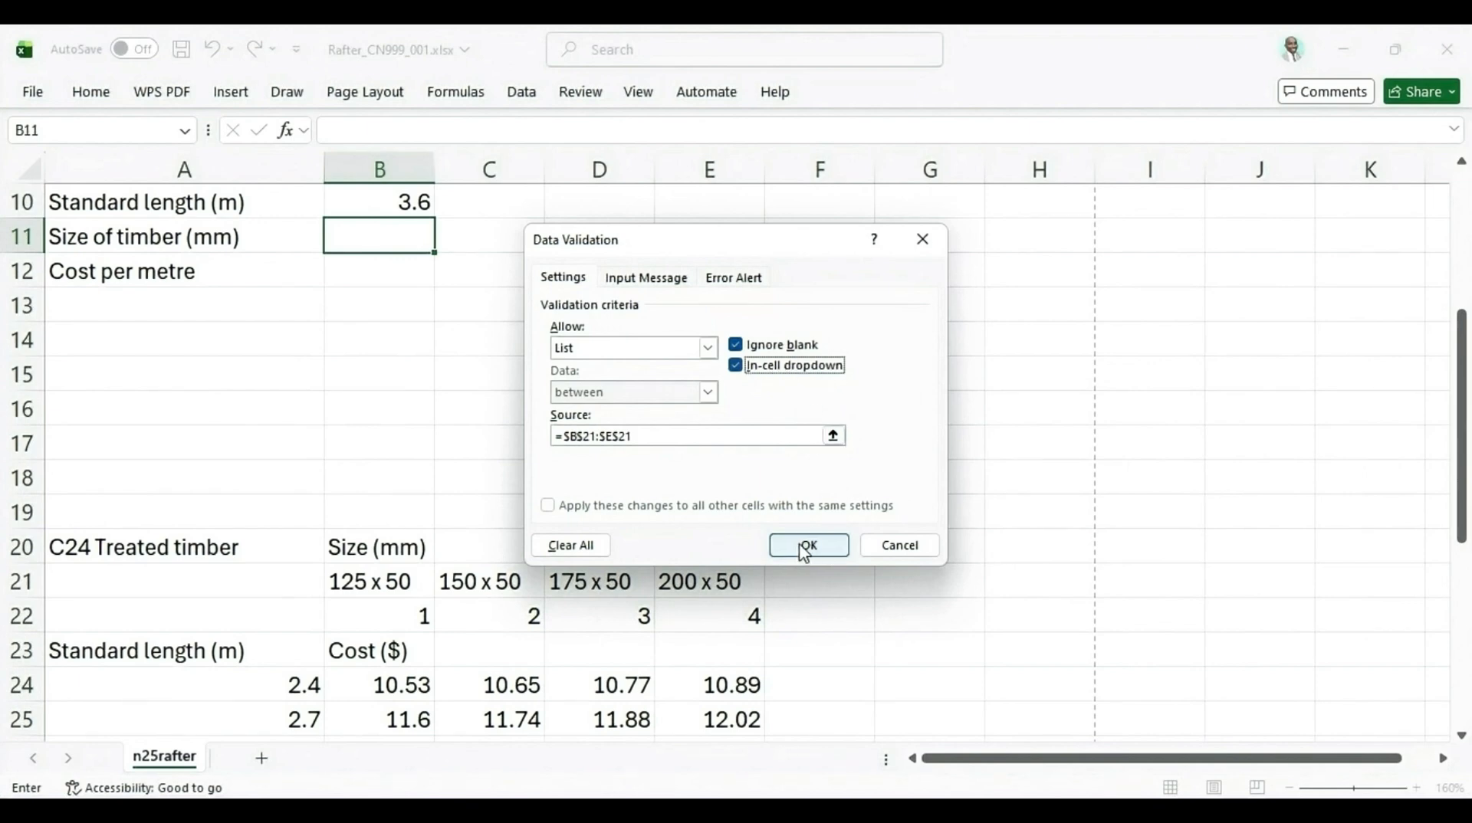
# Review the Input Message and Error Alert tabs, then confirm the validation rule
pyautogui.click(661, 281)
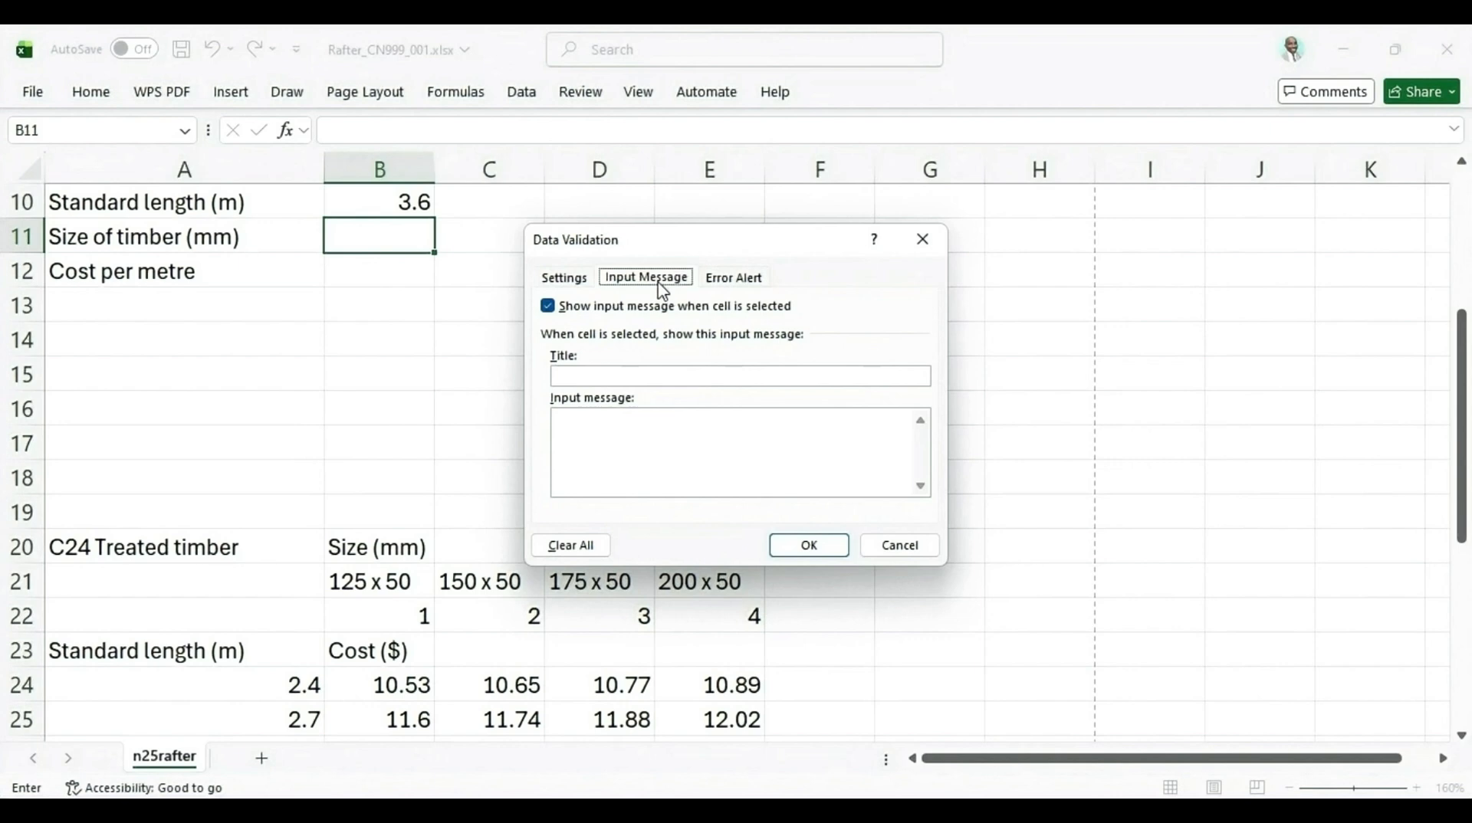
pyautogui.click(734, 275)
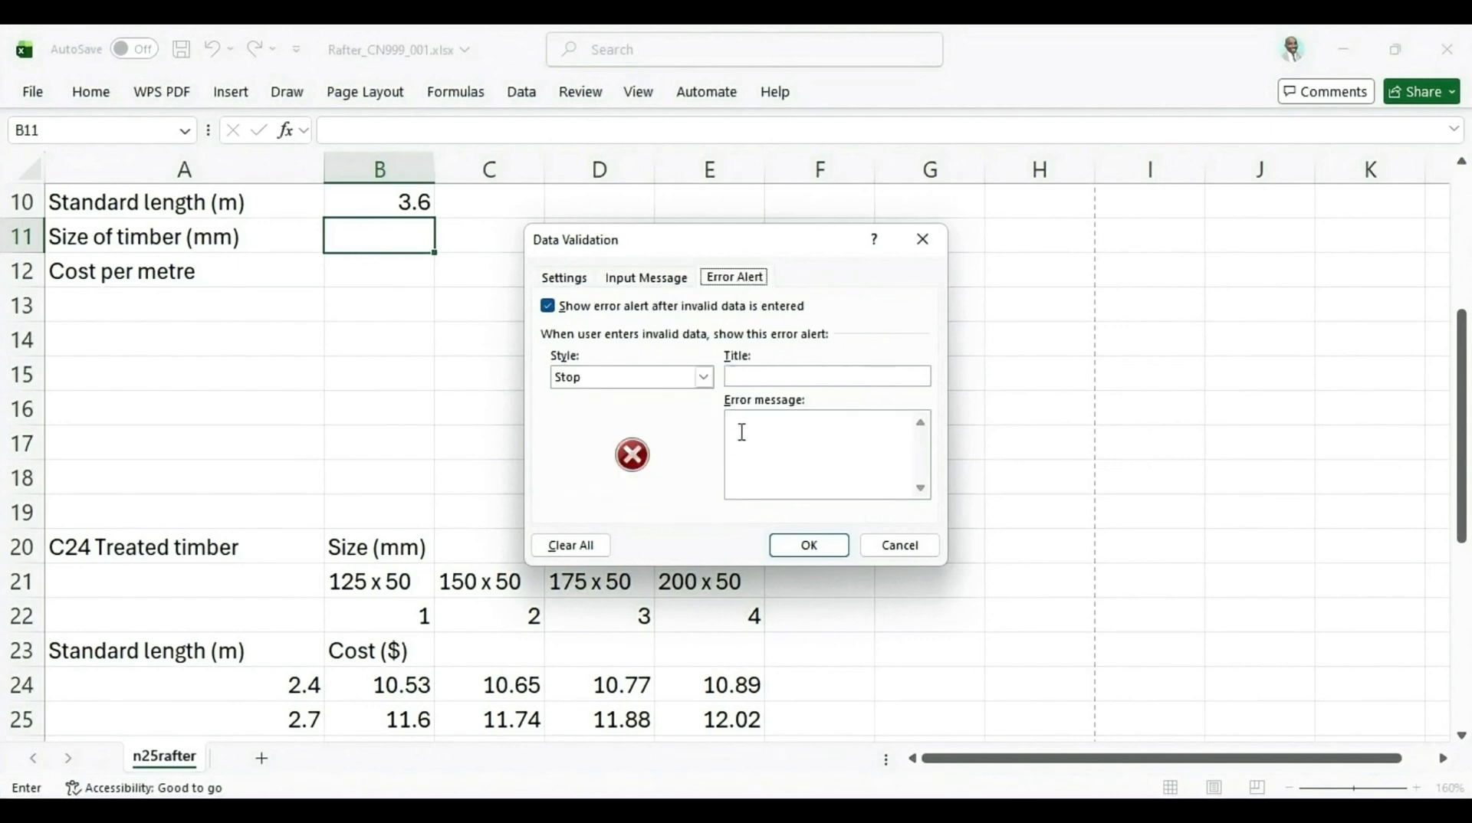
pyautogui.click(567, 279)
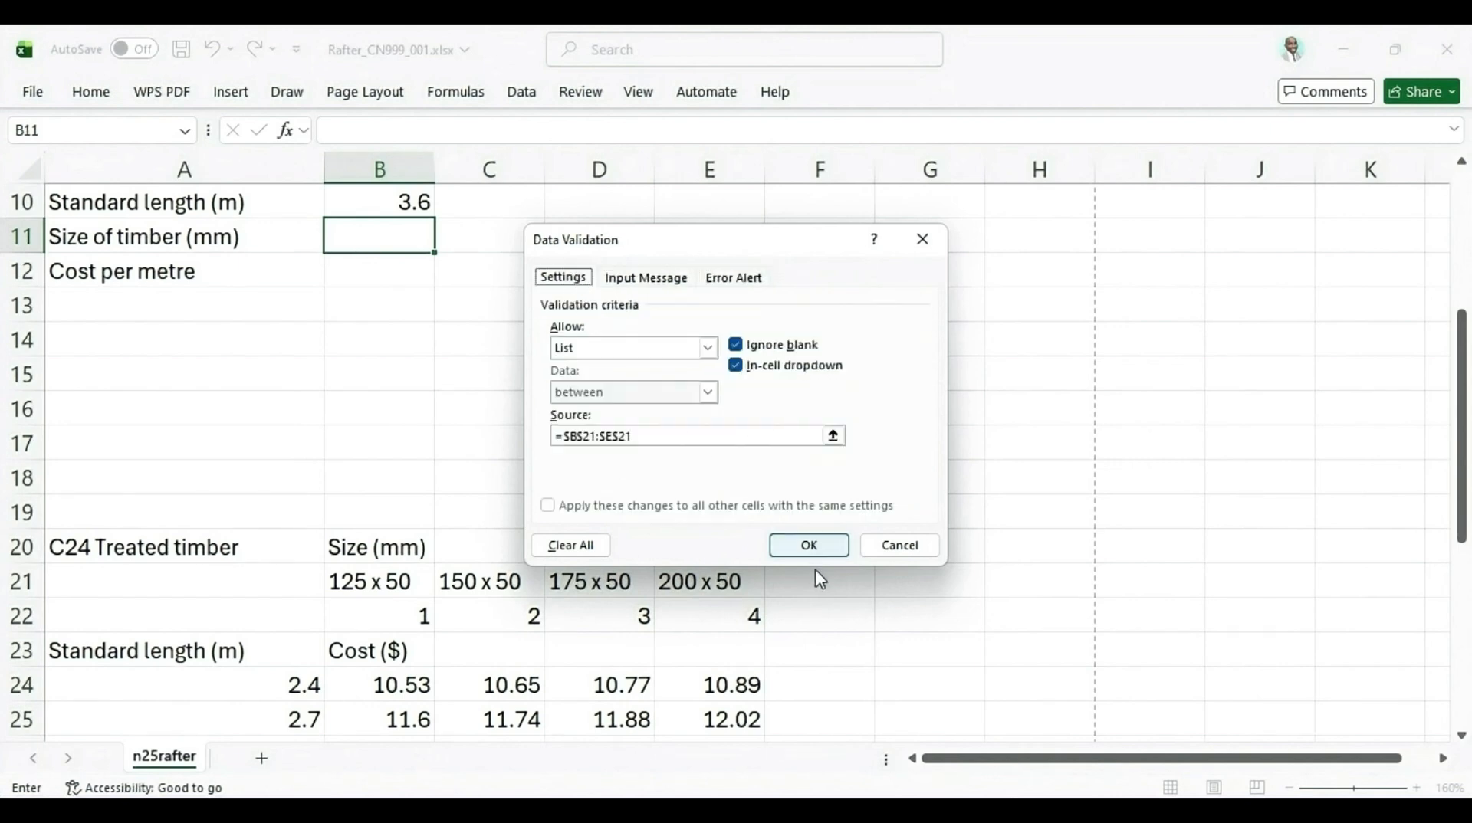
pyautogui.click(810, 547)
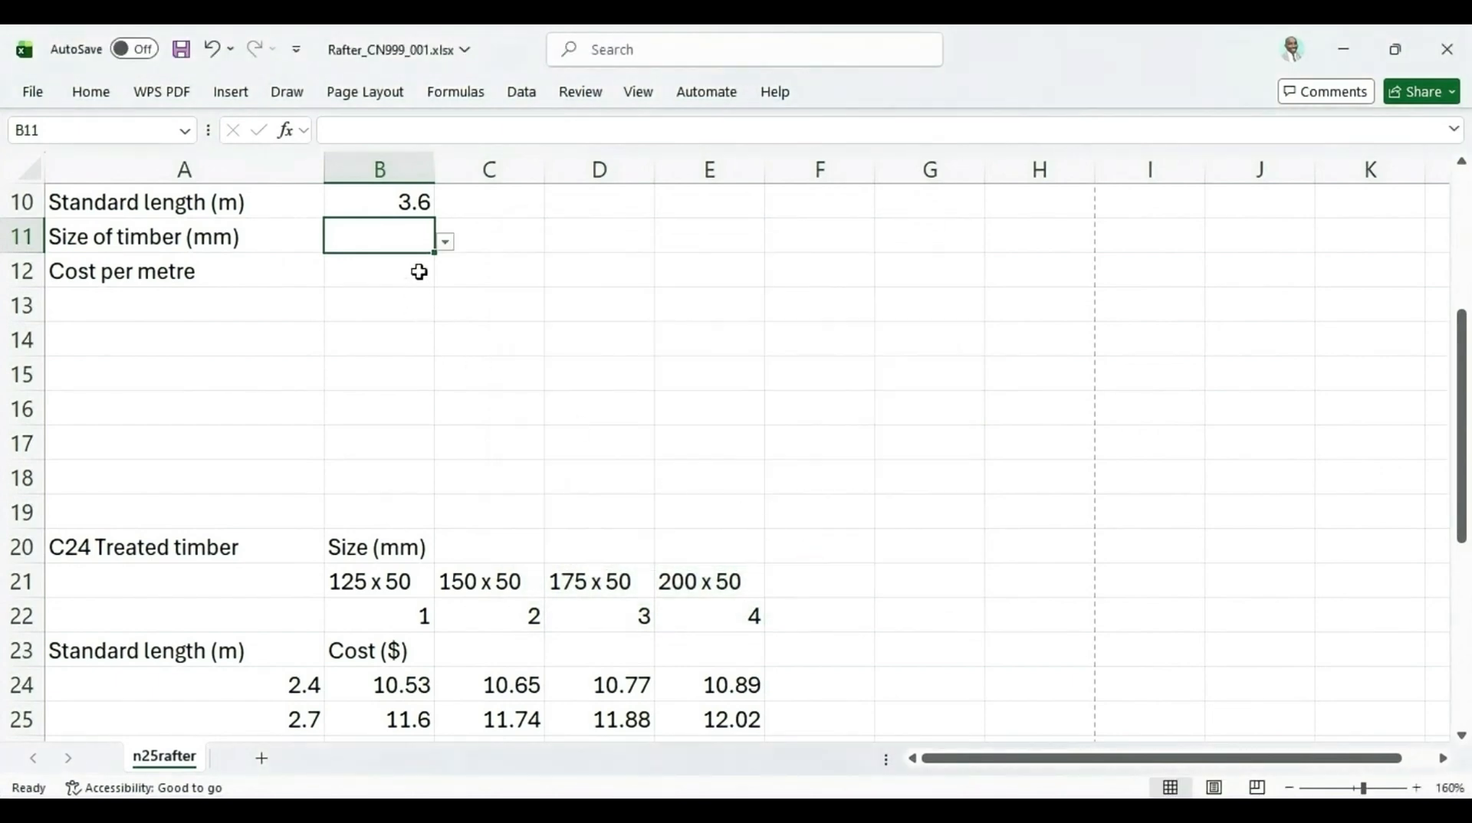
# Open B11's drop-down list to check the timber sizes it offers
pyautogui.click(446, 244)
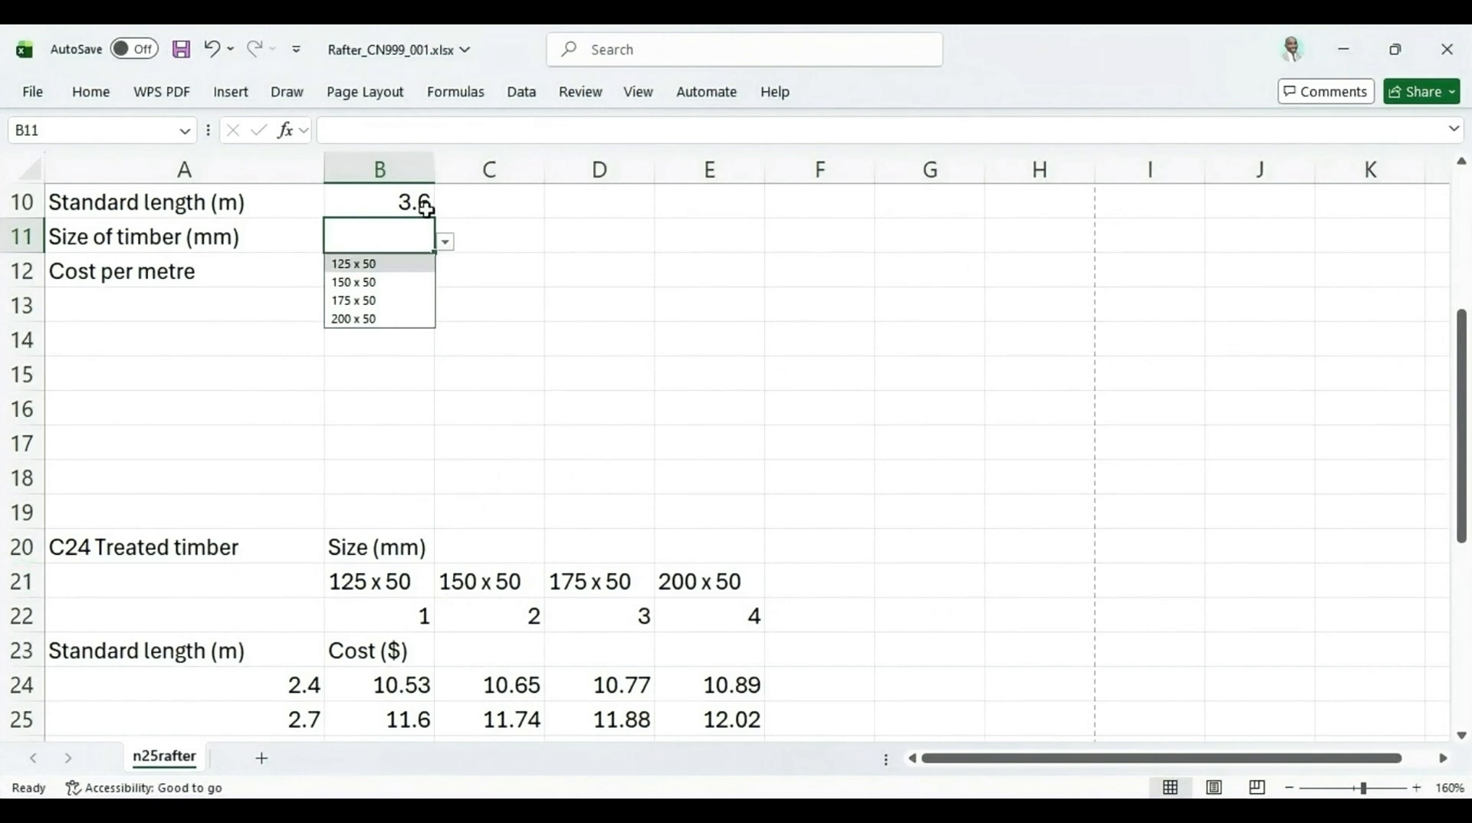
pyautogui.hotkey('alt', 'Tab')
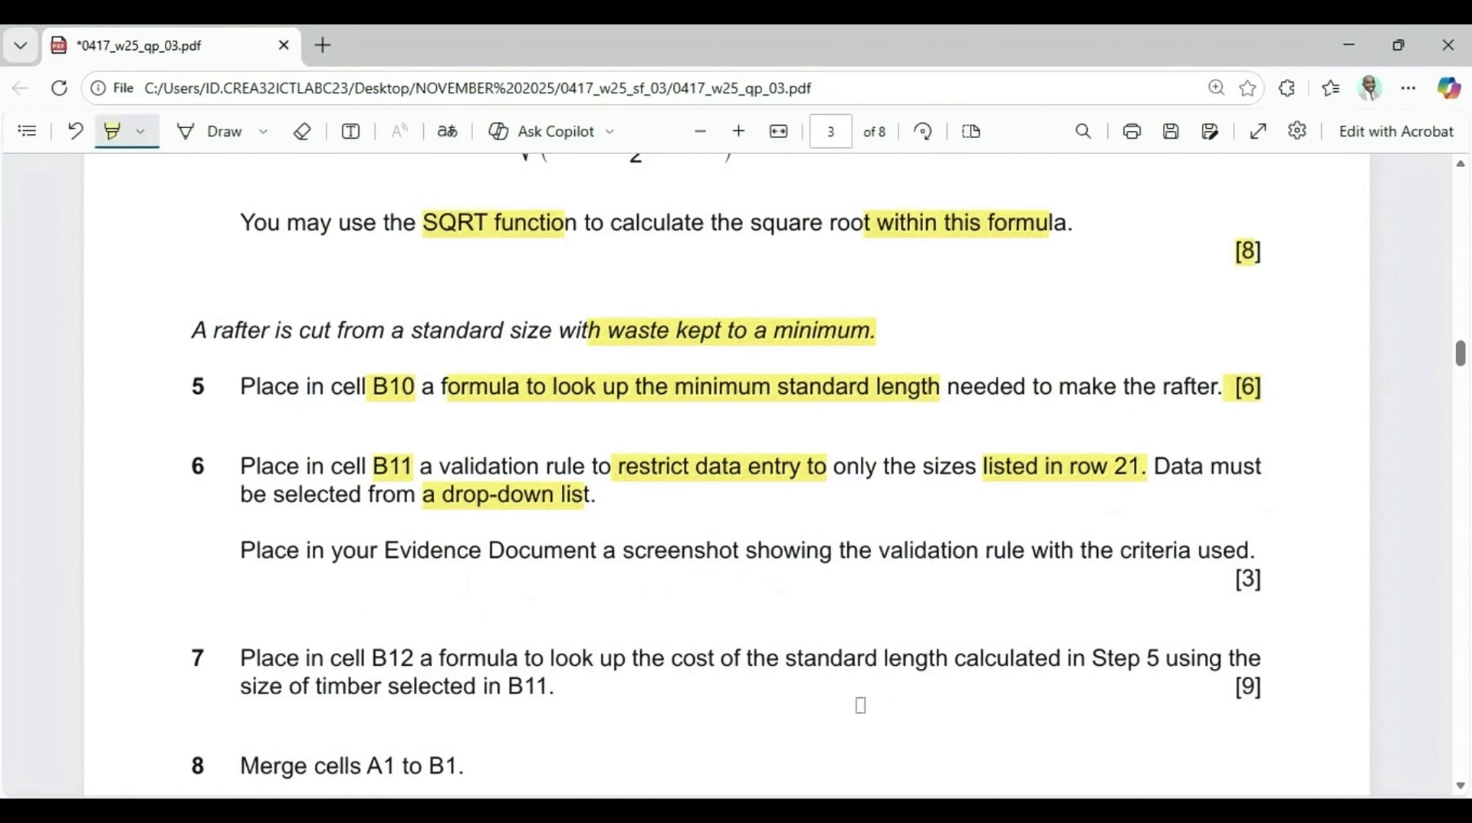
pyautogui.click(810, 811)
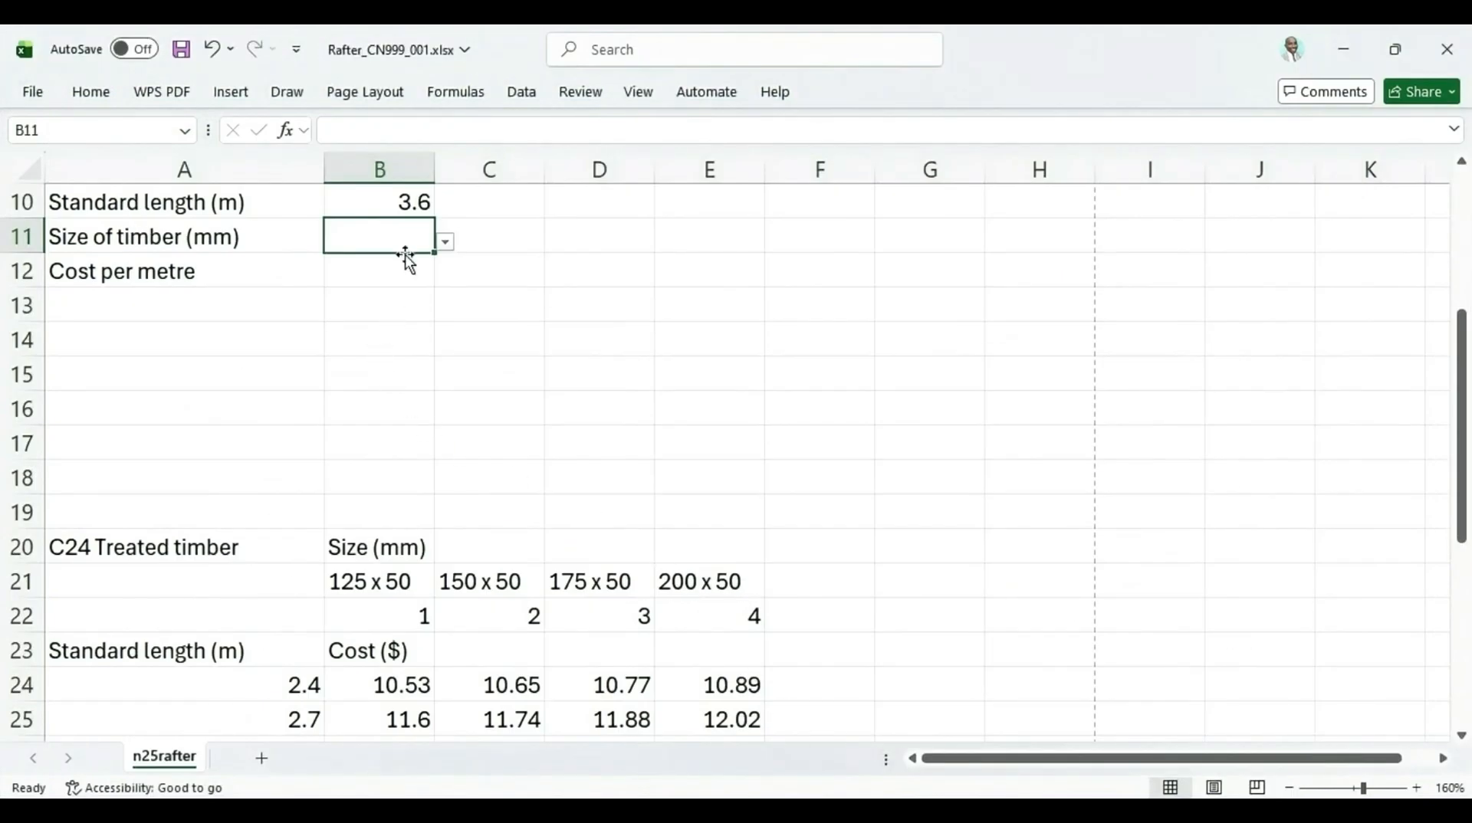
# Reopen B11's Data Validation dialog and capture a screenshot of its settings to the clipboard
pyautogui.click(520, 95)
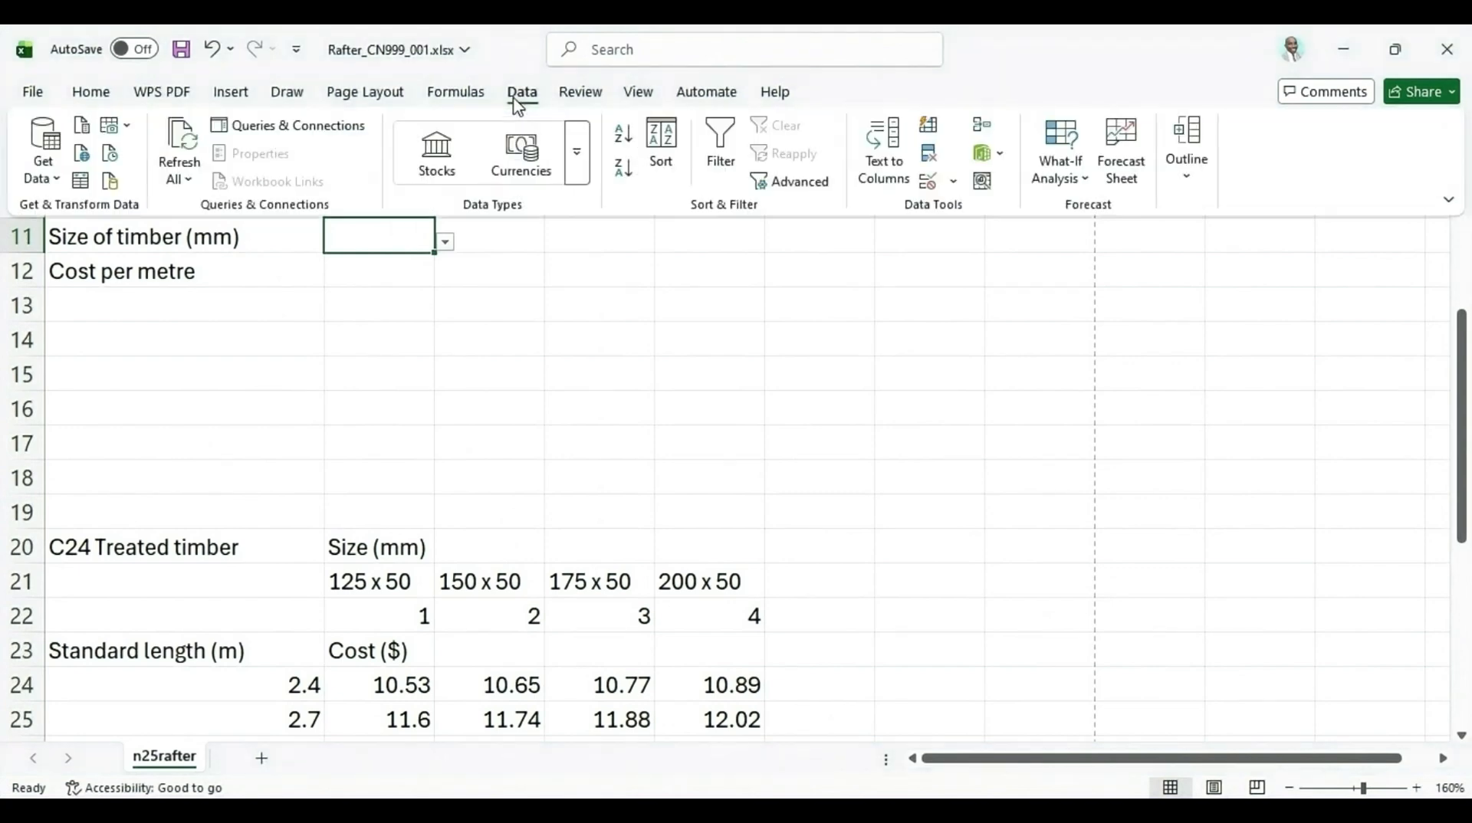
pyautogui.click(935, 185)
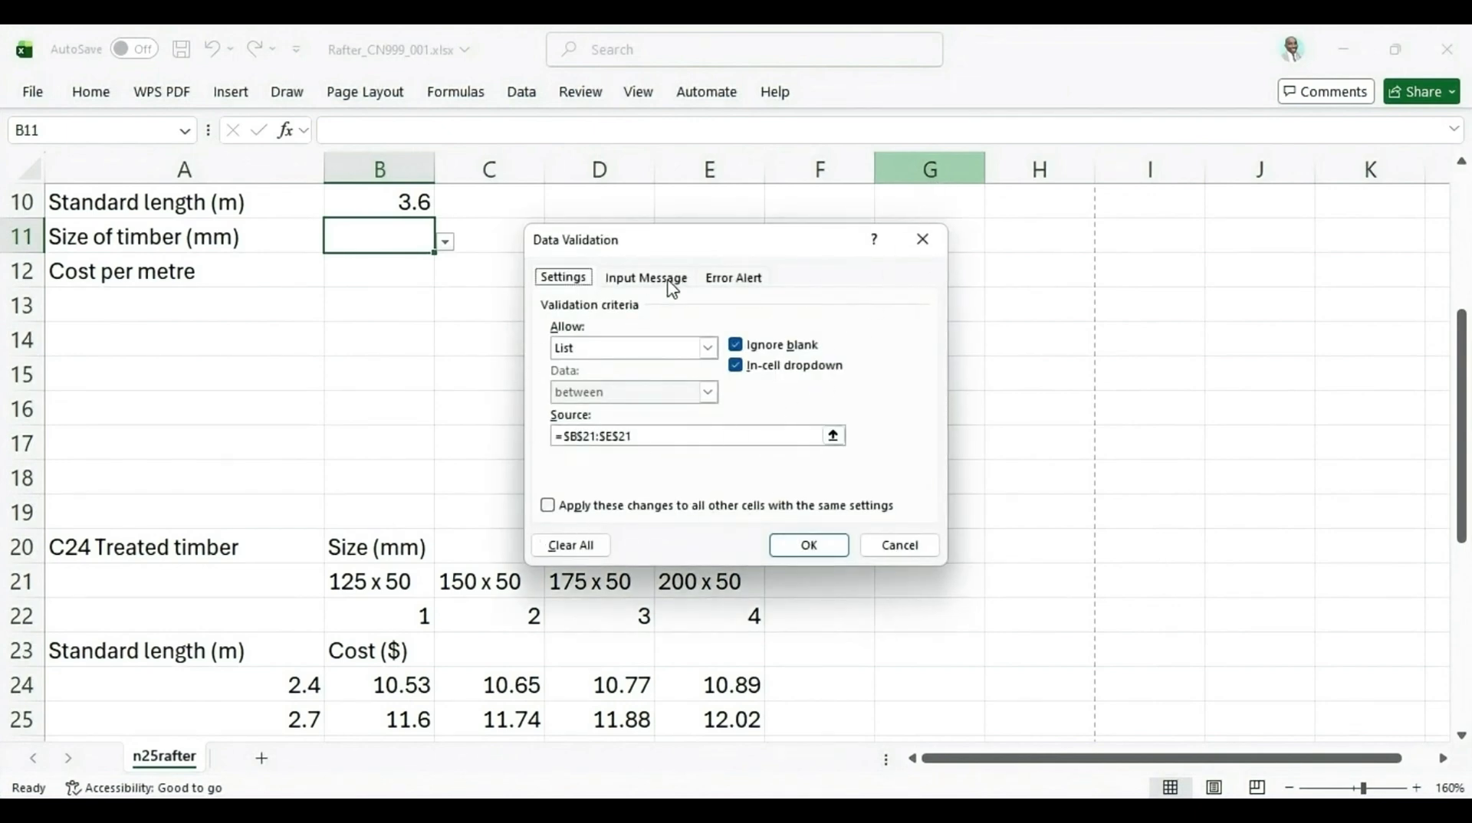
pyautogui.press('Print')
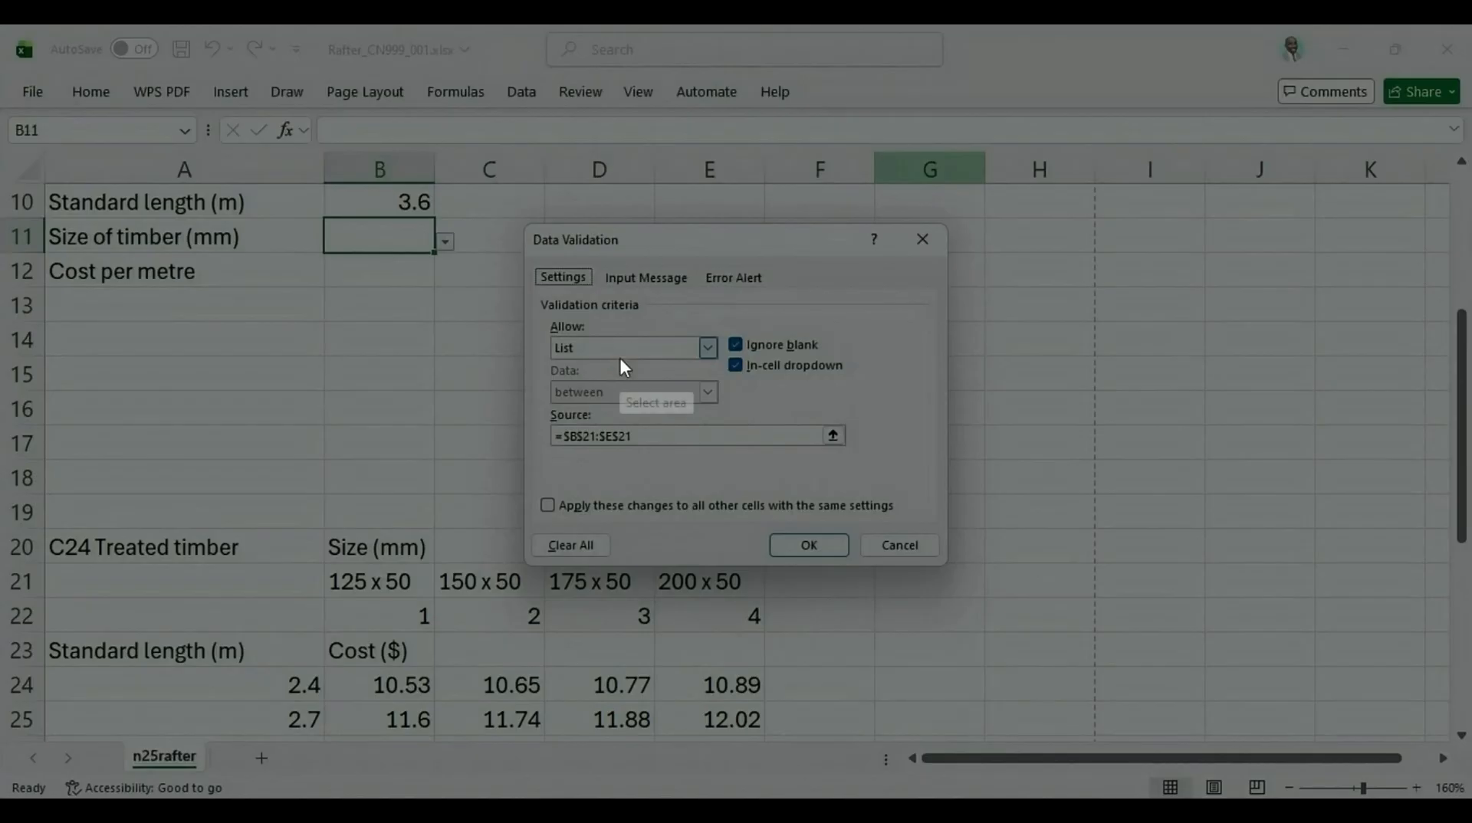
pyautogui.moveTo(525, 217); pyautogui.dragTo(956, 569)
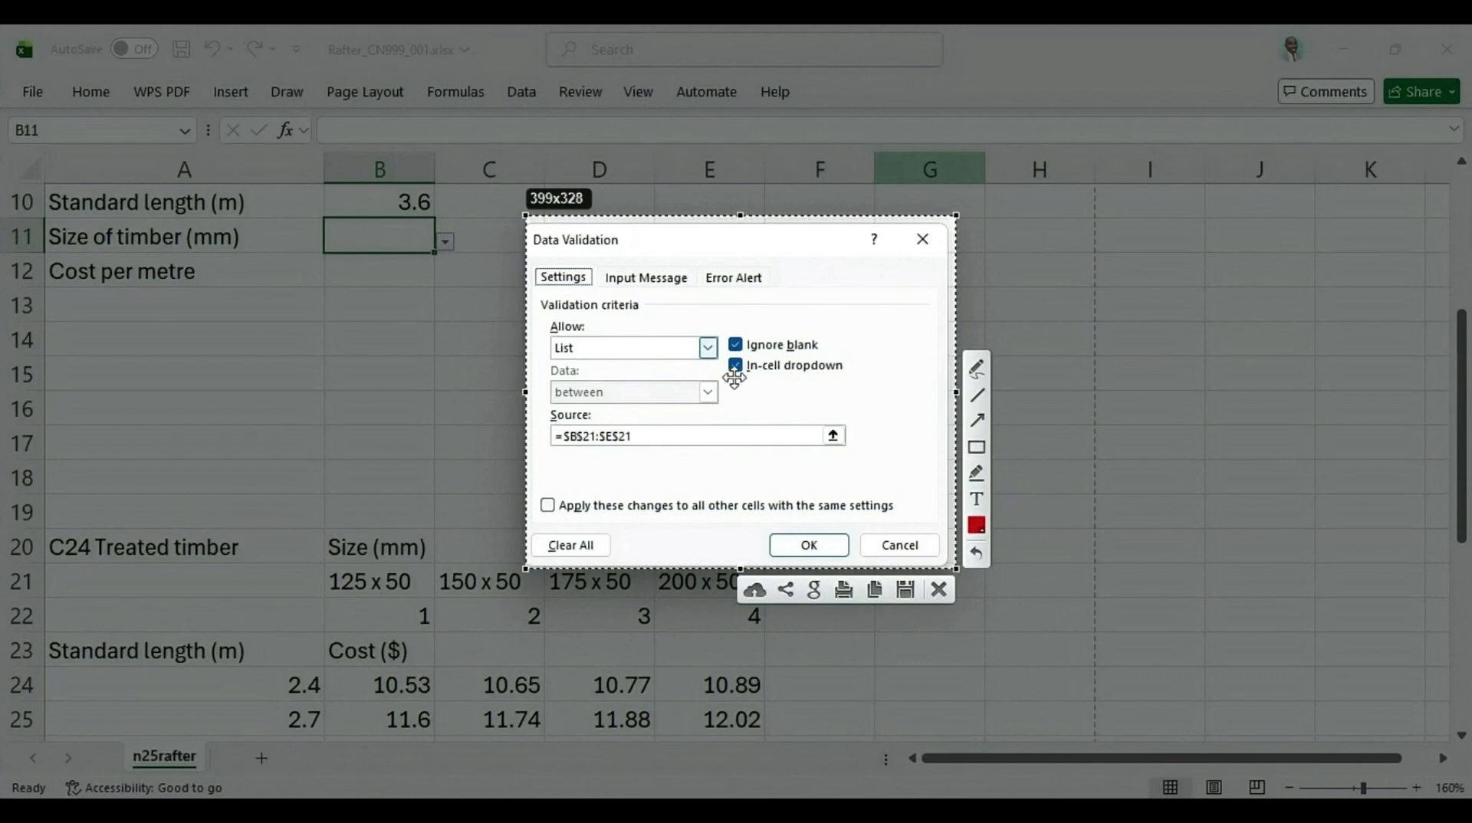
pyautogui.click(875, 589)
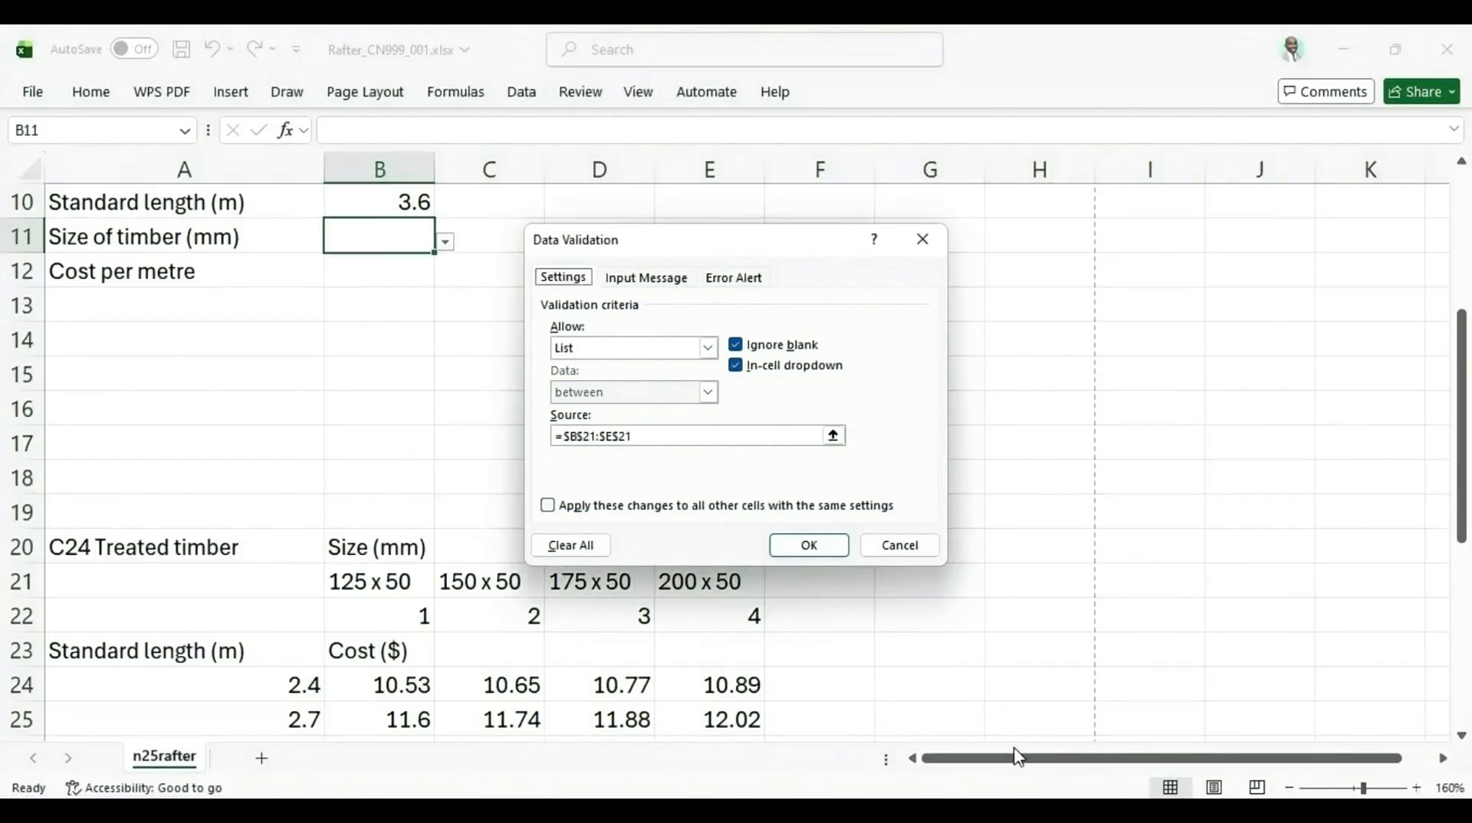
# Switch to the evidence document, enter the label "Evidence 1:" and paste the validation screenshot below it
pyautogui.hotkey('alt', 'Tab')
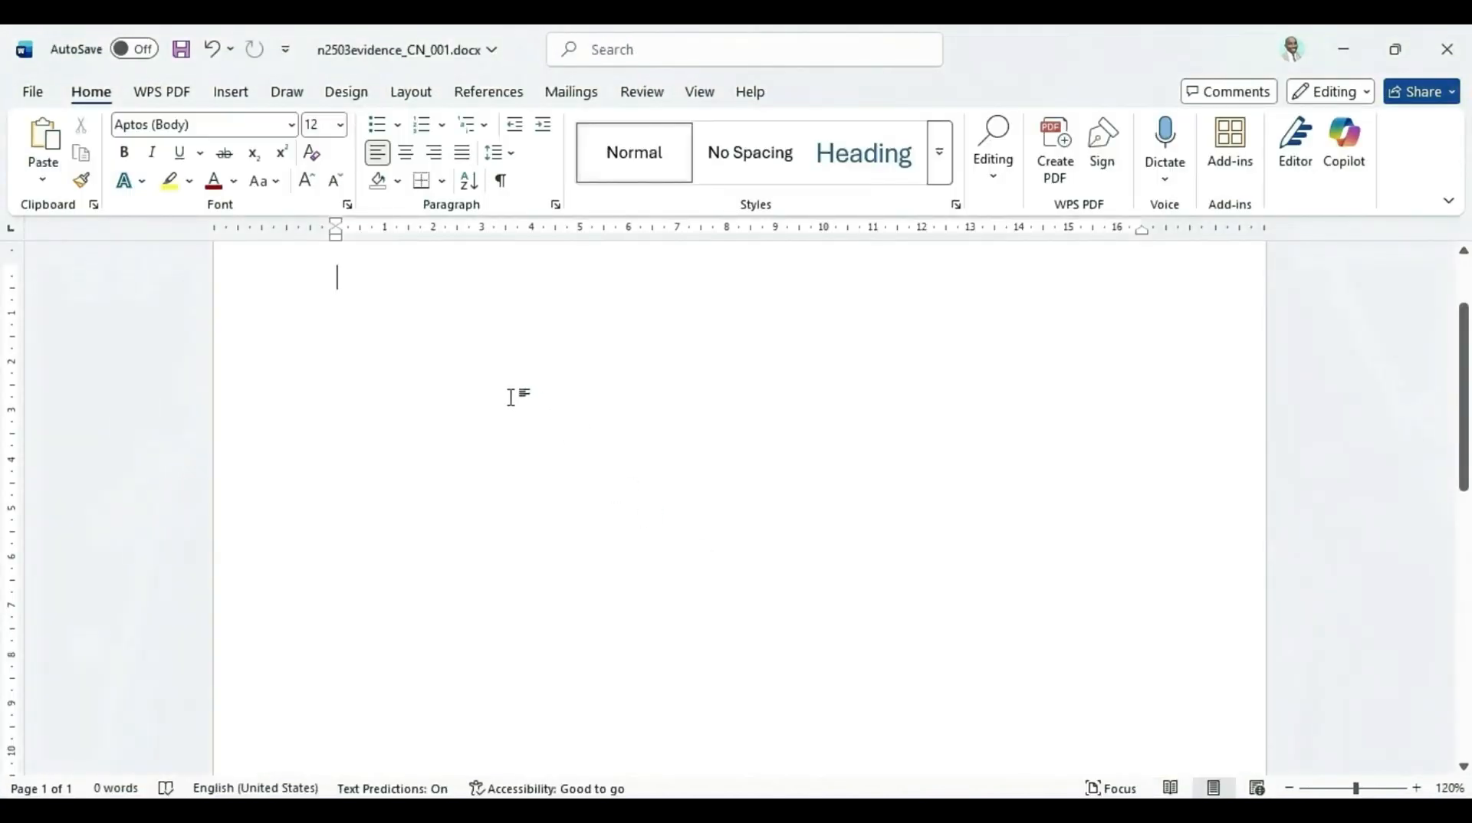
pyautogui.write('Eviden')
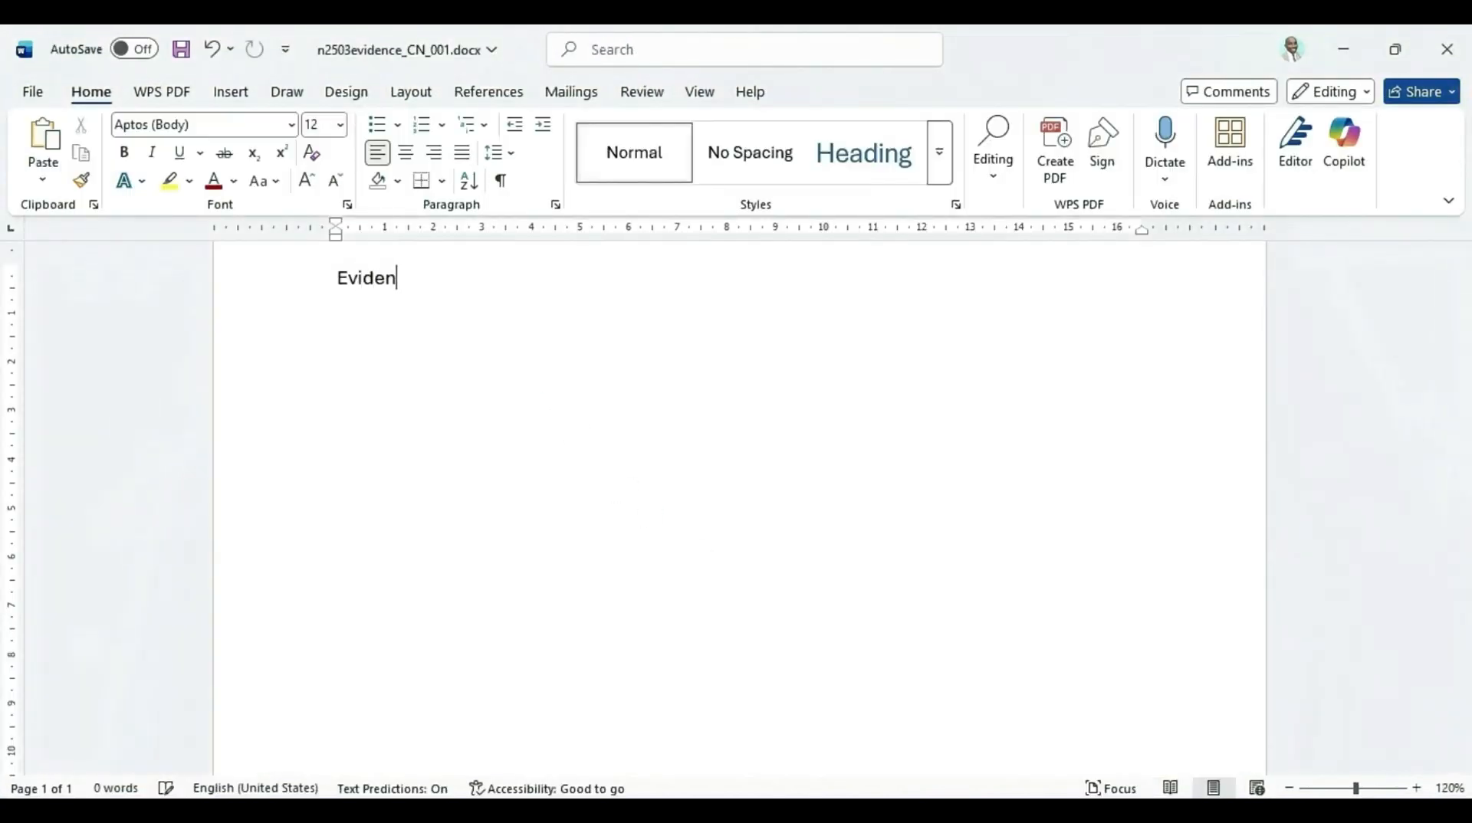
pyautogui.write('ce 1:')
pyautogui.hotkey('ctrl', 'v')
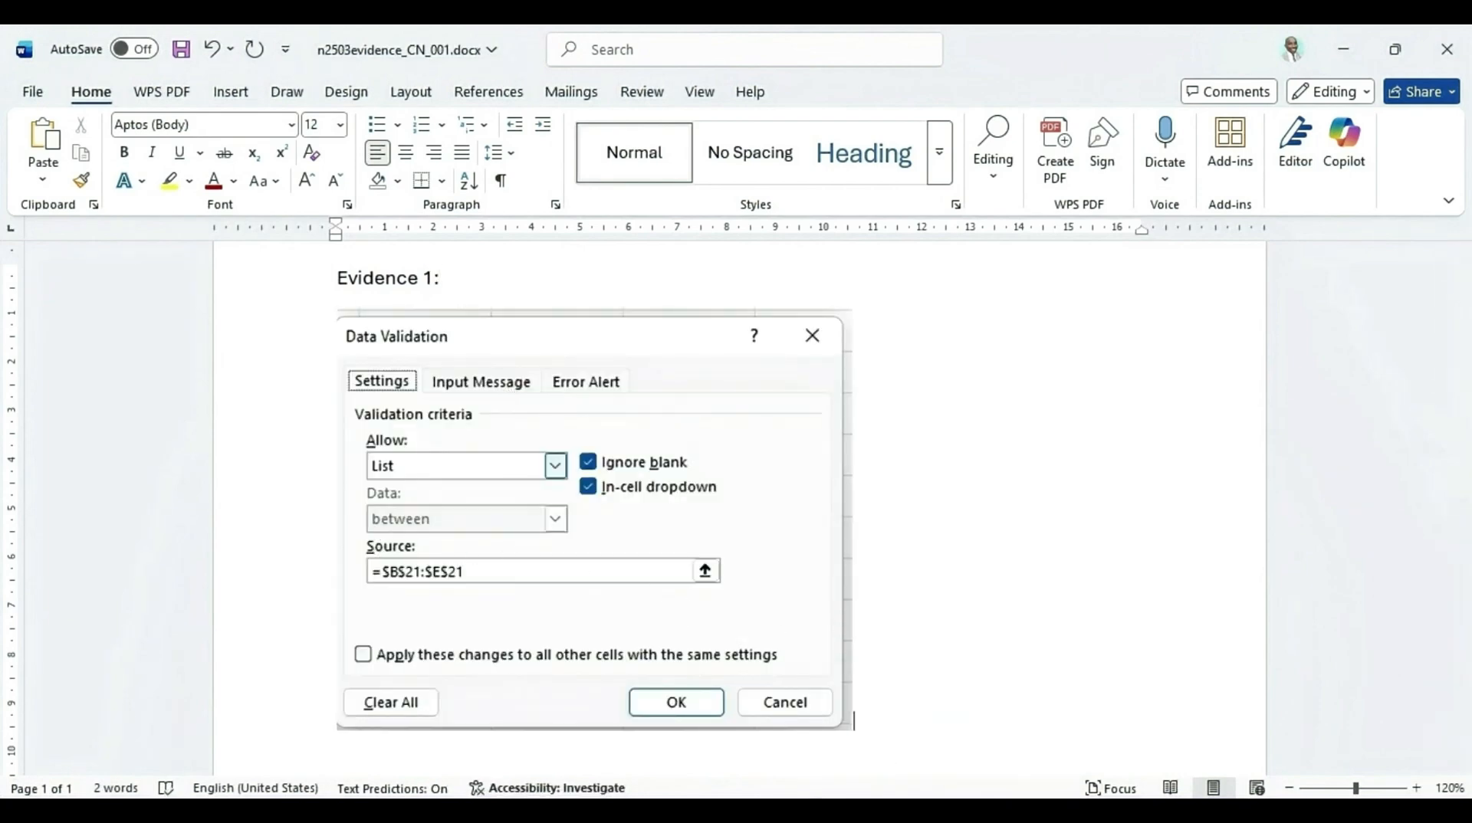
# Switch to the exam PDF and highlight "B12", "size of timber selected in B11." and the [9] mark in question 7
pyautogui.click(747, 816)
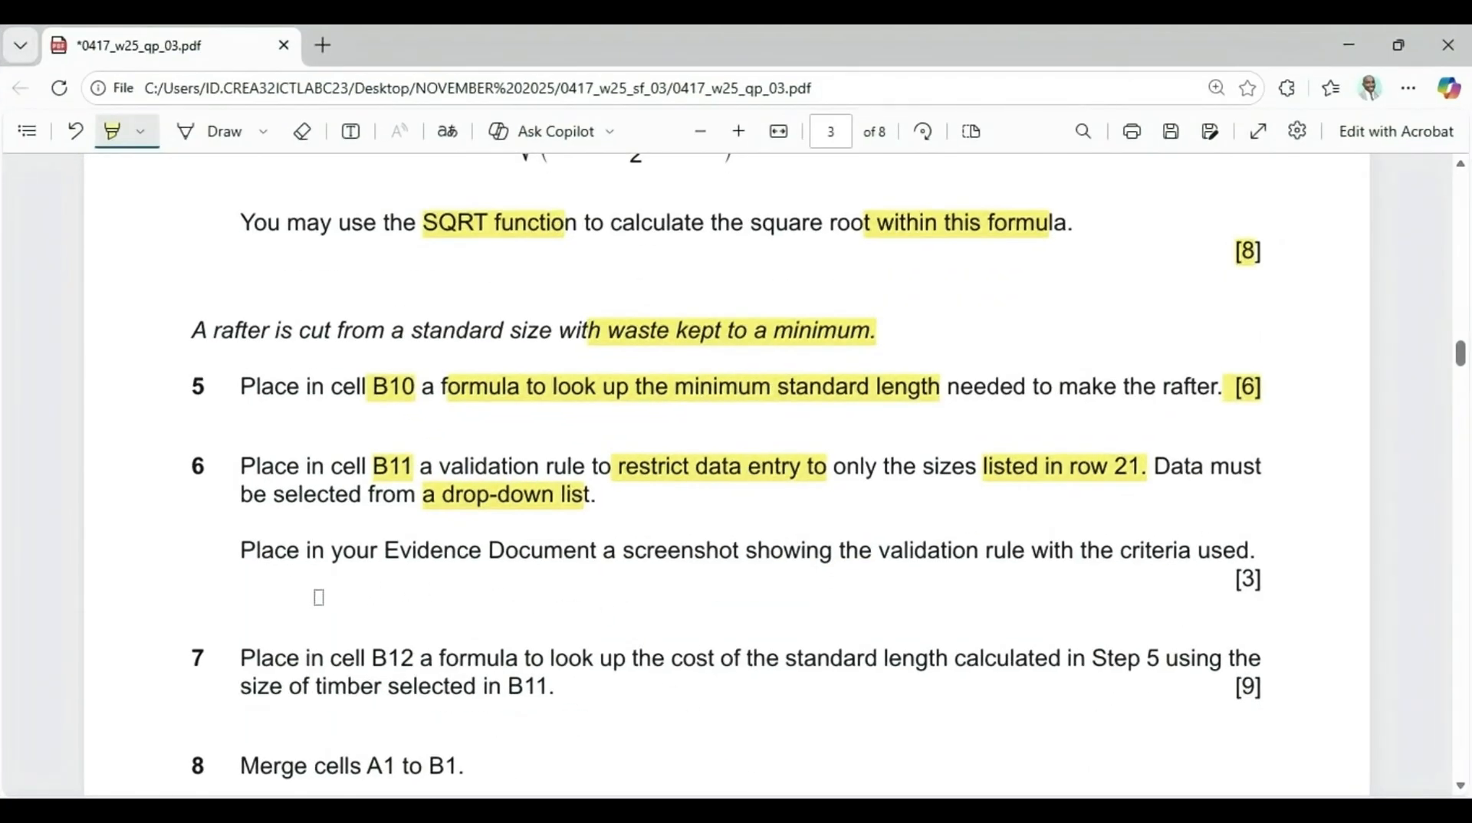
pyautogui.scroll(-3, 449, 574)
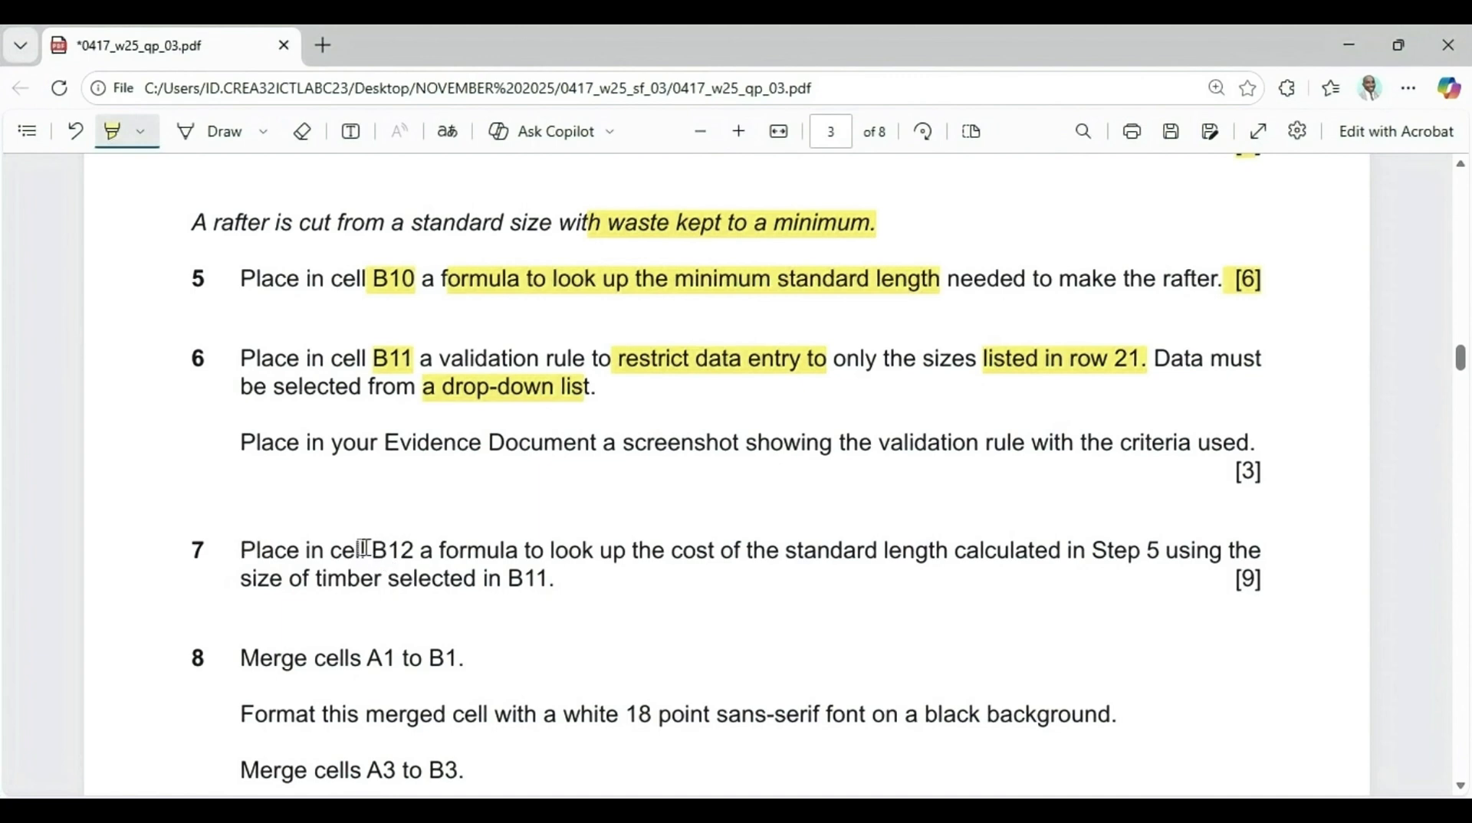
pyautogui.moveTo(359, 552); pyautogui.dragTo(420, 552)
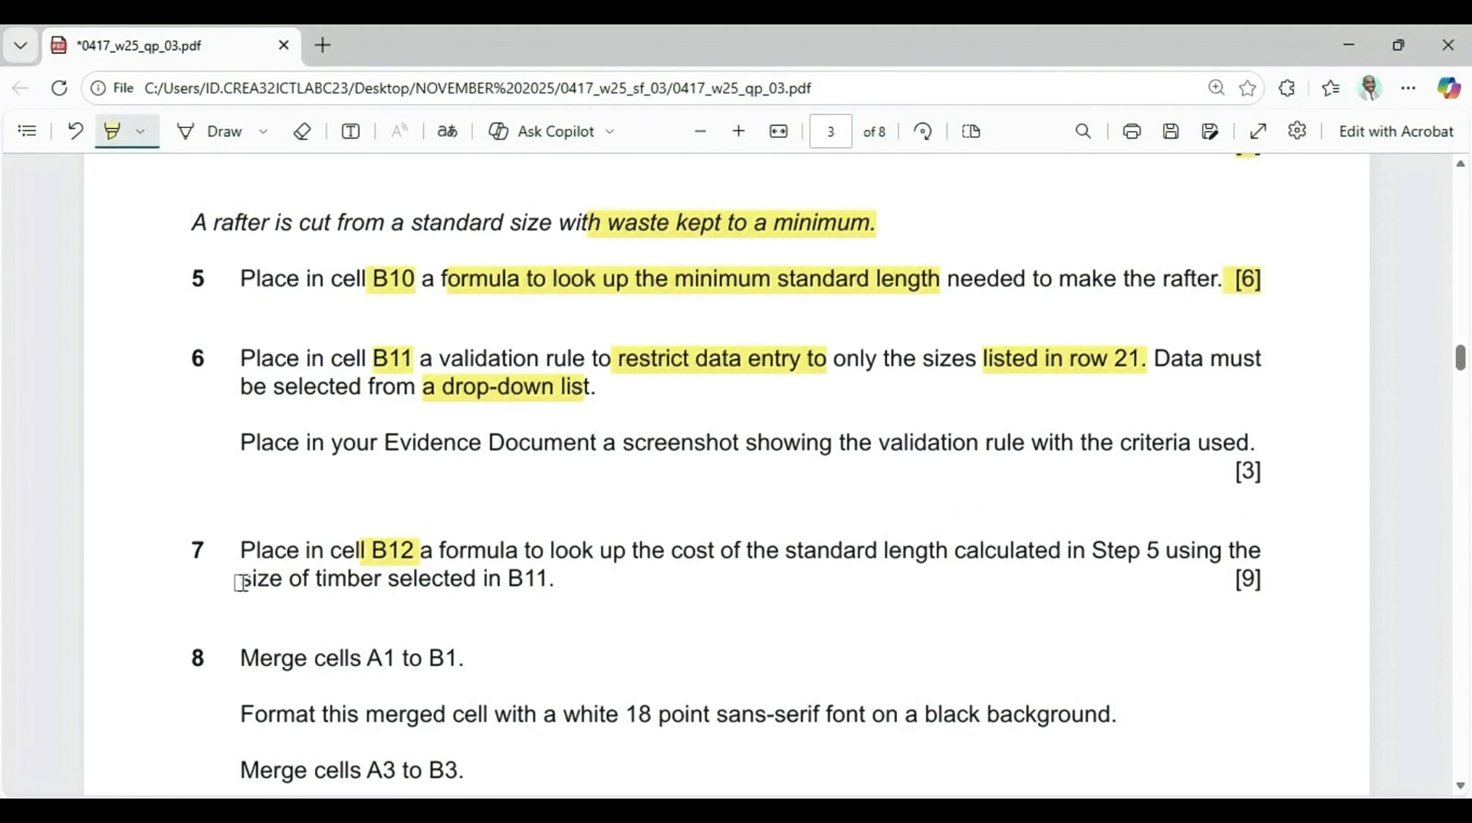
pyautogui.moveTo(241, 584)
pyautogui.mouseDown()
pyautogui.moveTo(516, 580)
pyautogui.moveTo(556, 596)
pyautogui.mouseUp()
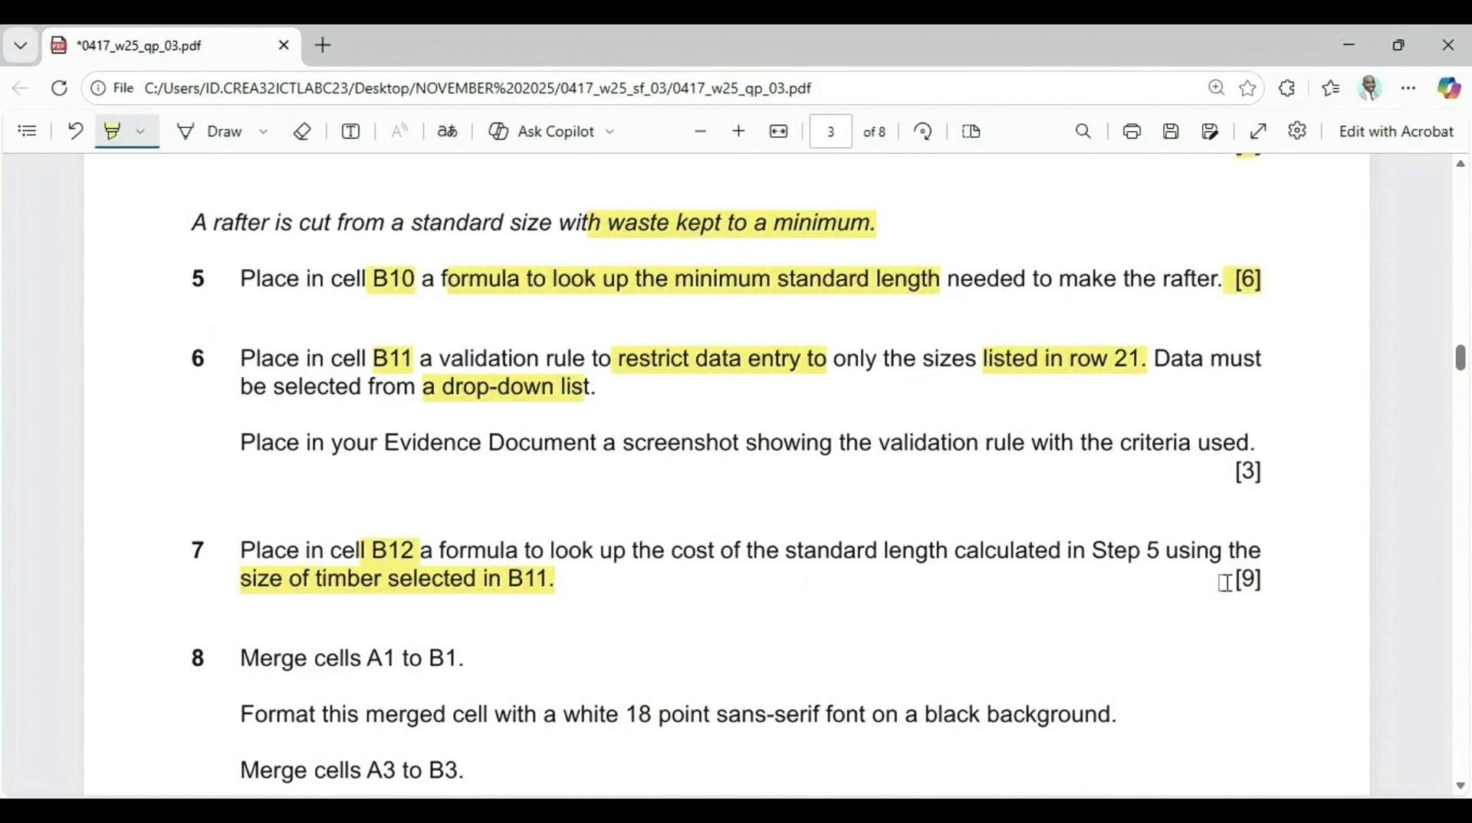
pyautogui.moveTo(1238, 581); pyautogui.dragTo(1255, 579)
# Return to the spreadsheet, close the open validation dialog and select cell B12
pyautogui.click(909, 736)
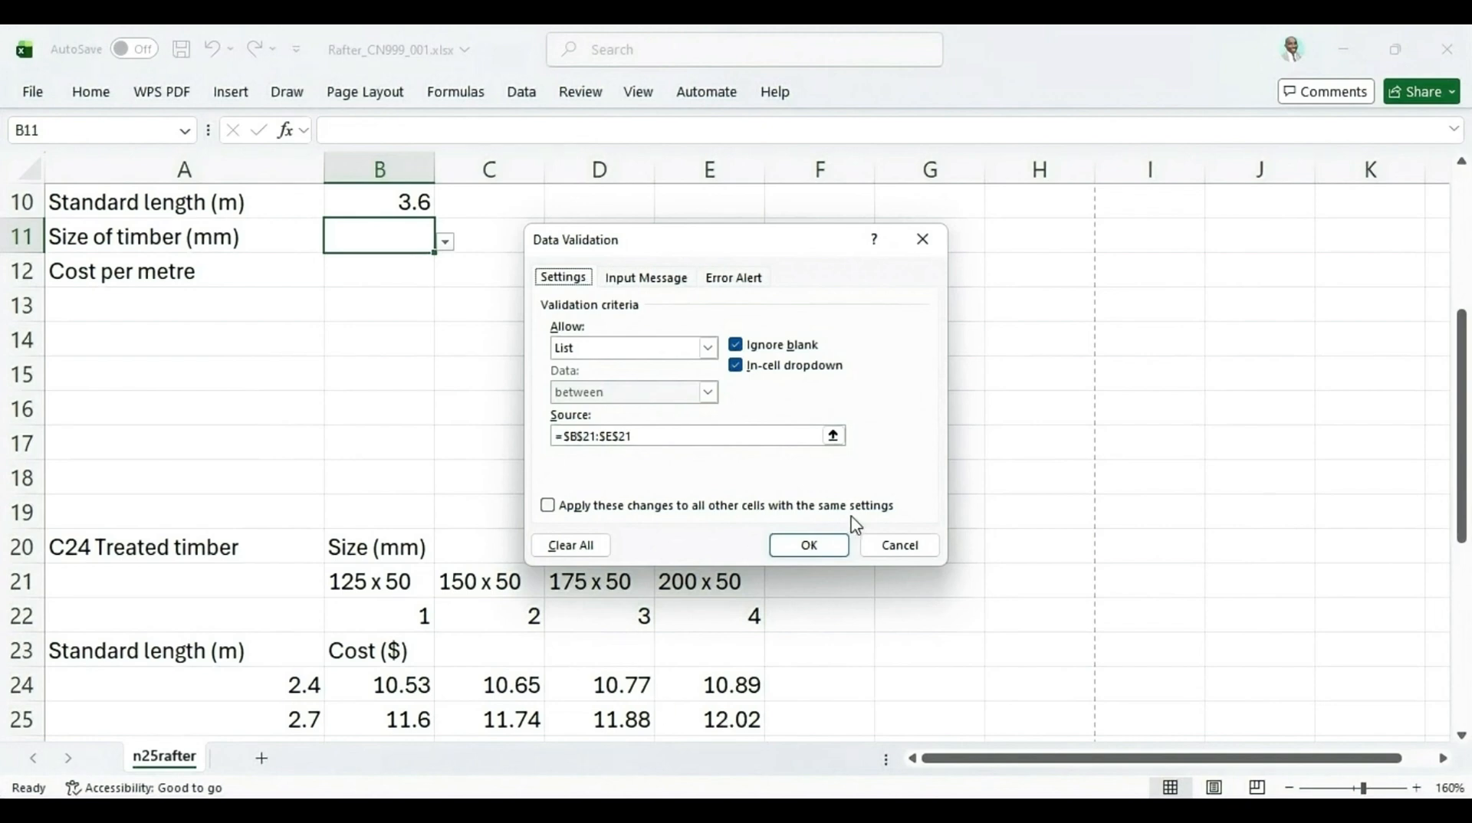
pyautogui.click(813, 545)
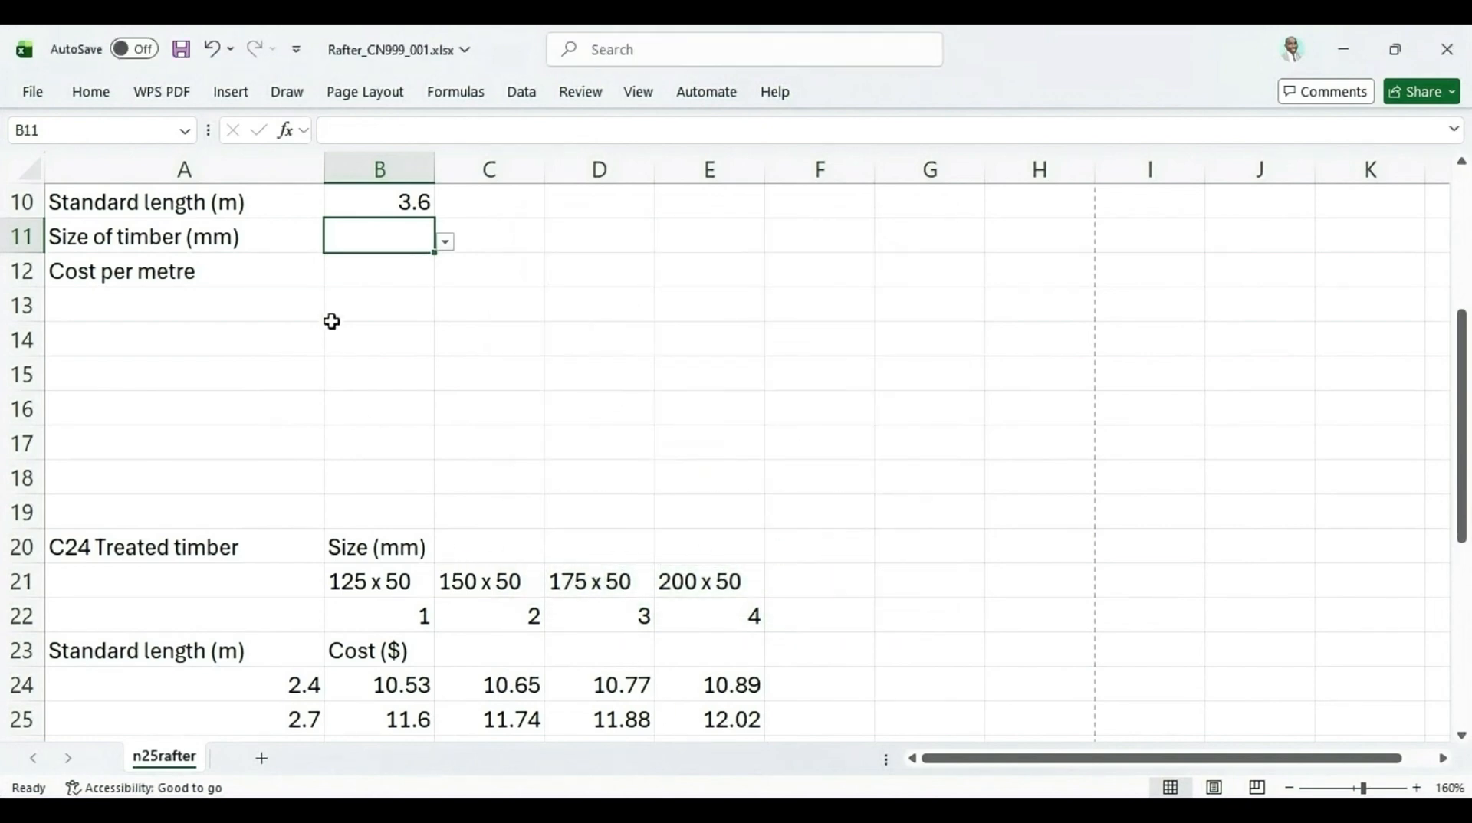
pyautogui.click(365, 278)
# Switch to the exam PDF and capture a screenshot of question 7
pyautogui.moveTo(904, 812)
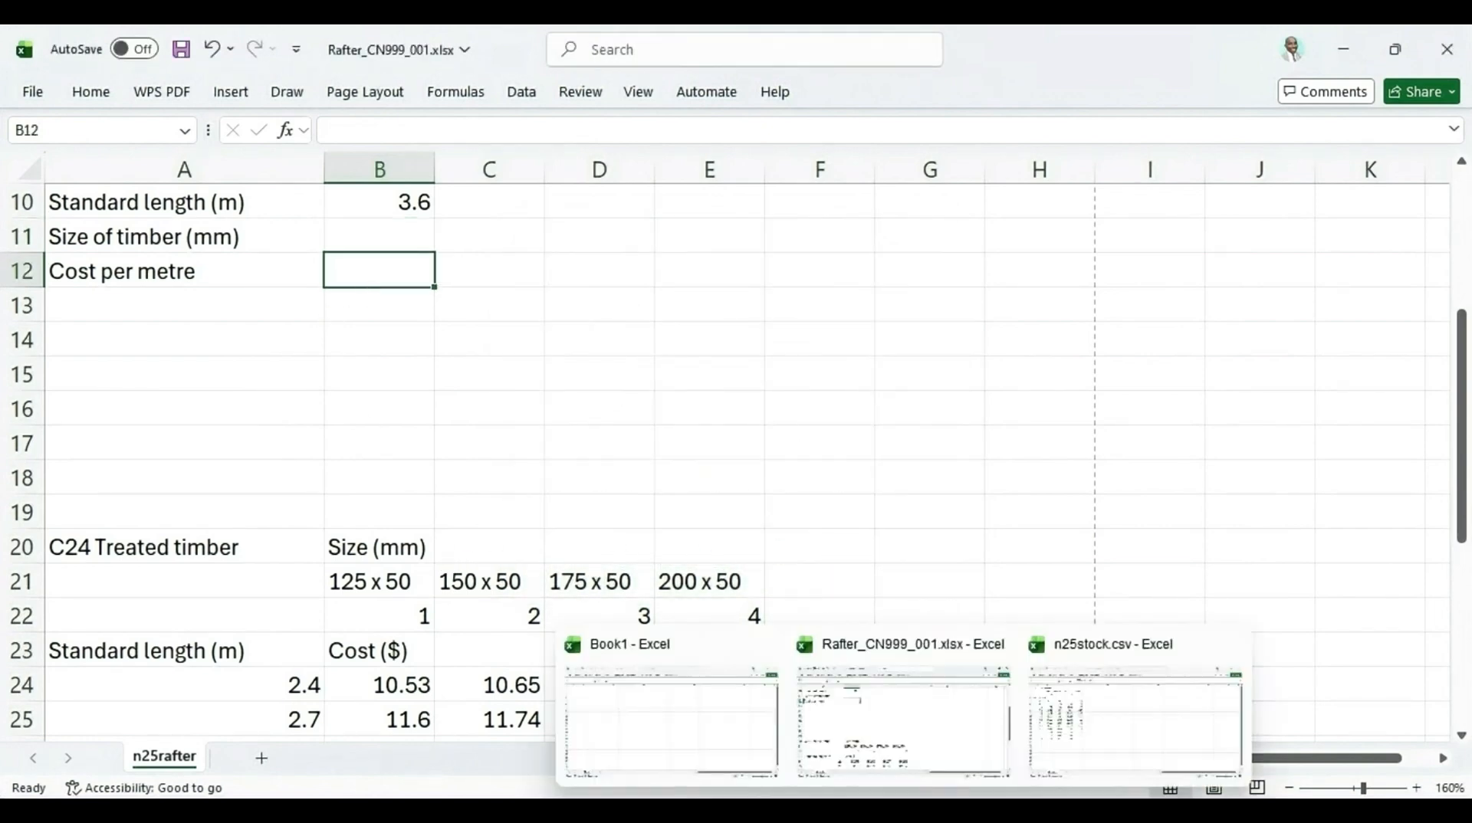
pyautogui.click(853, 813)
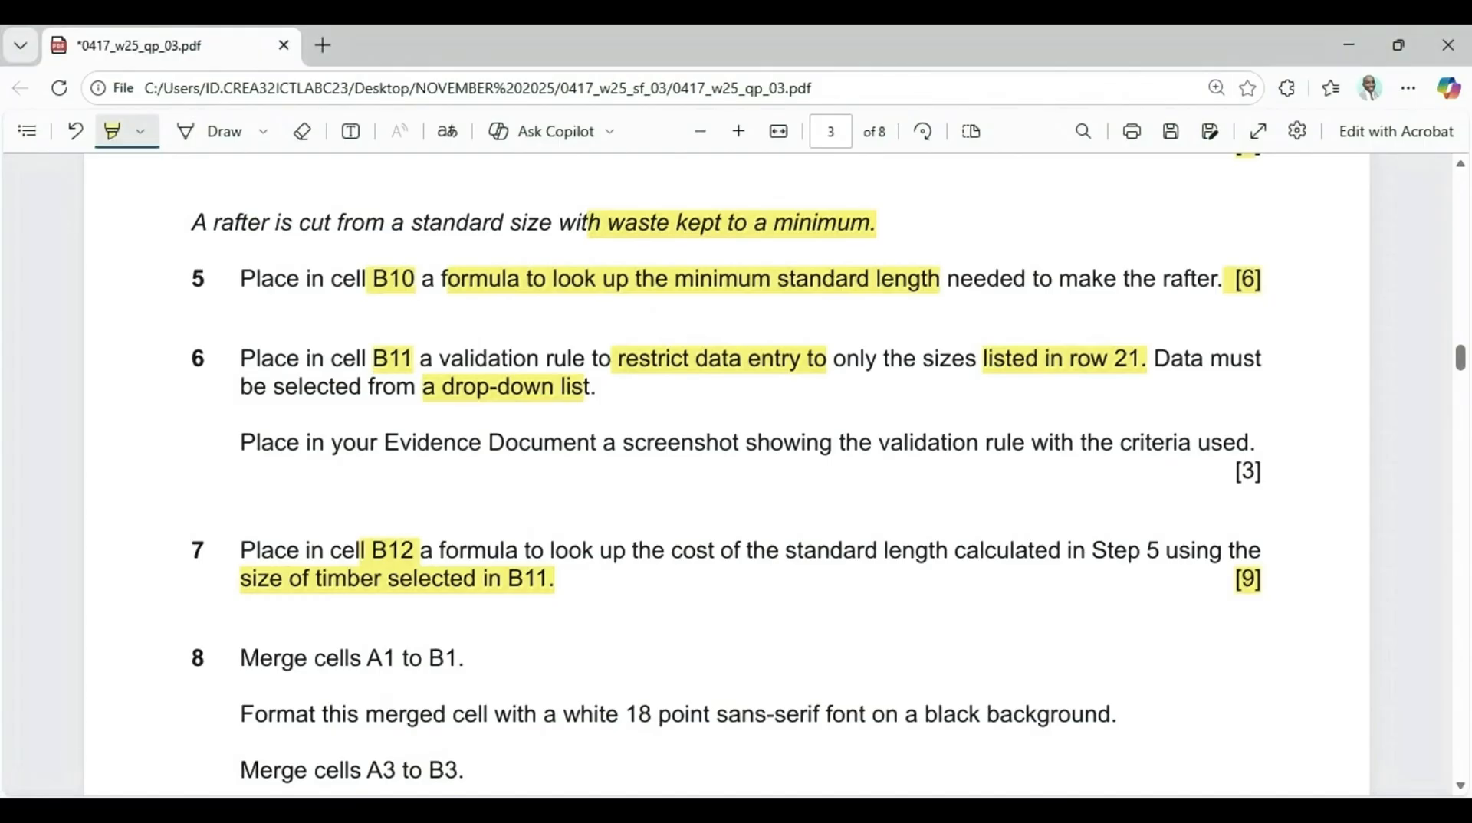
pyautogui.press('super+shift+s')
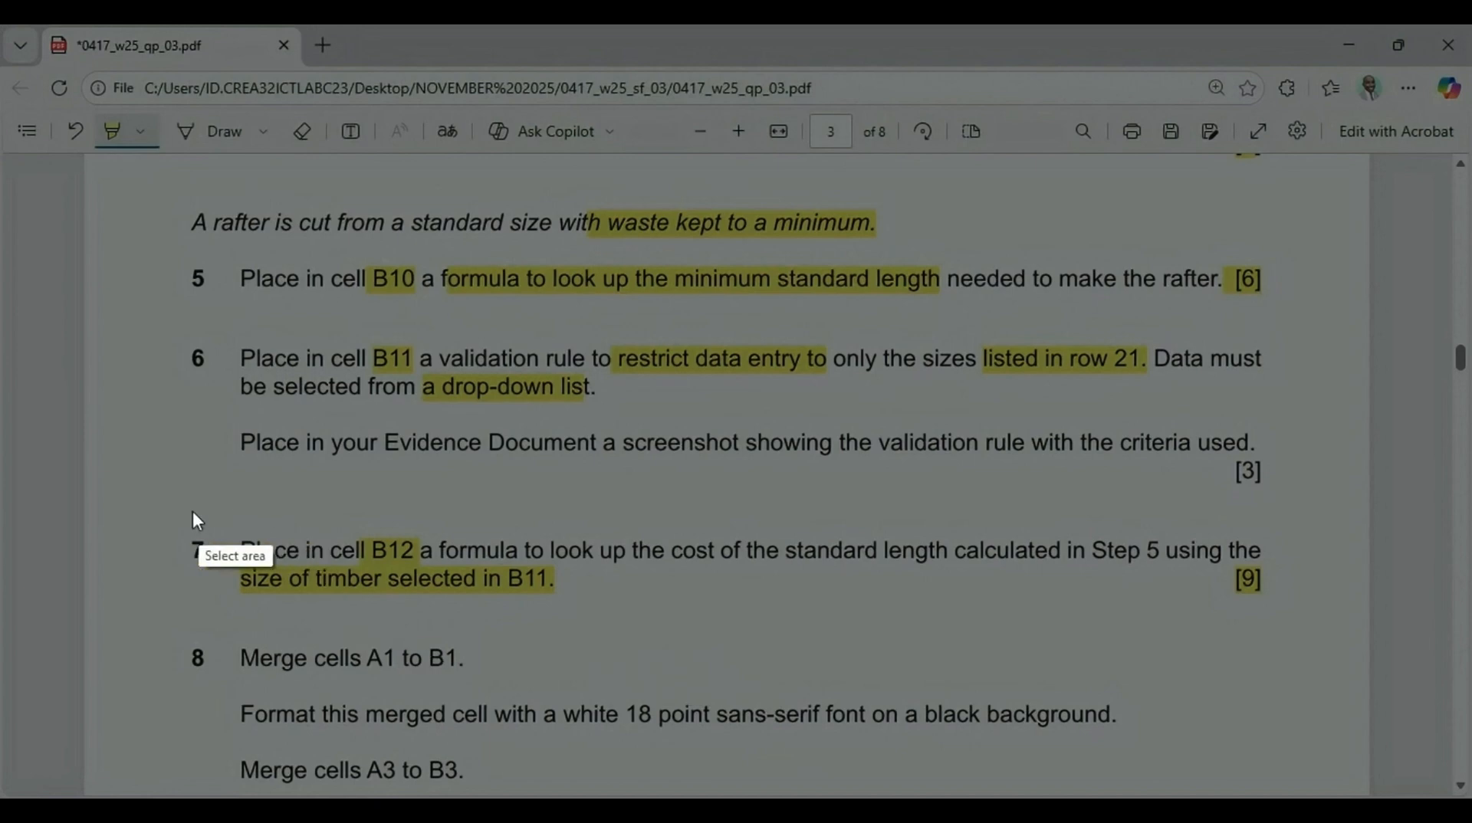
pyautogui.moveTo(173, 510); pyautogui.dragTo(1271, 614)
pyautogui.click(1184, 632)
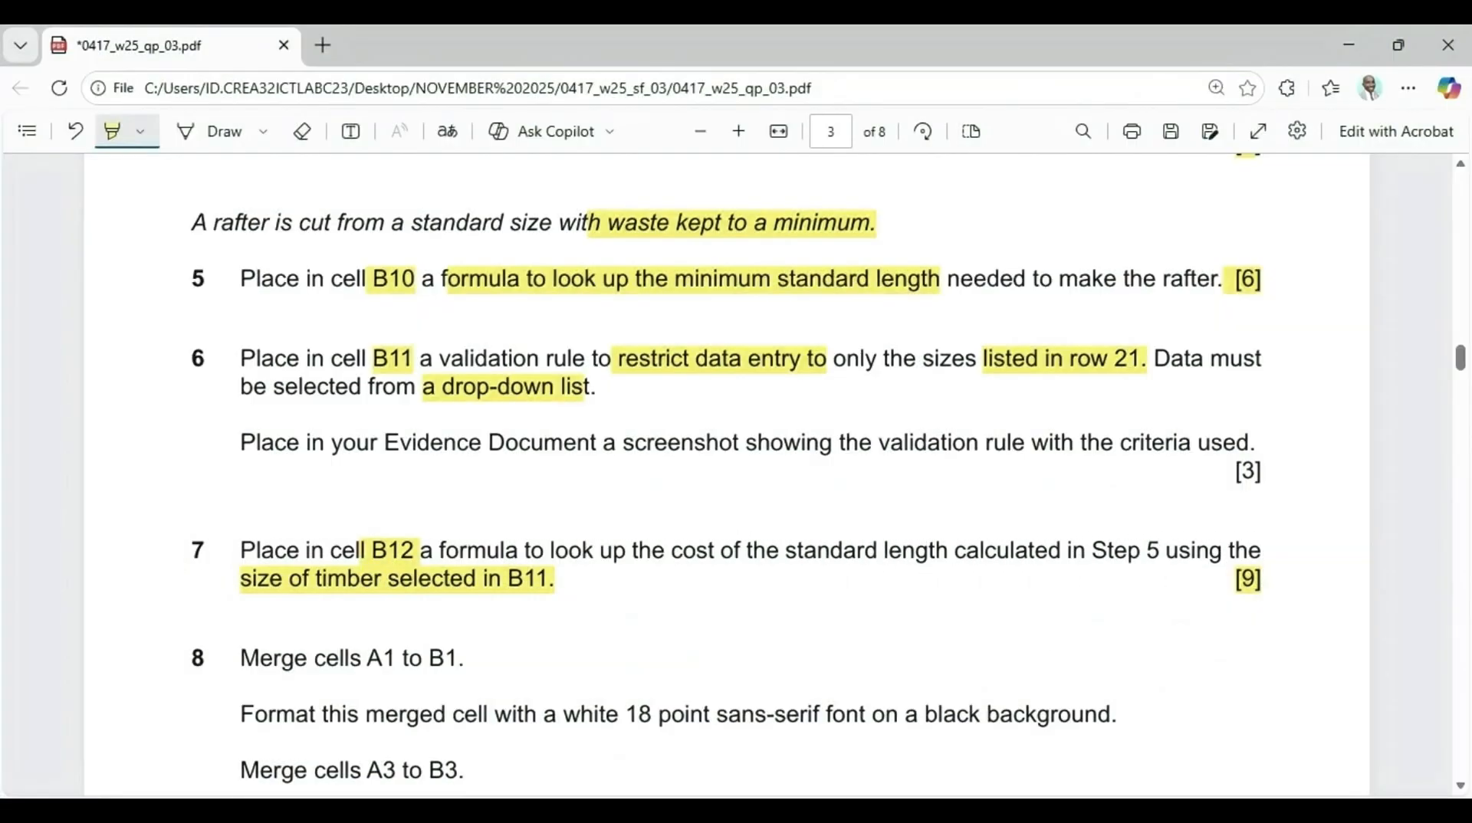
# Paste the question 7 picture into the worksheet, shrink it and move it beside rows 11 to 12
pyautogui.click(895, 752)
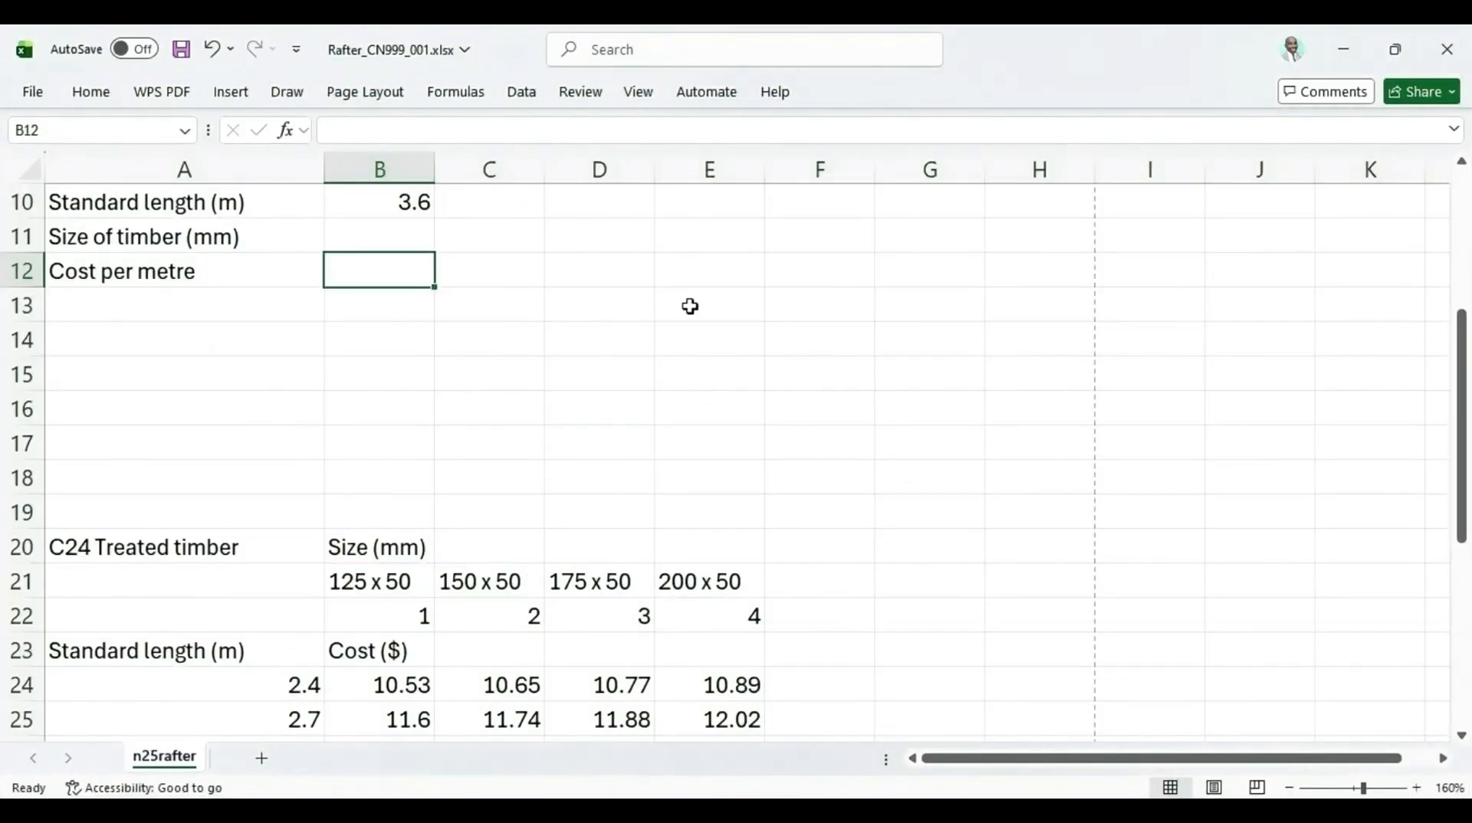
pyautogui.rightClick(933, 255)
pyautogui.click(979, 260)
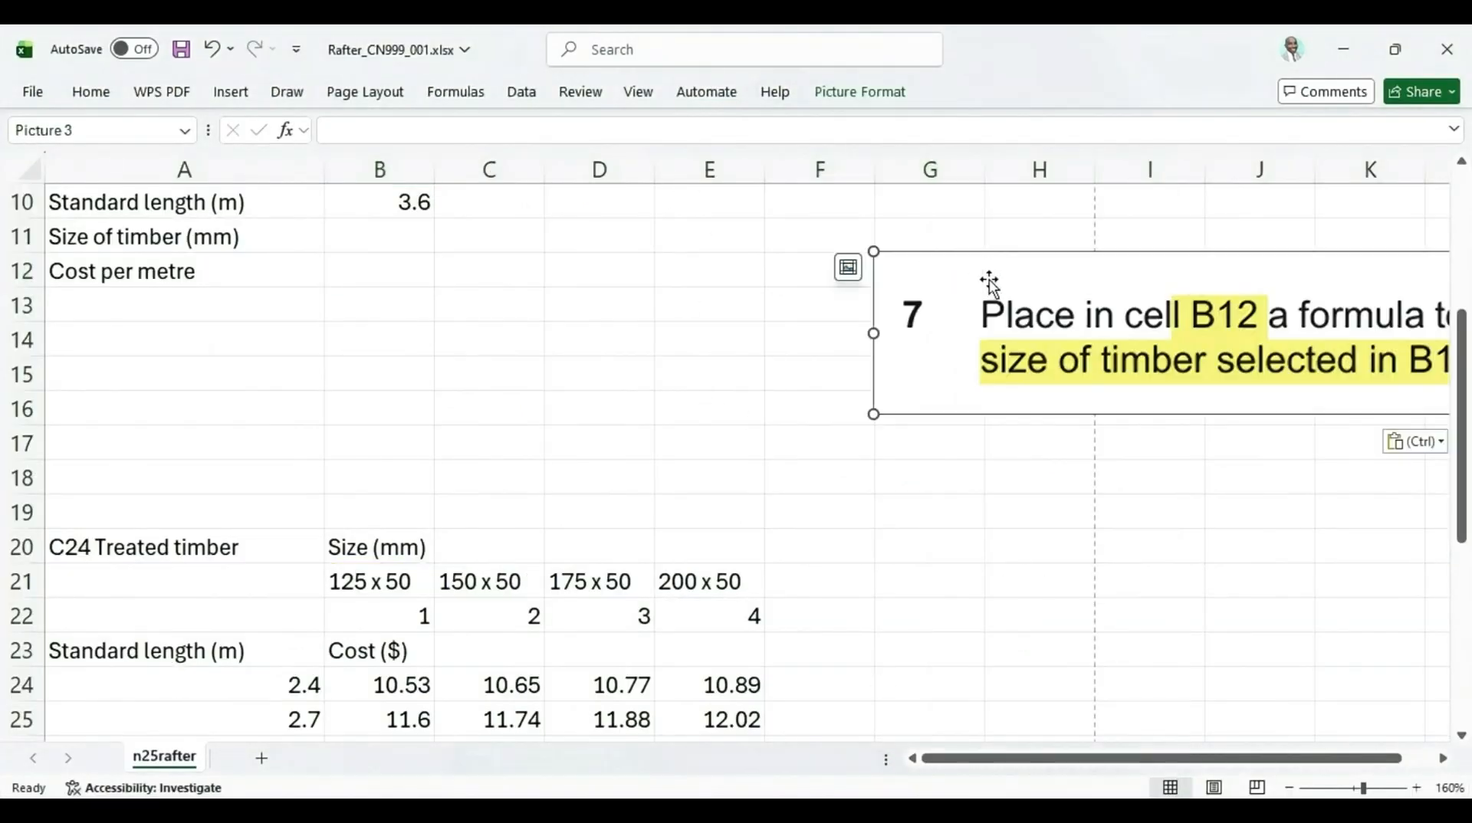
pyautogui.moveTo(873, 247); pyautogui.dragTo(1048, 315)
pyautogui.moveTo(1233, 371); pyautogui.dragTo(708, 273)
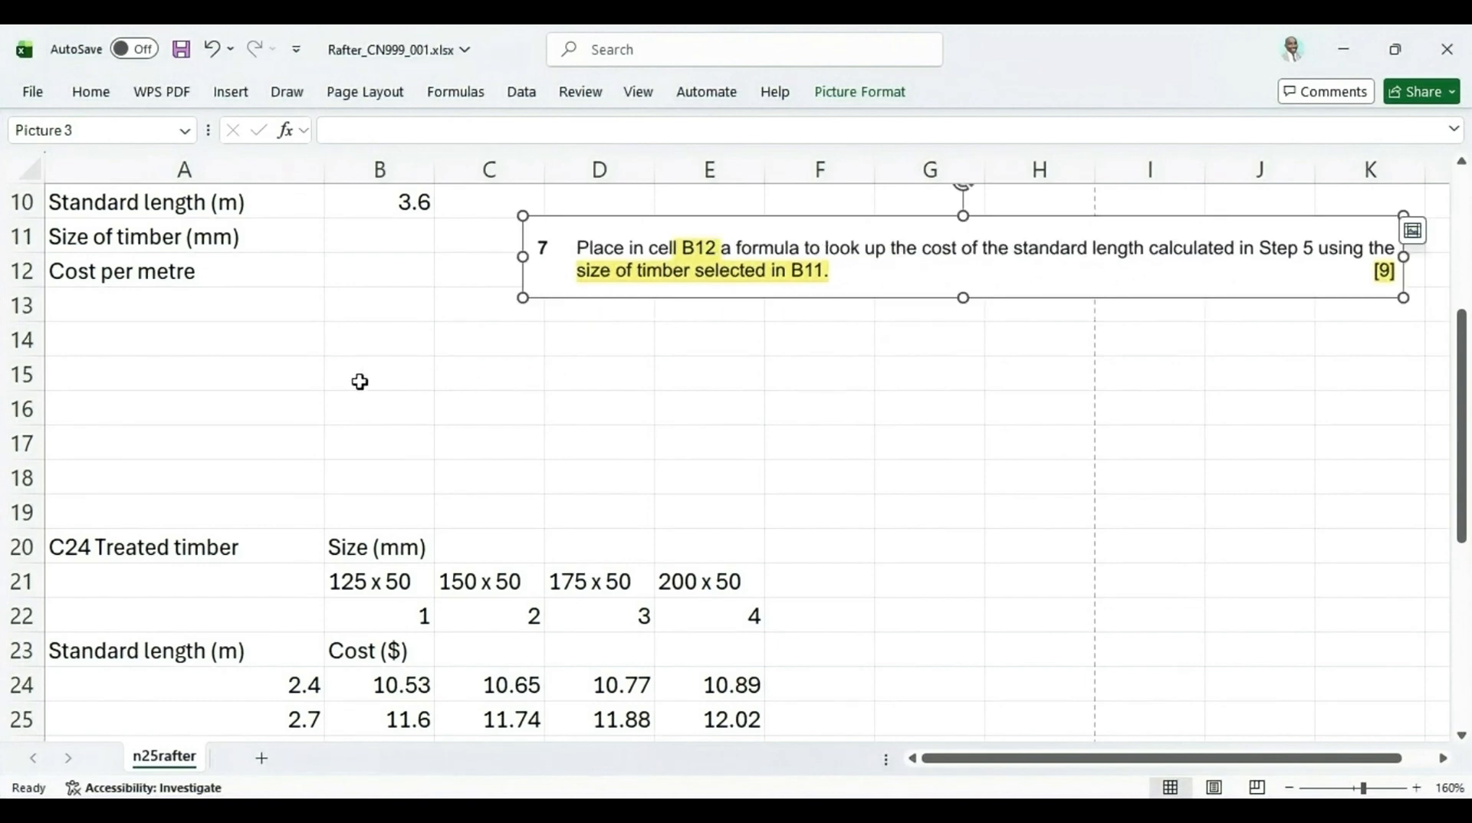
# Open B11's drop-down list to view the timber sizes
pyautogui.click(397, 245)
pyautogui.click(445, 245)
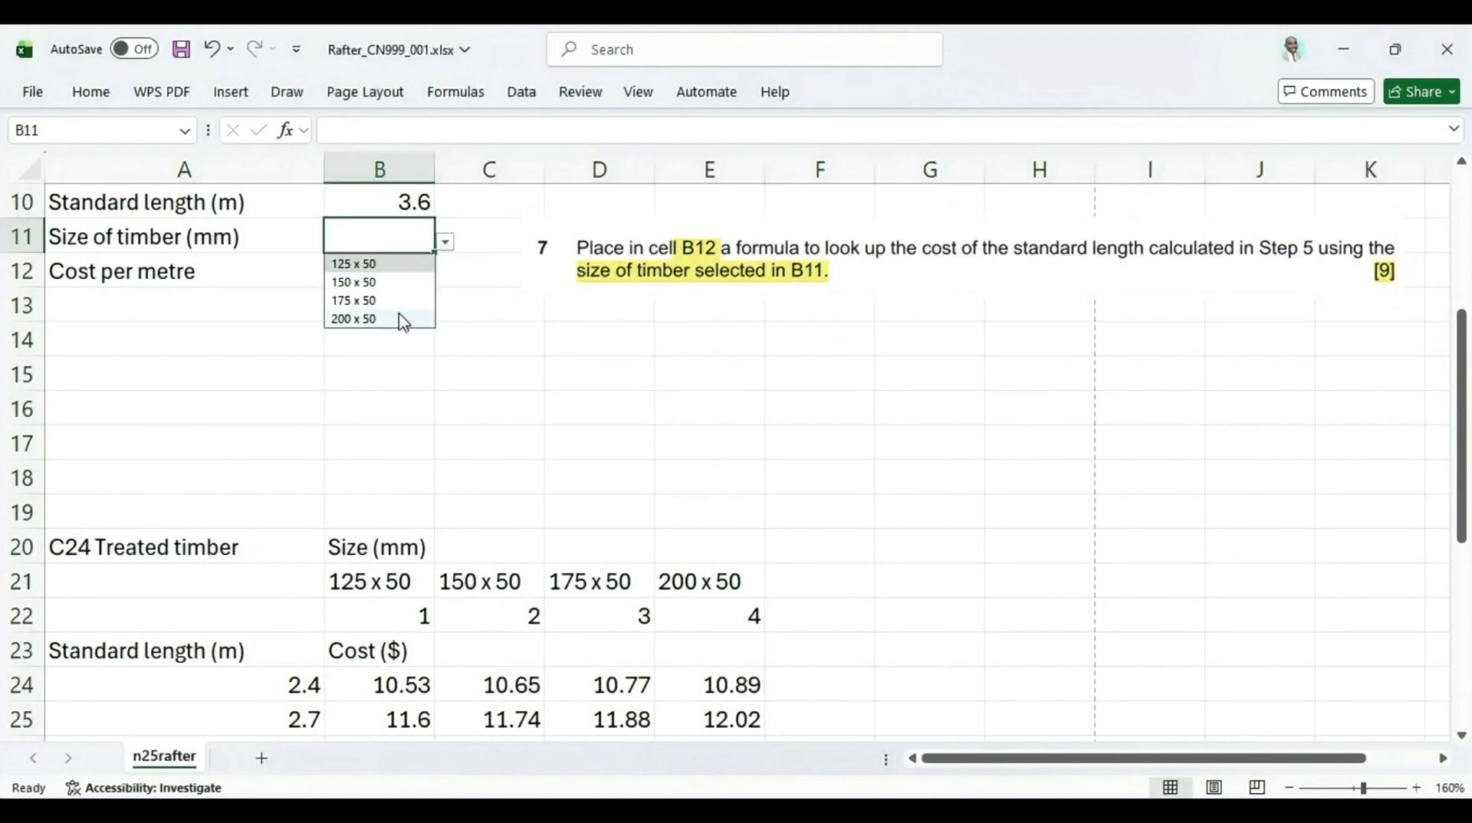
# Set B11 to 125 x 50 from its drop-down list, briefly trying 150 x 50 in between
pyautogui.click(391, 262)
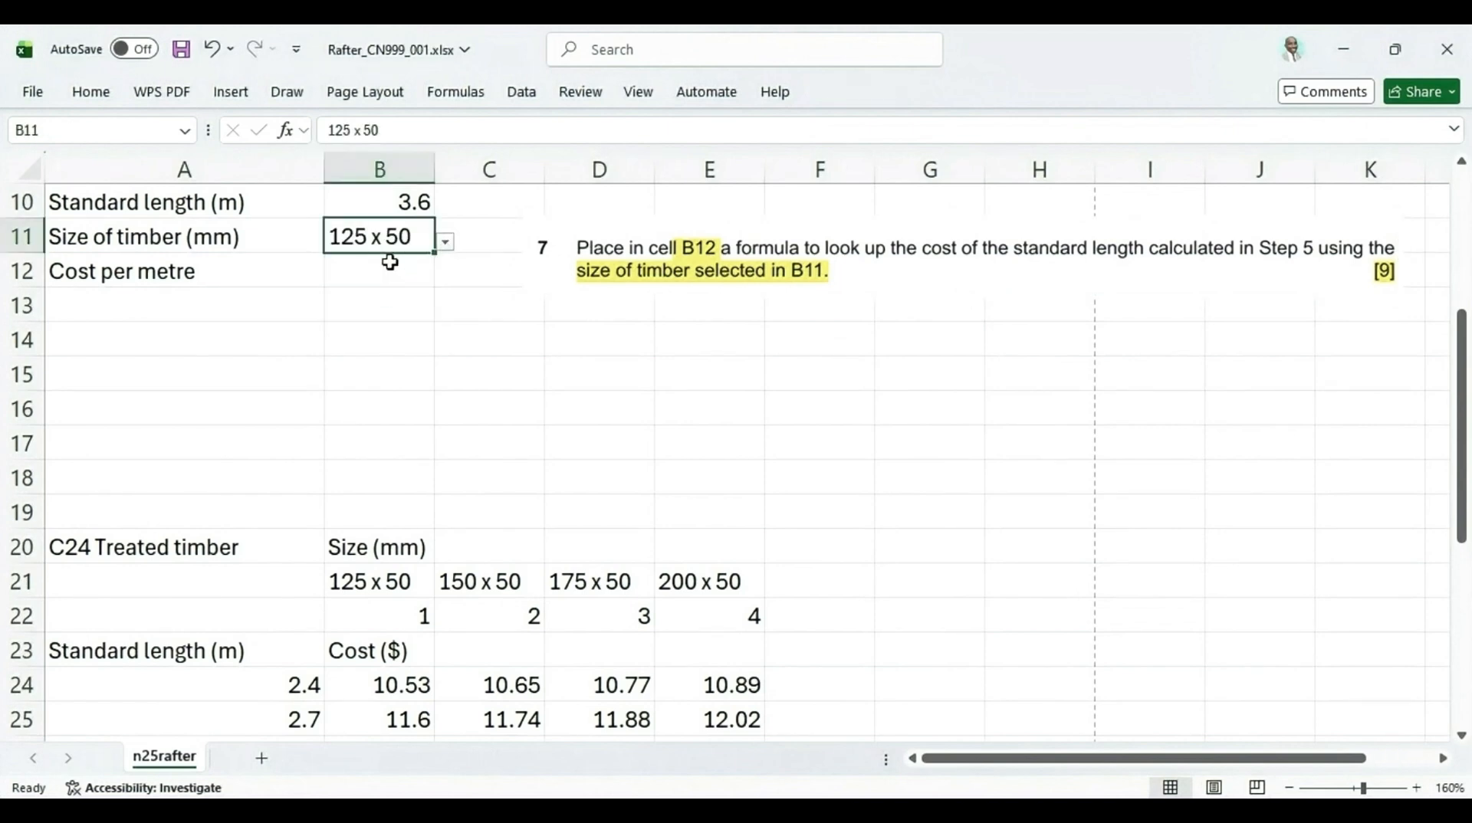
pyautogui.click(446, 242)
pyautogui.click(372, 283)
pyautogui.click(404, 262)
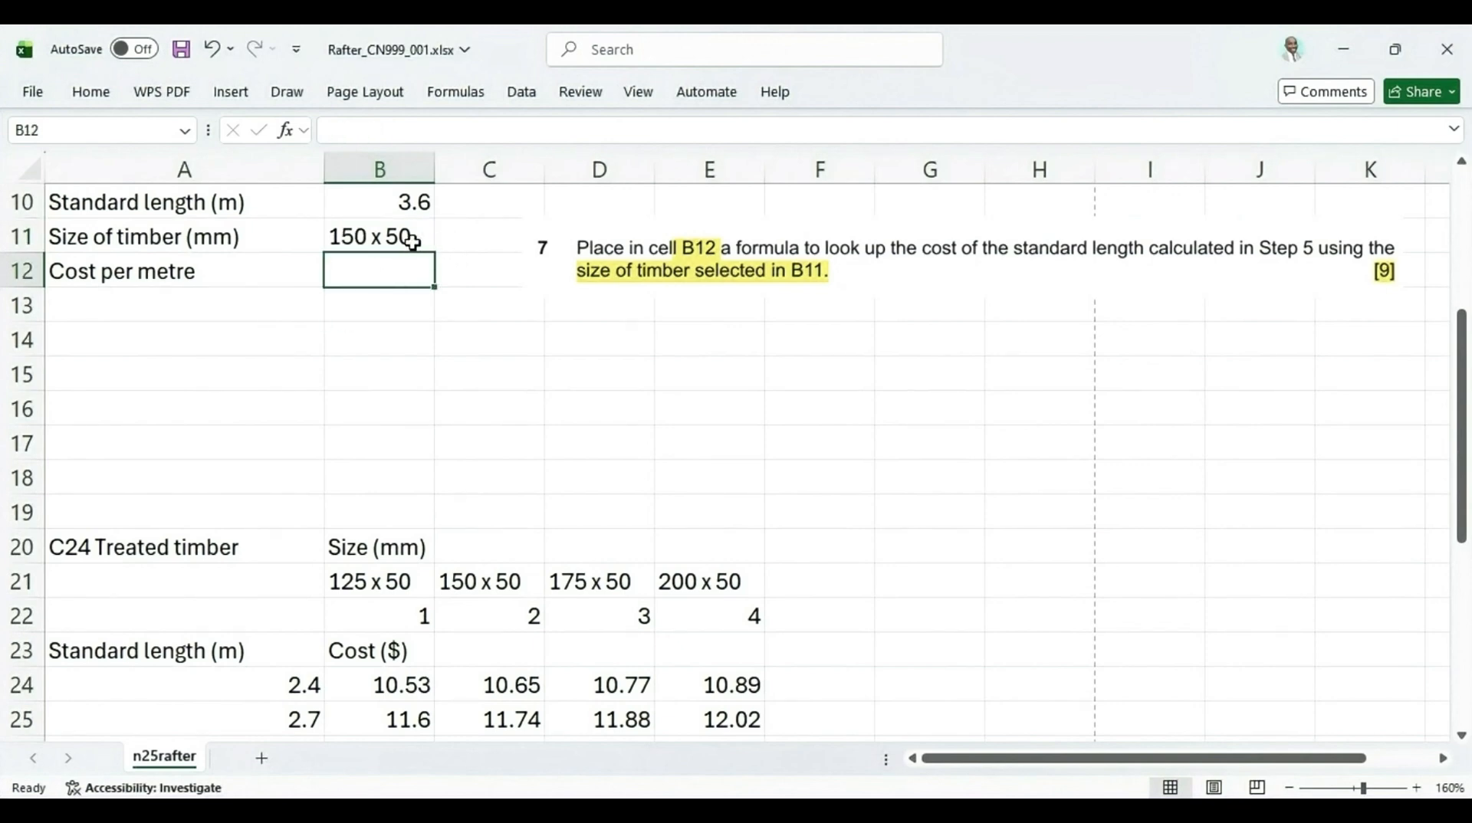
pyautogui.click(416, 242)
pyautogui.click(451, 246)
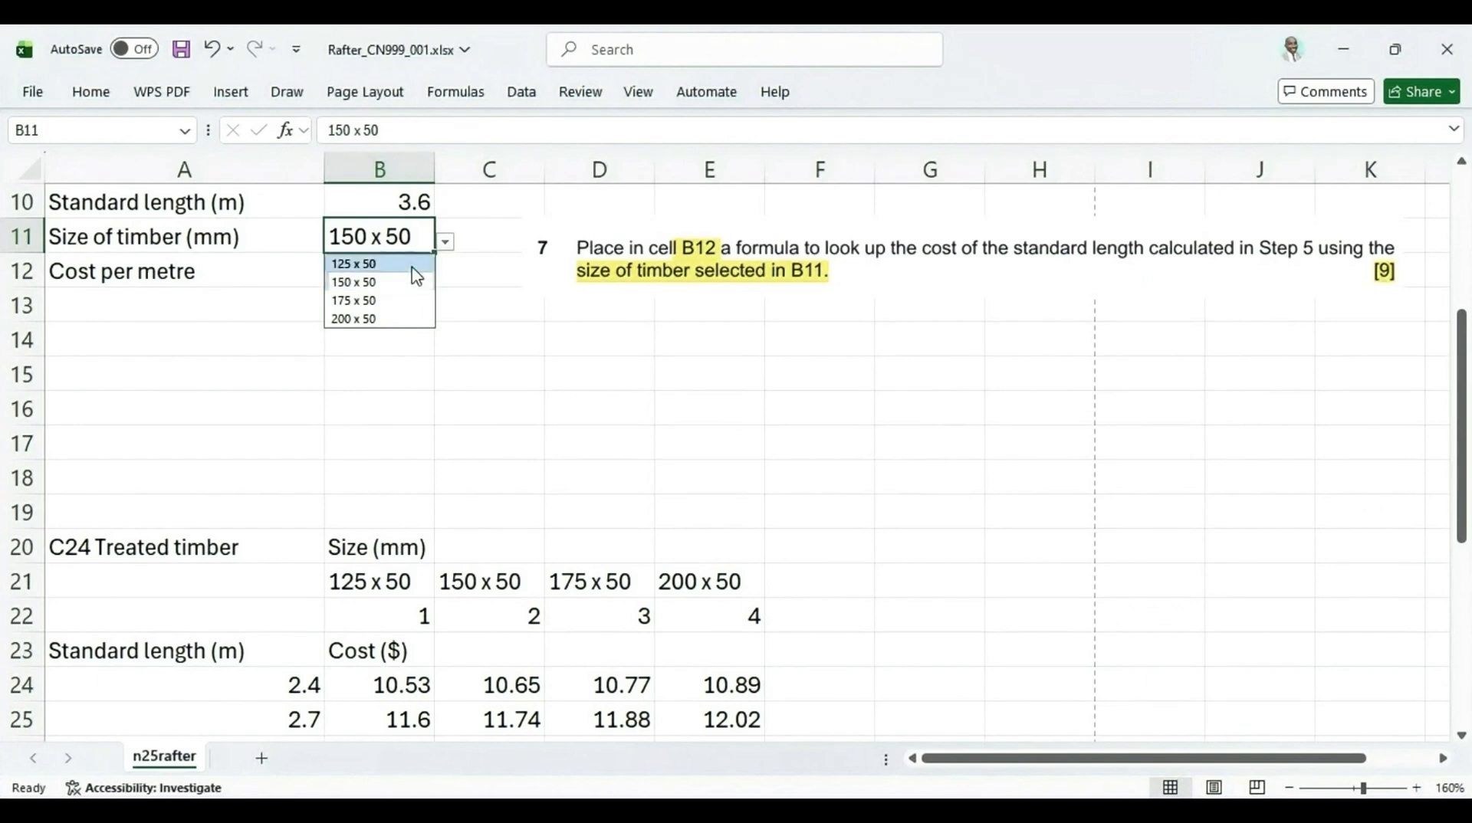
pyautogui.click(412, 263)
pyautogui.click(385, 276)
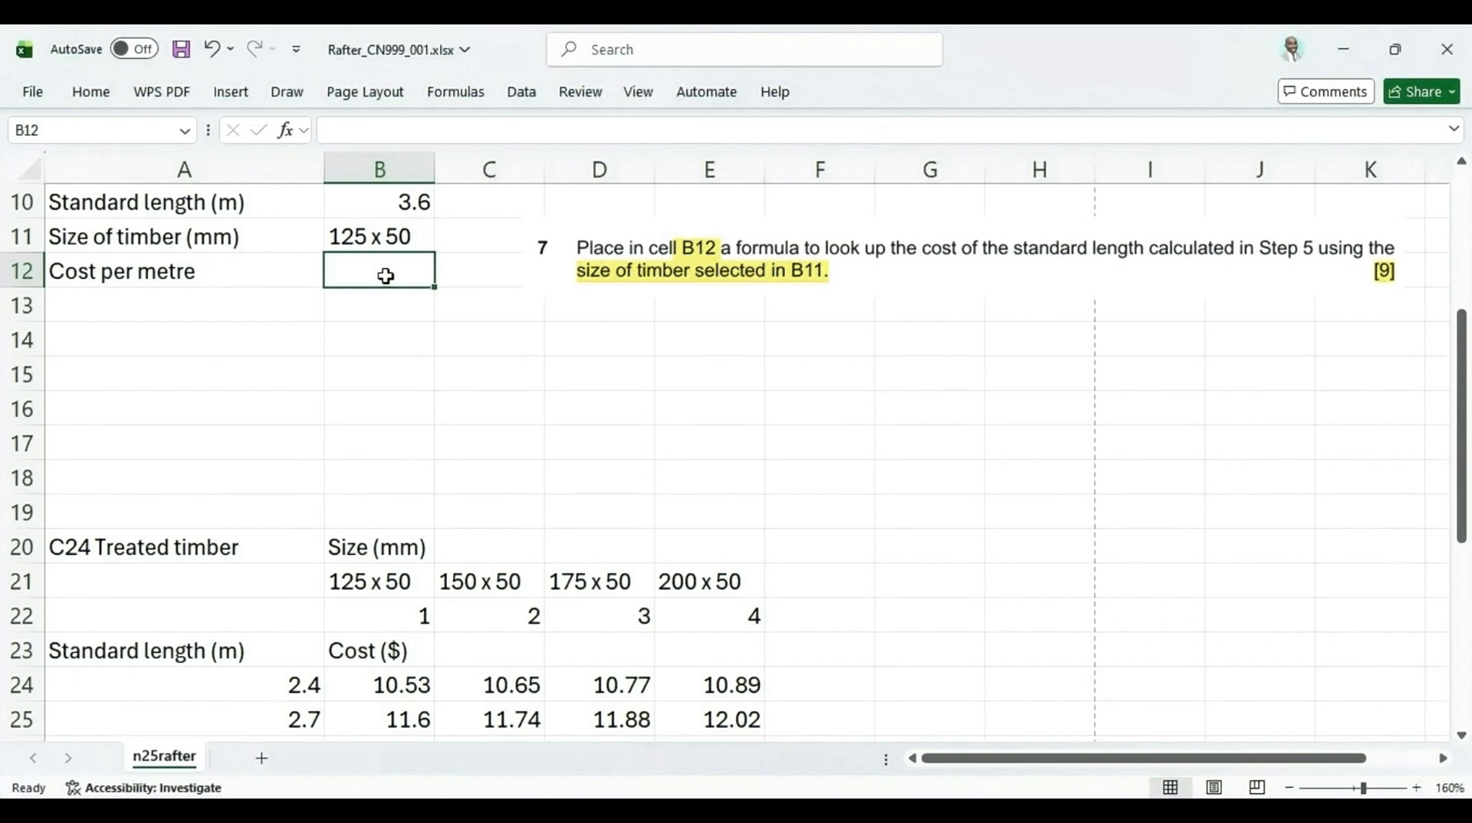
# Examine the C24 treated timber cost table, highlighting its length/cost block and the size headings row
pyautogui.scroll(-2, 399, 307)
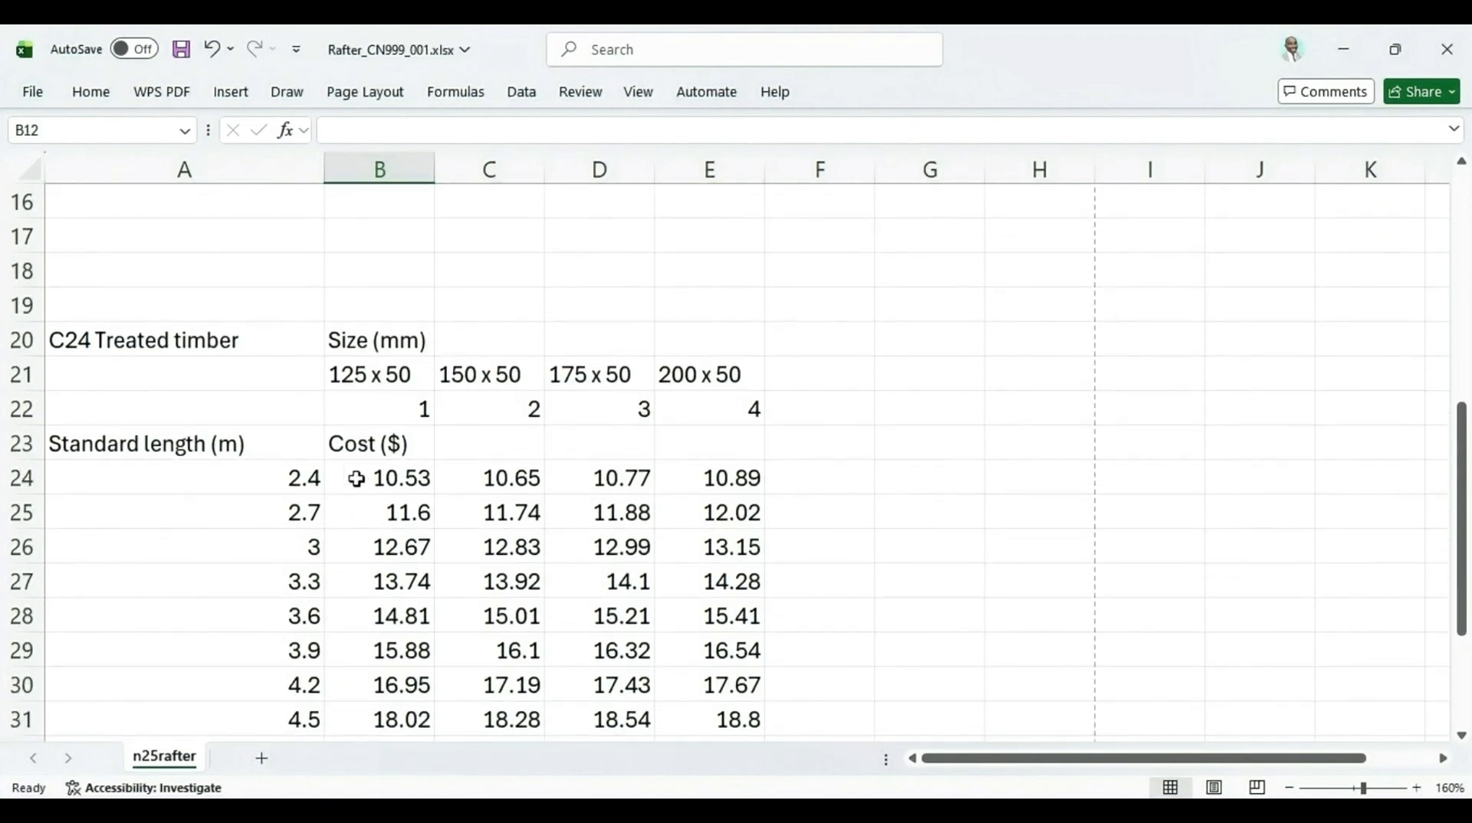
pyautogui.scroll(-1, 401, 496)
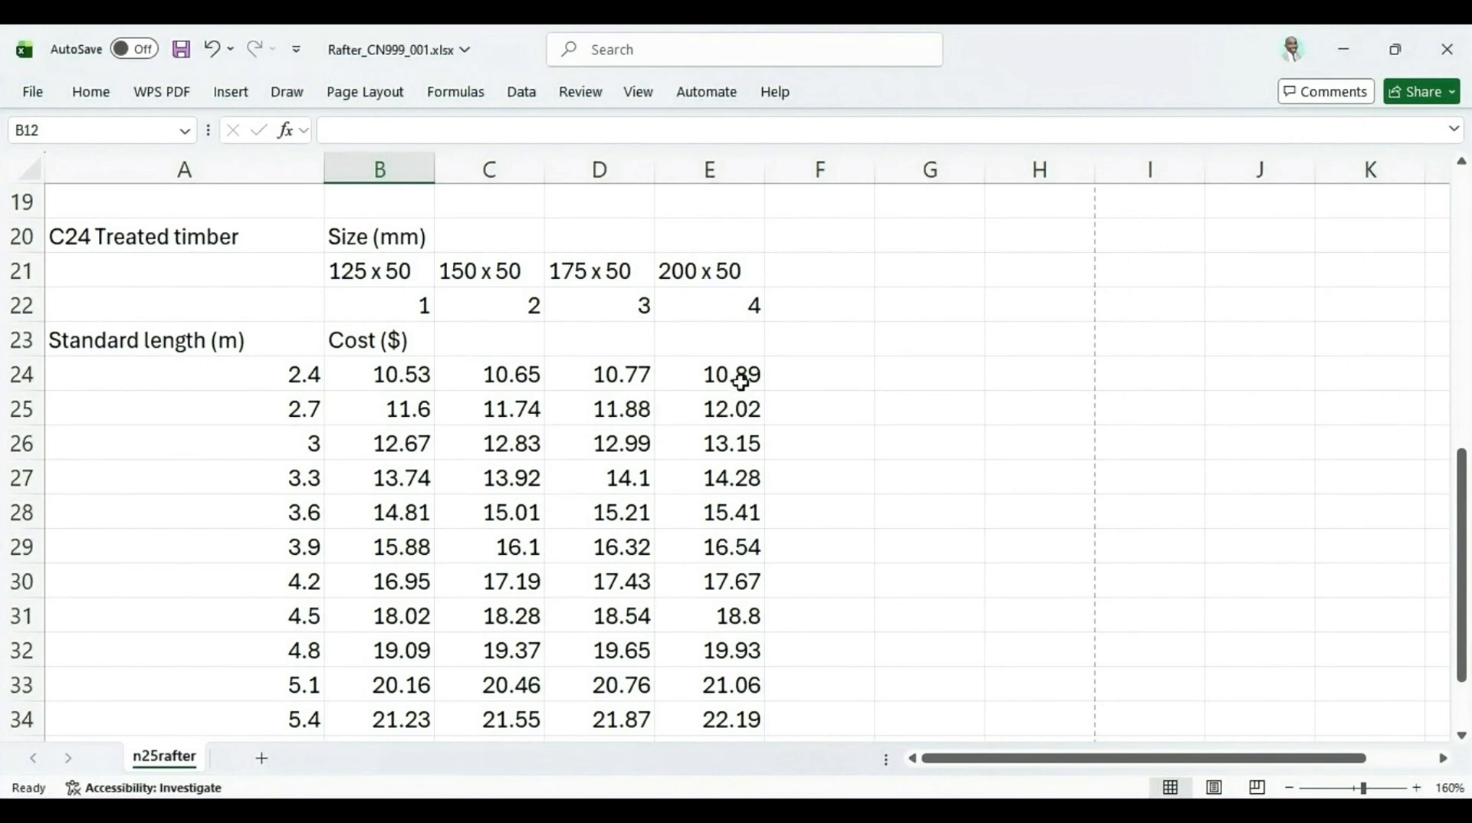
pyautogui.scroll(3, 668, 384)
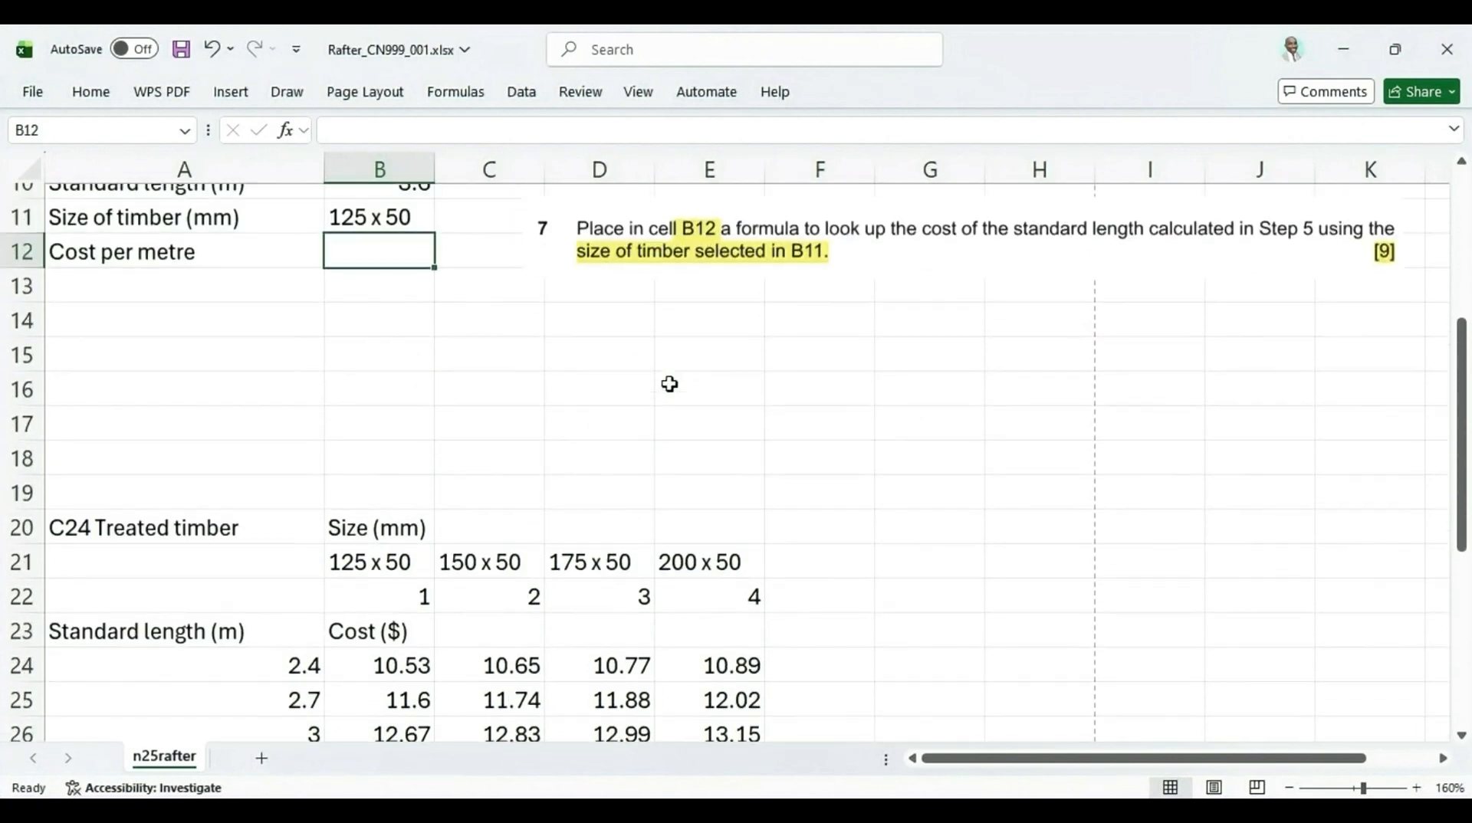
pyautogui.scroll(-2, 669, 384)
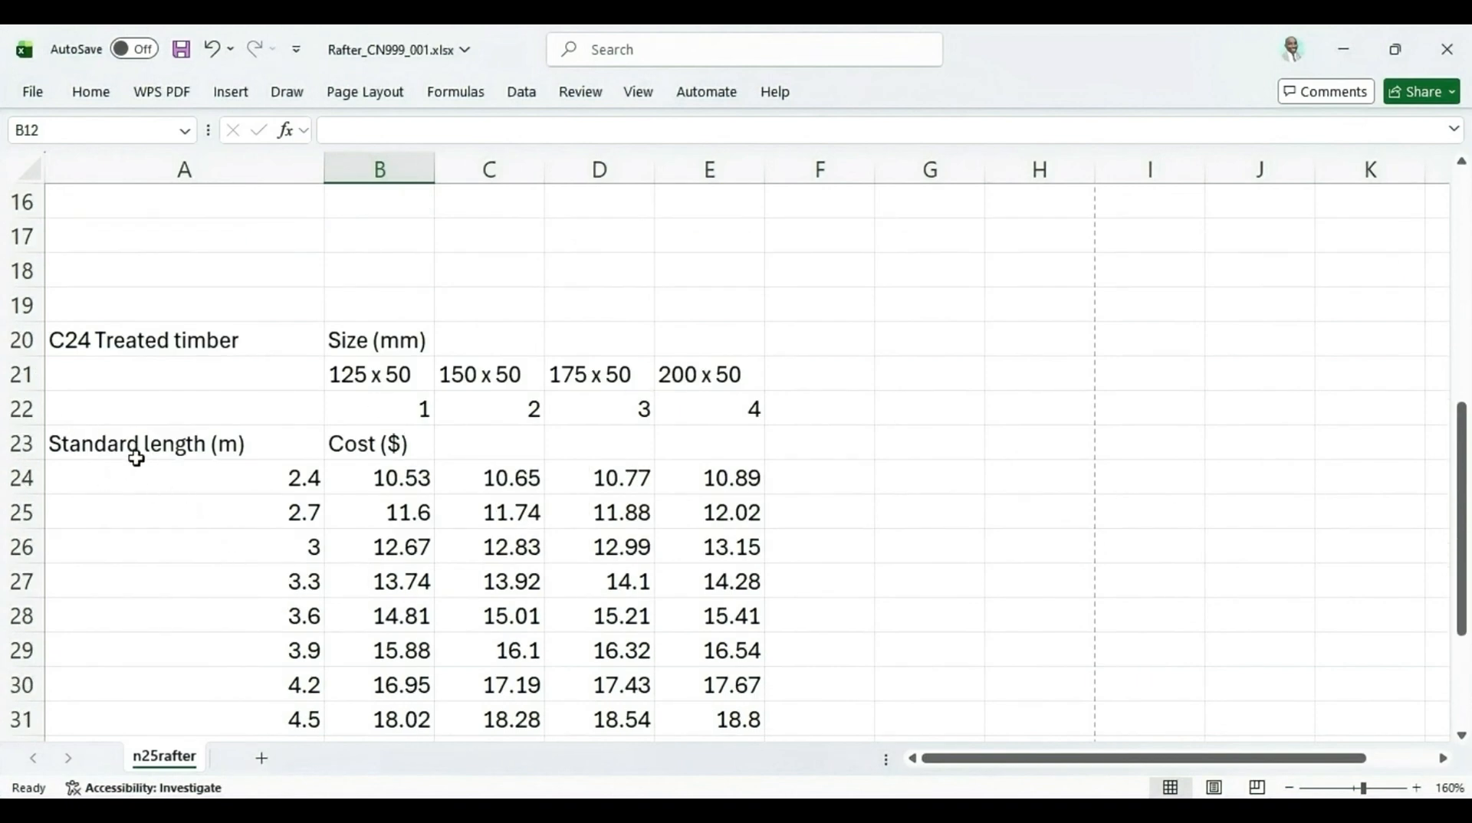
pyautogui.moveTo(141, 469); pyautogui.dragTo(680, 634)
pyautogui.scroll(2, 368, 347)
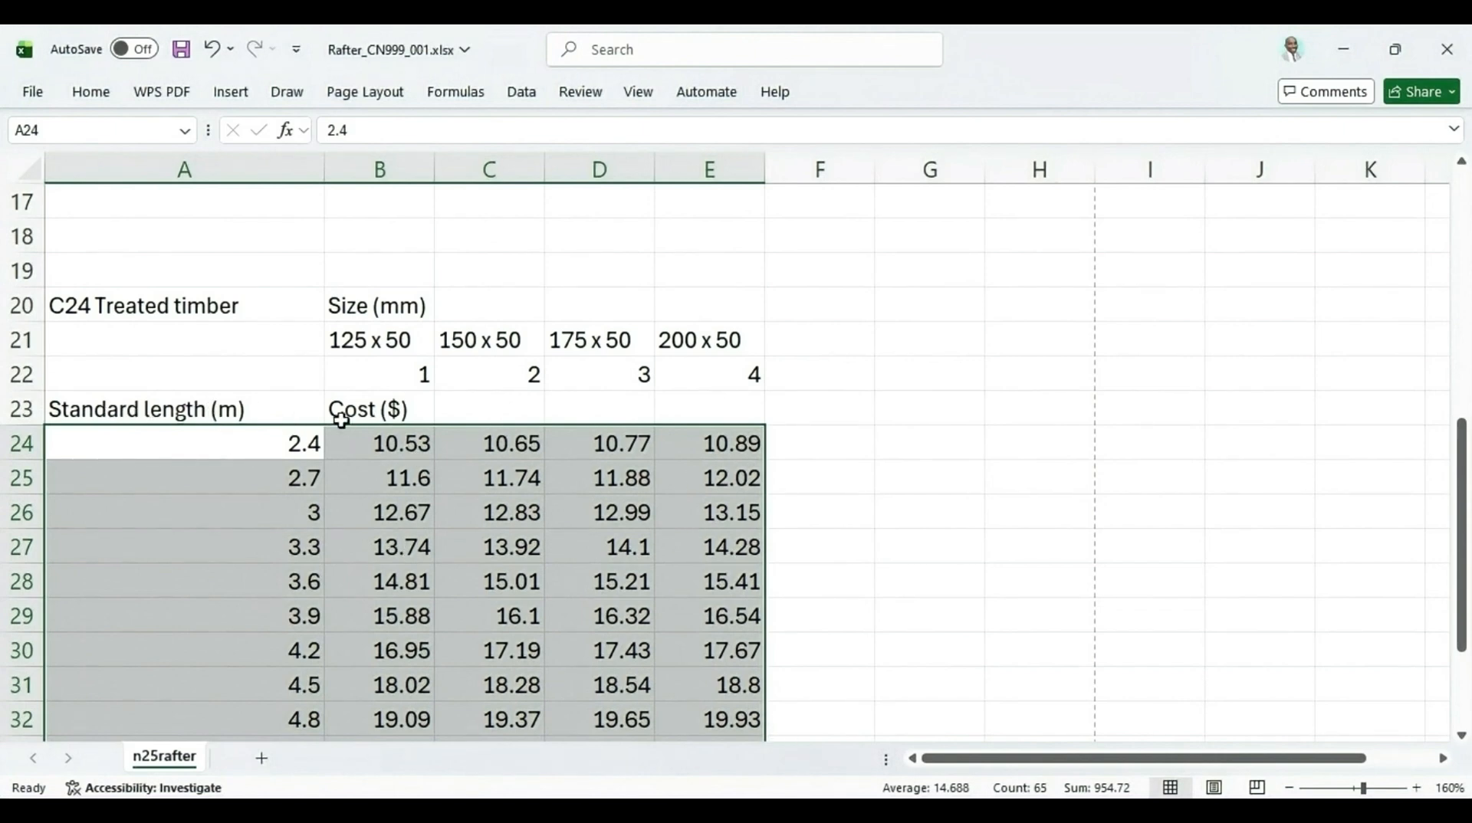
pyautogui.click(369, 477)
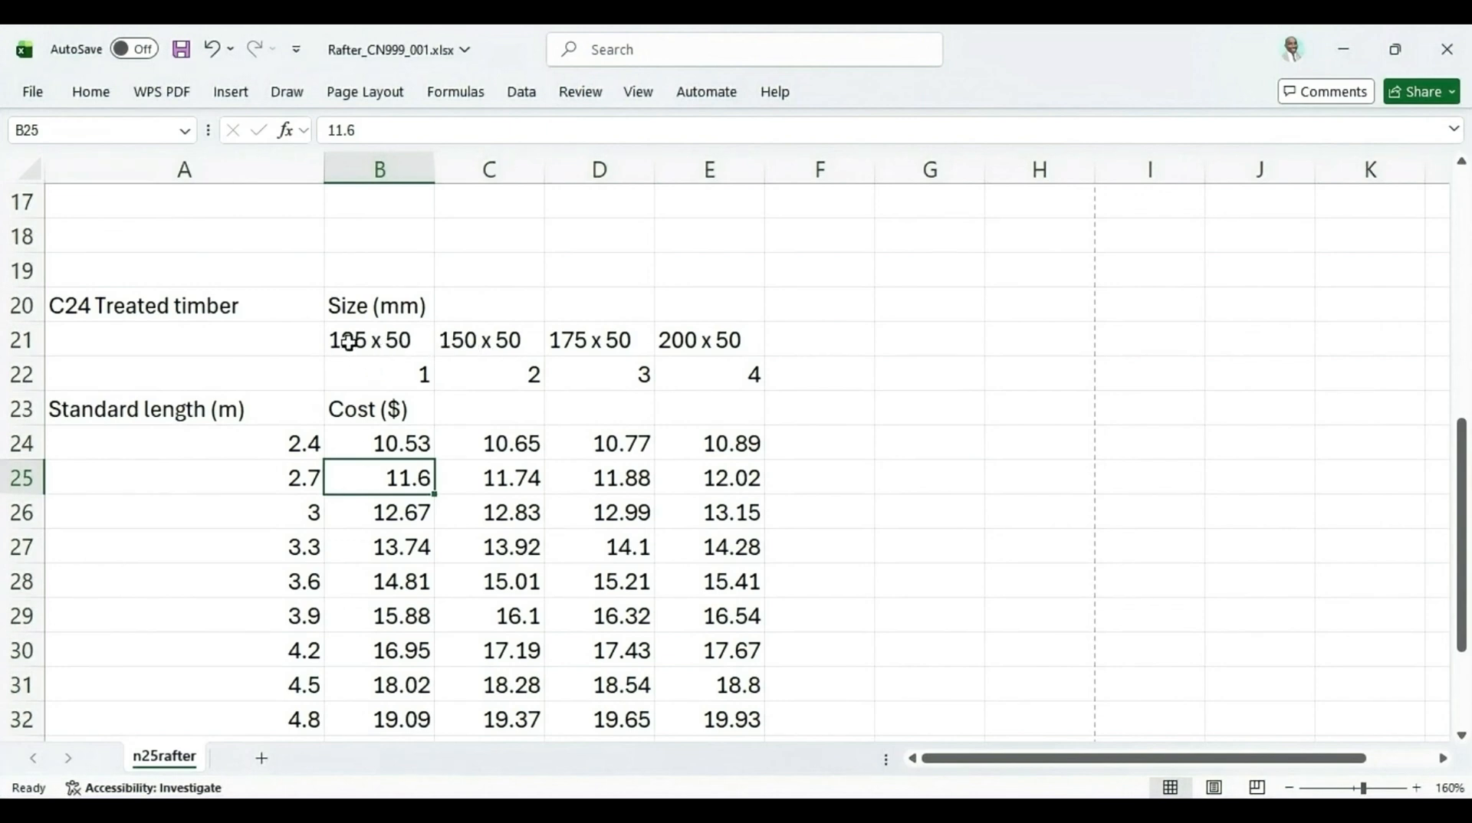
pyautogui.moveTo(349, 341); pyautogui.dragTo(665, 343)
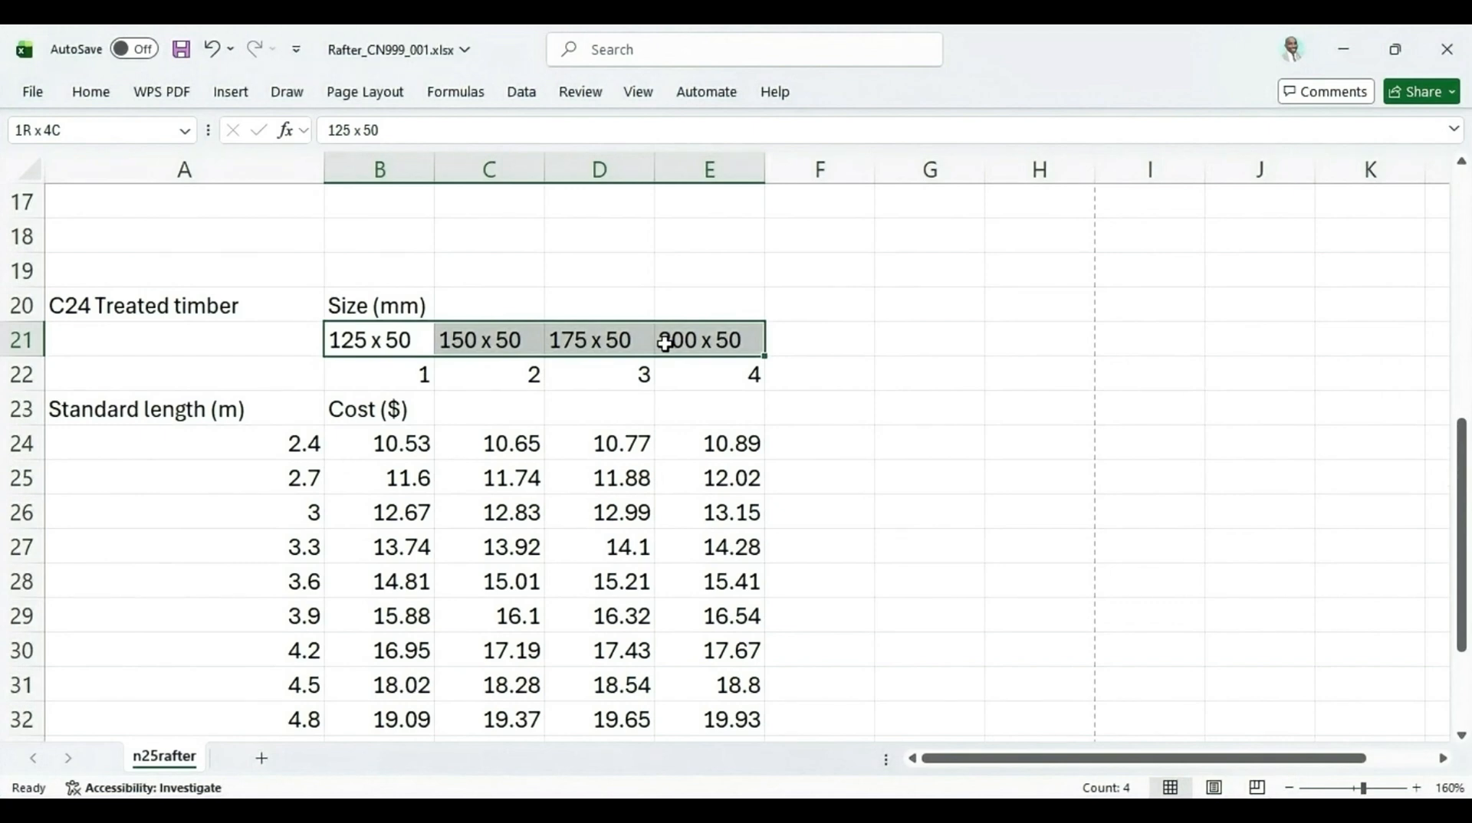
pyautogui.moveTo(664, 342); pyautogui.dragTo(665, 347)
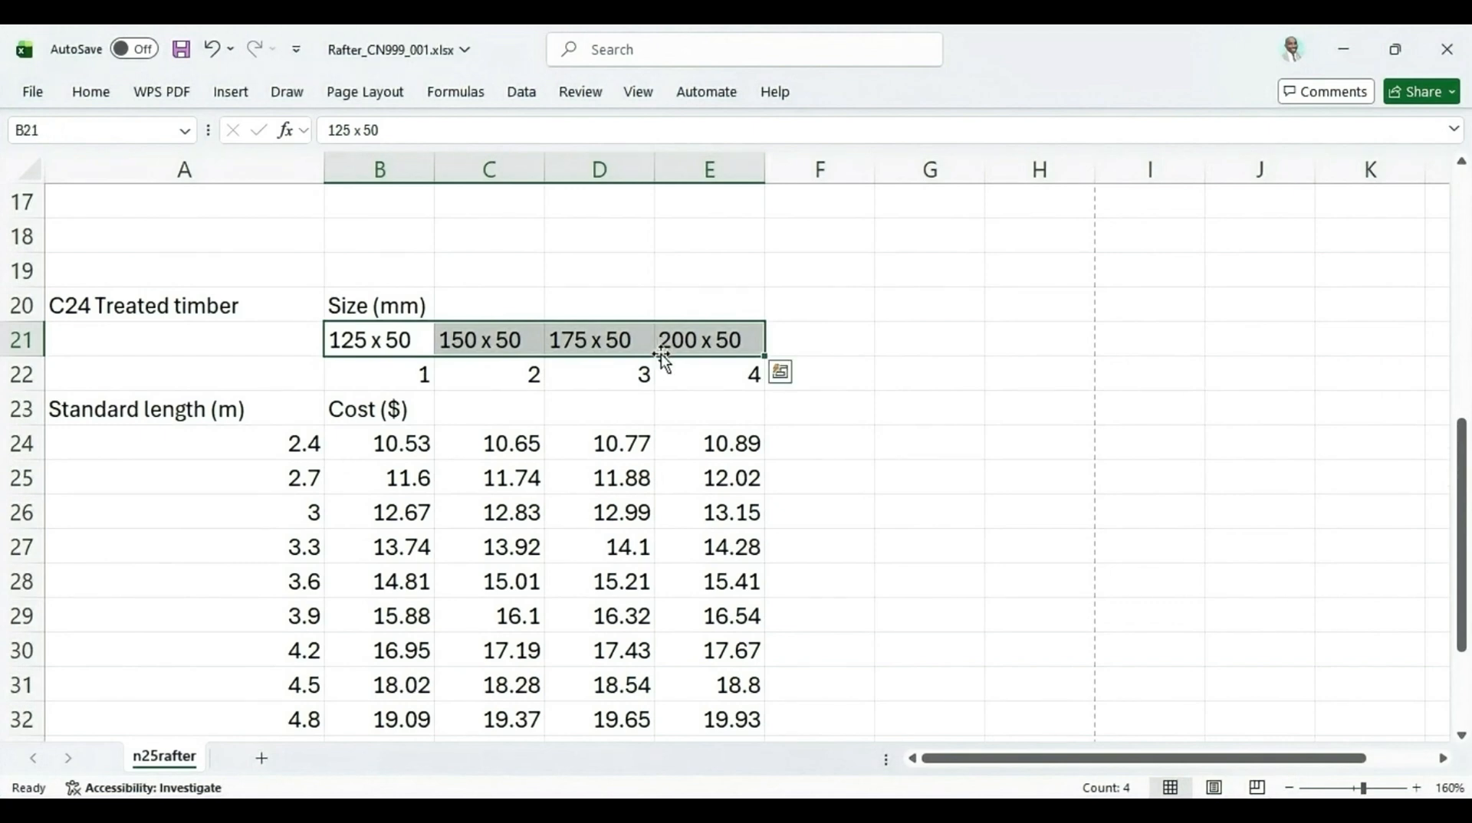
pyautogui.scroll(3, 510, 456)
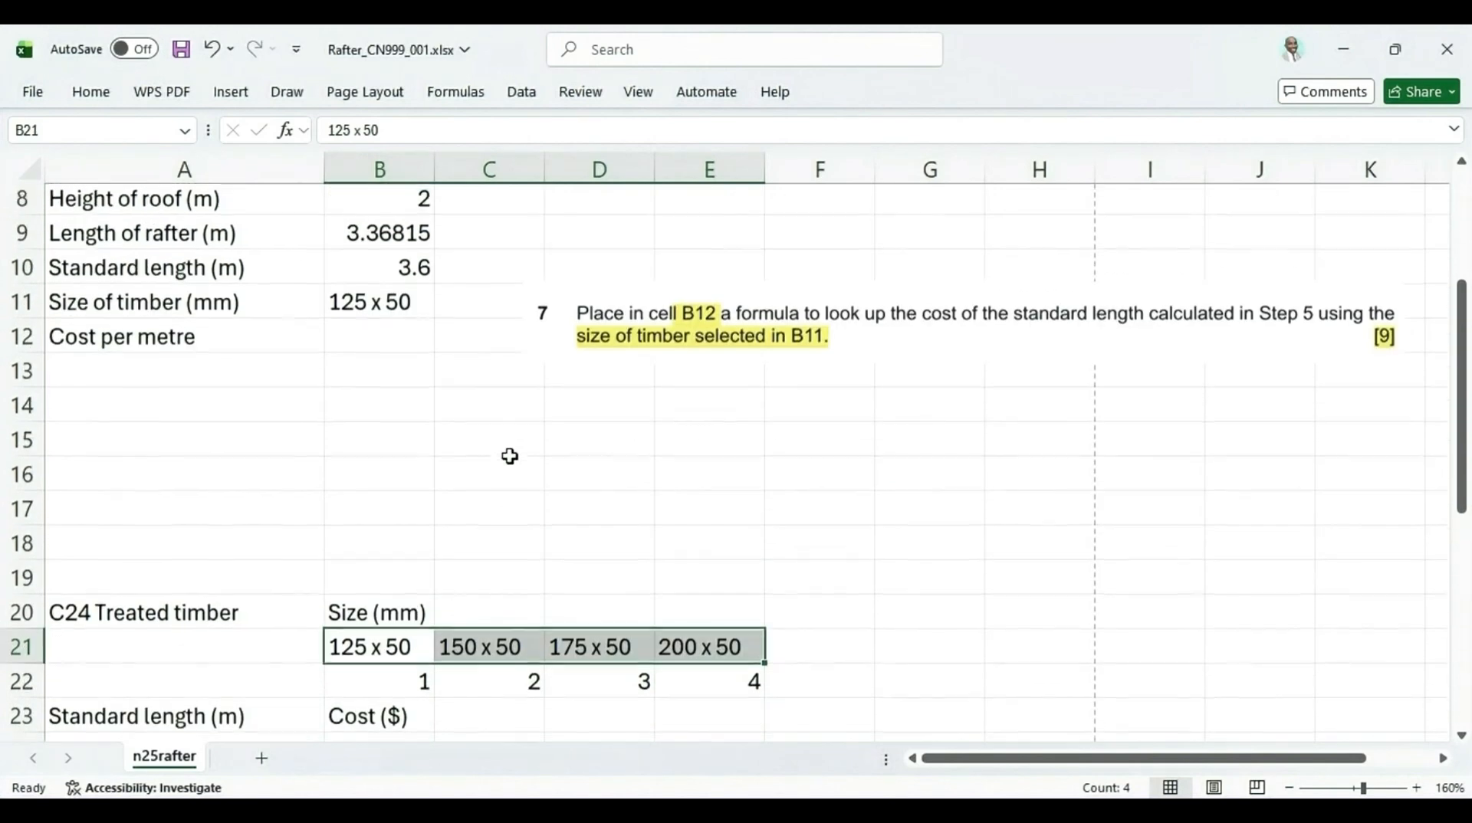
# In B12, begin a VLOOKUP formula using B10 as the lookup value and A24:E36 as the table array
pyautogui.click(365, 333)
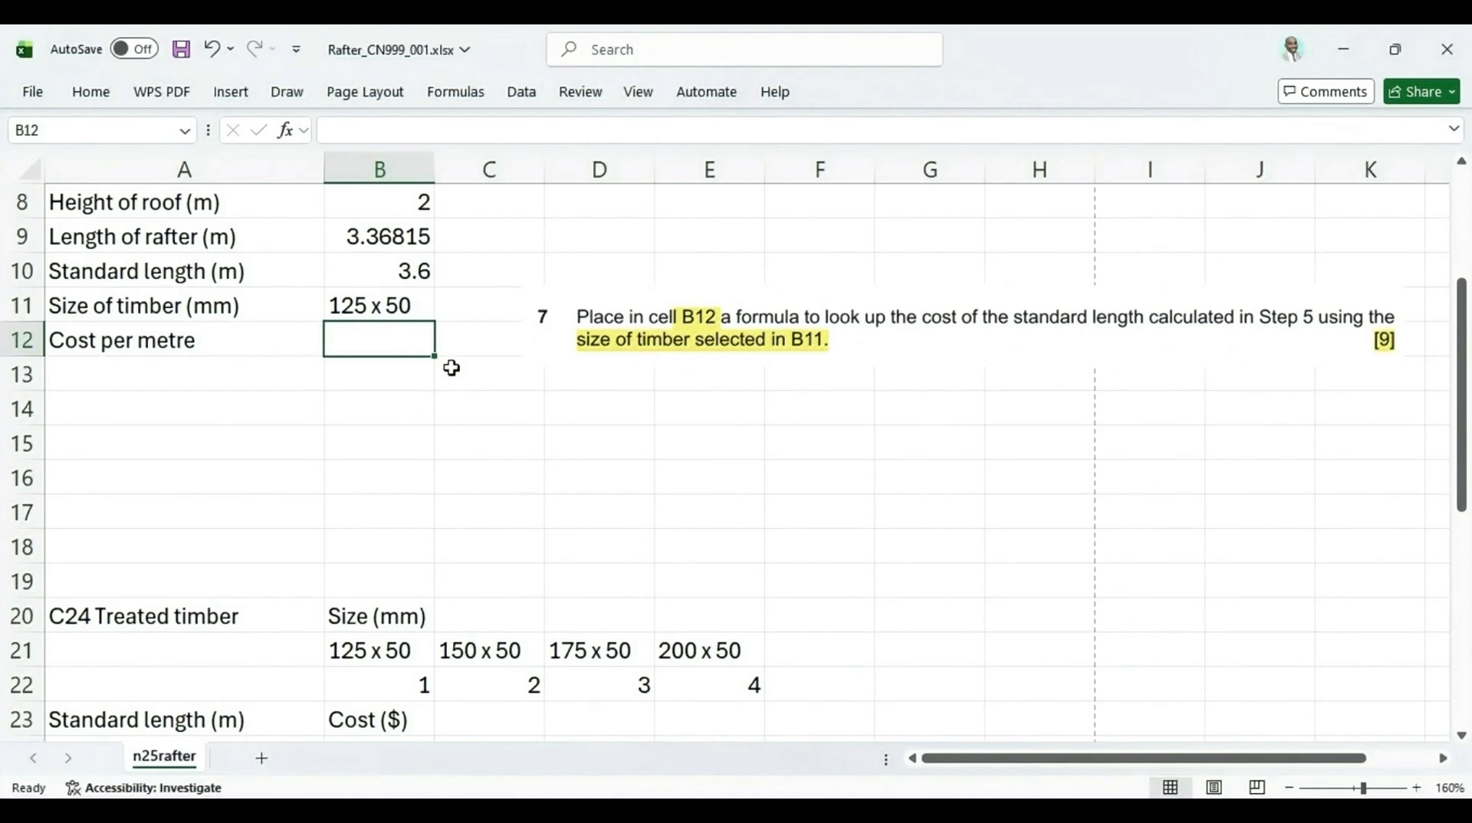
pyautogui.write('=v')
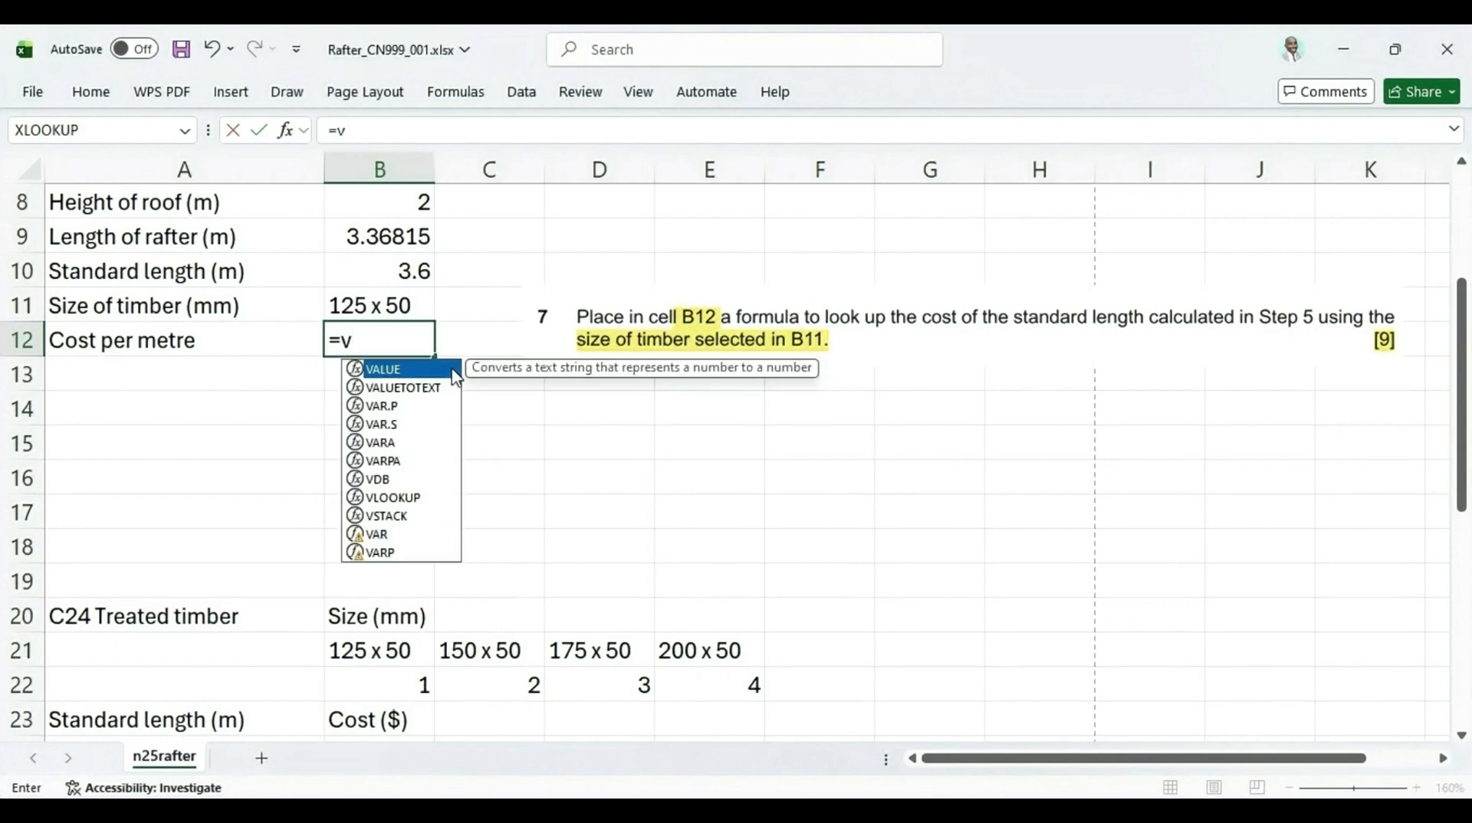
pyautogui.doubleClick(387, 498)
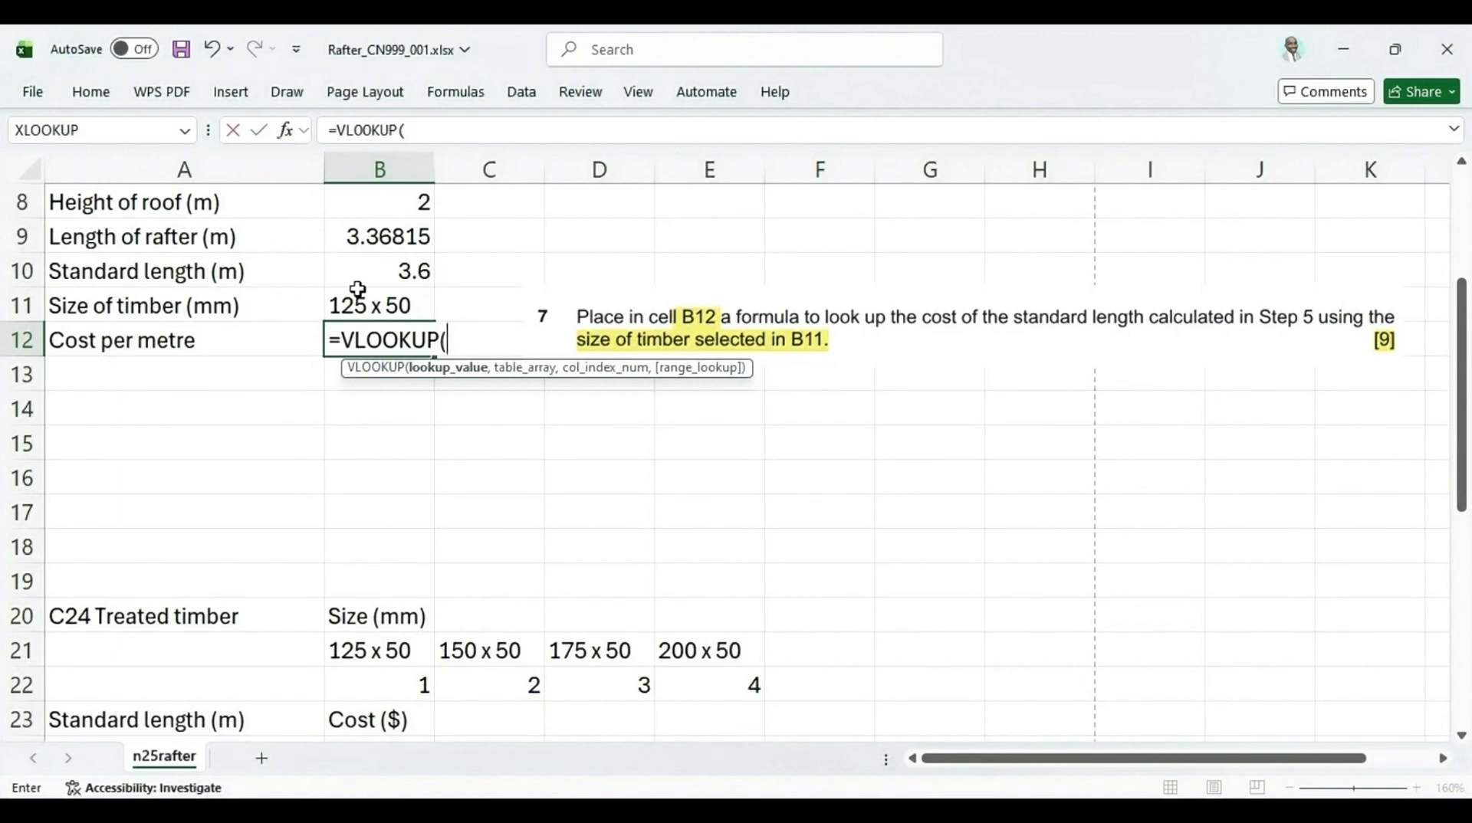
pyautogui.click(385, 276)
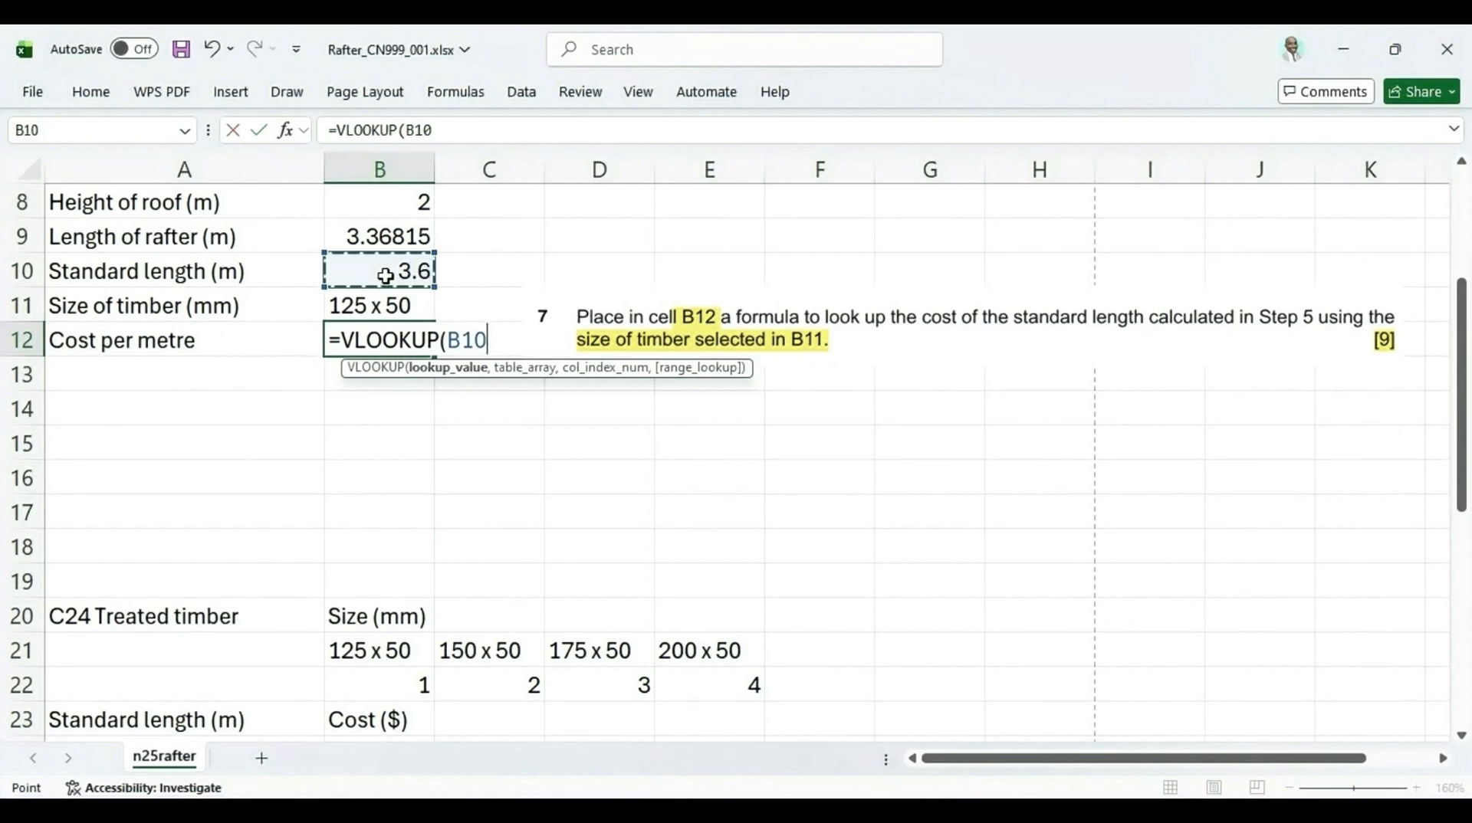
pyautogui.write(',')
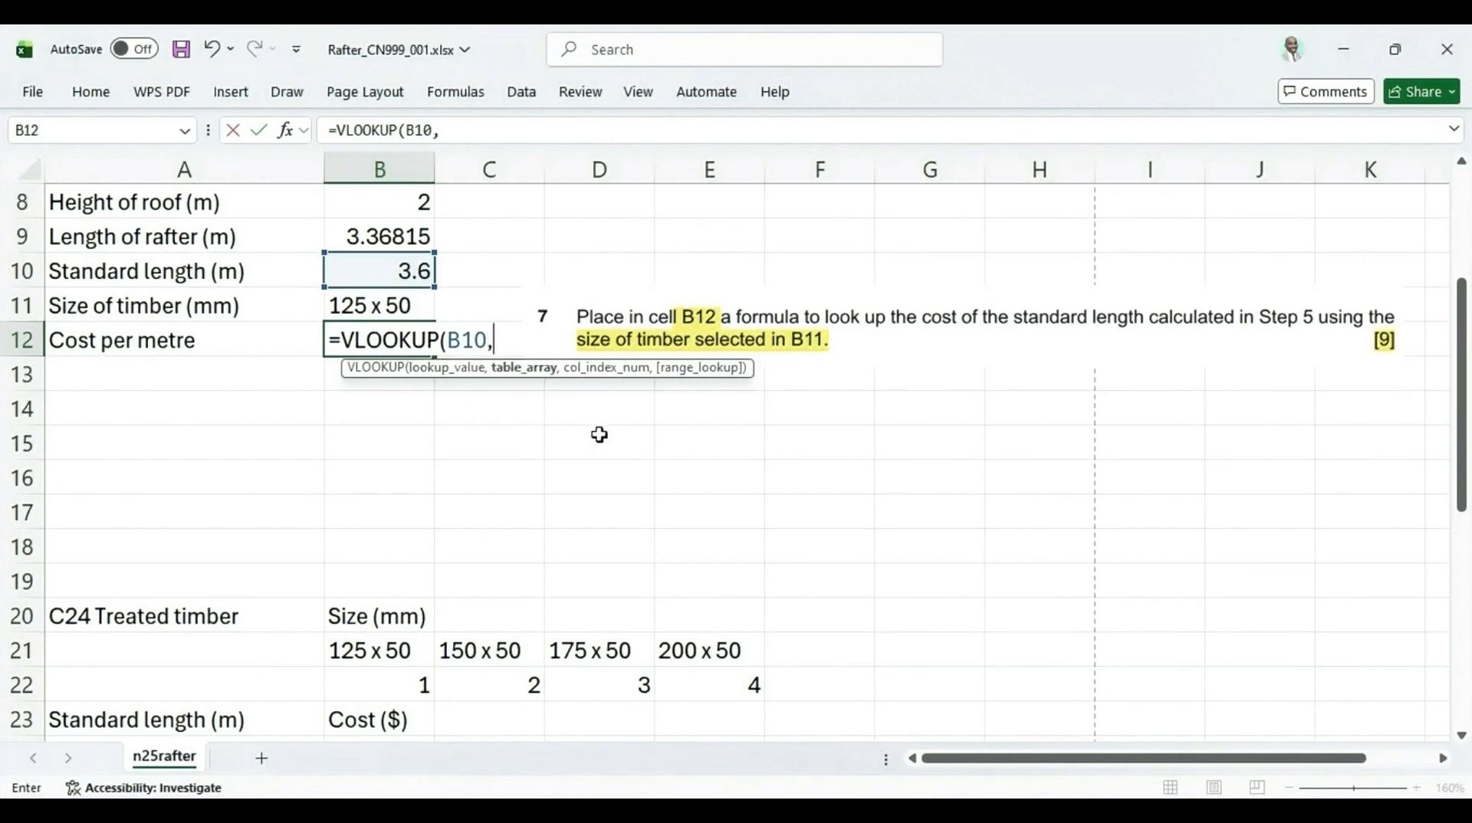
pyautogui.scroll(-2, 599, 435)
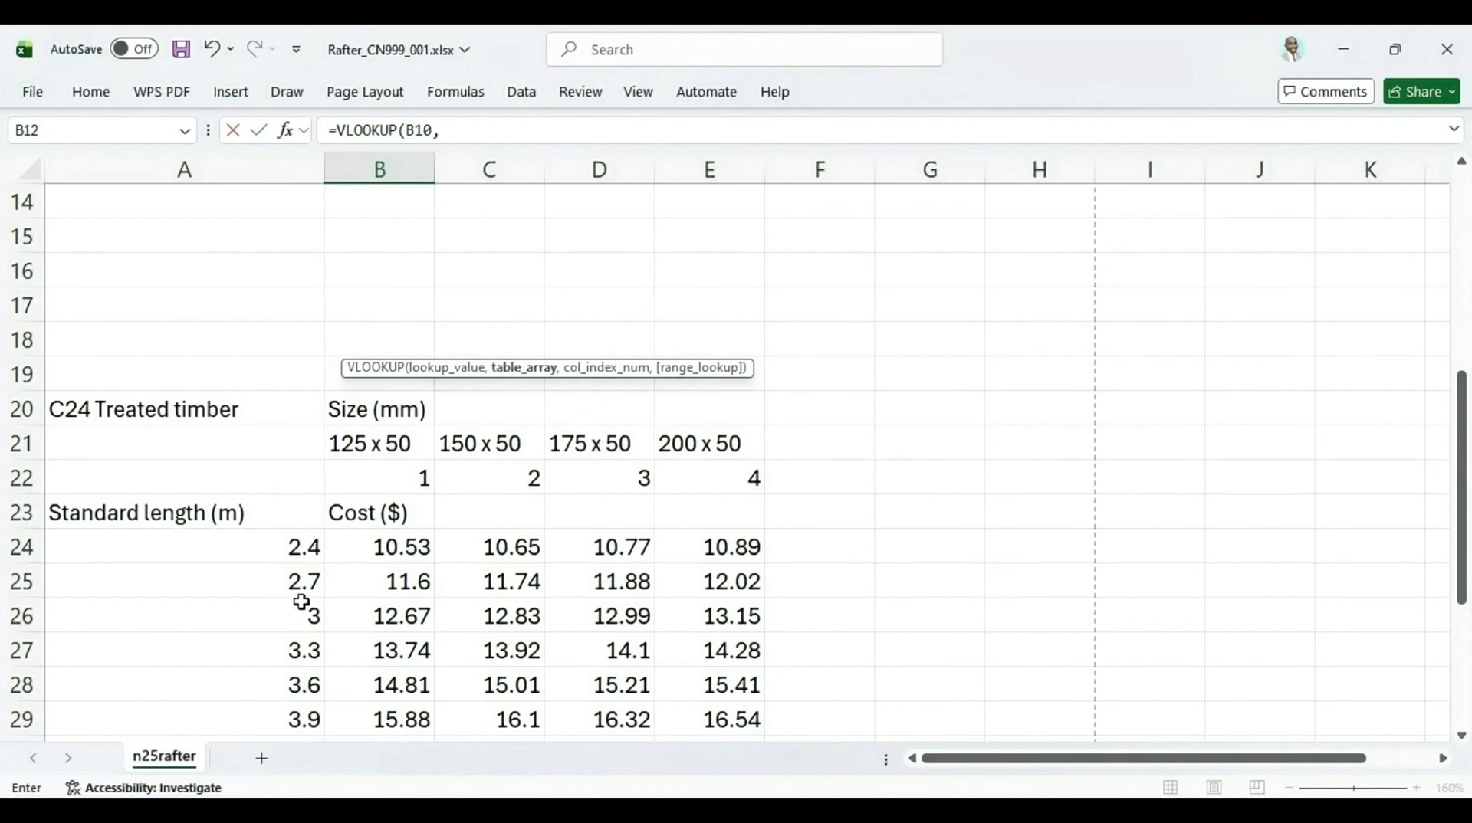
pyautogui.moveTo(304, 550); pyautogui.dragTo(700, 695)
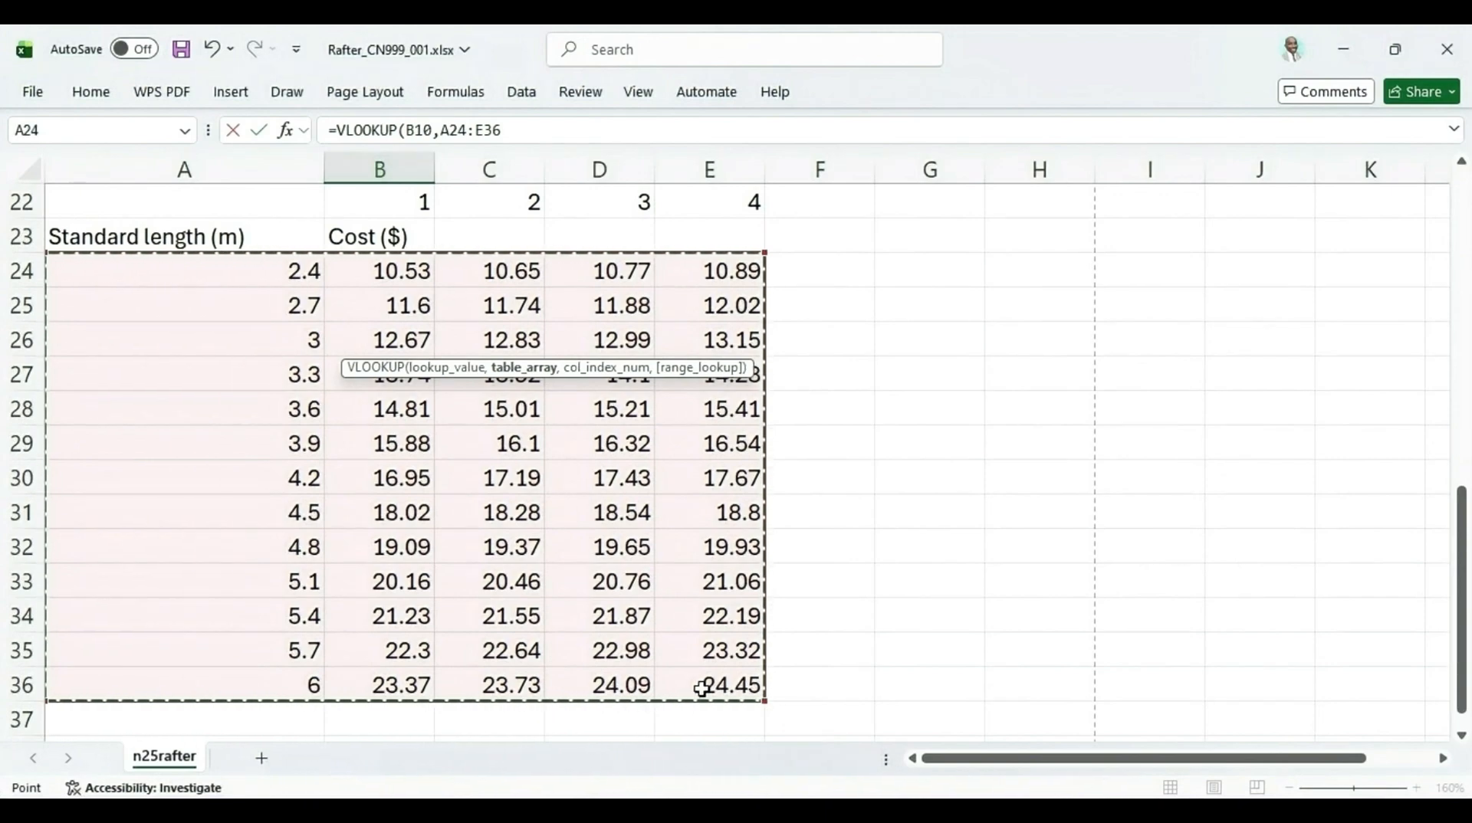
pyautogui.write(',')
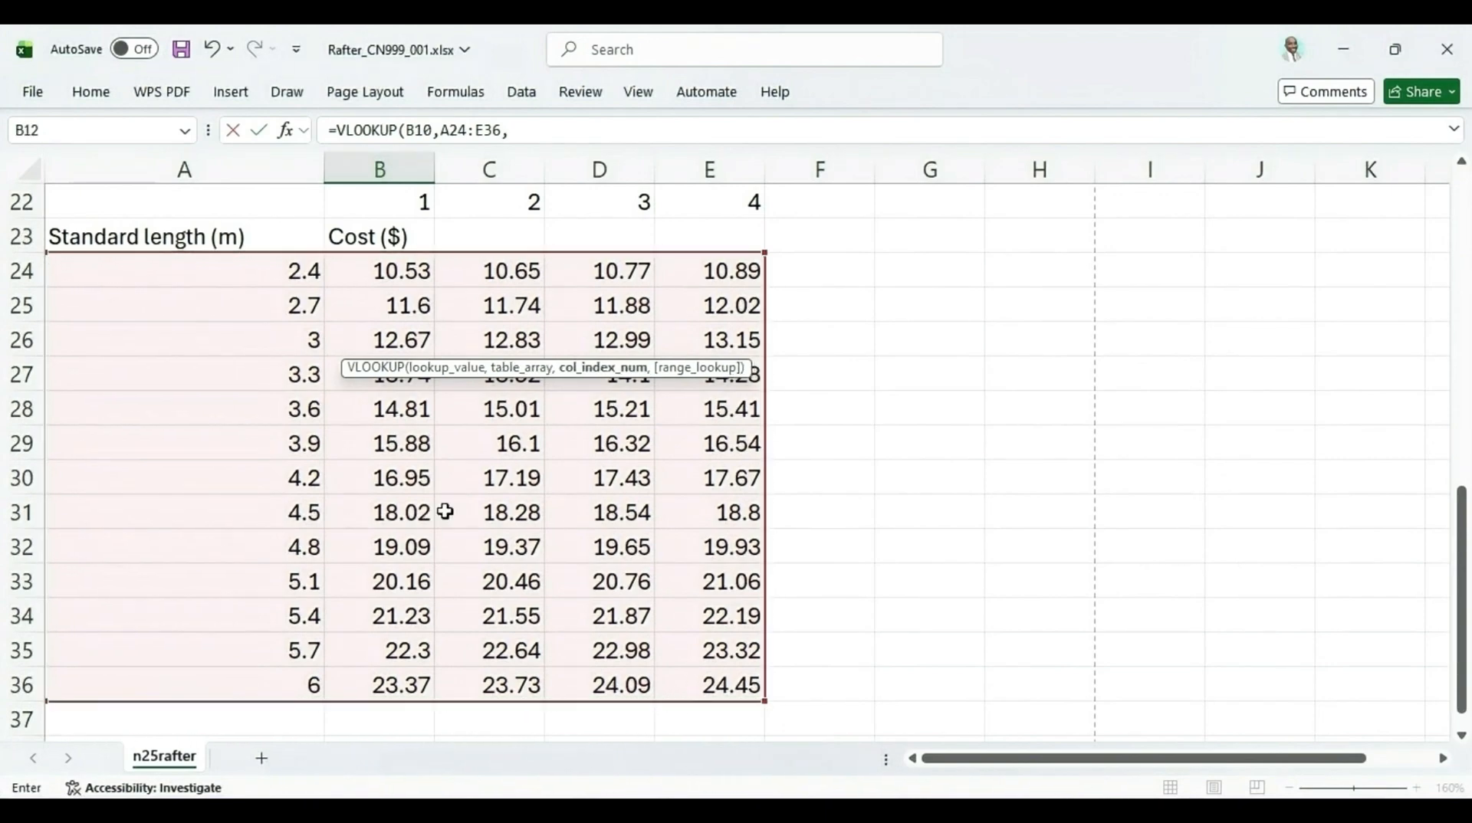
# Examine the timber table's size headings and index numbers to work out the column index argument
pyautogui.scroll(5, 498, 468)
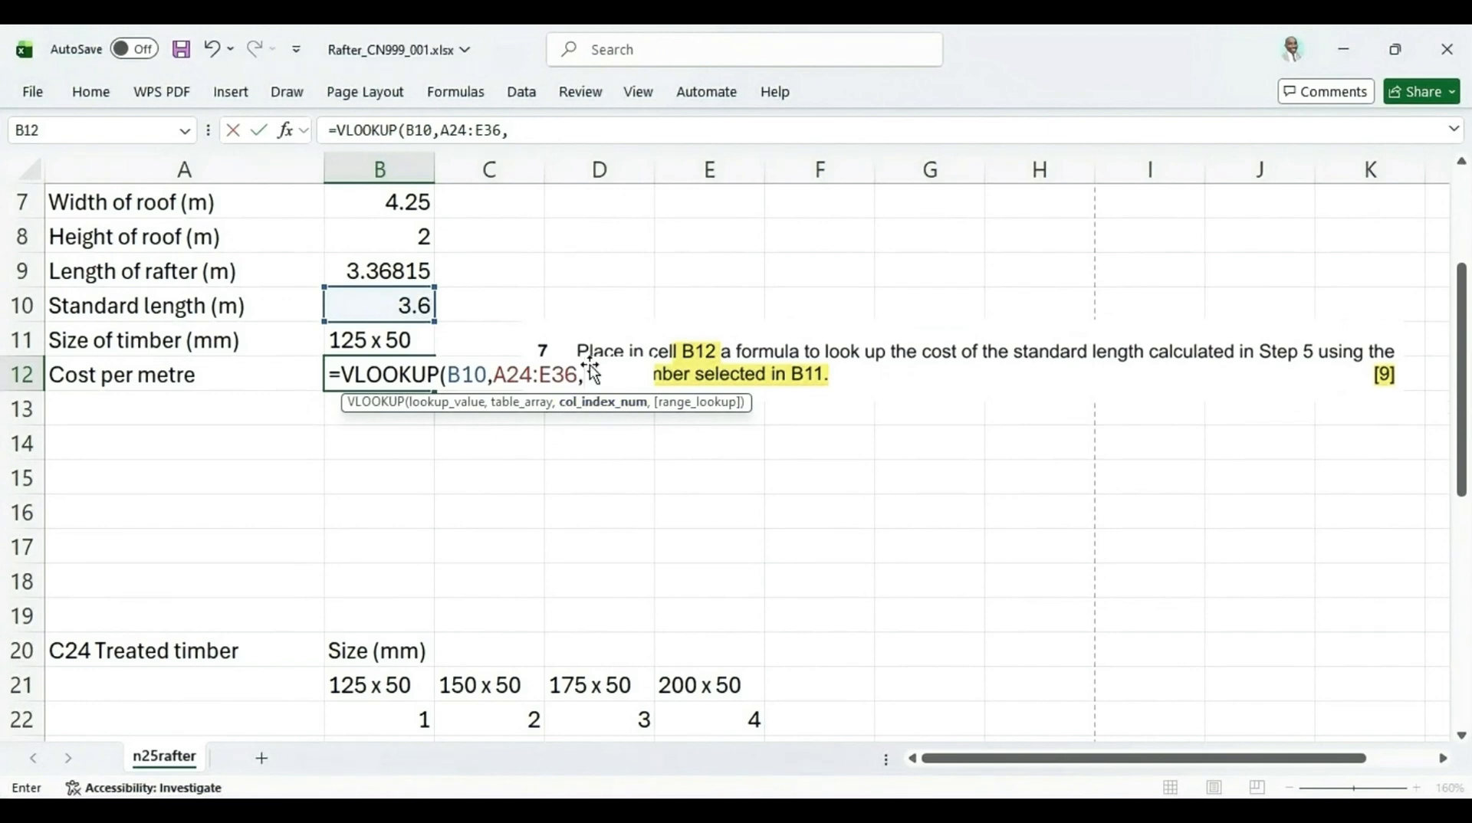
pyautogui.scroll(-1, 436, 639)
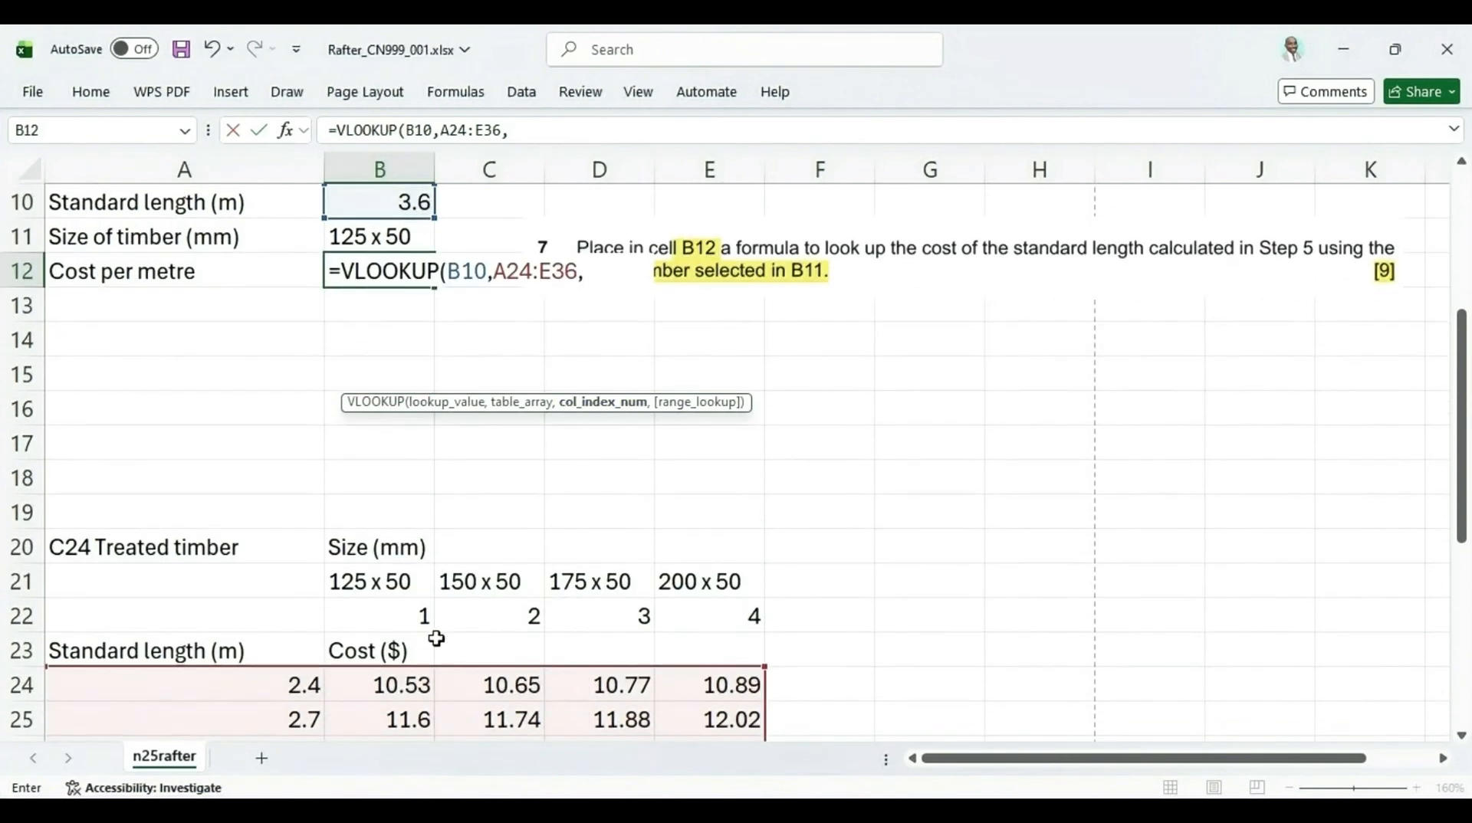
pyautogui.scroll(-1, 389, 603)
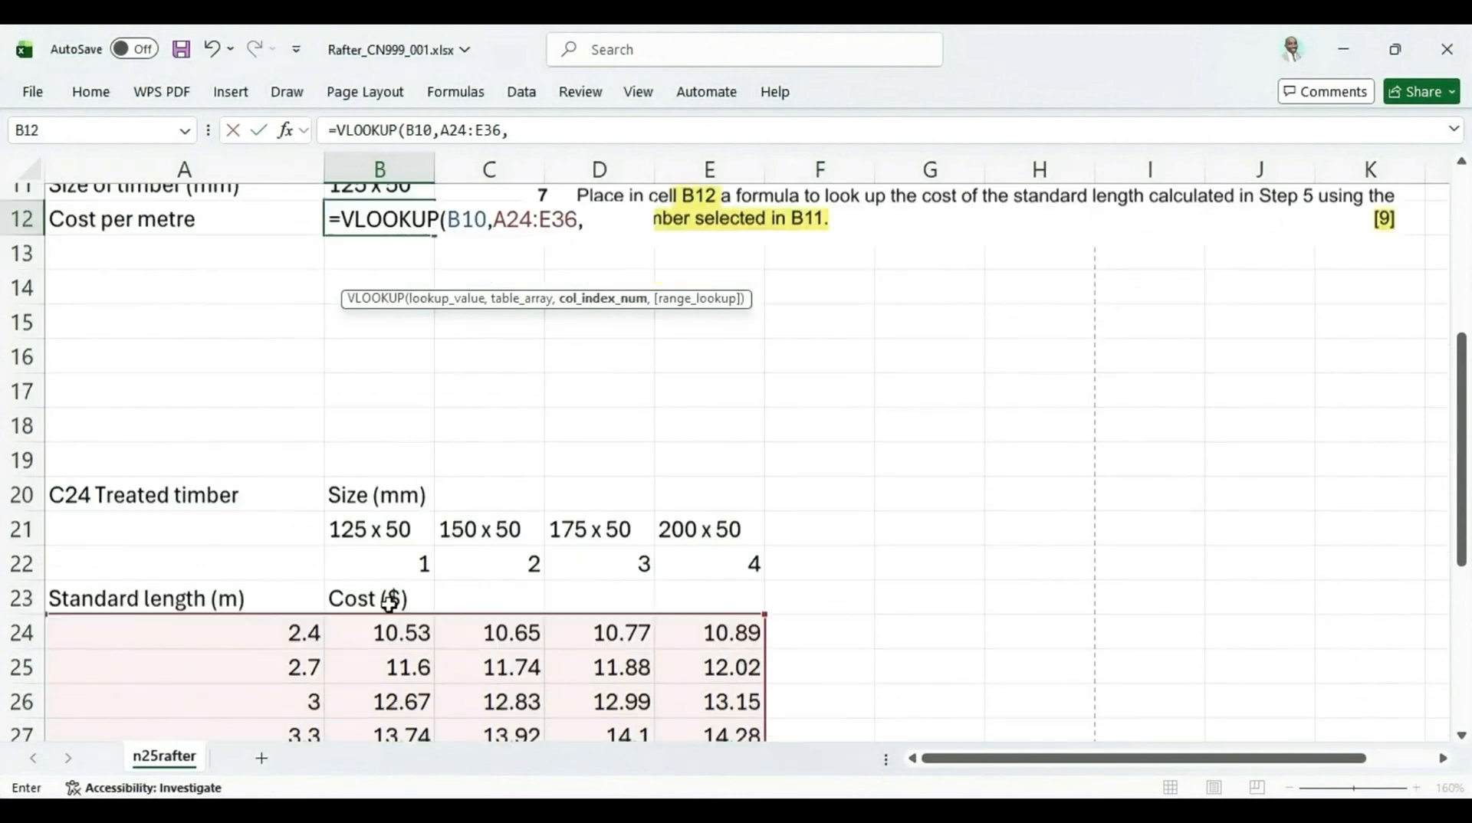
pyautogui.scroll(-1, 389, 603)
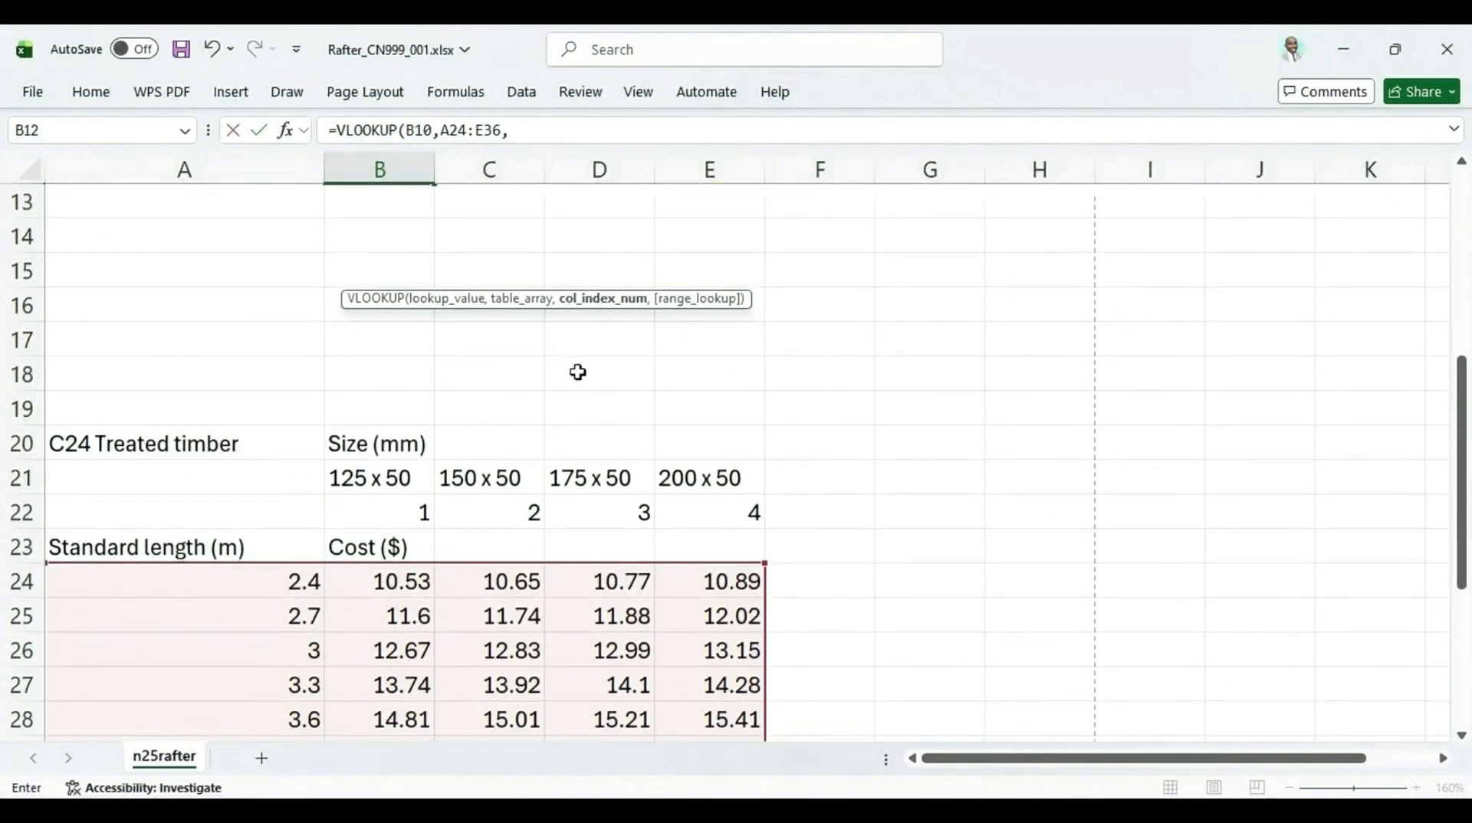
pyautogui.scroll(2, 633, 262)
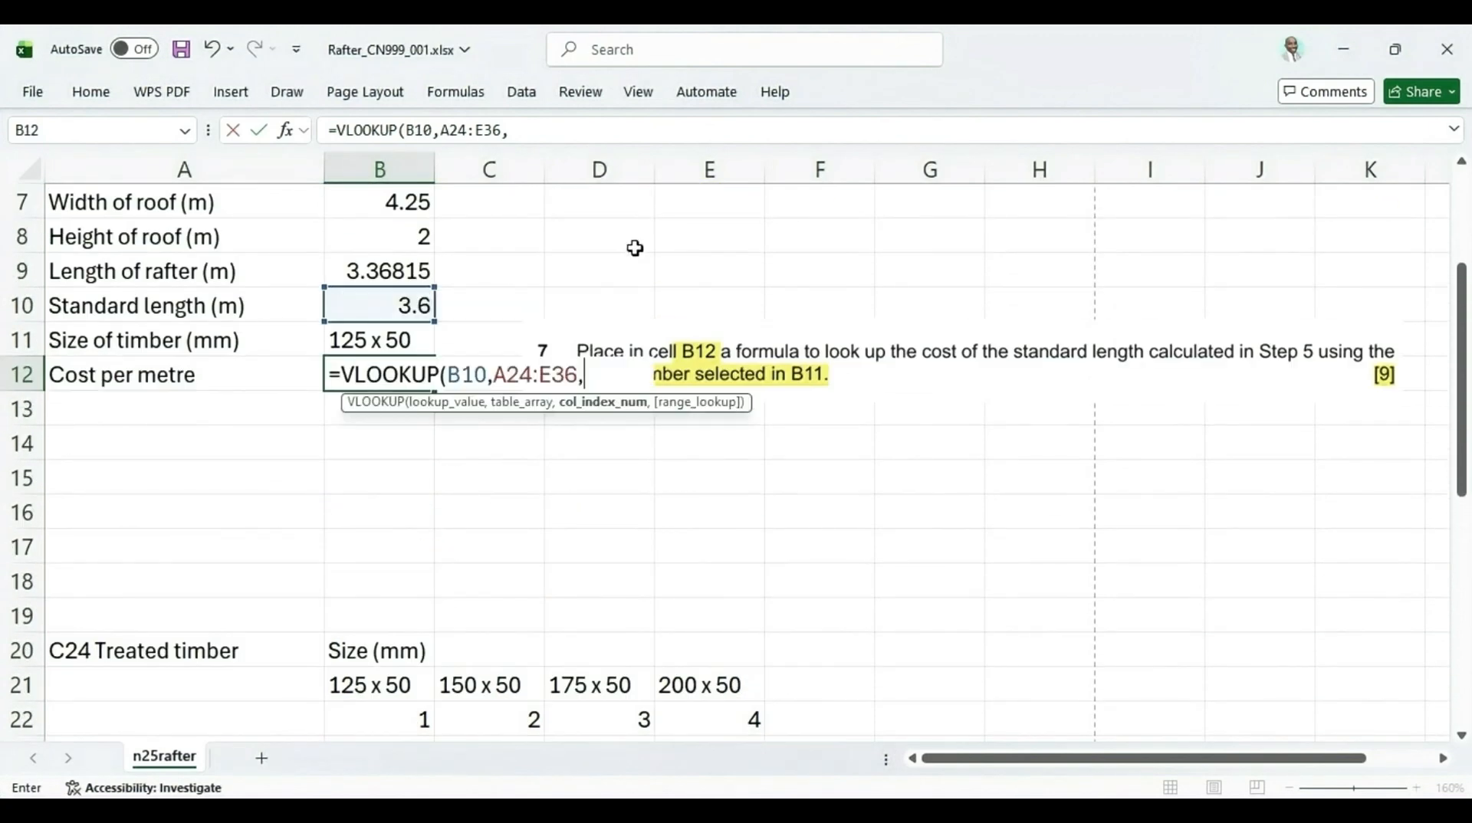
pyautogui.click(596, 377)
pyautogui.scroll(-3, 545, 573)
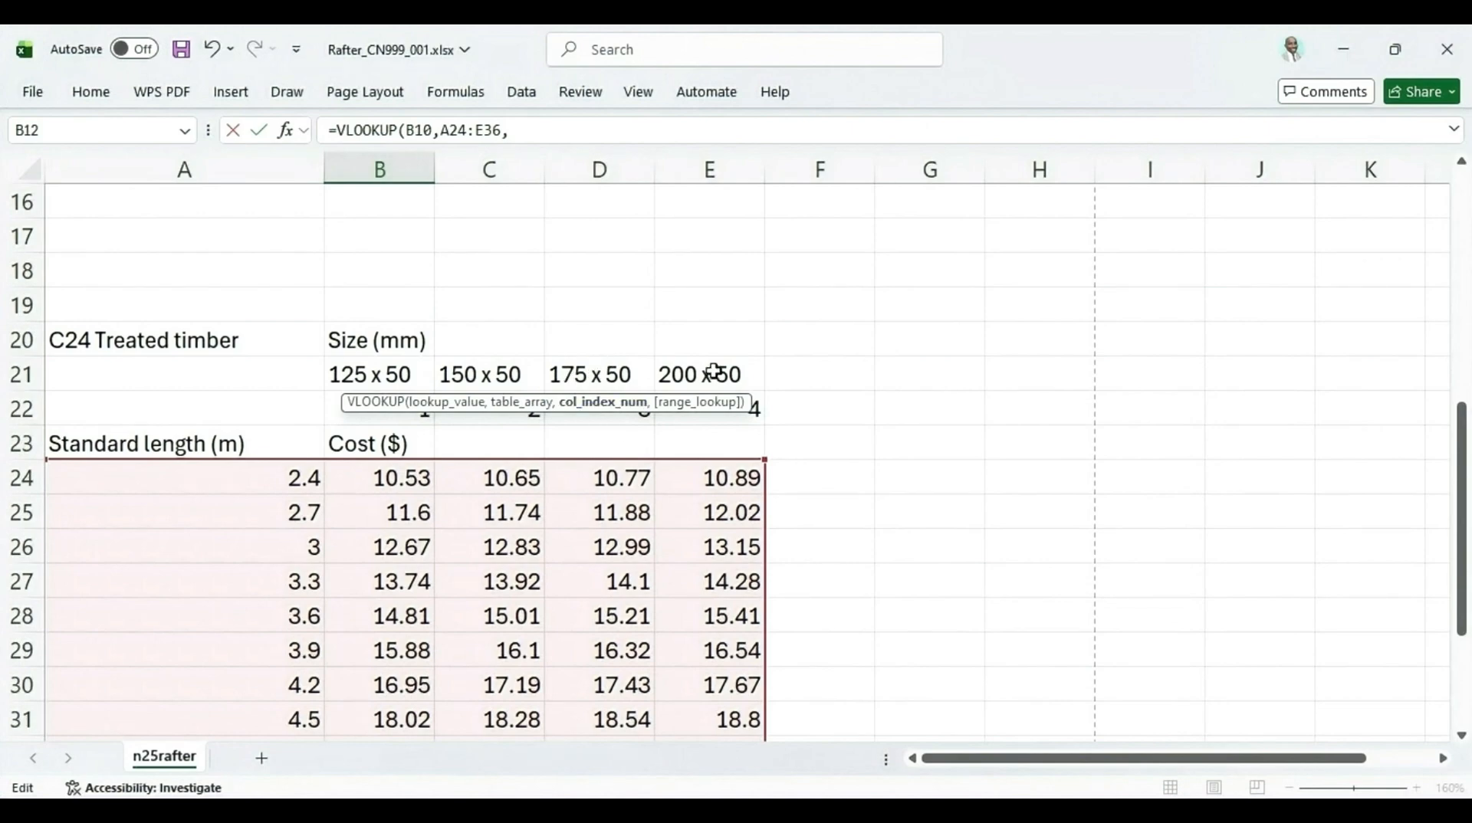
pyautogui.scroll(3, 488, 362)
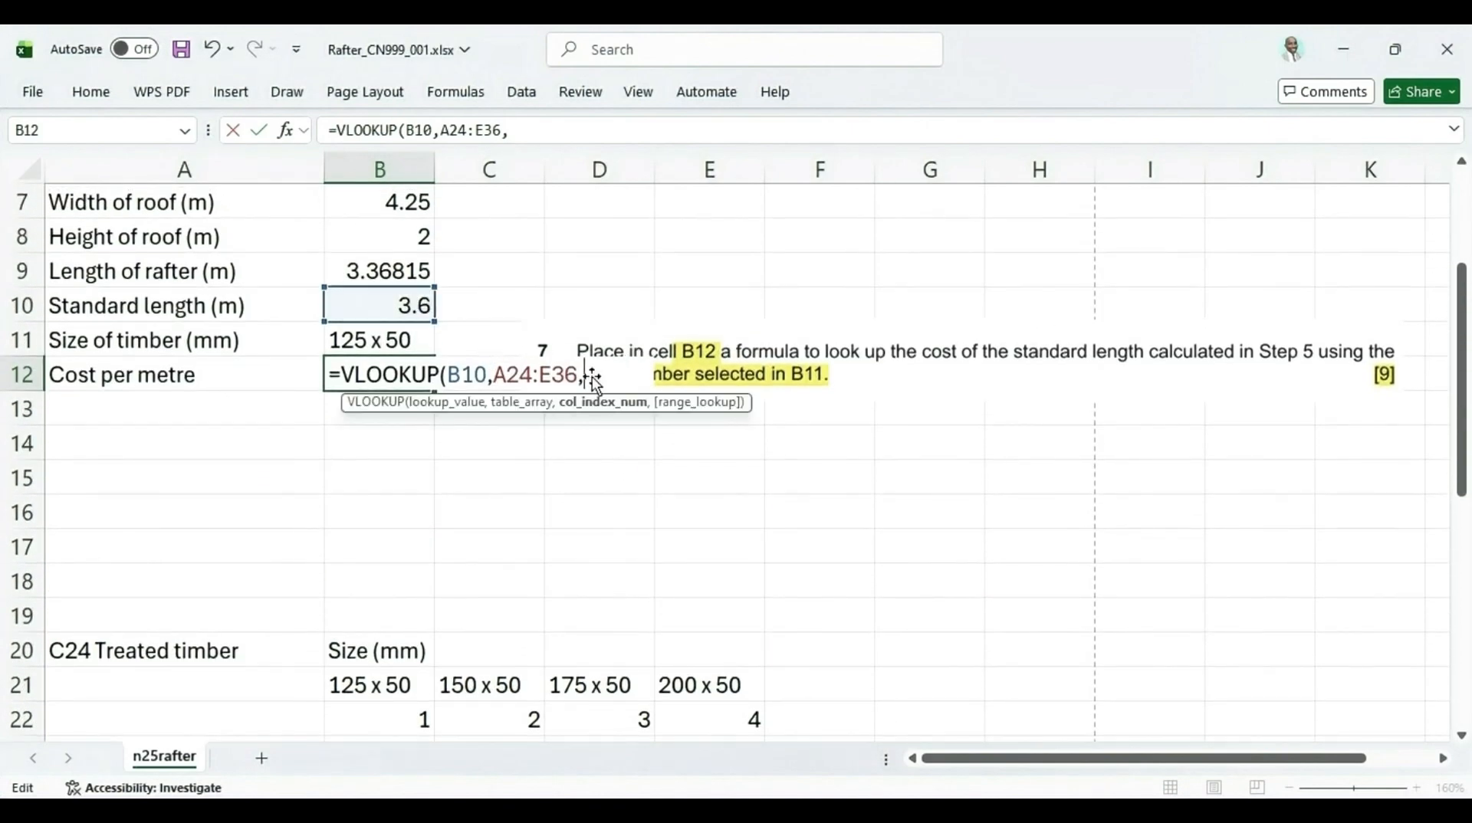
# In B12, nest an HLOOKUP as the column index, using B11 as its lookup value and B21:E22 as its table array
pyautogui.write('h')
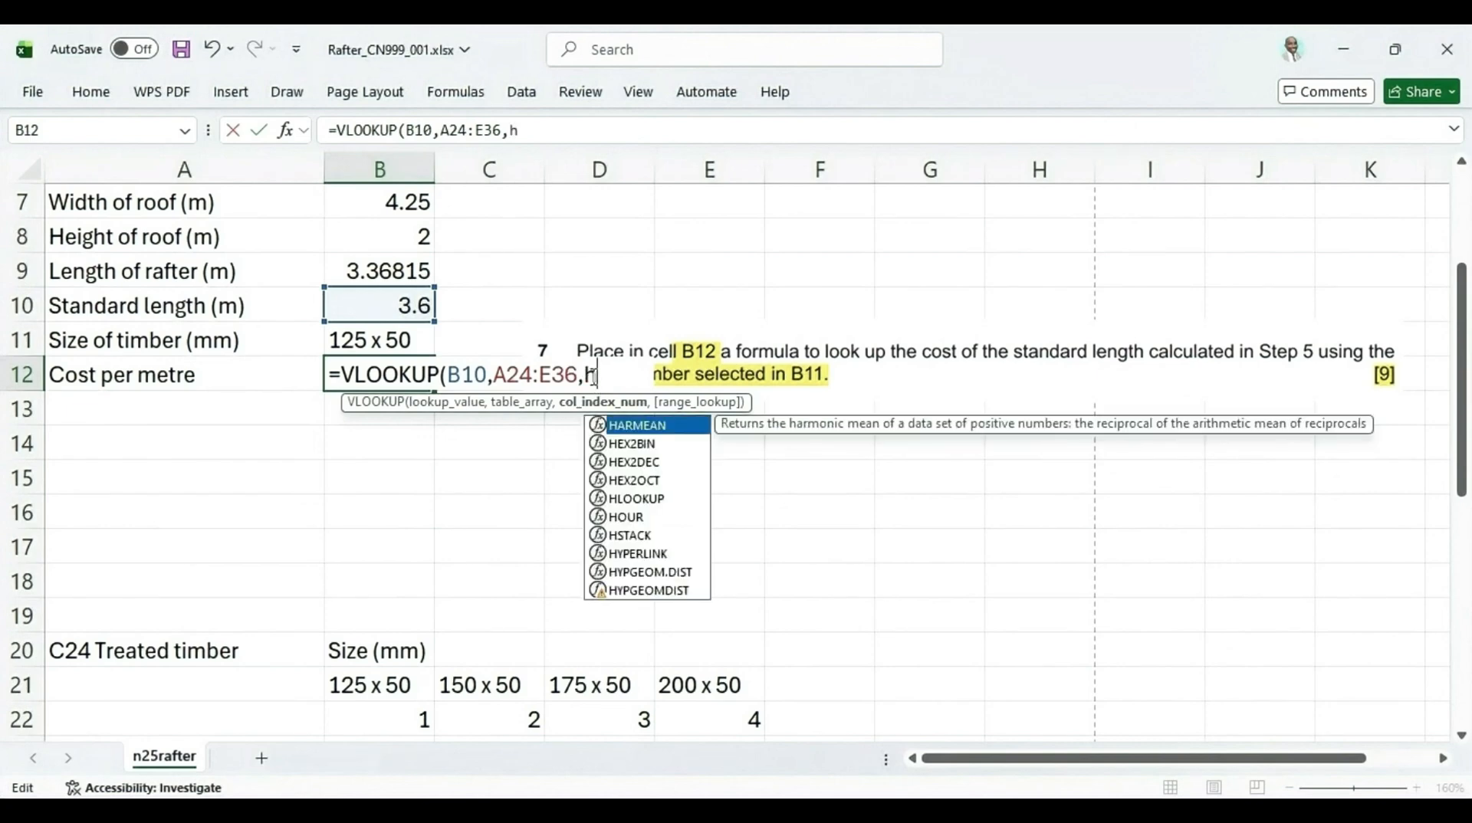
pyautogui.doubleClick(646, 498)
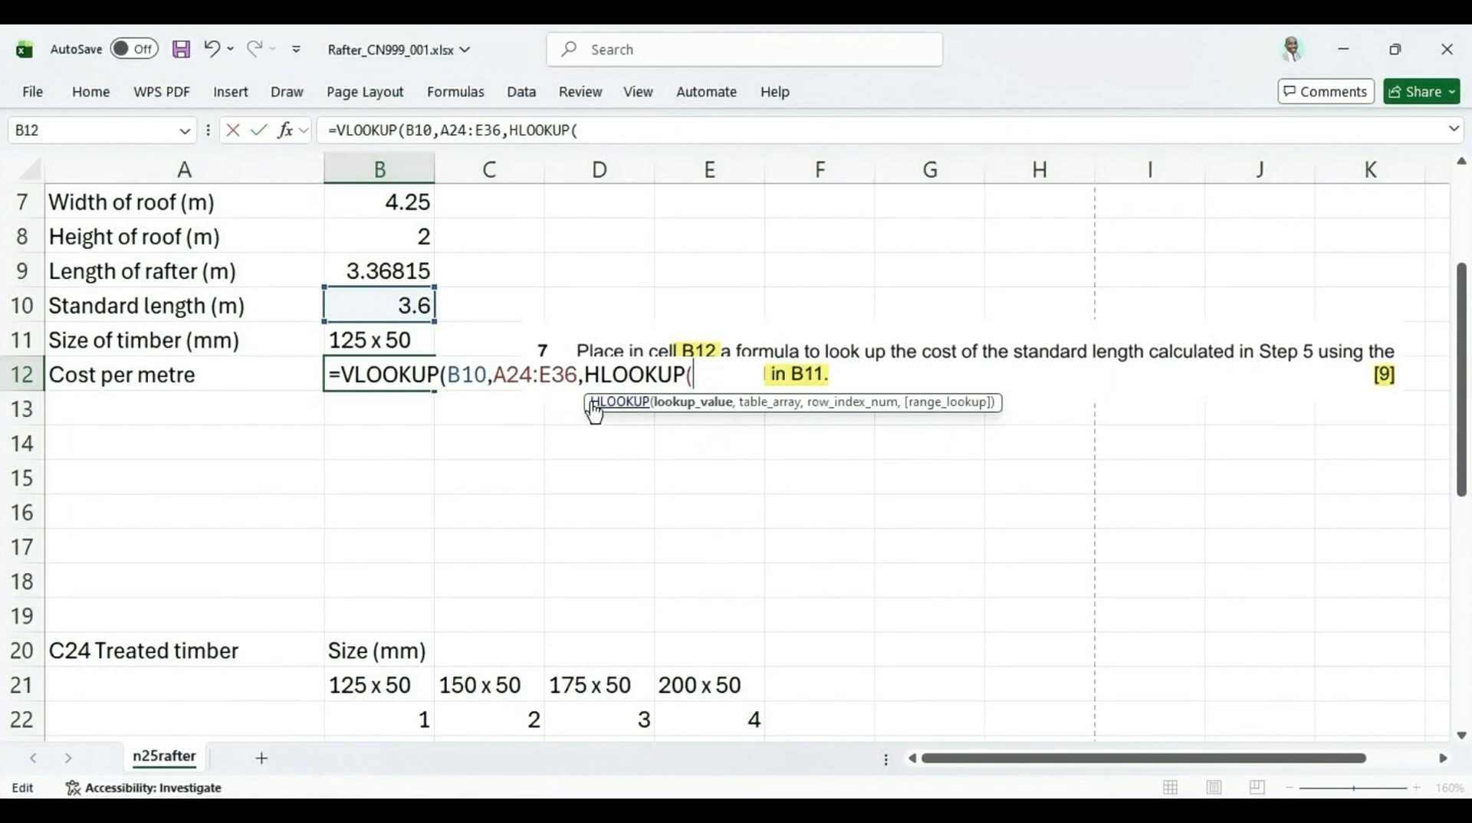
pyautogui.click(359, 341)
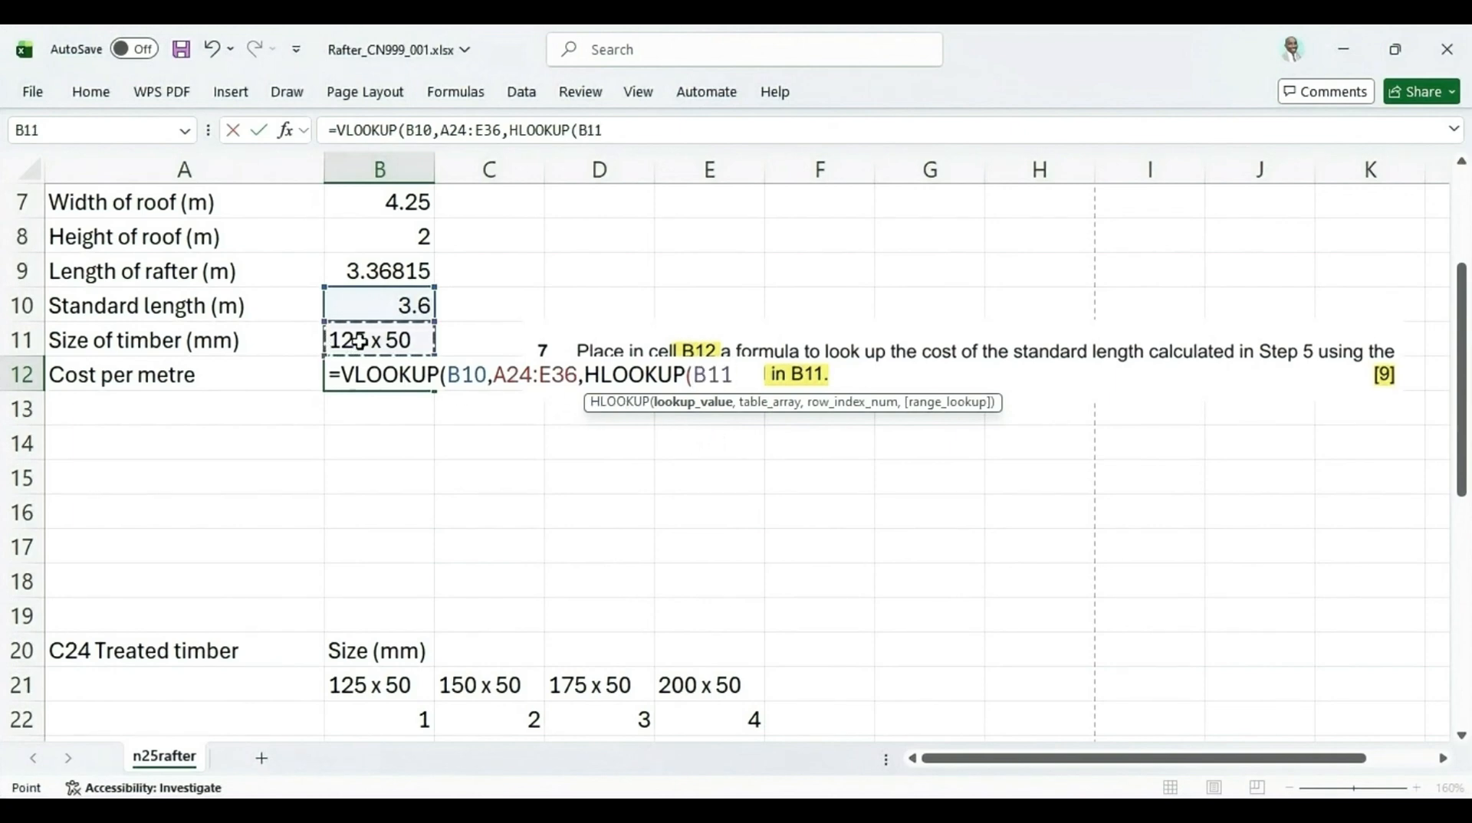
pyautogui.write(',')
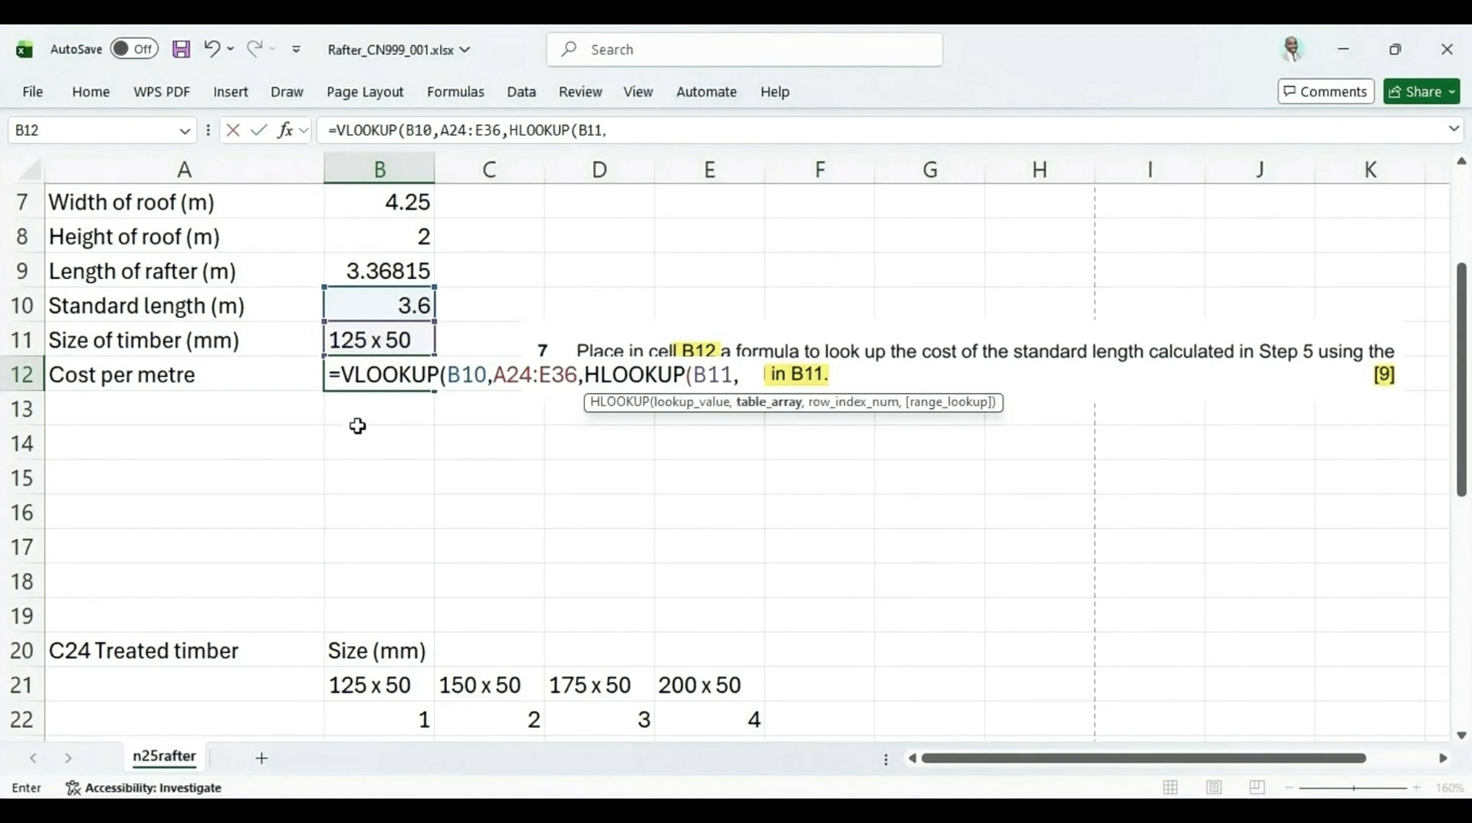
pyautogui.scroll(-2, 464, 460)
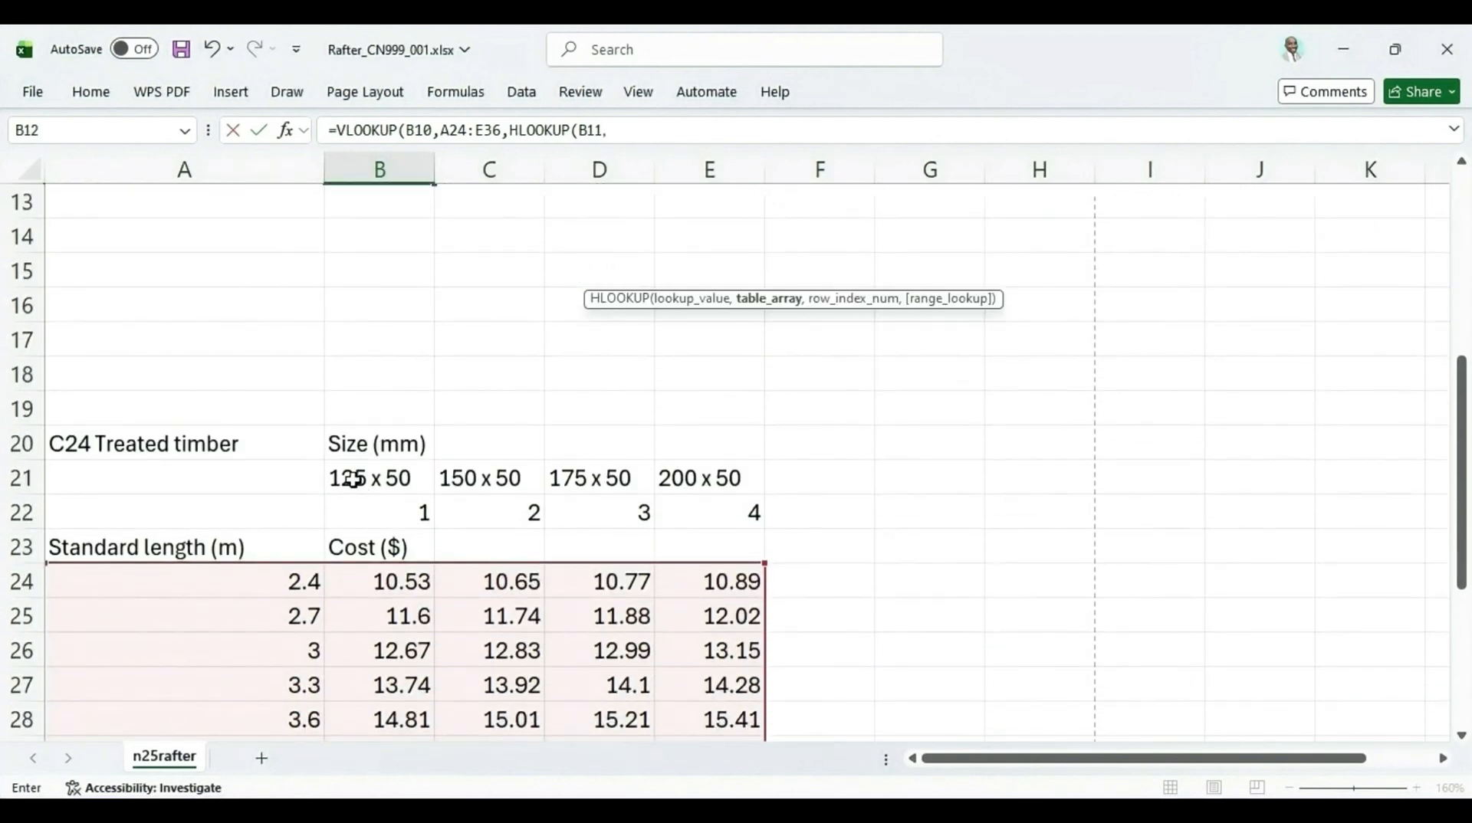
pyautogui.moveTo(362, 494); pyautogui.dragTo(737, 522)
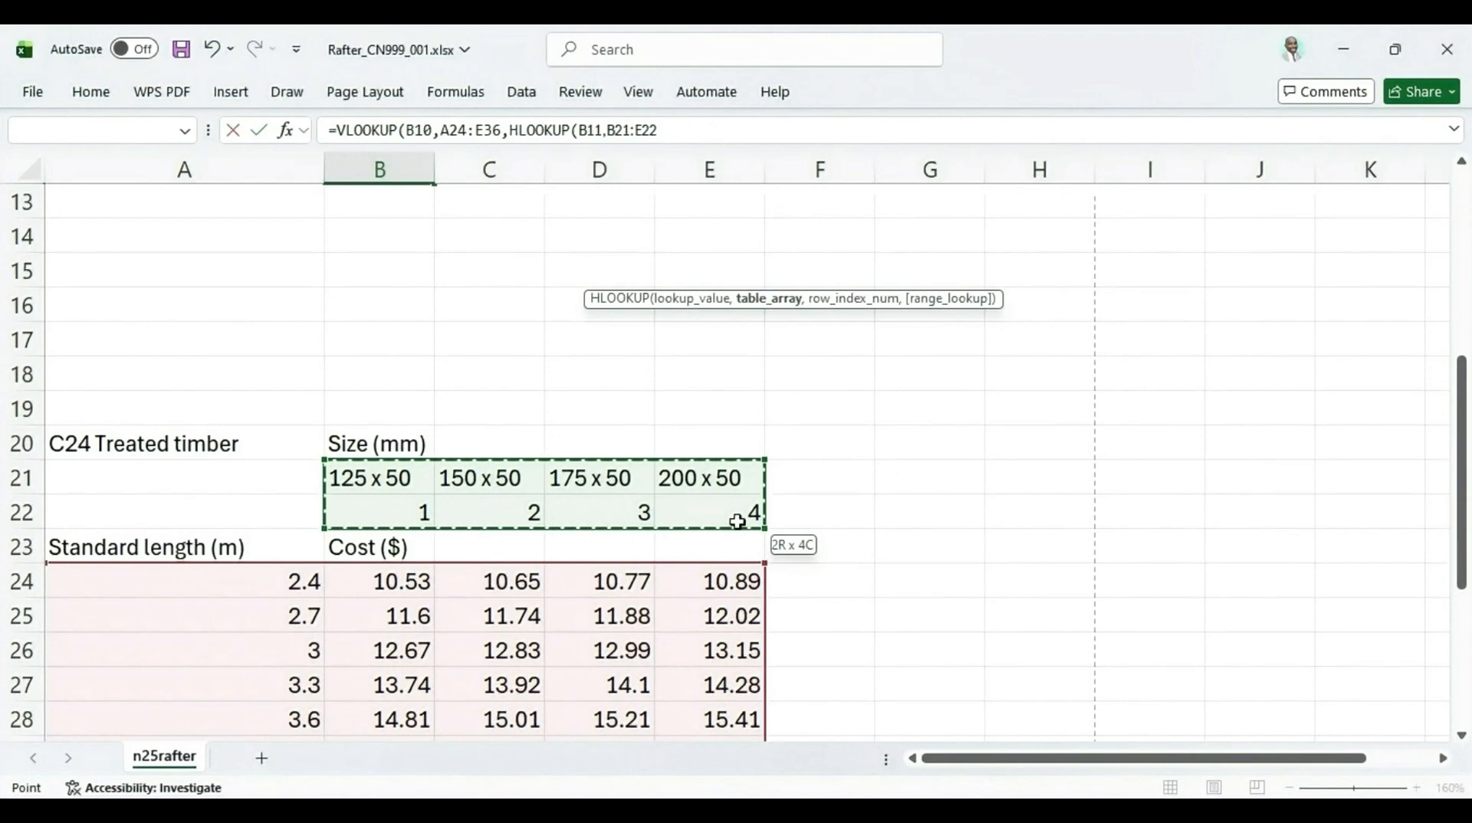
pyautogui.scroll(3, 702, 515)
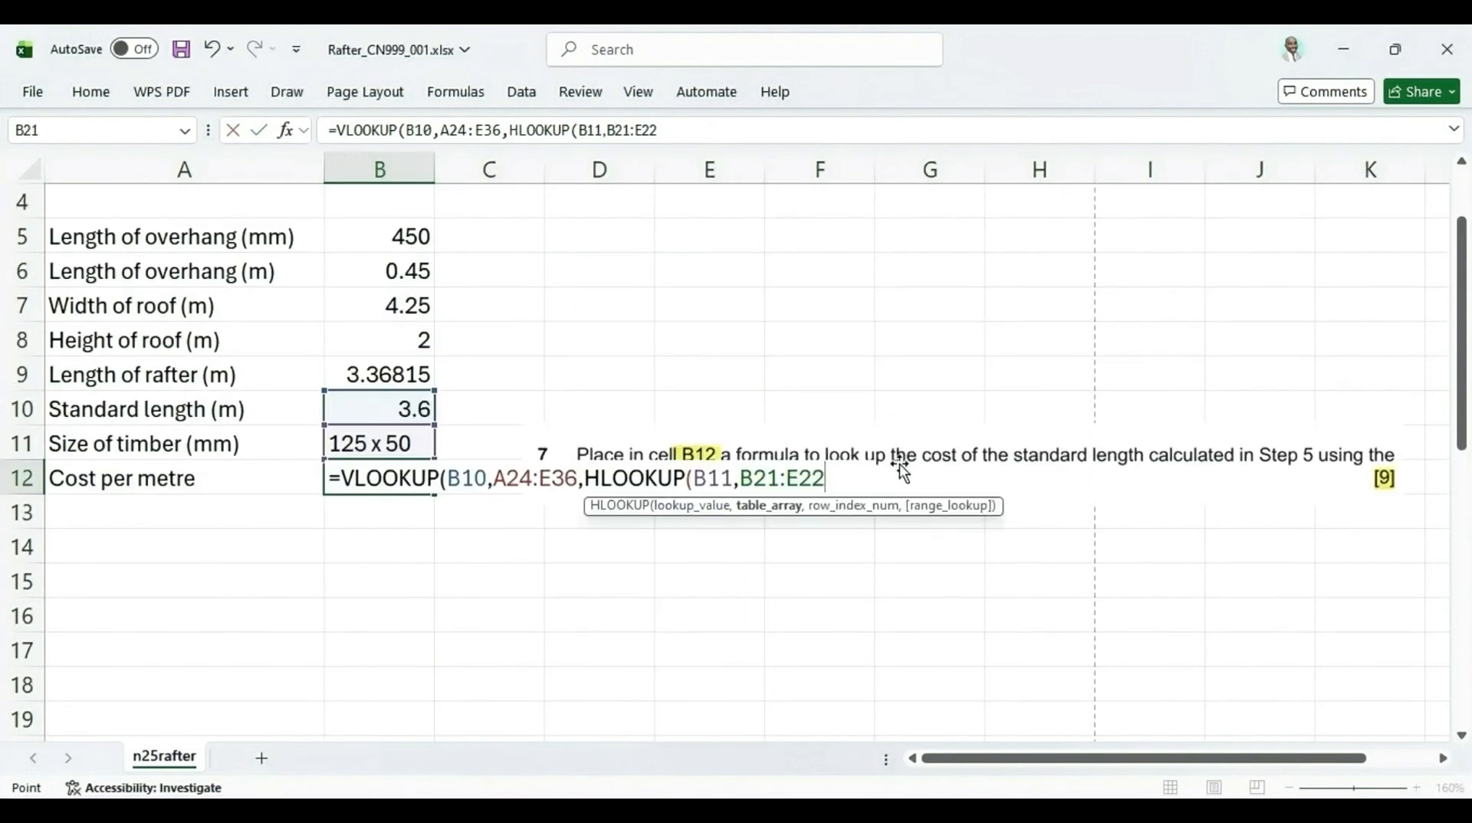
pyautogui.write(',')
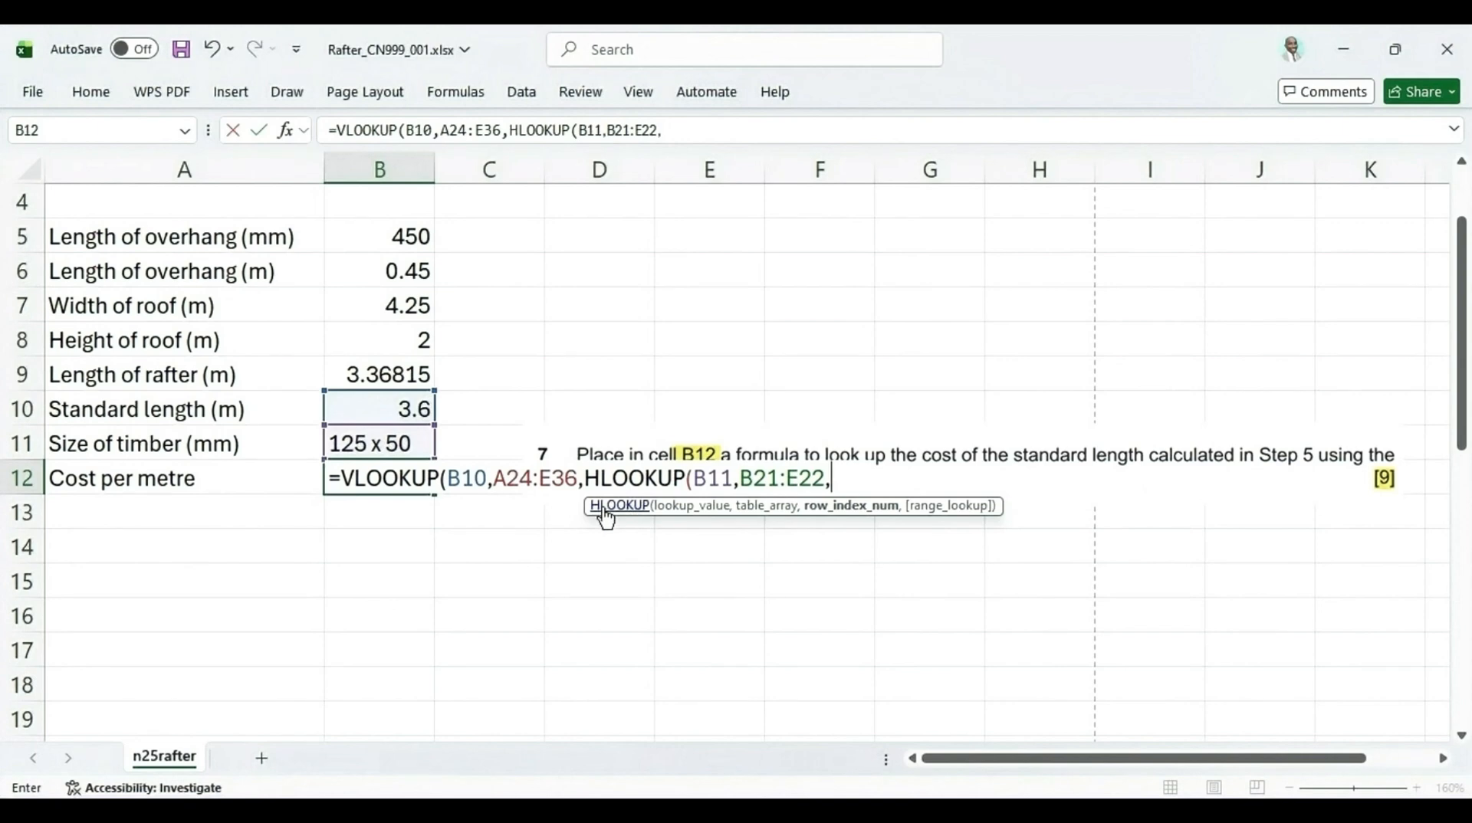
# Complete the HLOOKUP with row index 2 and FALSE for an exact match, then close its bracket
pyautogui.scroll(-2, 831, 601)
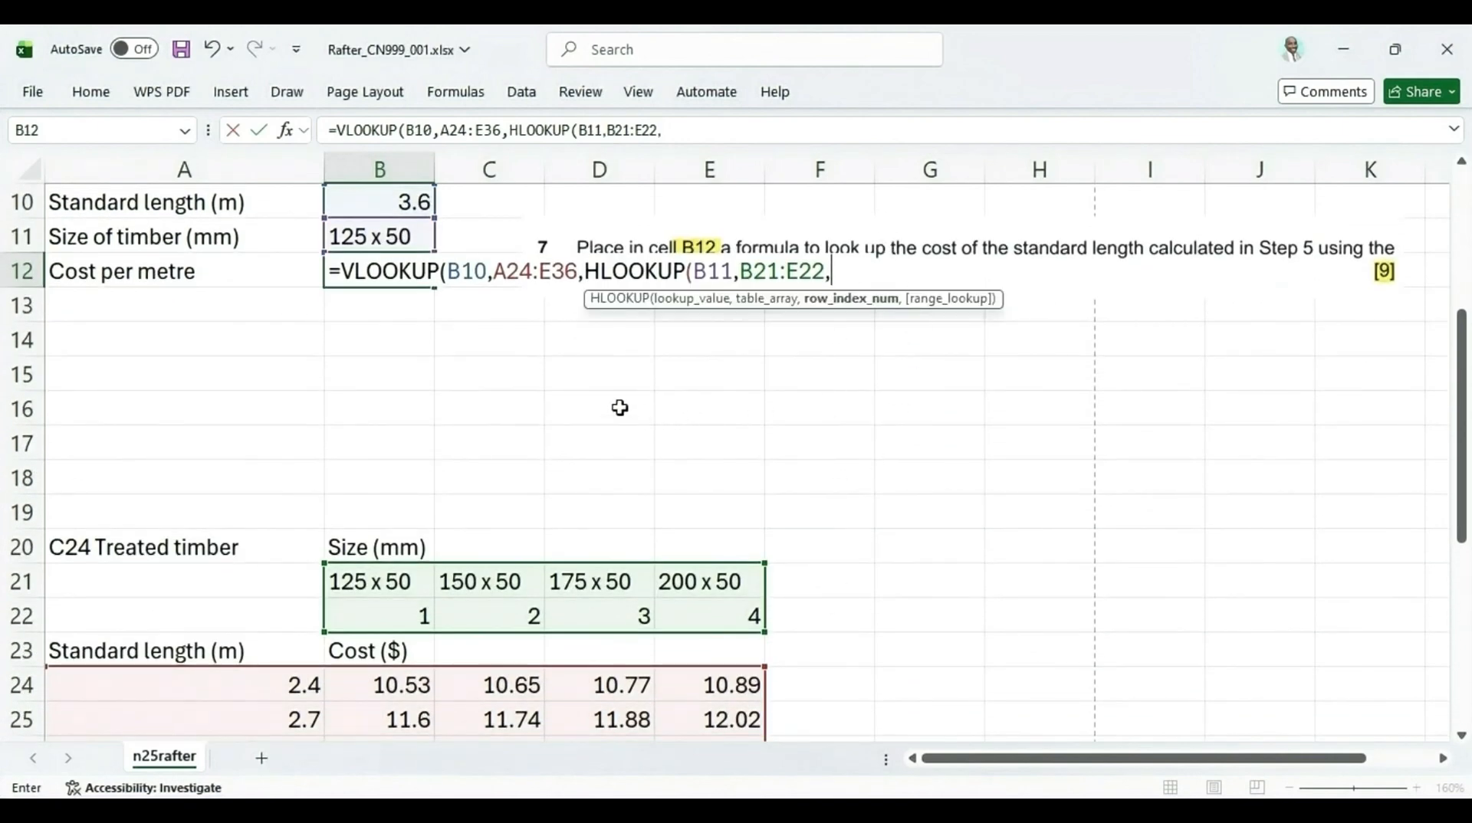
pyautogui.scroll(-1, 585, 396)
pyautogui.scroll(1, 923, 683)
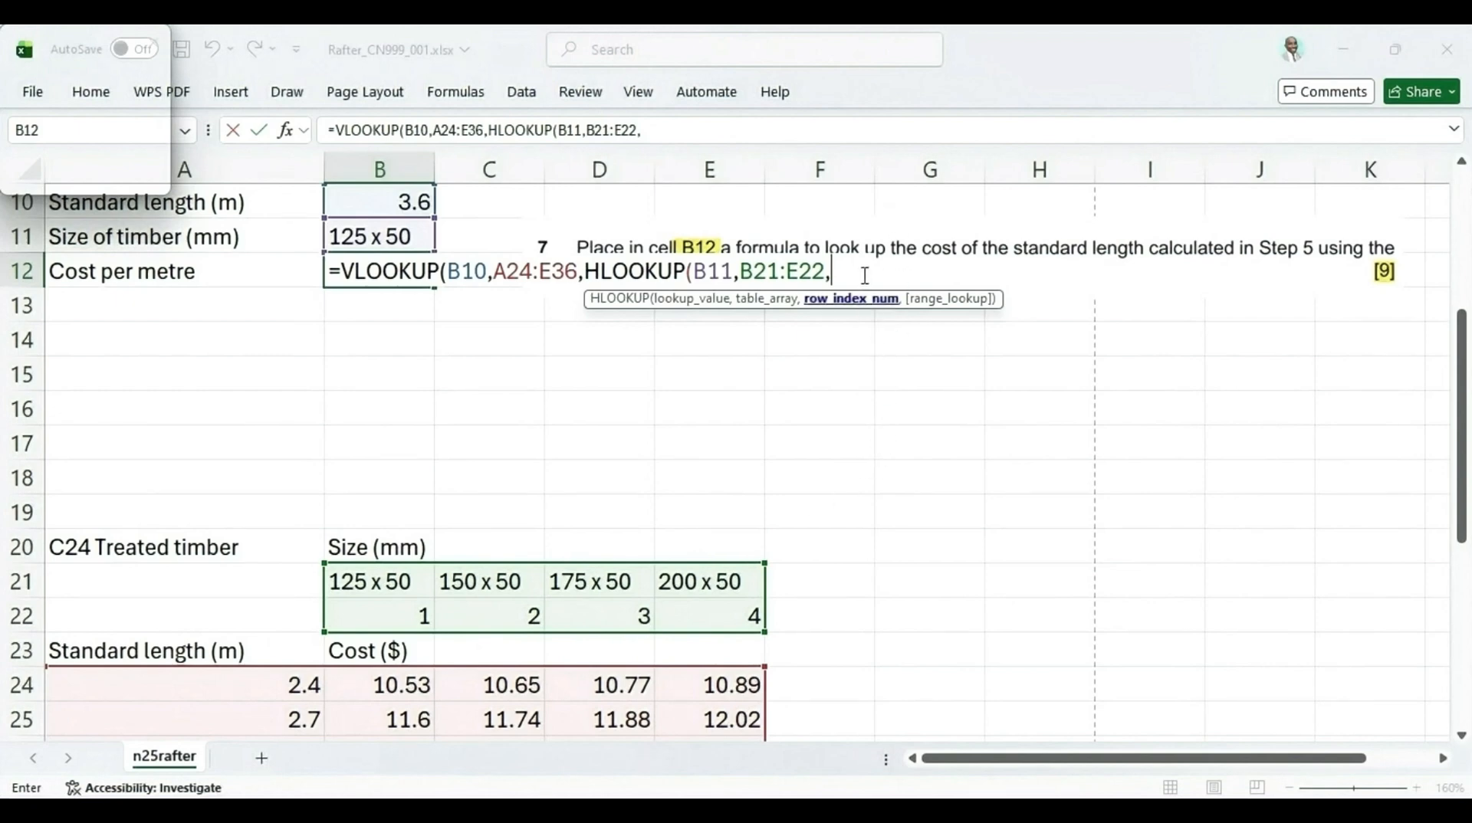
pyautogui.click(836, 271)
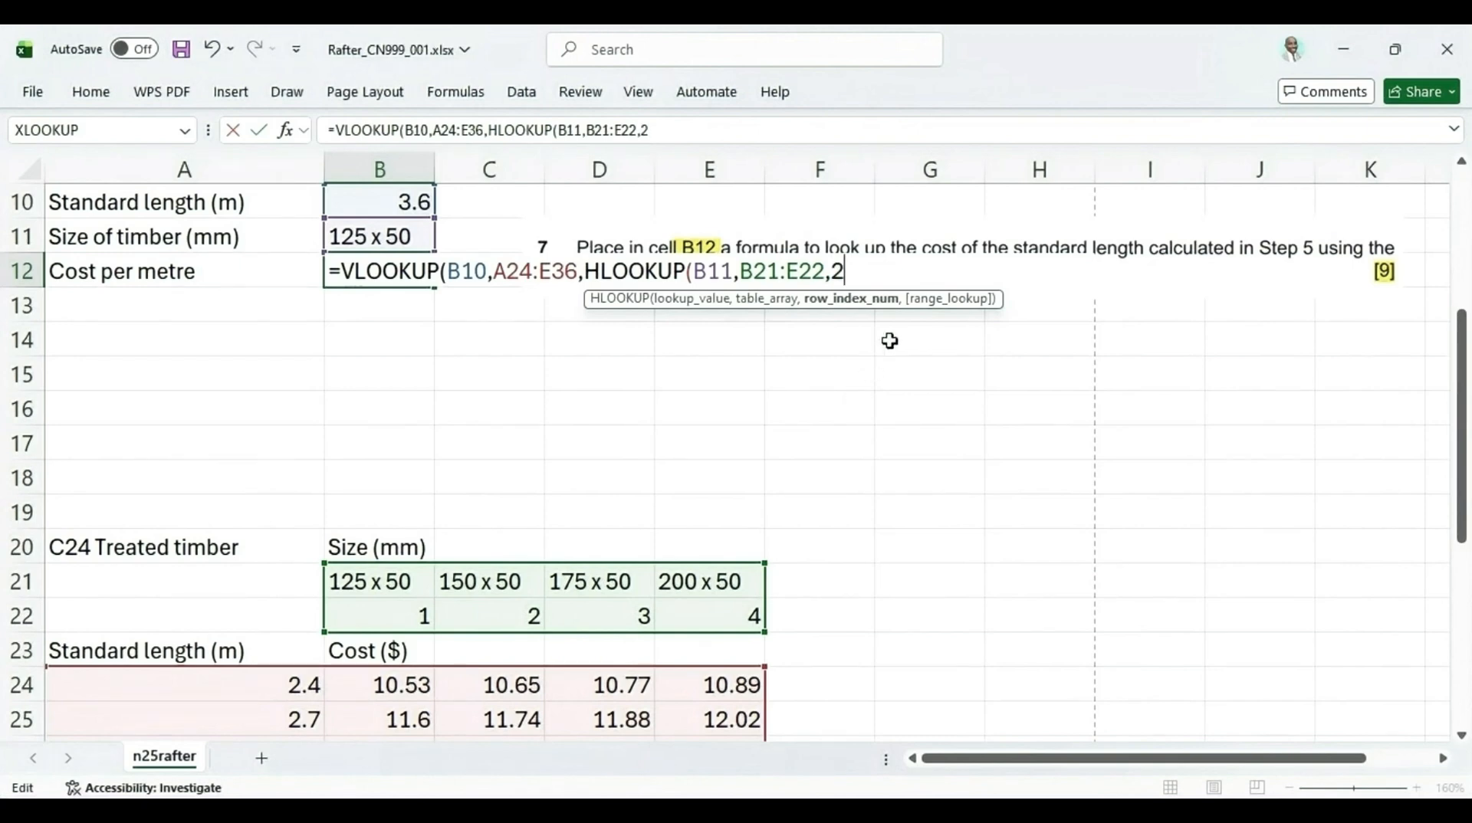
pyautogui.write(',')
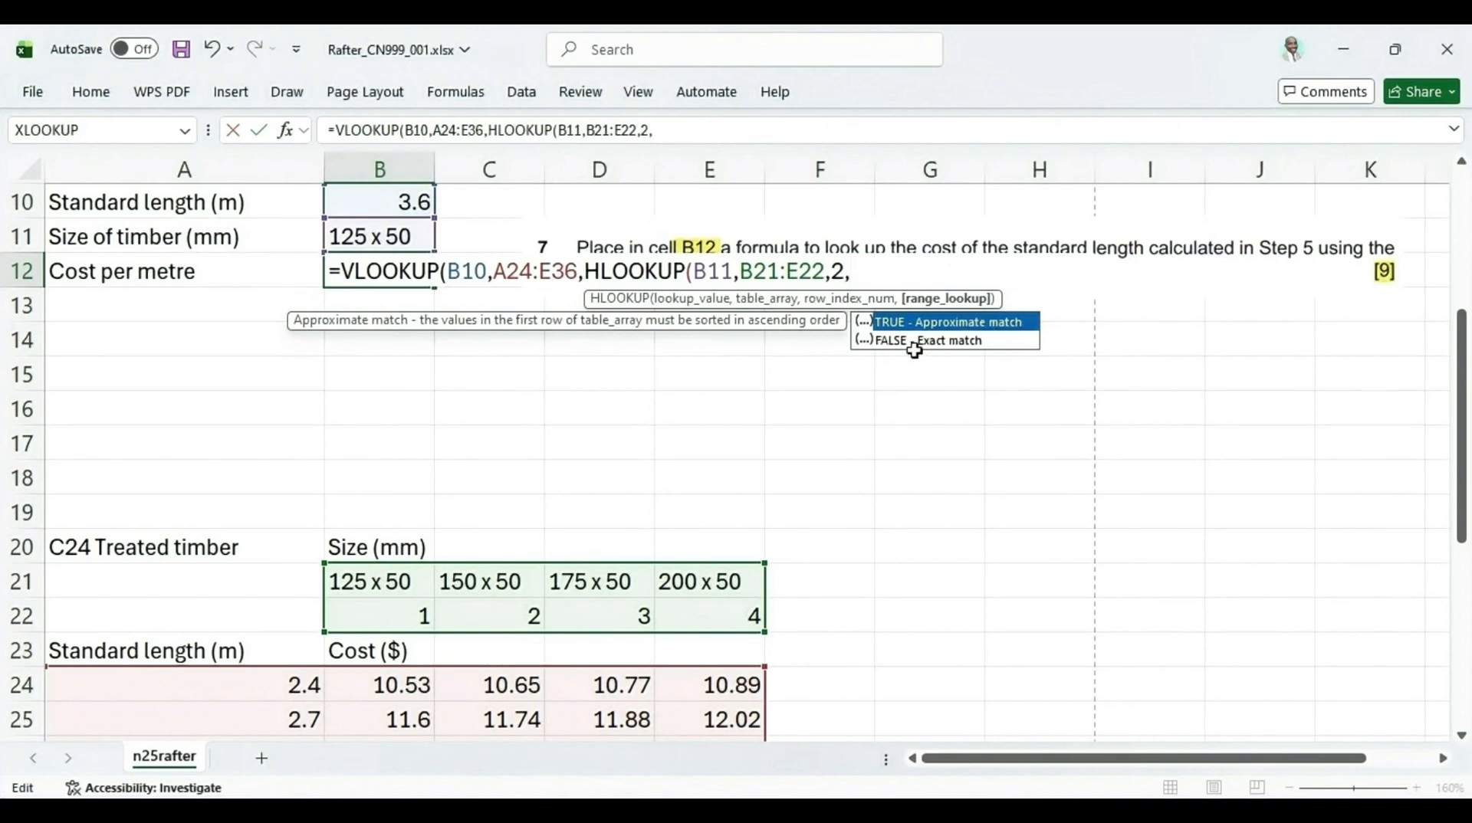
pyautogui.click(943, 342)
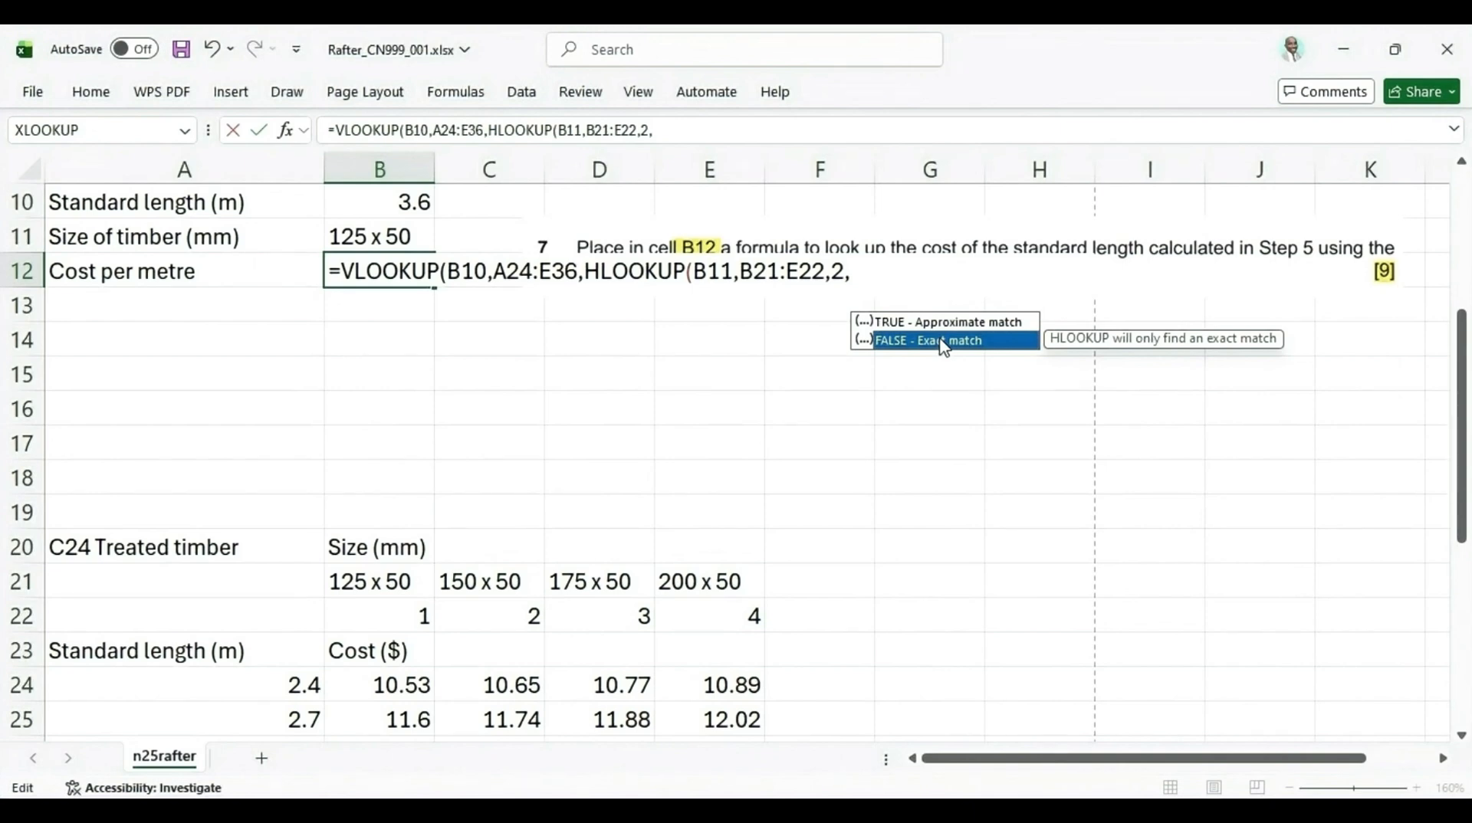
pyautogui.doubleClick(944, 342)
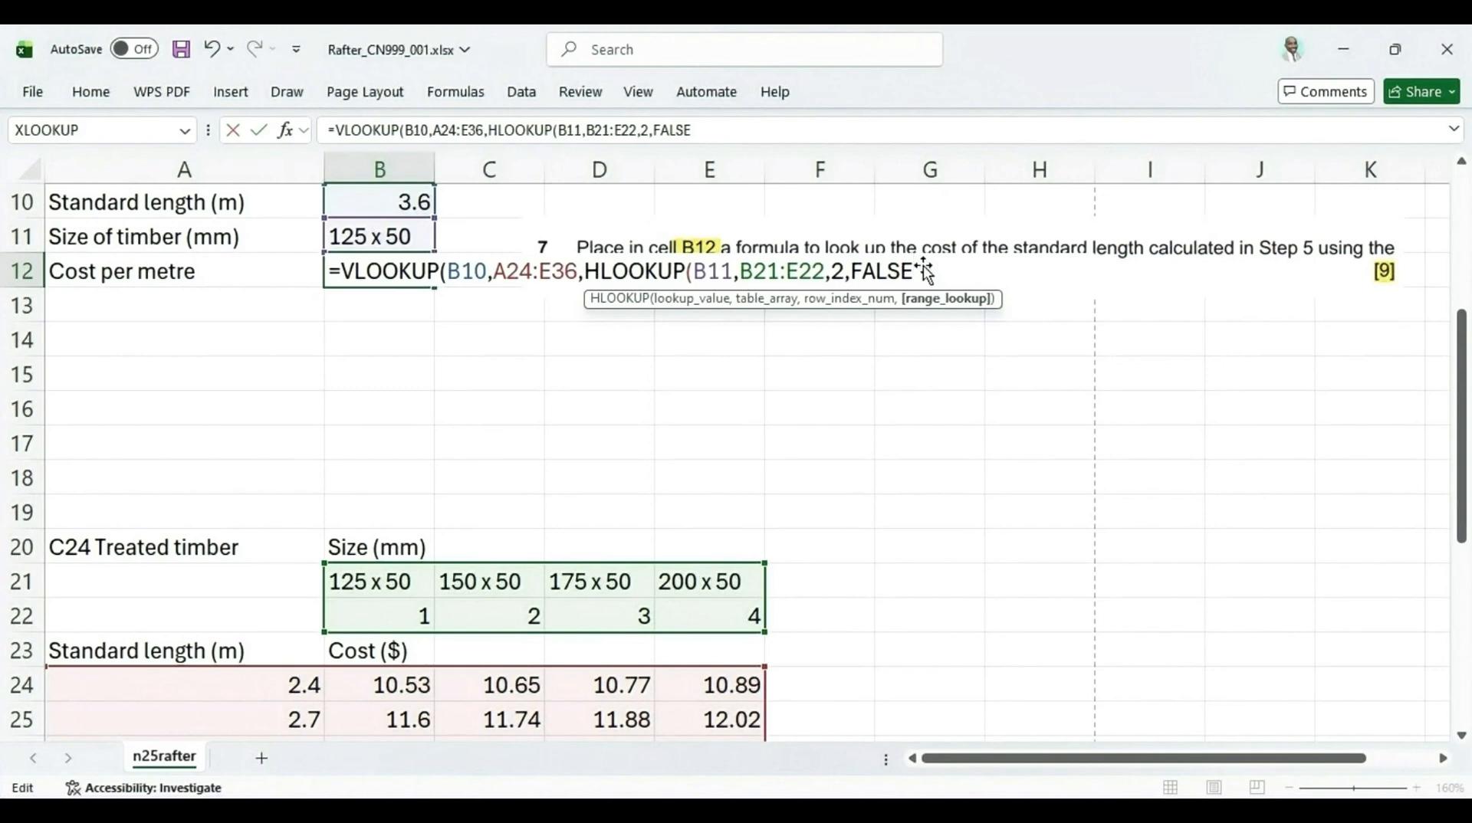
pyautogui.write(')')
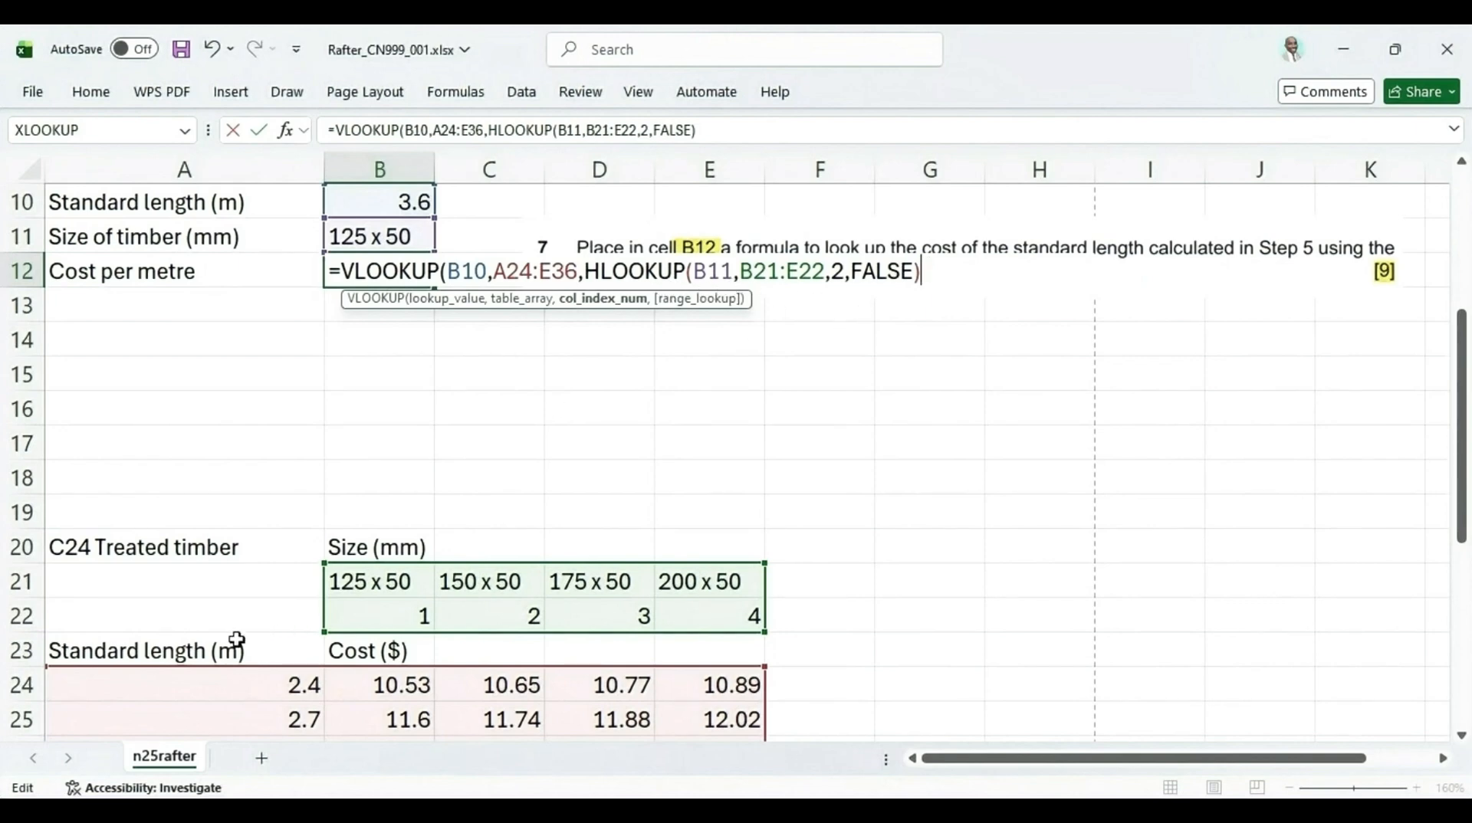
# Add +1 to the HLOOKUP result, set the VLOOKUP range lookup to FALSE, close the bracket and enter the formula
pyautogui.scroll(-1, 265, 663)
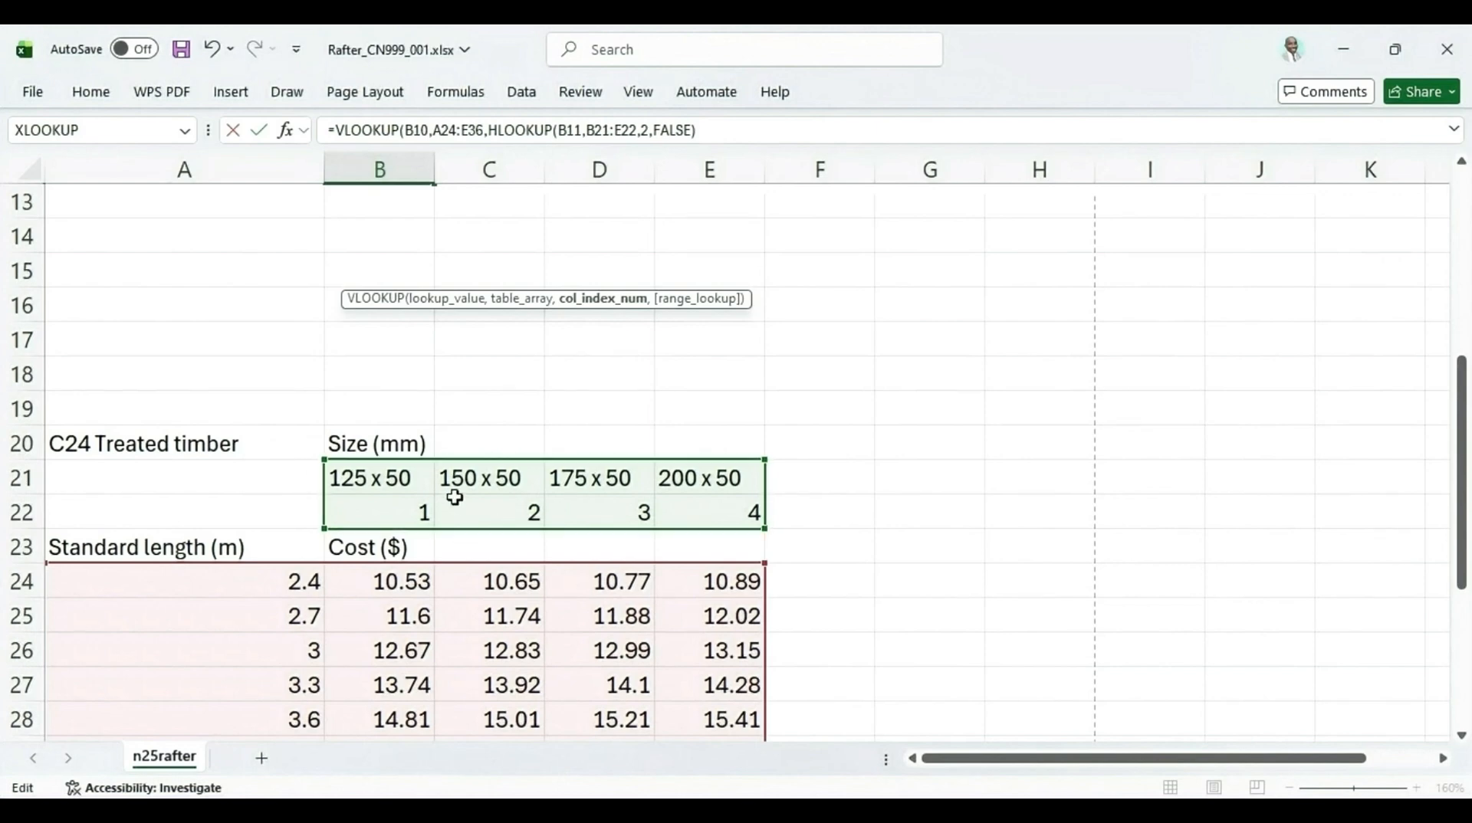
pyautogui.scroll(3, 506, 467)
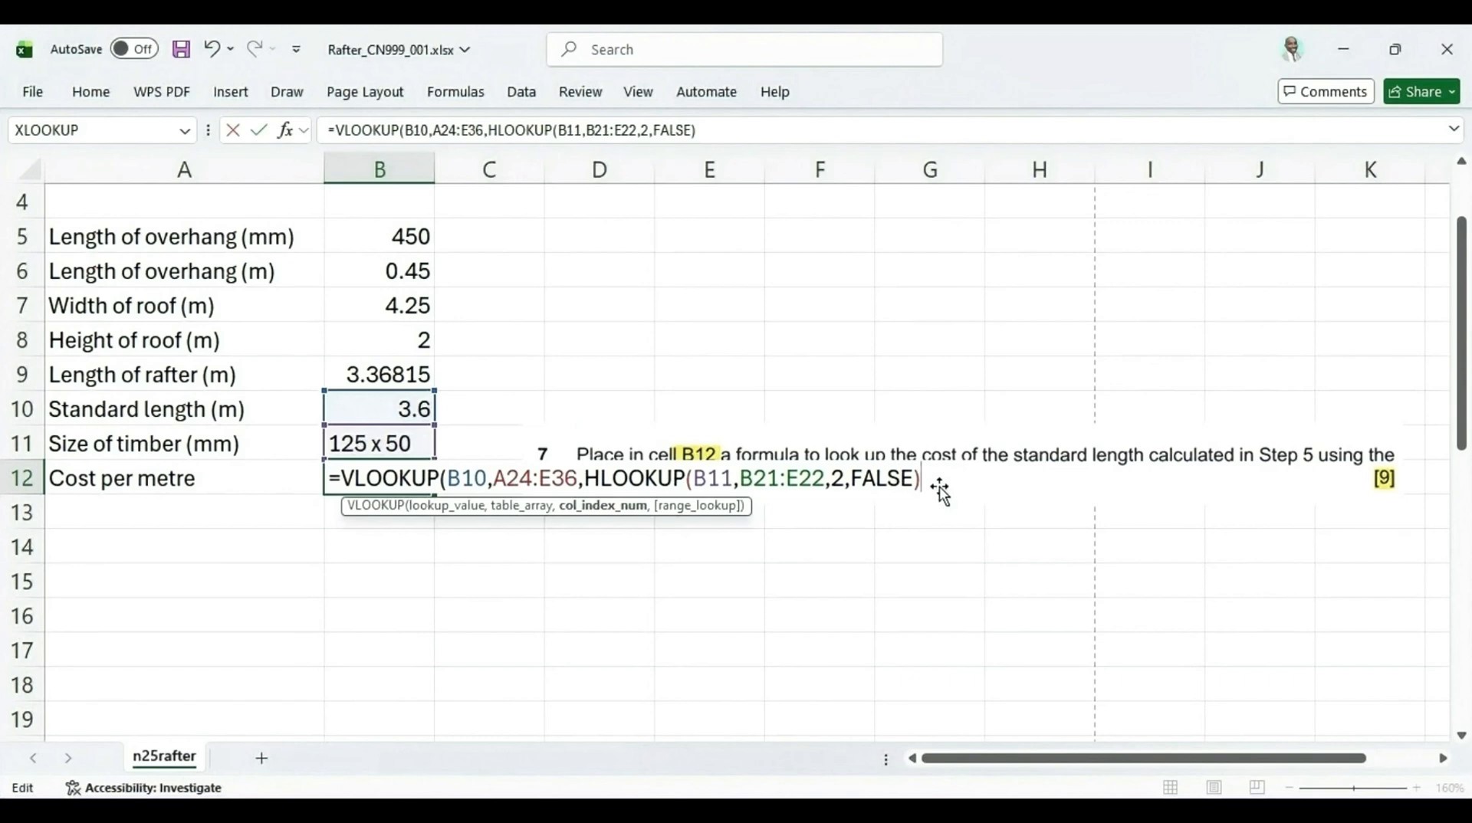
pyautogui.write('+1')
pyautogui.write(',')
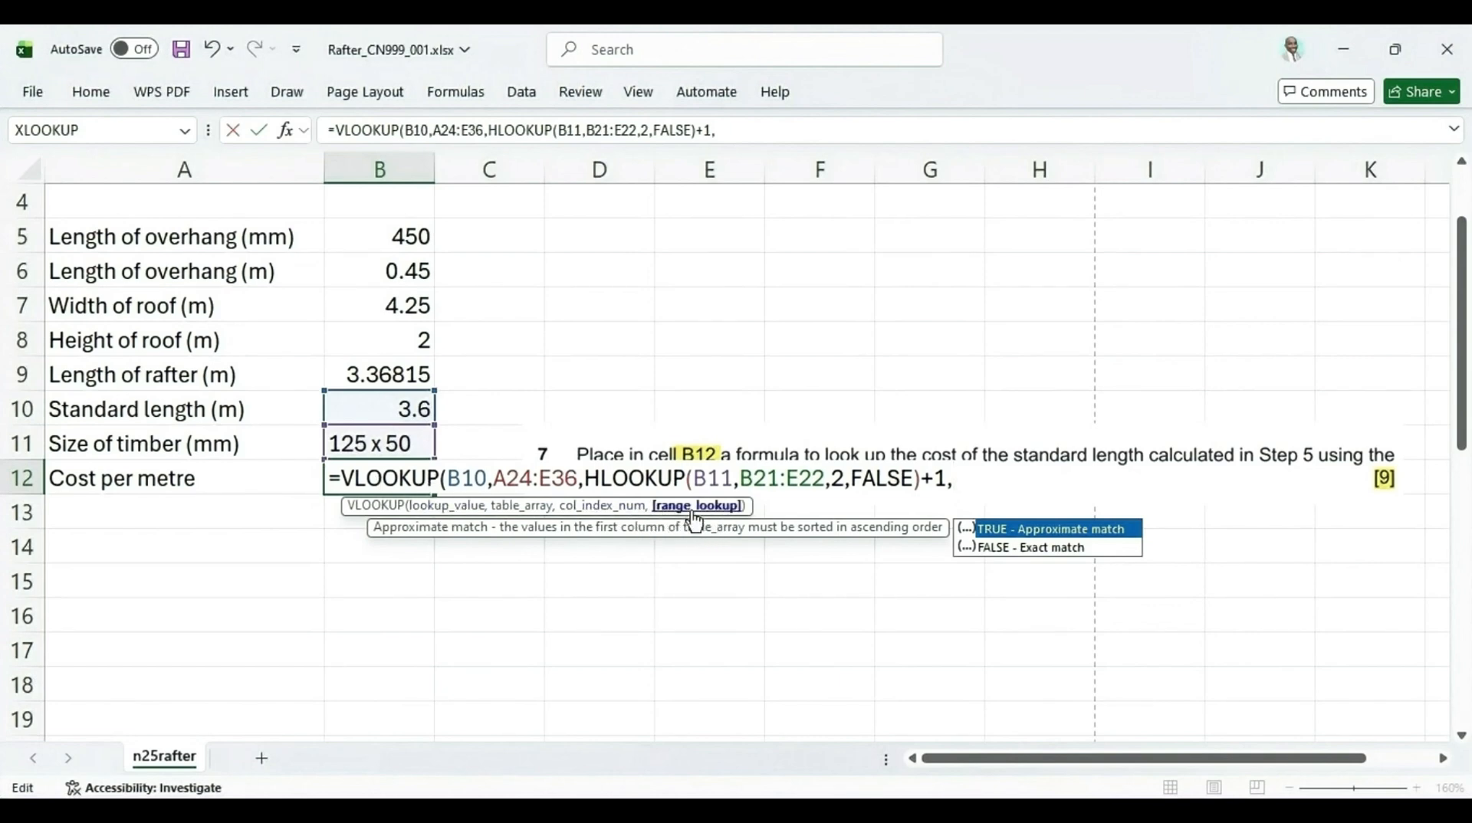
pyautogui.doubleClick(1031, 549)
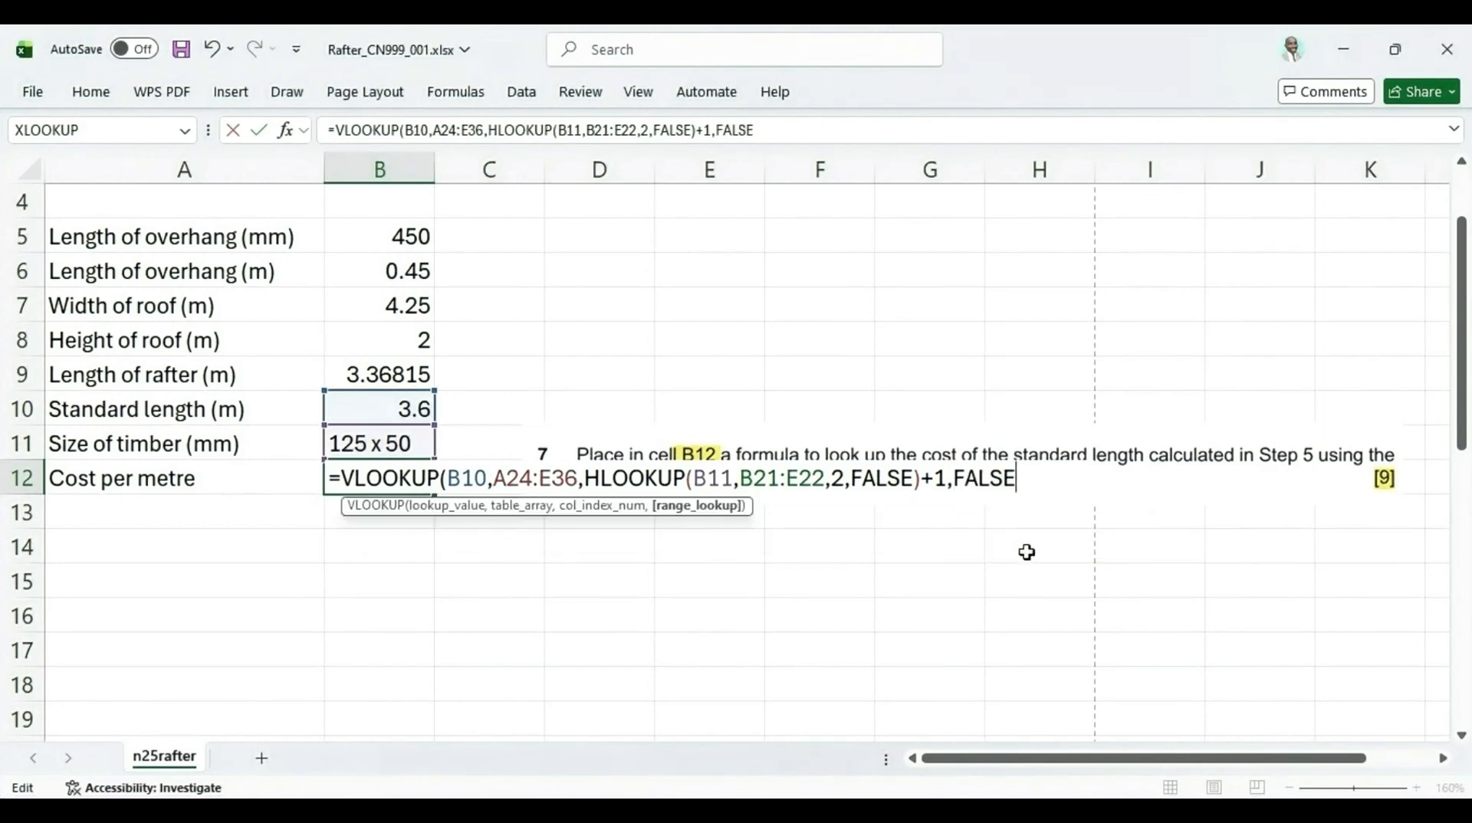
pyautogui.write(')')
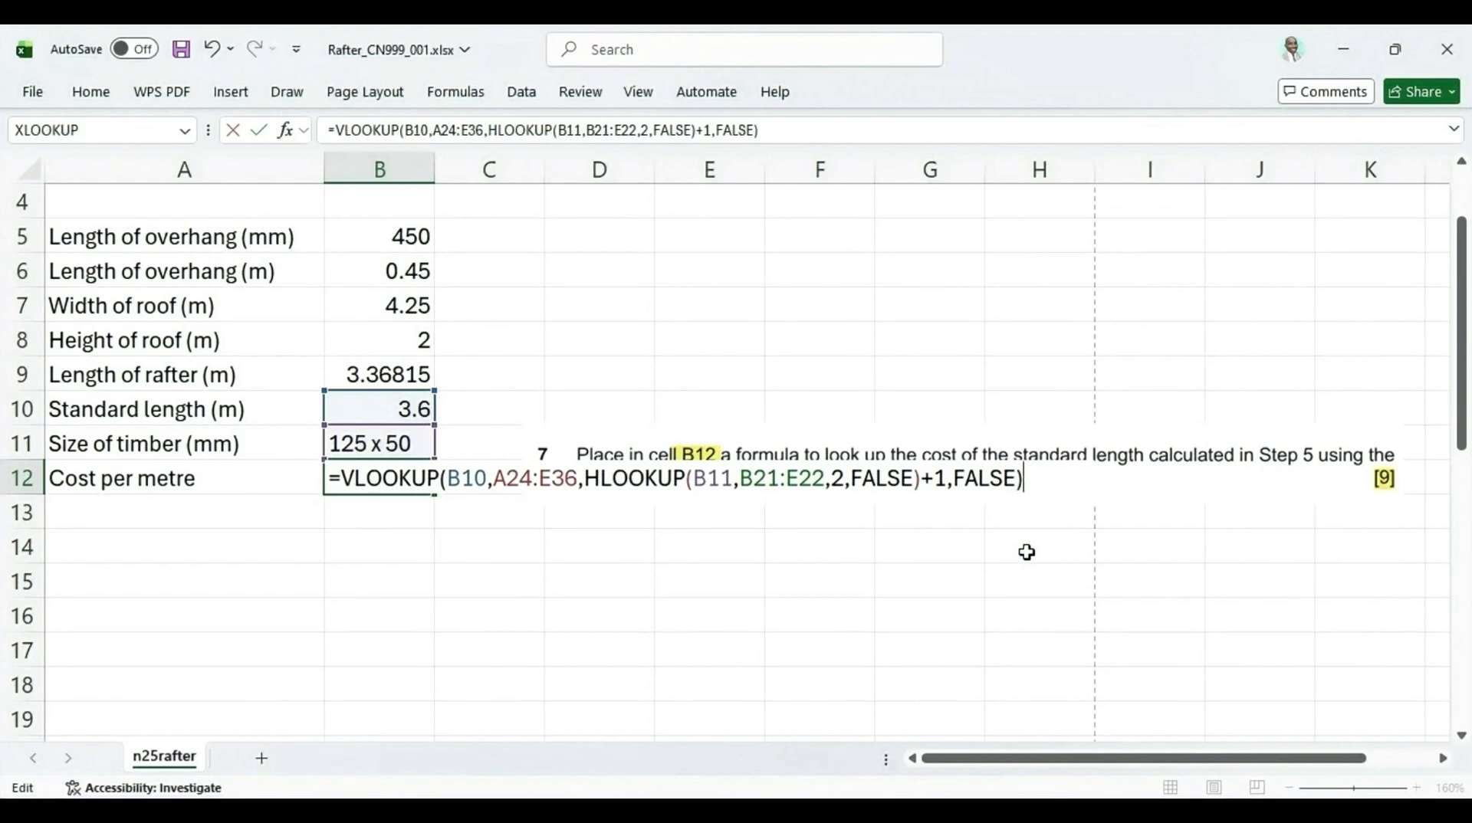
pyautogui.press('Return')
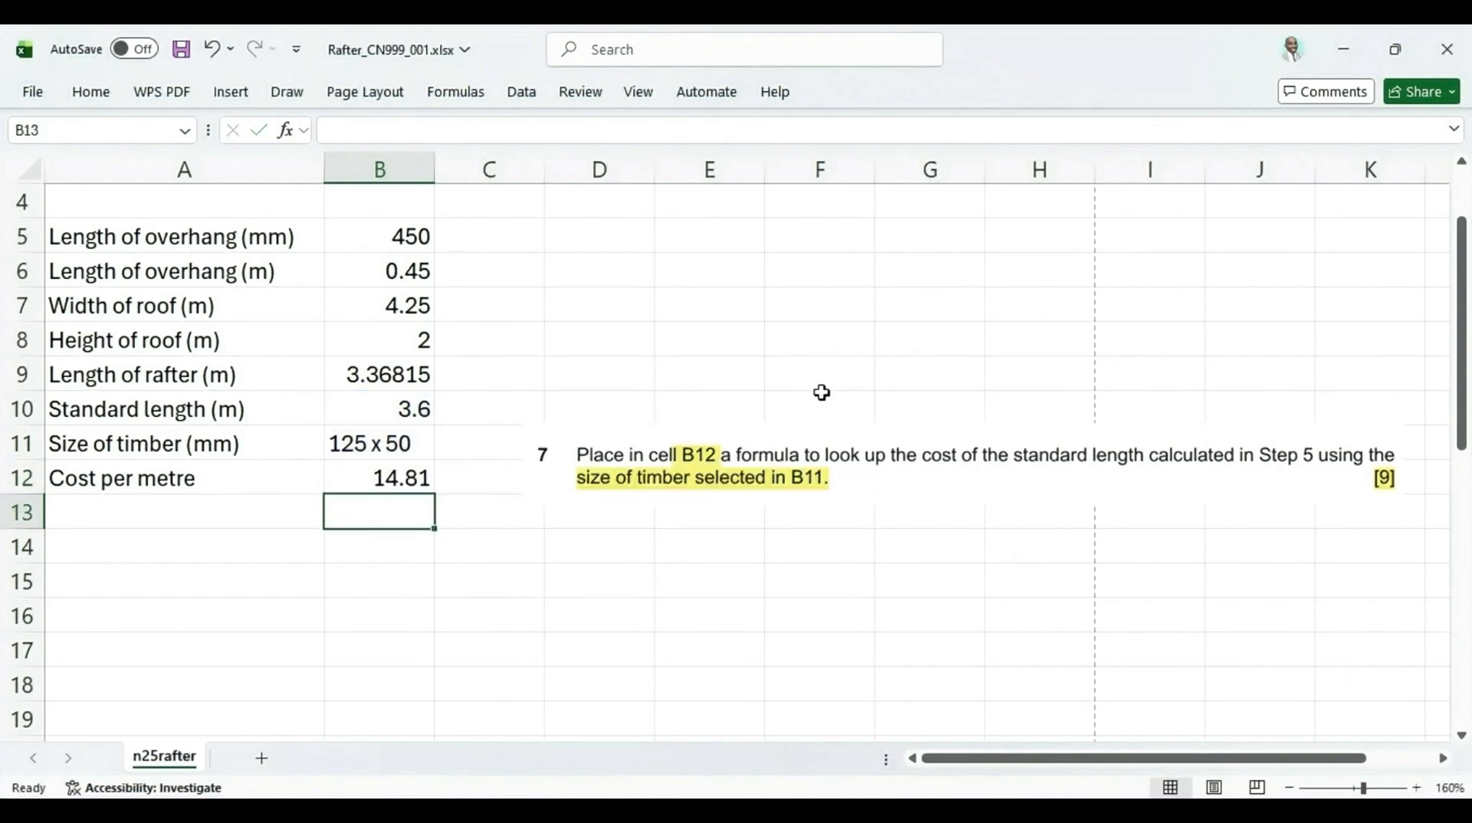
# Check the B12 formula and result against the B11 size and the 3.6 m row of the timber table
pyautogui.click(376, 477)
pyautogui.scroll(-1, 377, 384)
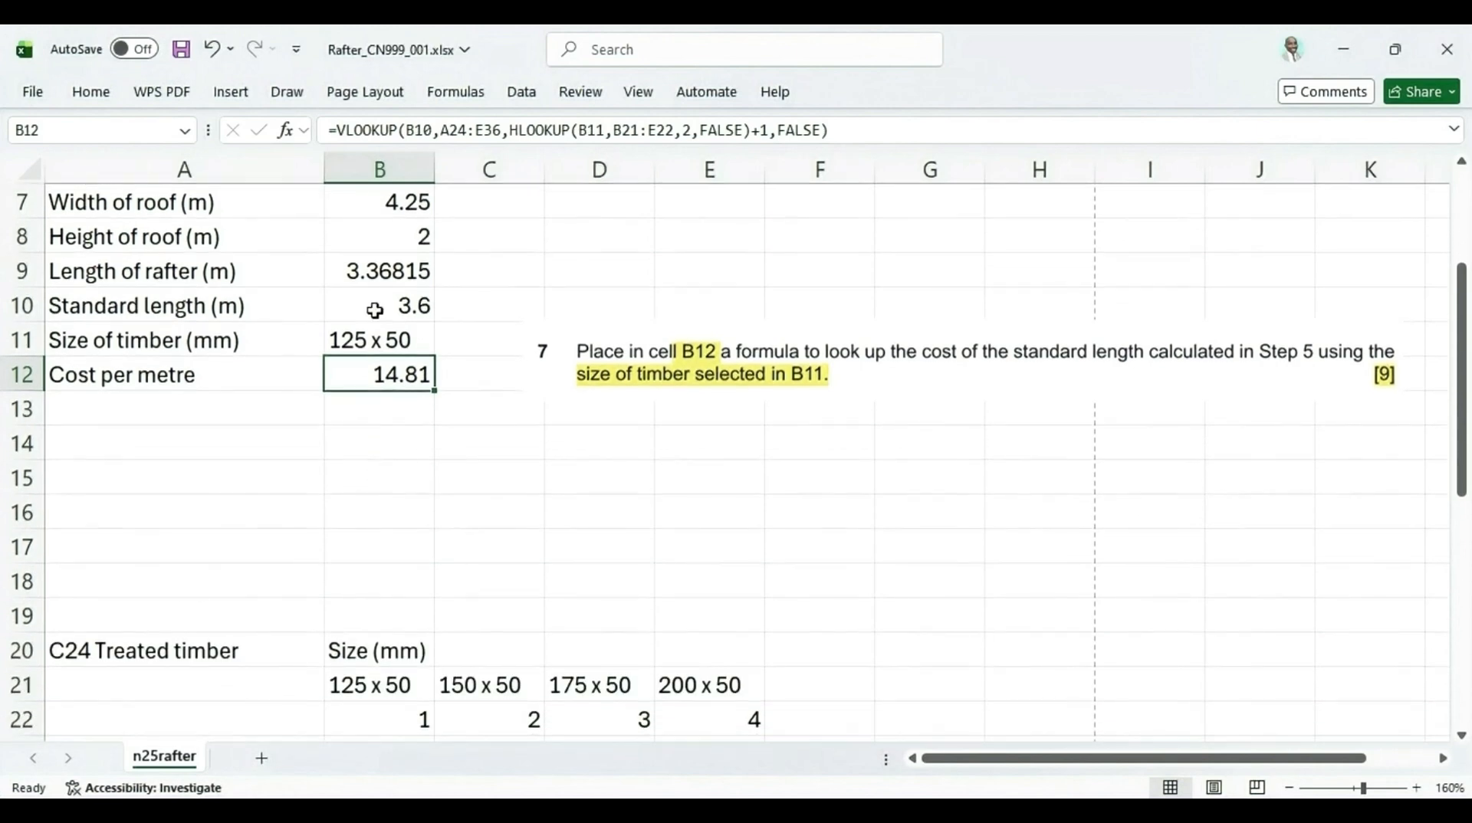
pyautogui.click(421, 342)
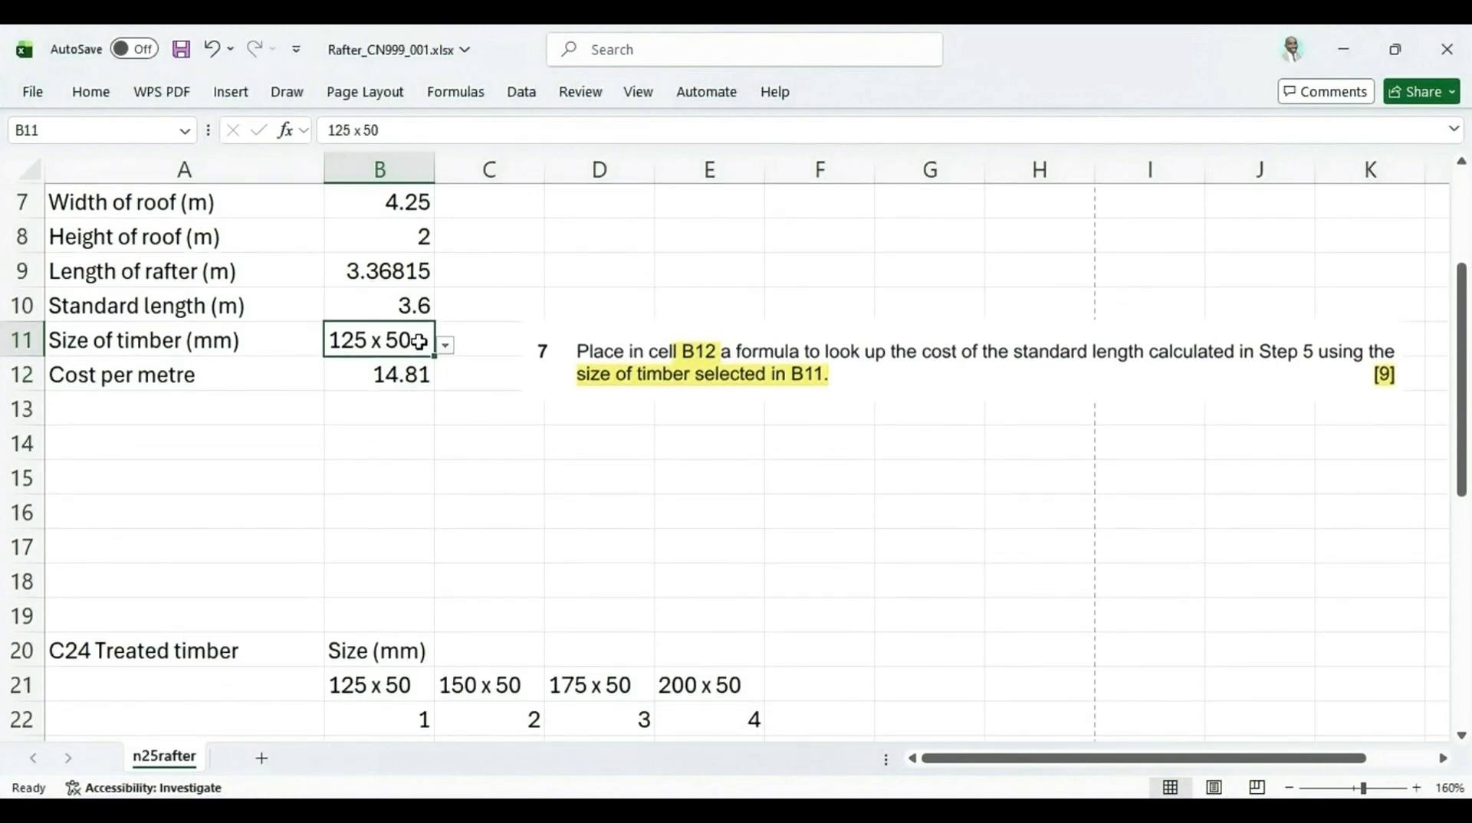
pyautogui.scroll(-2, 498, 590)
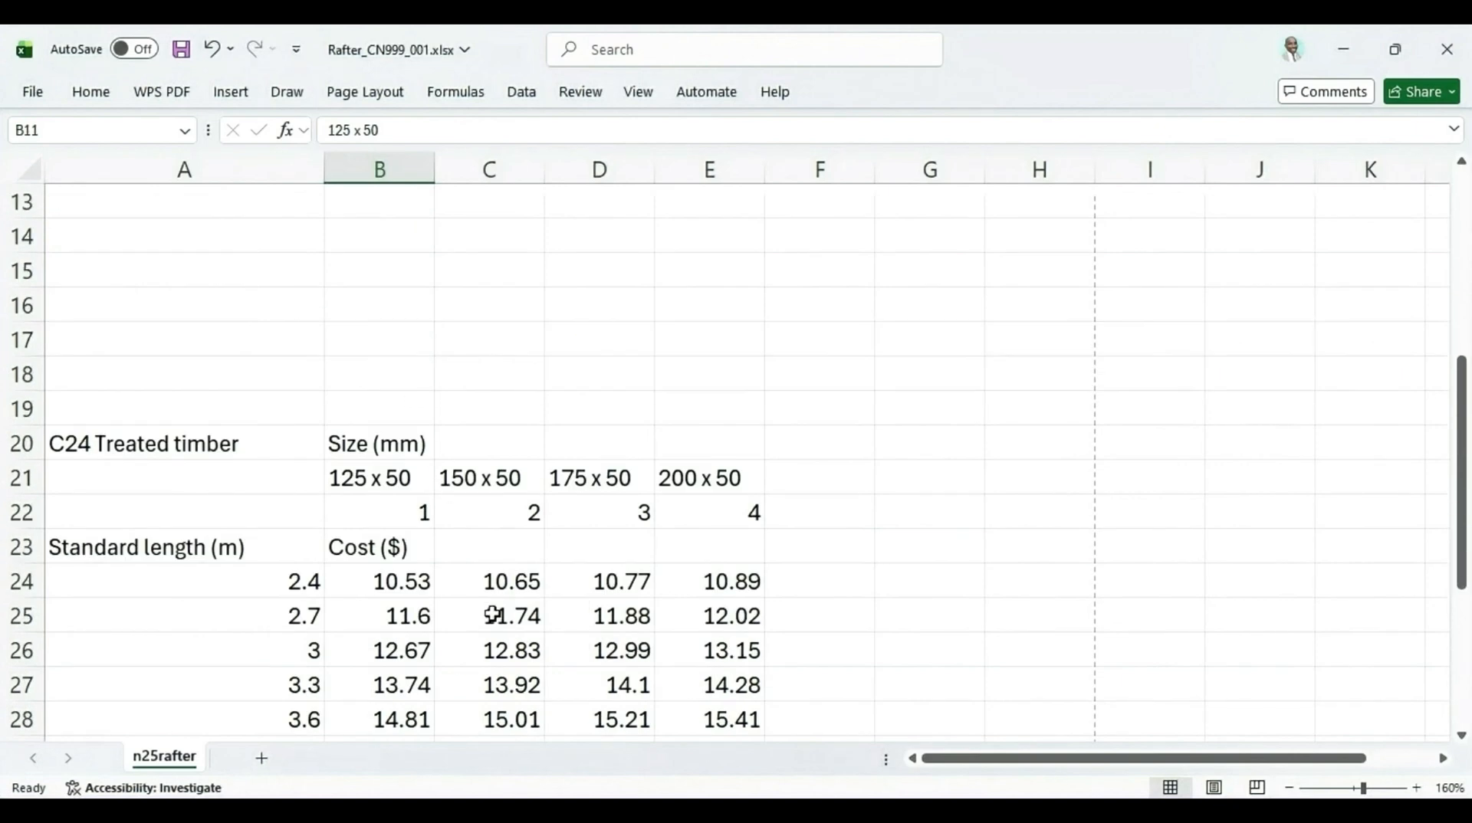
pyautogui.scroll(2, 449, 465)
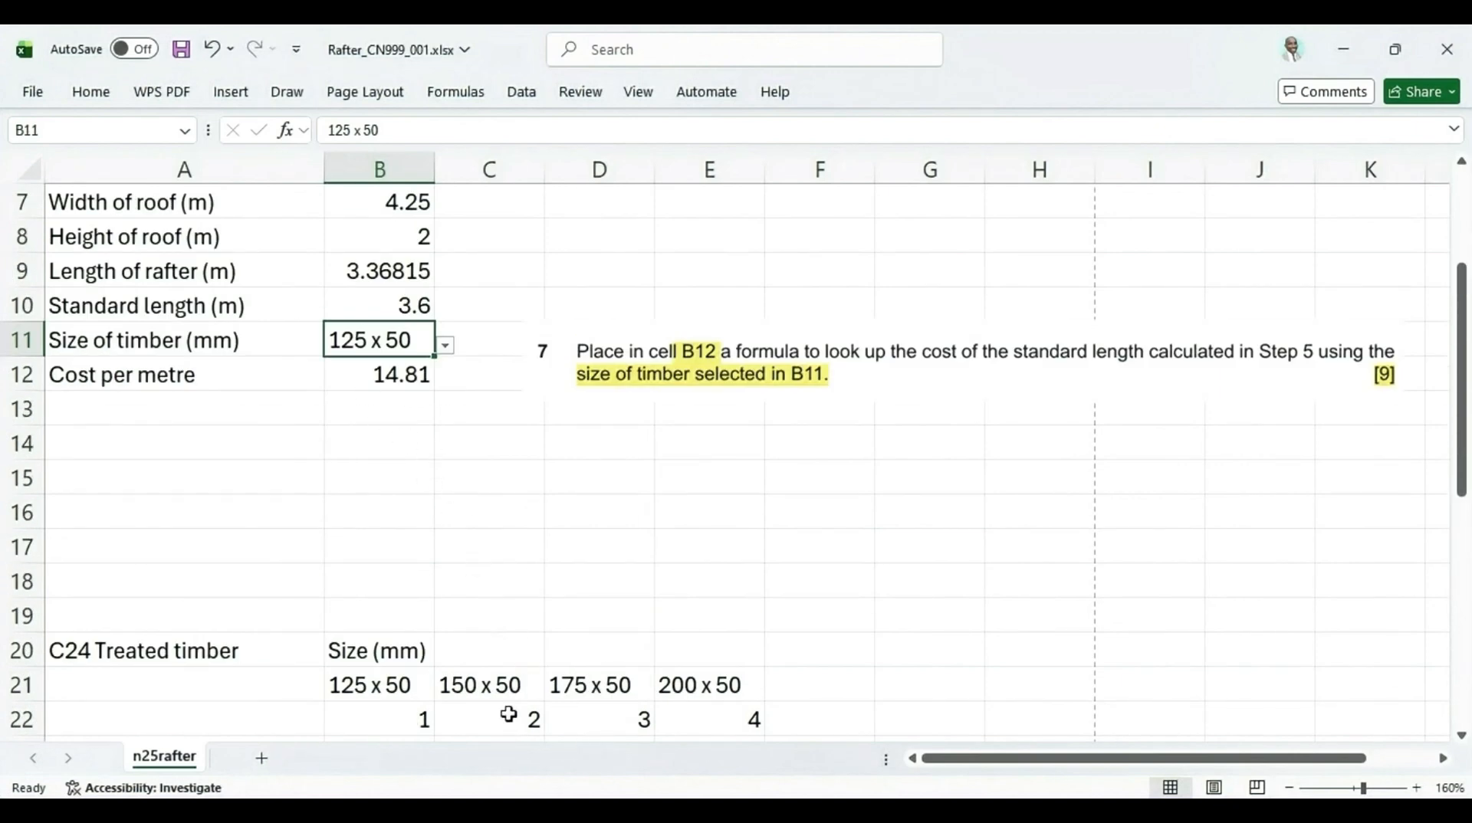
pyautogui.click(392, 680)
pyautogui.scroll(-1, 399, 688)
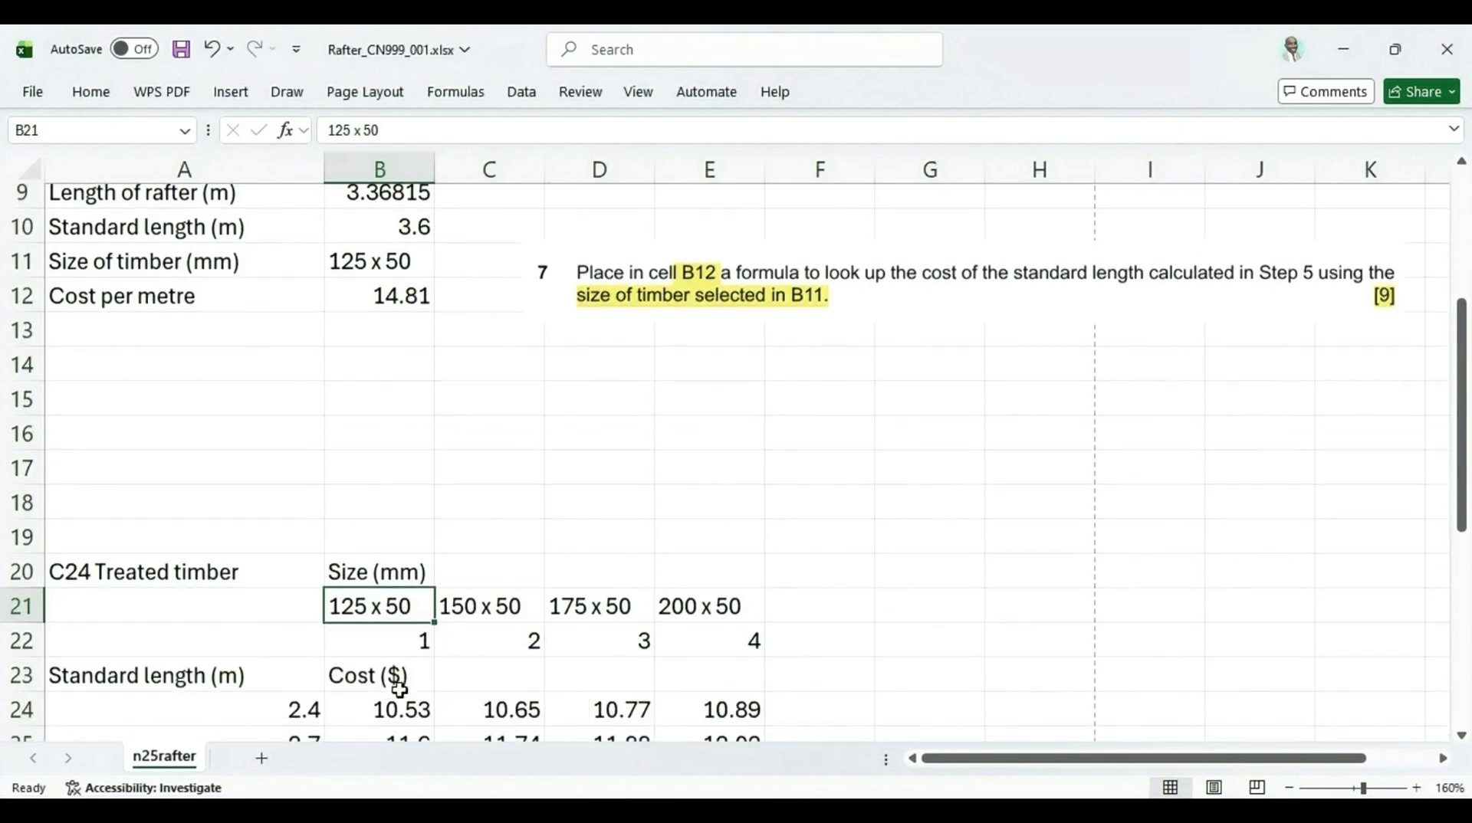
pyautogui.scroll(1, 375, 480)
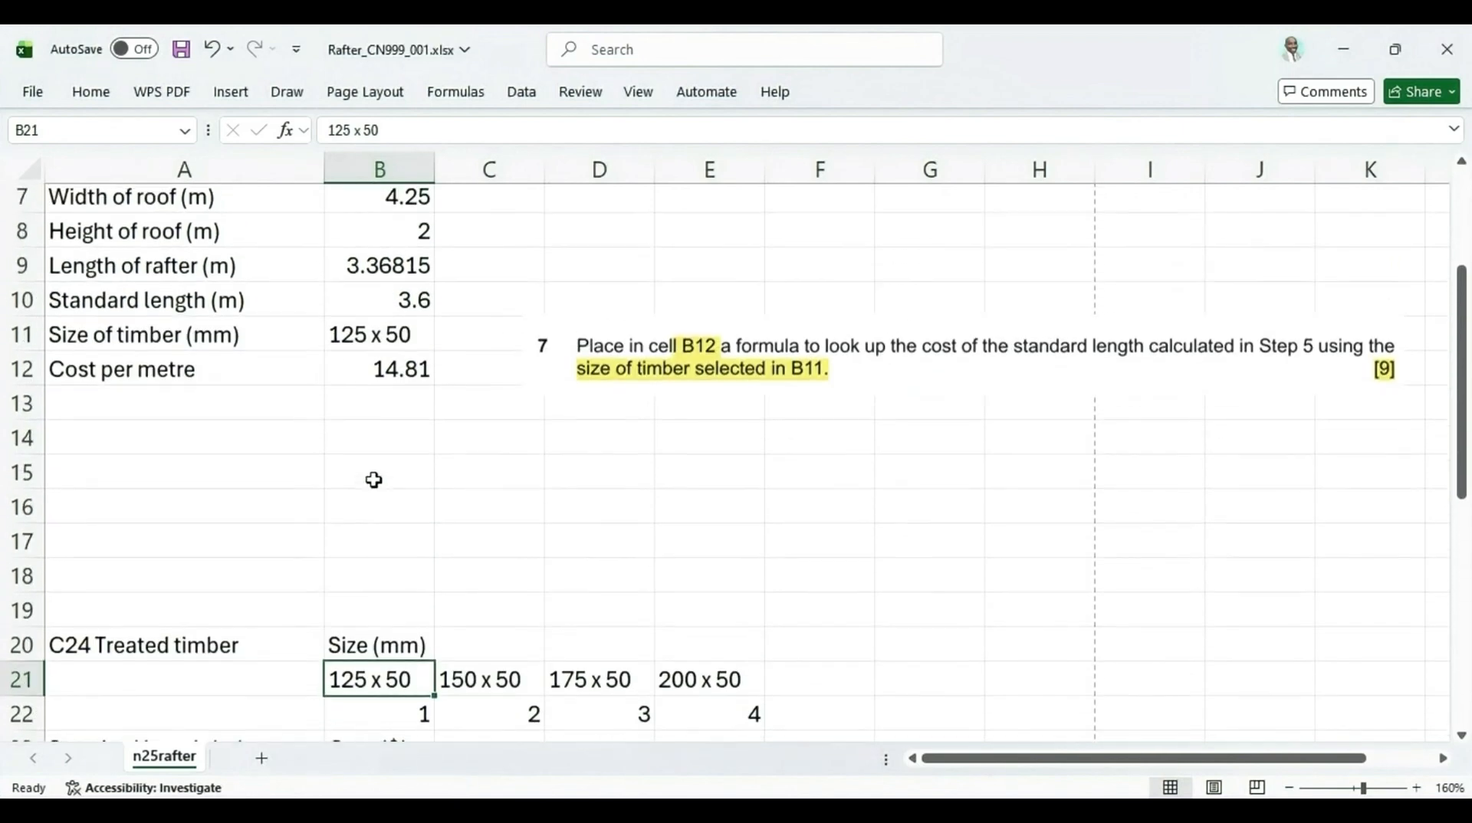
pyautogui.scroll(-3, 405, 411)
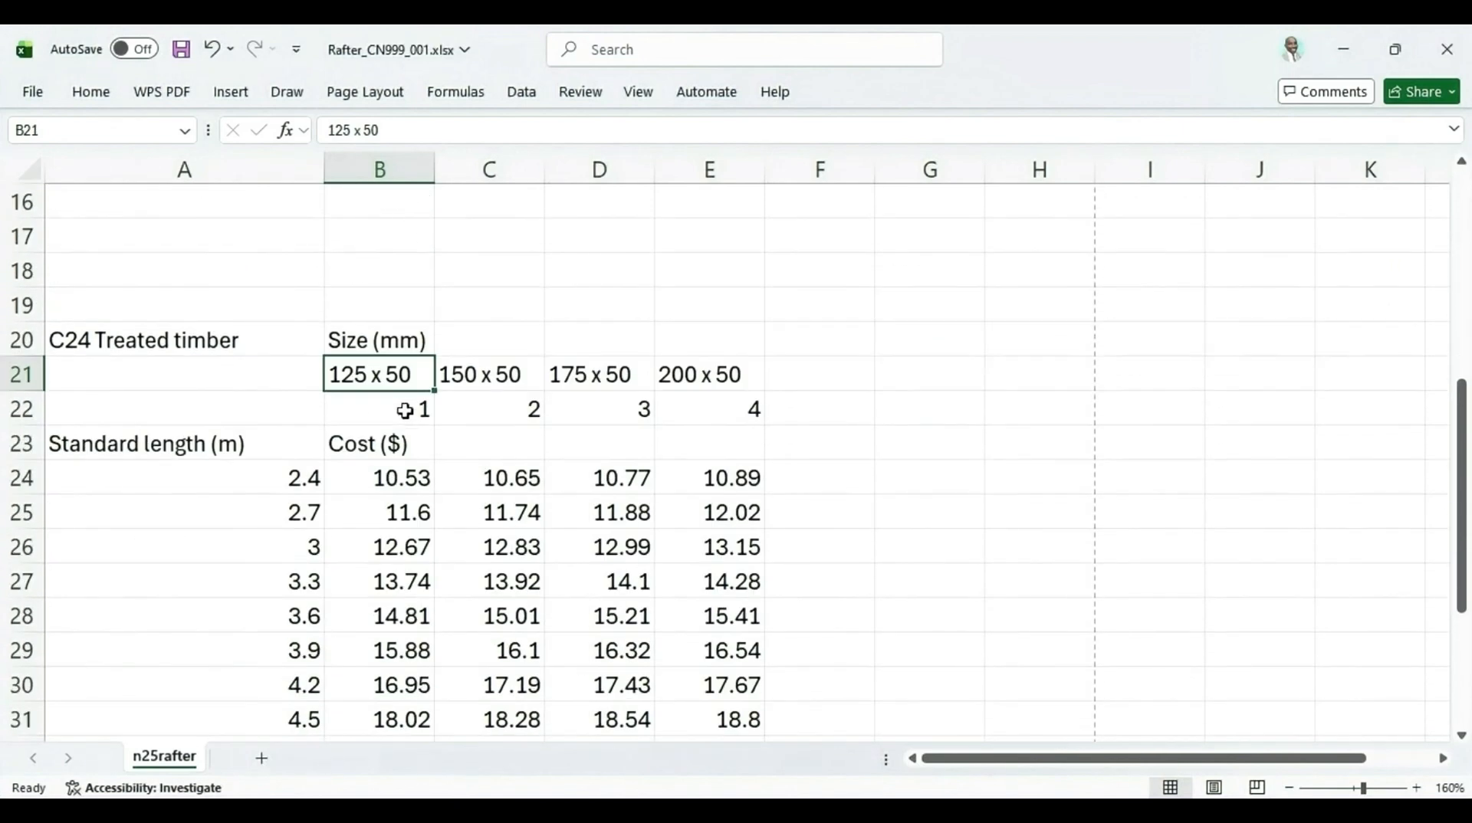
pyautogui.click(401, 624)
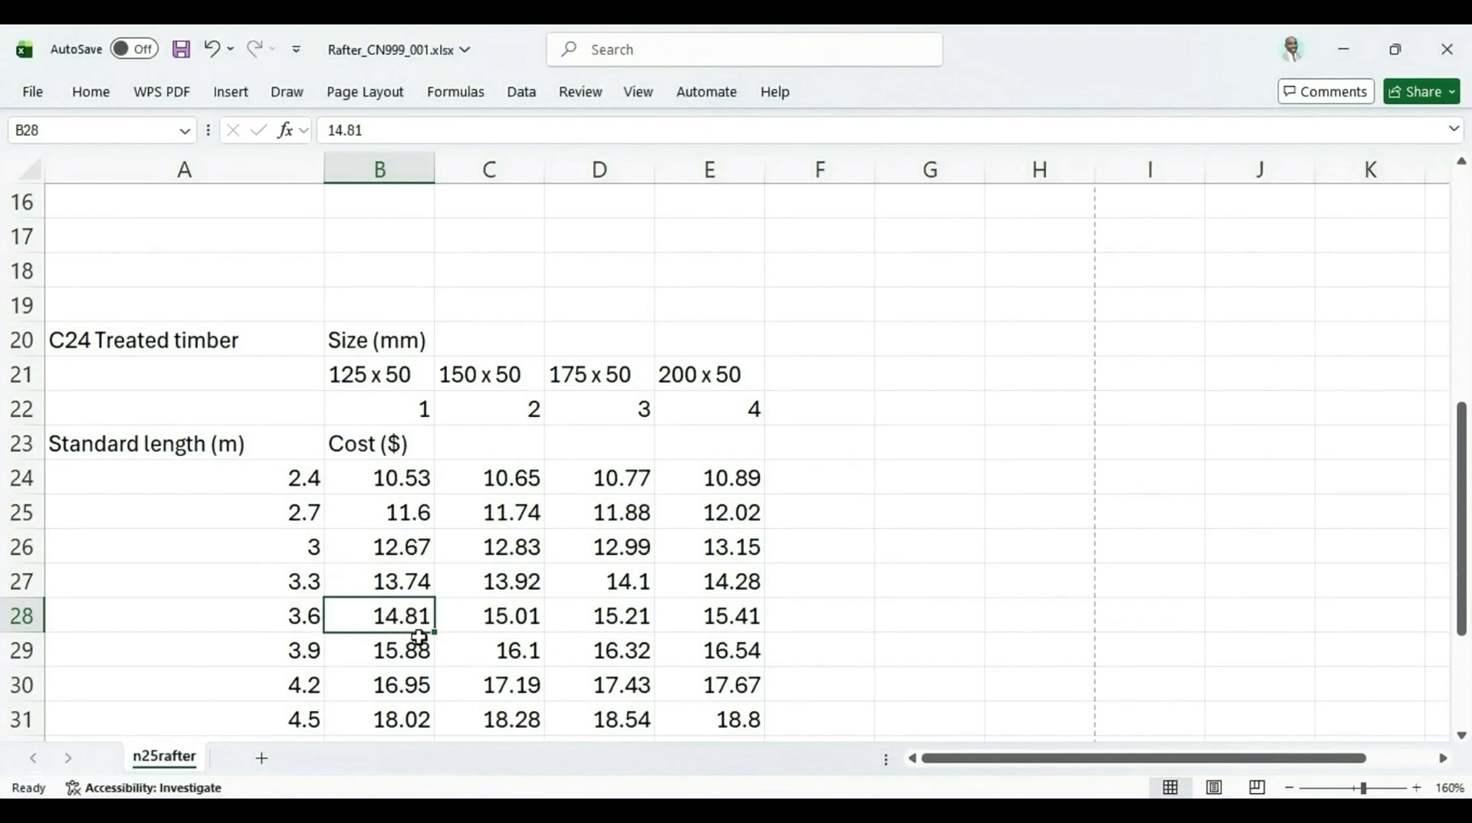
pyautogui.scroll(2, 419, 637)
# Test the formula by setting B11 to 200 x 50 and compare B12 with the 3.6 m row of costs
pyautogui.click(418, 241)
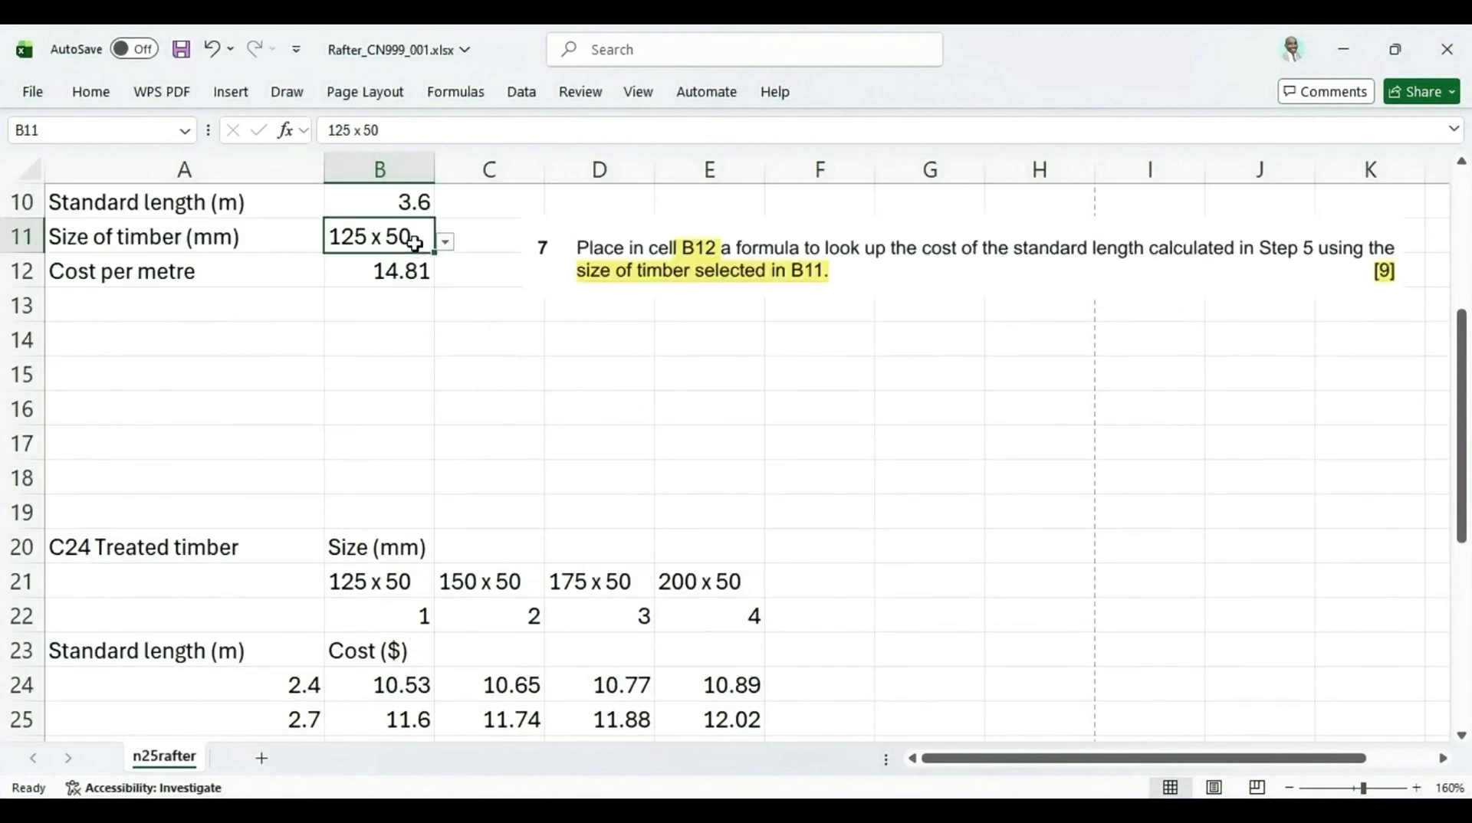
pyautogui.click(447, 243)
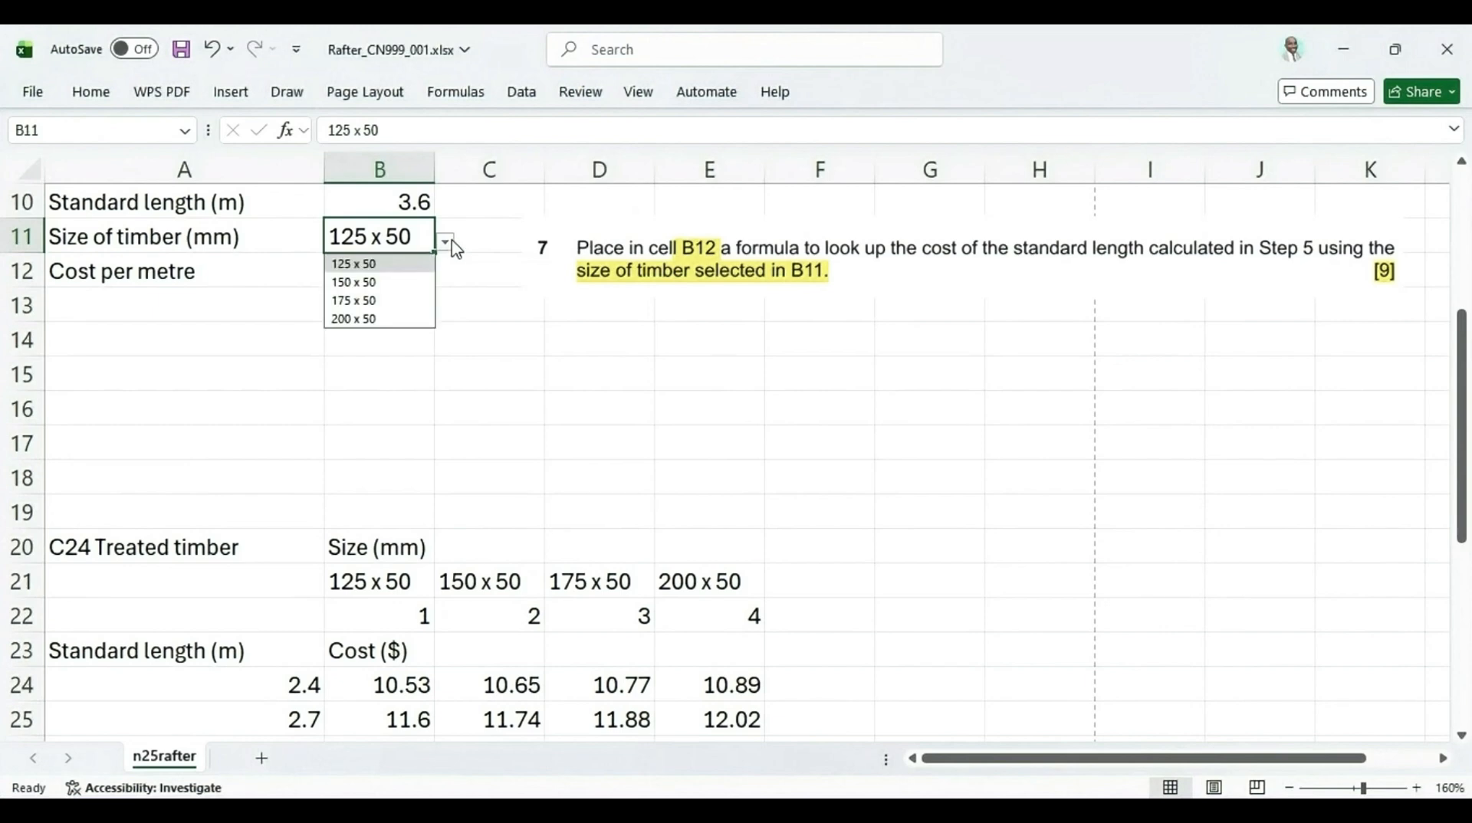
pyautogui.click(354, 319)
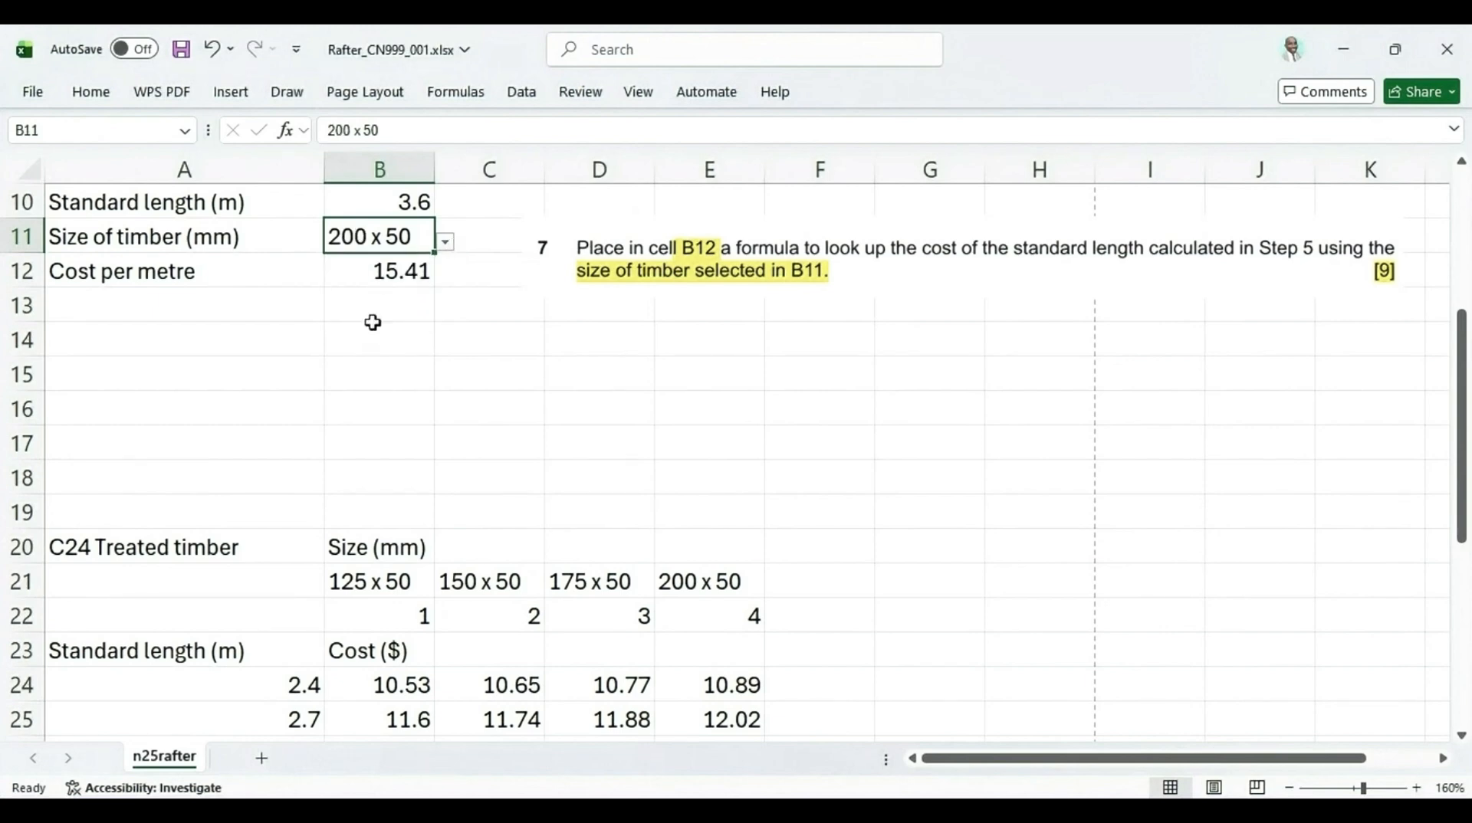
pyautogui.scroll(-2, 372, 332)
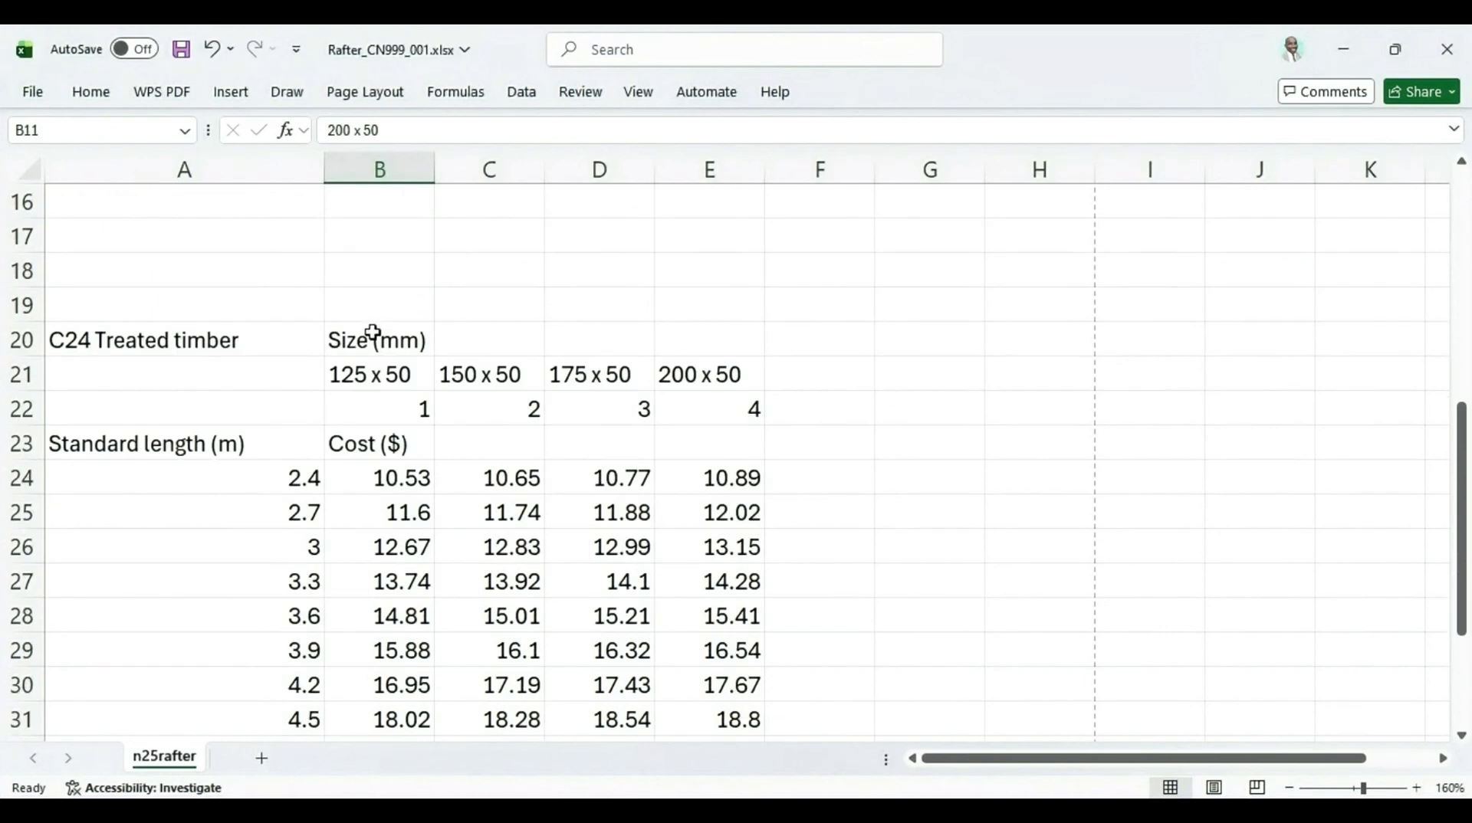
pyautogui.click(362, 615)
pyautogui.click(719, 613)
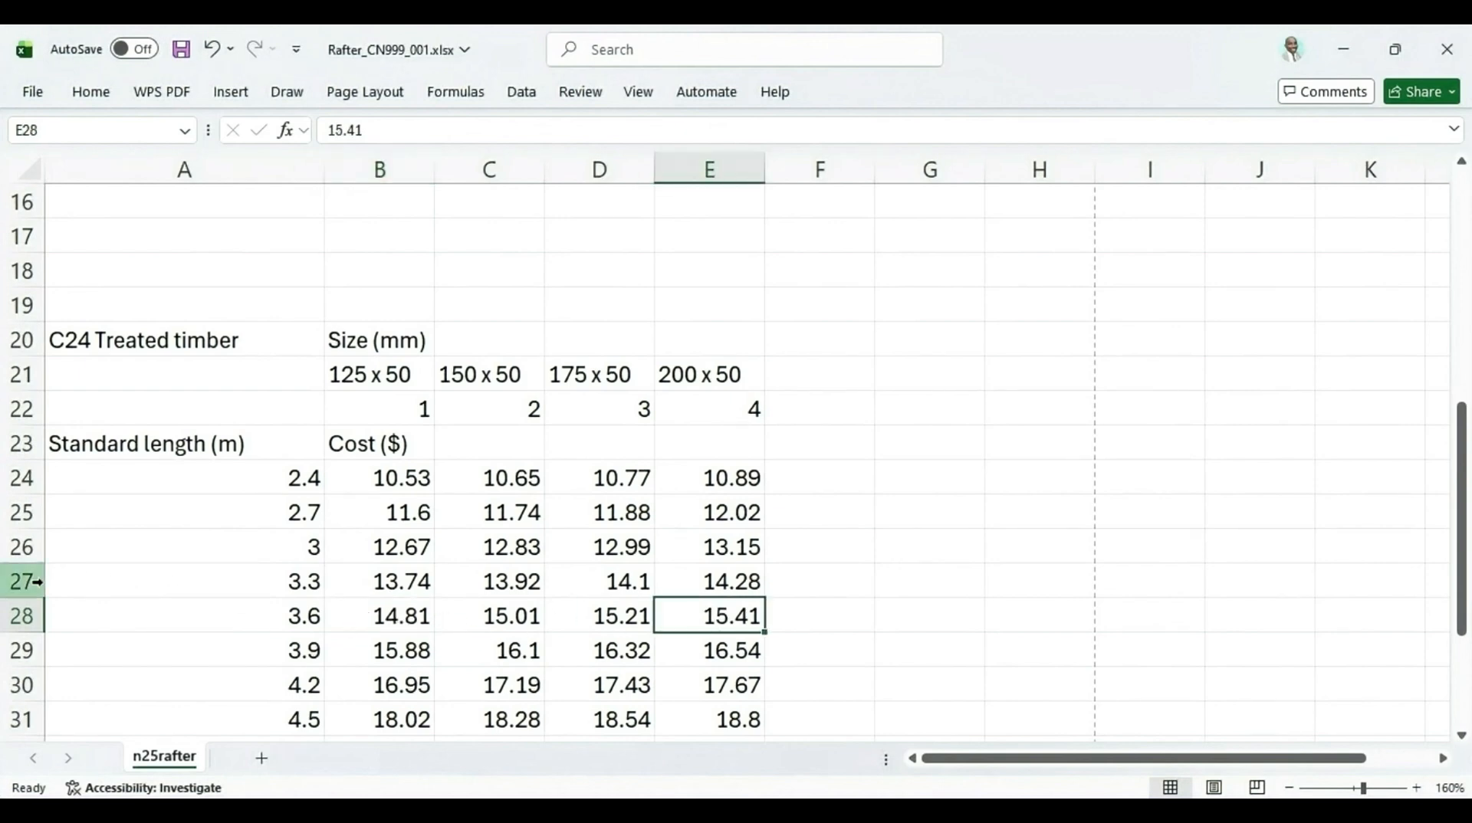
pyautogui.click(14, 615)
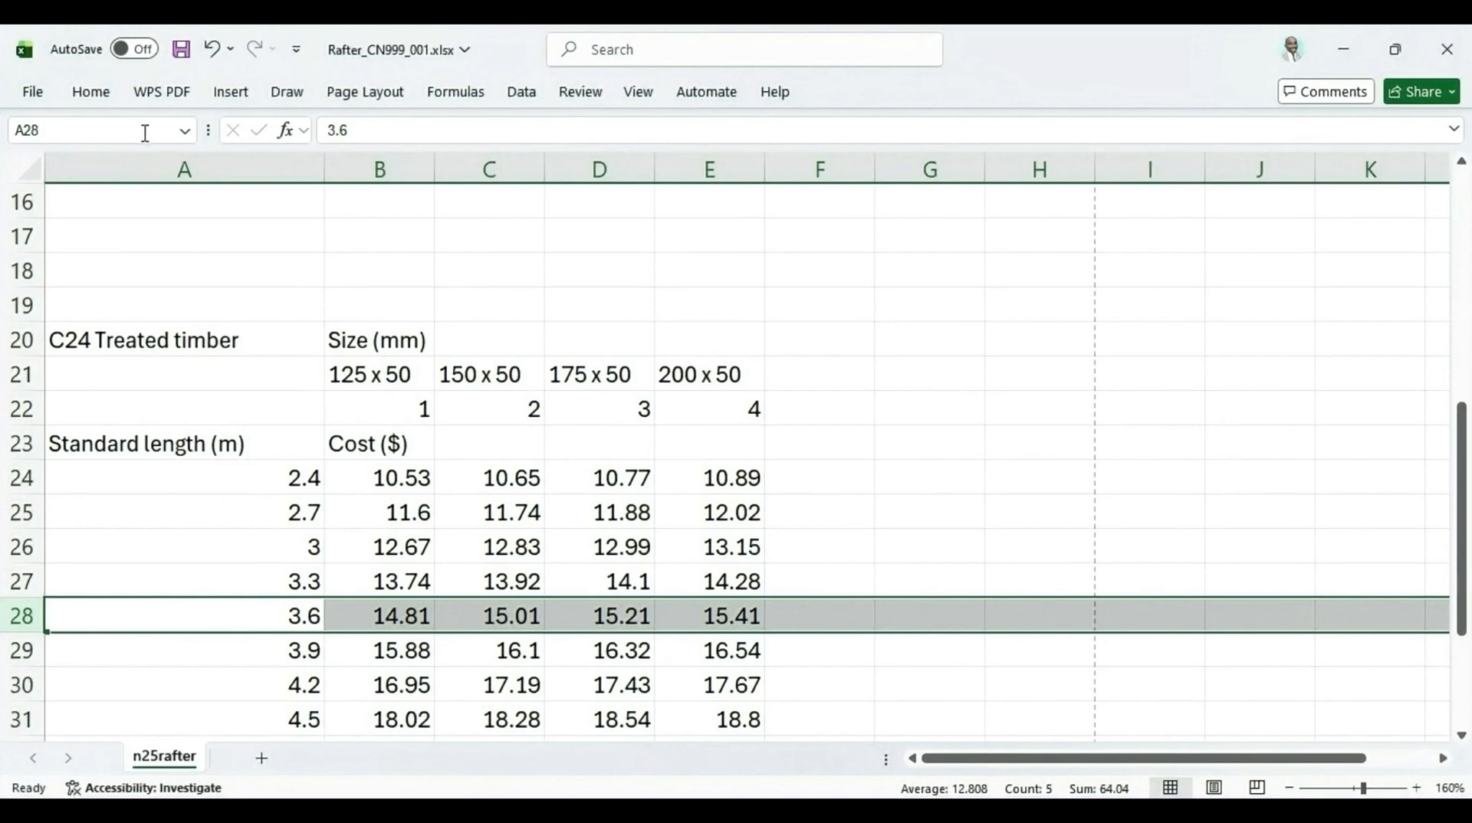
# Compare the 200 x 50 cost in the 3.6 m row of the timber table with the B12 result
pyautogui.click(92, 92)
pyautogui.click(301, 168)
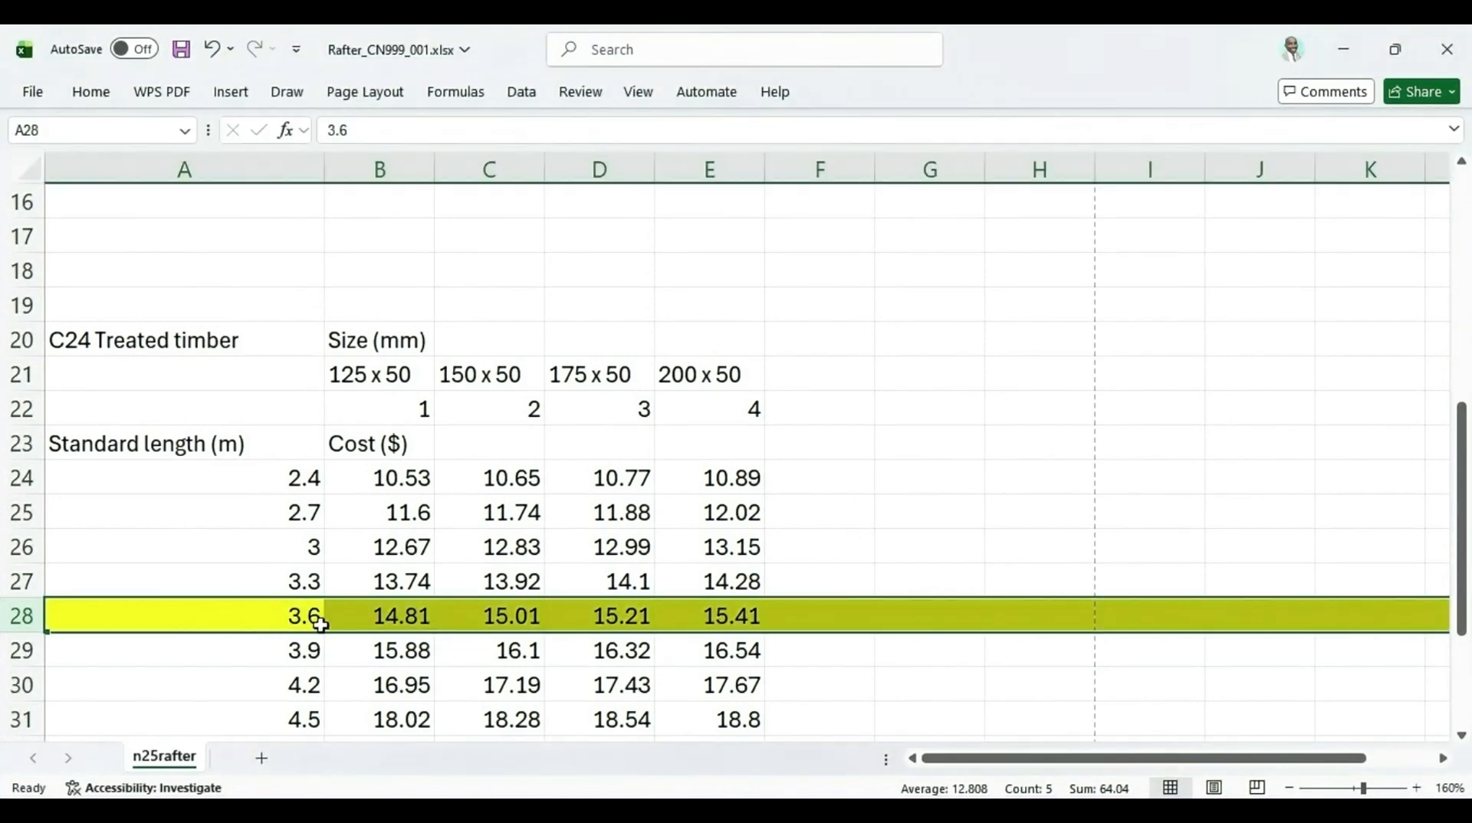
pyautogui.click(707, 374)
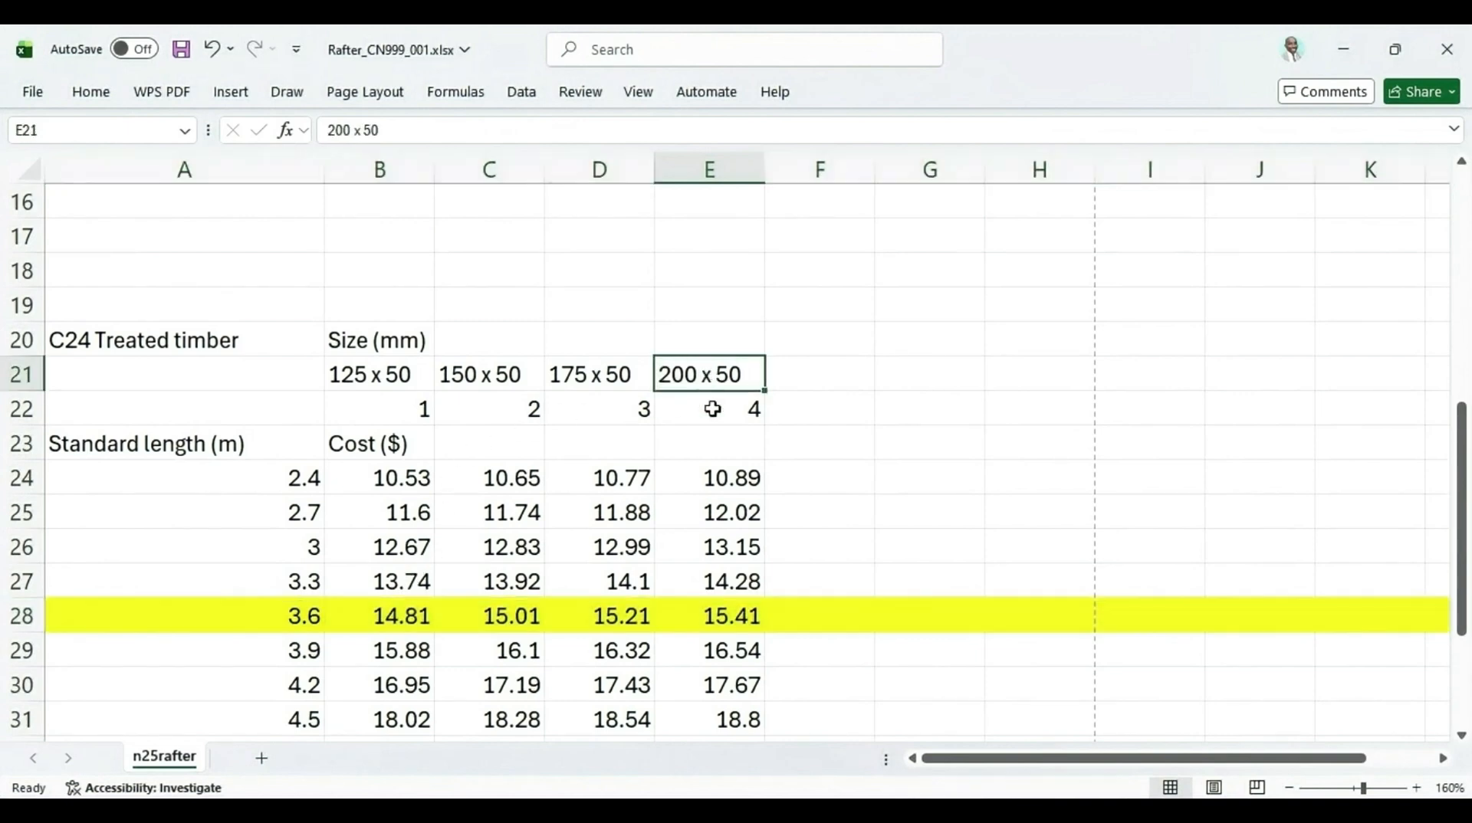
pyautogui.click(733, 618)
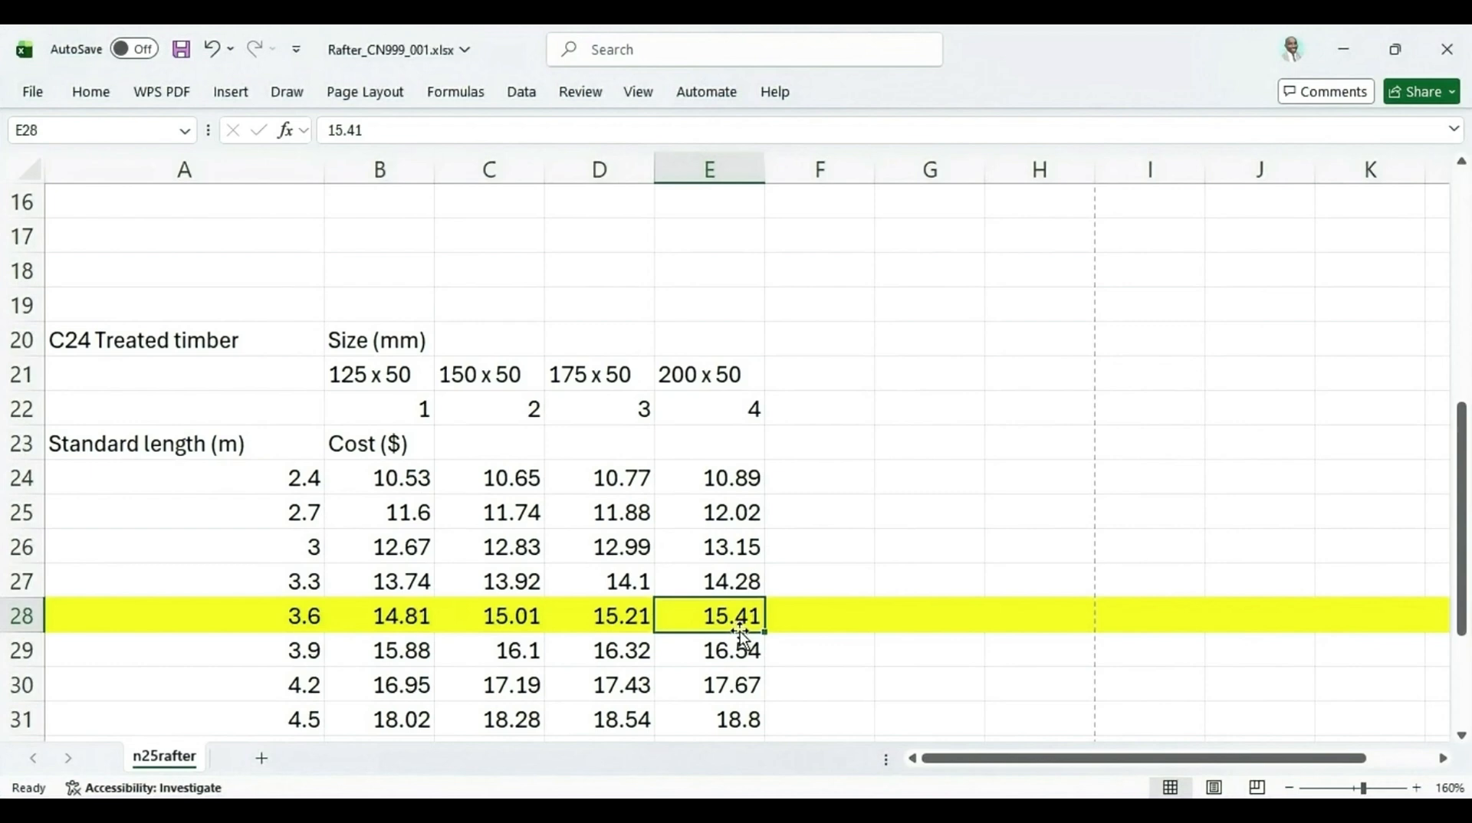
pyautogui.scroll(3, 460, 437)
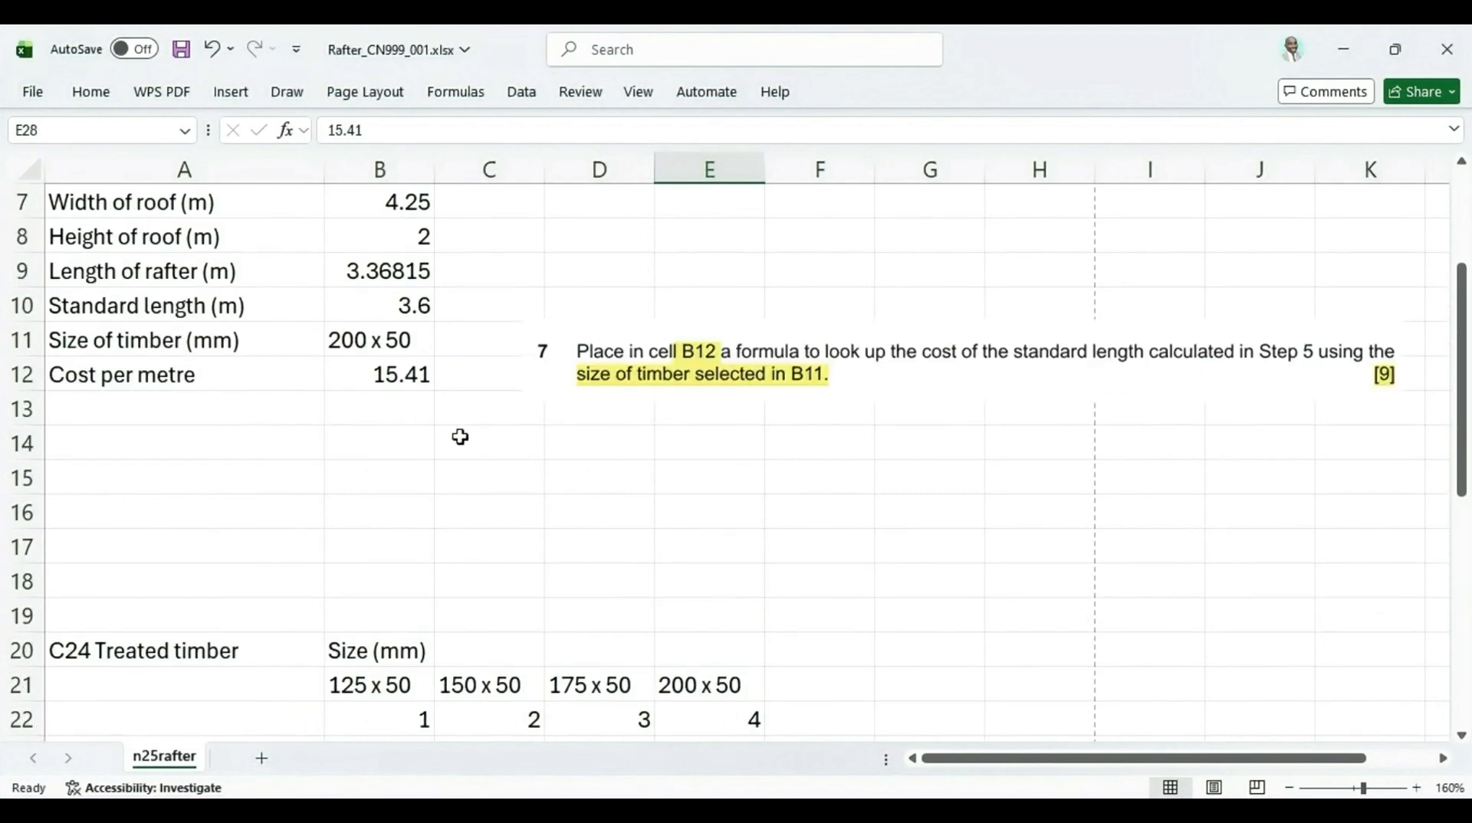
pyautogui.click(375, 376)
pyautogui.scroll(-2, 410, 391)
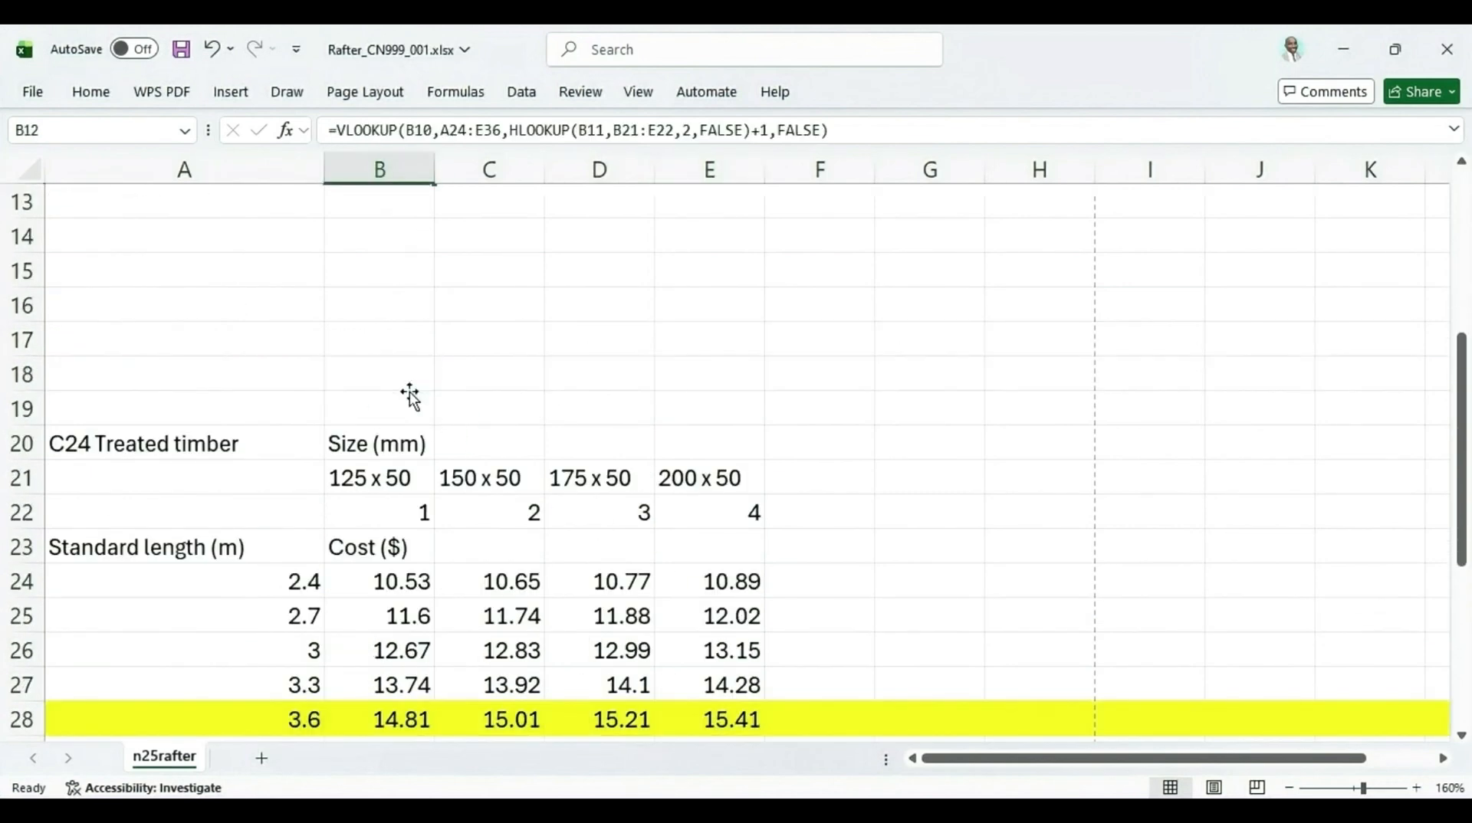
pyautogui.scroll(2, 407, 391)
# Set B11 to 175 x 50 and compare B12 with the 175 x 50 cost in the 3.6 m row
pyautogui.click(391, 335)
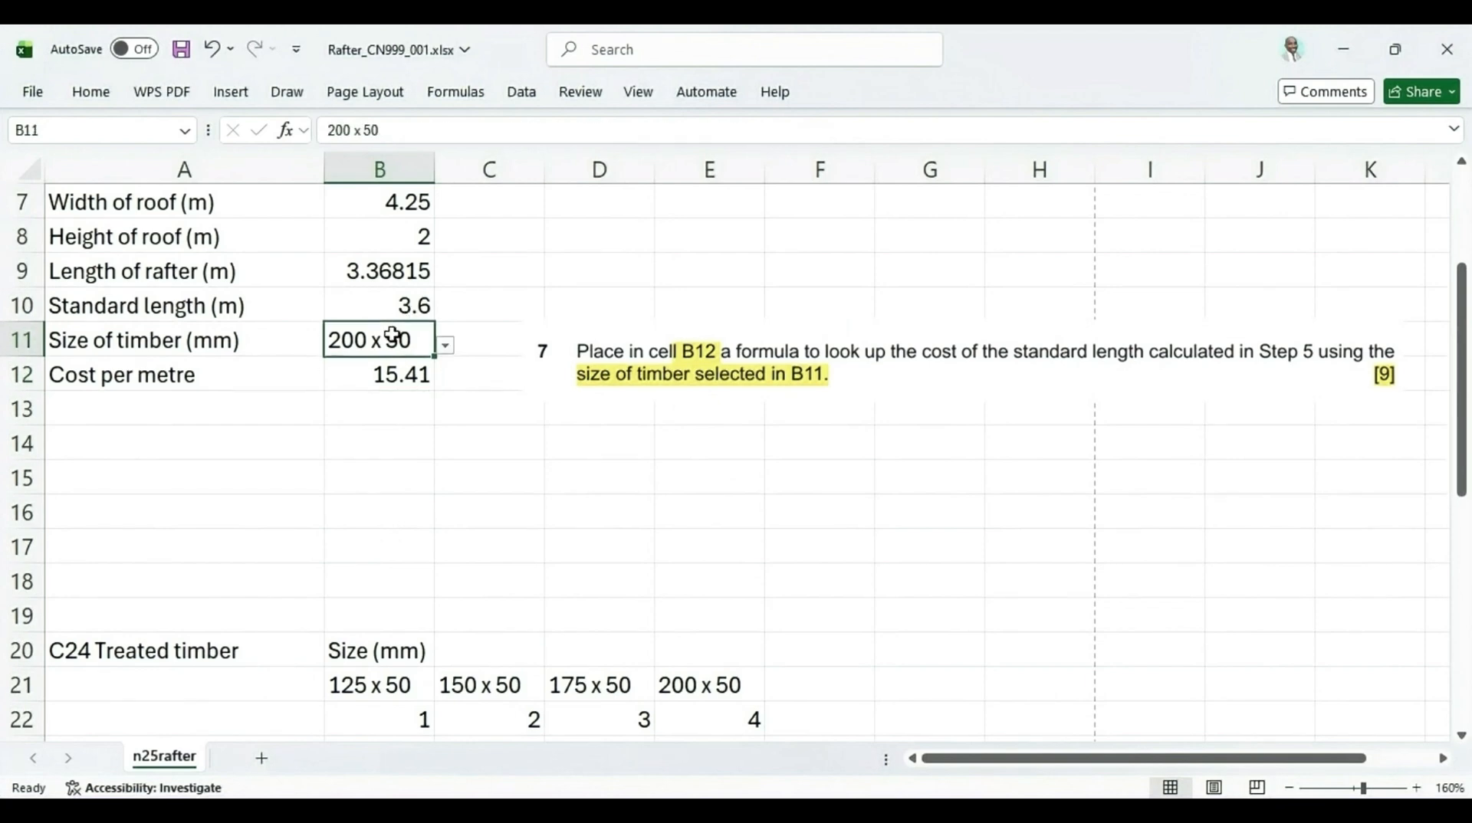
pyautogui.click(444, 347)
pyautogui.click(364, 405)
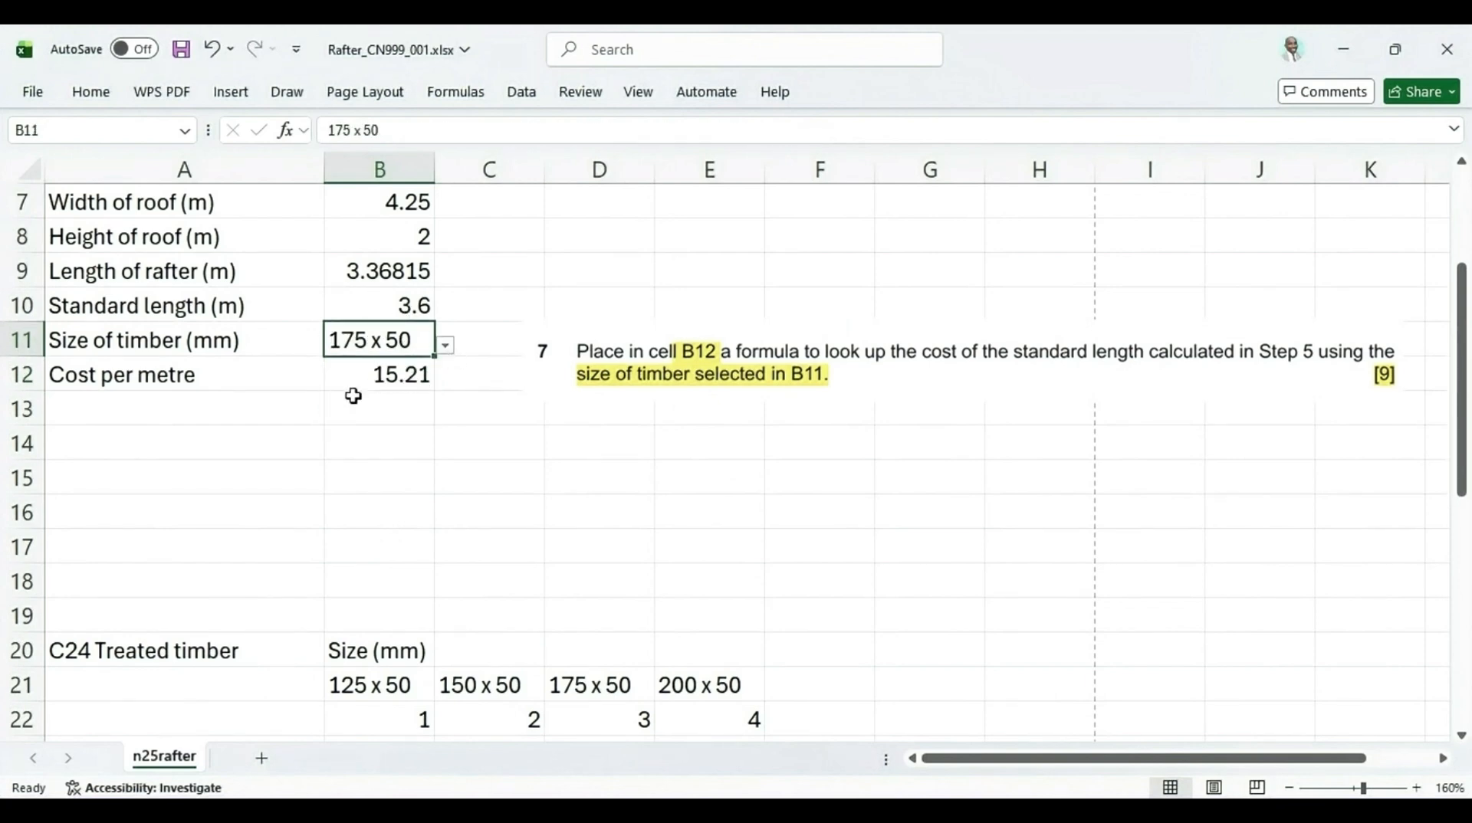
pyautogui.scroll(-3, 549, 504)
pyautogui.click(600, 379)
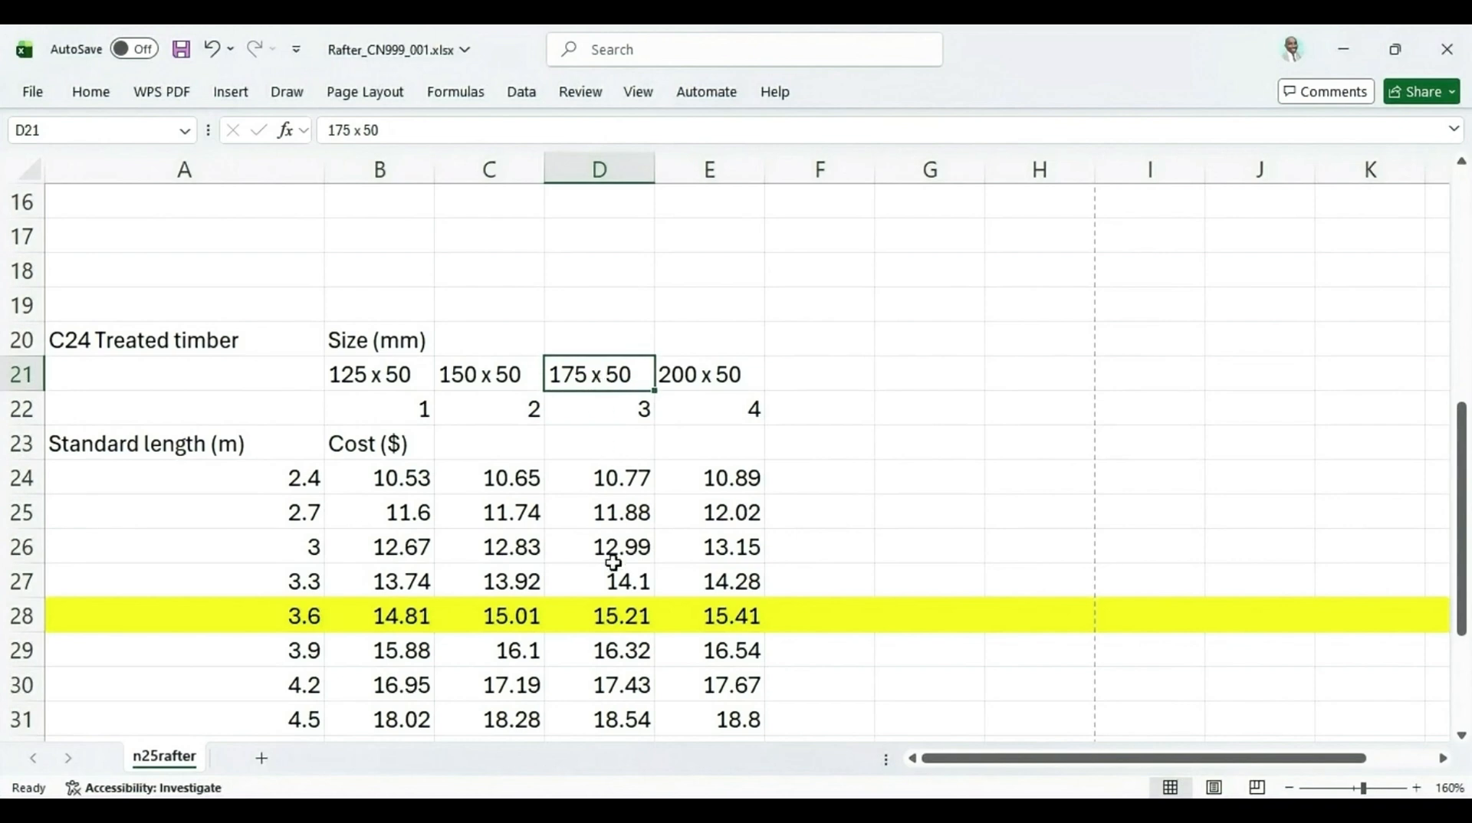
pyautogui.click(604, 625)
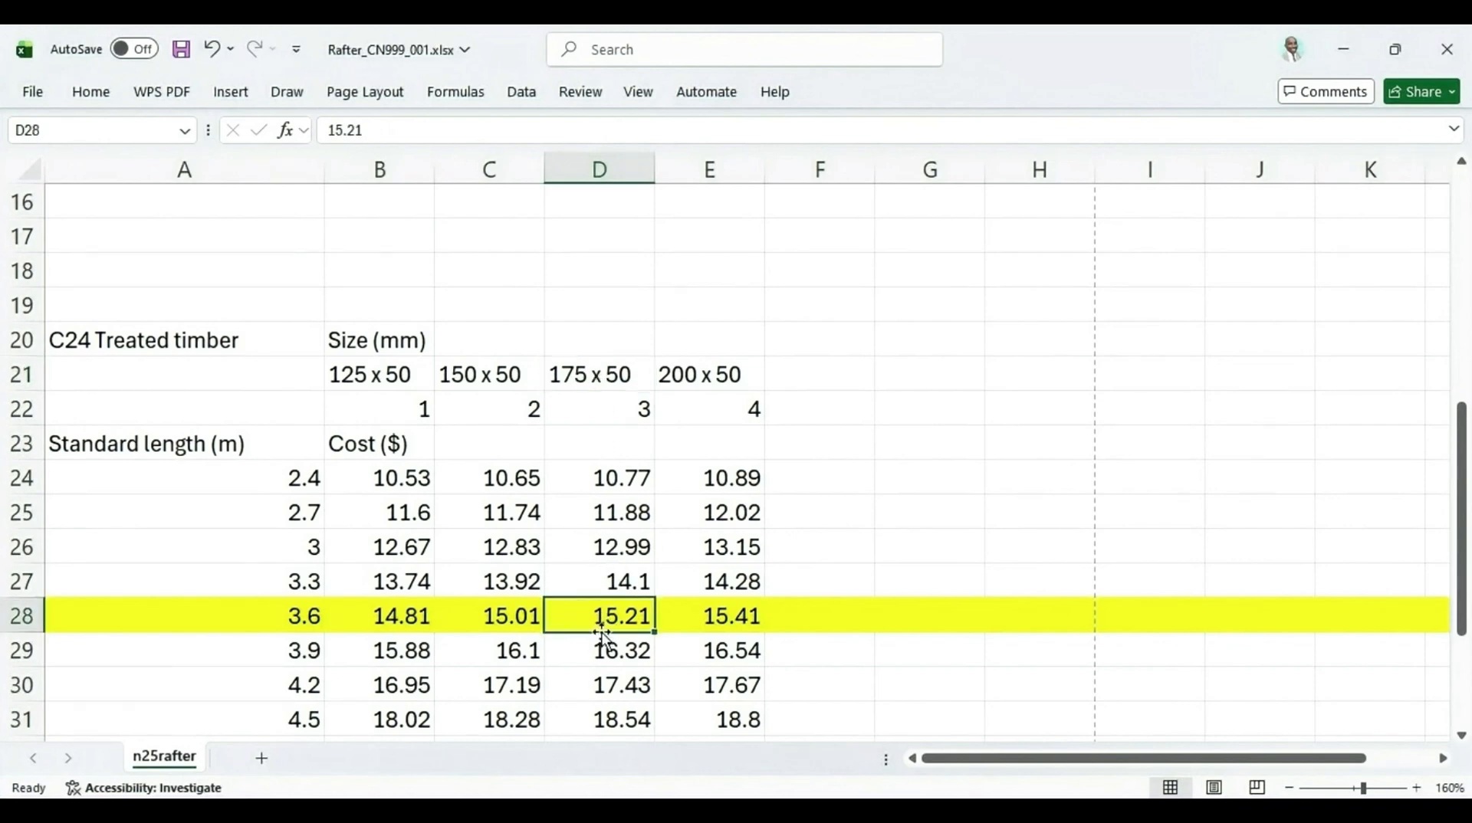
pyautogui.scroll(3, 639, 634)
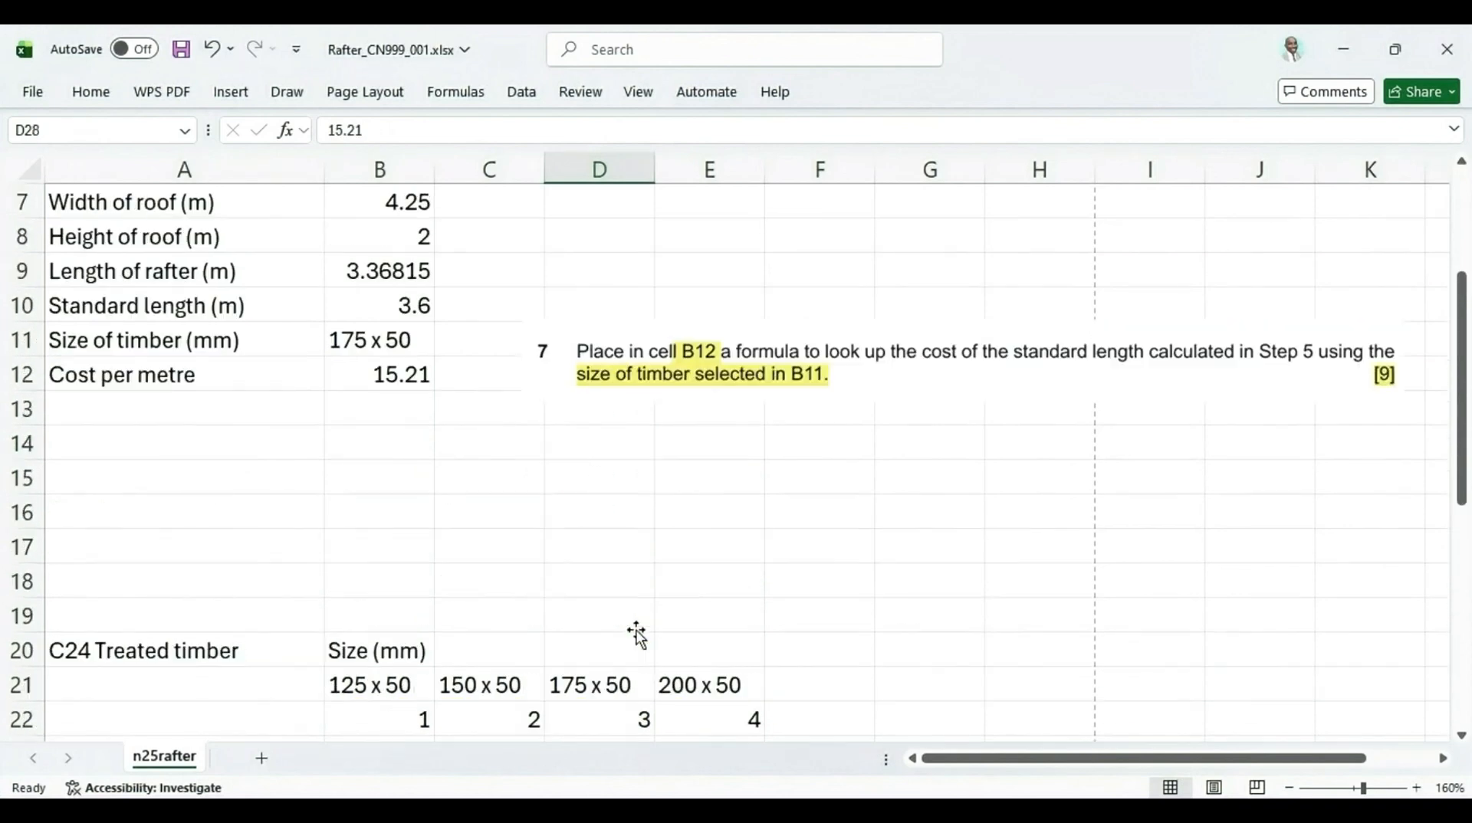
pyautogui.click(384, 376)
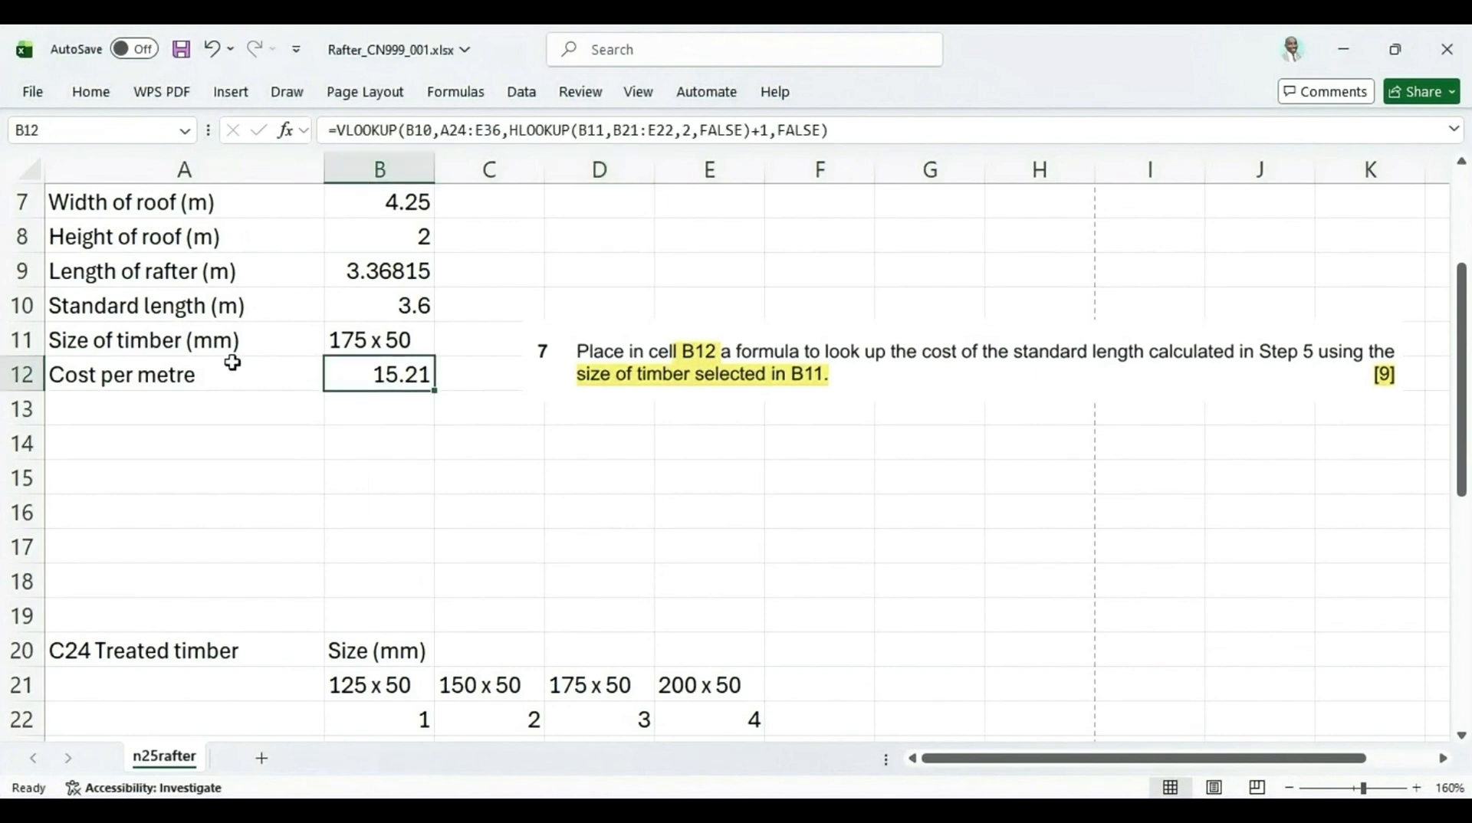
# Remove the +1 after the HLOOKUP in B12's formula and re-enter the formula
pyautogui.doubleClick(387, 380)
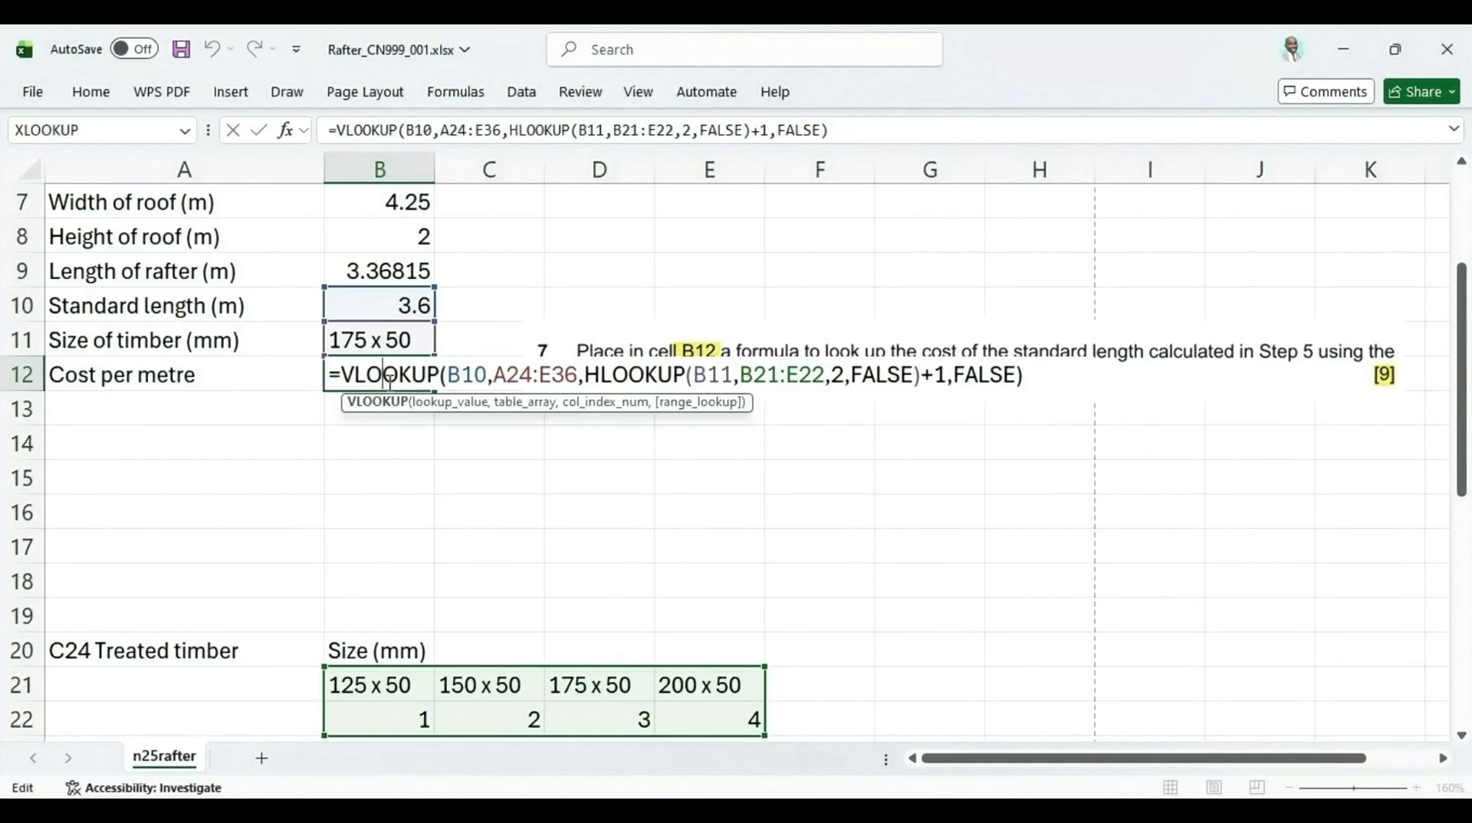
pyautogui.click(946, 376)
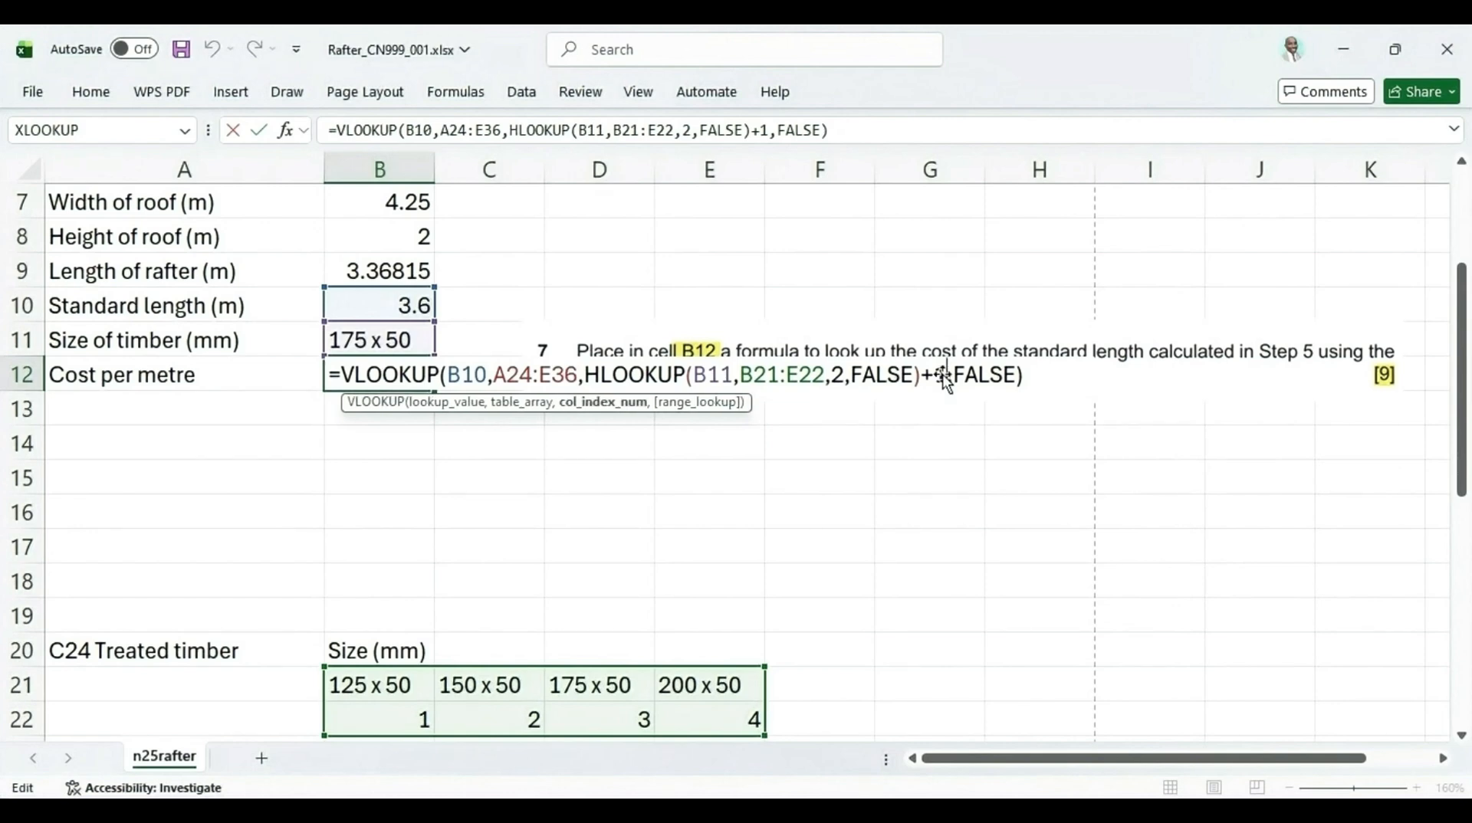
pyautogui.press('BackSpace')
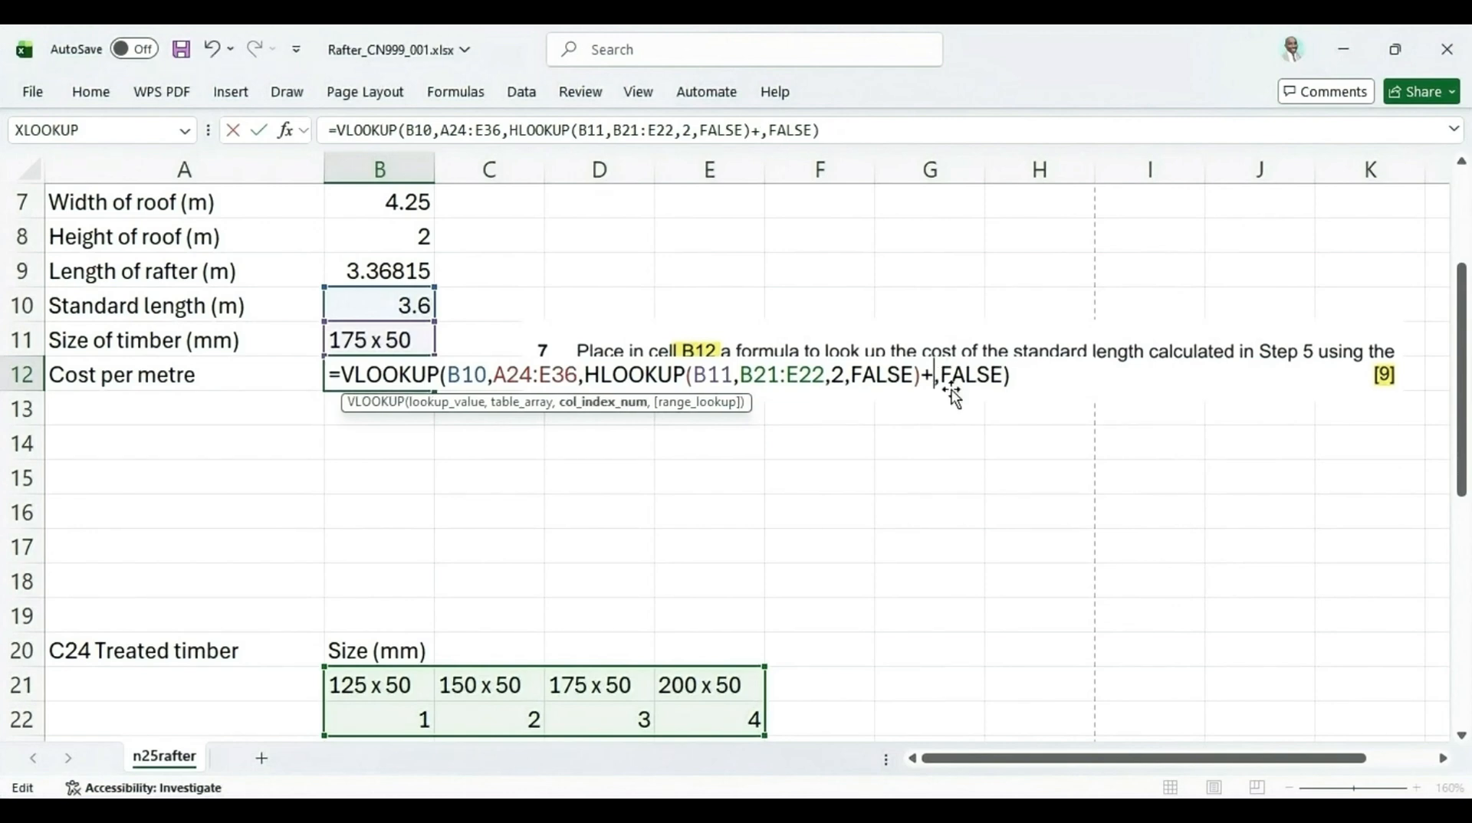
pyautogui.press('BackSpace')
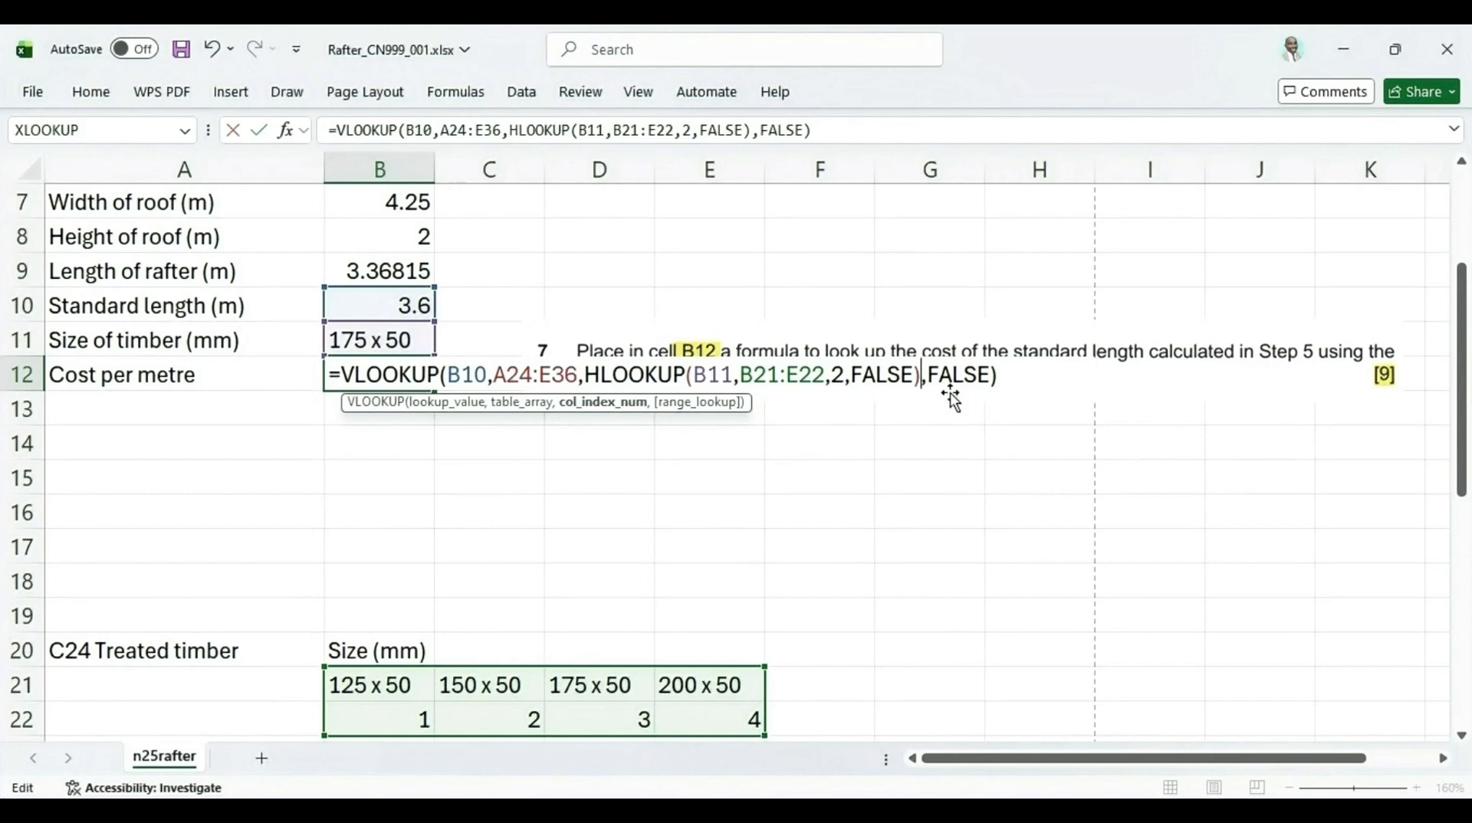
pyautogui.press('Return')
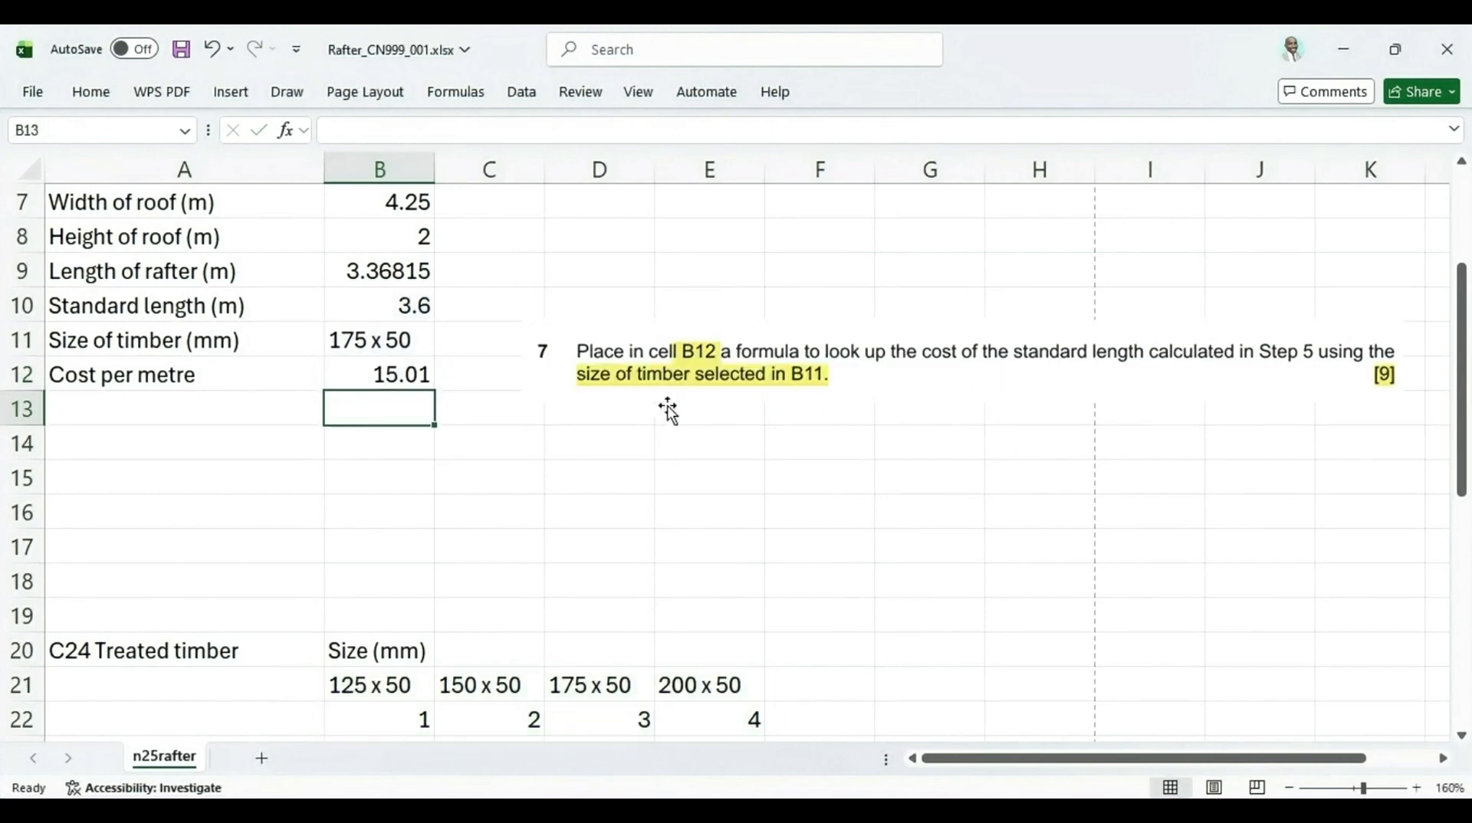
# Check the B12 result against the 175 x 50 and 150 x 50 costs in the 3.6 m row
pyautogui.click(358, 380)
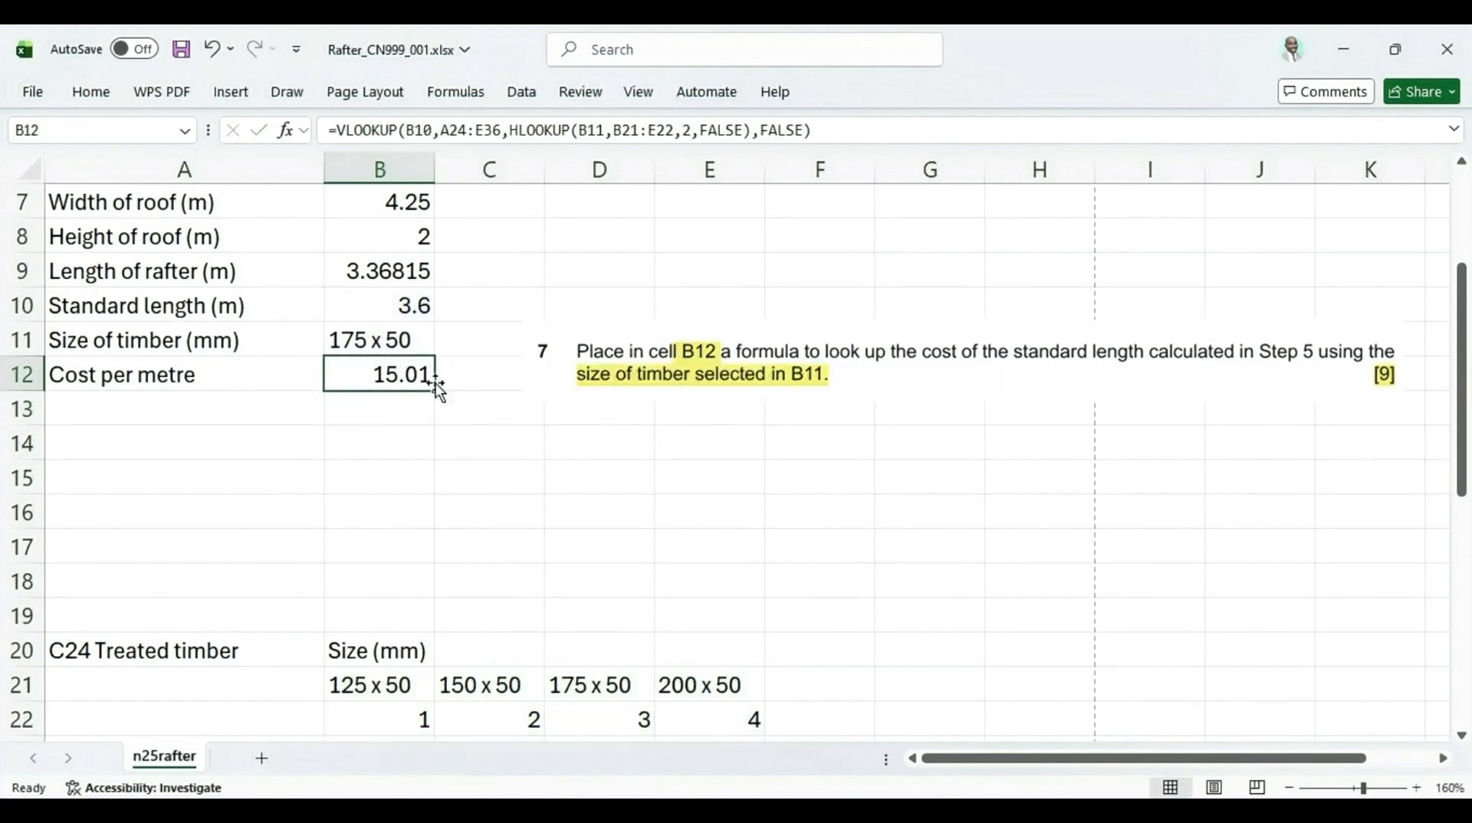
pyautogui.click(423, 340)
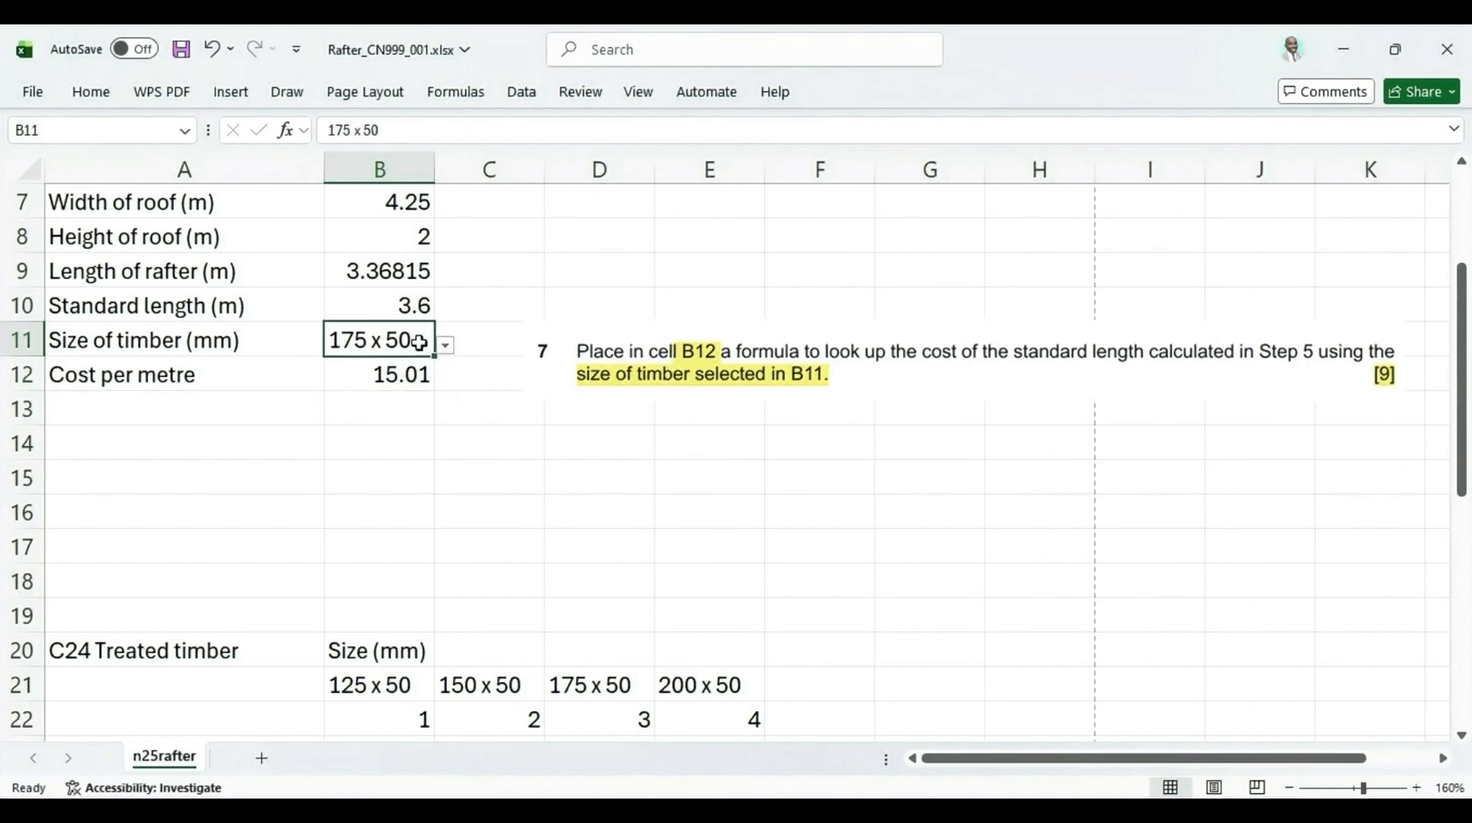
pyautogui.scroll(-4, 457, 391)
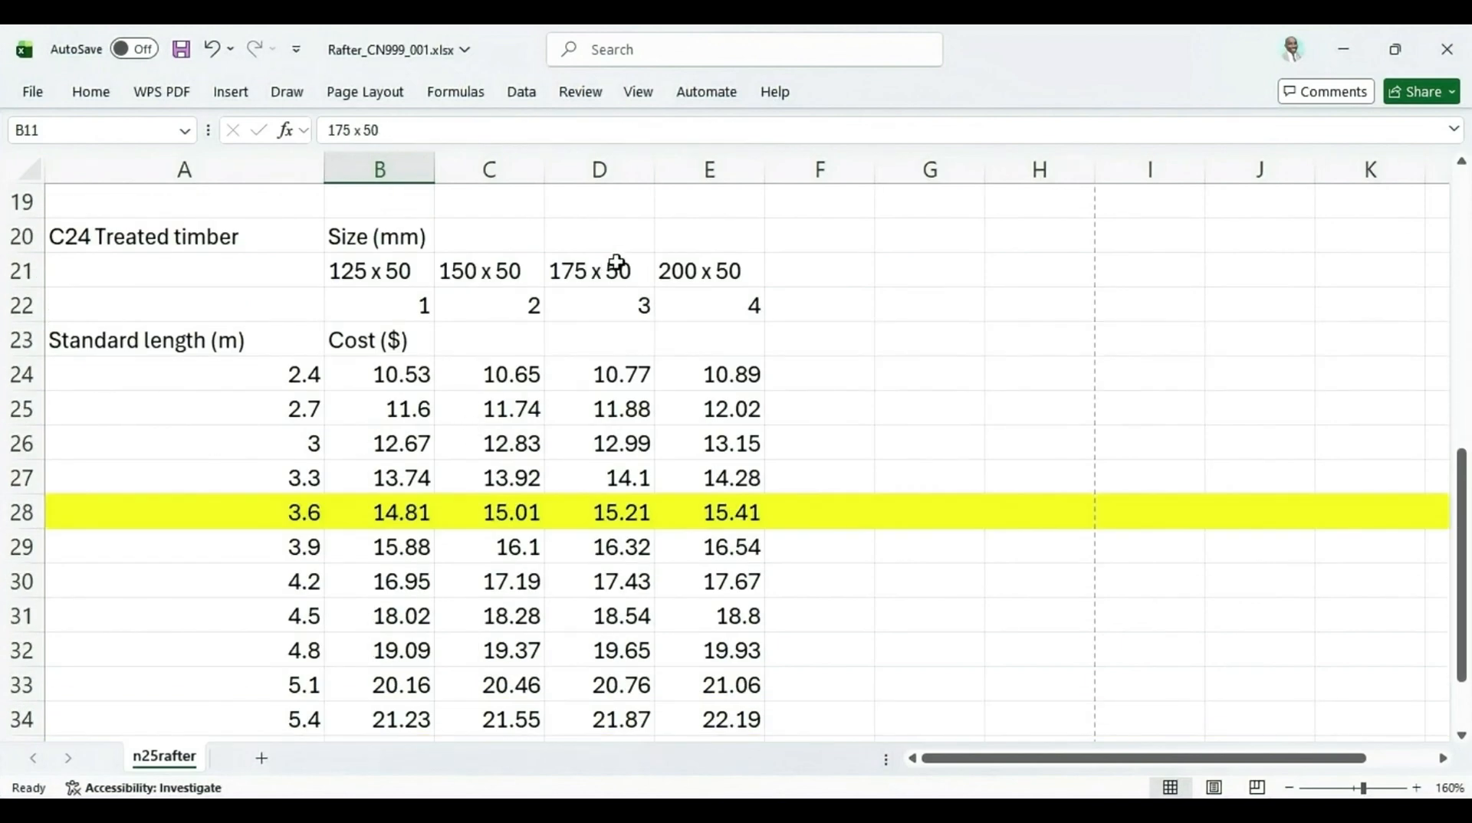
pyautogui.click(607, 277)
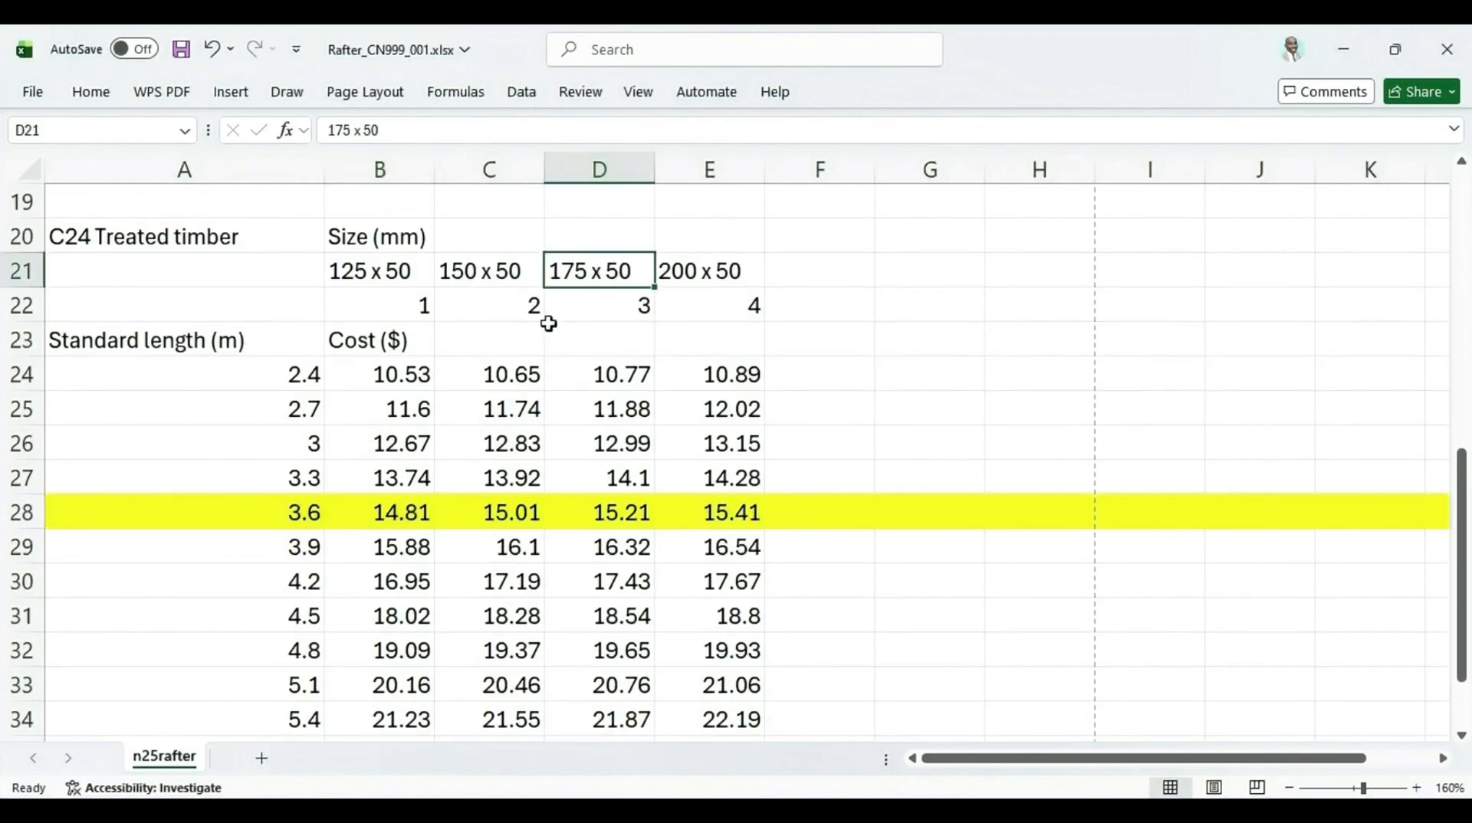
pyautogui.click(292, 511)
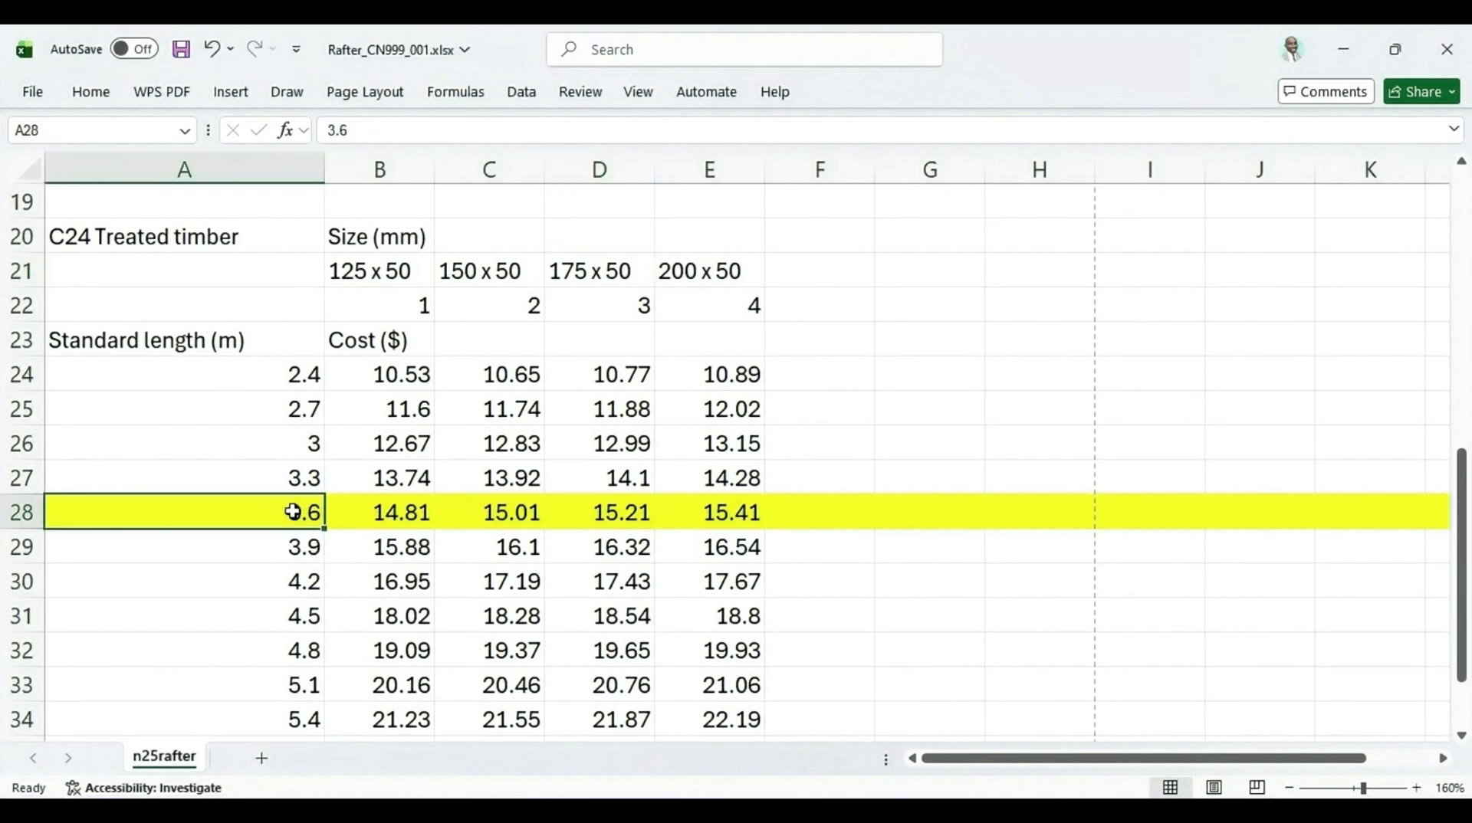
pyautogui.click(648, 277)
pyautogui.click(618, 514)
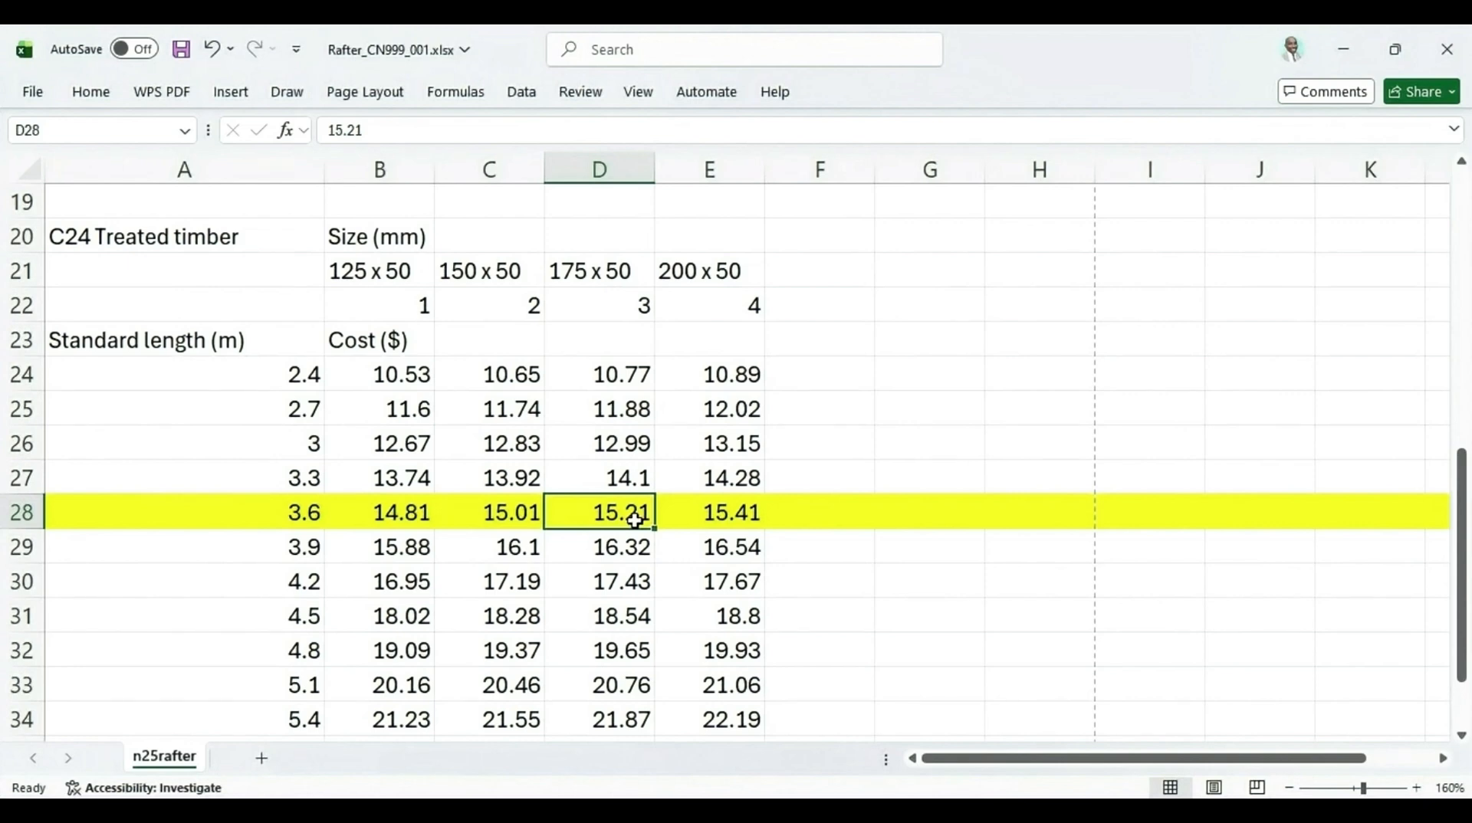
pyautogui.scroll(3, 635, 519)
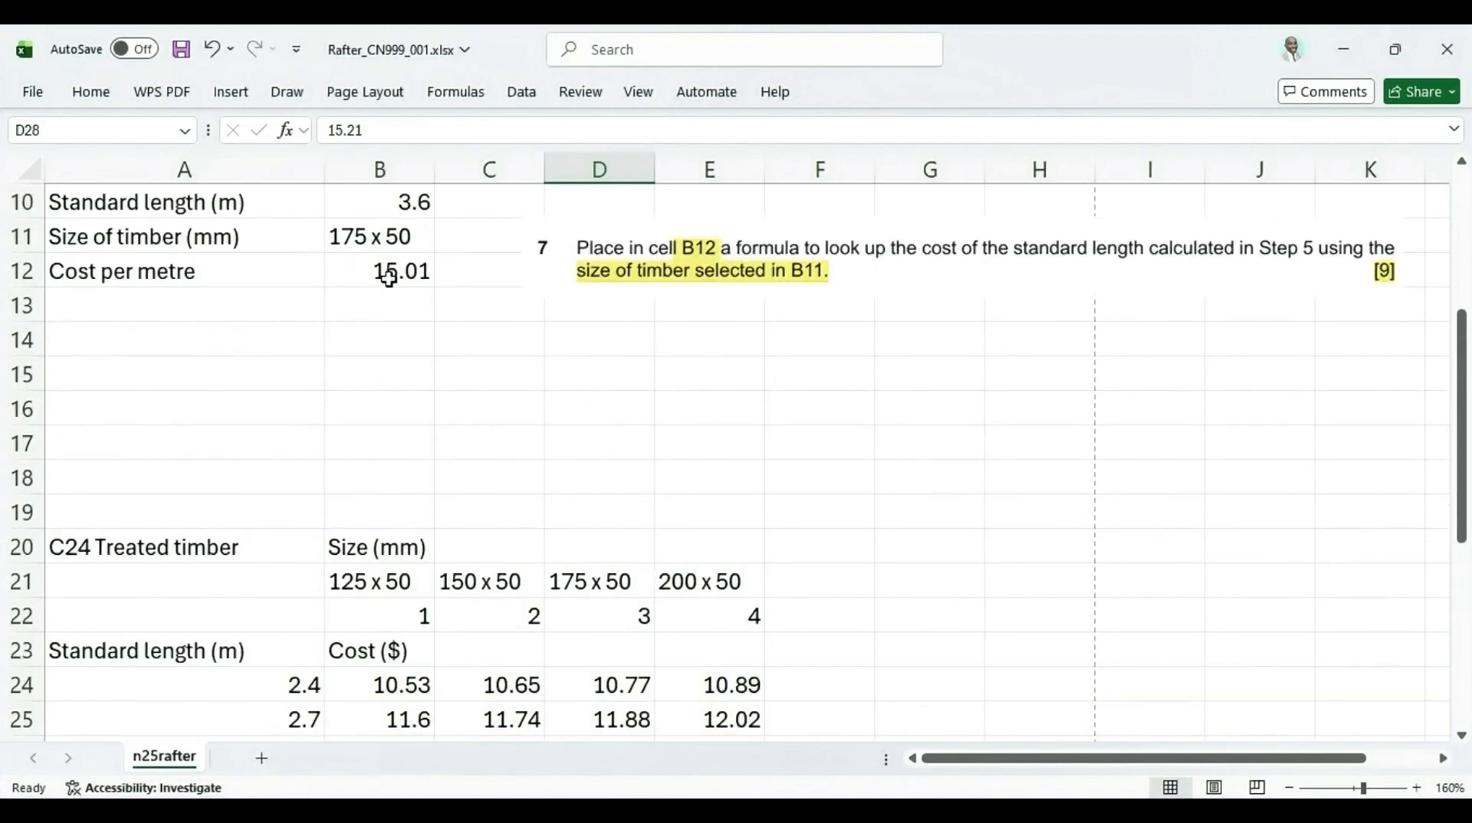
pyautogui.scroll(-3, 383, 280)
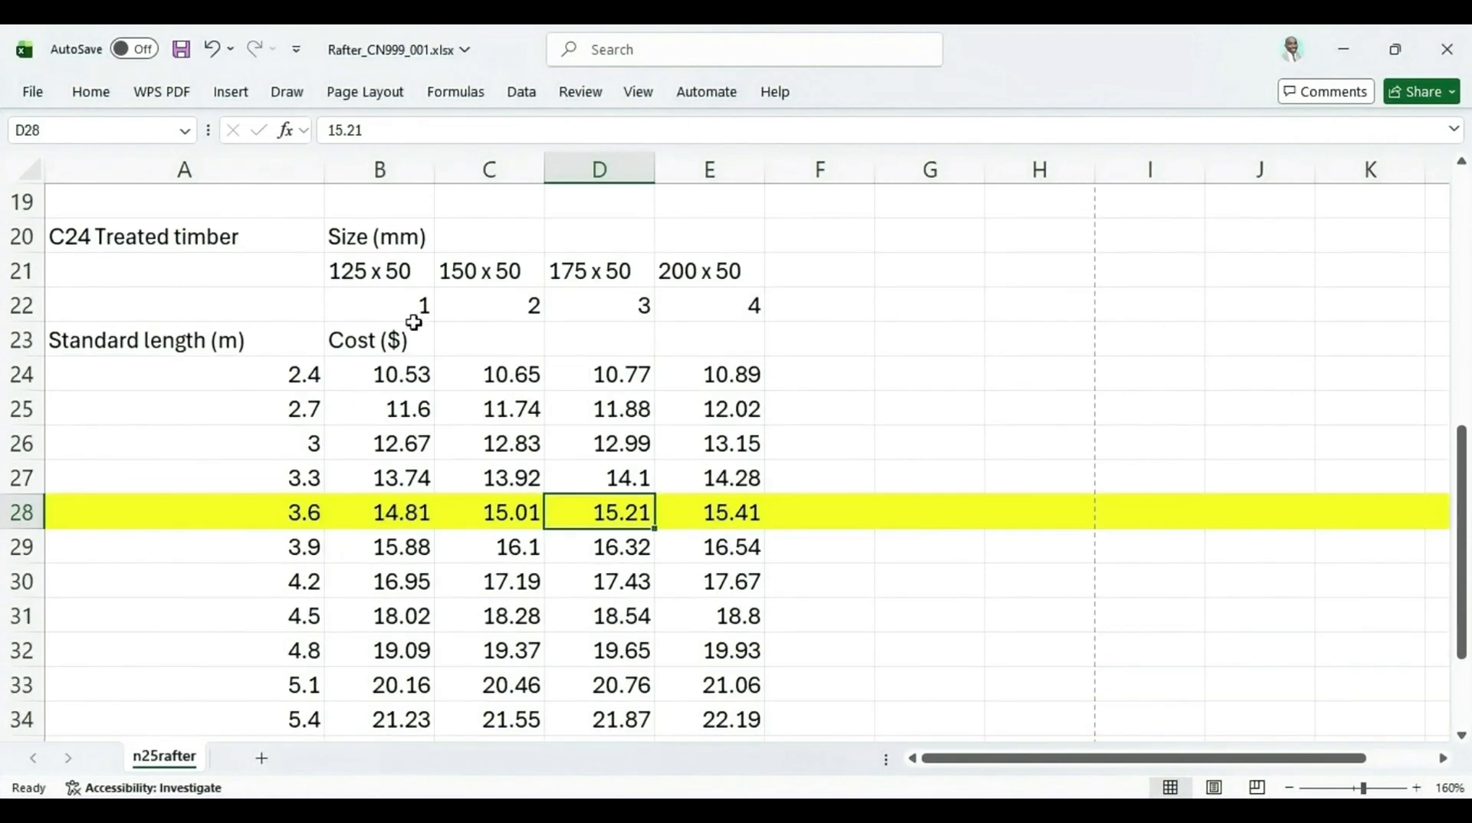
pyautogui.click(515, 510)
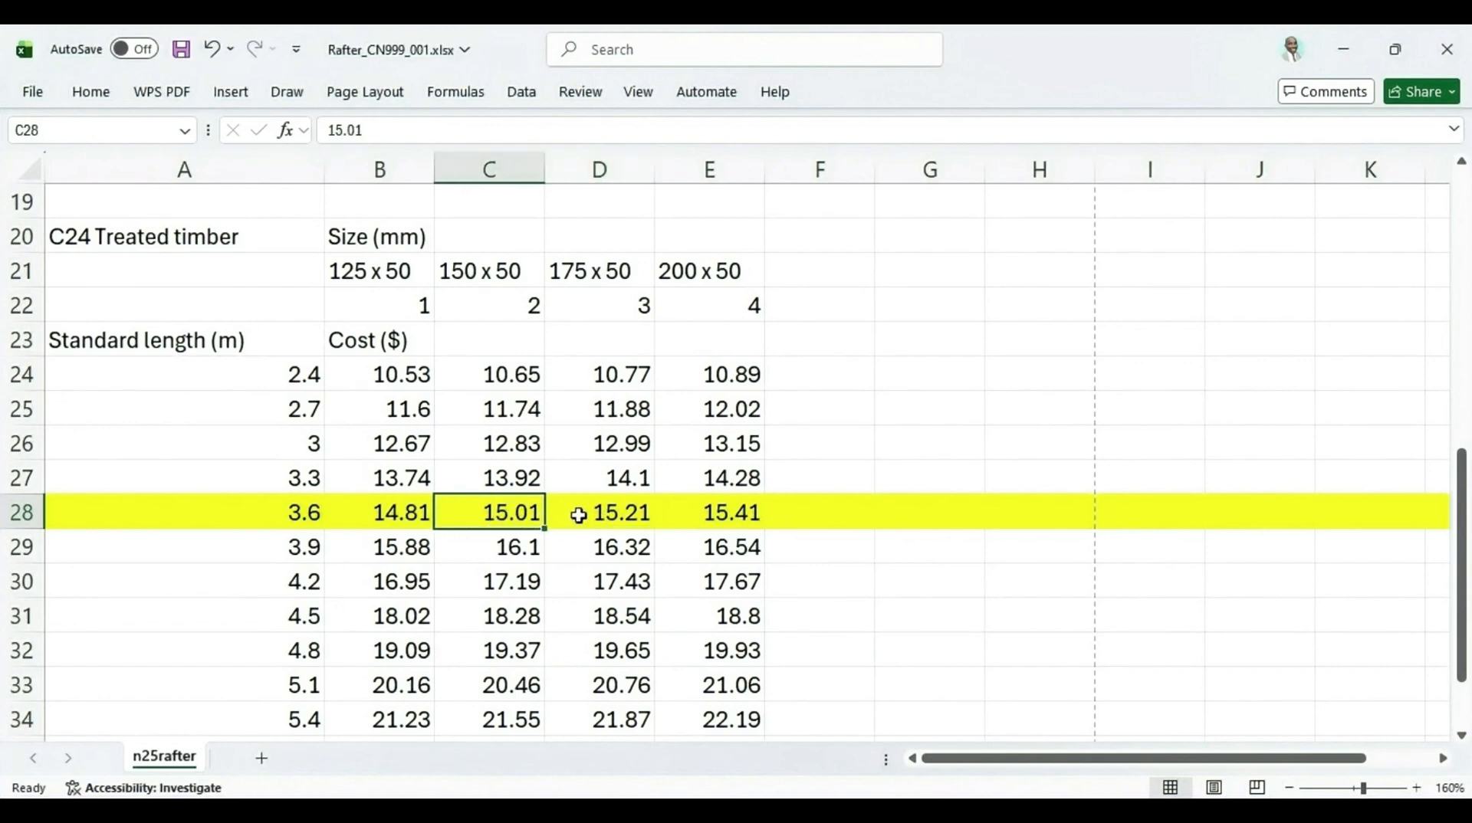
pyautogui.scroll(1, 608, 527)
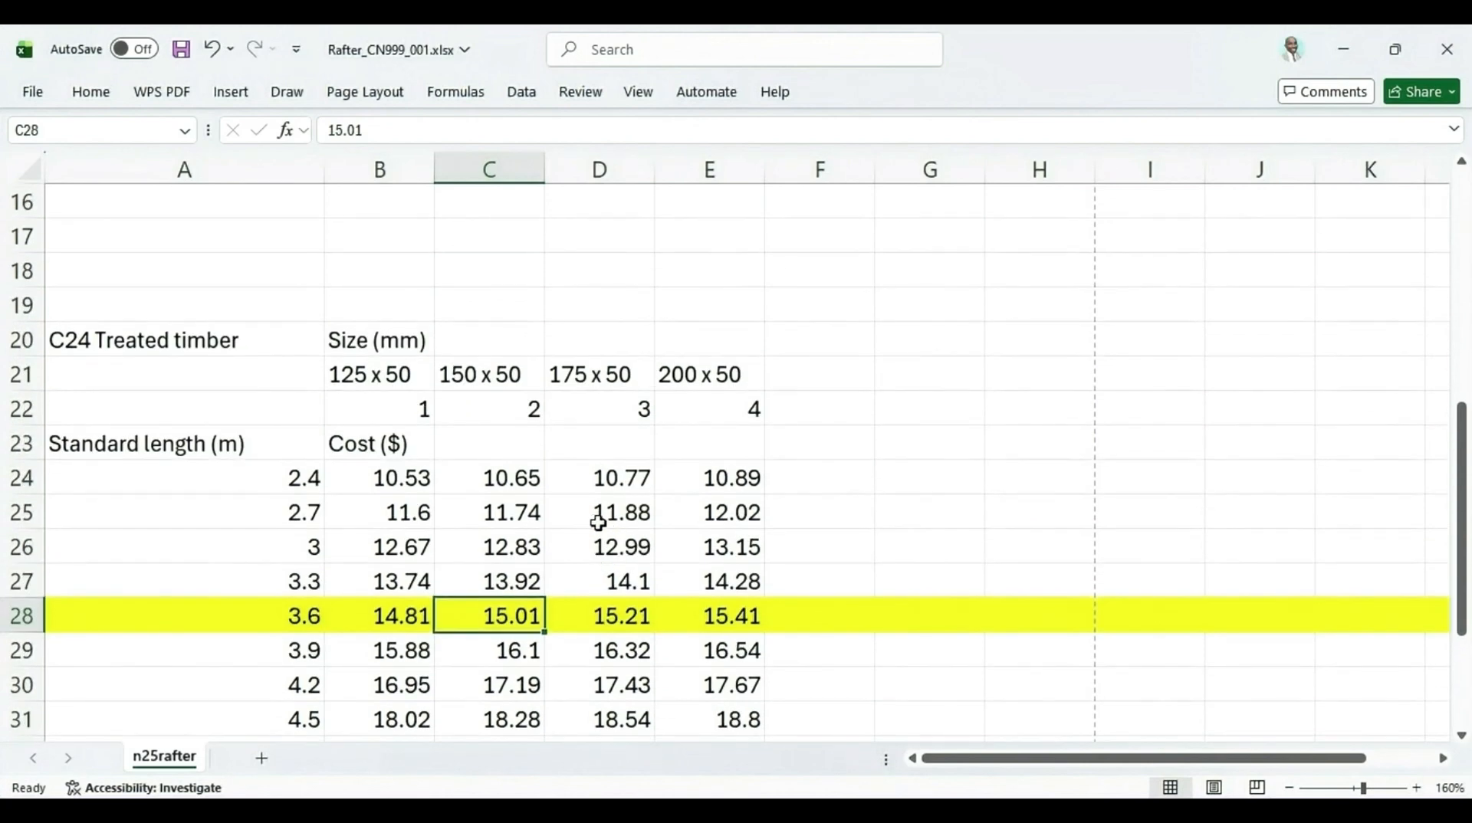
pyautogui.scroll(3, 522, 605)
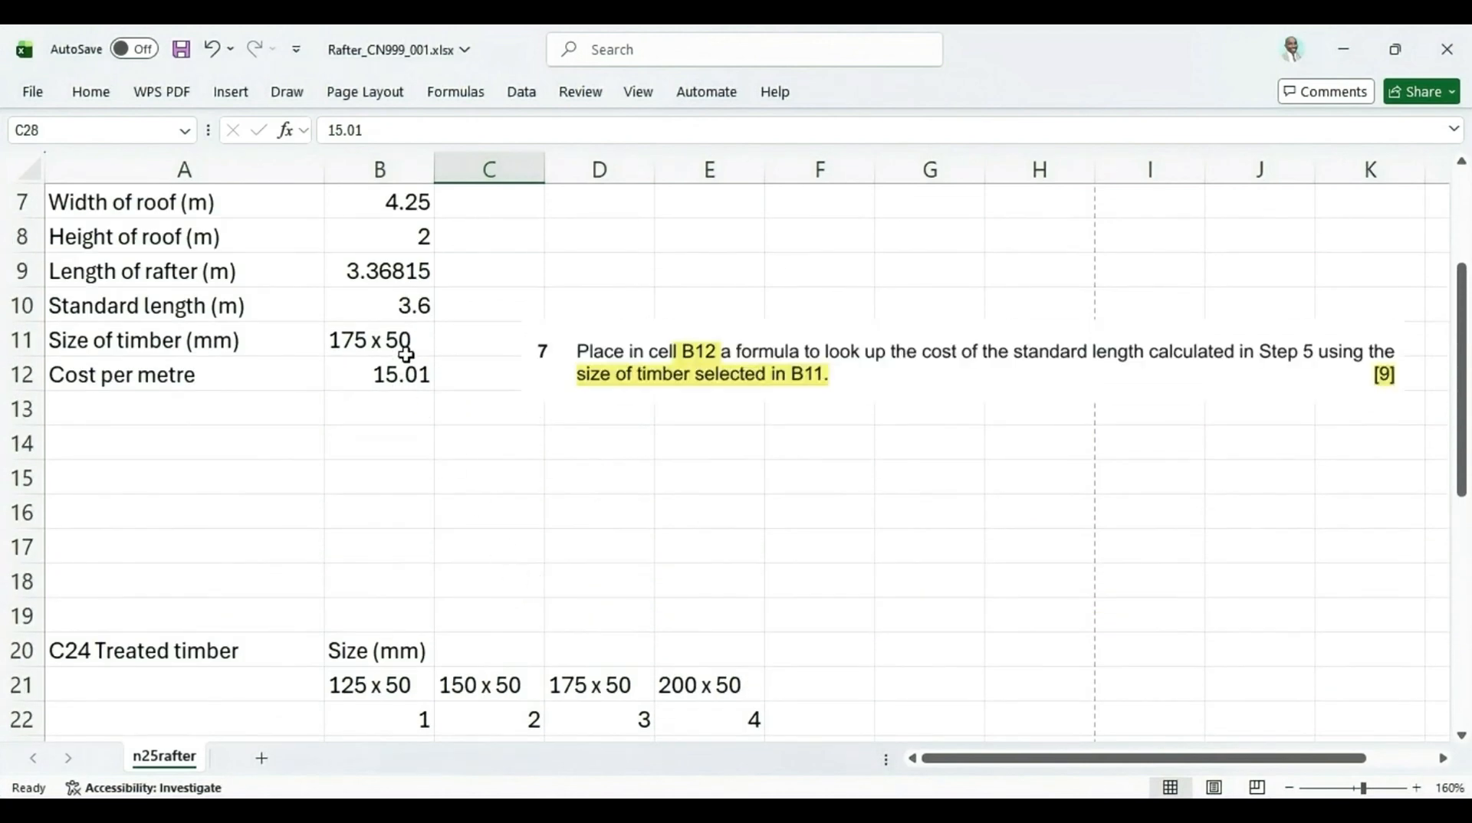
# Set B11 to 150 x 50 and compare B12 with the 150 x 50 cost in the 3.6 m row
pyautogui.click(412, 343)
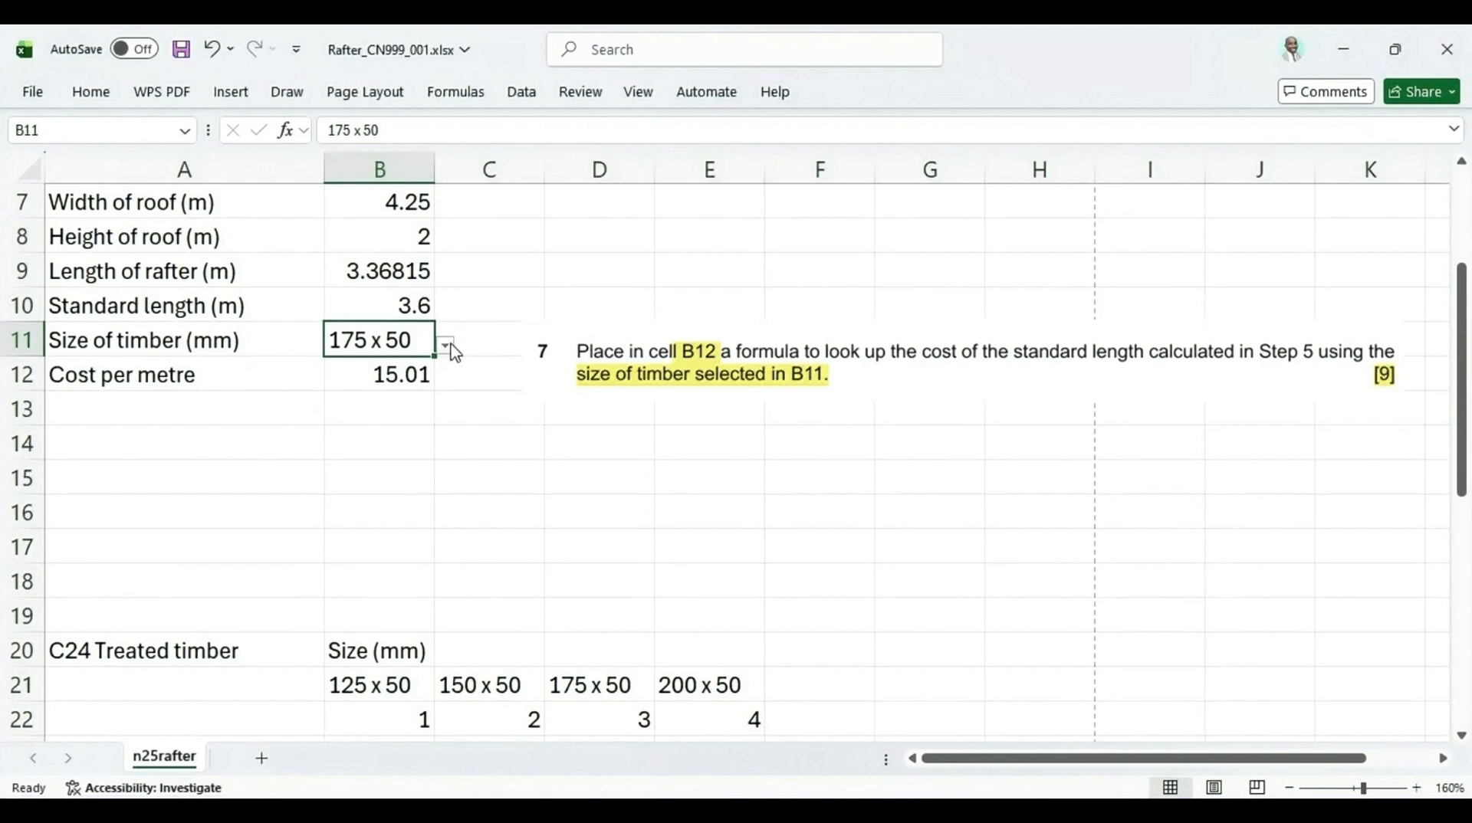
pyautogui.click(449, 347)
pyautogui.click(402, 385)
pyautogui.scroll(-3, 401, 385)
pyautogui.click(499, 377)
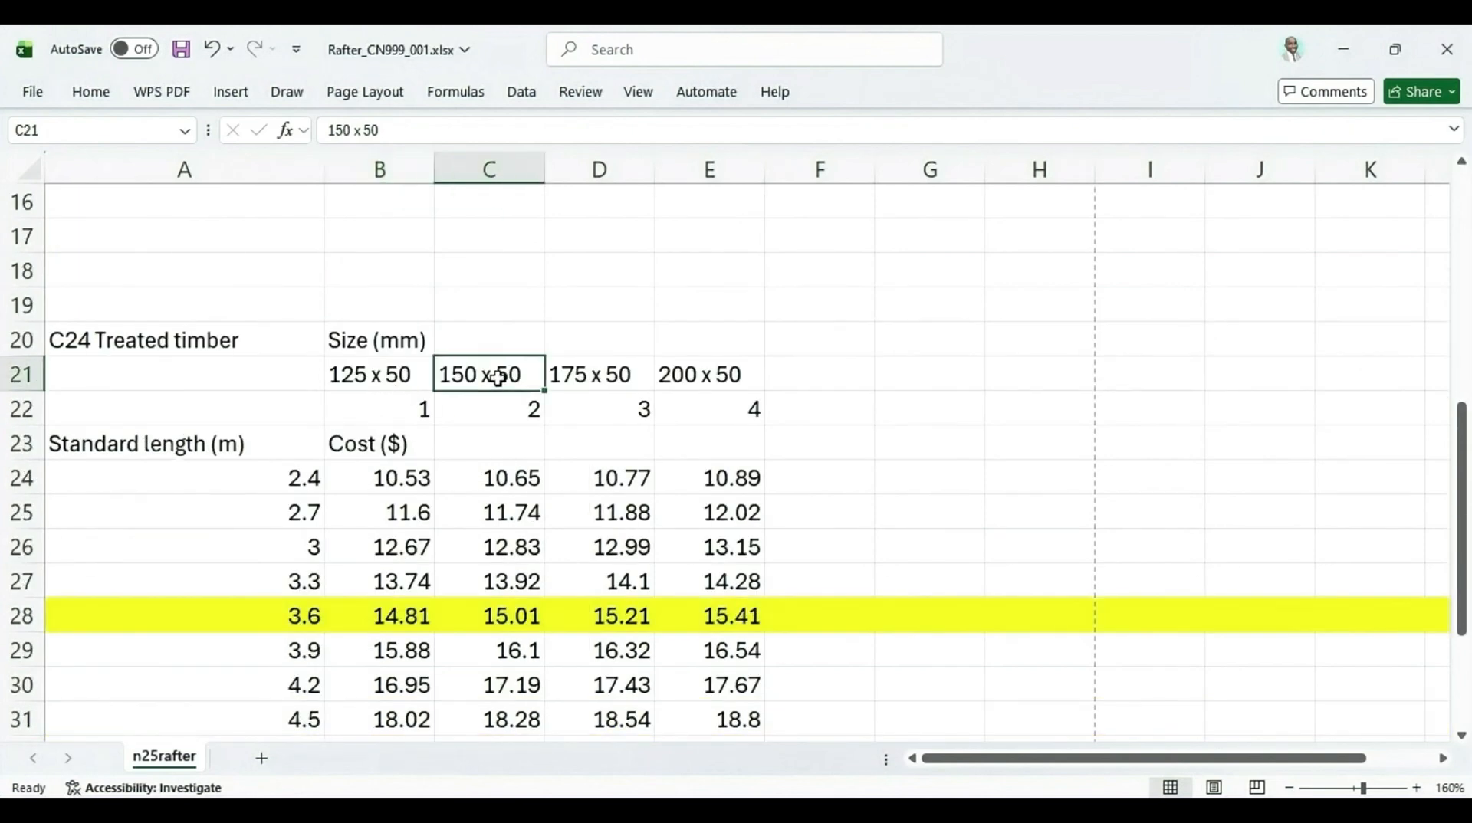
pyautogui.click(514, 623)
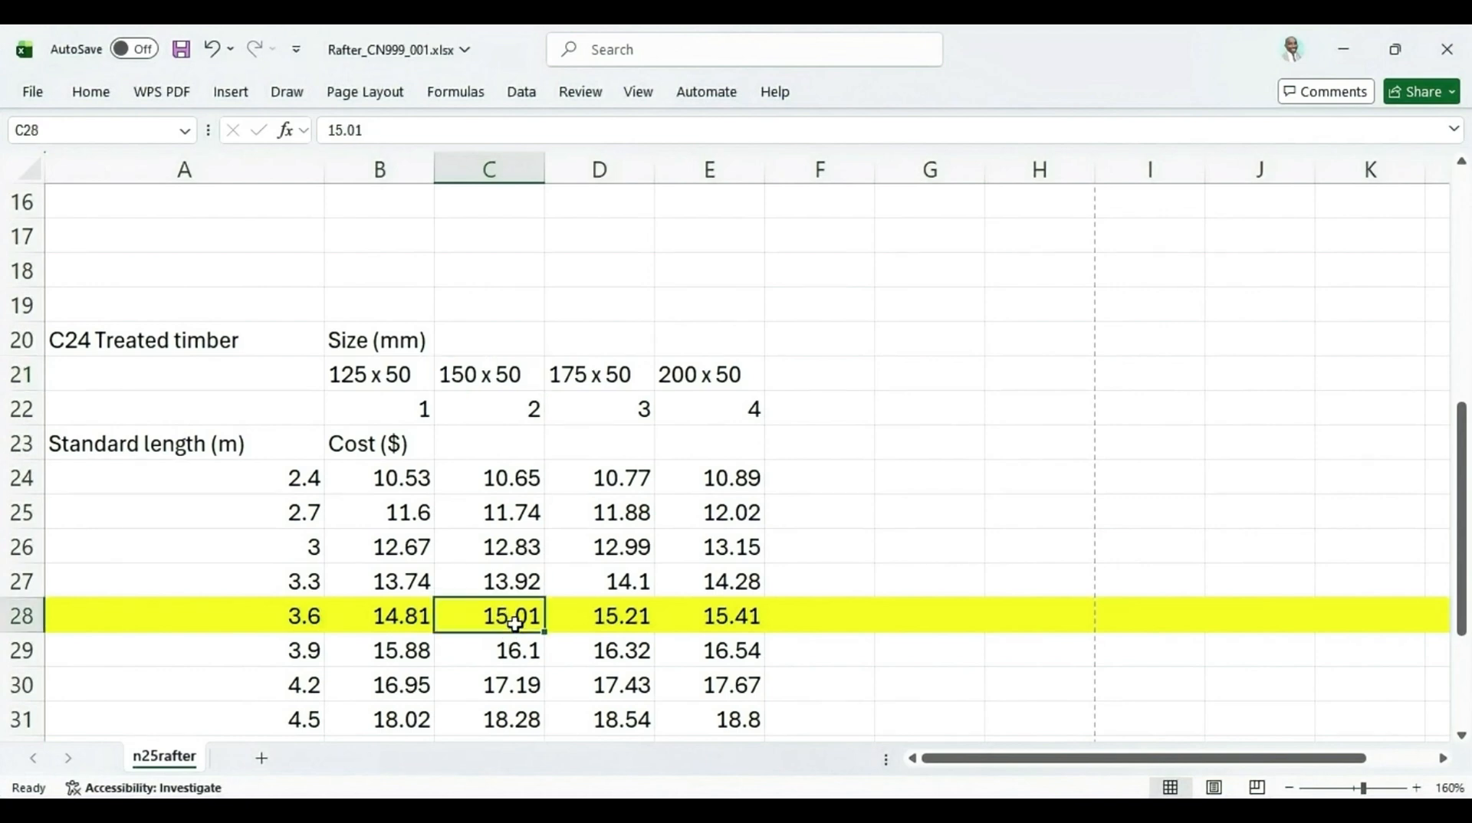
pyautogui.scroll(3, 514, 623)
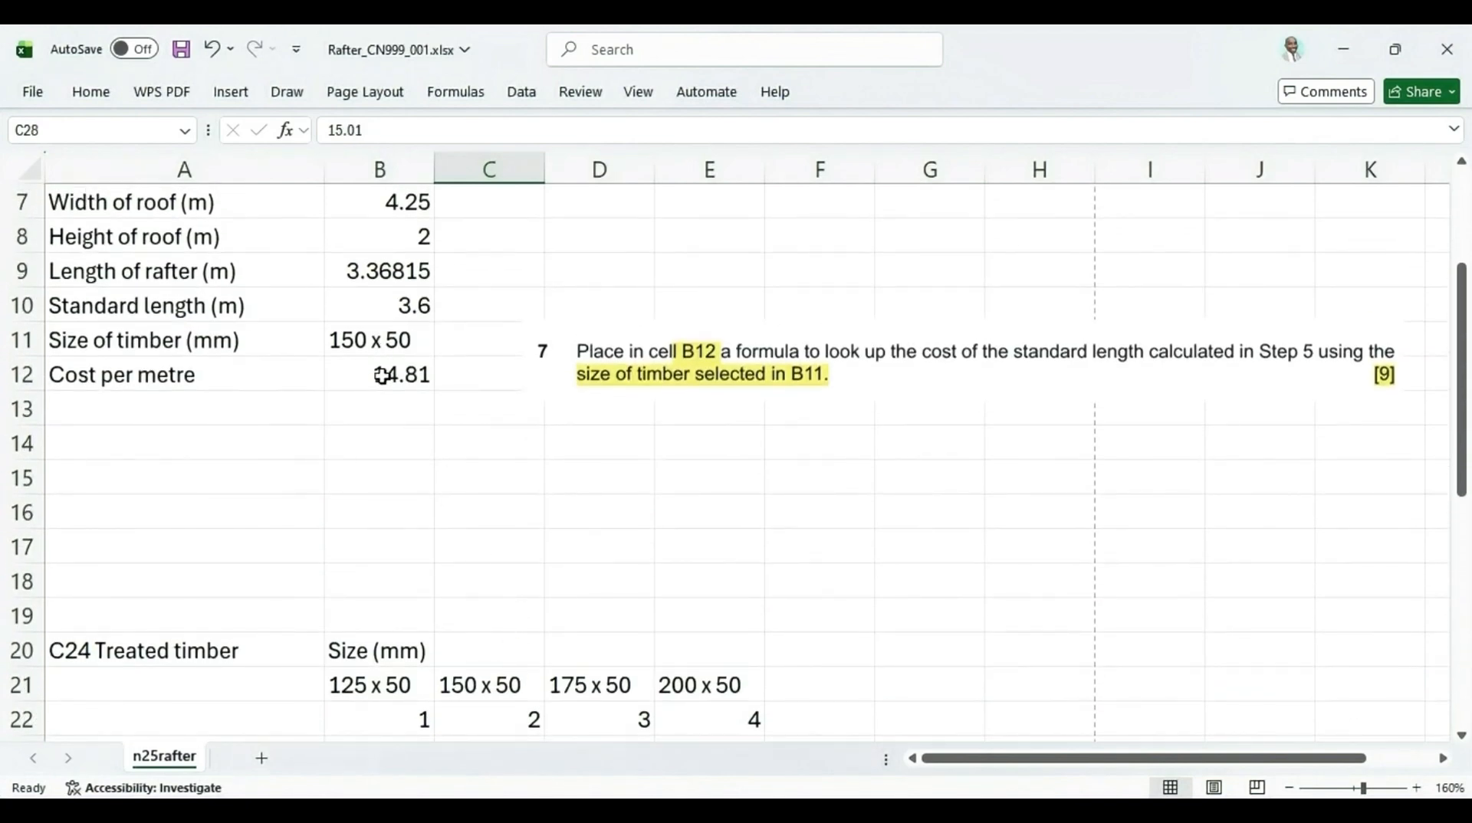
pyautogui.click(381, 376)
pyautogui.scroll(-4, 430, 410)
pyautogui.click(492, 512)
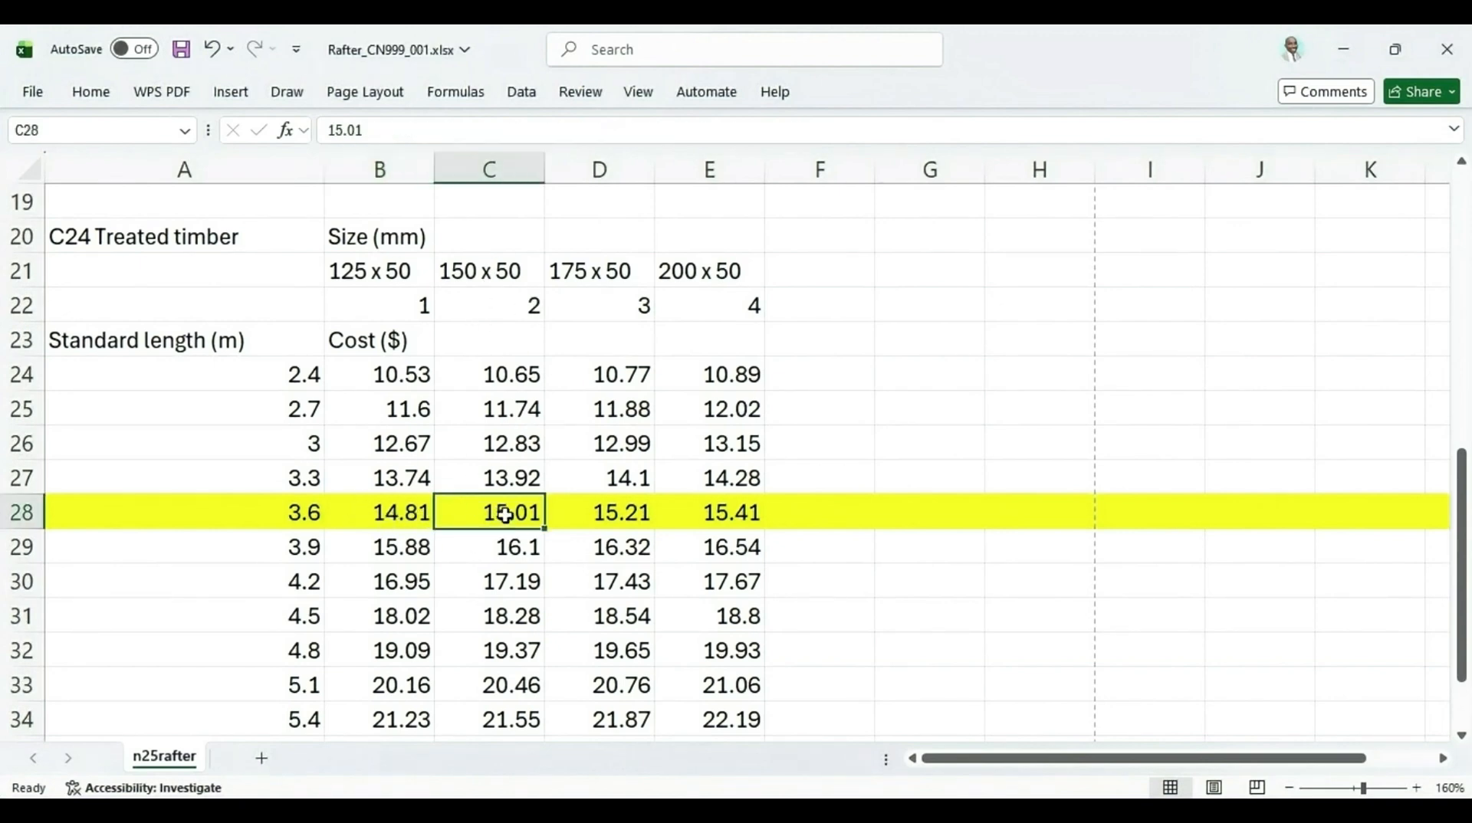
pyautogui.scroll(5, 502, 515)
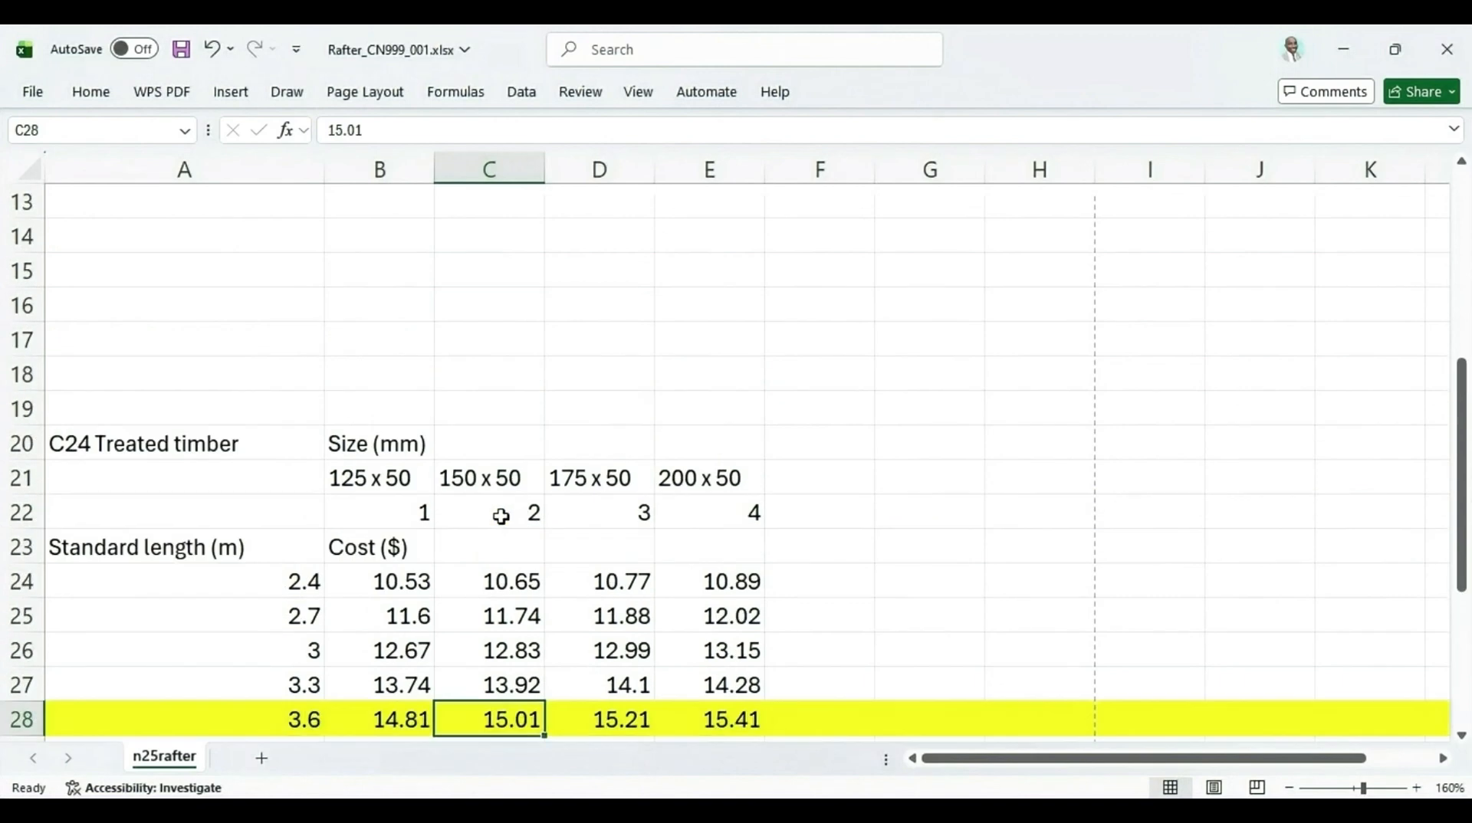
pyautogui.click(421, 479)
pyautogui.doubleClick(421, 479)
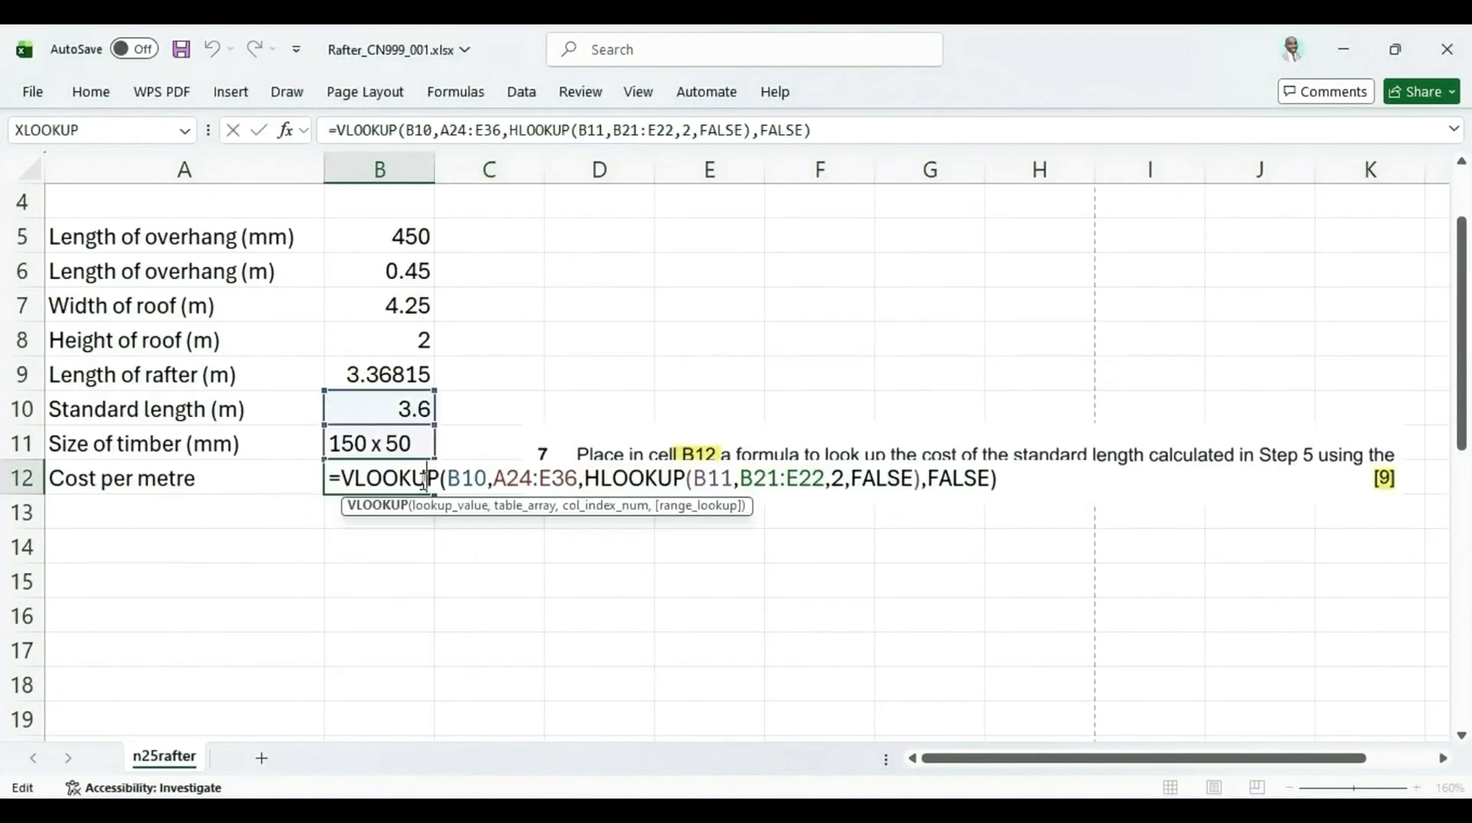
pyautogui.click(920, 479)
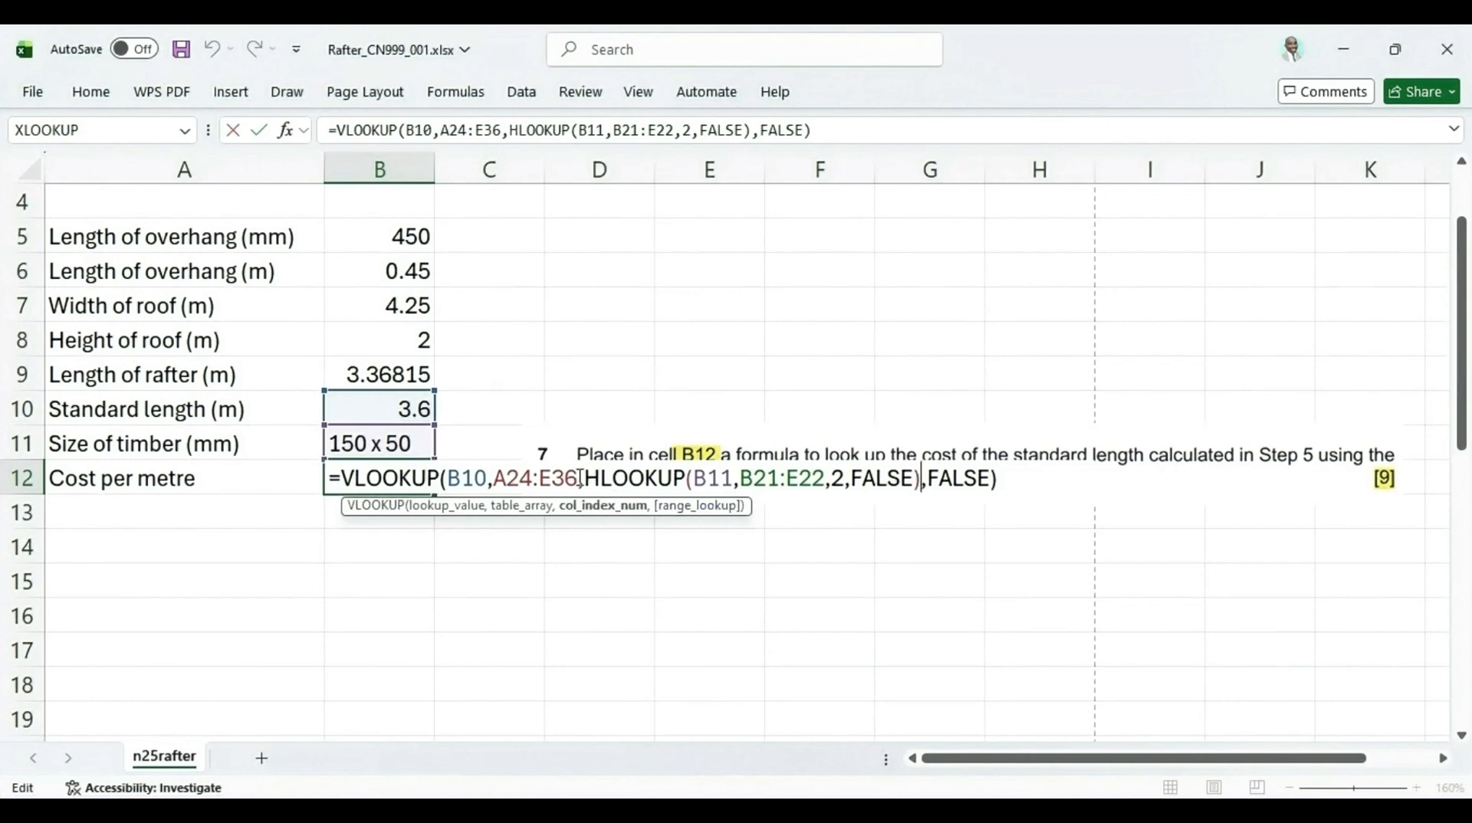
pyautogui.moveTo(584, 479); pyautogui.dragTo(913, 483)
pyautogui.click(663, 379)
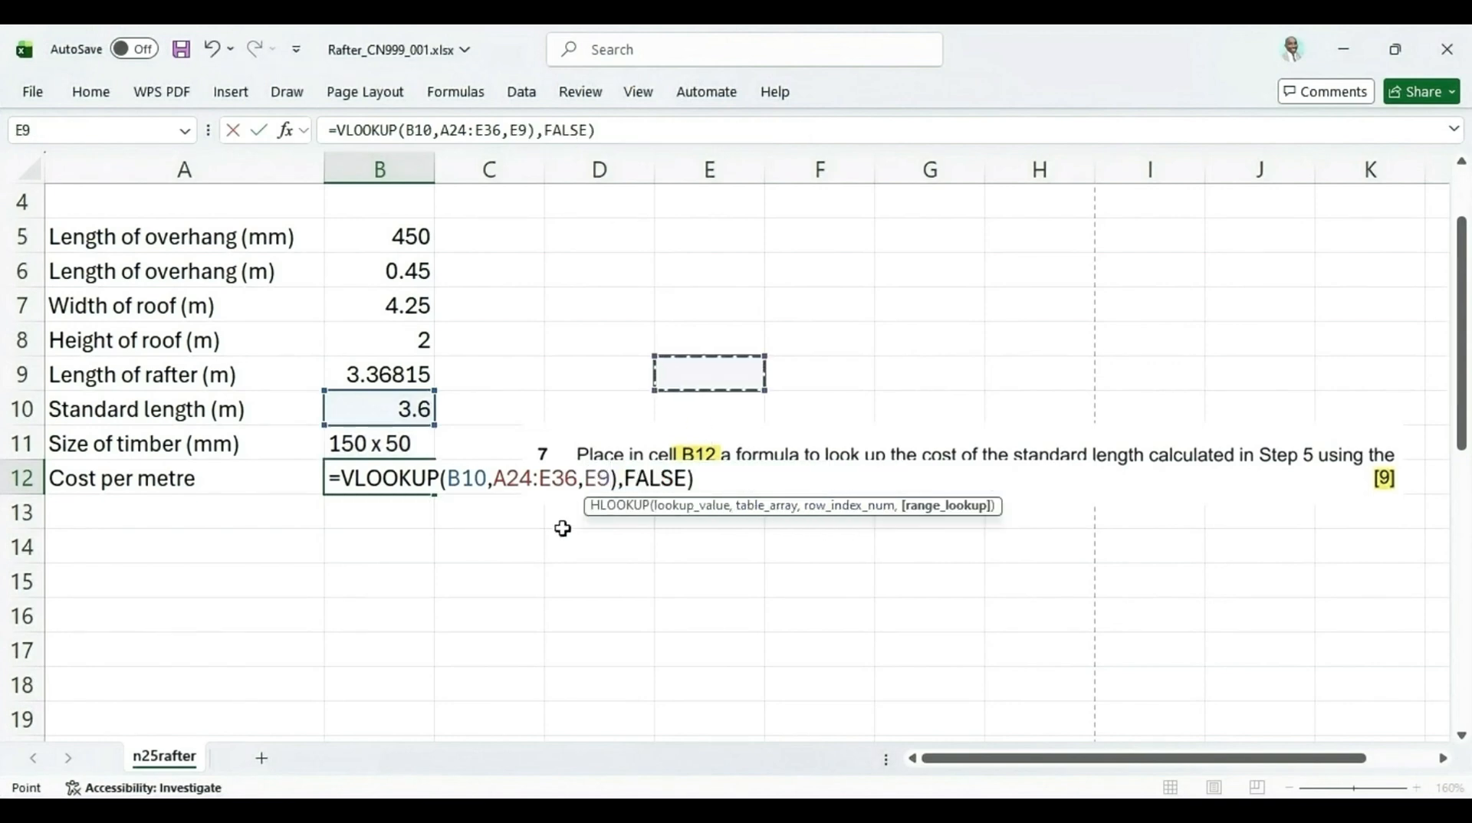
pyautogui.press('Escape')
# Add +1 back after the HLOOKUP in B12's formula and re-enter the formula
pyautogui.scroll(-3, 657, 685)
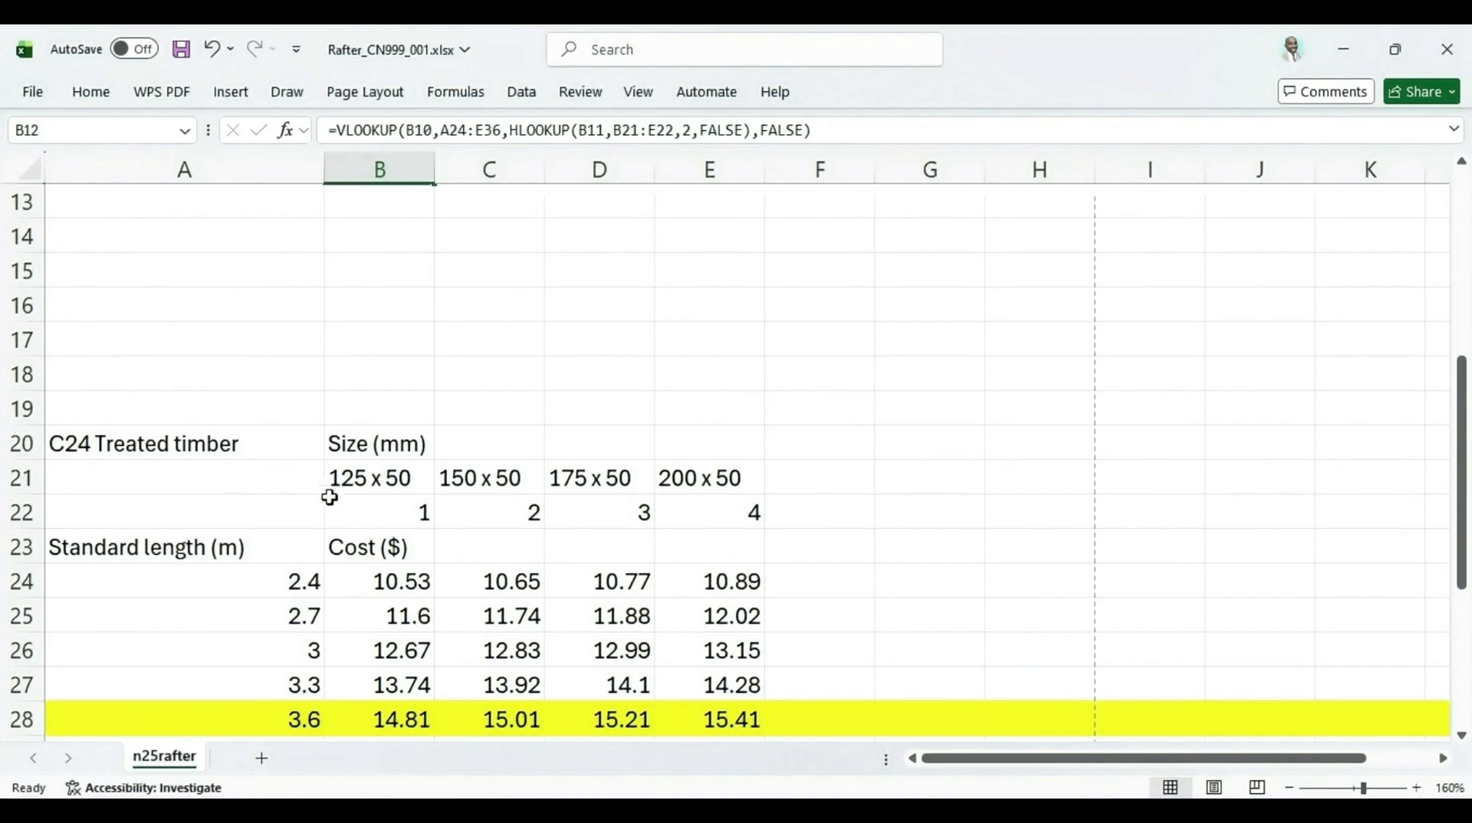
pyautogui.moveTo(353, 477); pyautogui.dragTo(739, 509)
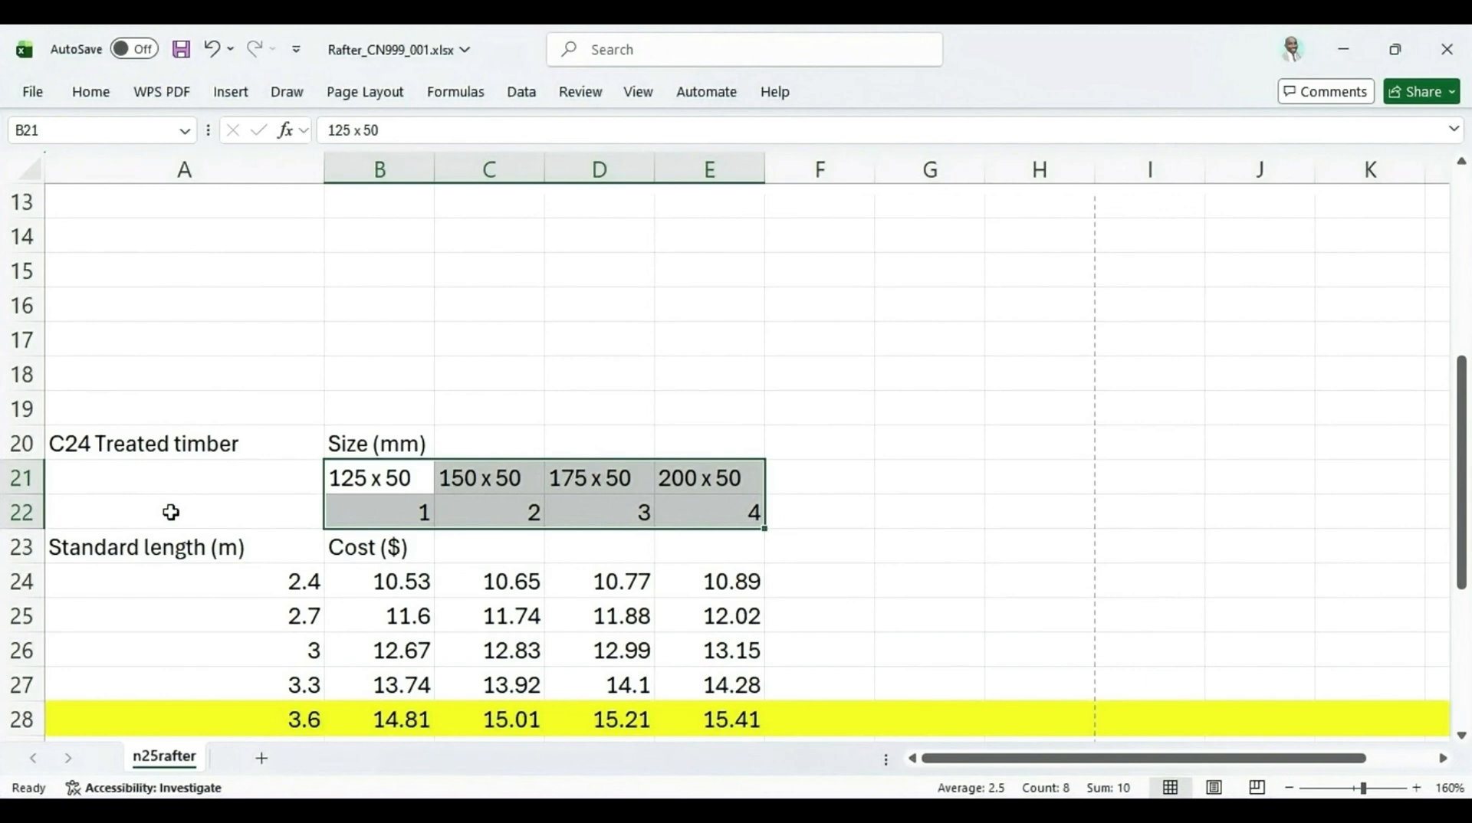
pyautogui.scroll(-1, 170, 512)
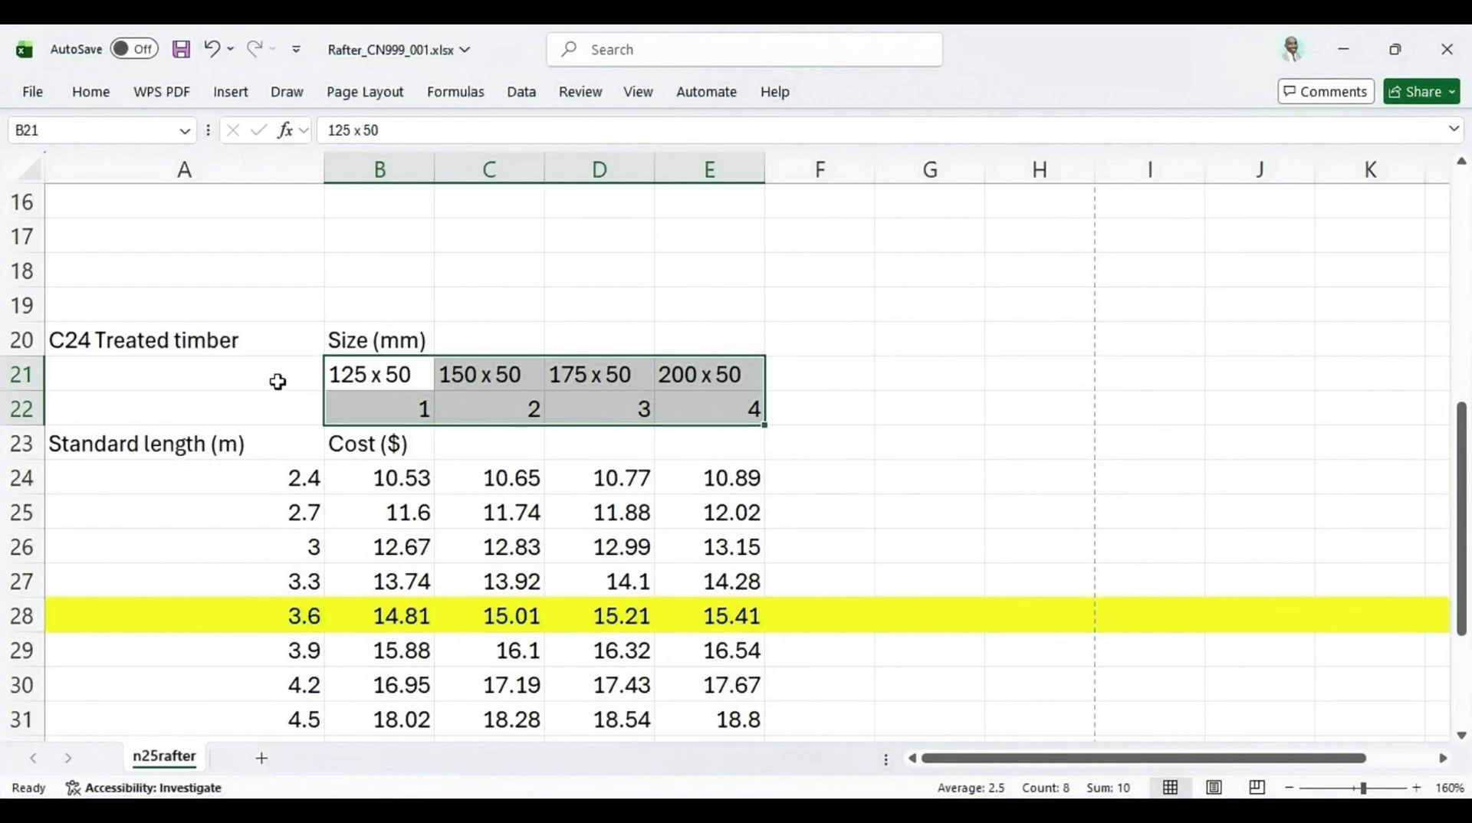
pyautogui.scroll(3, 305, 405)
pyautogui.click(404, 381)
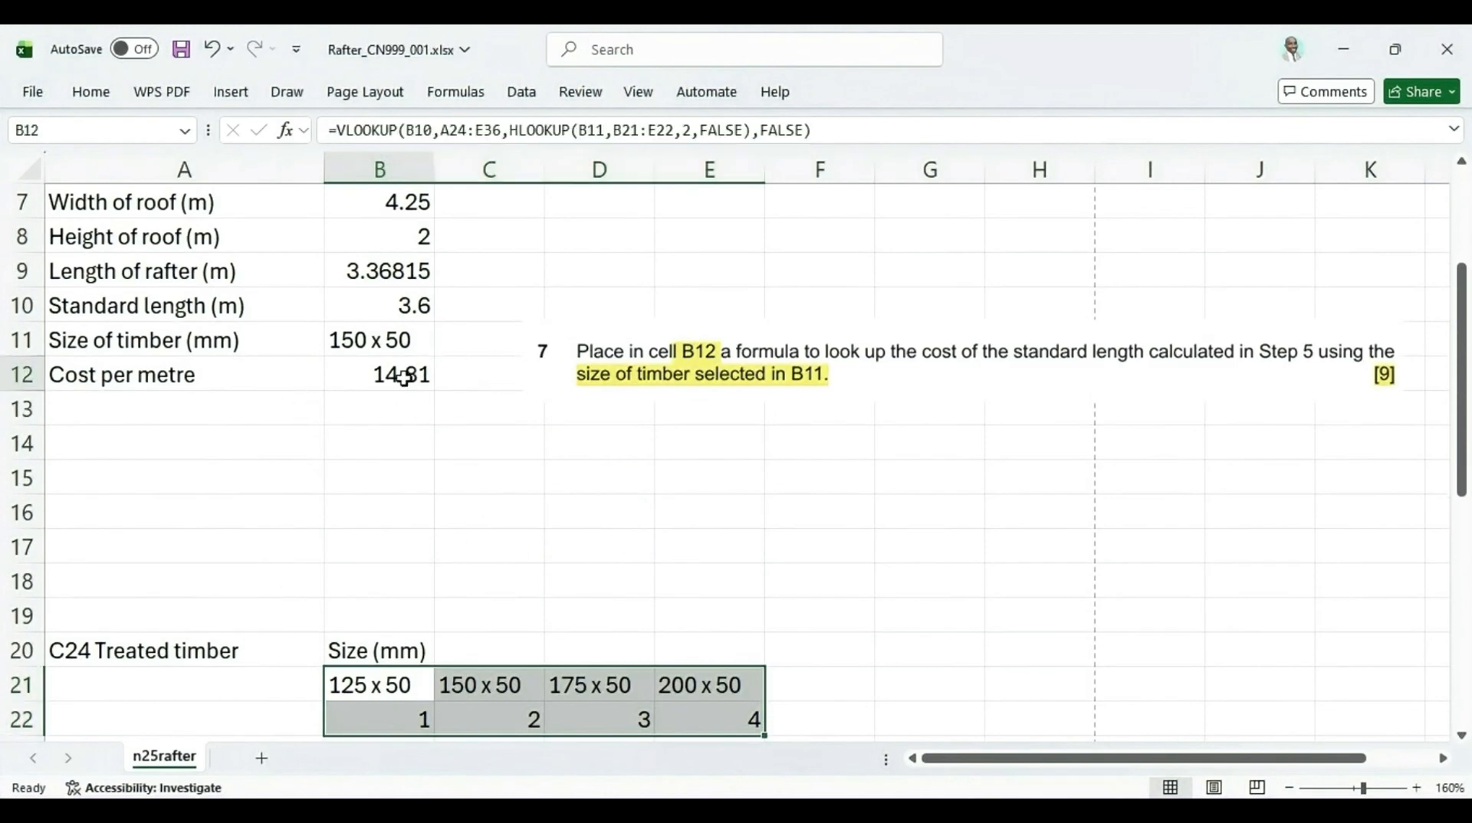
pyautogui.doubleClick(399, 375)
pyautogui.click(919, 375)
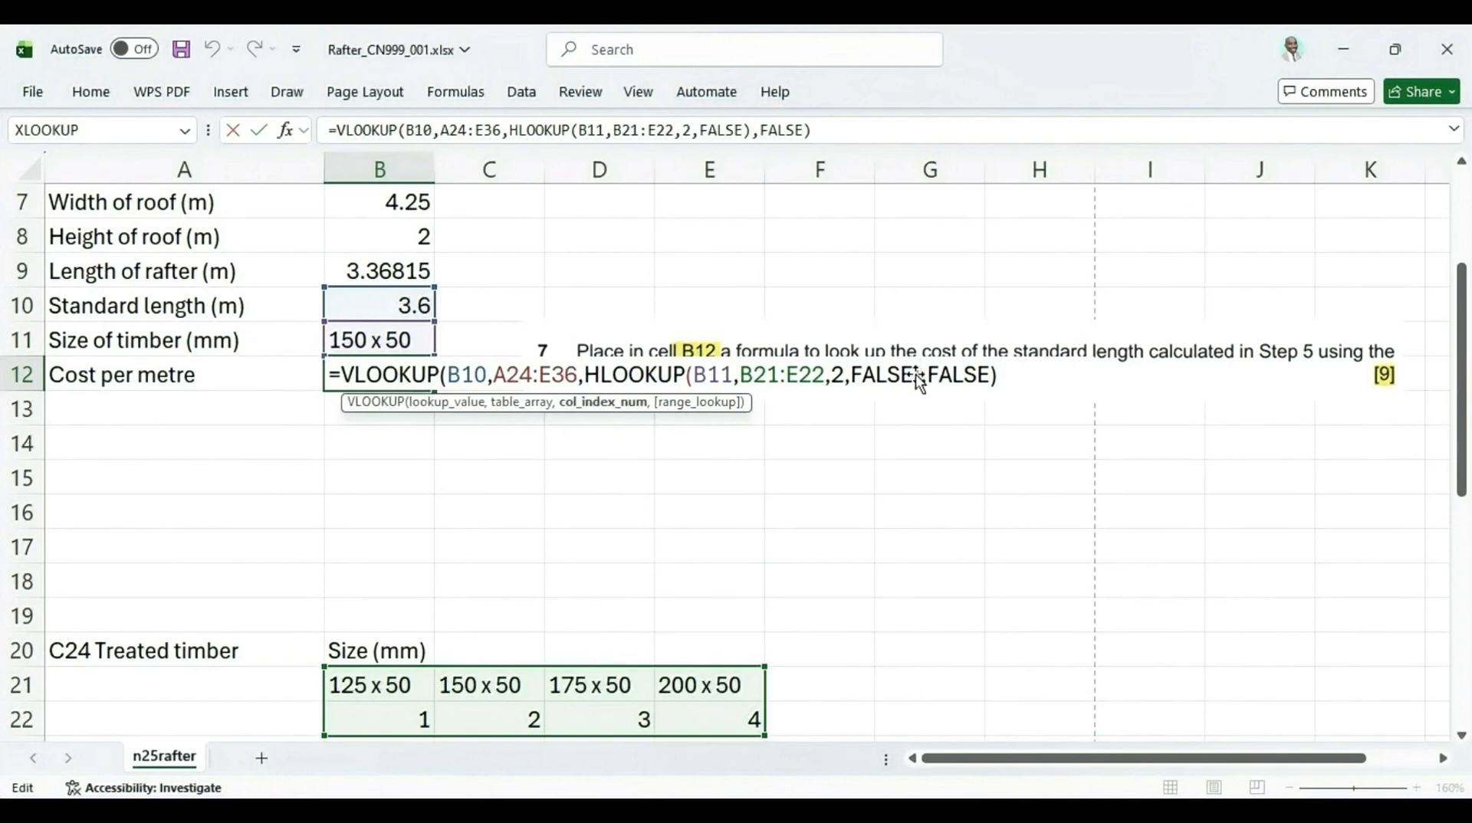
pyautogui.write('+1')
pyautogui.press('Return')
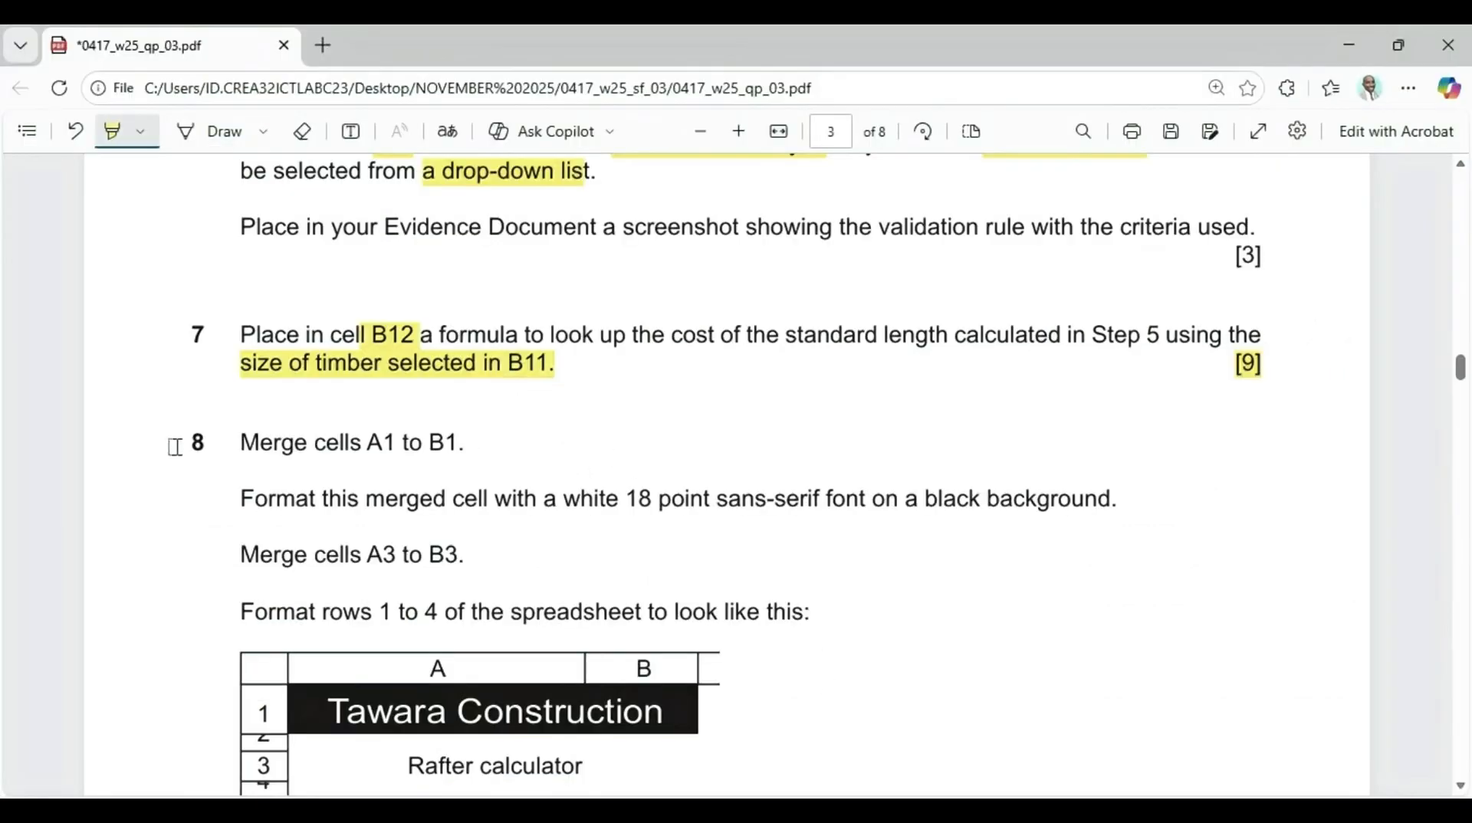
# Highlight the step 8 number in the question paper and merge and centre cells A1 to B1 in the spreadsheet
pyautogui.moveTo(175, 445); pyautogui.dragTo(210, 446)
pyautogui.moveTo(905, 805)
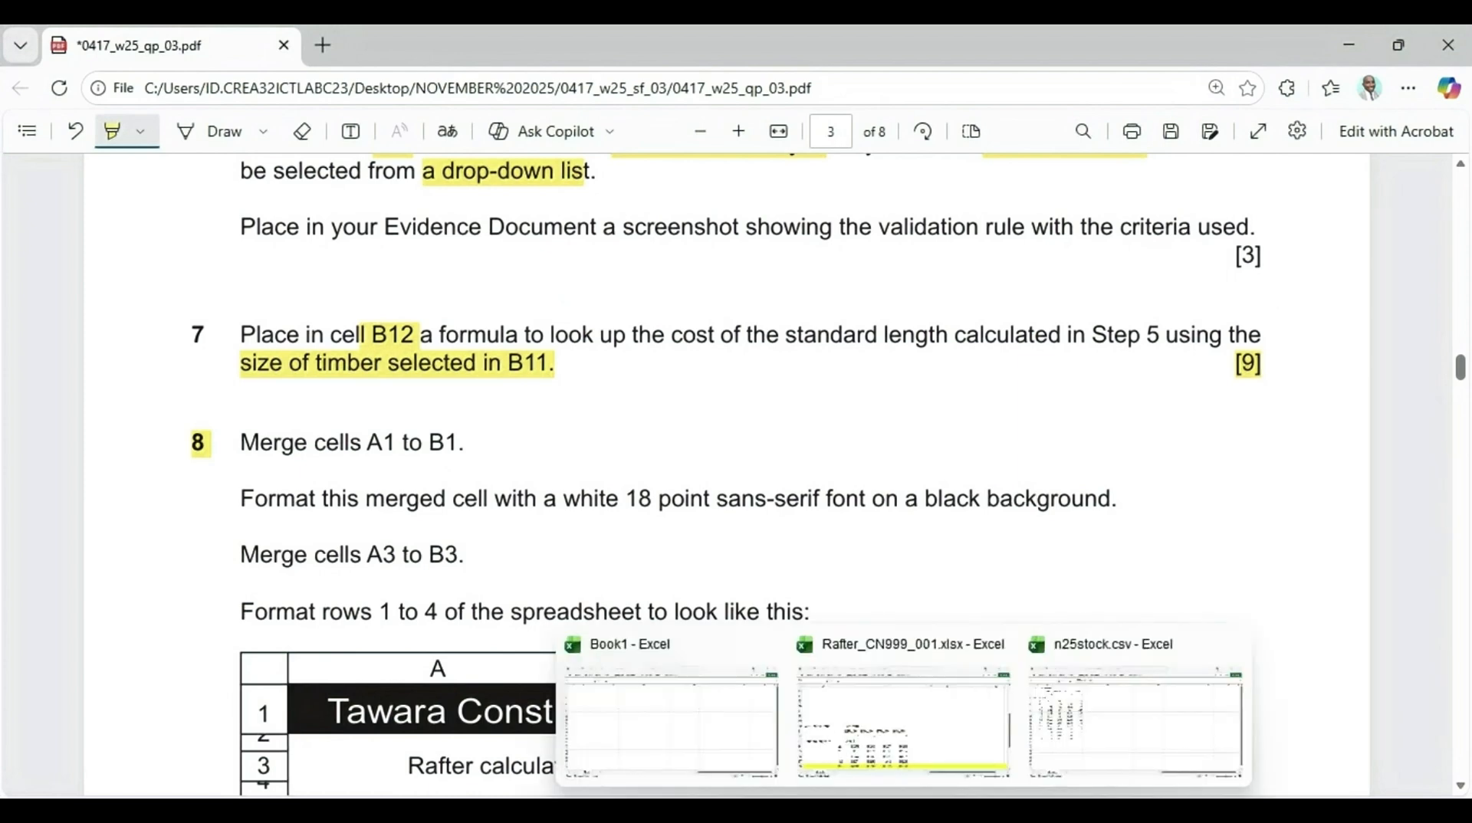
pyautogui.click(916, 724)
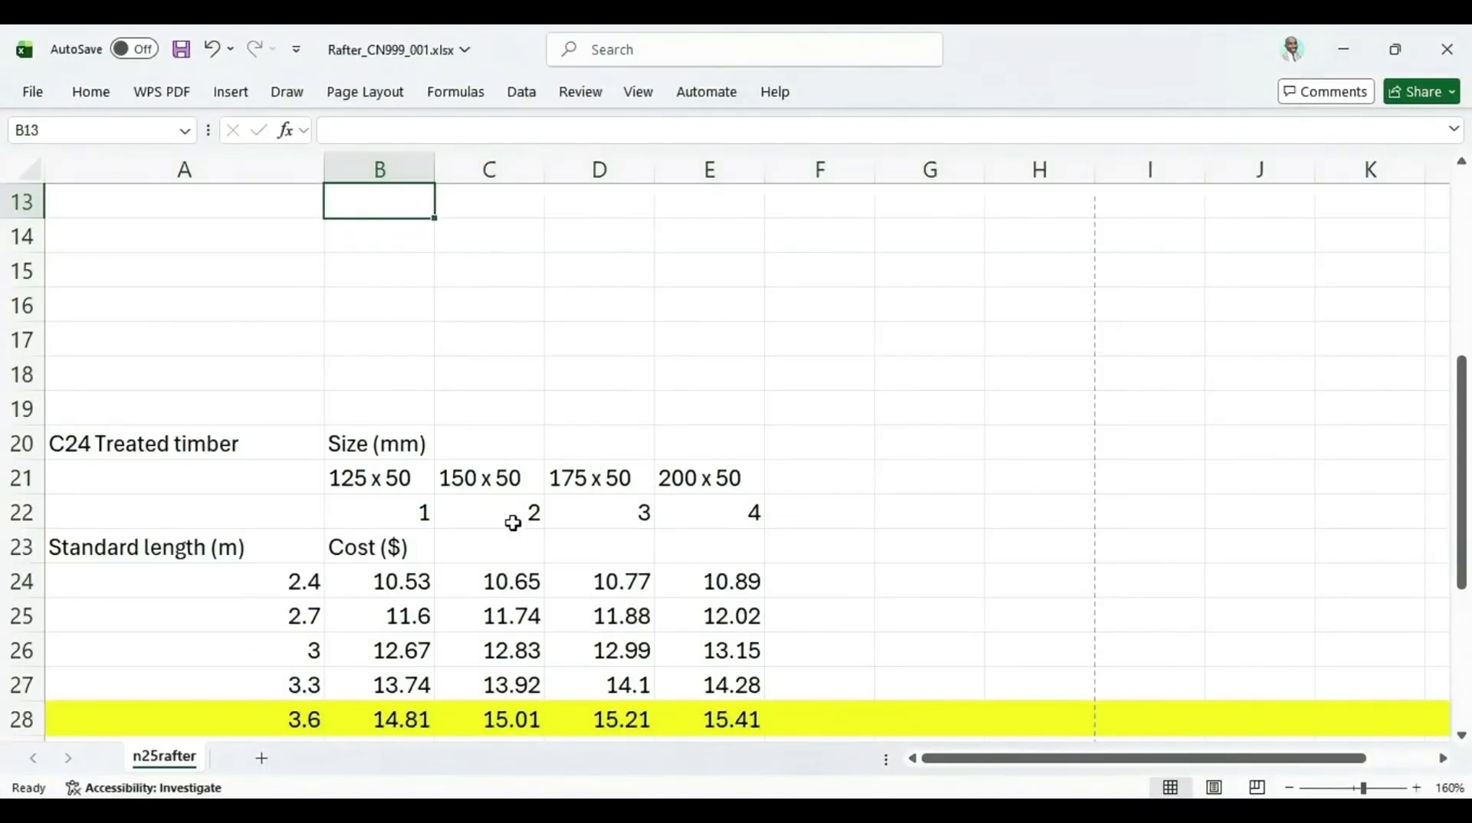
pyautogui.scroll(-2, 512, 520)
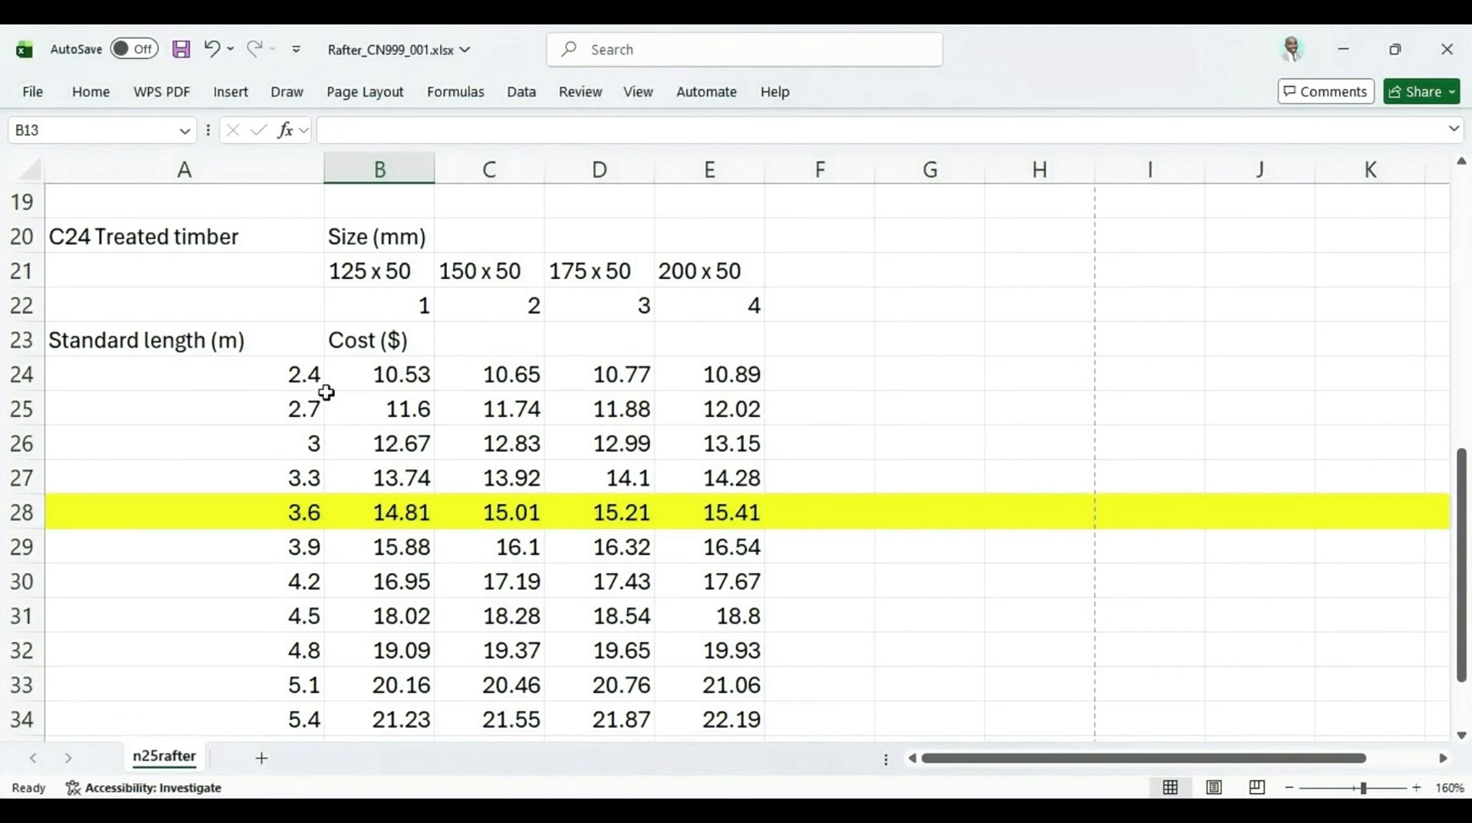
pyautogui.scroll(6, 325, 392)
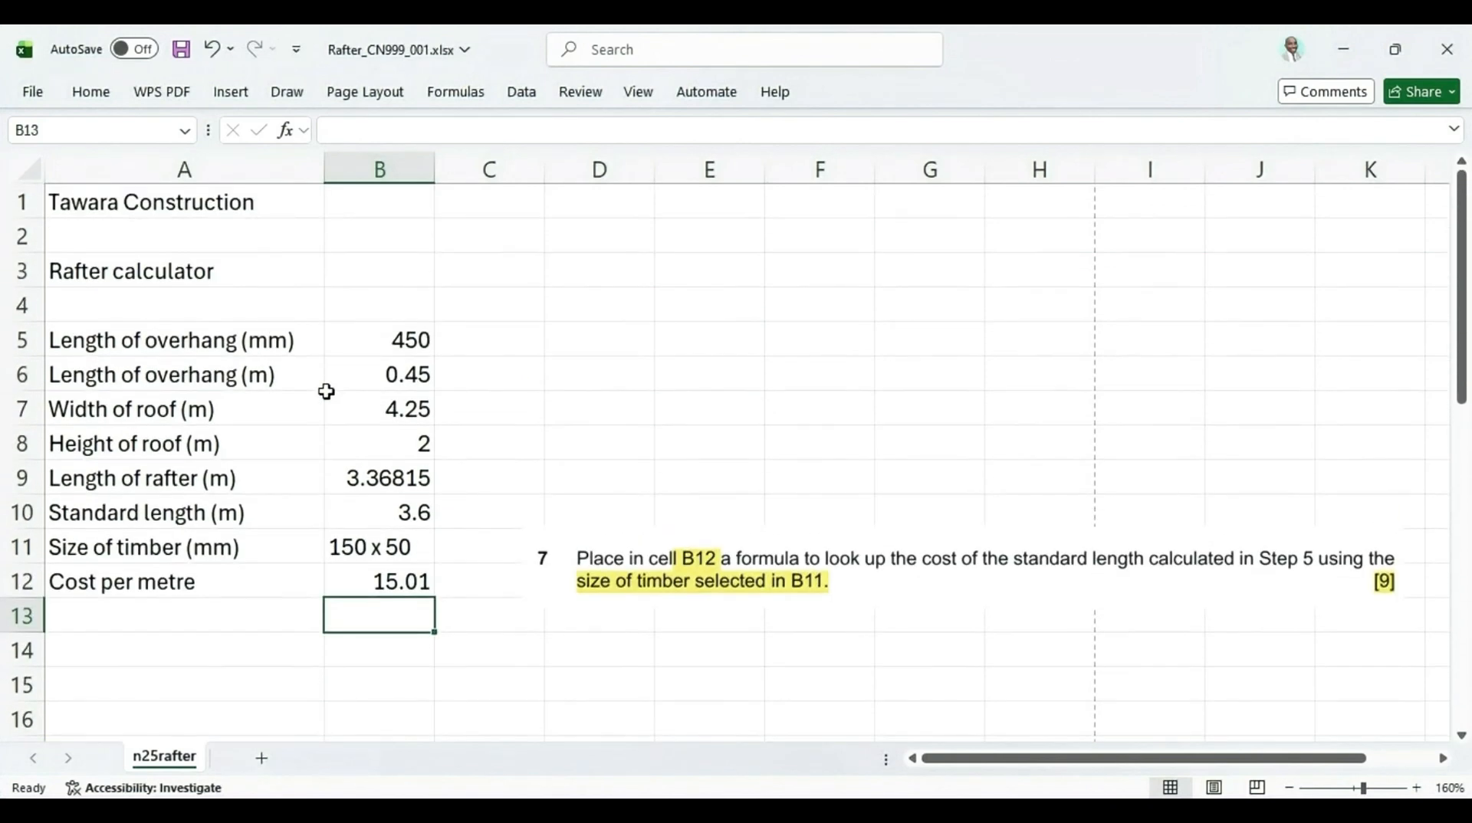
pyautogui.moveTo(69, 204); pyautogui.dragTo(391, 205)
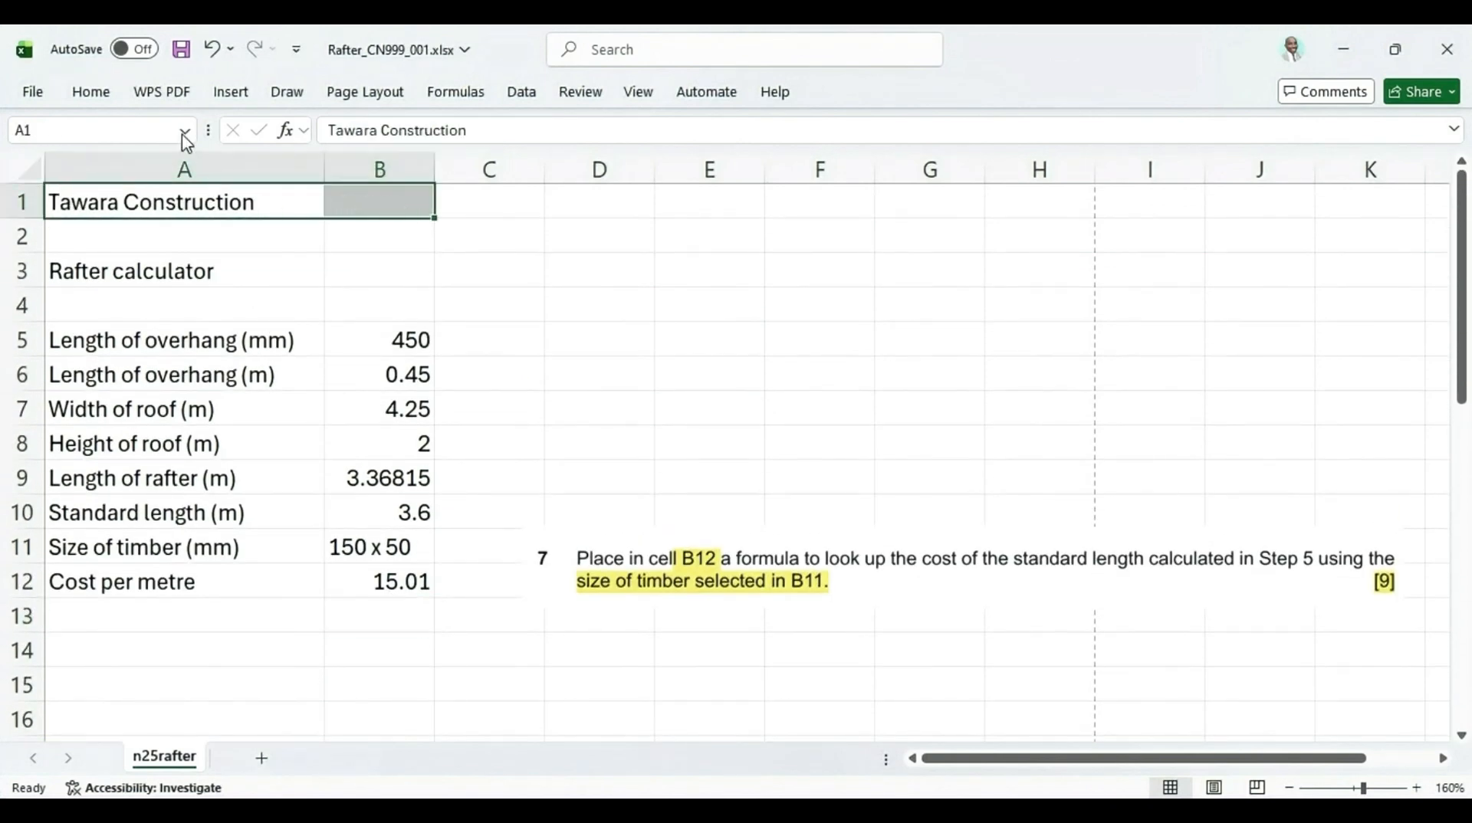
pyautogui.doubleClick(91, 92)
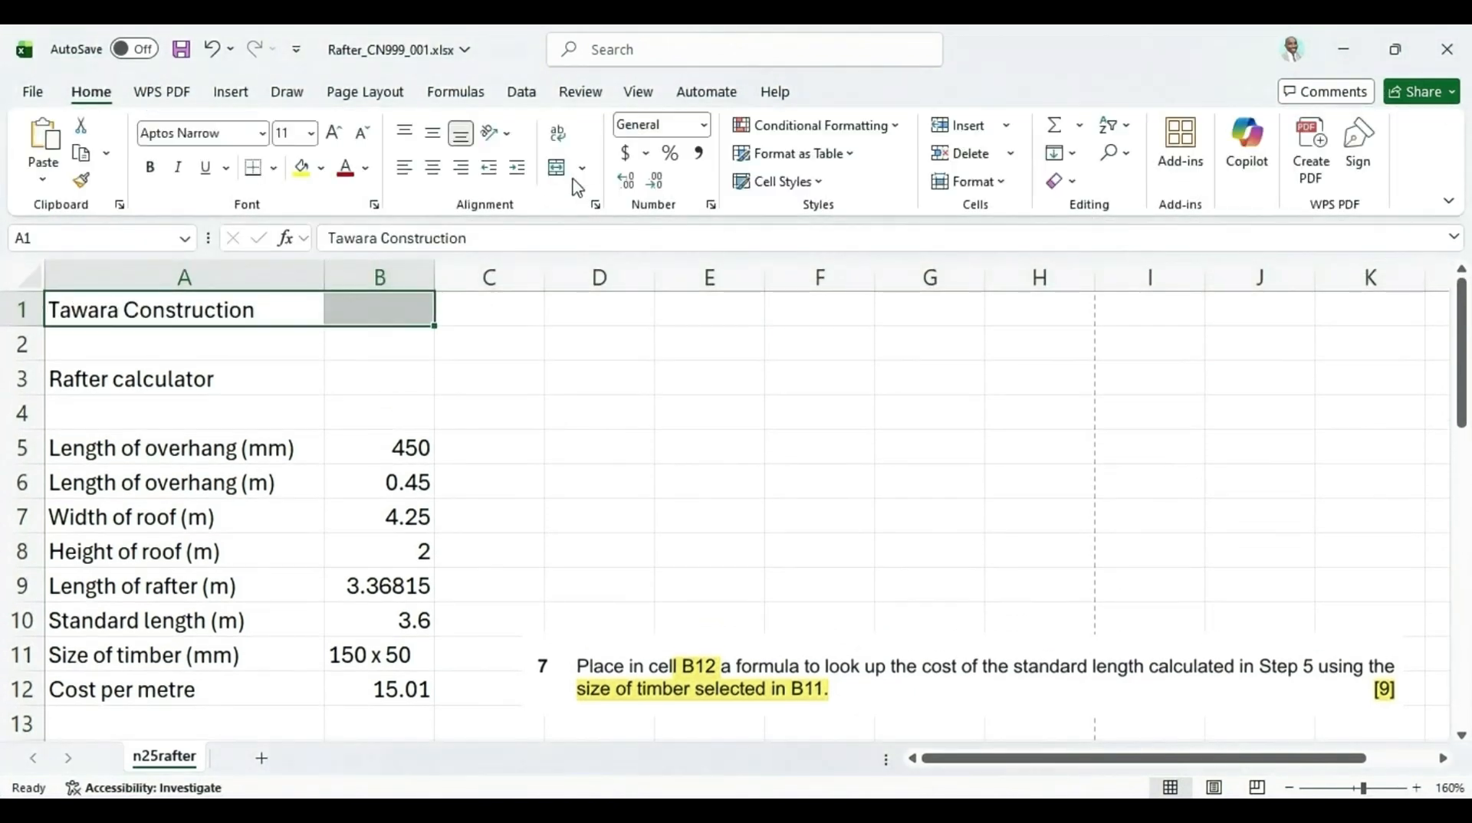
pyautogui.click(557, 167)
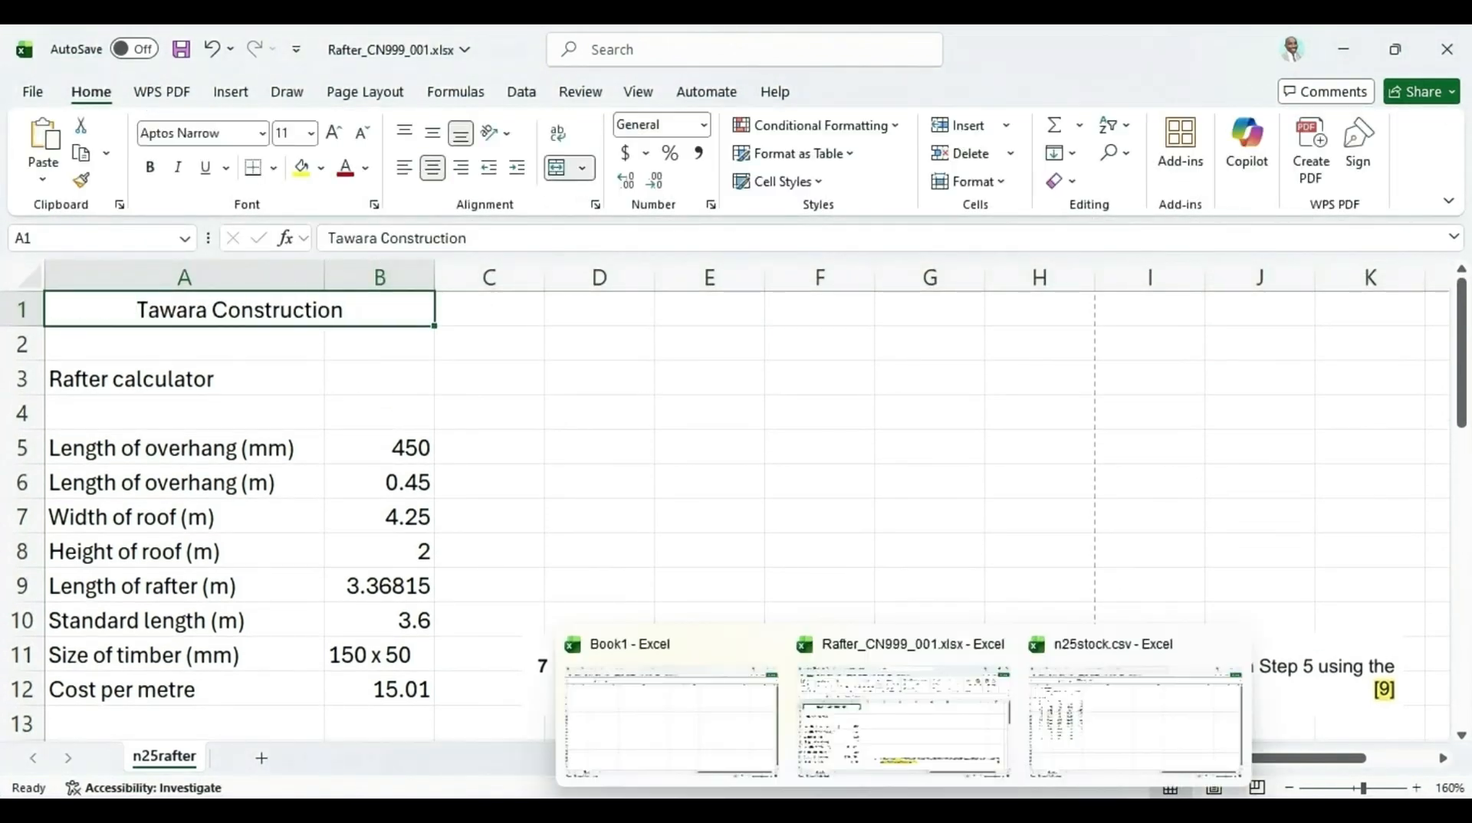
# Highlight the white 18 point sans-serif font requirement in the question paper and set the merged A1 cell's font size to 18
pyautogui.click(866, 809)
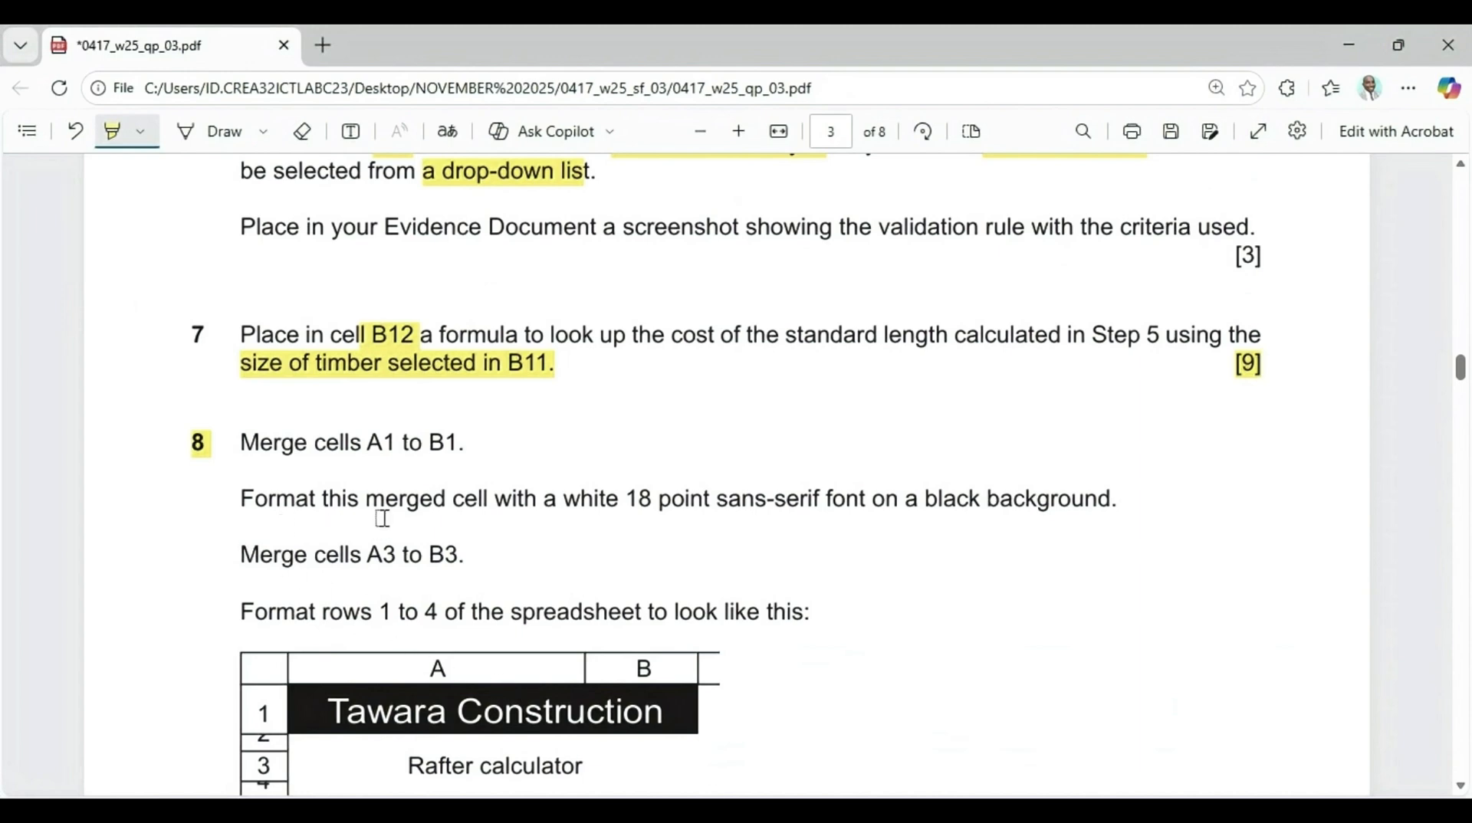
pyautogui.moveTo(565, 504); pyautogui.dragTo(1113, 509)
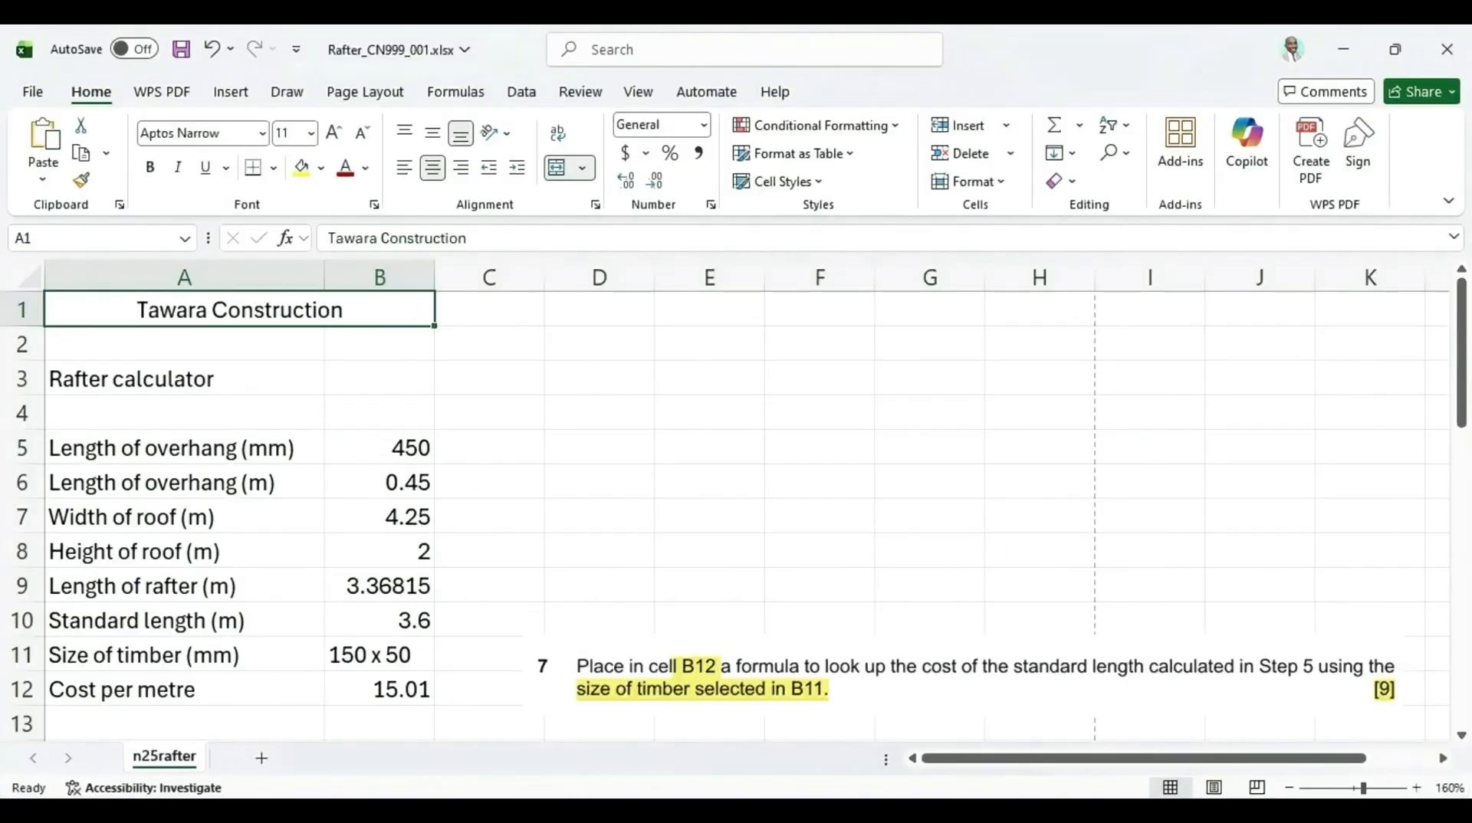
pyautogui.click(301, 133)
pyautogui.click(317, 136)
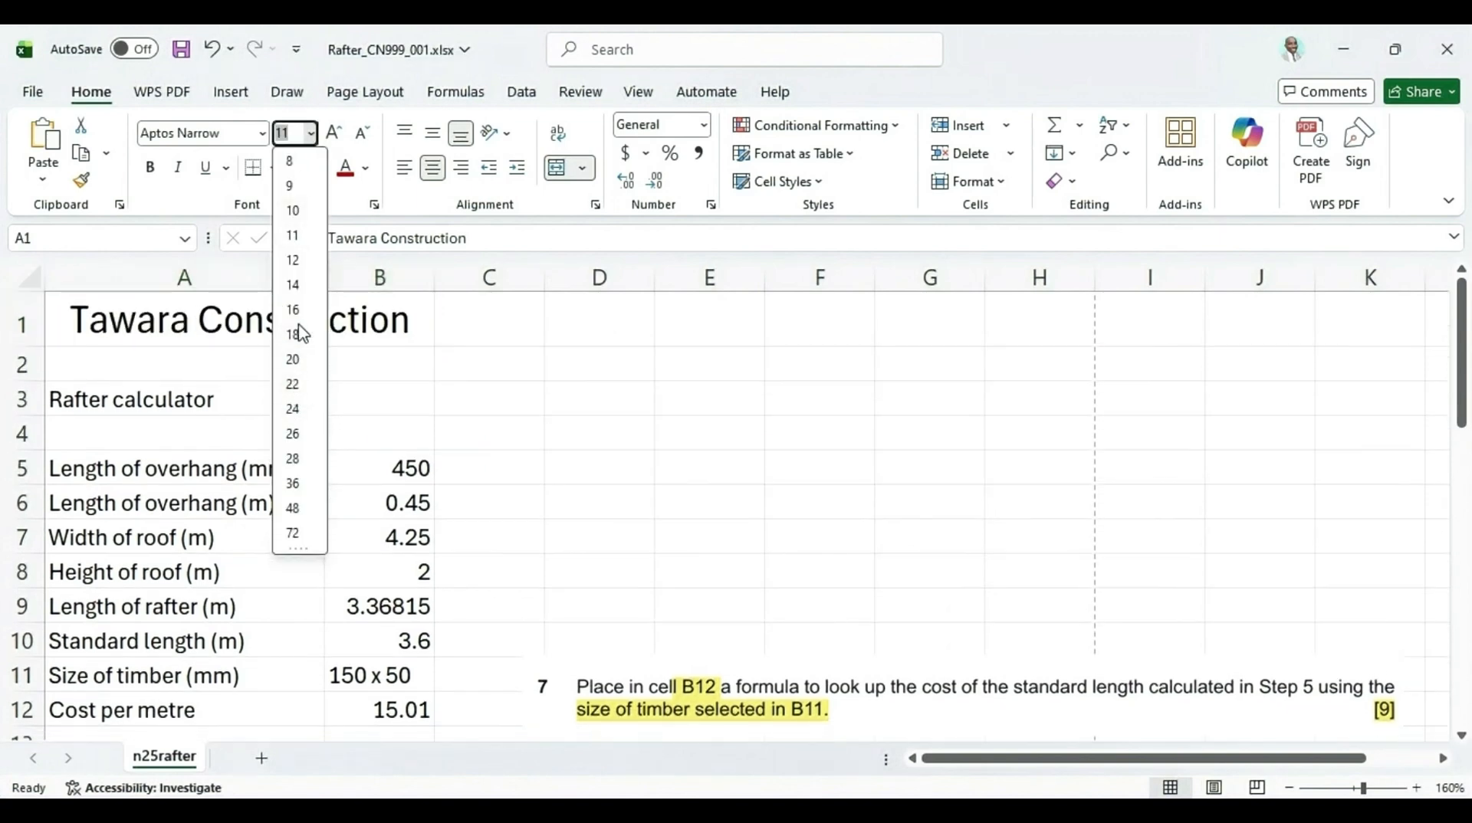
pyautogui.click(299, 322)
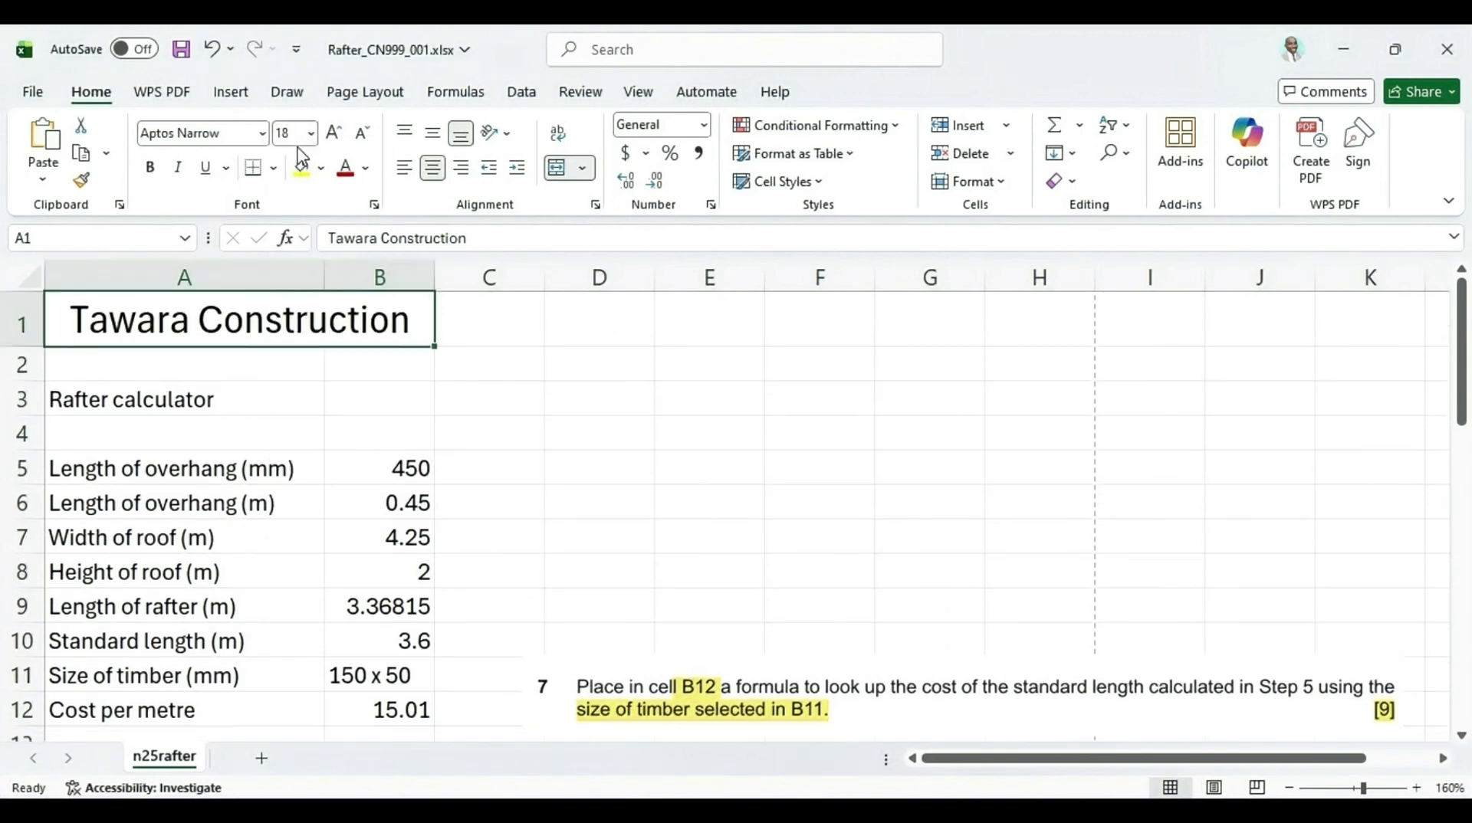
# Give the merged A1 cell a white font colour on a black fill
pyautogui.click(366, 168)
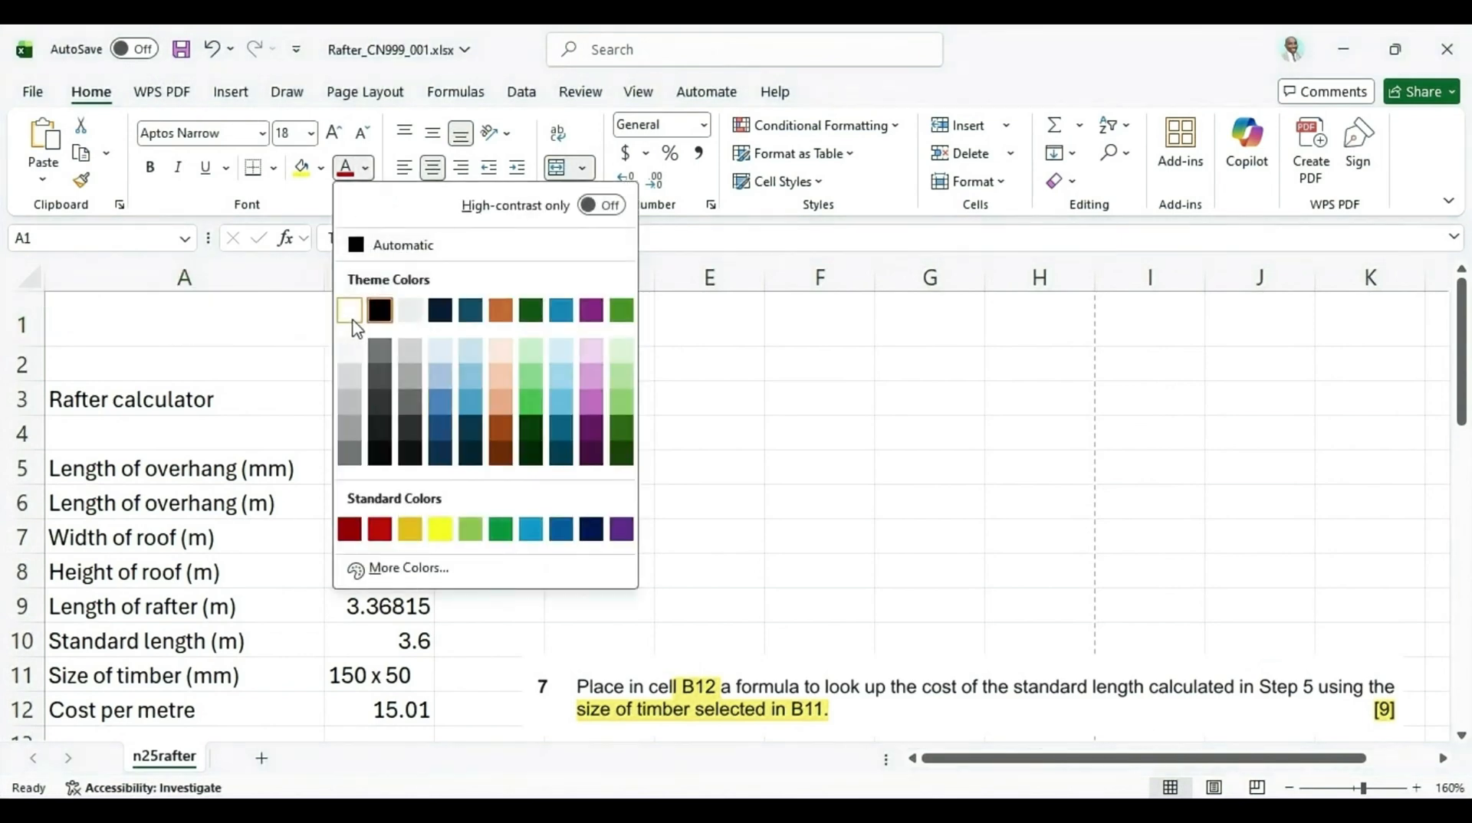
pyautogui.click(353, 310)
pyautogui.click(320, 168)
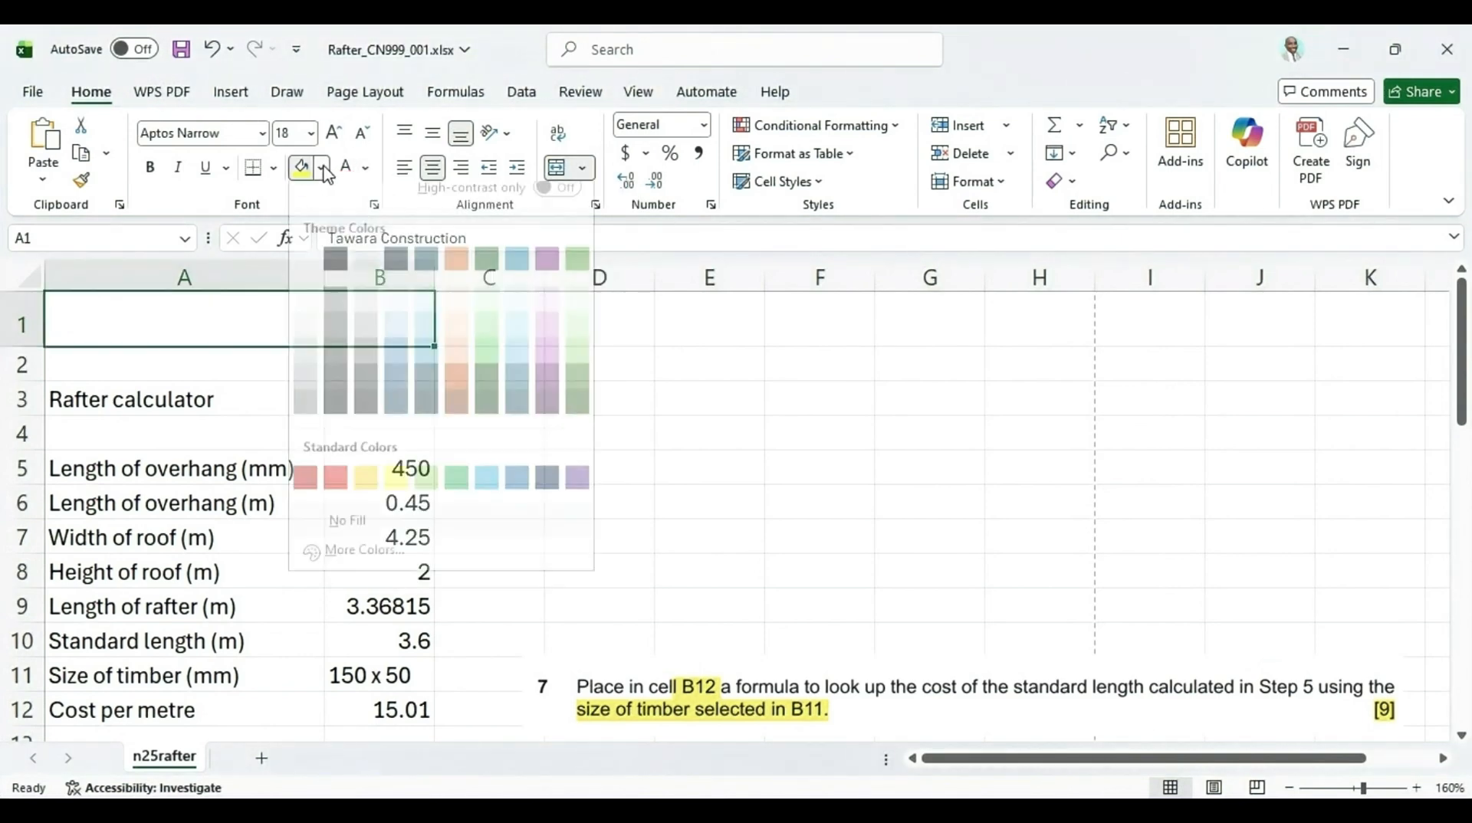
pyautogui.click(335, 276)
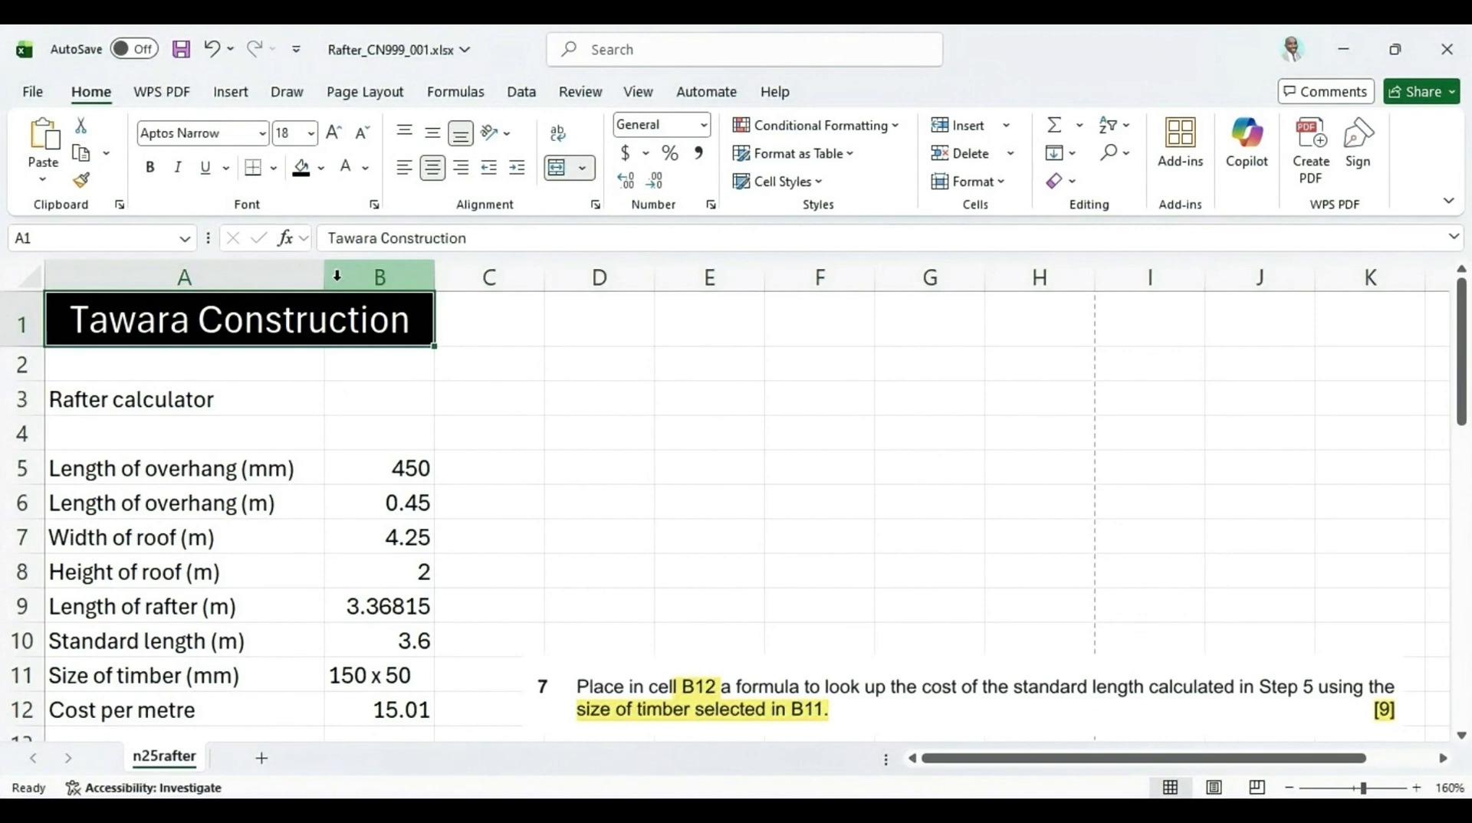
# Change the merged A1 cell's font to Arial
pyautogui.click(263, 136)
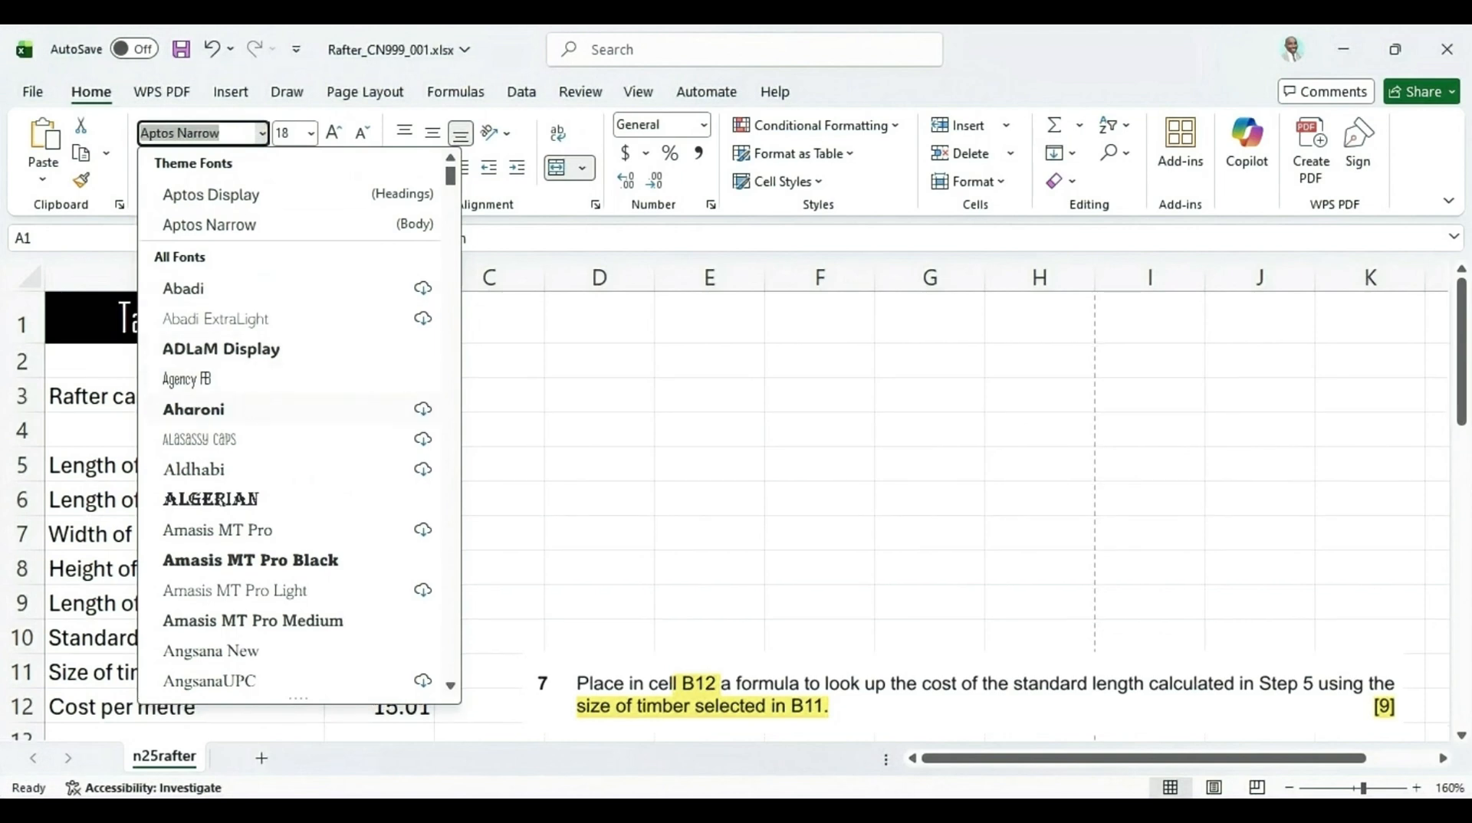
pyautogui.press('Up')
pyautogui.write('Ari')
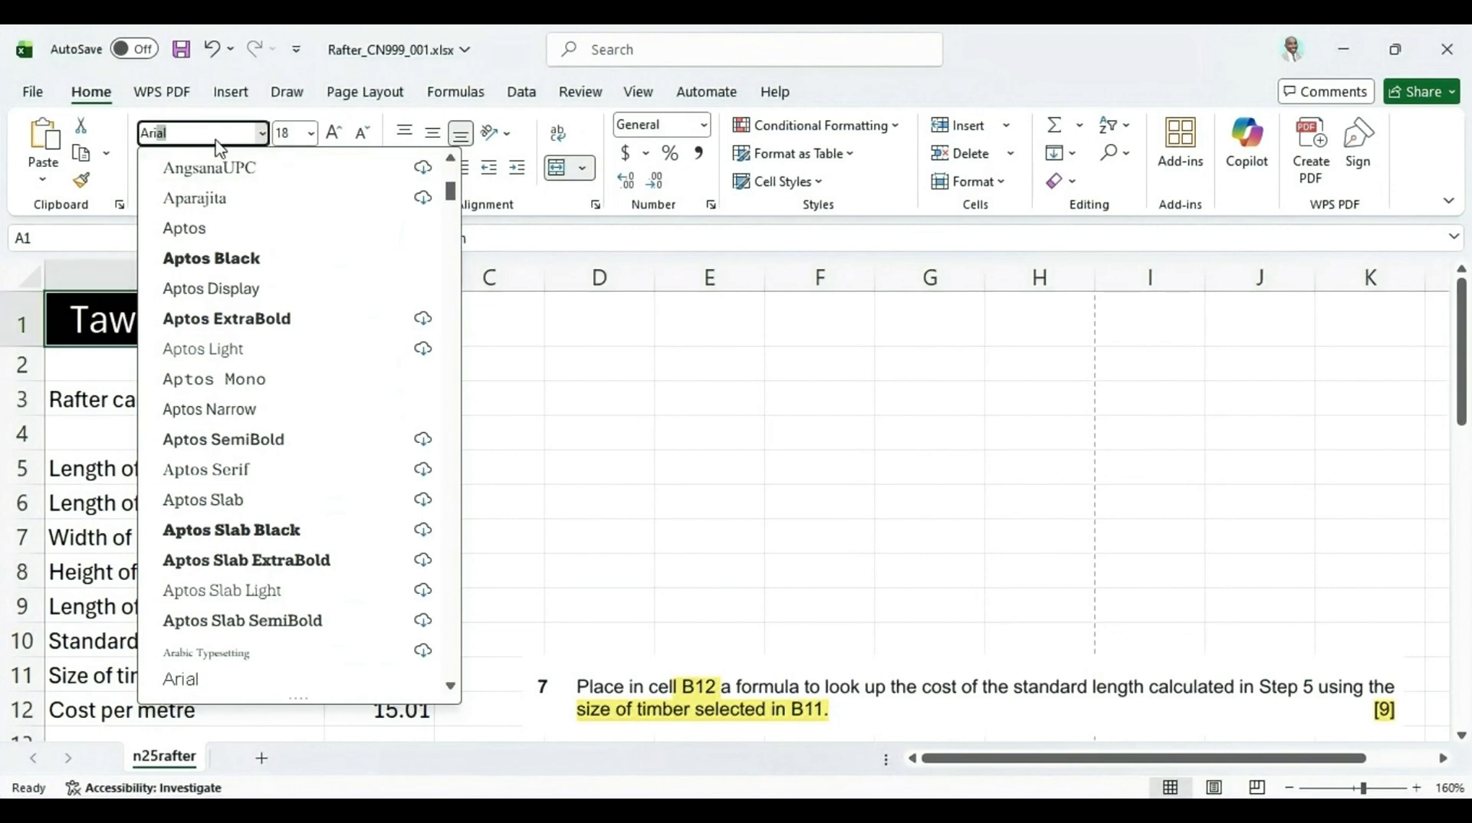
pyautogui.press('Return')
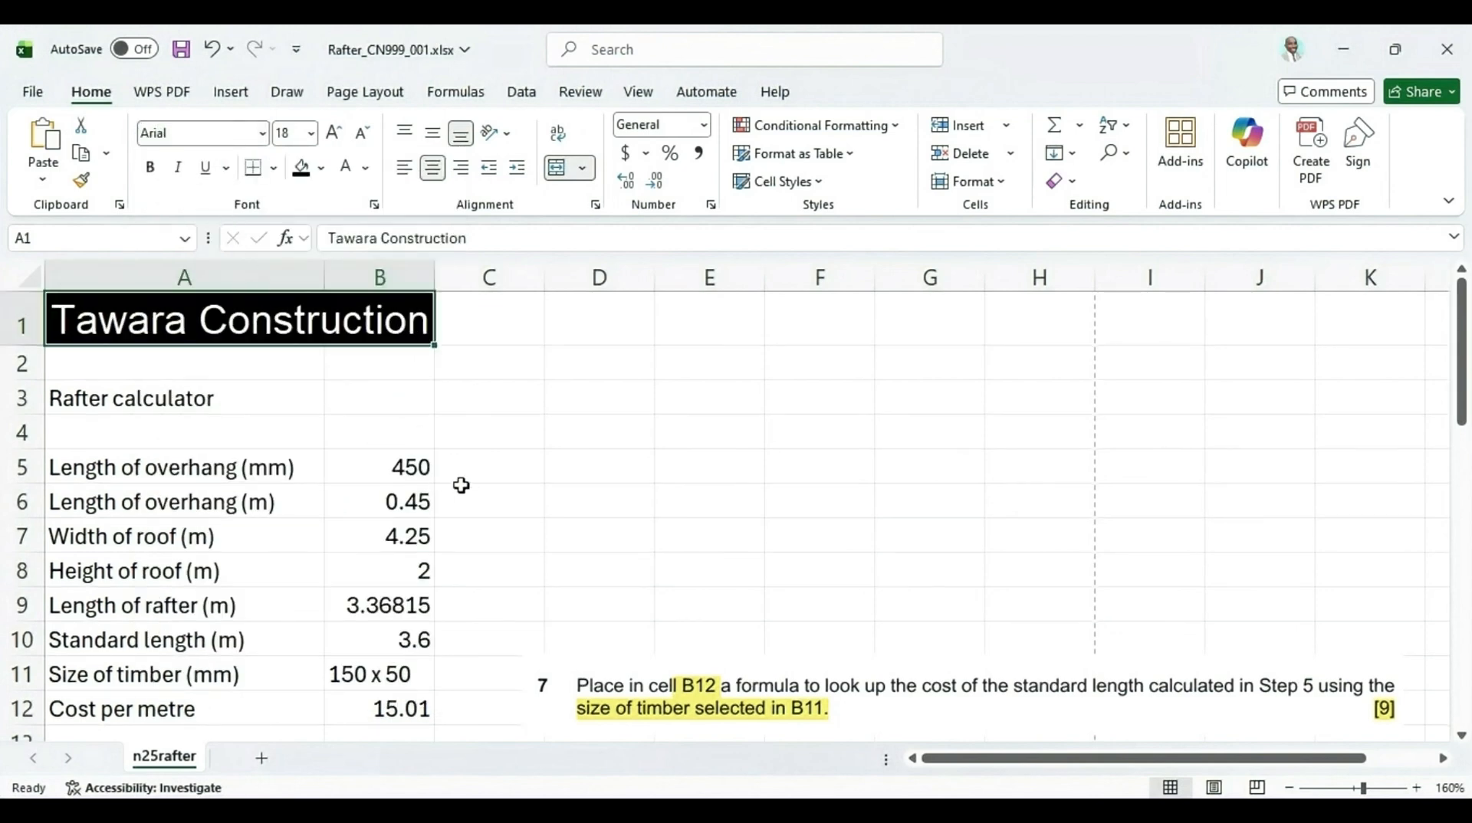
# Highlight the merge A3 to B3 instruction in the question paper and merge and centre cells A3 to B3
pyautogui.hotkey('alt', 'Tab')
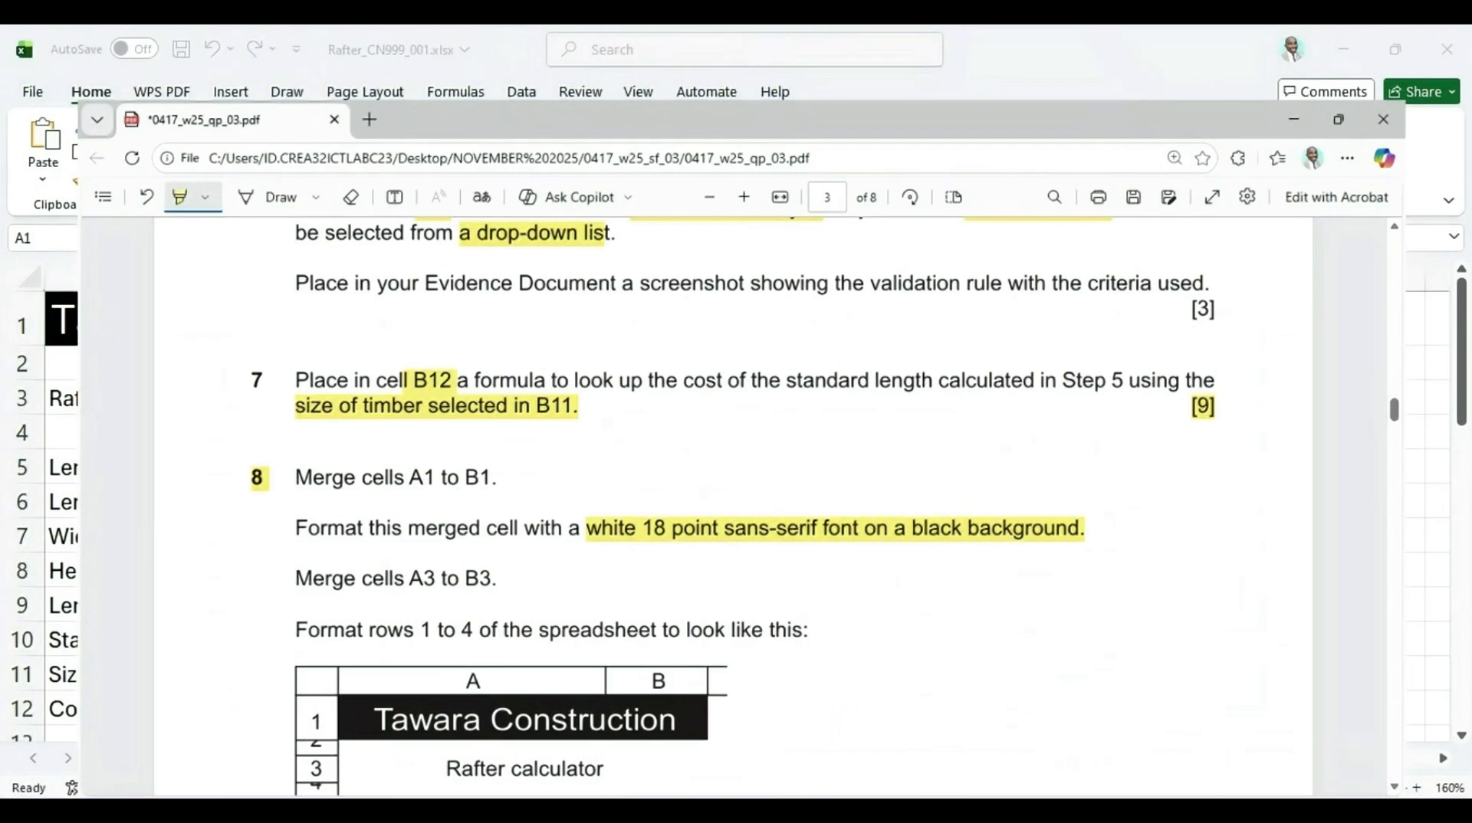
pyautogui.scroll(-3, 344, 465)
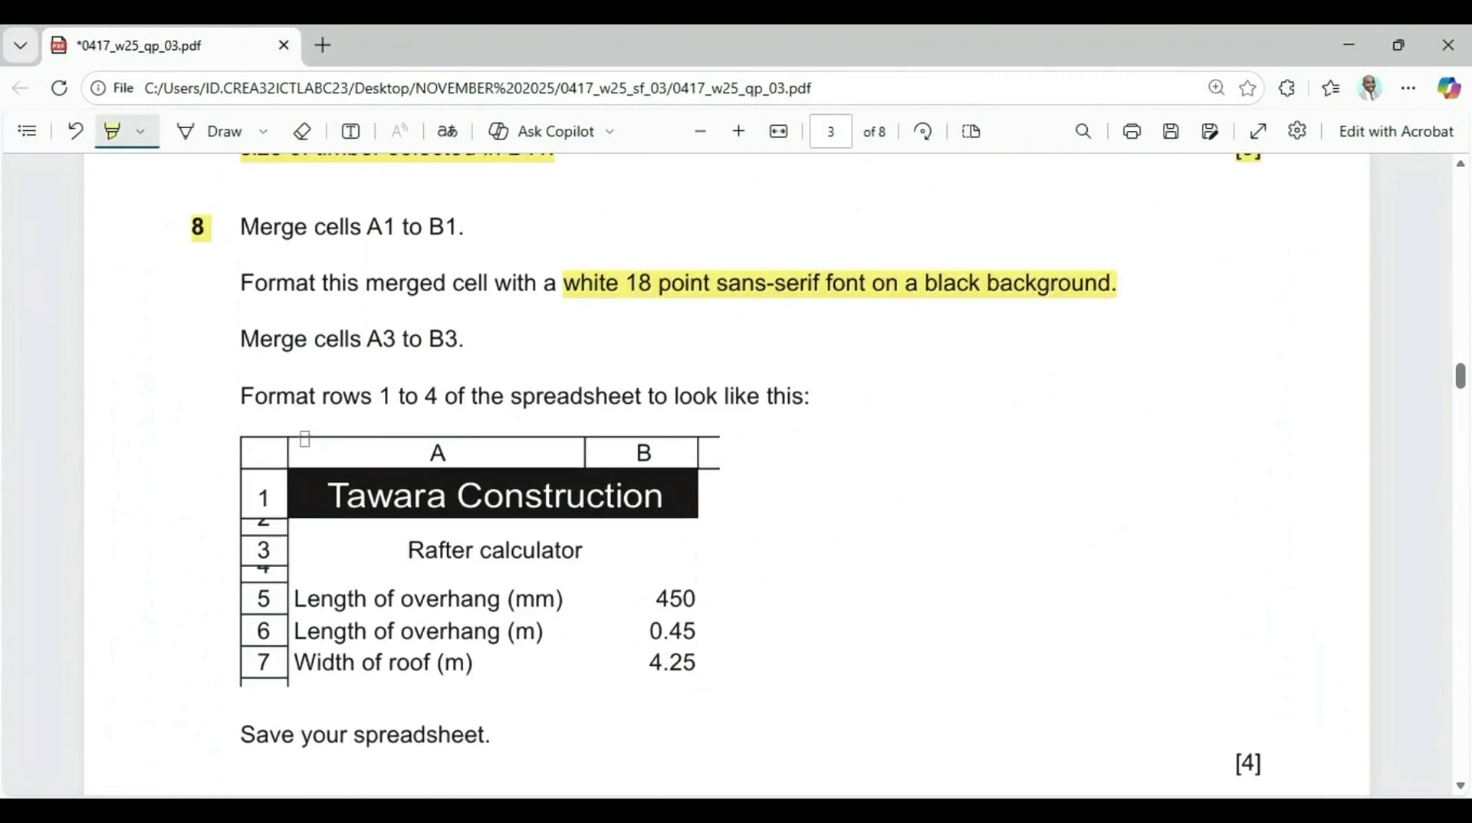
pyautogui.moveTo(243, 338); pyautogui.dragTo(460, 337)
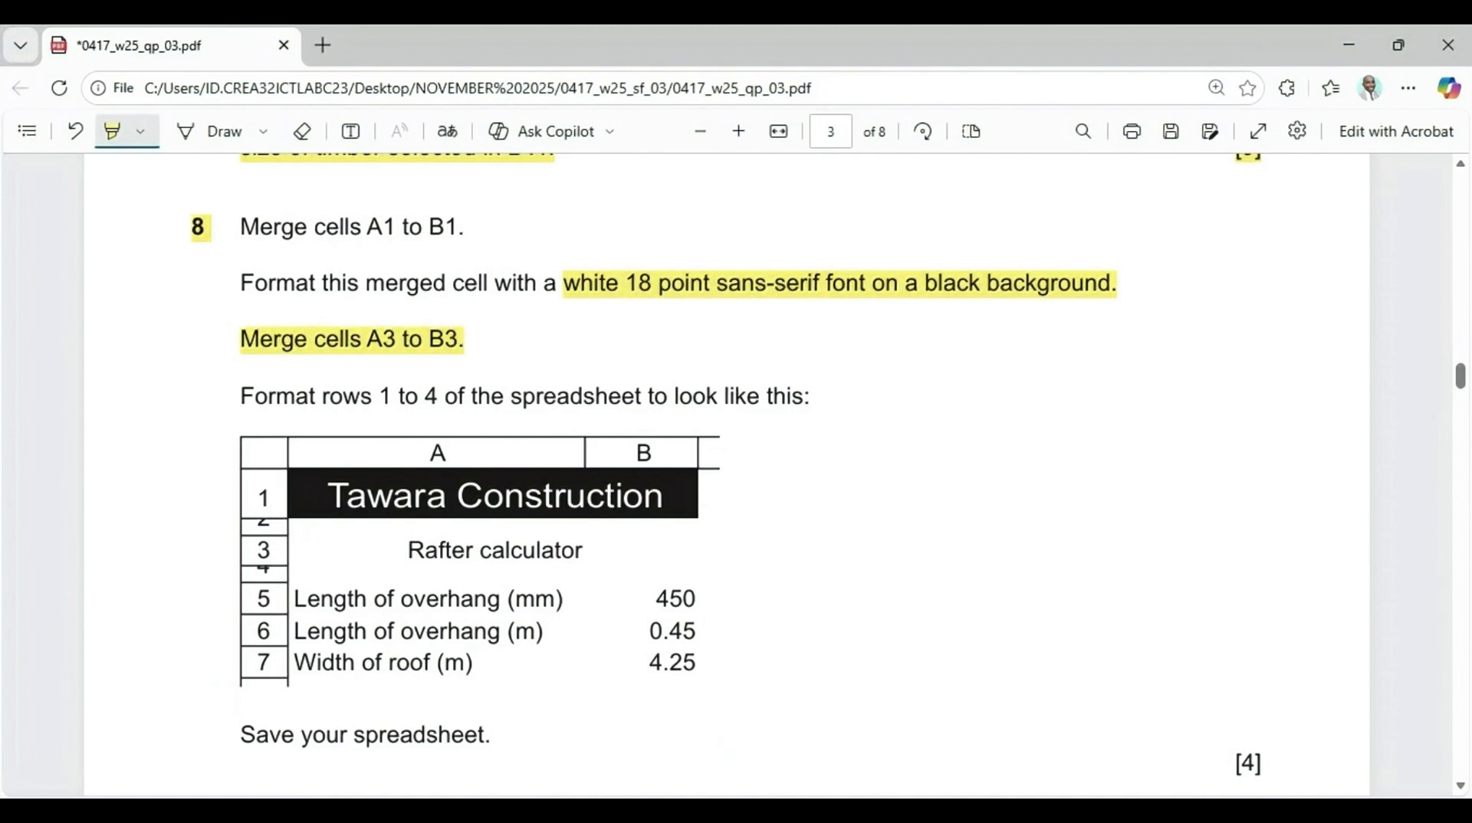
pyautogui.hotkey('alt', 'Tab')
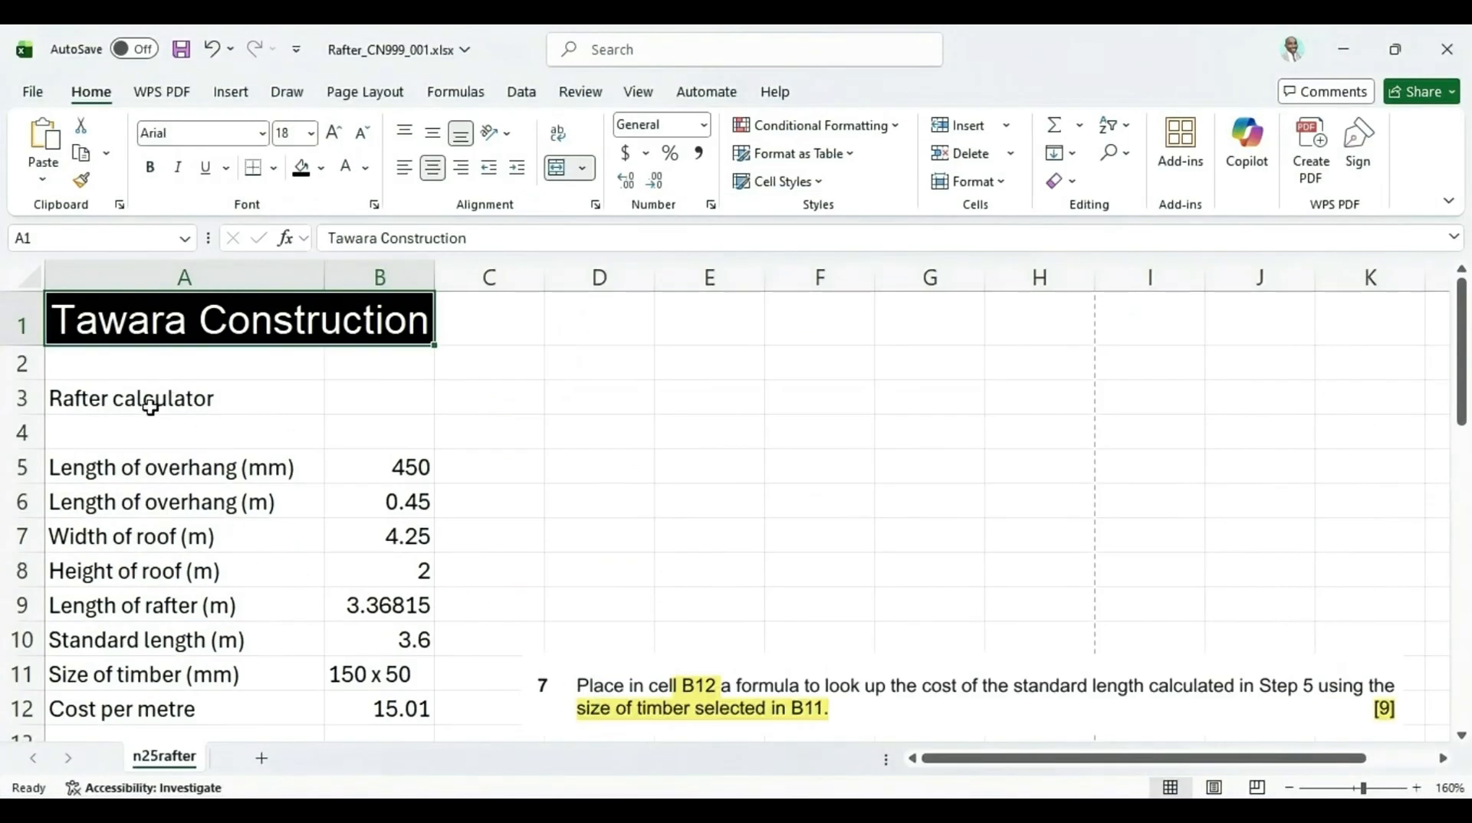
pyautogui.moveTo(123, 400); pyautogui.dragTo(412, 397)
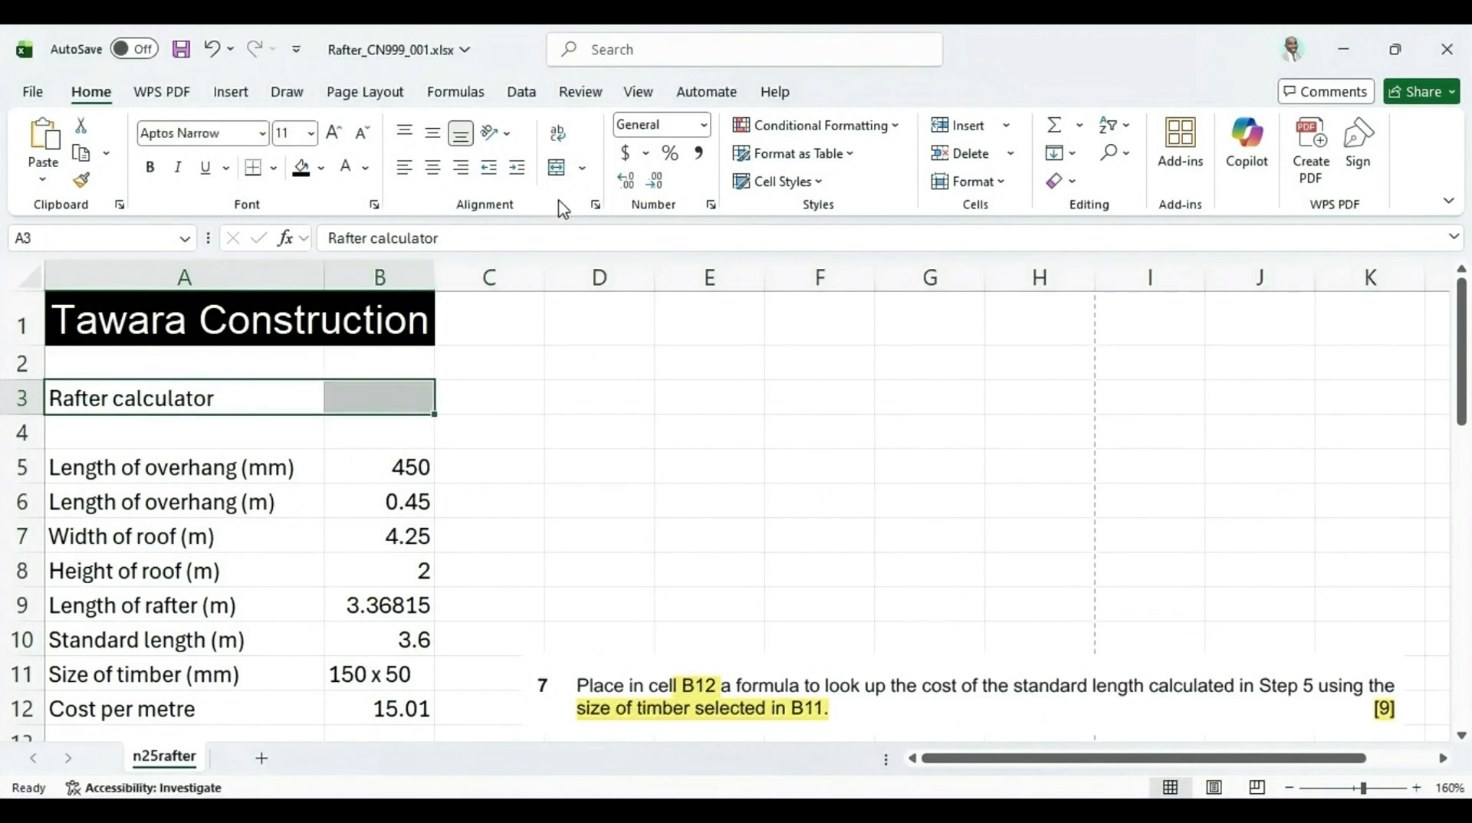
pyautogui.click(557, 170)
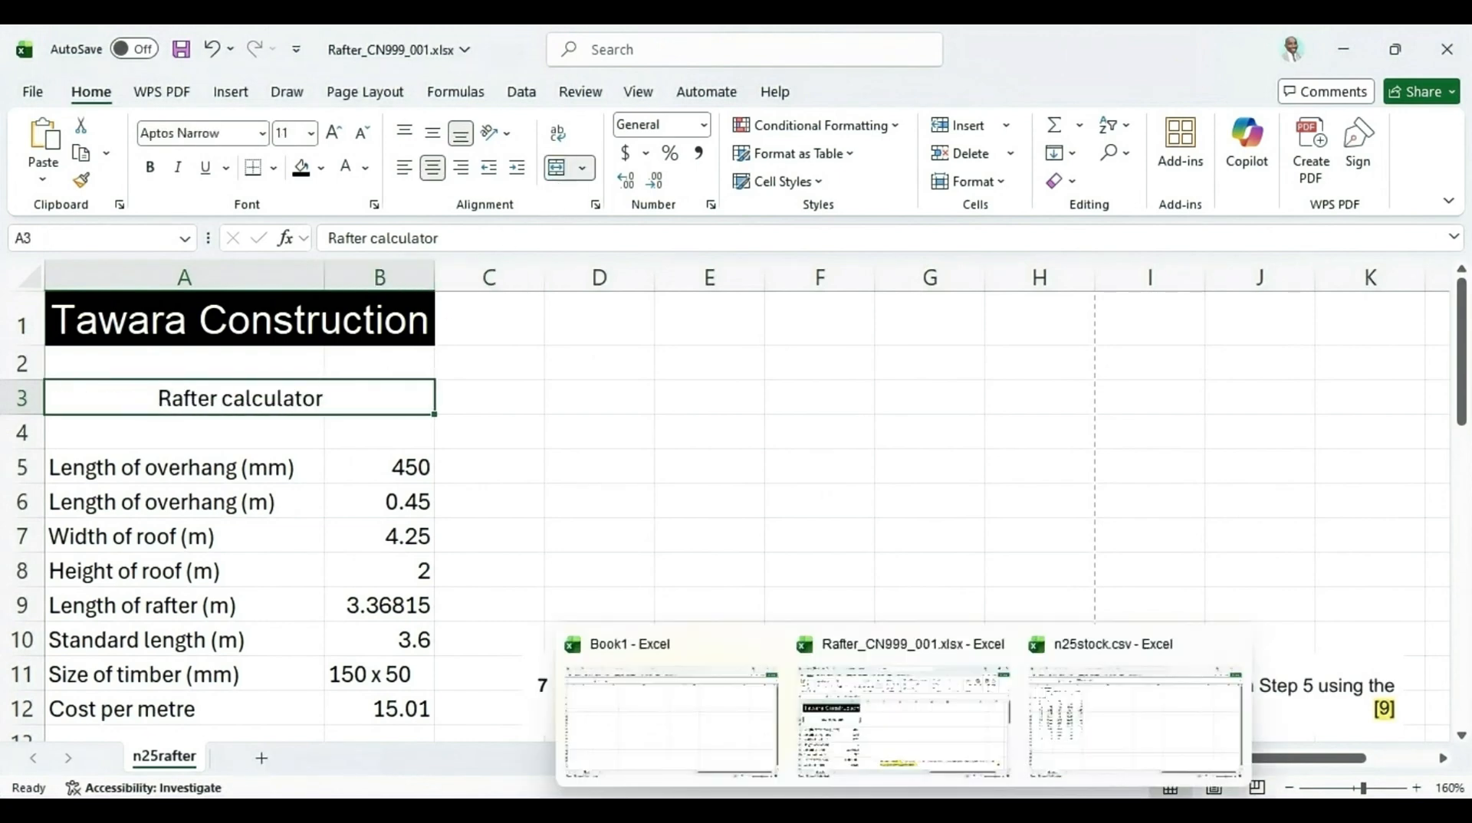
# Review the sample layout of rows 1 to 4 in the question paper
pyautogui.hotkey('alt', 'Tab')
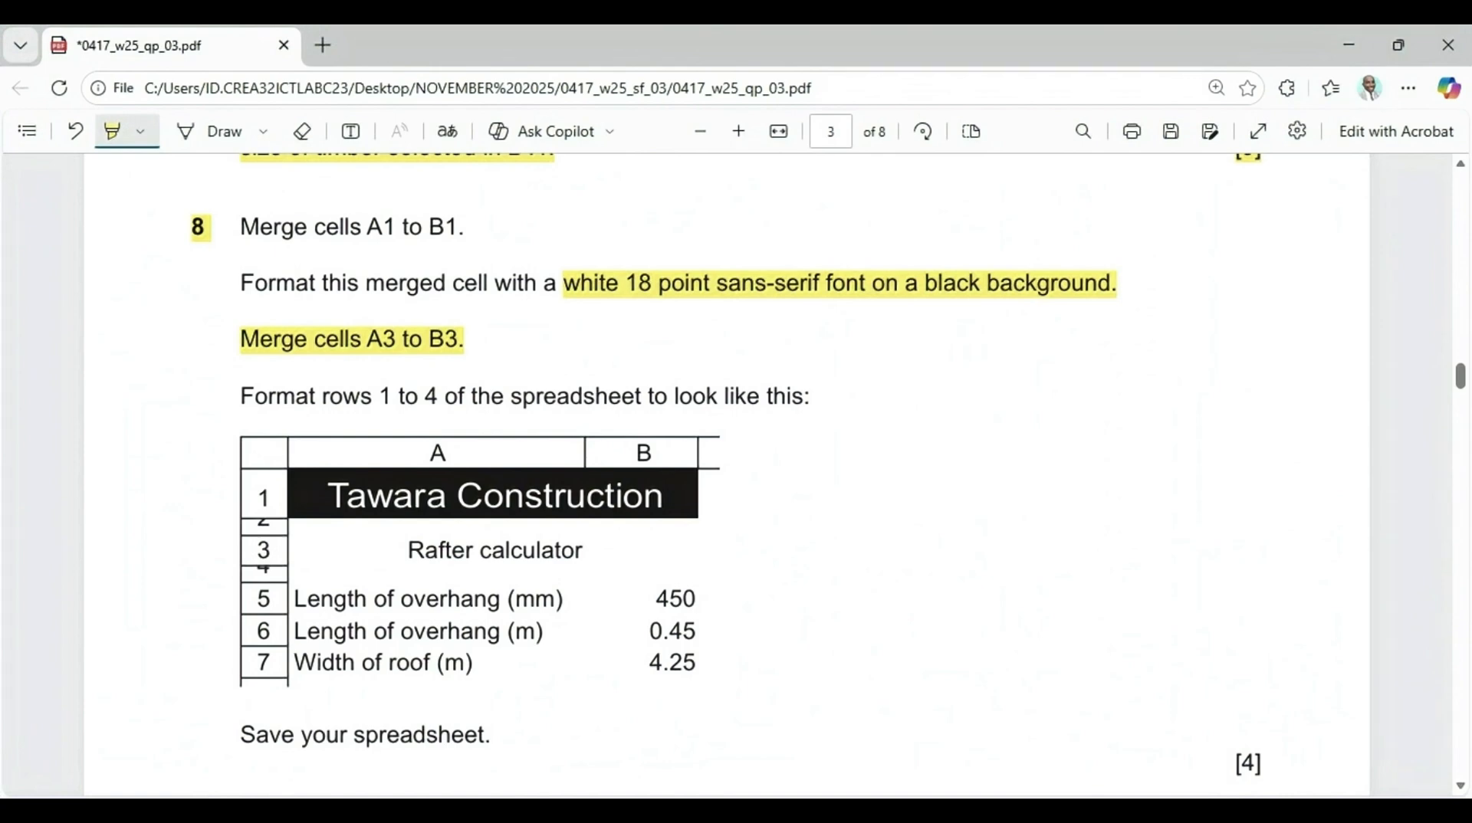
pyautogui.scroll(-3, 350, 607)
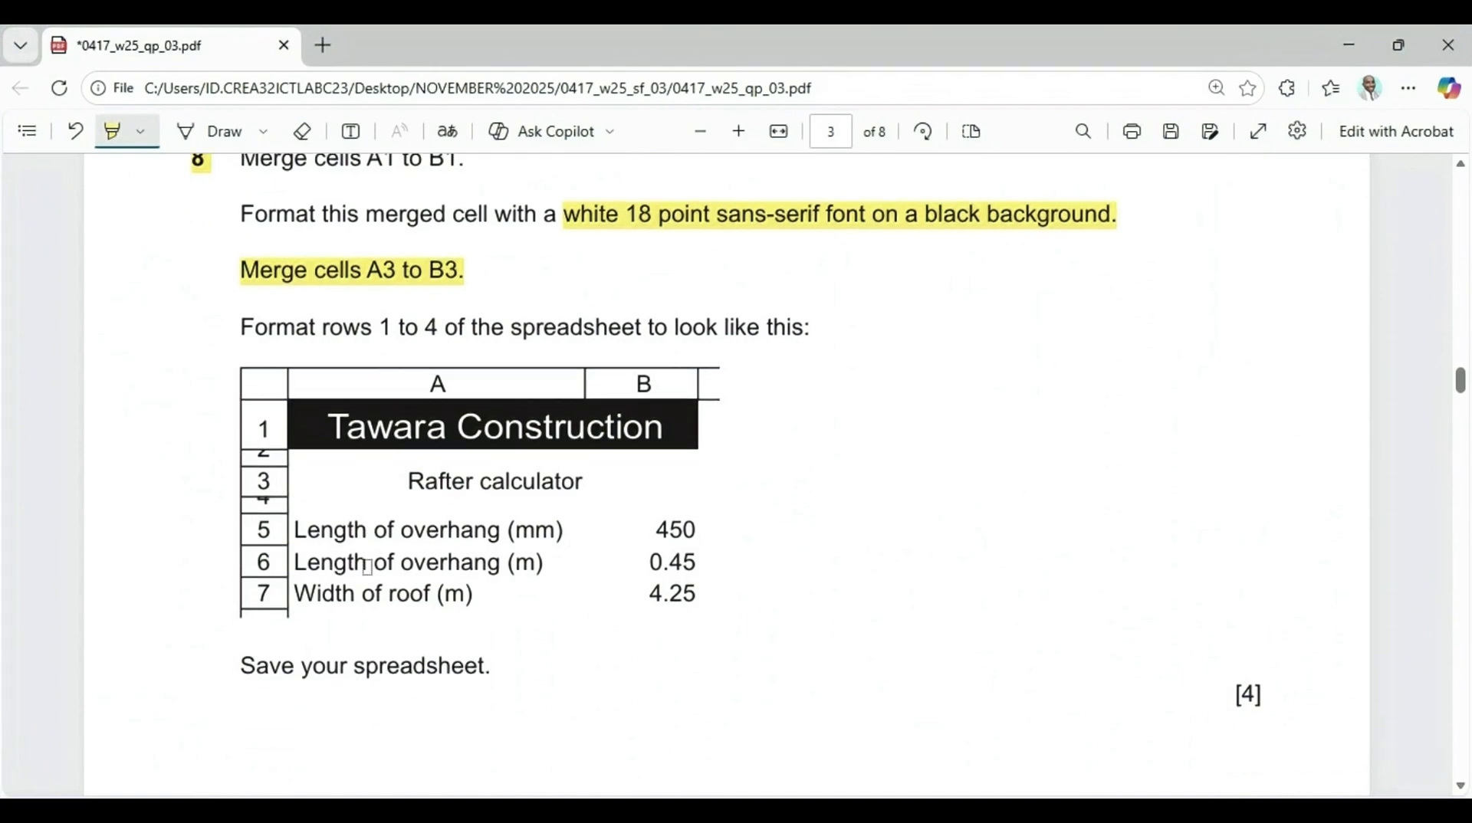
pyautogui.scroll(1, 367, 568)
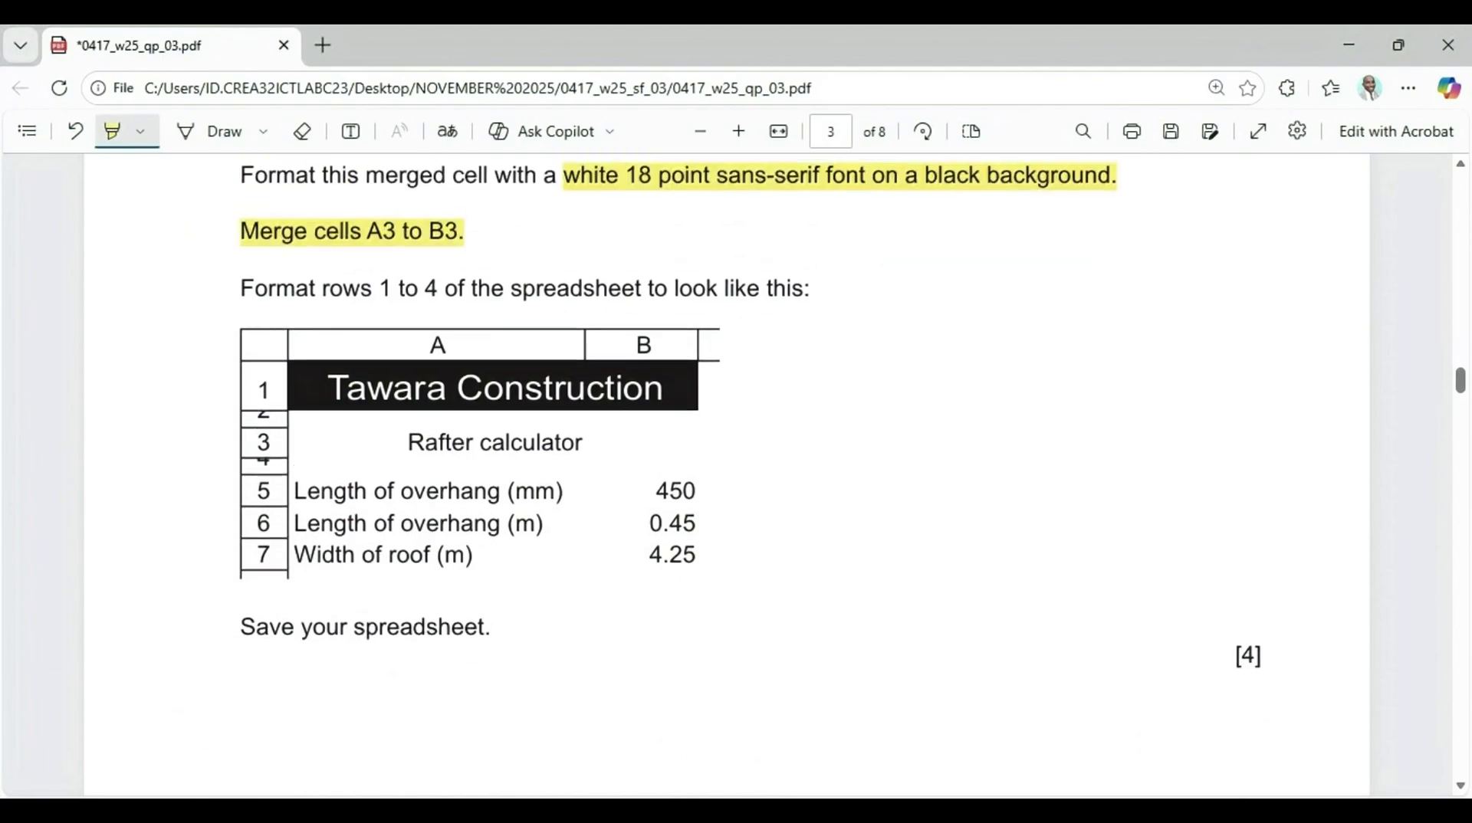
# Snip the sample layout of rows 1 to 4 from the question paper and paste it into the spreadsheet as a reference picture
pyautogui.press('super+shift+s')
pyautogui.moveTo(218, 271); pyautogui.dragTo(799, 650)
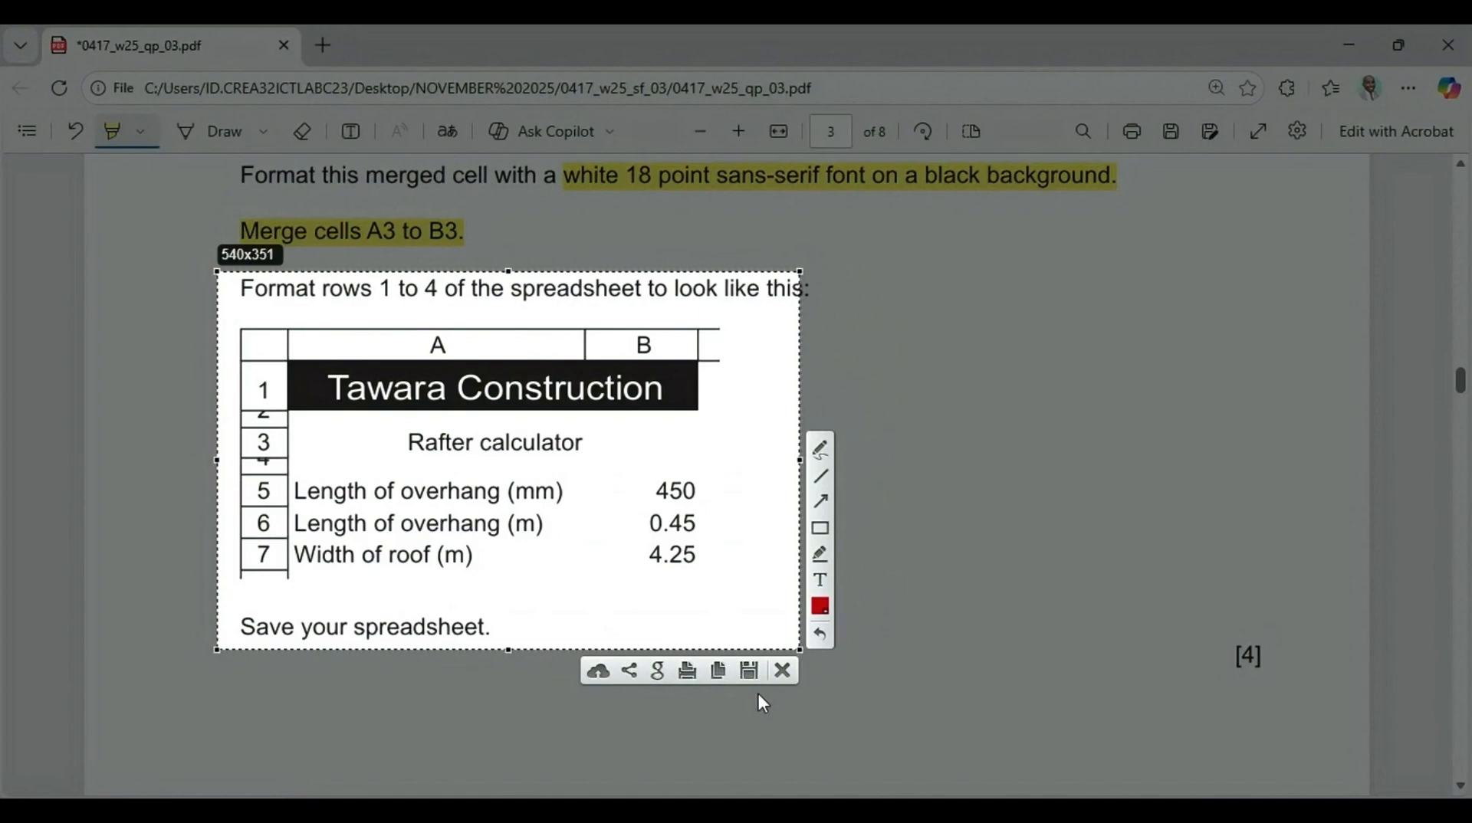
pyautogui.click(718, 669)
pyautogui.moveTo(894, 811)
pyautogui.click(894, 706)
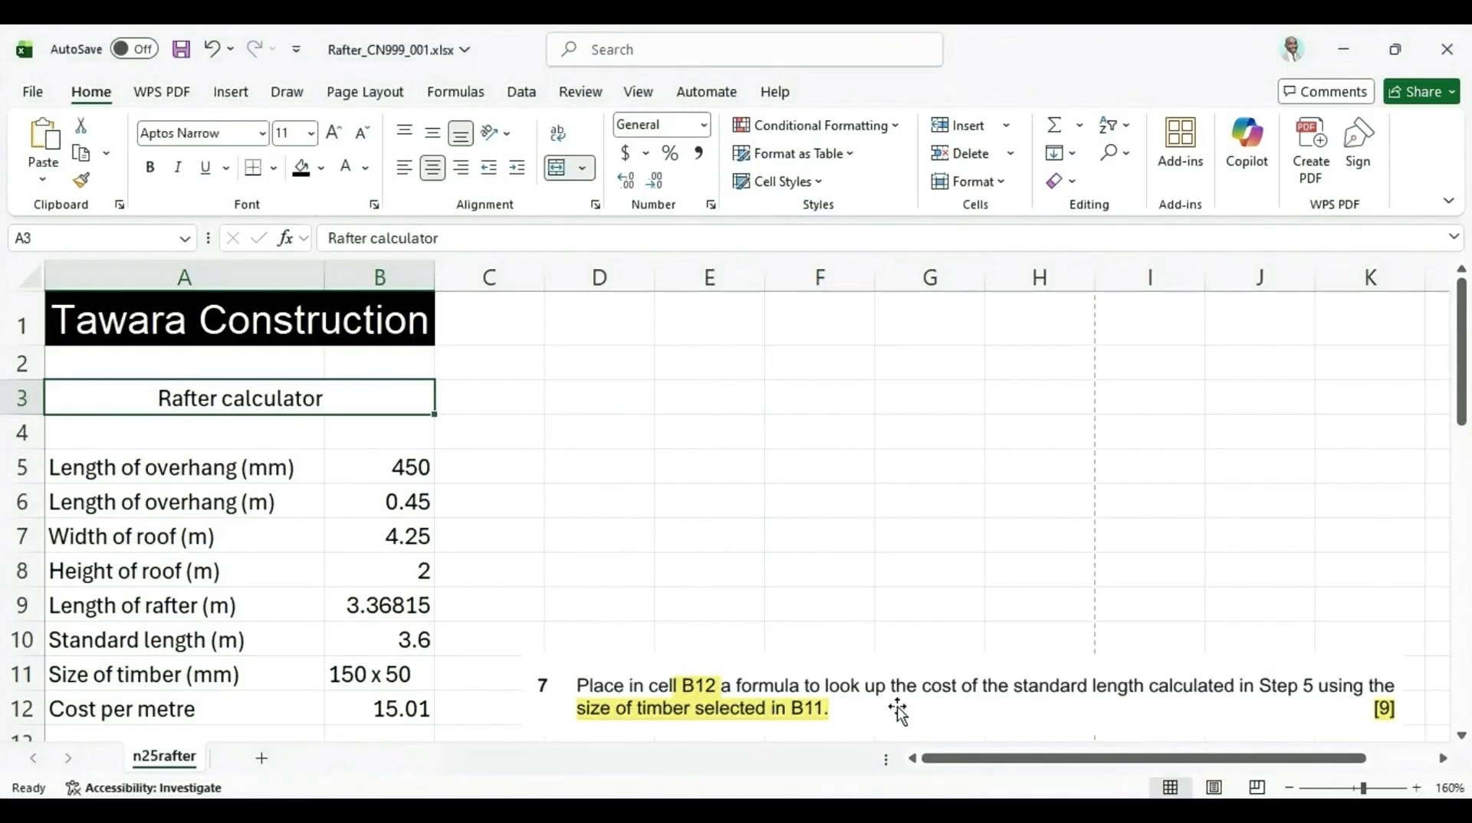
pyautogui.rightClick(946, 355)
pyautogui.click(997, 259)
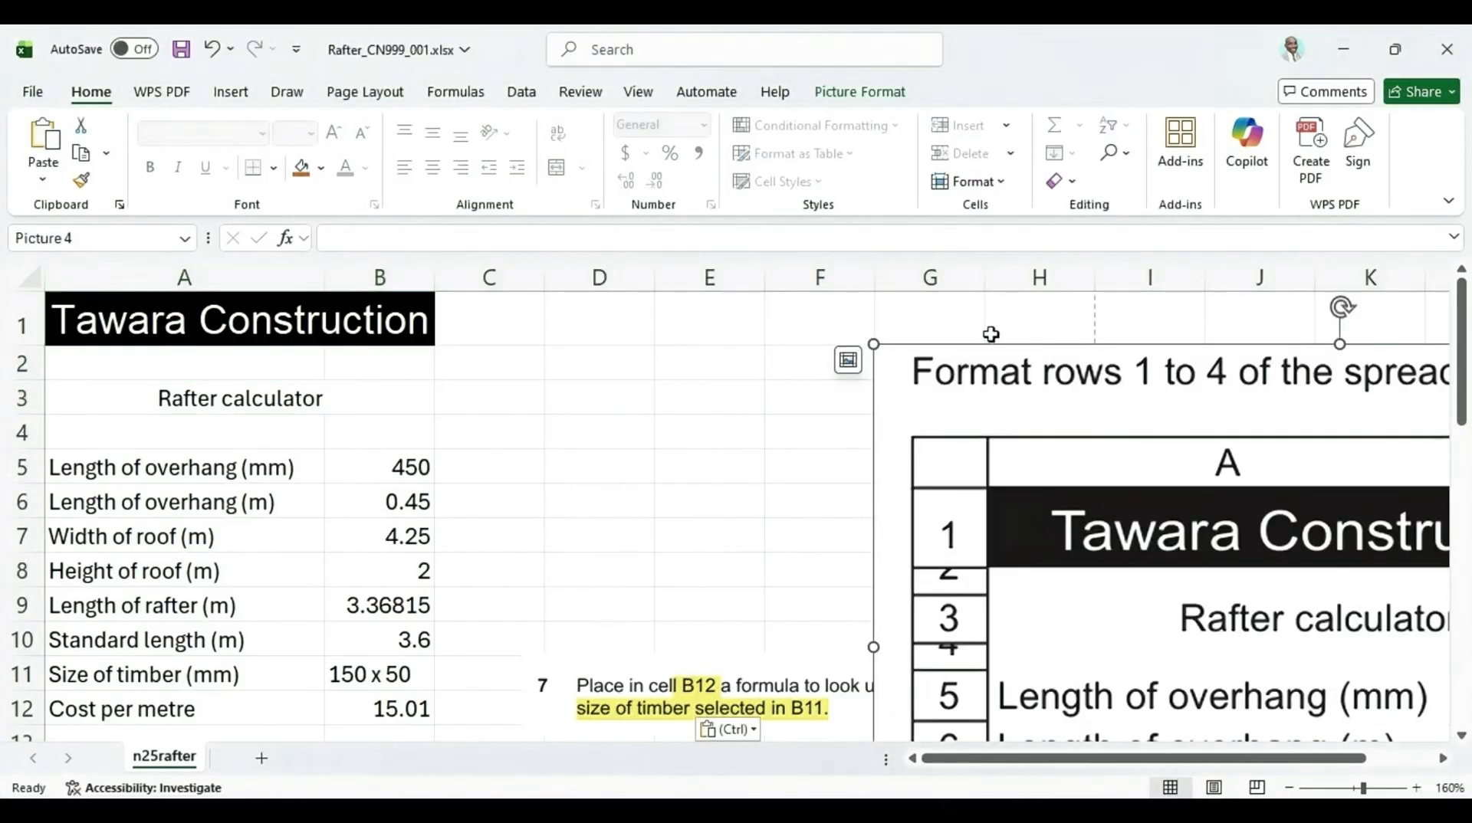
# Resize and move the reference picture beside the data in the spreadsheet
pyautogui.moveTo(874, 345); pyautogui.dragTo(1309, 601)
pyautogui.moveTo(1279, 655); pyautogui.dragTo(657, 354)
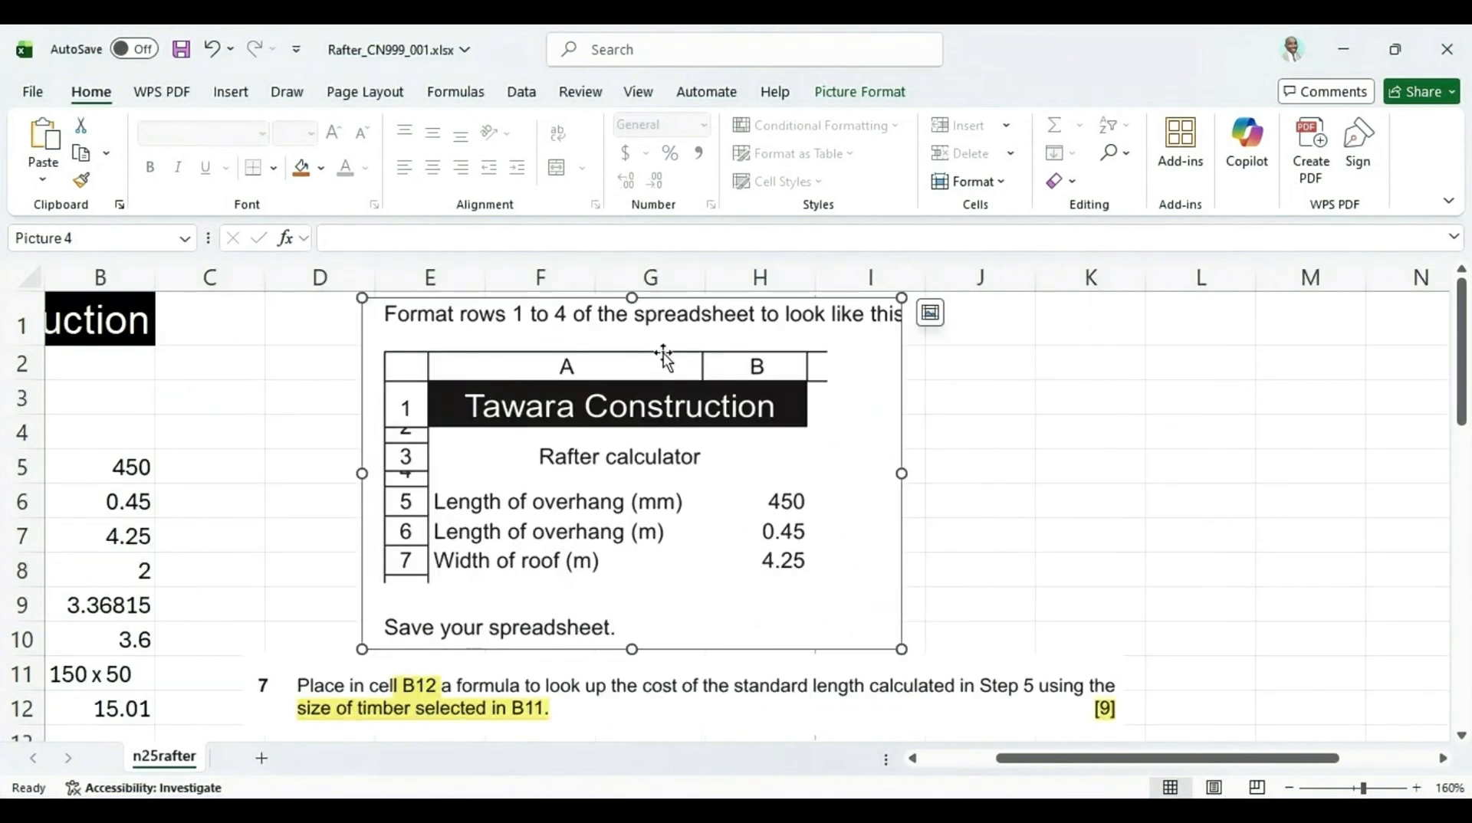
pyautogui.moveTo(350, 291); pyautogui.dragTo(503, 338)
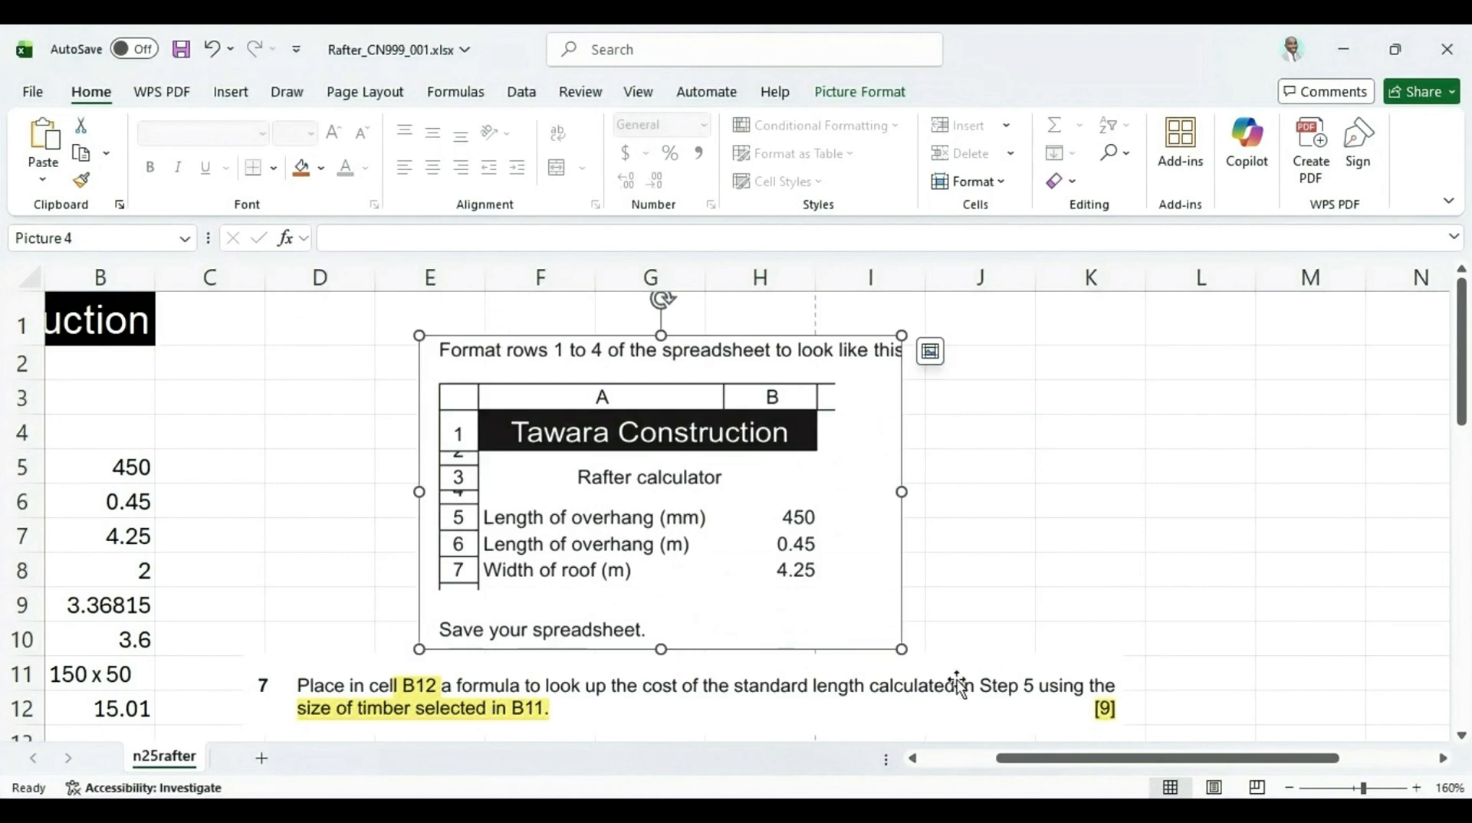
pyautogui.click(997, 670)
pyautogui.press('Delete')
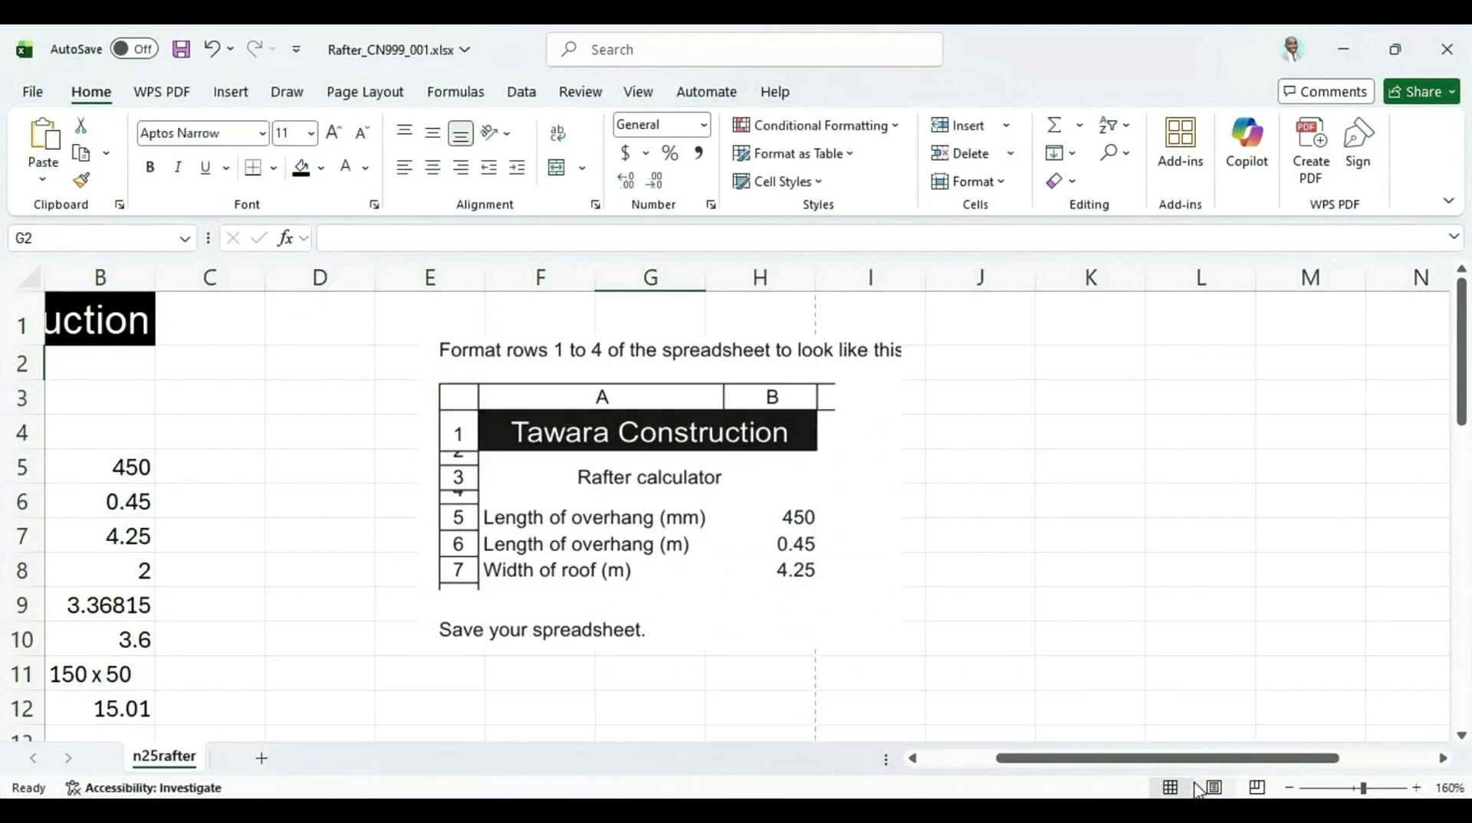
# Reduce the heights of rows 2 and 4 to match the sample layout
pyautogui.moveTo(1210, 762); pyautogui.dragTo(1016, 788)
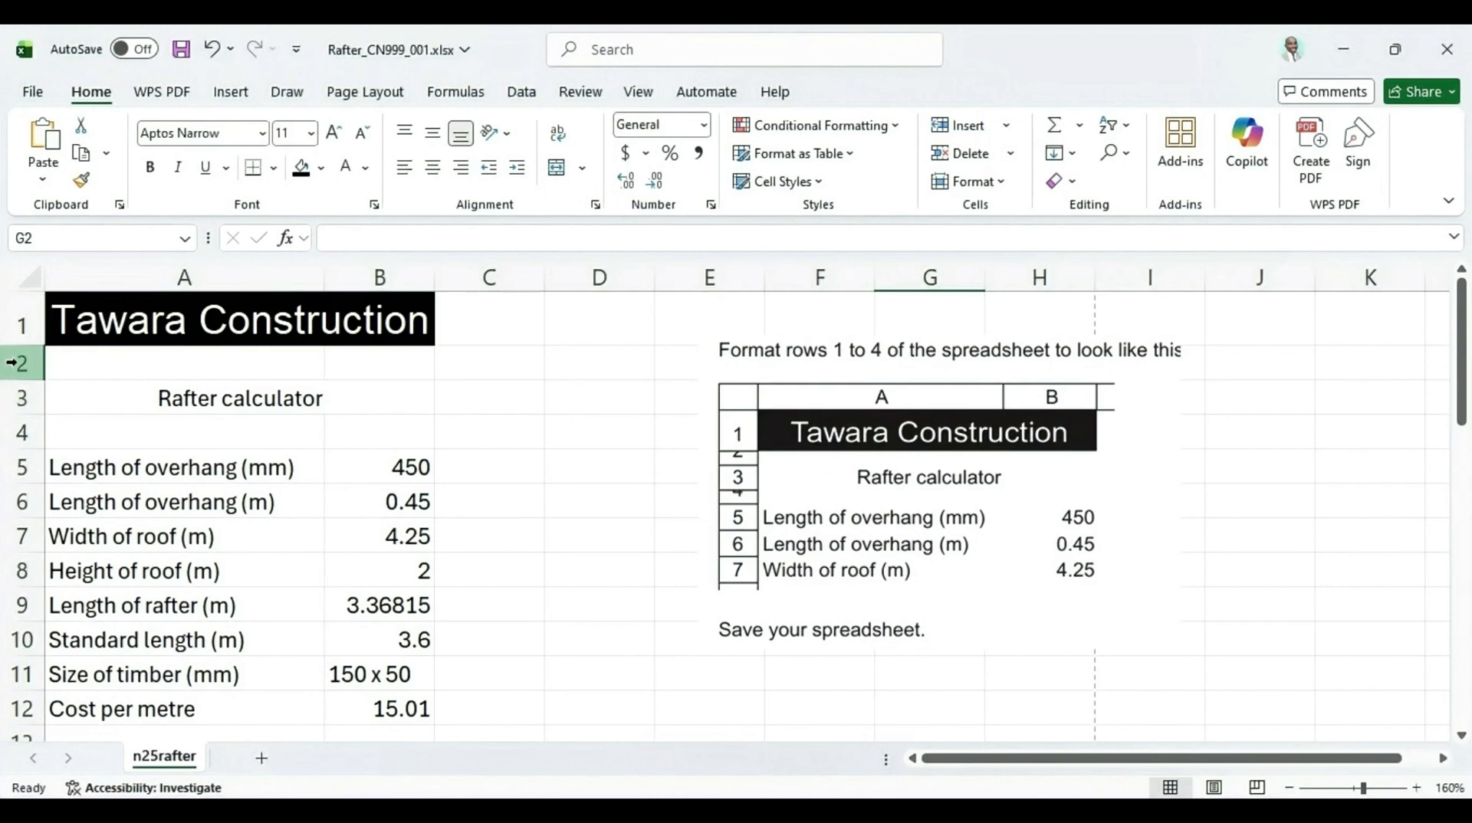
pyautogui.moveTo(29, 381); pyautogui.dragTo(34, 359)
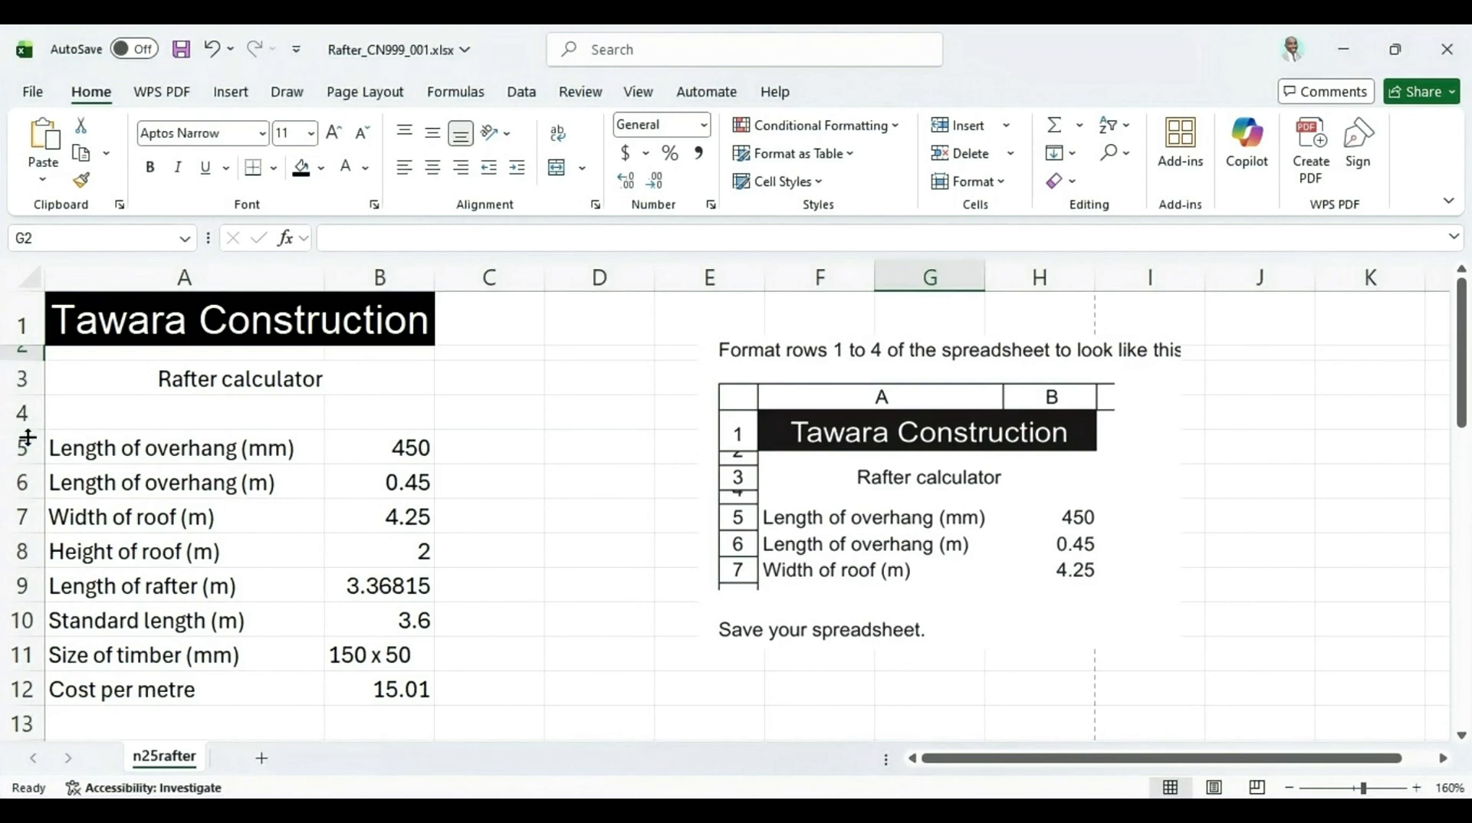
pyautogui.moveTo(31, 429); pyautogui.dragTo(41, 409)
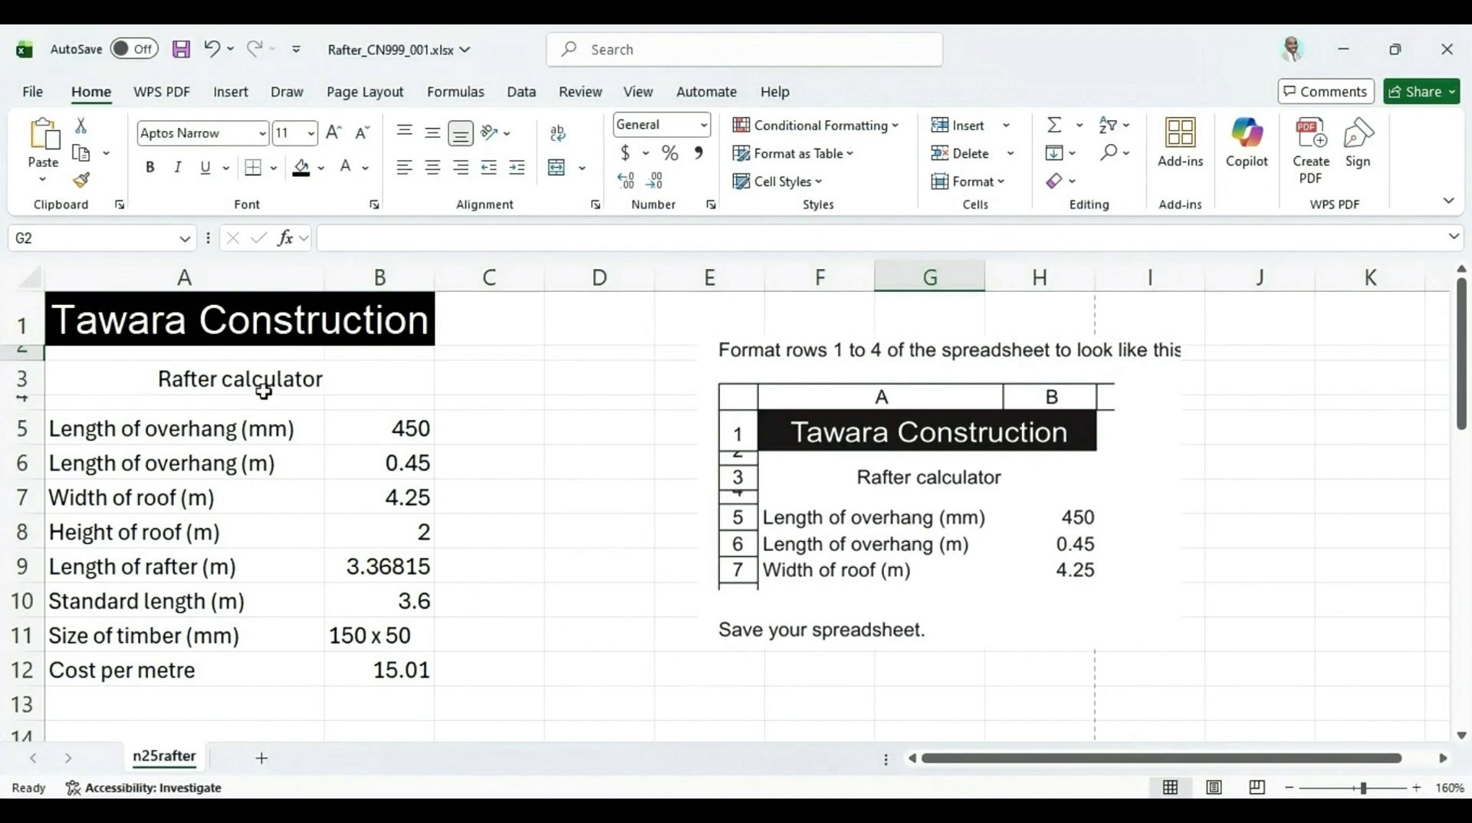
# Centre the Tawara Construction title vertically in merged cell A1
pyautogui.click(240, 381)
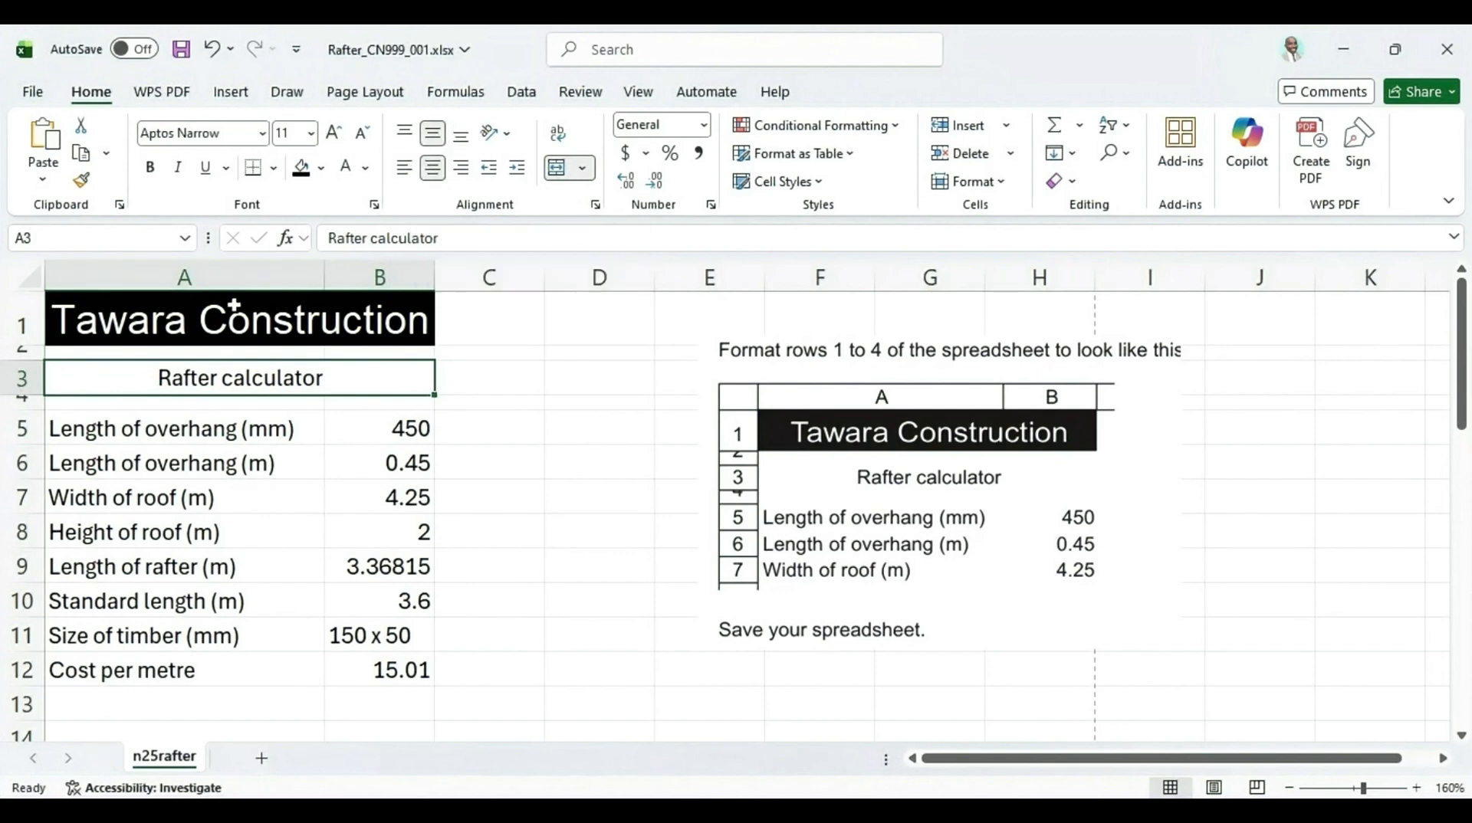
pyautogui.click(229, 325)
pyautogui.click(432, 137)
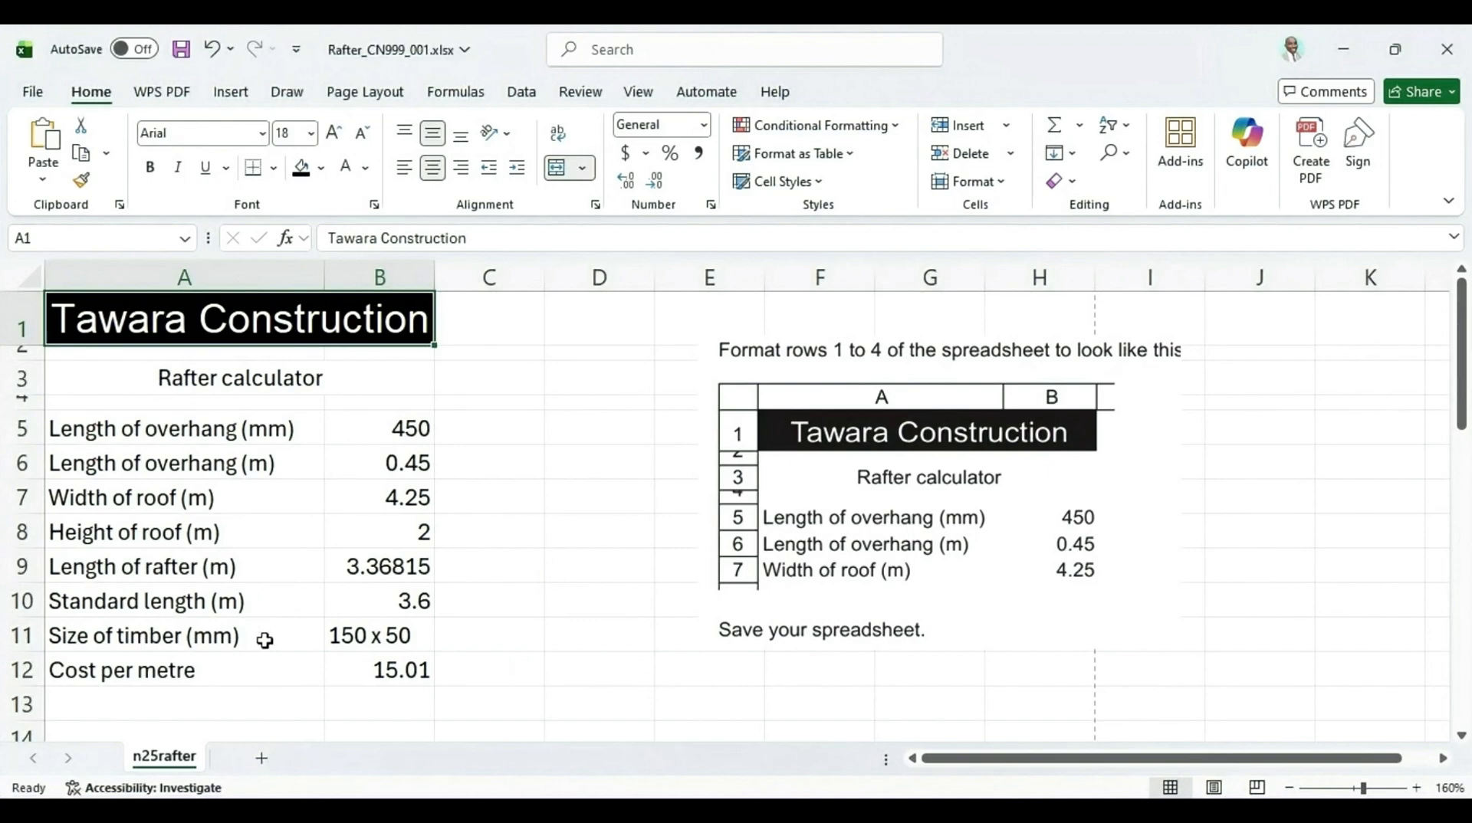
# Return to the question paper and read past the formatting task to the next question
pyautogui.moveTo(808, 814)
pyautogui.click(781, 780)
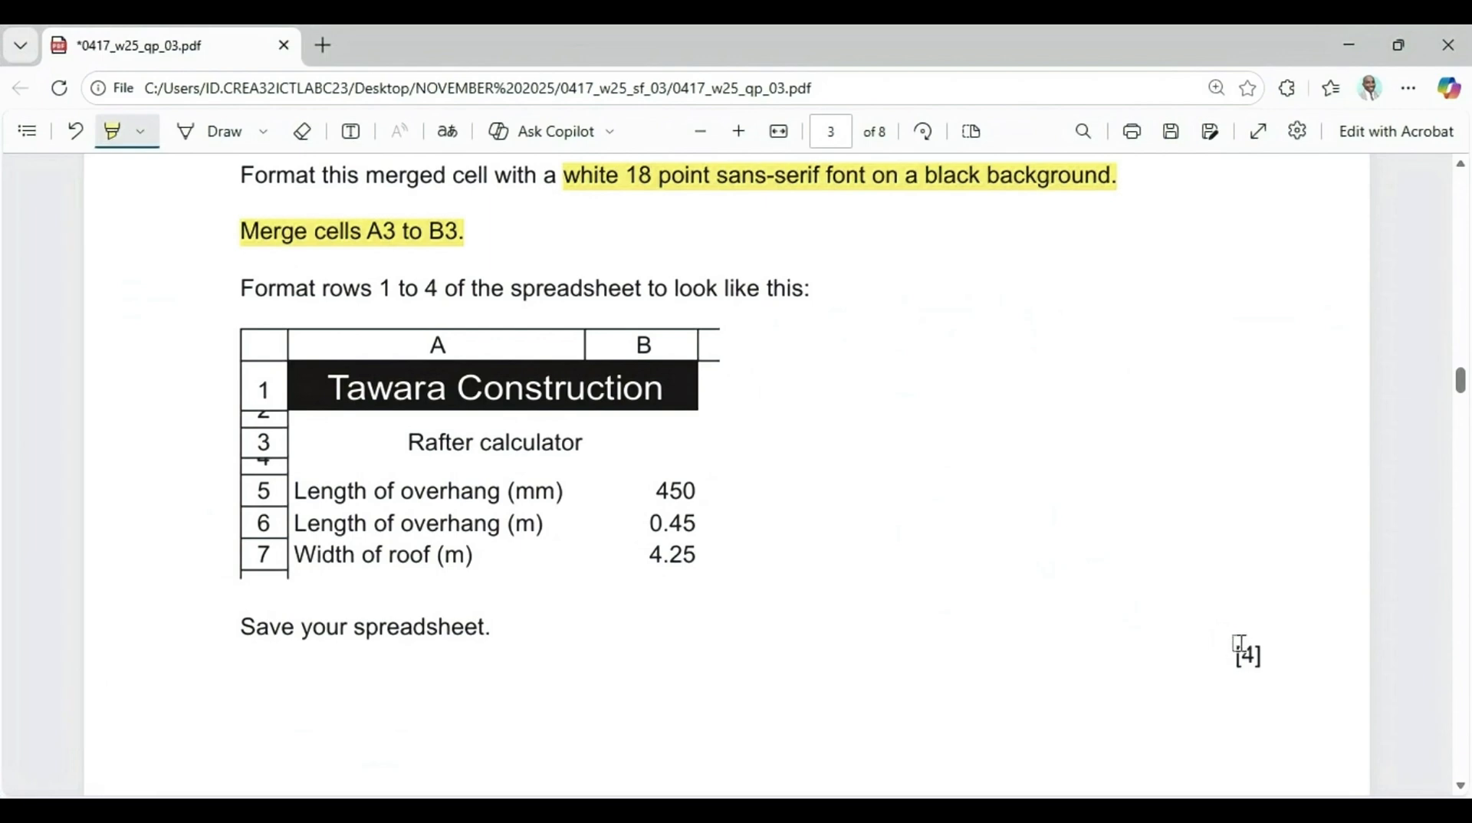
pyautogui.scroll(-2, 569, 585)
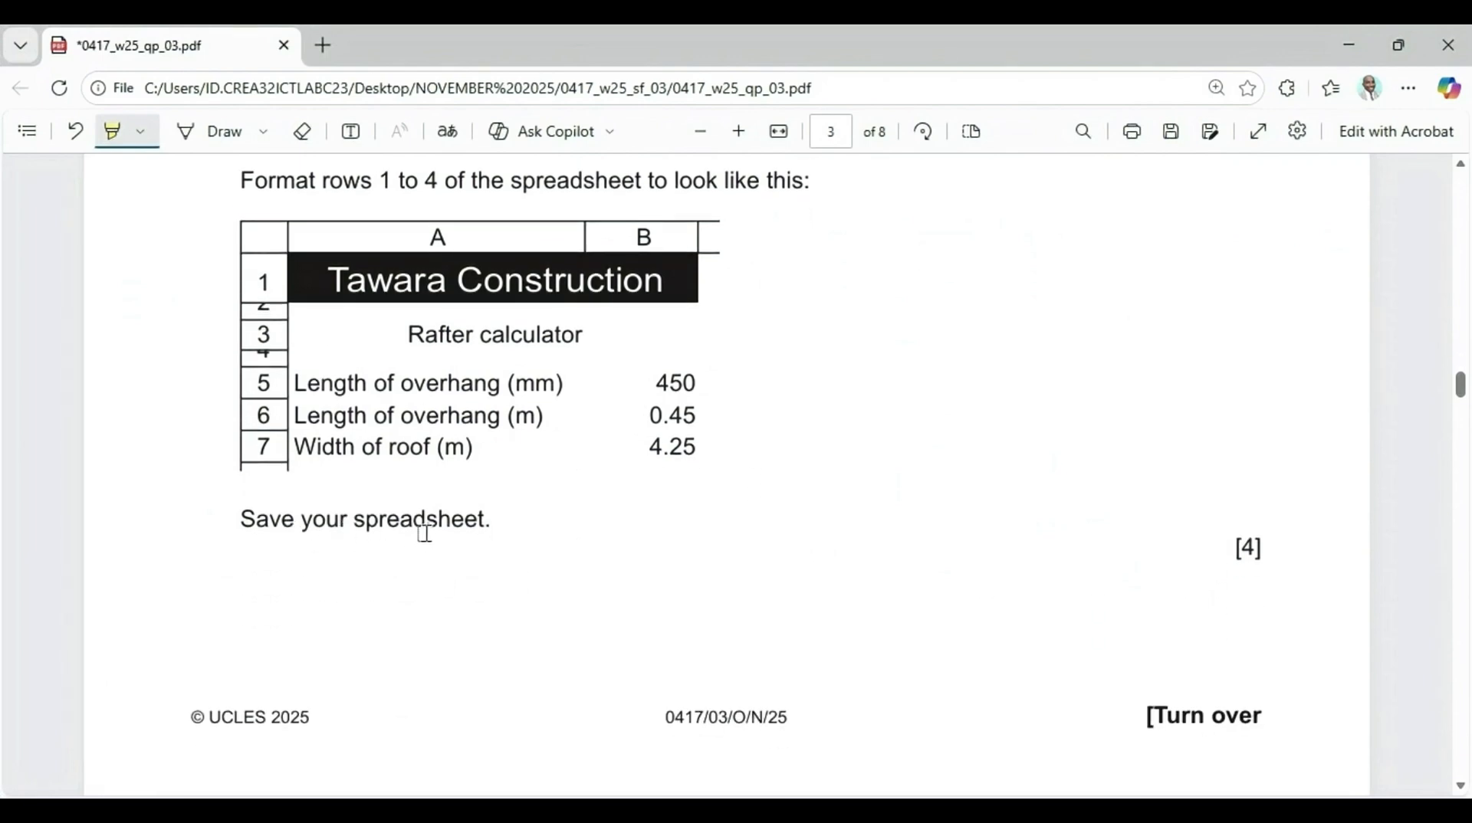
pyautogui.scroll(-4, 424, 534)
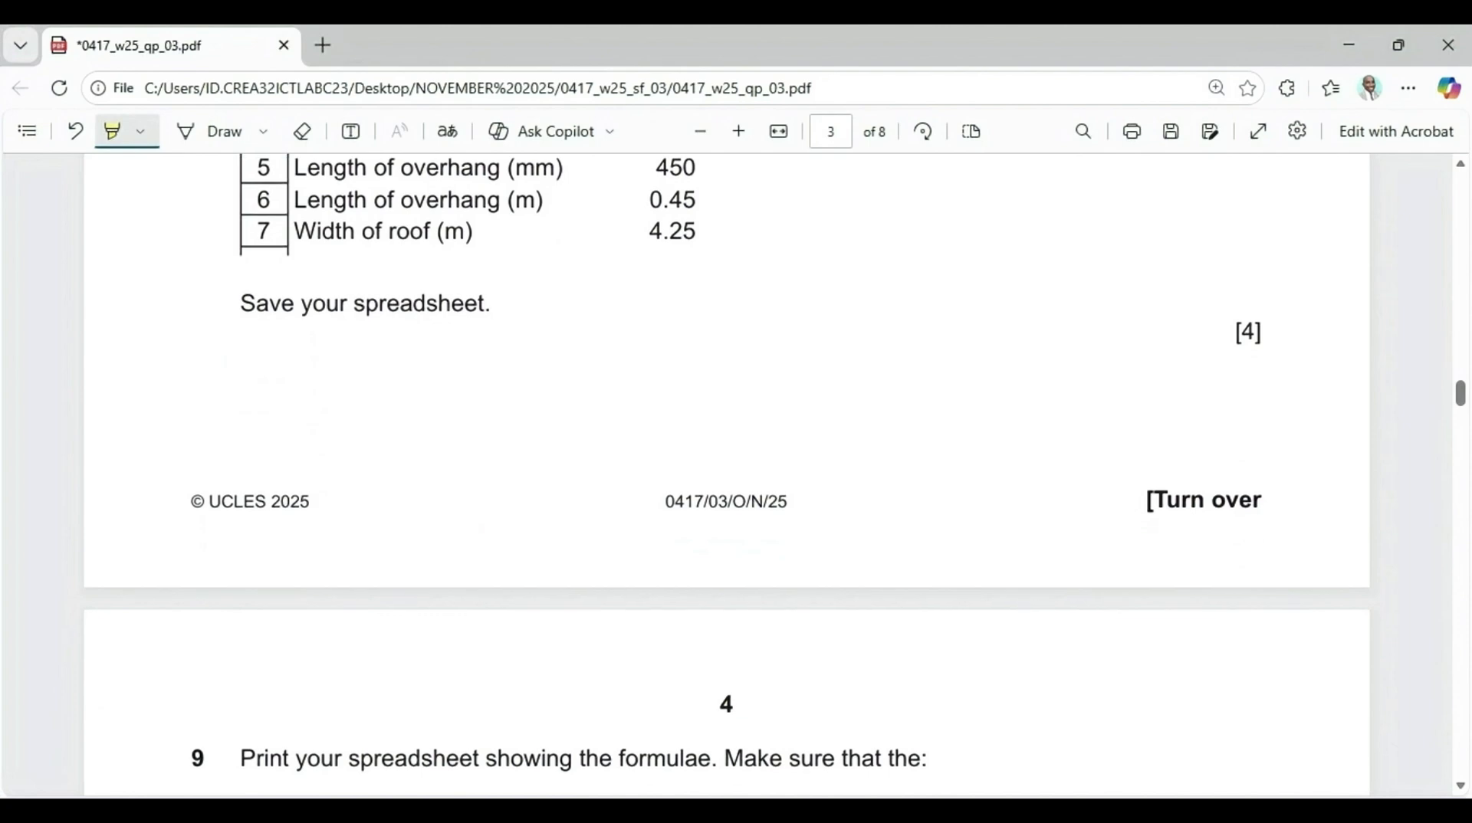
# Save the workbook and delete the pasted reference picture
pyautogui.hotkey('alt', 'Tab')
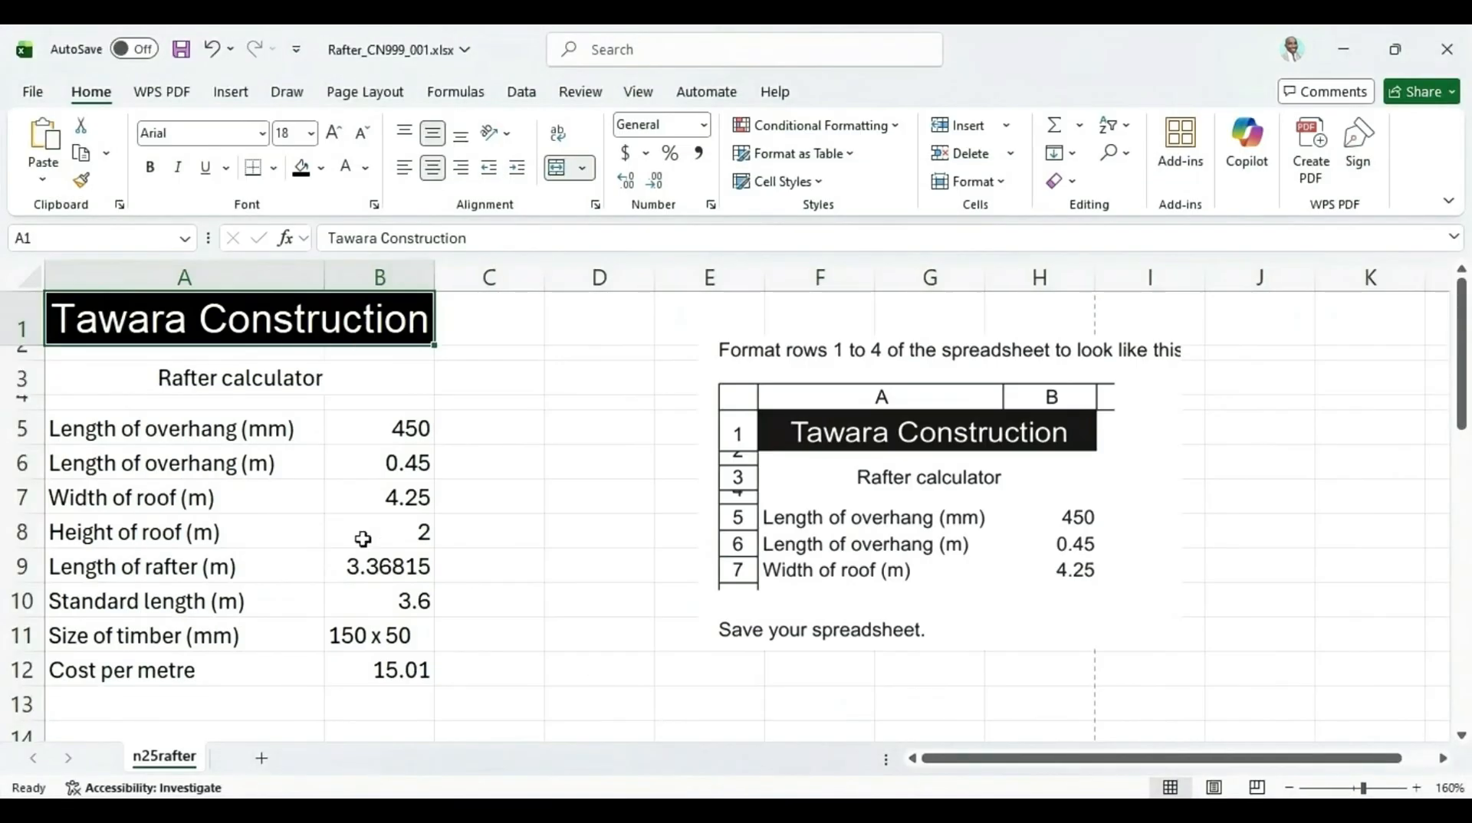
pyautogui.click(182, 51)
pyautogui.click(926, 344)
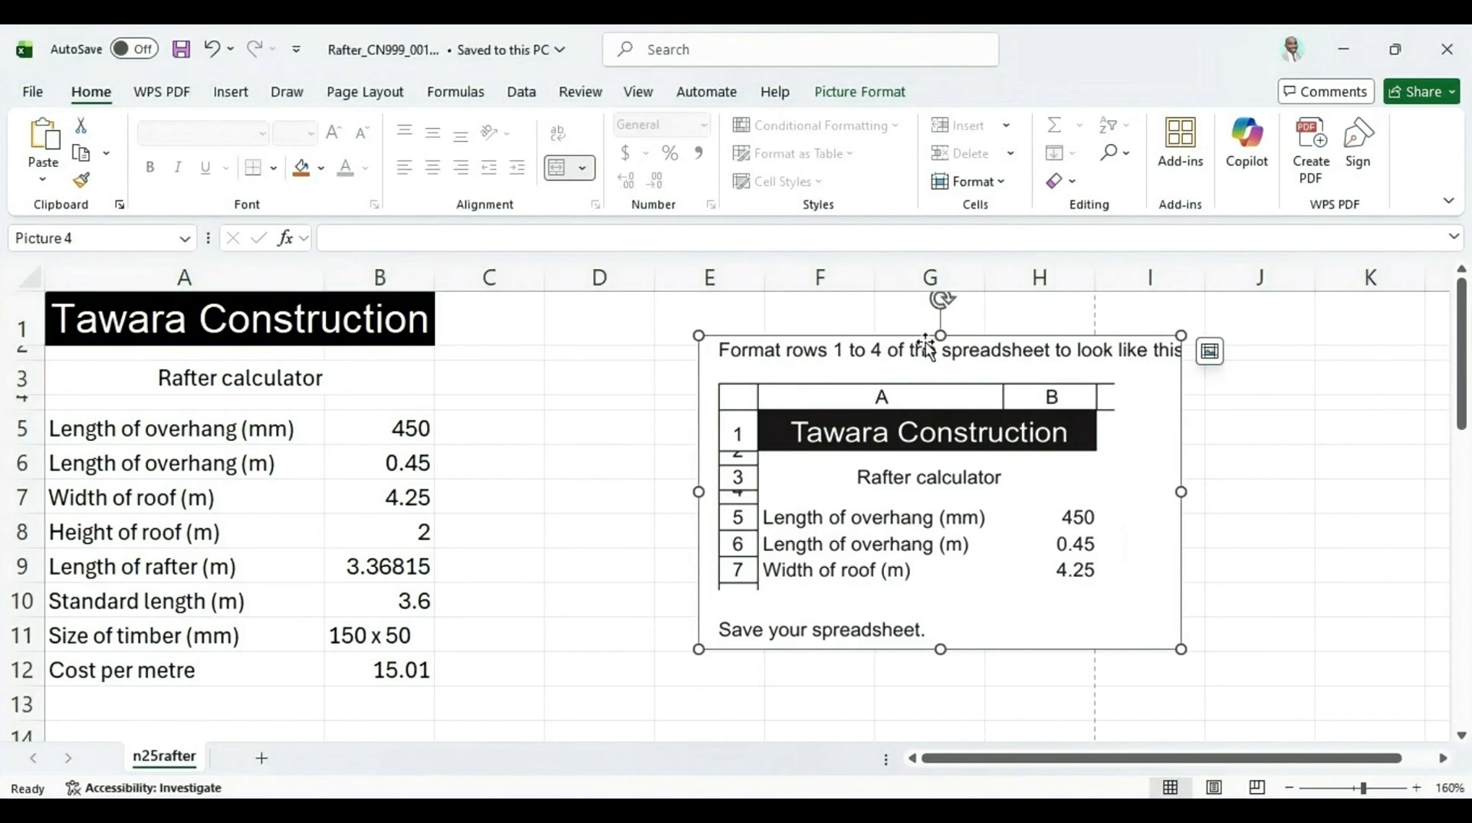
pyautogui.press('Delete')
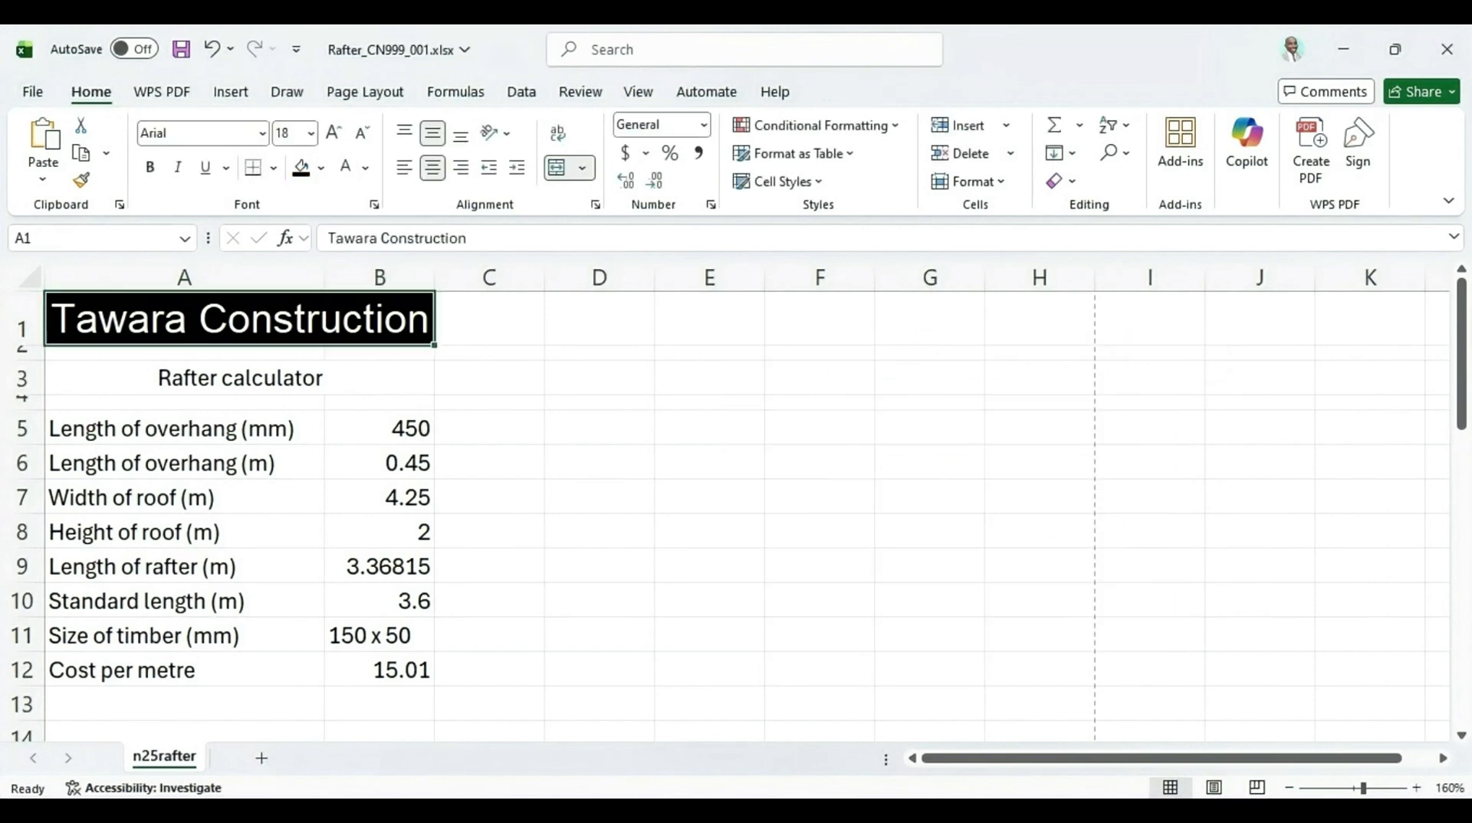
# Highlight the question 9 requirements for landscape orientation, displayed headings and fully visible cell contents
pyautogui.hotkey('alt', 'Tab')
pyautogui.scroll(-5, 617, 483)
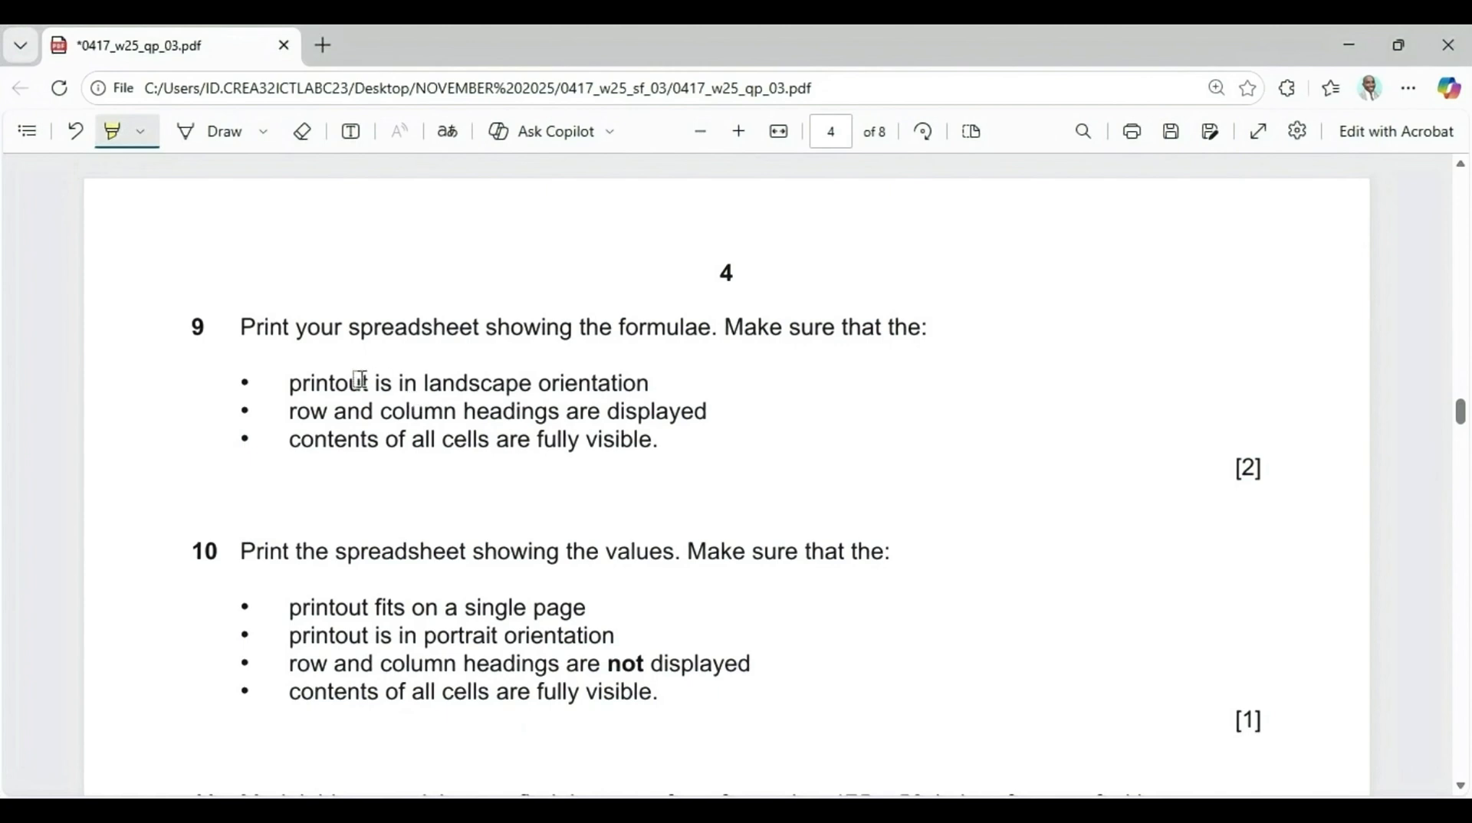
pyautogui.moveTo(411, 391); pyautogui.dragTo(638, 377)
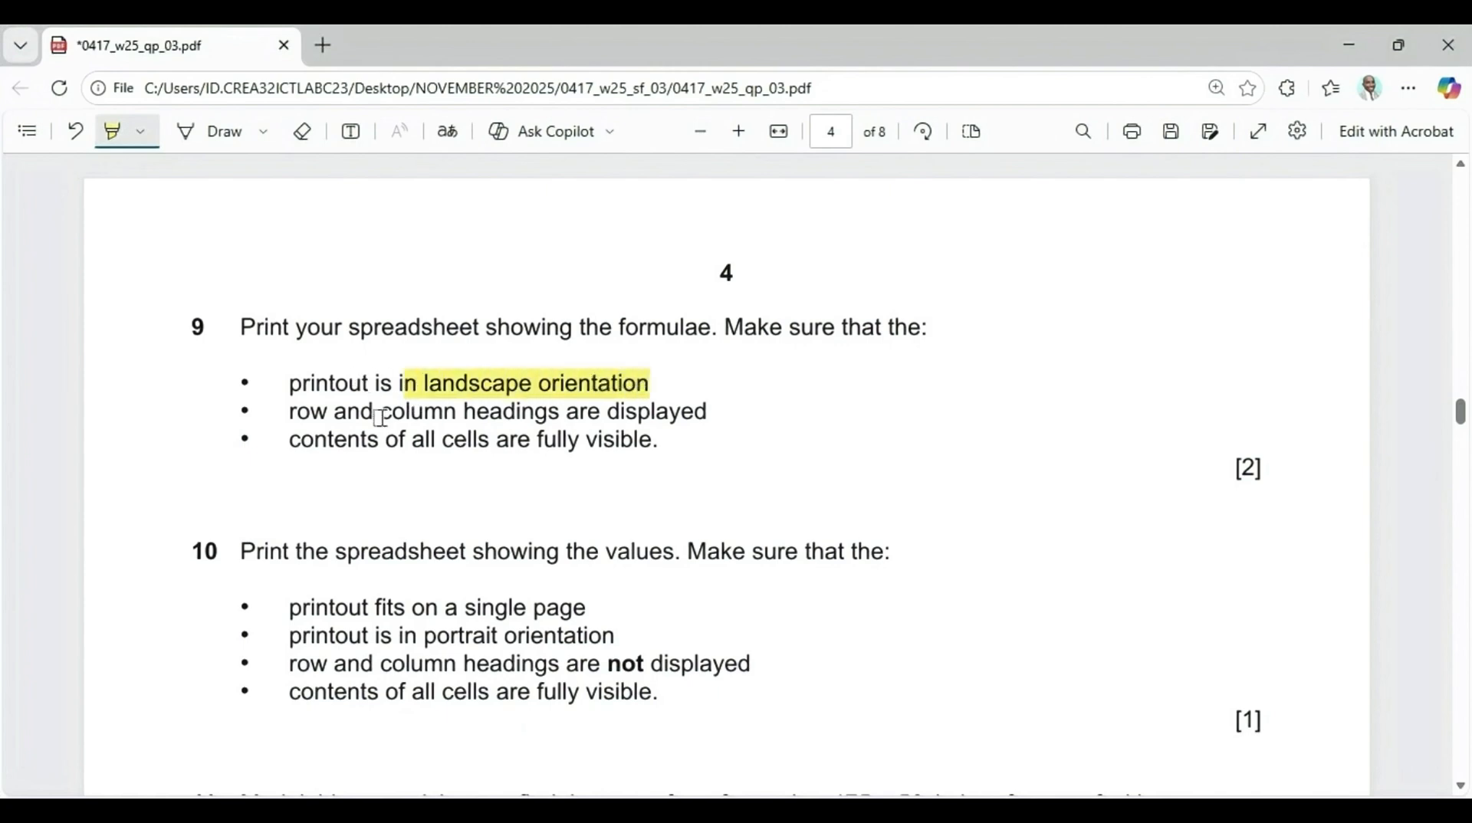
pyautogui.moveTo(290, 411); pyautogui.dragTo(727, 404)
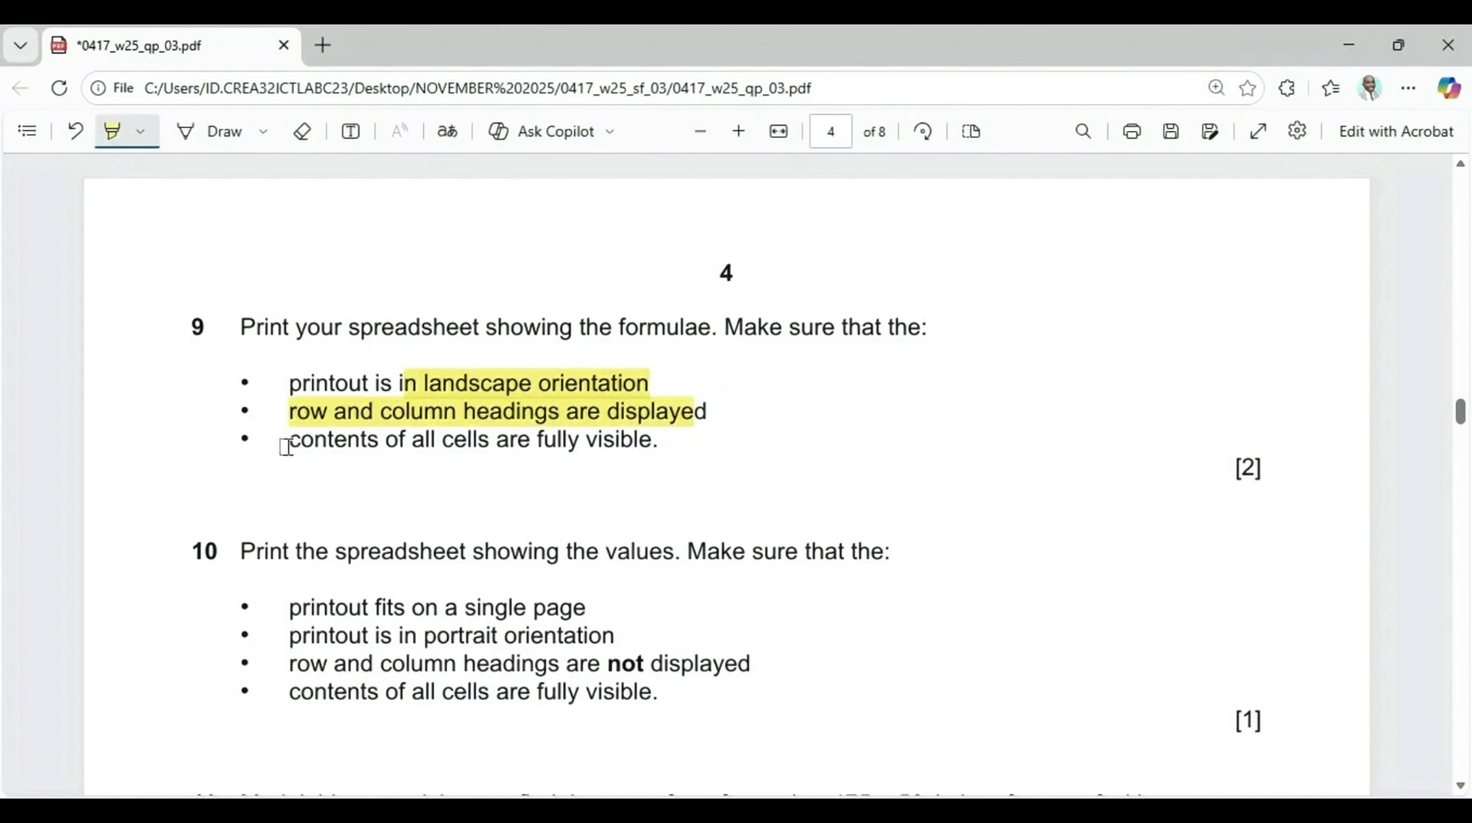
pyautogui.moveTo(283, 442); pyautogui.dragTo(684, 435)
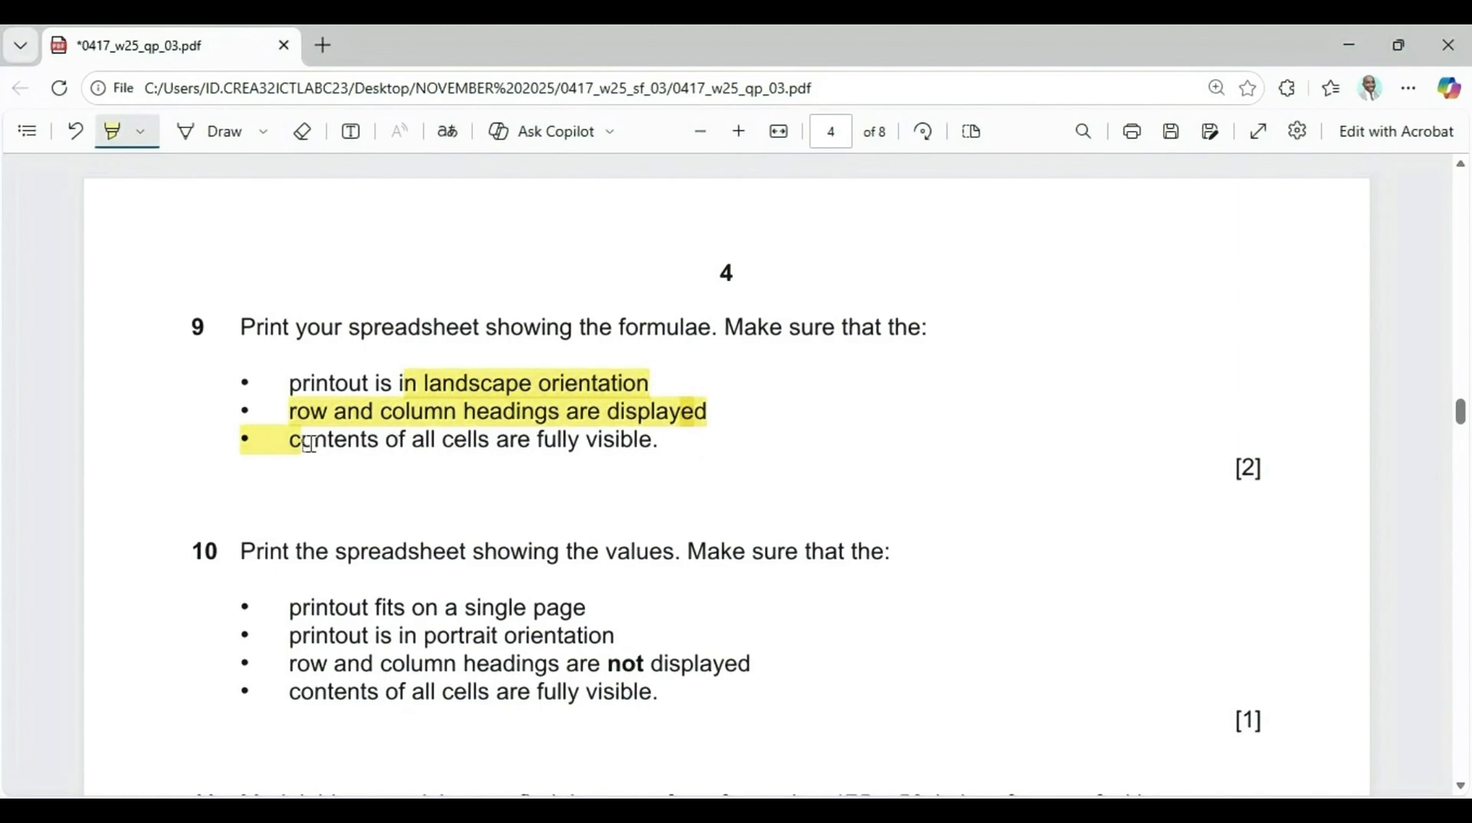
pyautogui.moveTo(310, 444); pyautogui.dragTo(711, 446)
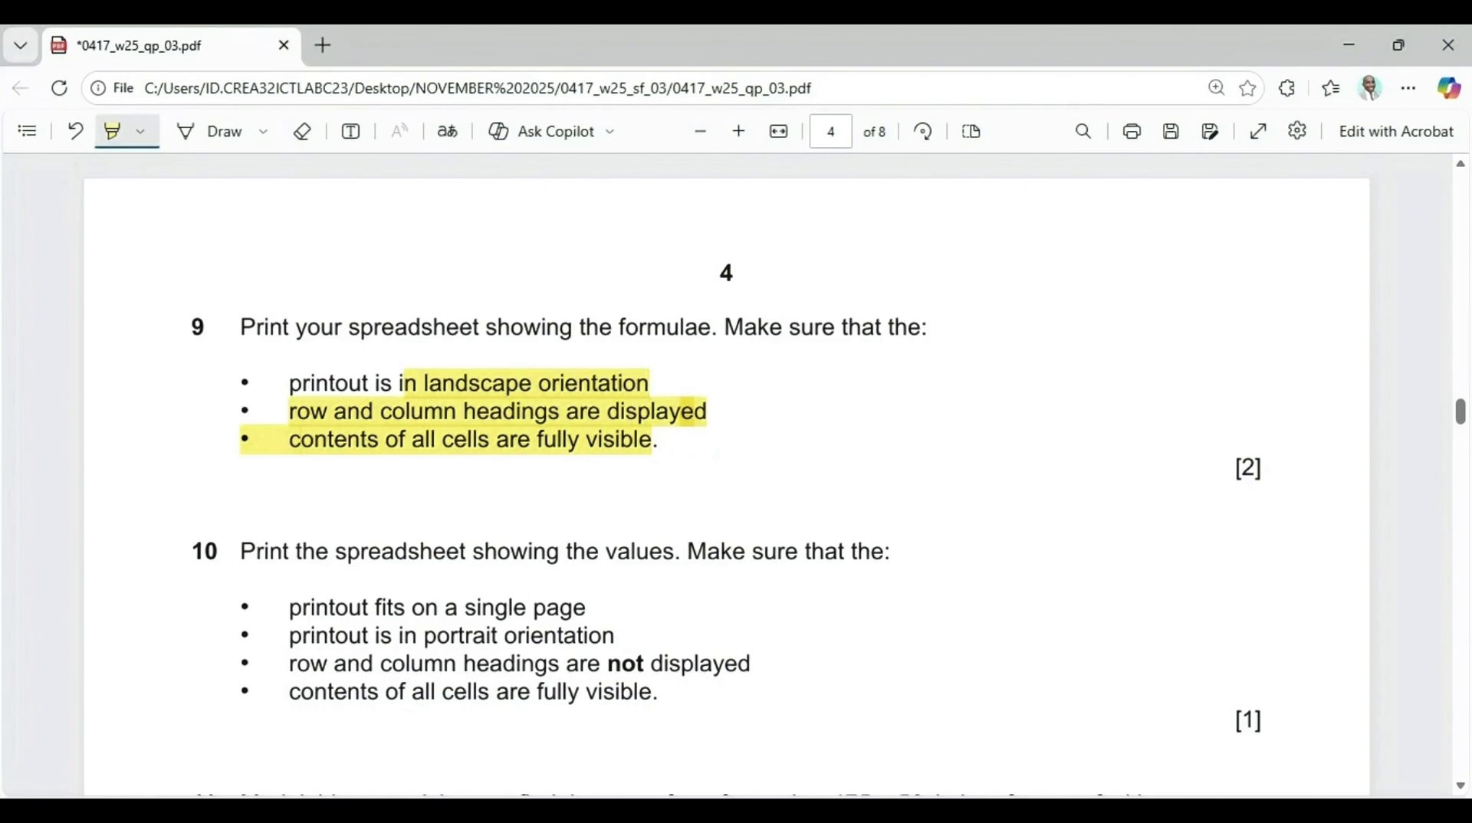
# Set the worksheet's page orientation to Landscape
pyautogui.hotkey('alt', 'Tab')
pyautogui.click(365, 92)
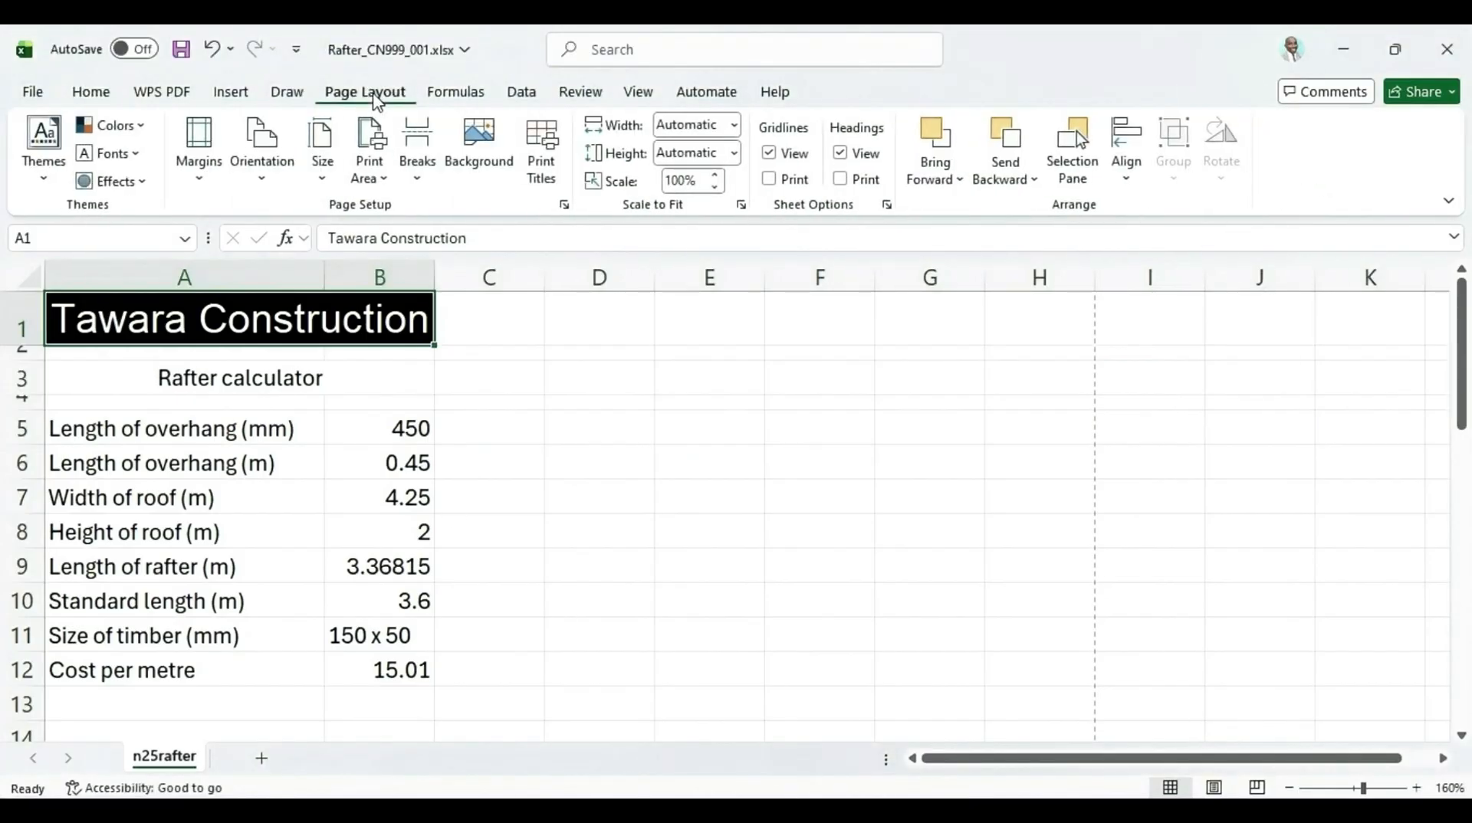
pyautogui.click(262, 154)
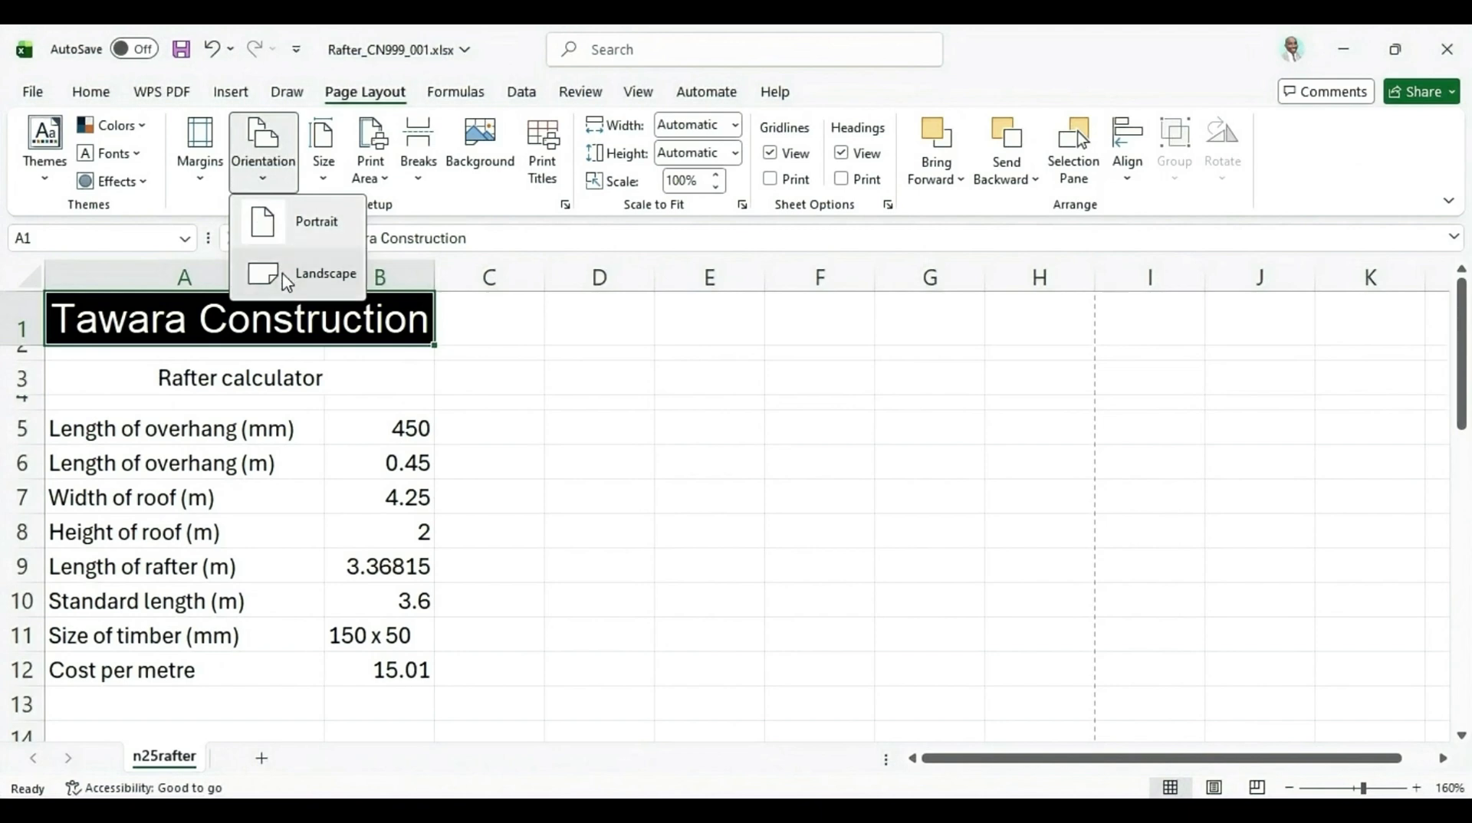
pyautogui.click(288, 278)
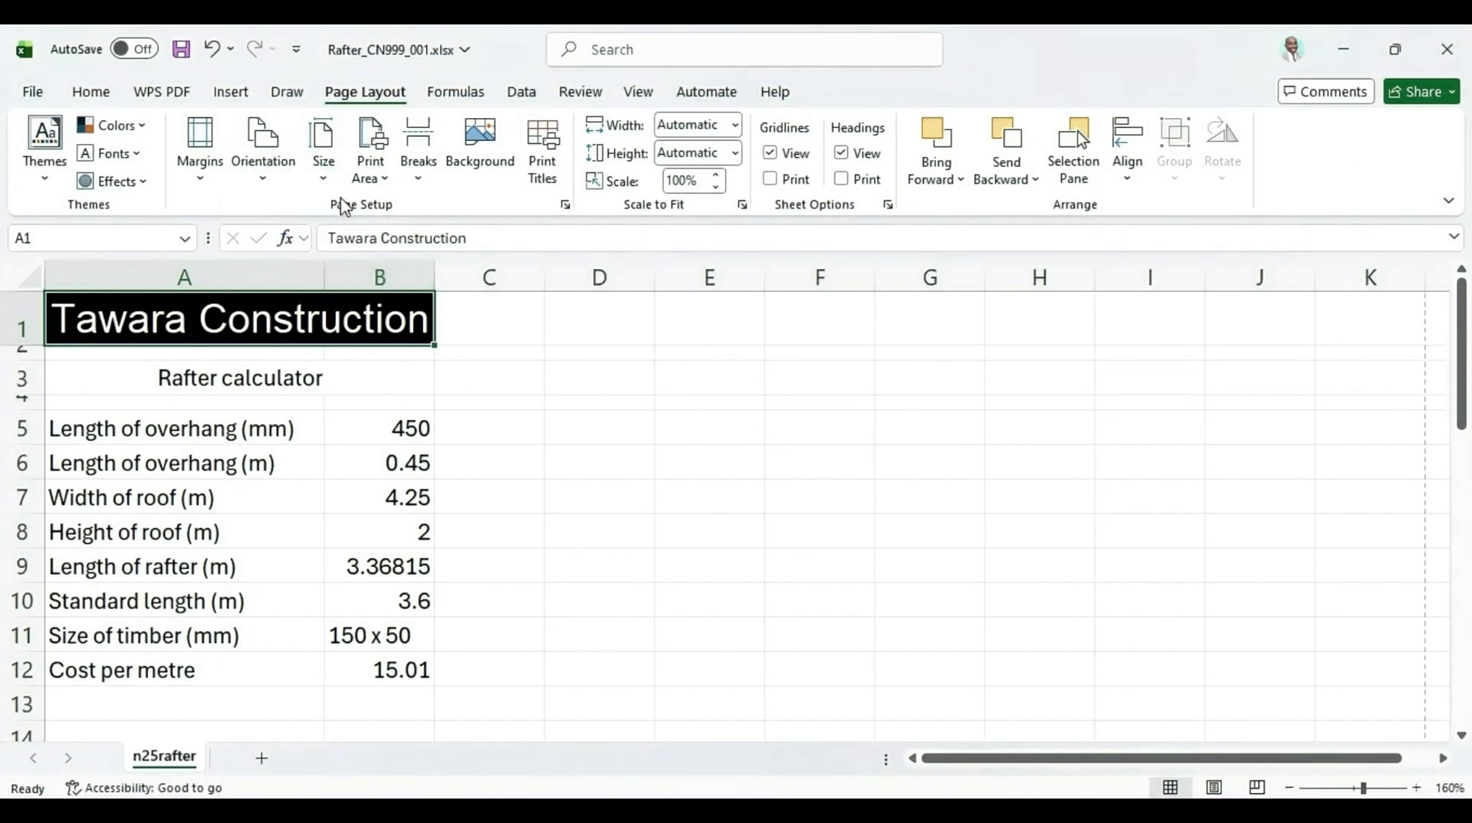
# Set the paper size to A4
pyautogui.click(323, 174)
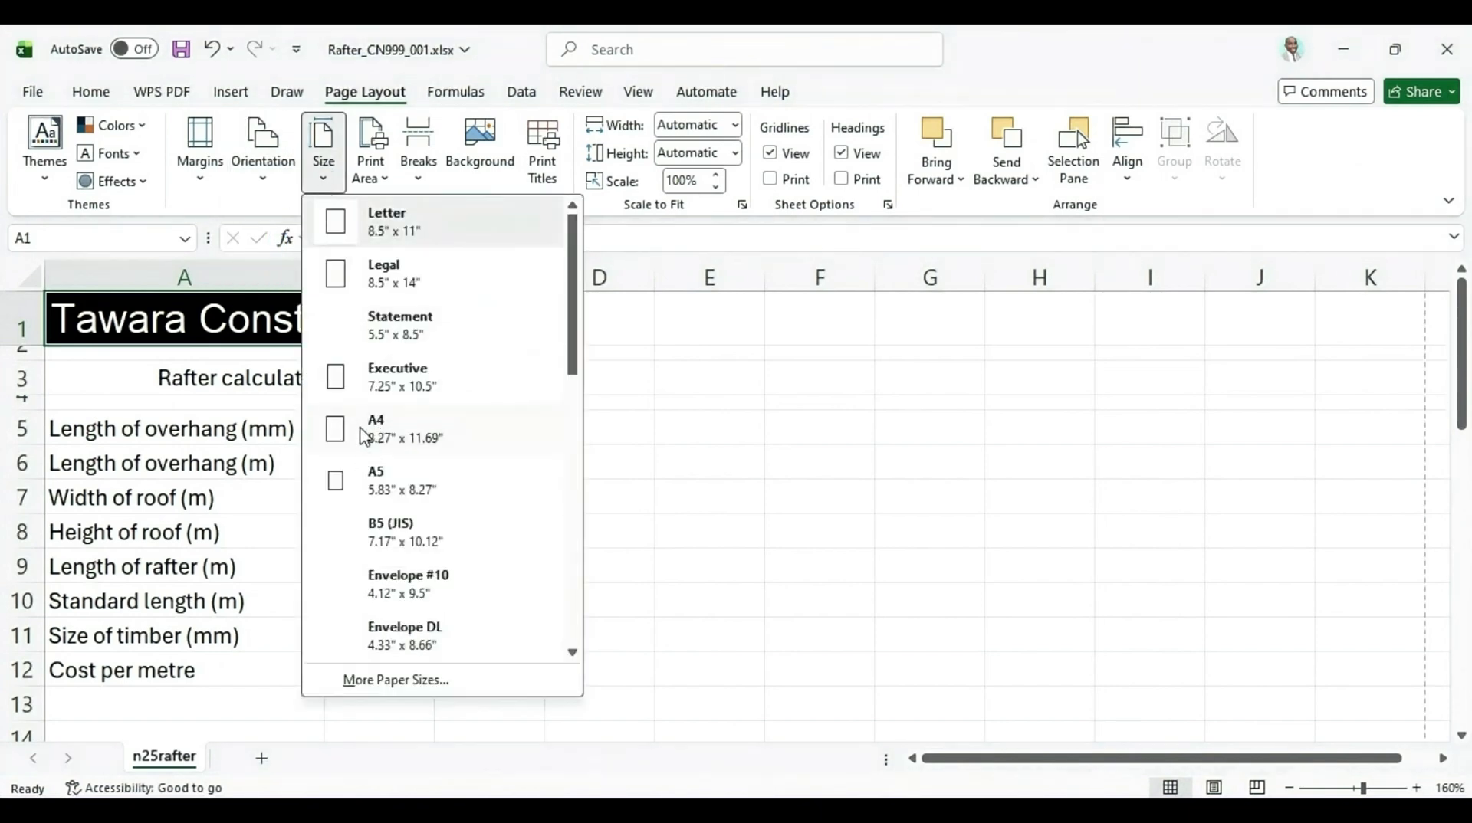
pyautogui.click(365, 436)
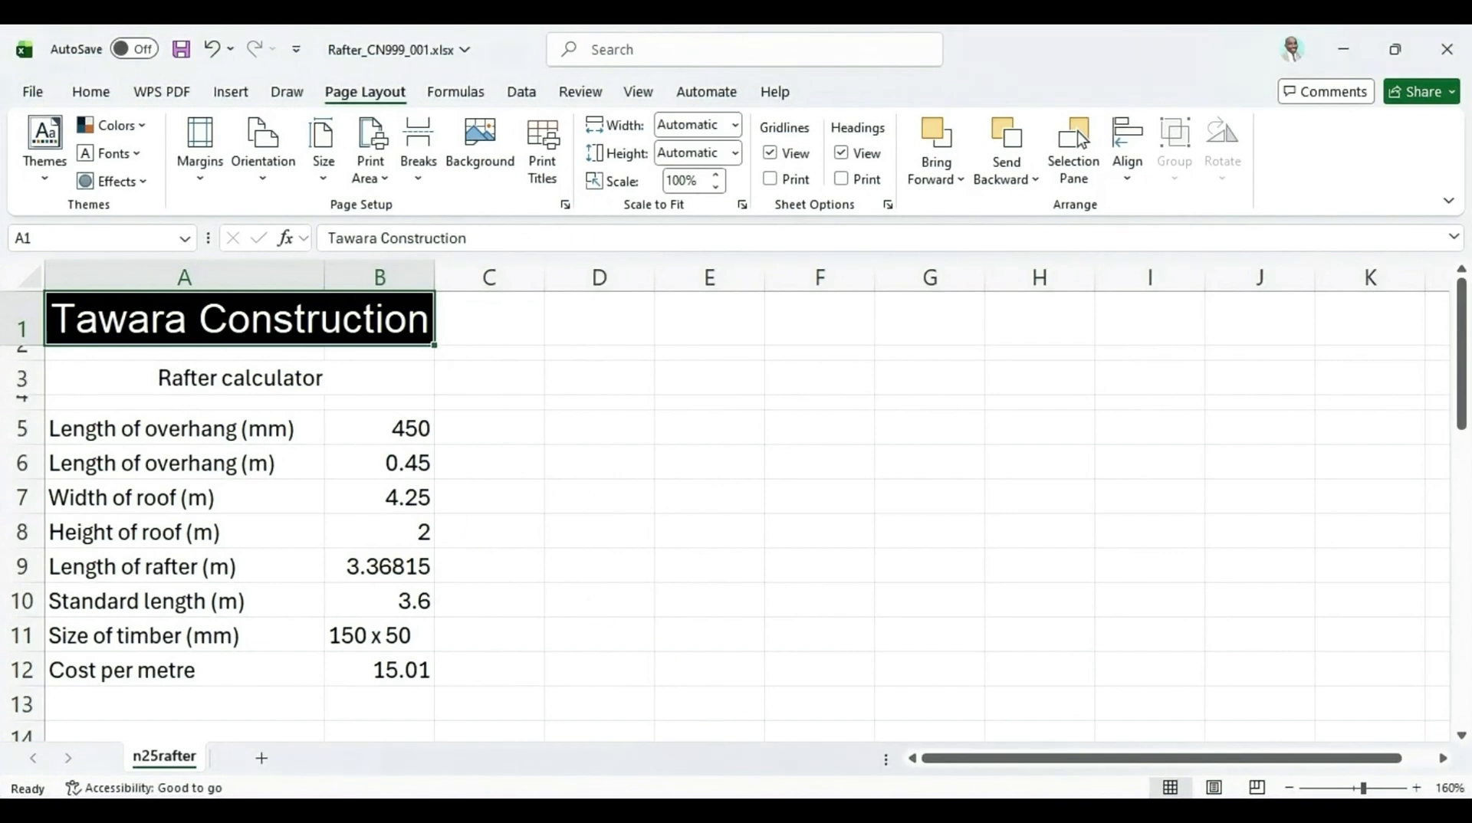
pyautogui.hotkey('alt', 'Tab')
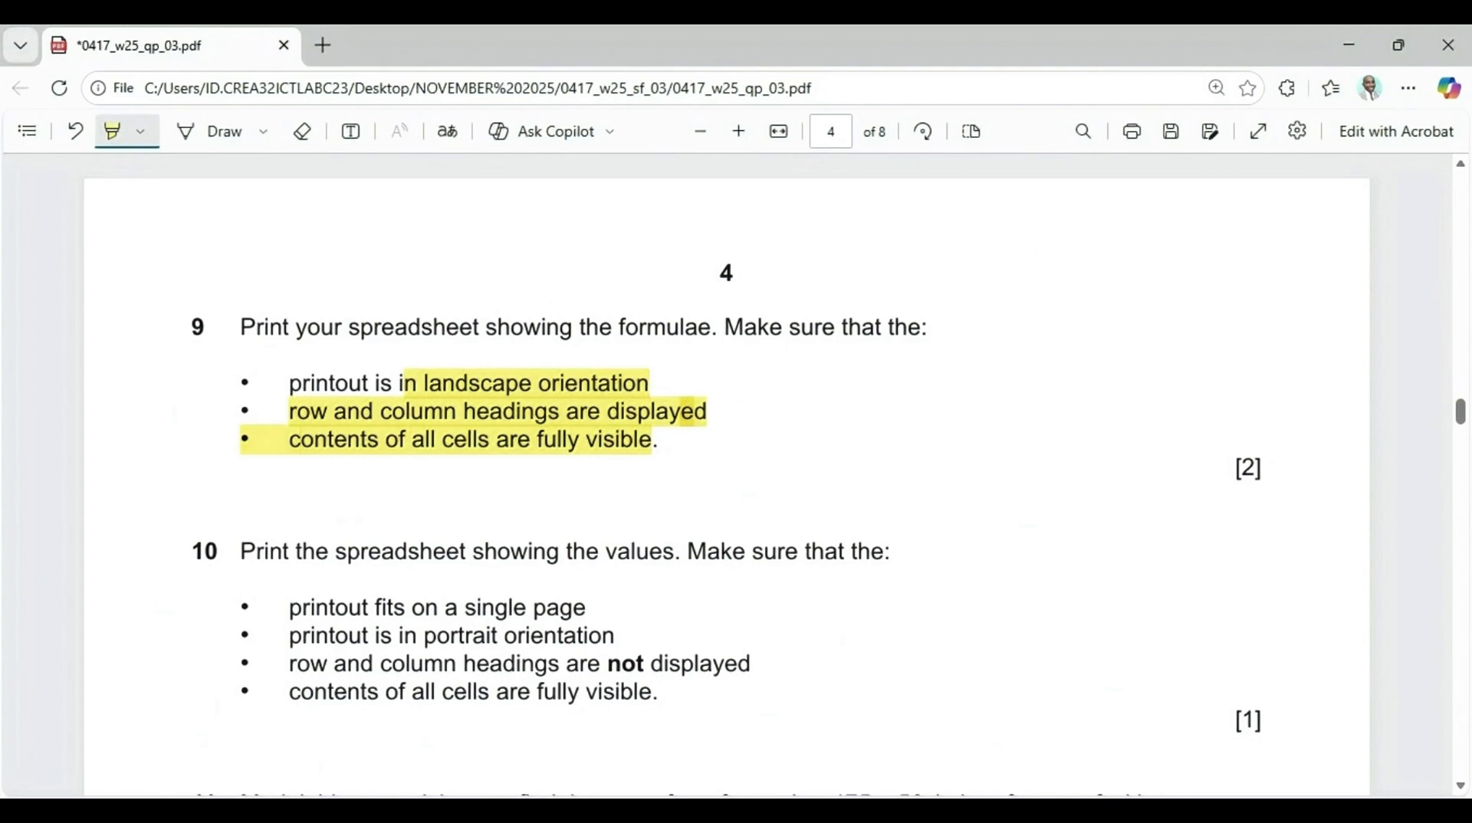
pyautogui.hotkey('alt', 'Tab')
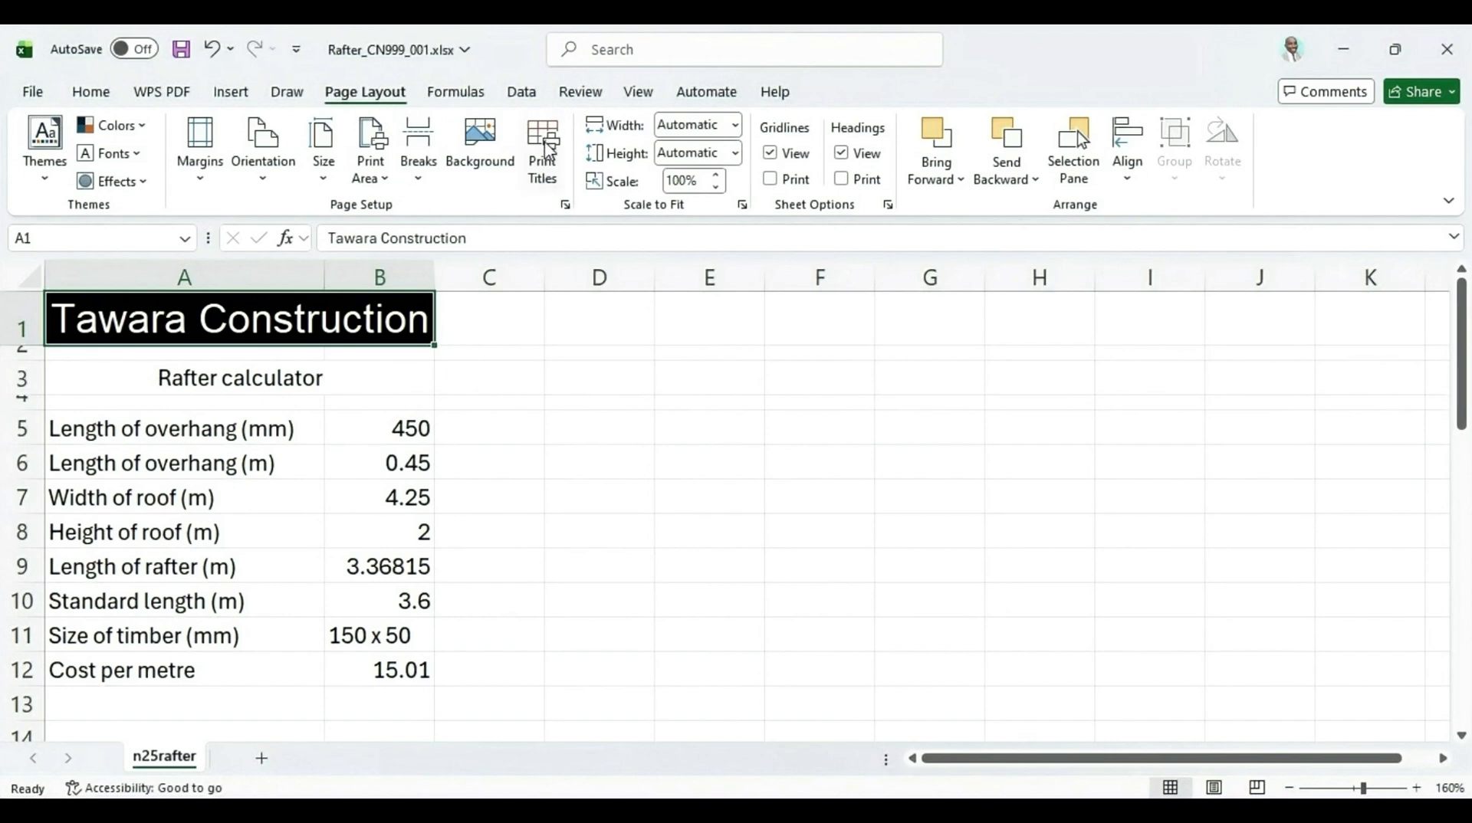
# Enable printing of row and column headings in Page Setup
pyautogui.click(549, 147)
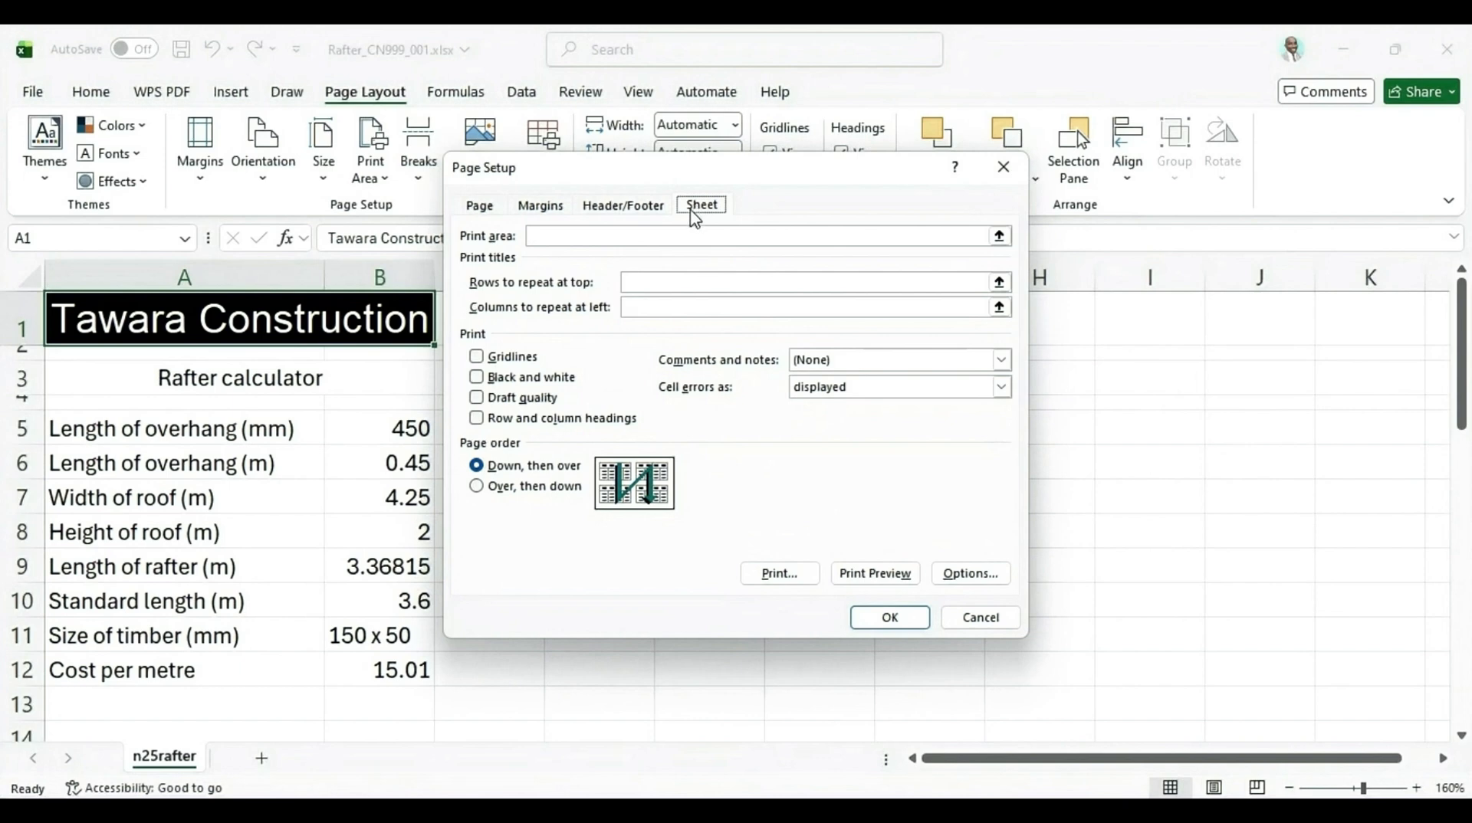
pyautogui.click(477, 419)
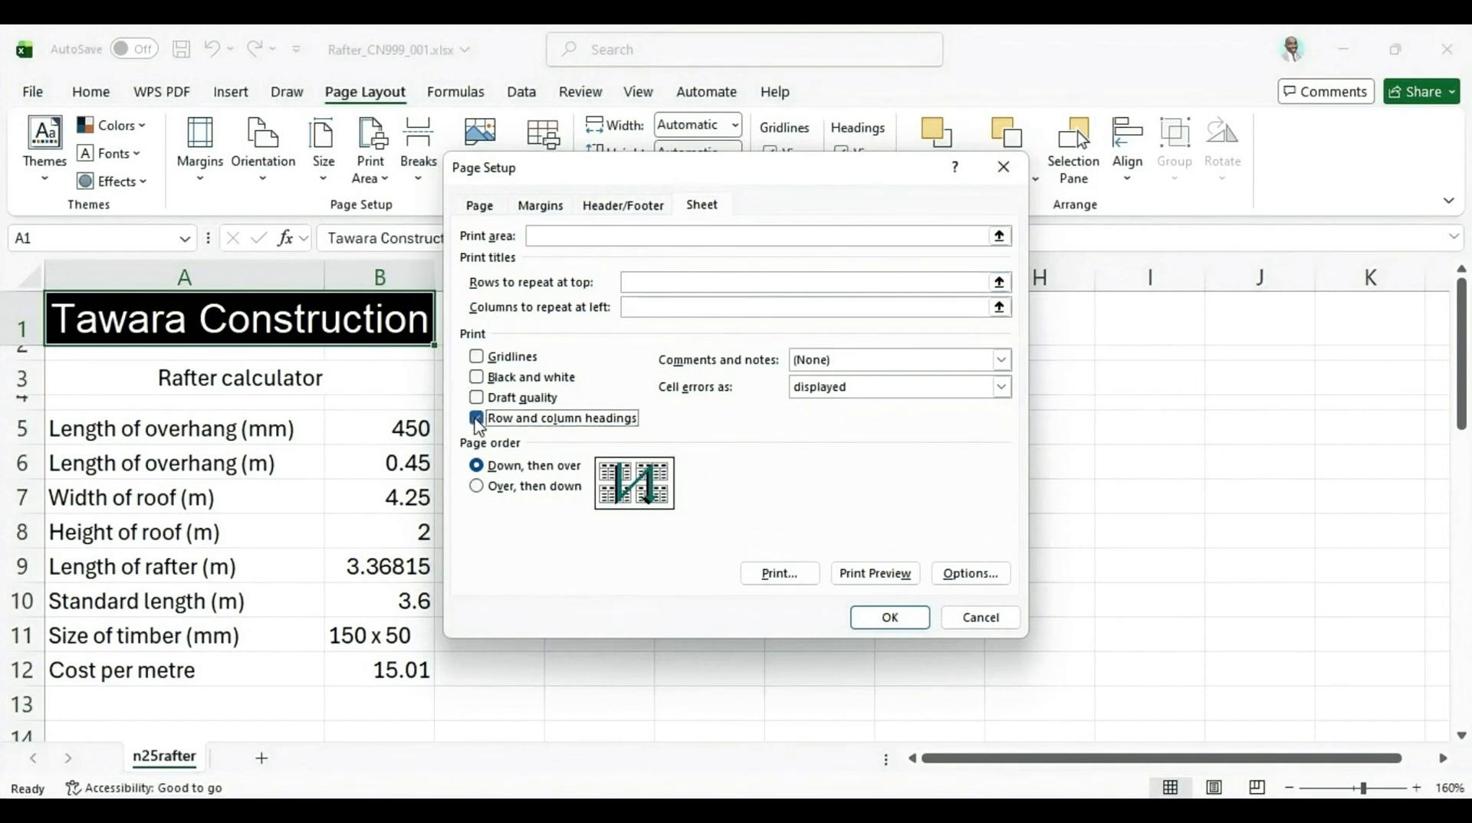
pyautogui.click(892, 623)
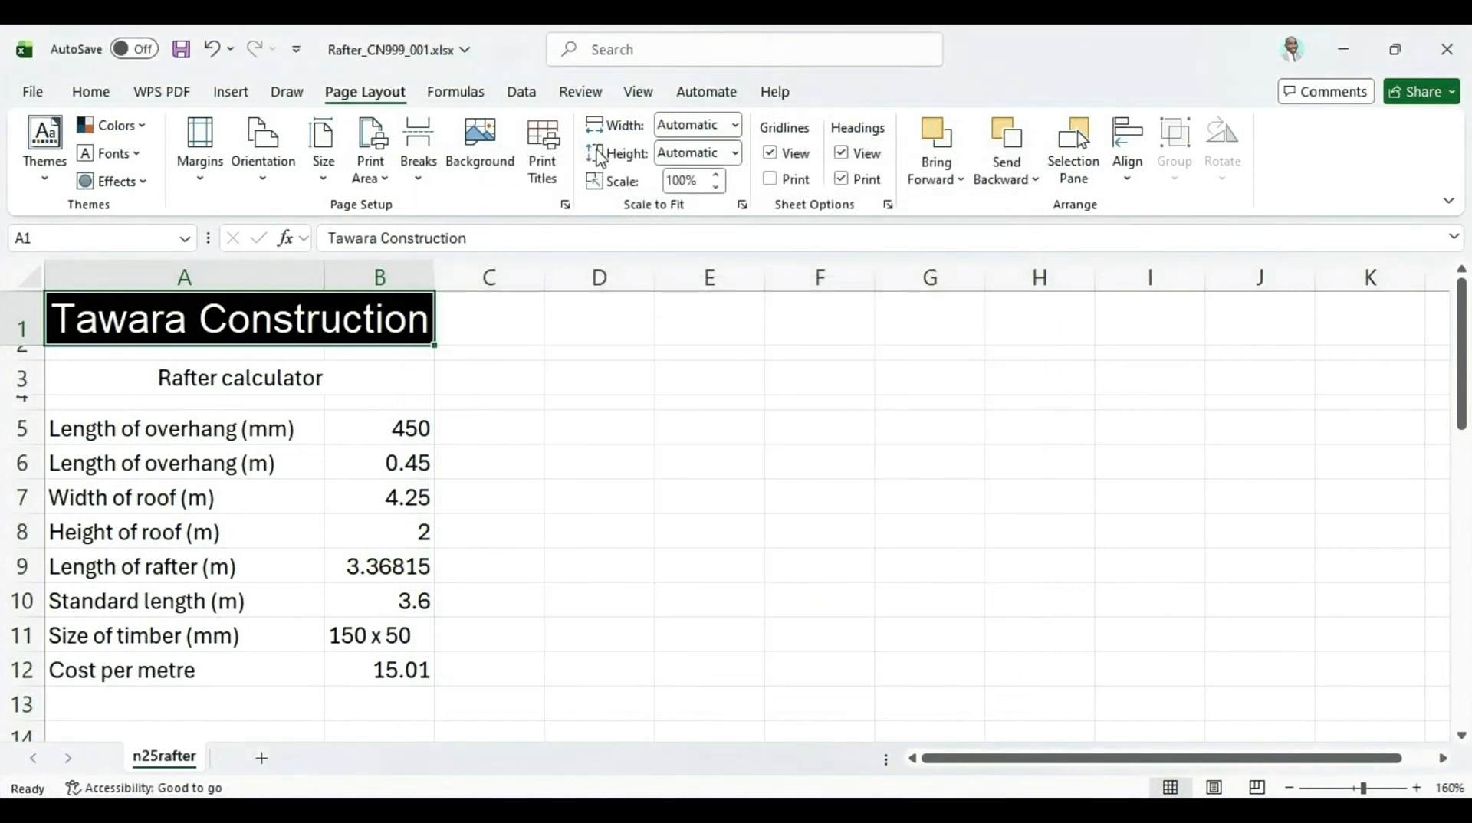
# Show formulas on the worksheet and autofit the column widths of the whole sheet so every formula is fully visible
pyautogui.click(468, 95)
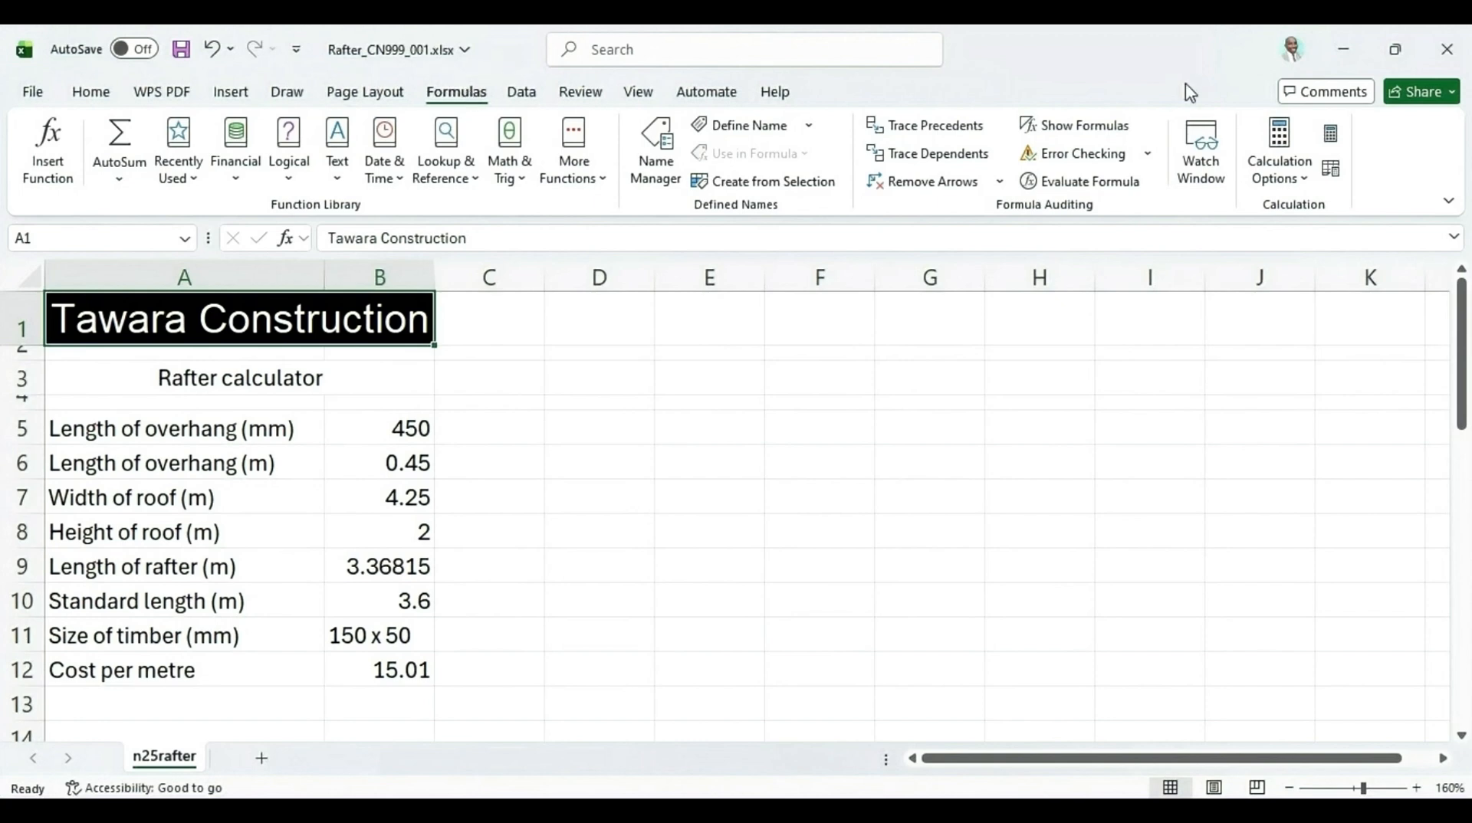
pyautogui.click(1081, 141)
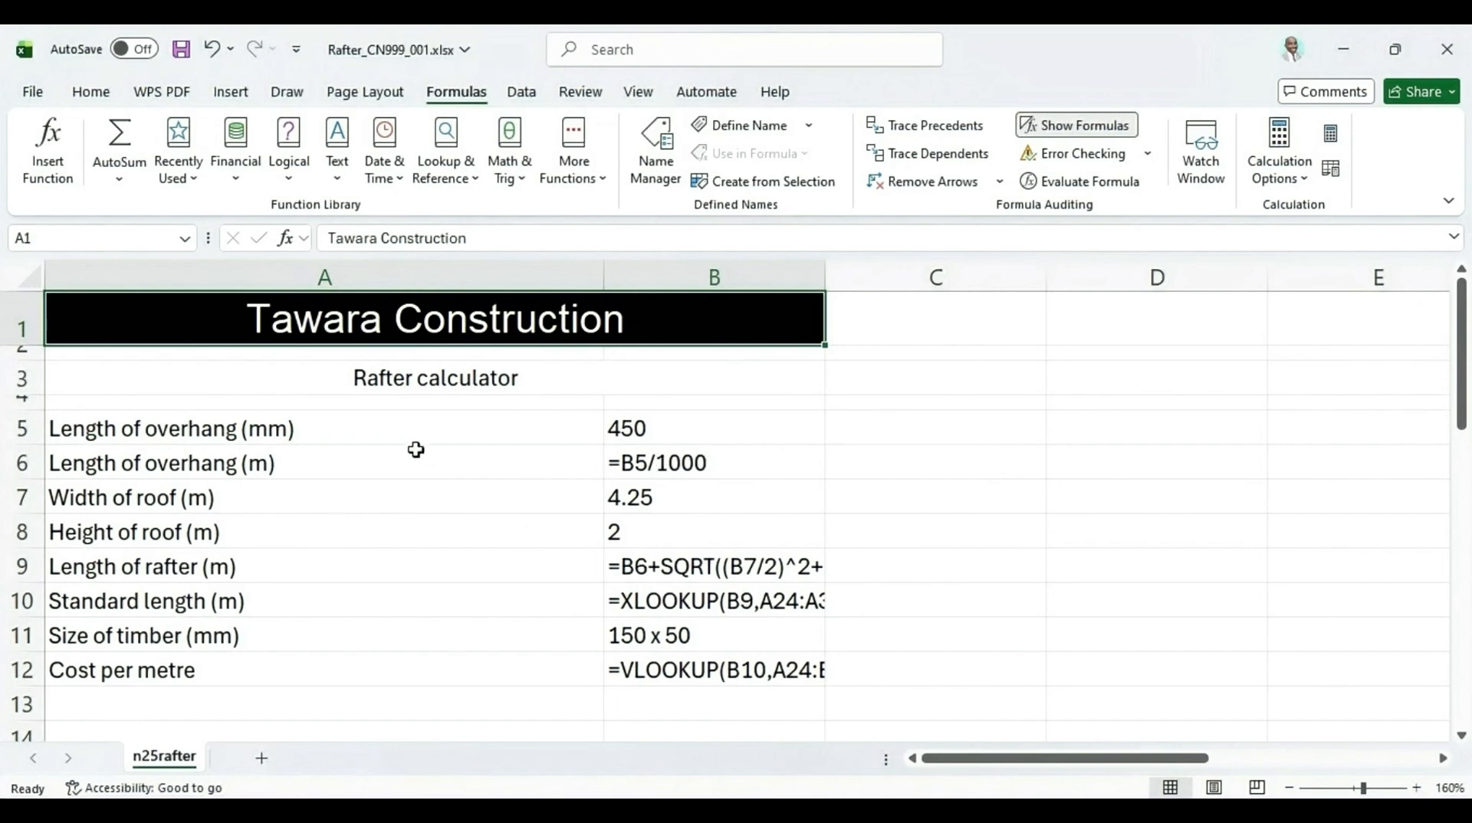
pyautogui.click(24, 274)
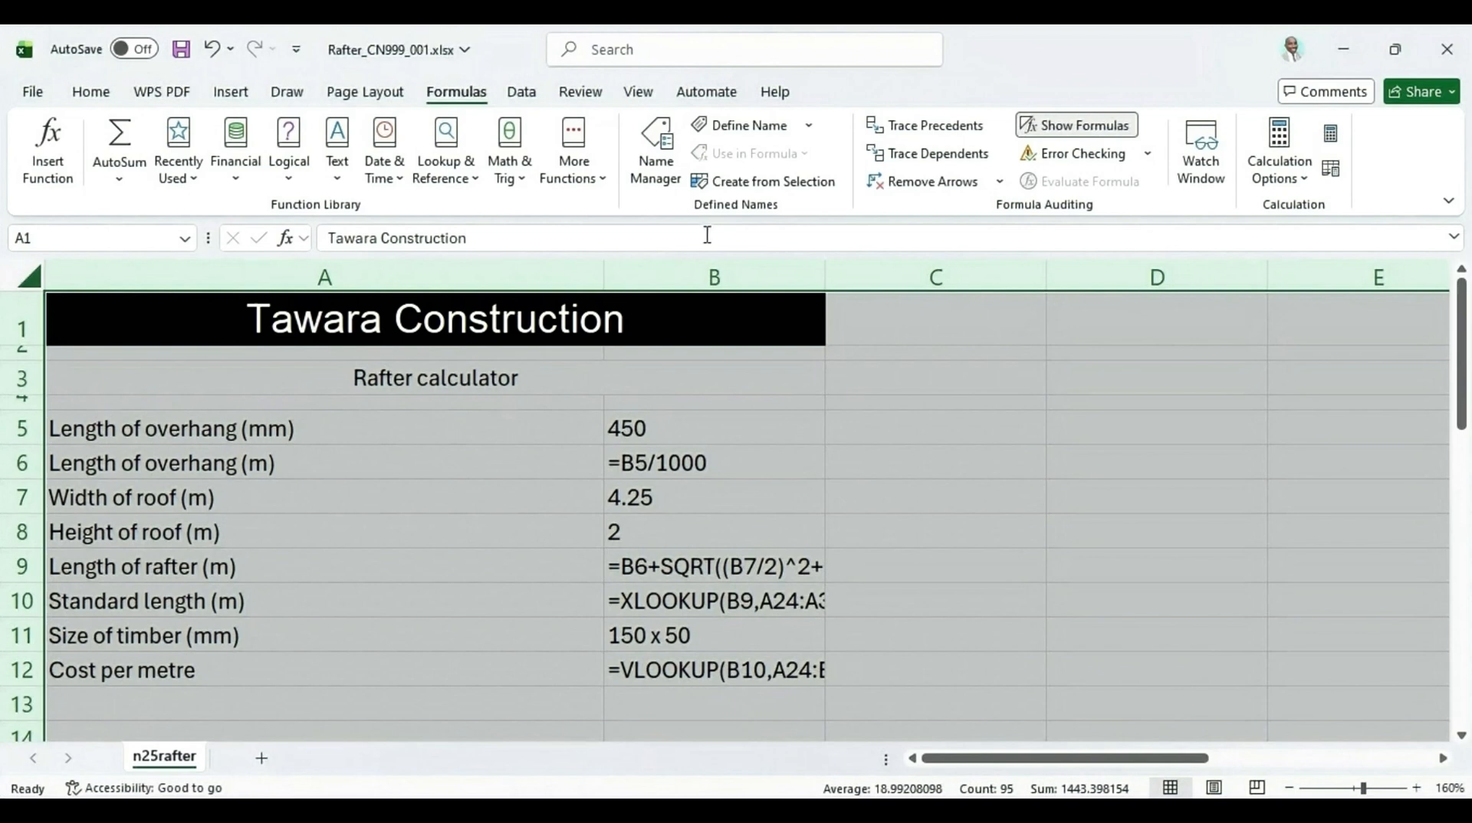
pyautogui.doubleClick(826, 276)
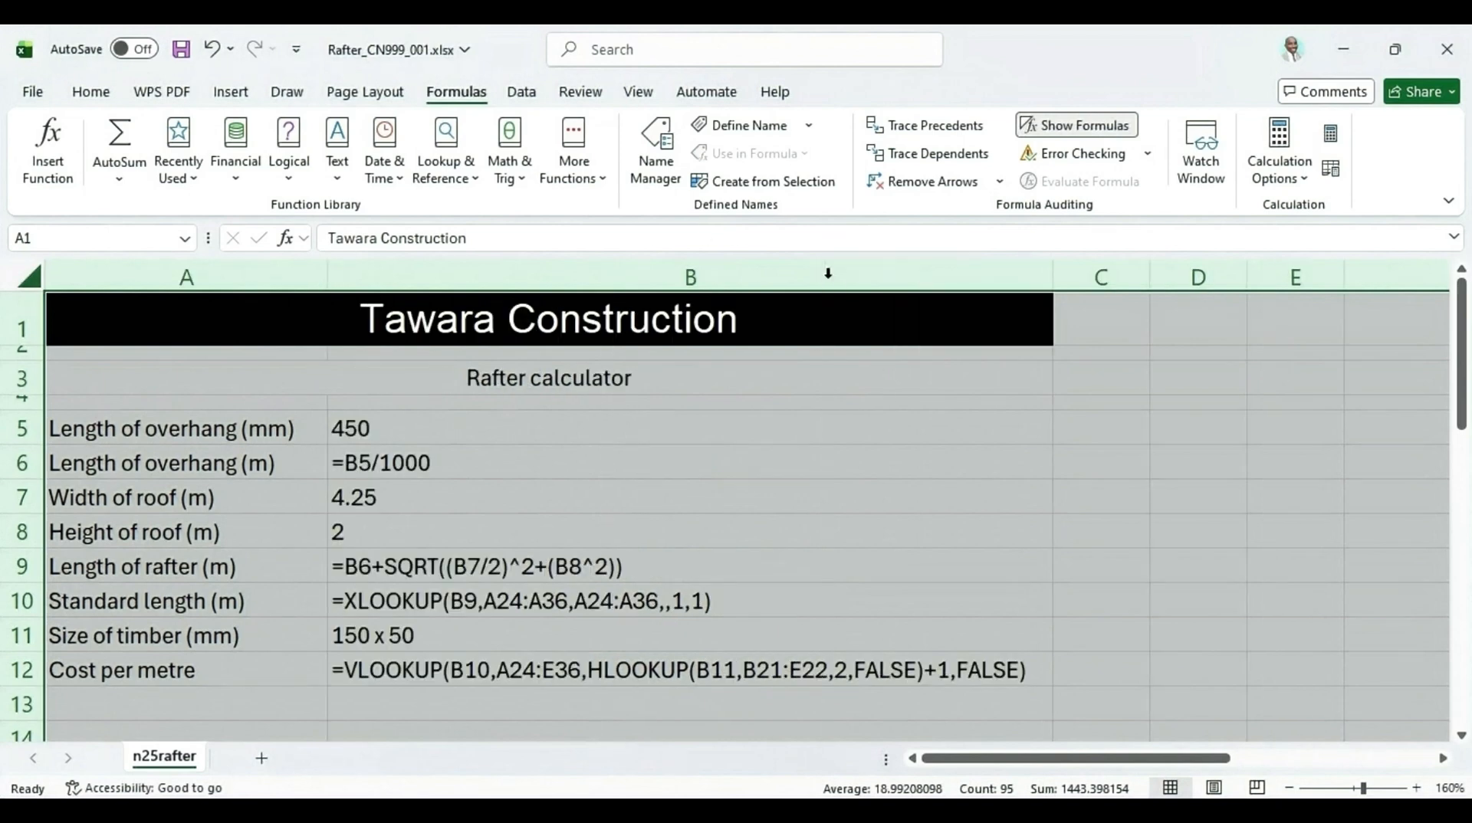
# Compare the sheet with the question 9 requirements and preview both pages of the formulae printout
pyautogui.scroll(-1, 759, 544)
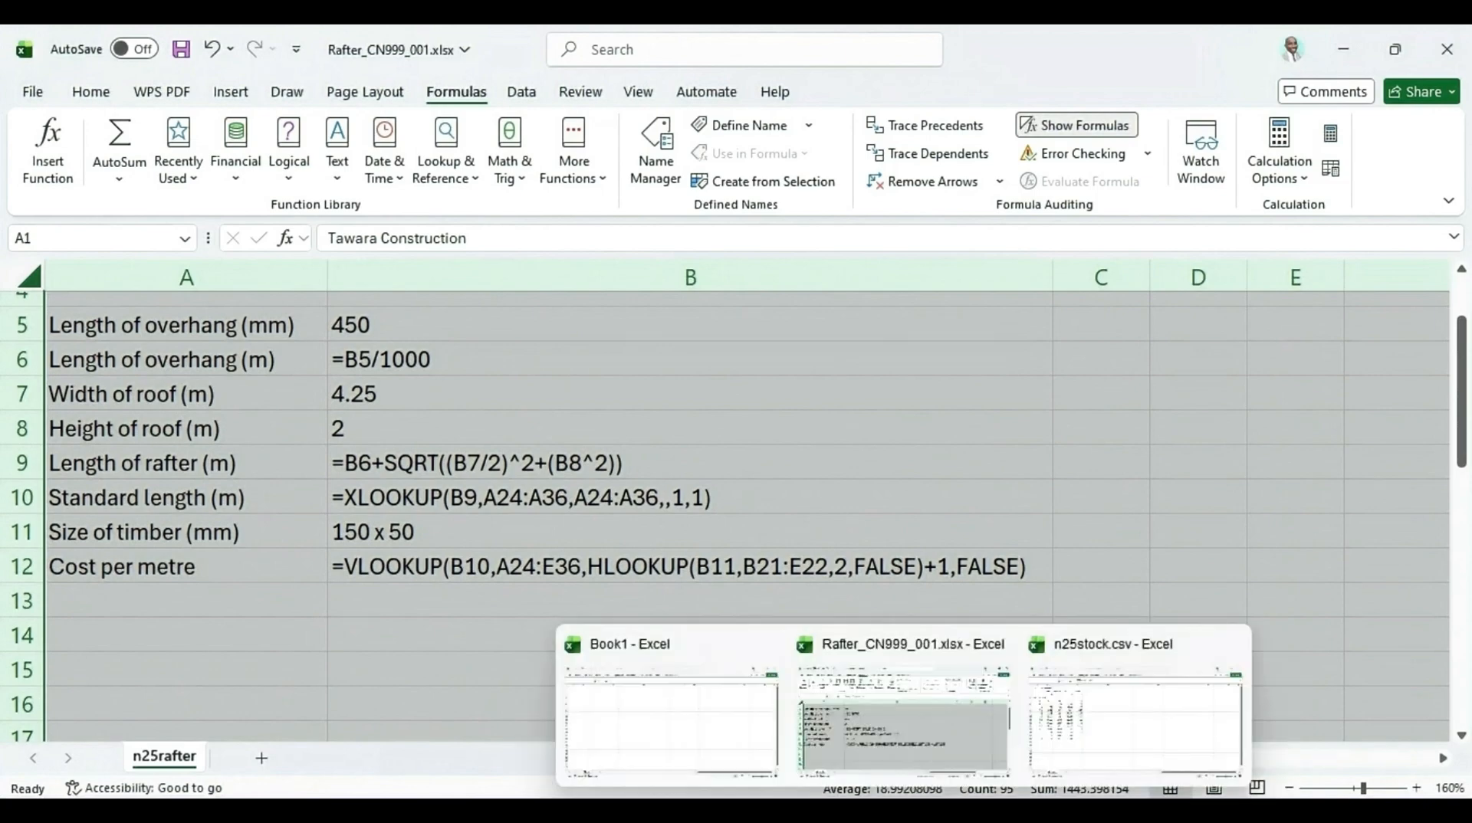
pyautogui.click(866, 813)
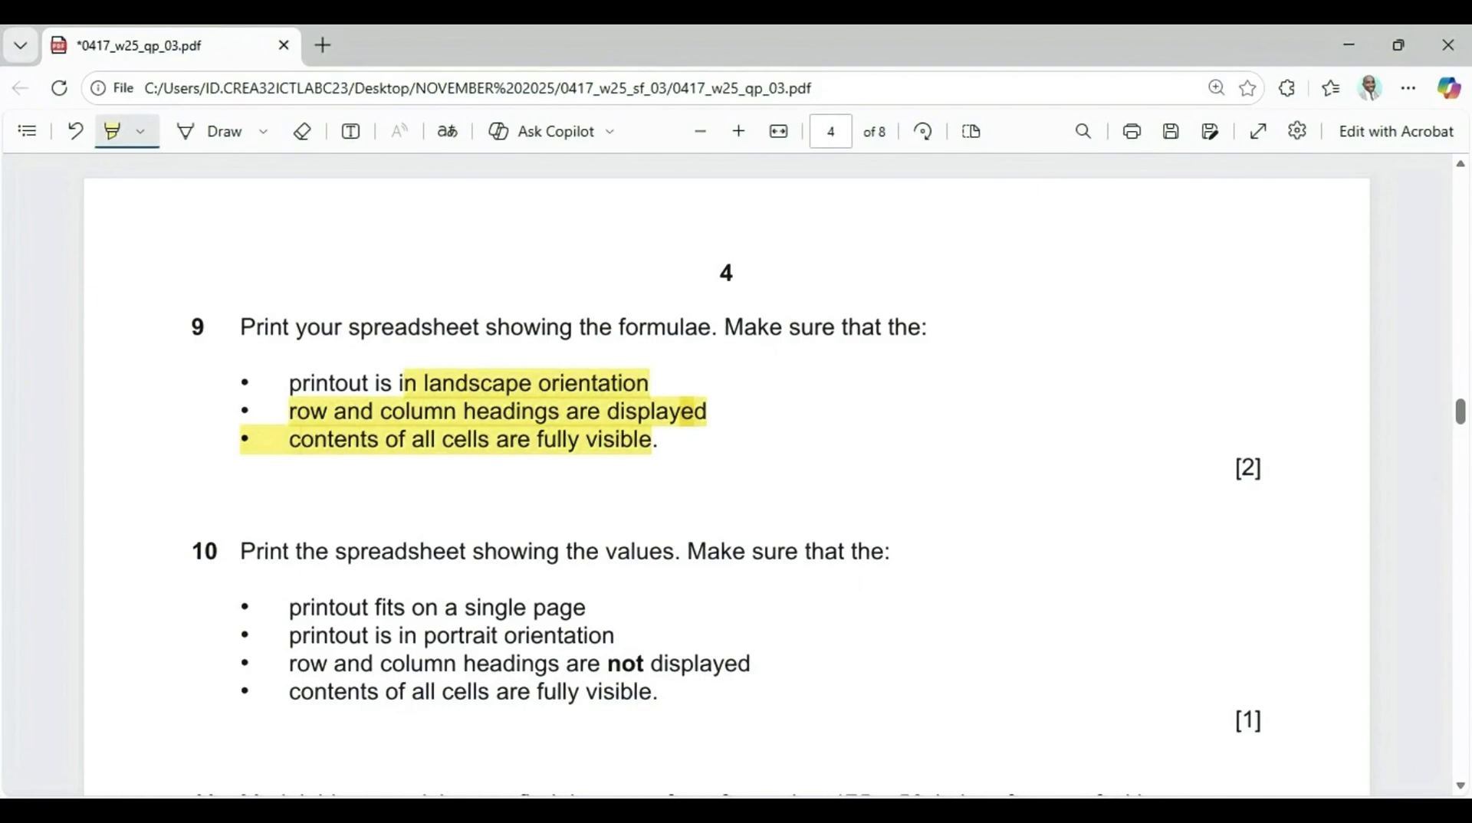
pyautogui.click(852, 813)
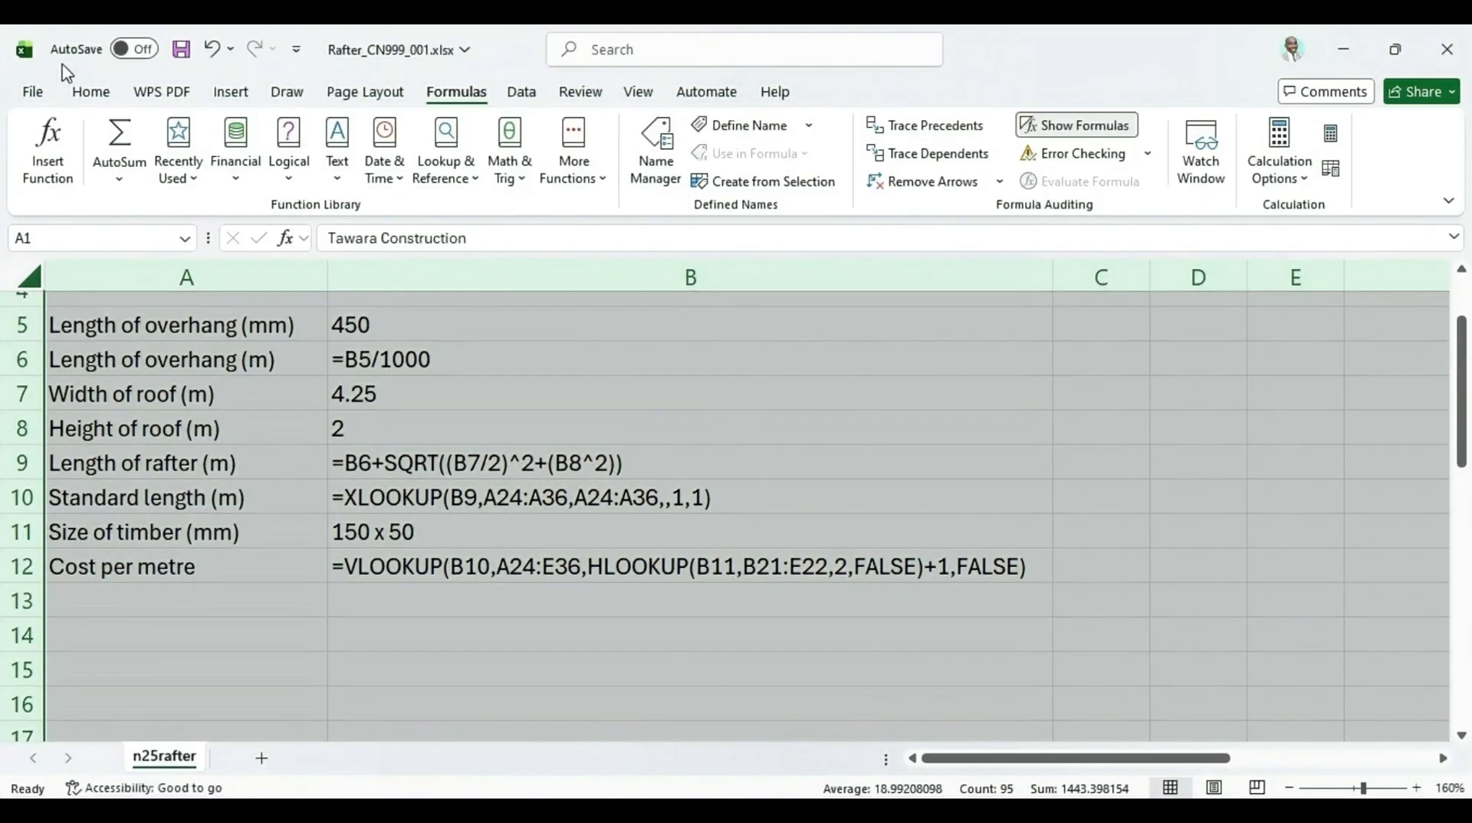
pyautogui.click(389, 105)
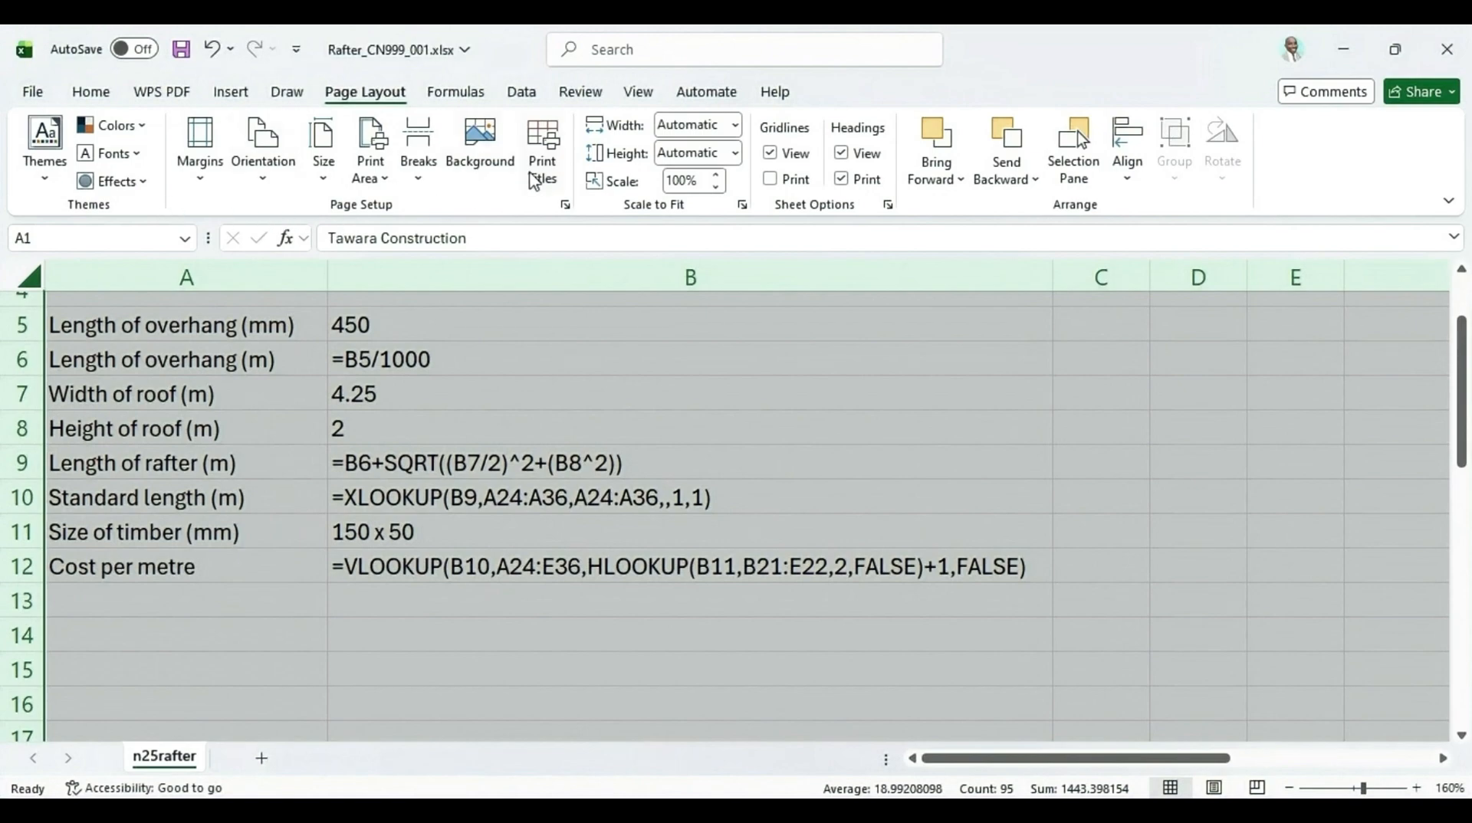
pyautogui.click(539, 170)
pyautogui.click(878, 577)
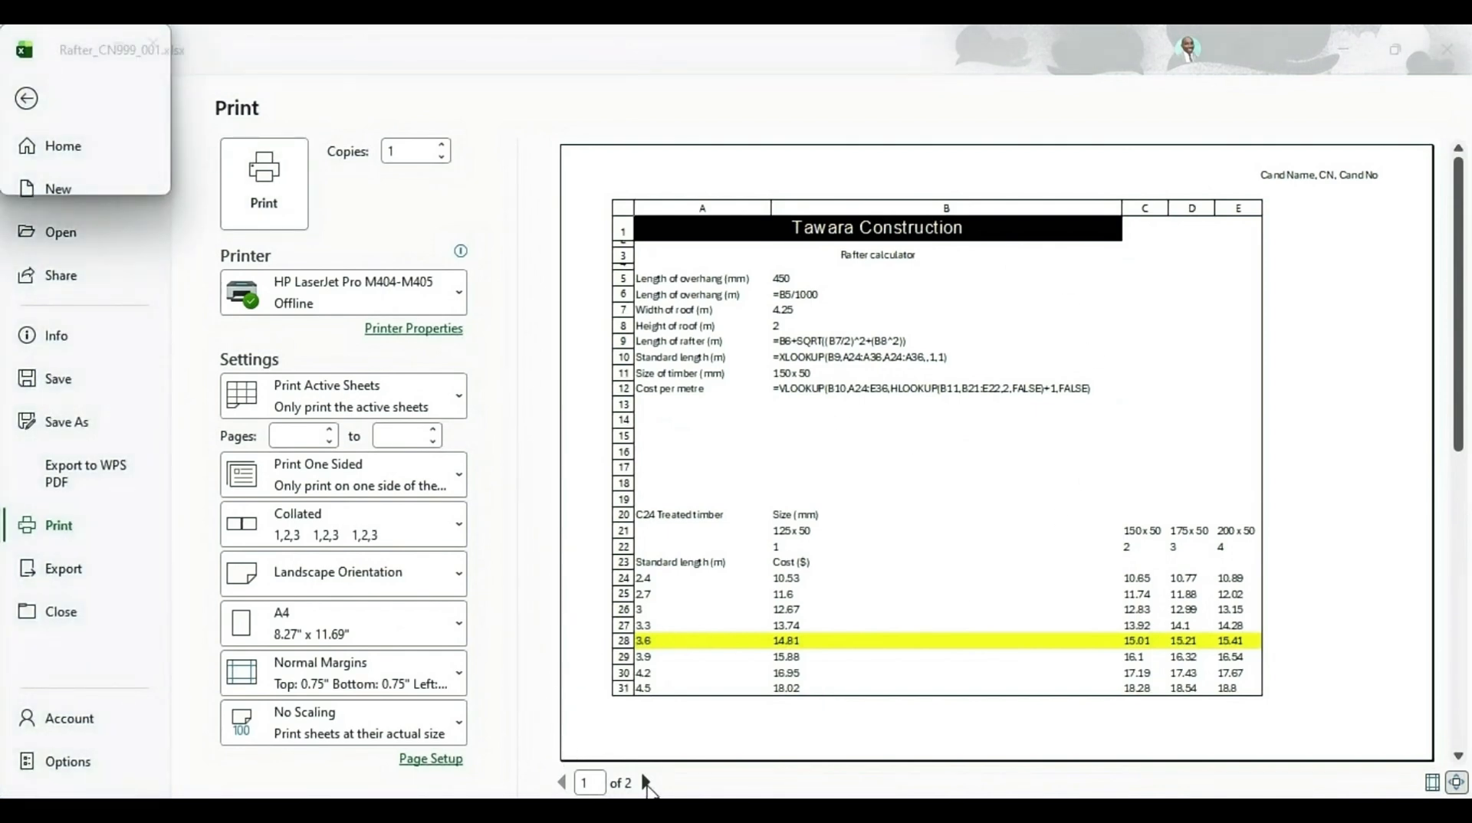
pyautogui.click(646, 782)
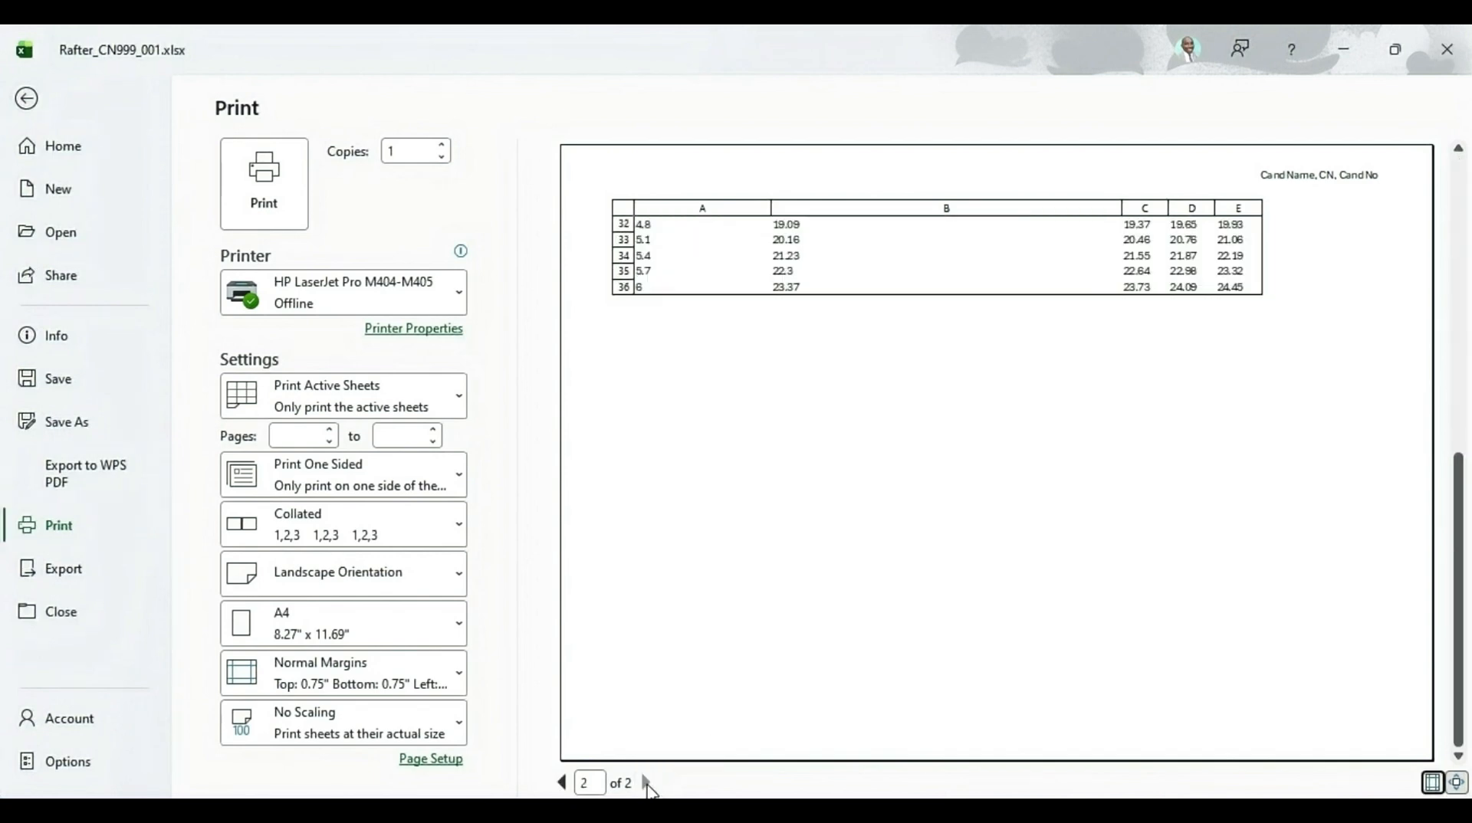
pyautogui.click(561, 782)
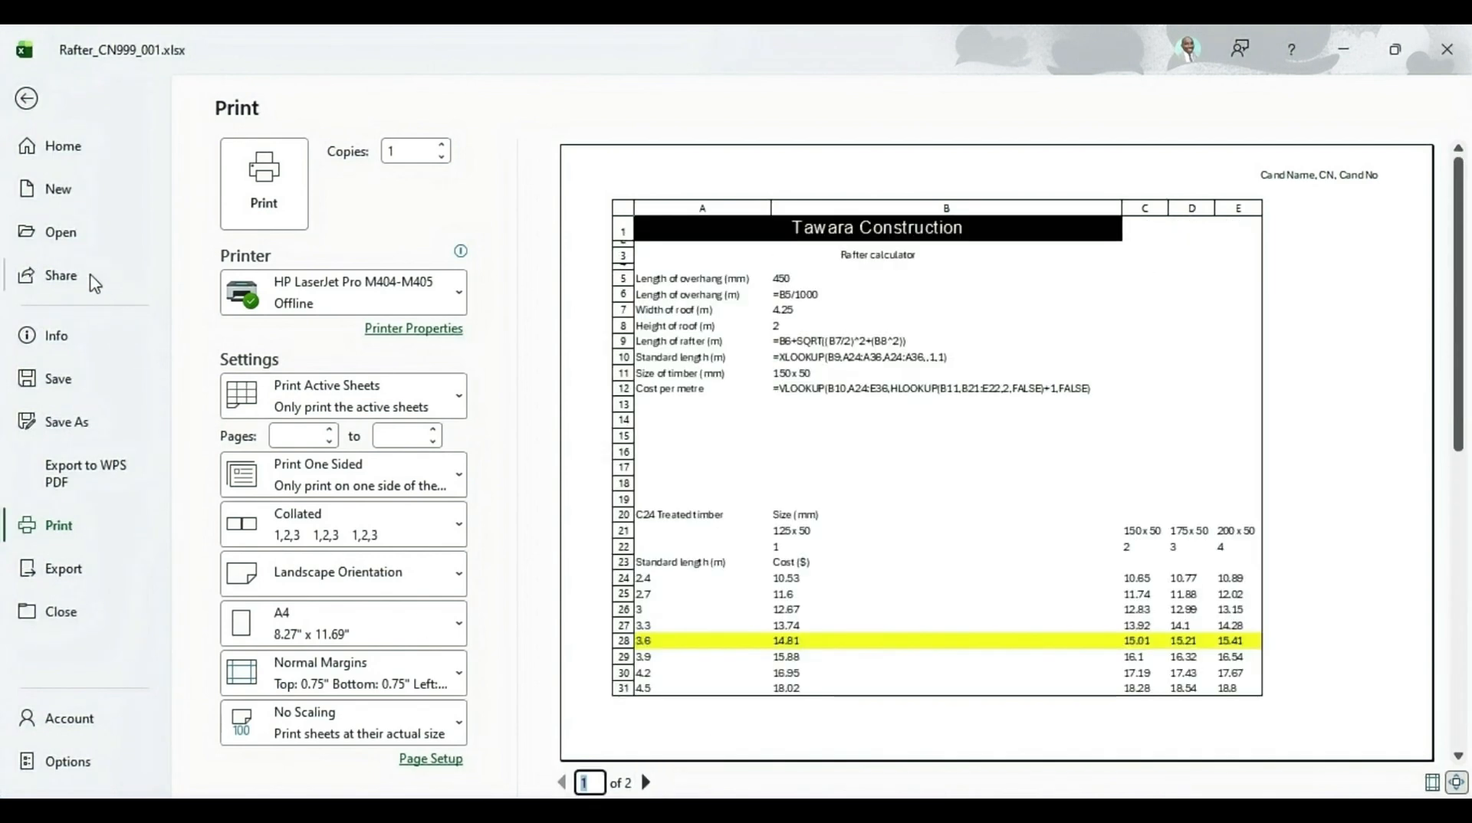
pyautogui.click(26, 106)
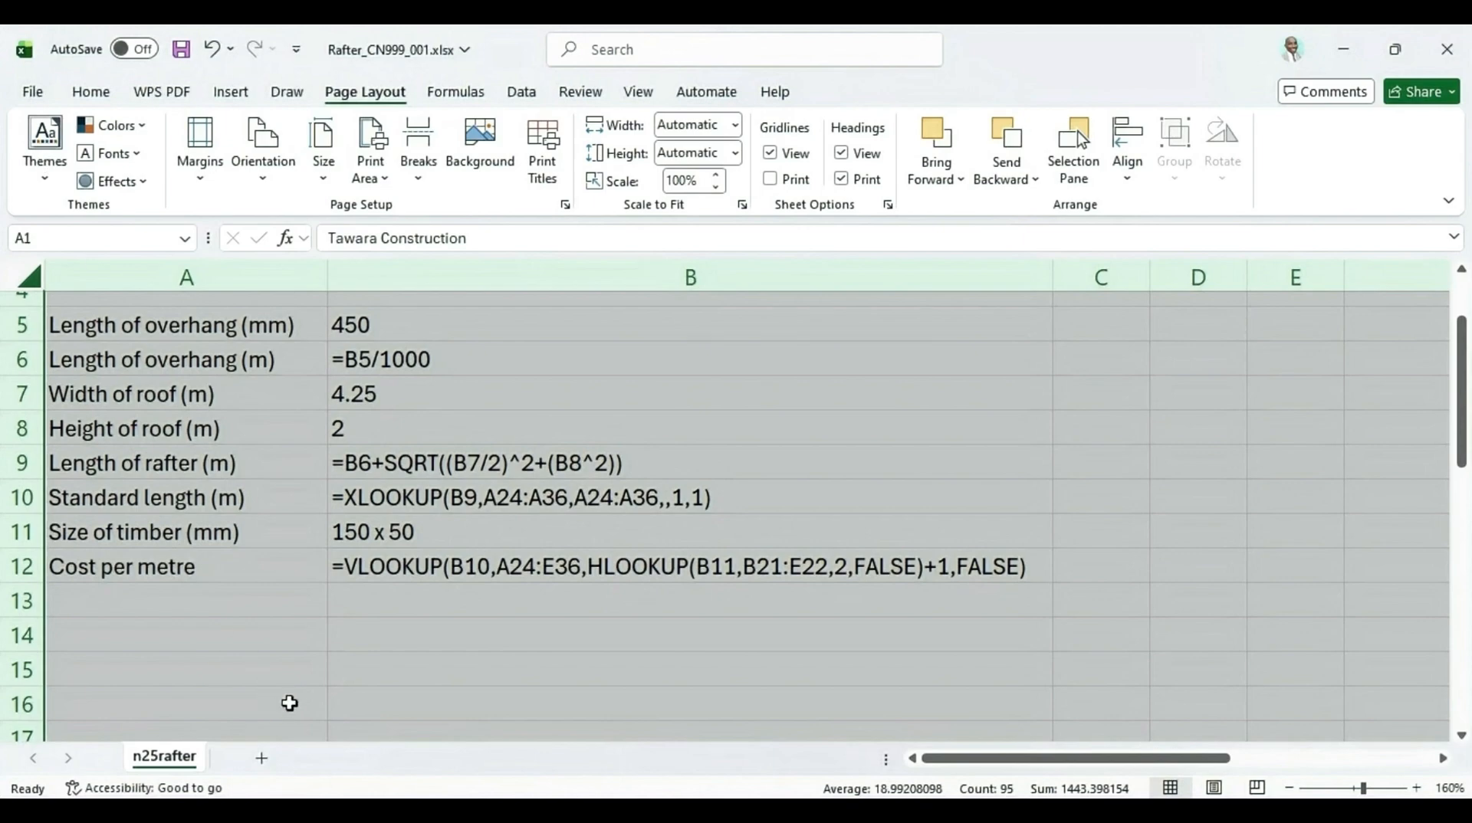
# Remove the yellow fill from row 28
pyautogui.scroll(-5, 289, 703)
pyautogui.click(21, 600)
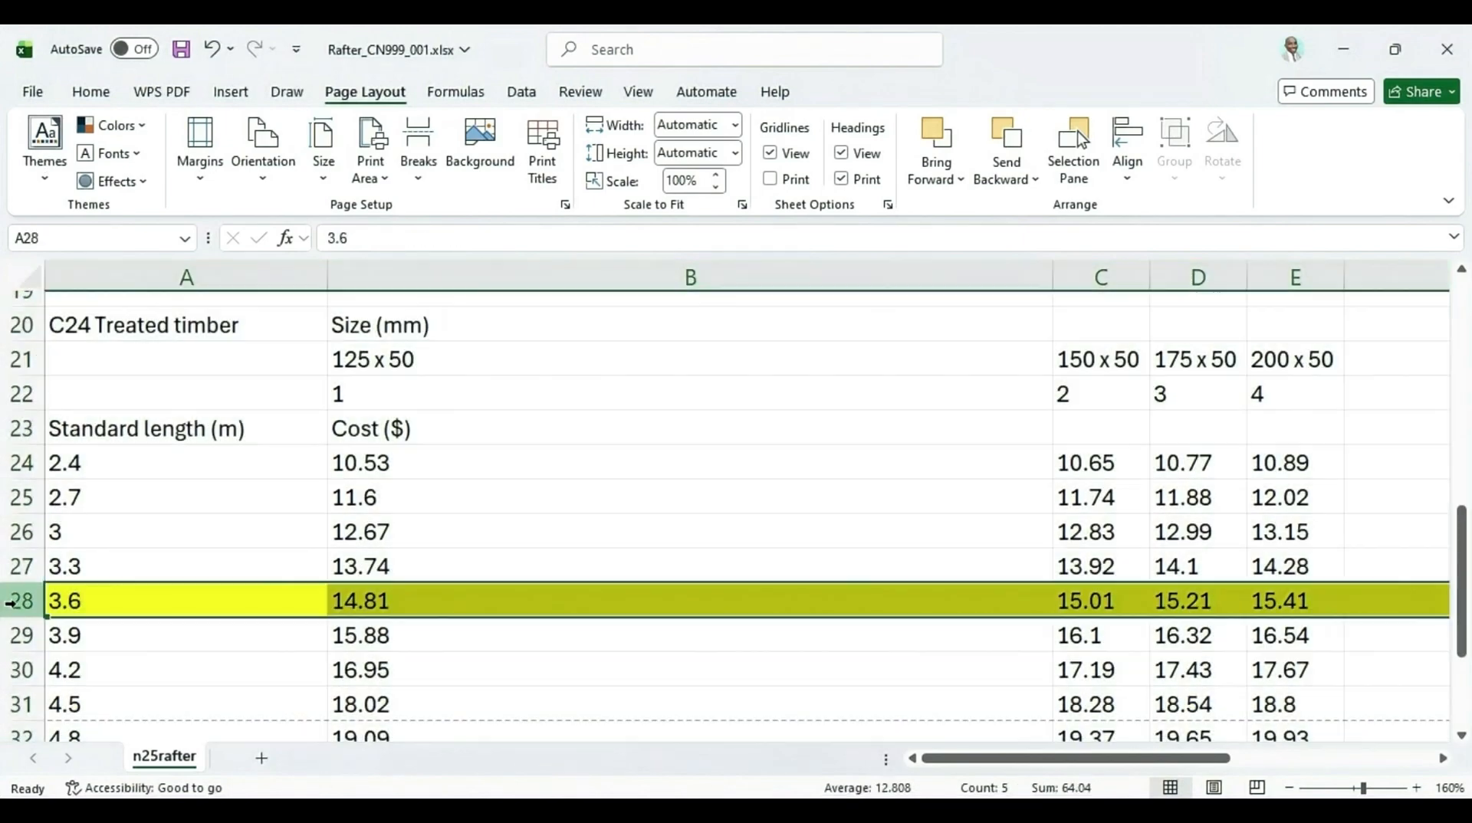
pyautogui.click(89, 93)
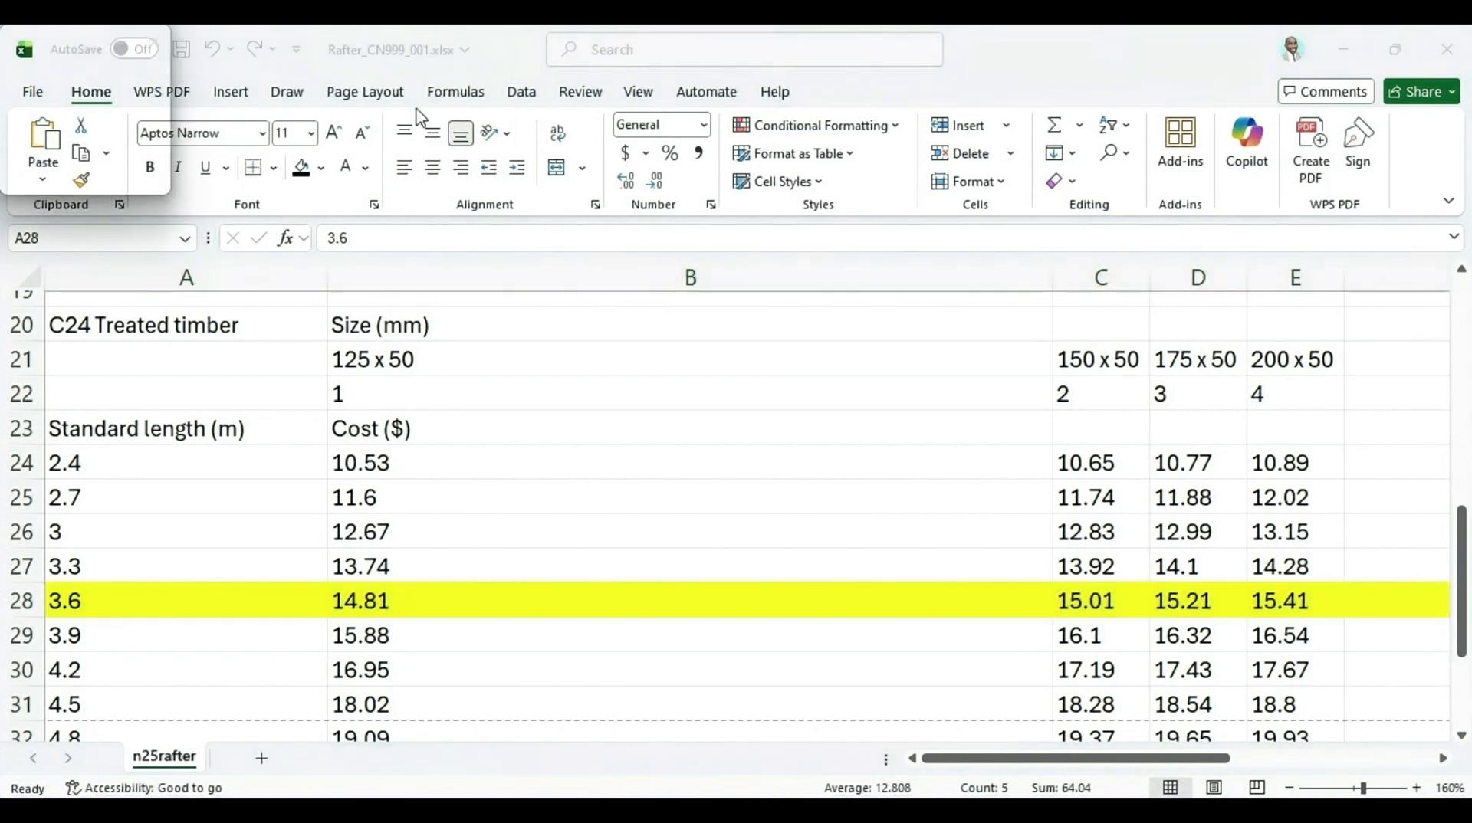
pyautogui.click(321, 168)
pyautogui.click(384, 539)
pyautogui.click(417, 528)
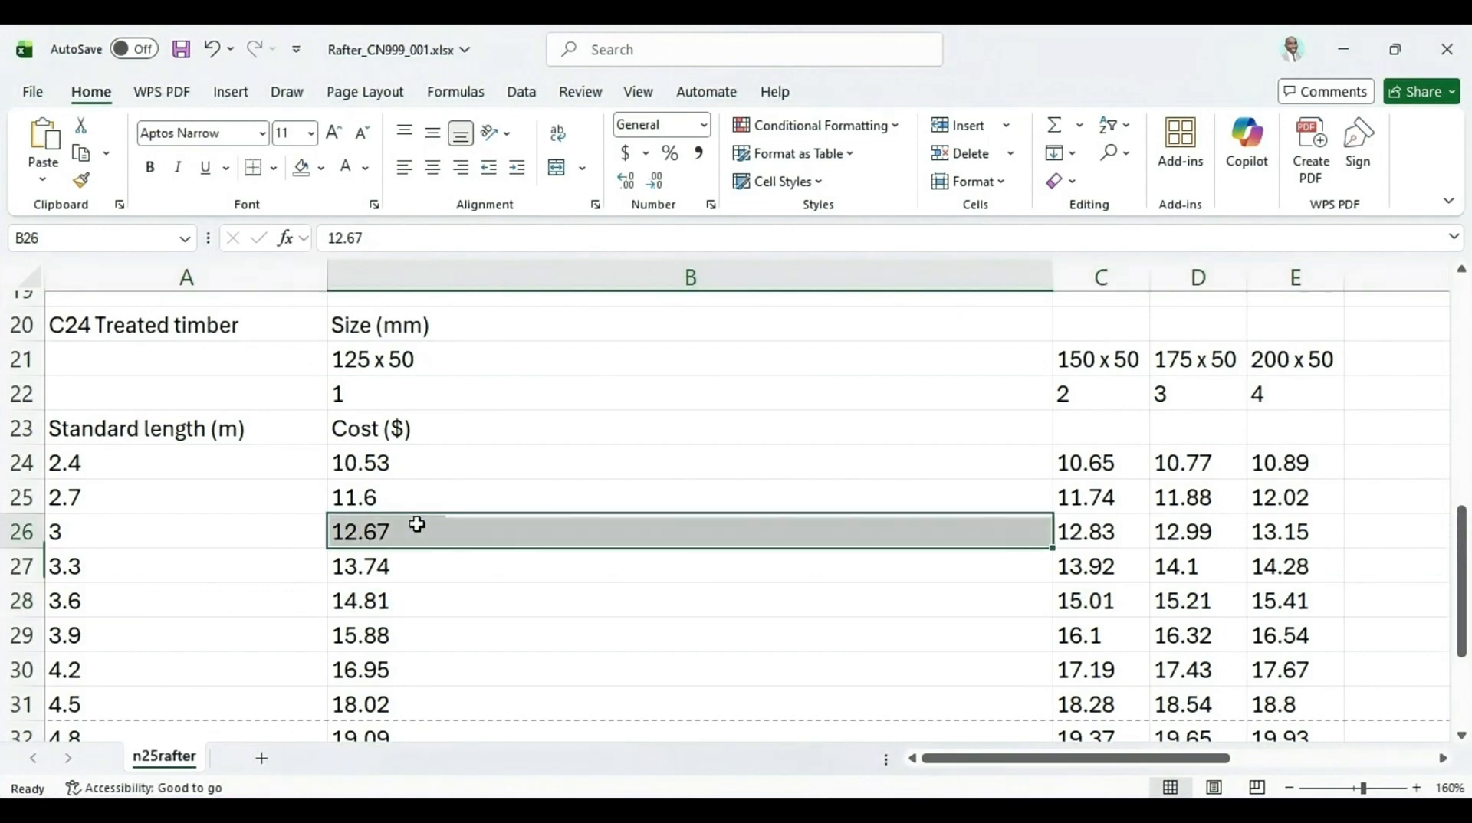
# Highlight the [2] mark allocation for question 9 in the question paper
pyautogui.hotkey('alt', 'Tab')
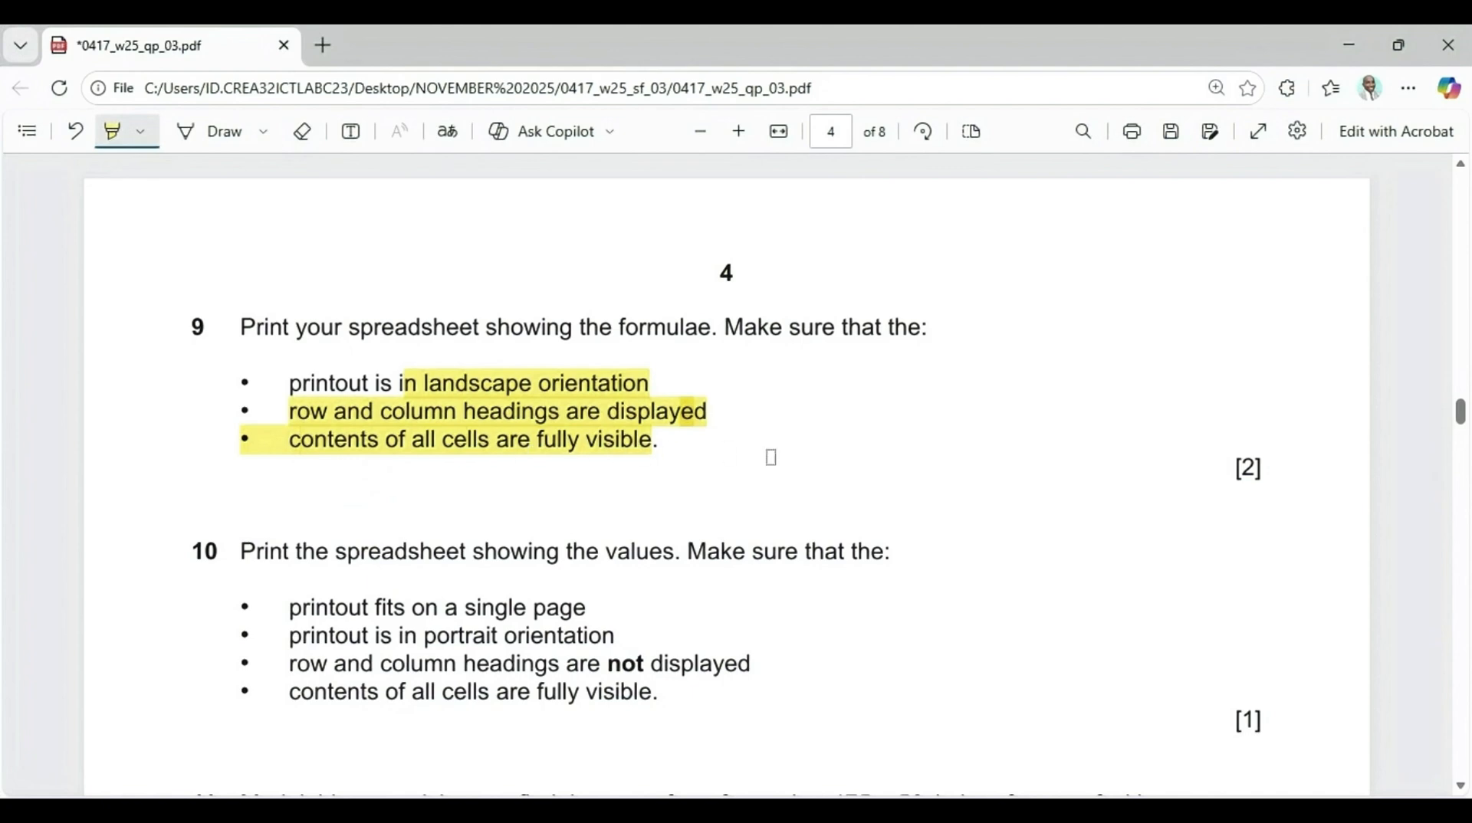
pyautogui.moveTo(1216, 479); pyautogui.dragTo(1290, 481)
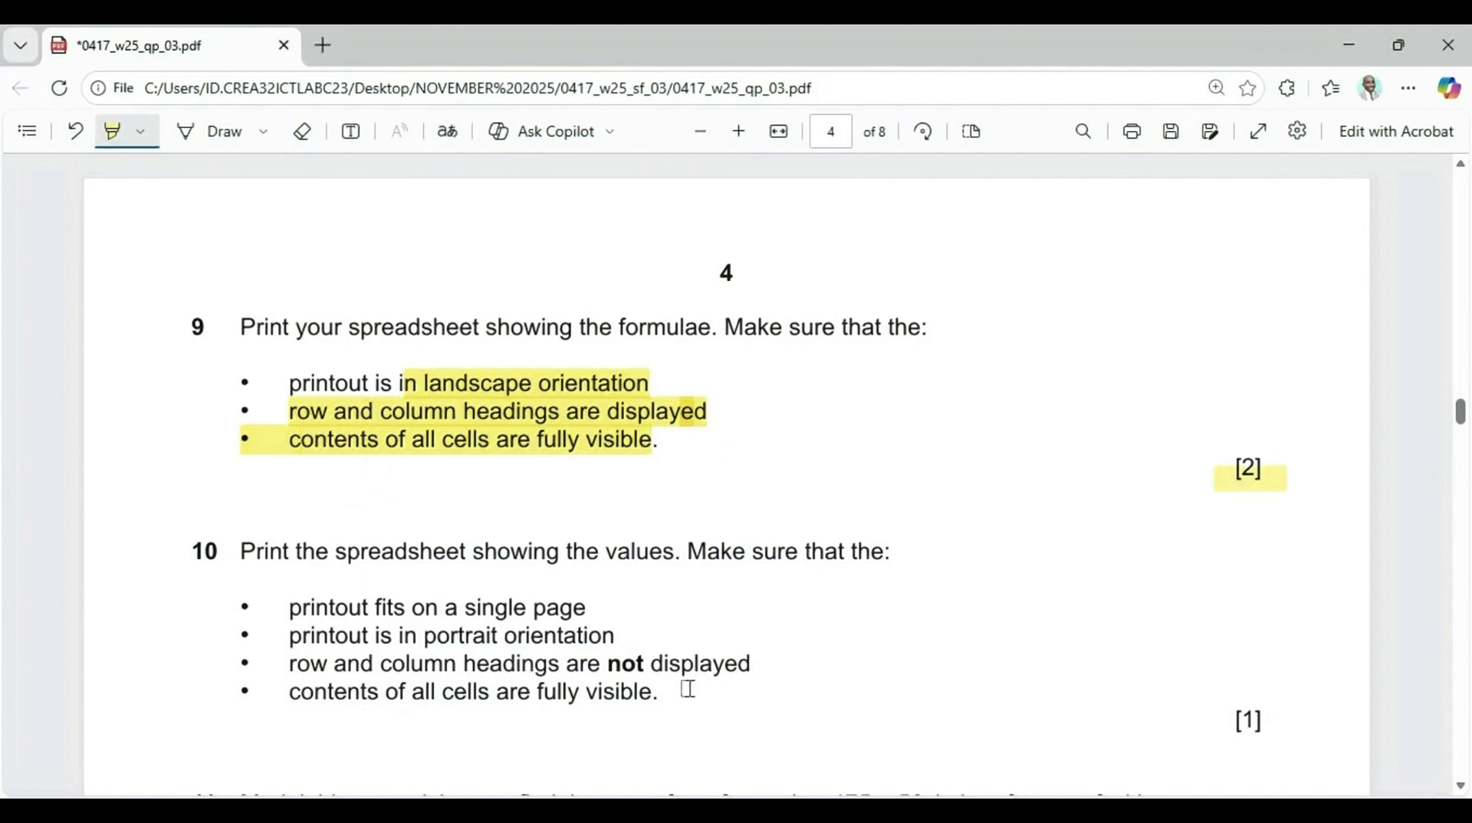
pyautogui.hotkey('alt', 'Tab')
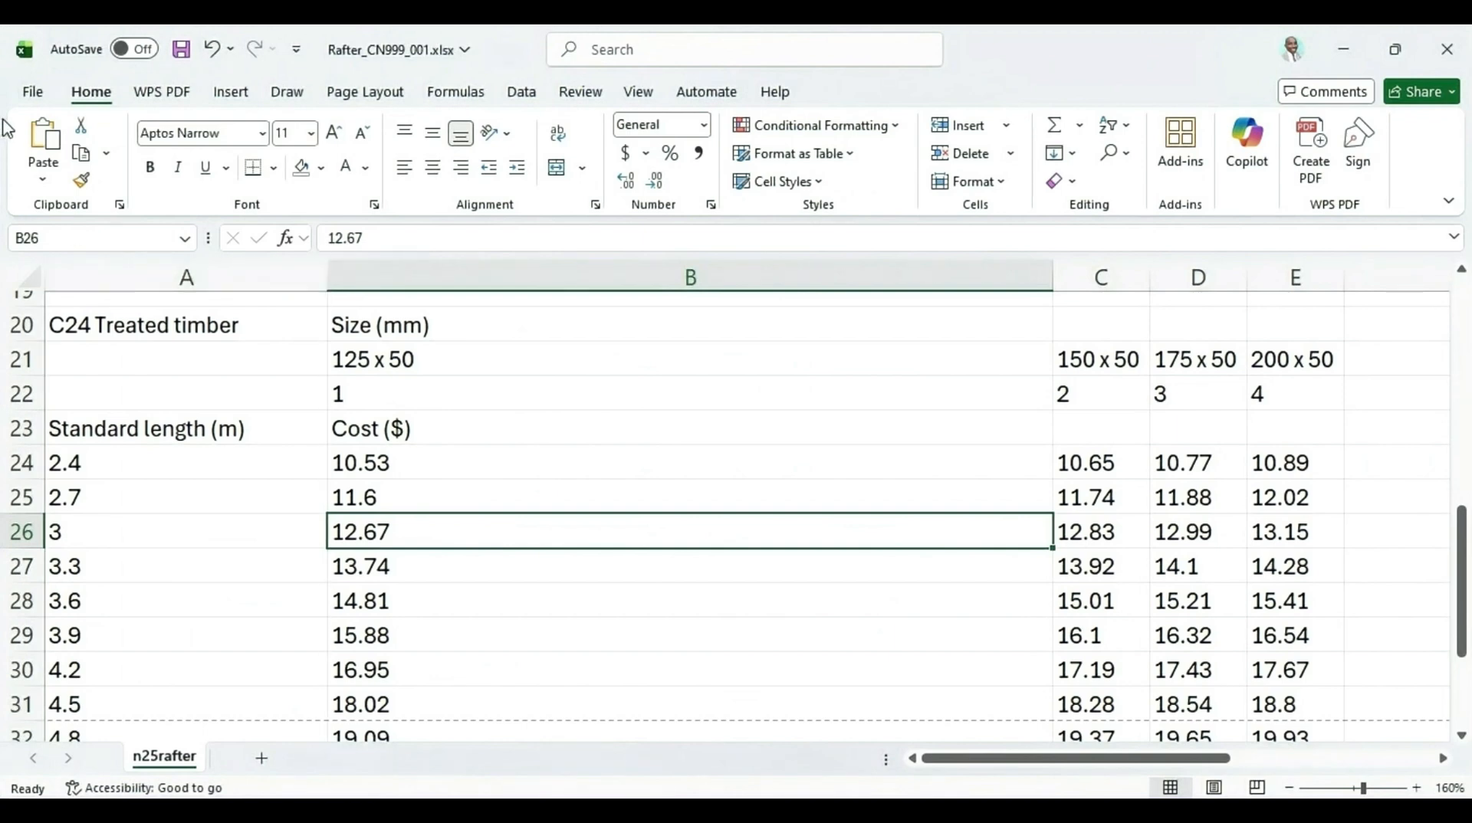
# Open the print preview again and check both pages of the formulae printout before returning to the question paper
pyautogui.click(33, 91)
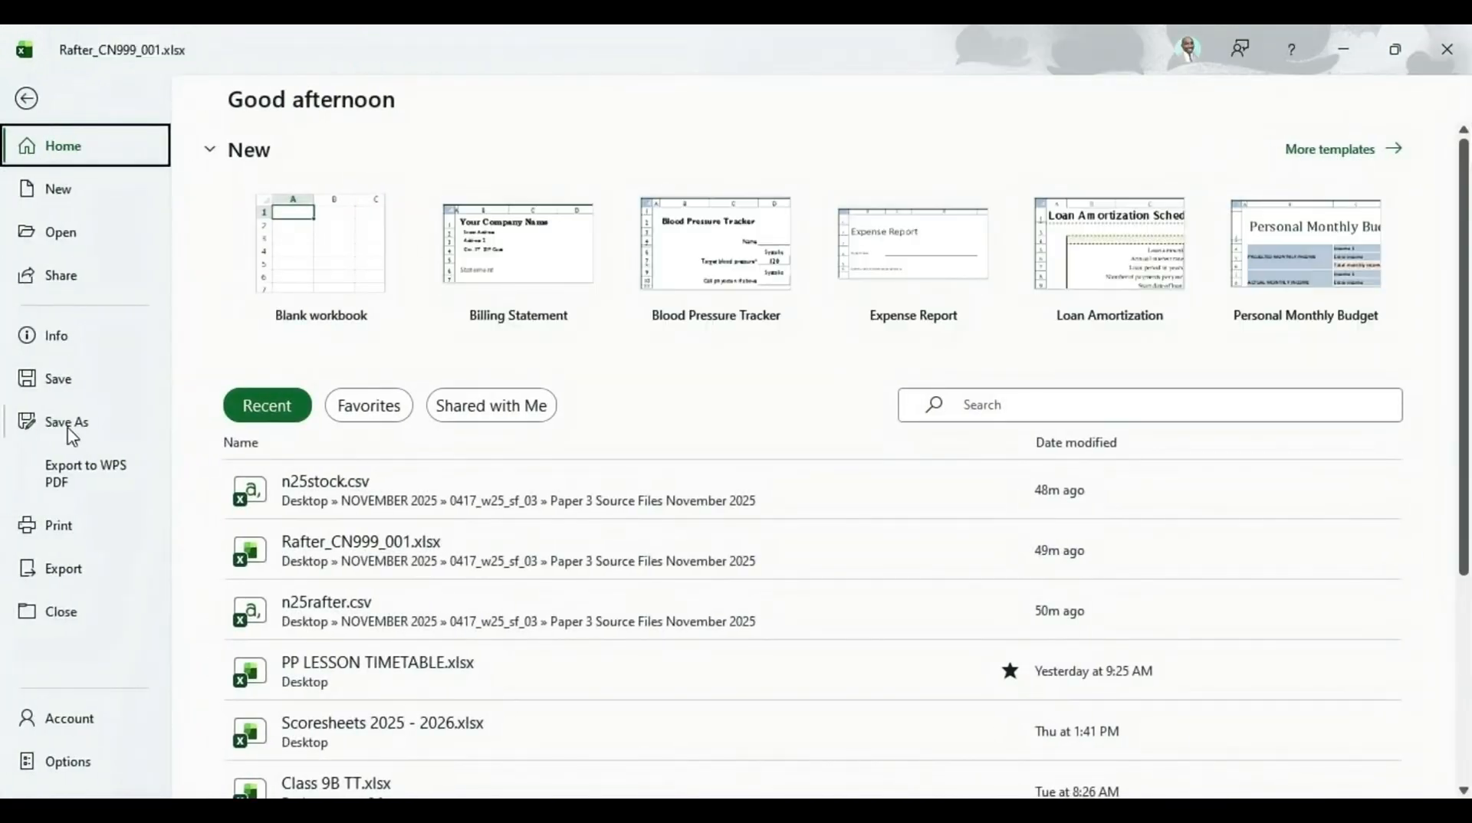
pyautogui.click(72, 529)
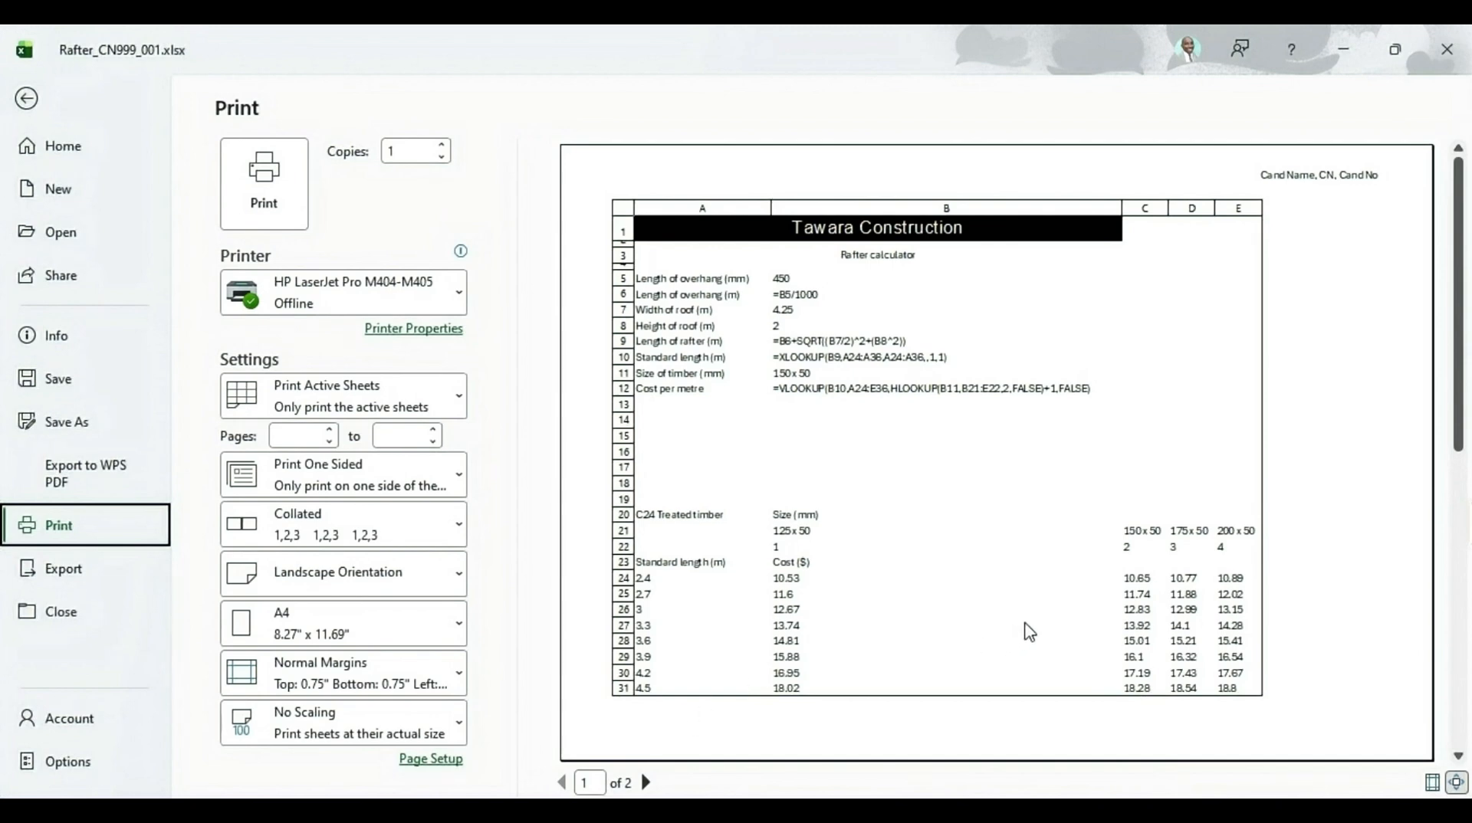
pyautogui.scroll(-2, 1011, 466)
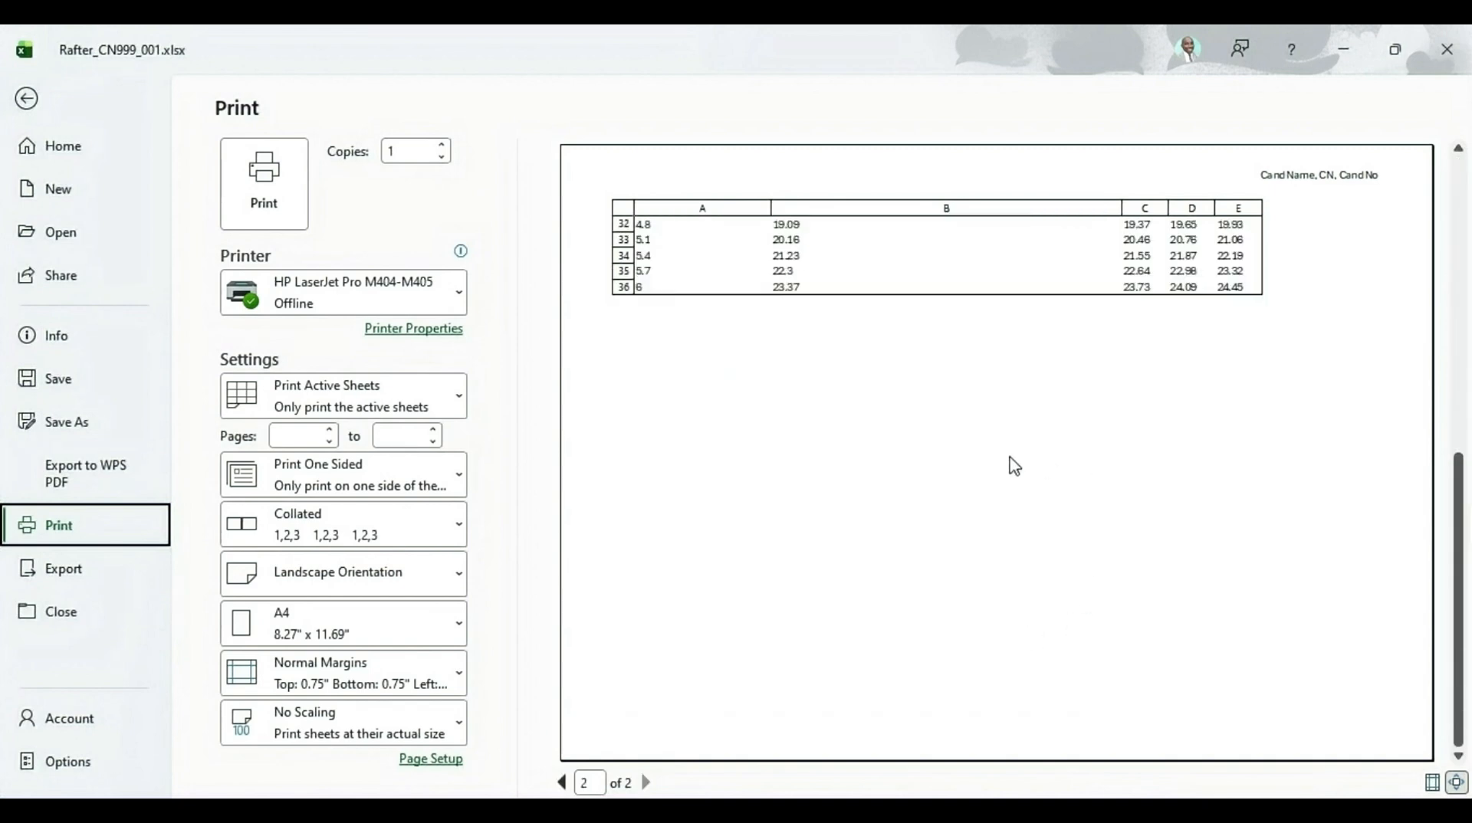
pyautogui.scroll(2, 1015, 466)
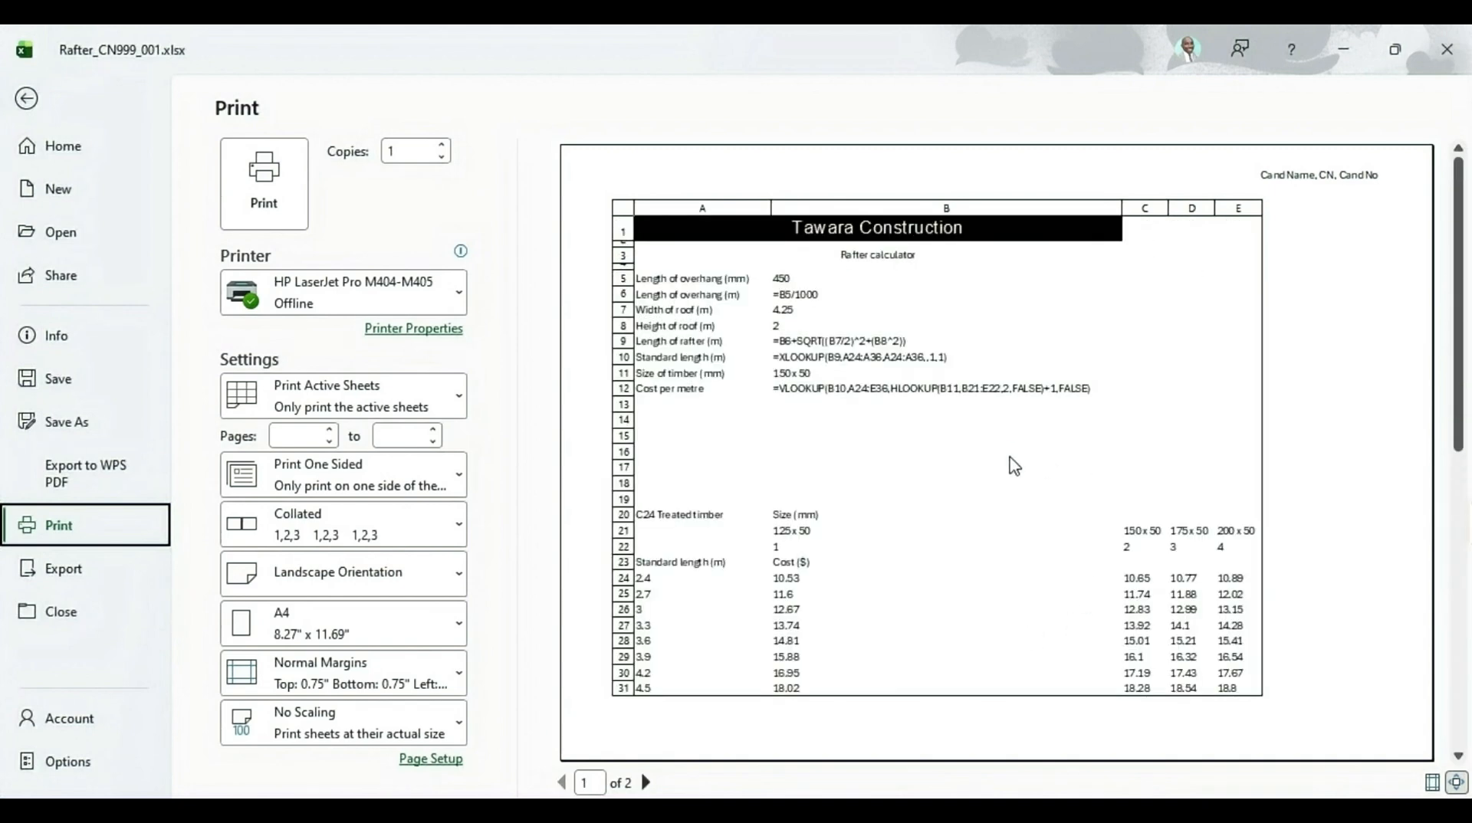
pyautogui.scroll(-2, 1014, 465)
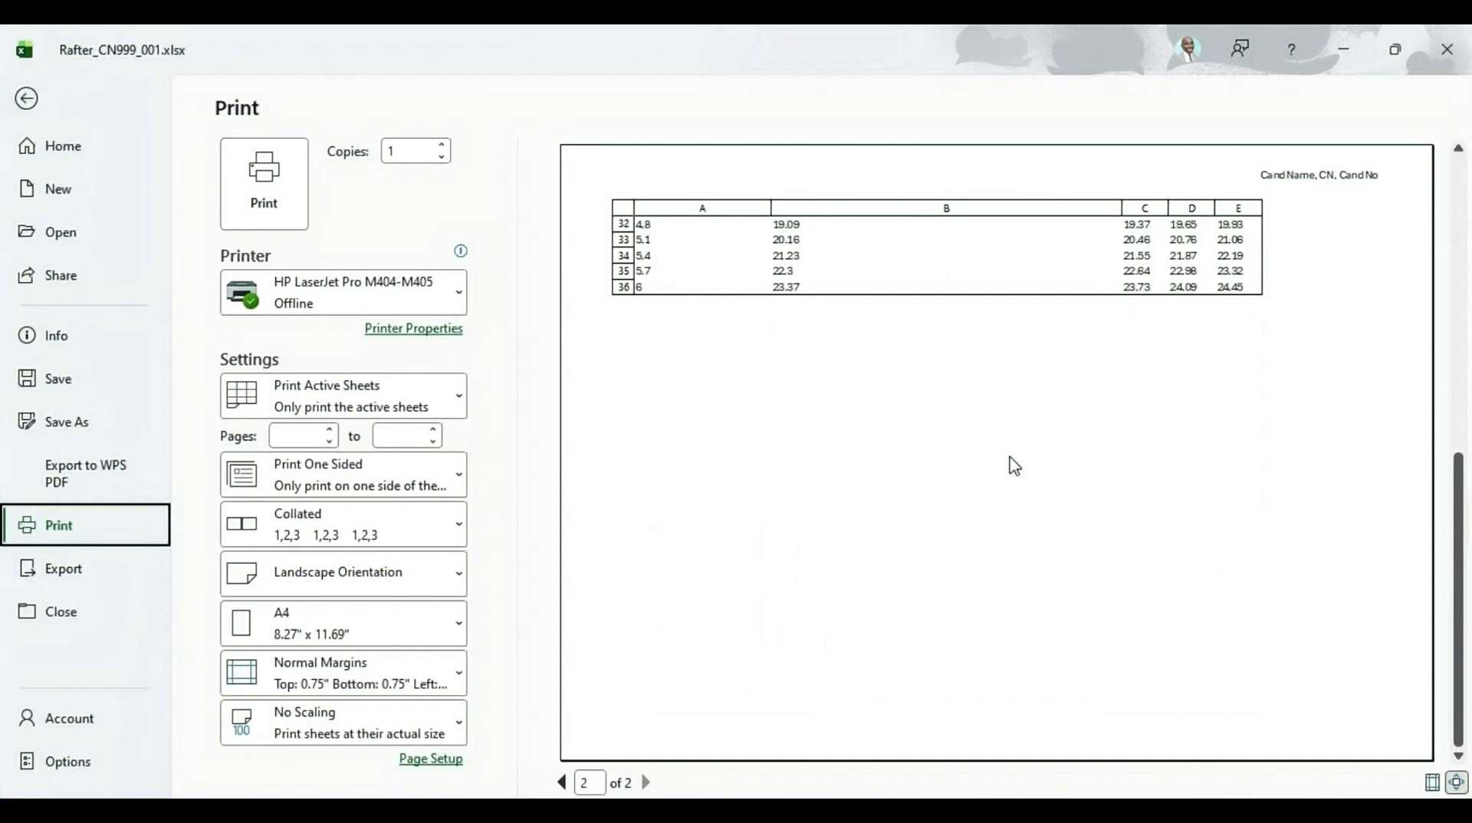
pyautogui.moveTo(808, 814)
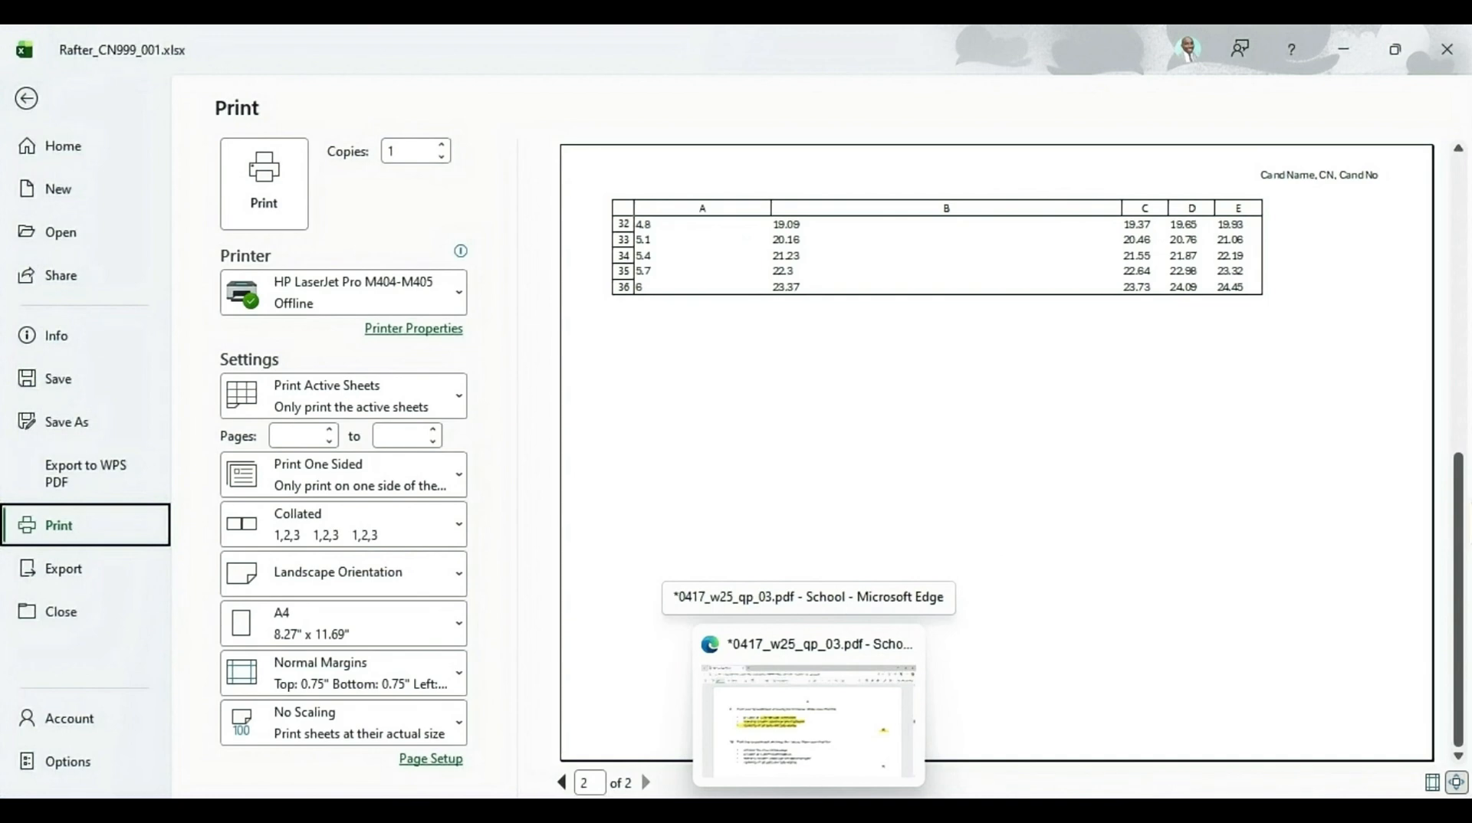
pyautogui.click(809, 720)
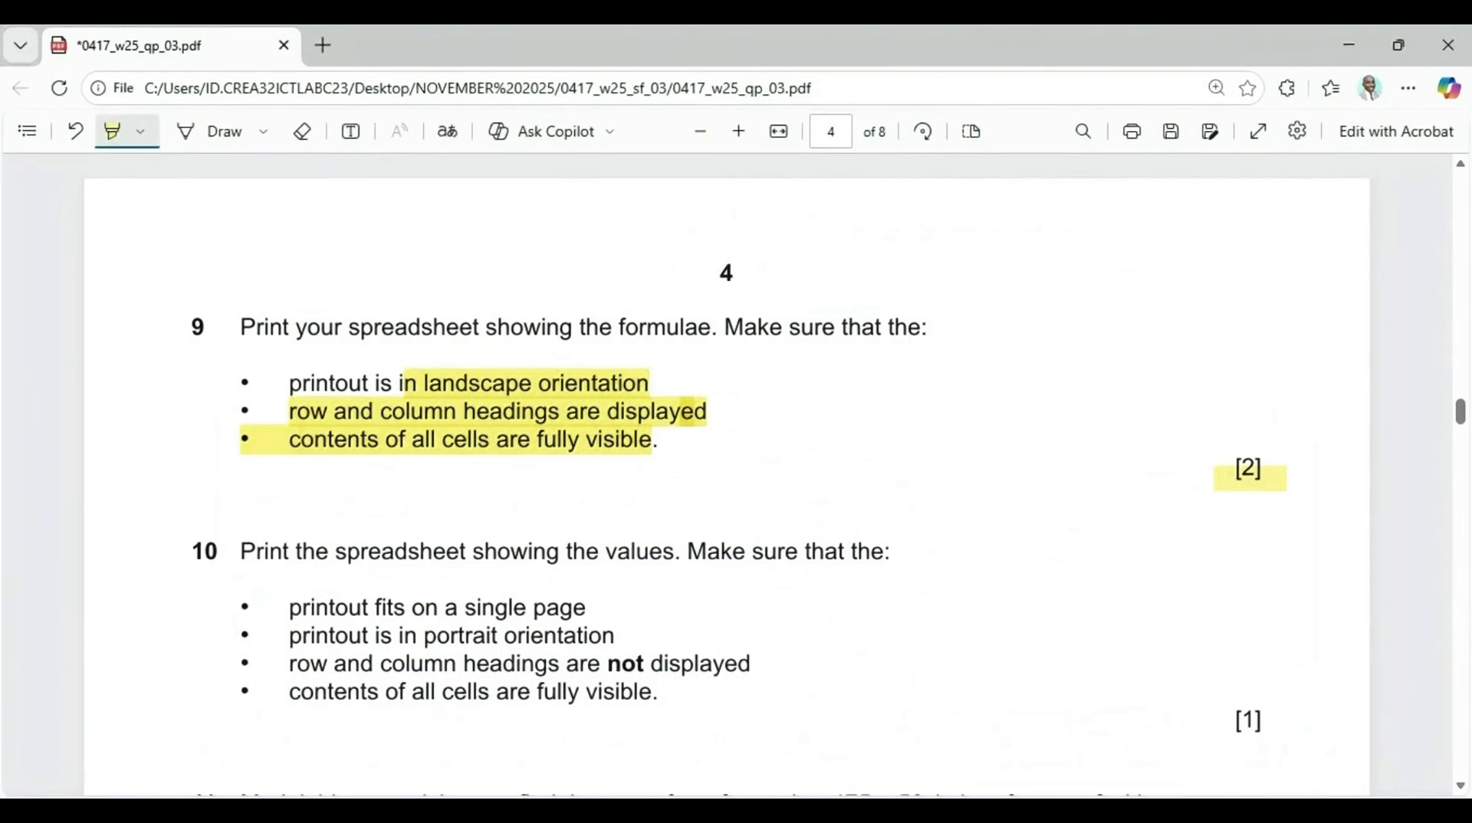
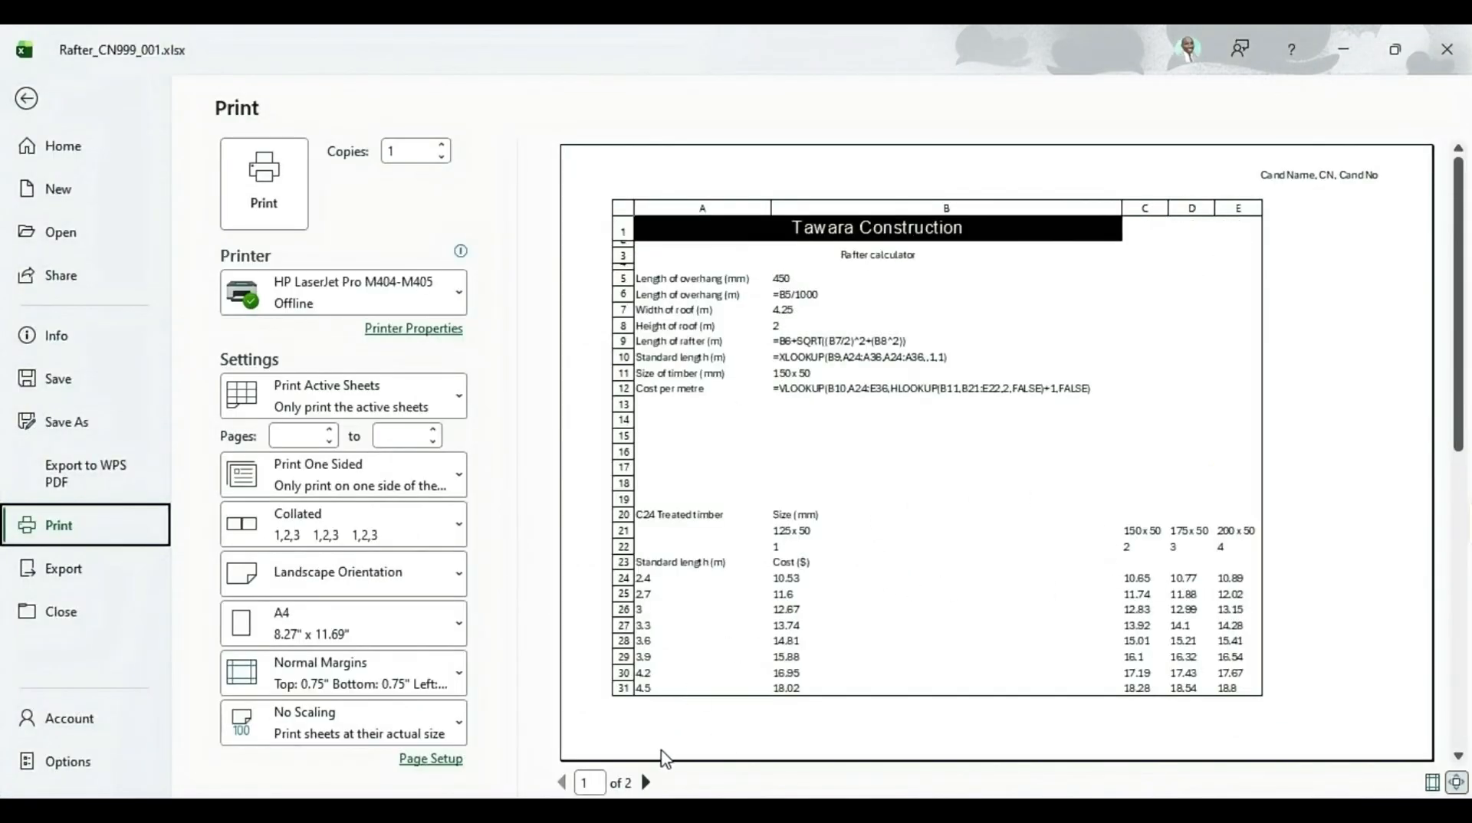
# Page through both pages of the landscape formulae print preview and leave the print view
pyautogui.click(647, 782)
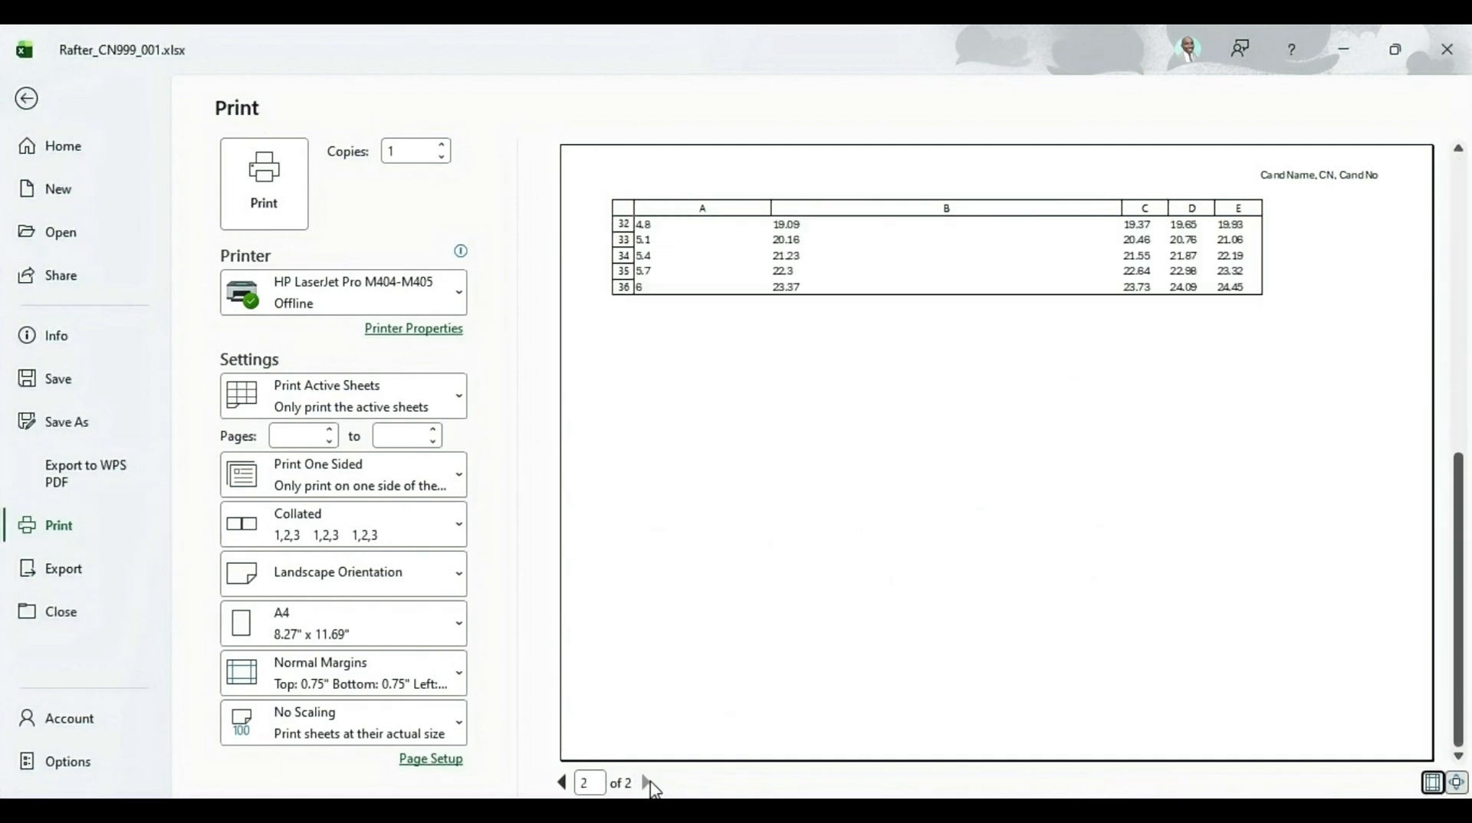
pyautogui.click(562, 782)
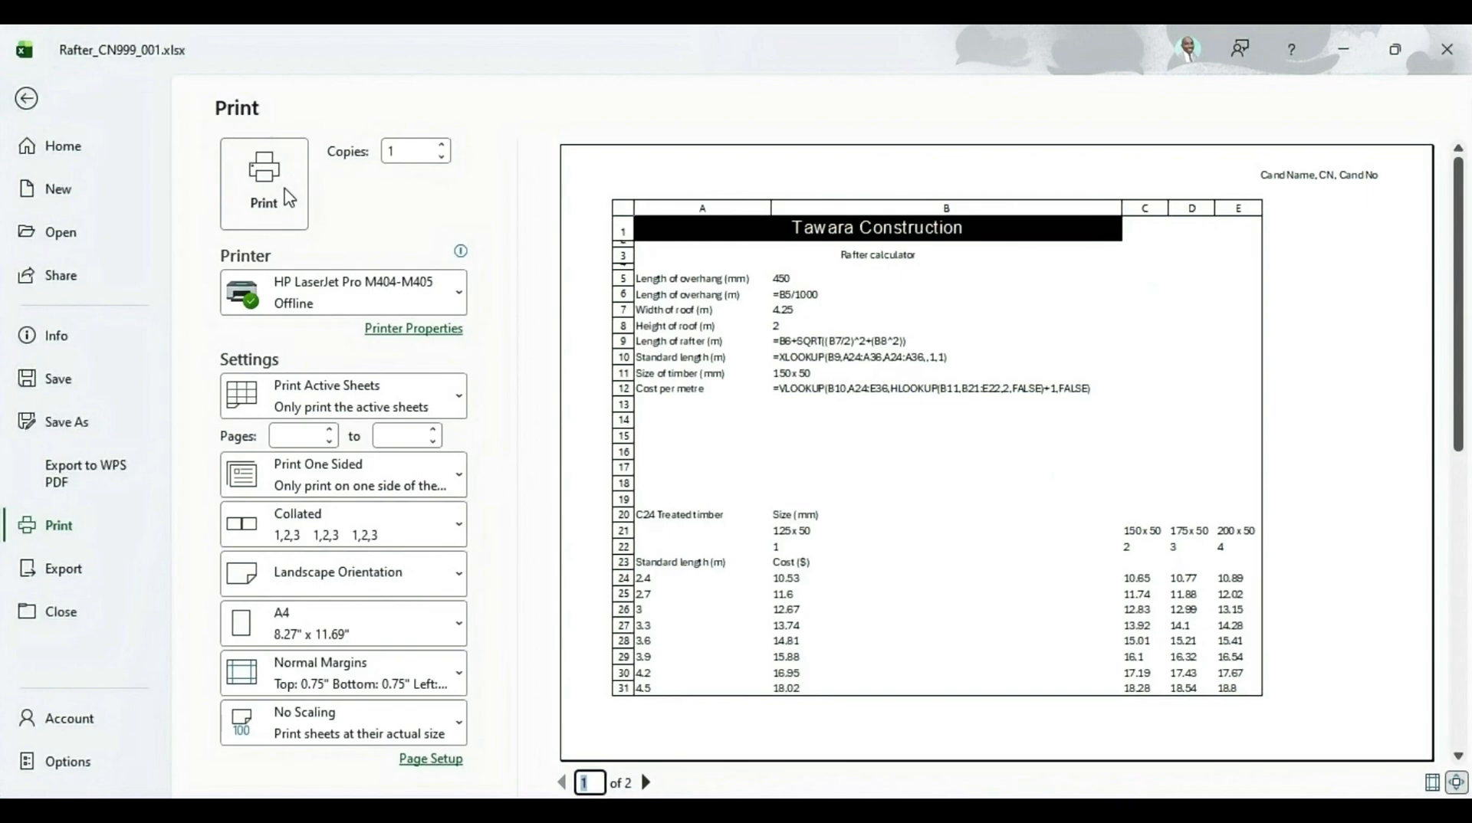
pyautogui.click(27, 98)
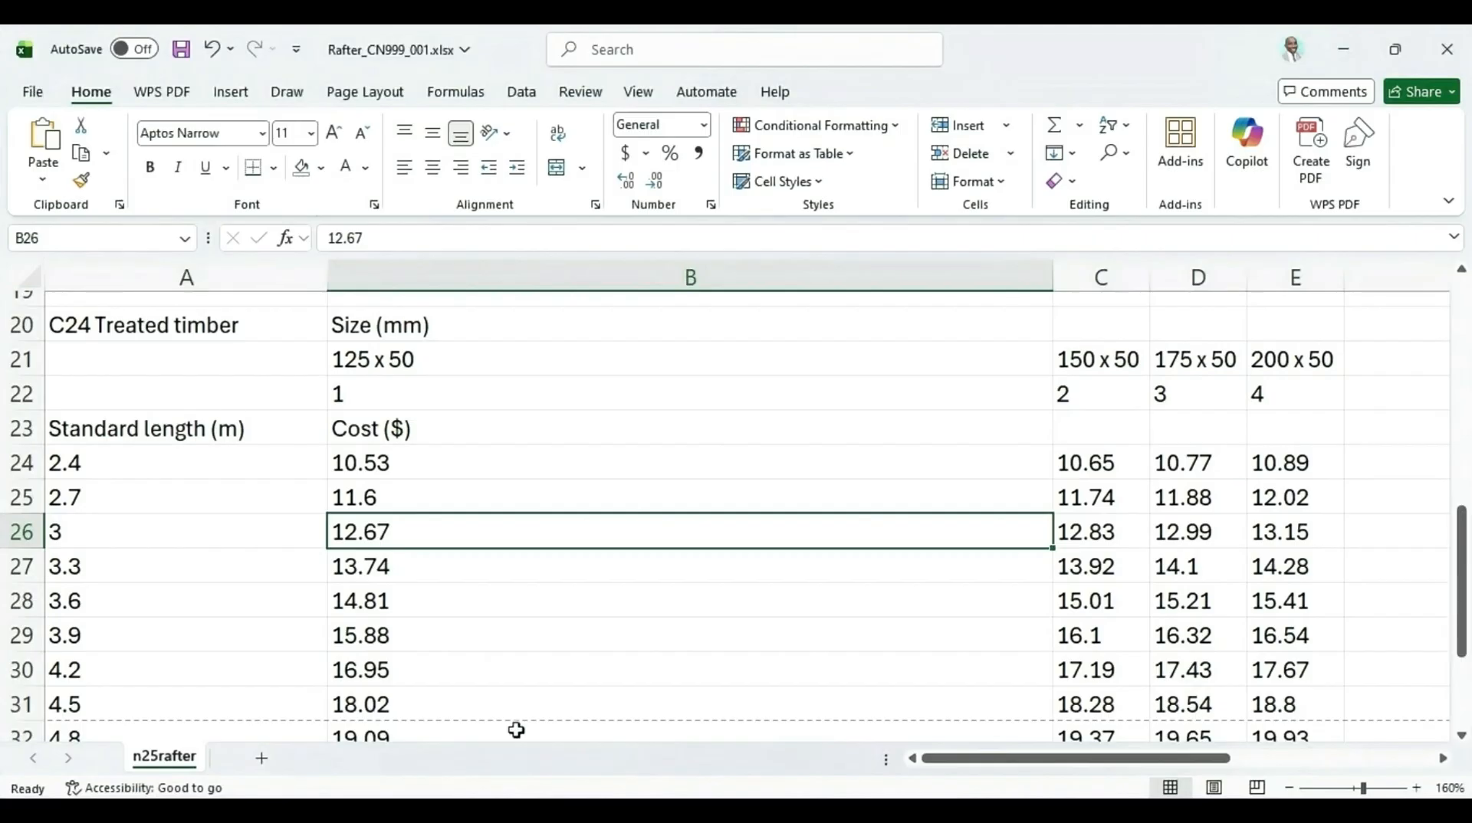
# Turn off Show Formulas so the rafter sheet displays values again
pyautogui.click(745, 810)
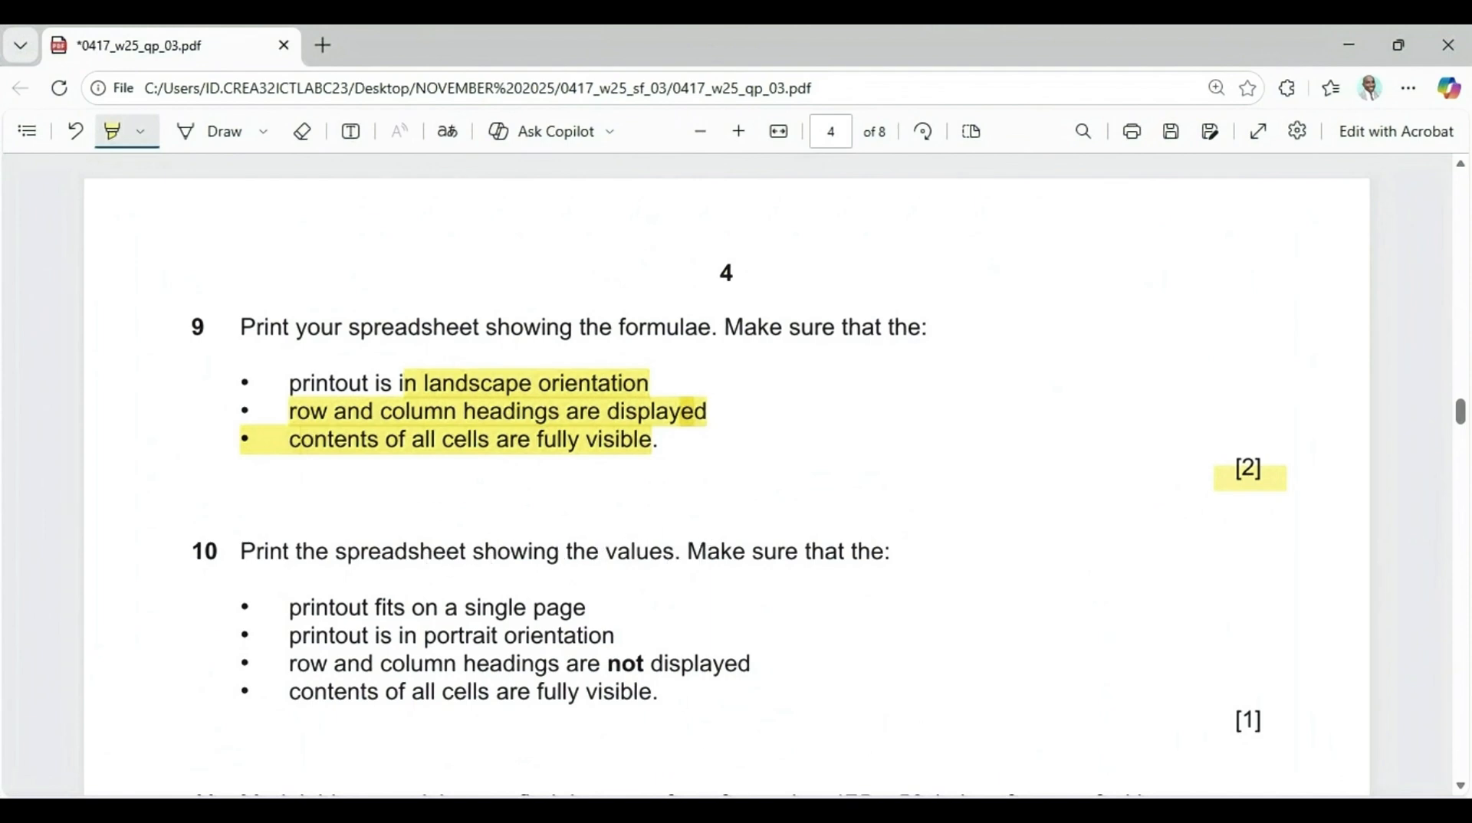
pyautogui.click(765, 810)
pyautogui.click(442, 96)
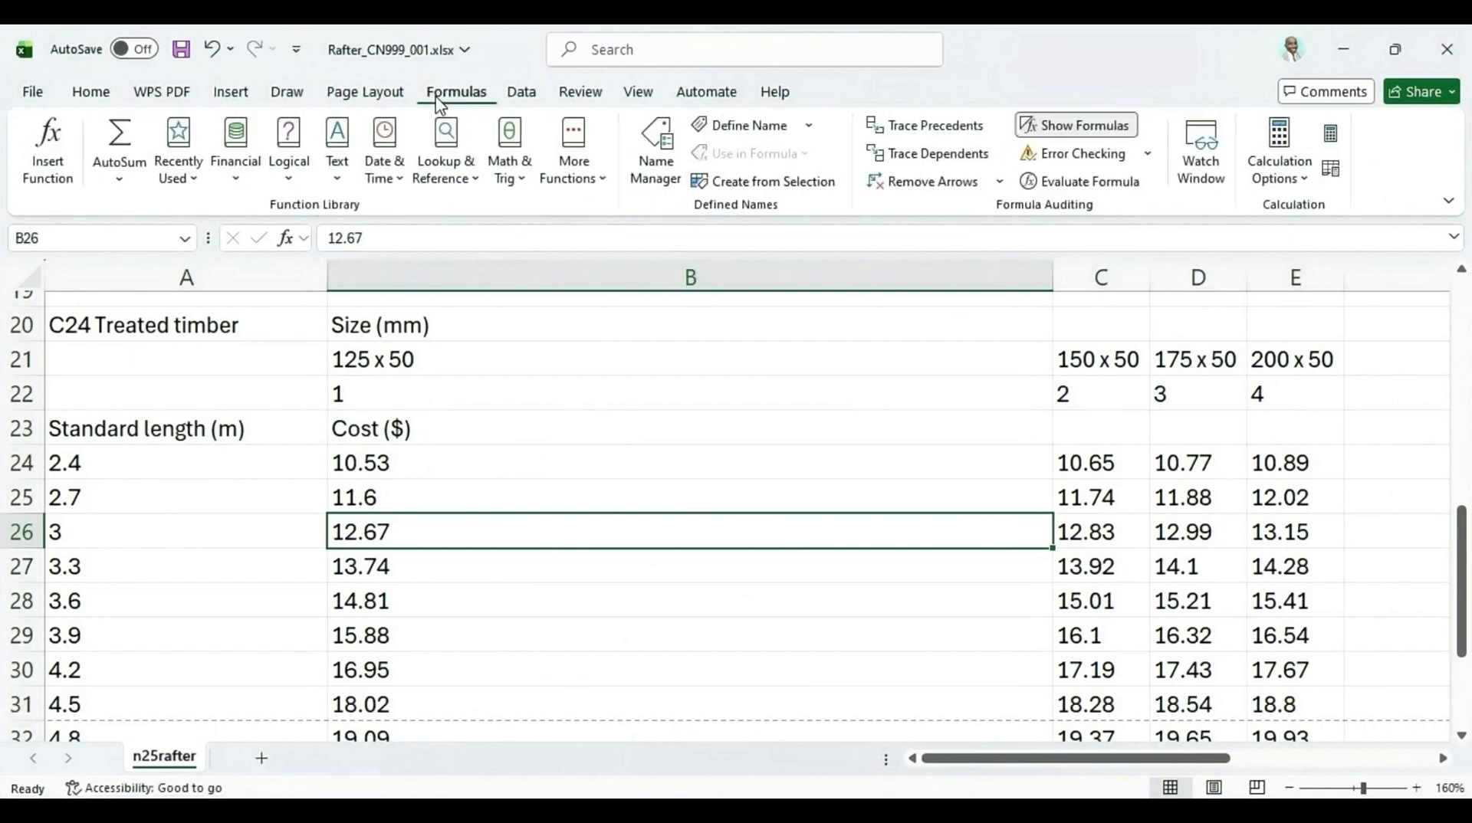
pyautogui.click(1071, 124)
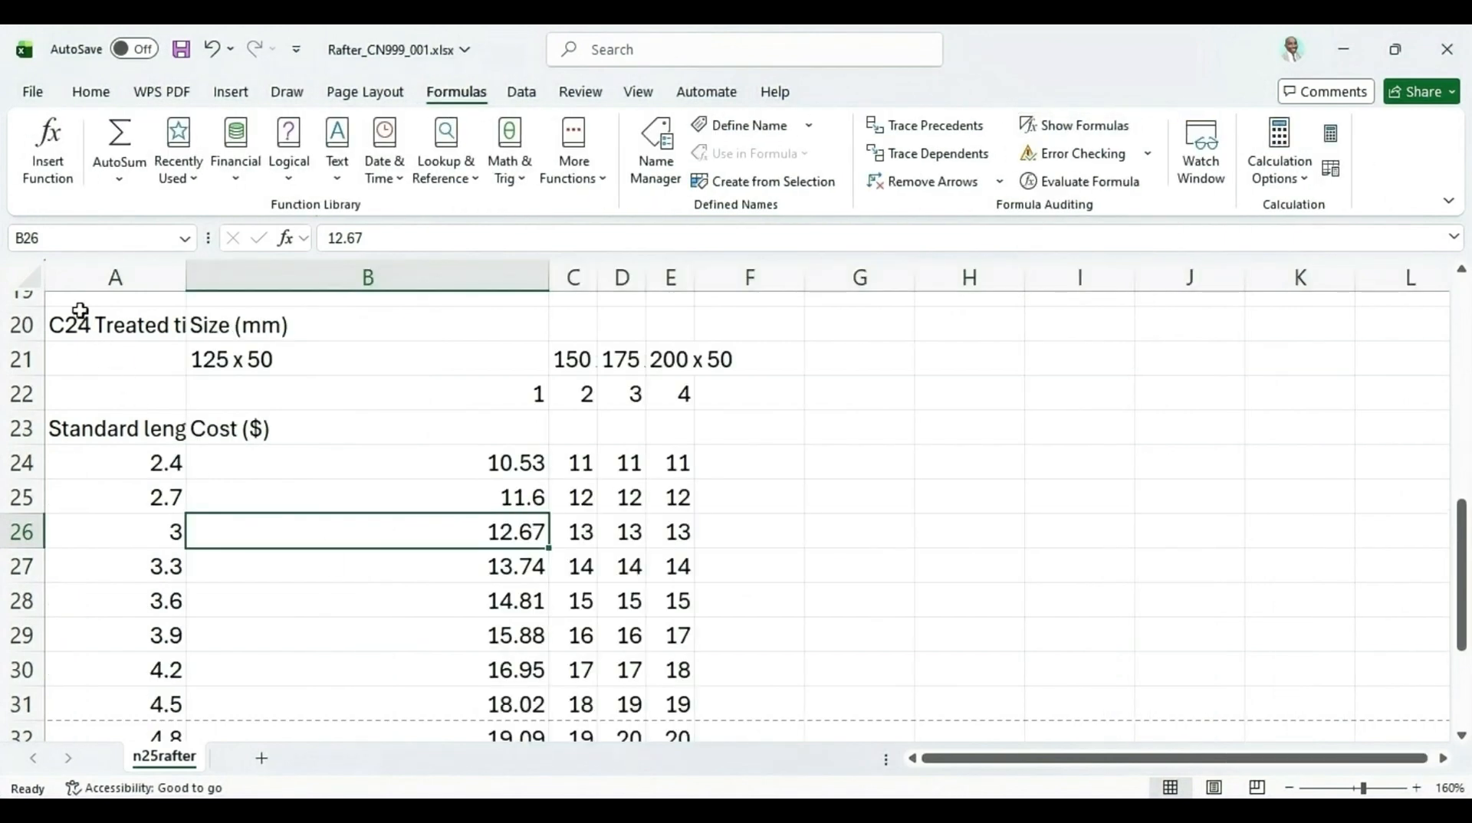
# Select the whole sheet and highlight the four question 10 printout requirements in the question paper
pyautogui.click(28, 274)
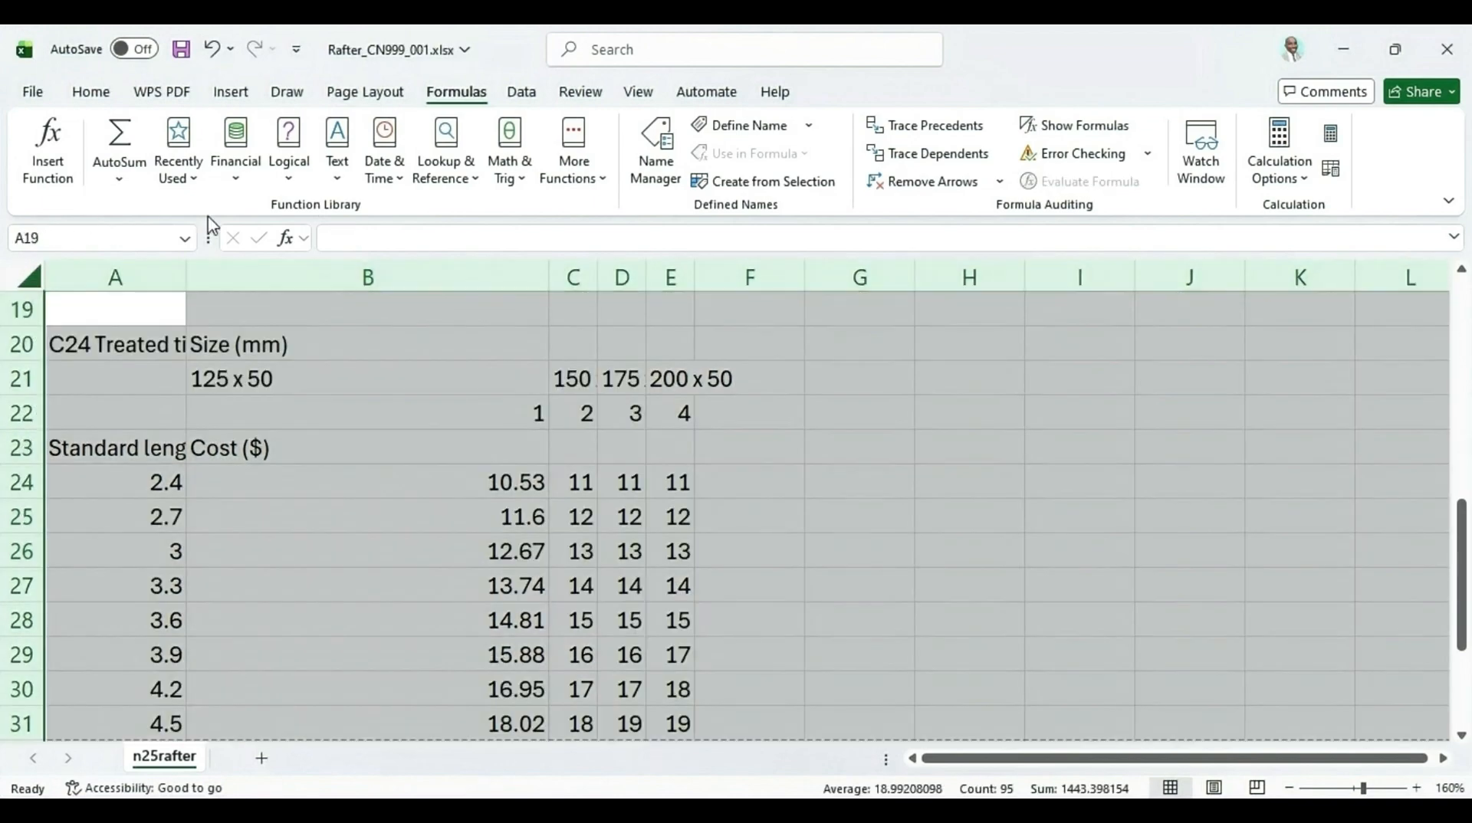
pyautogui.hotkey('alt', 'Tab')
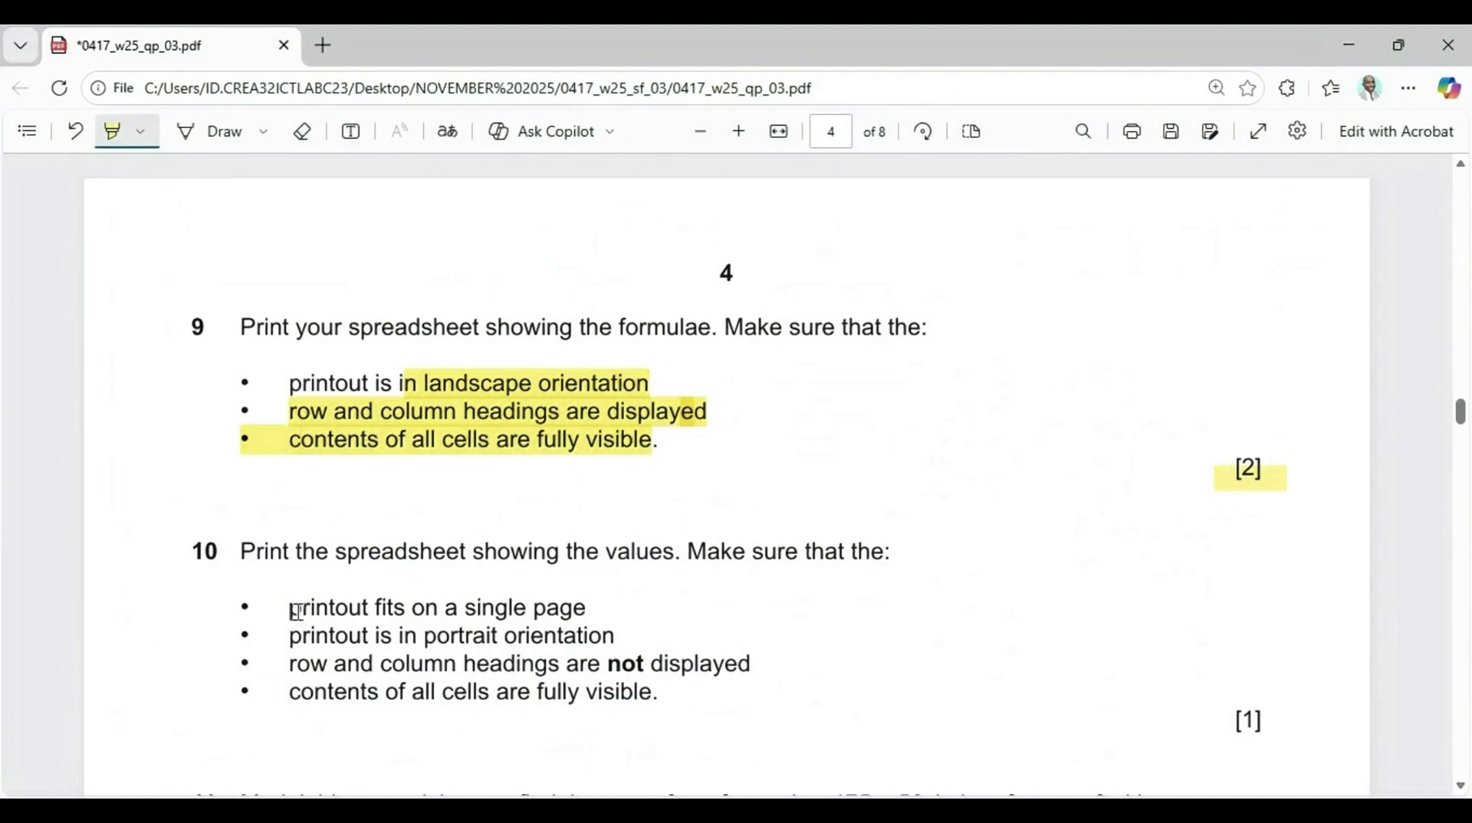
pyautogui.moveTo(298, 612); pyautogui.dragTo(593, 594)
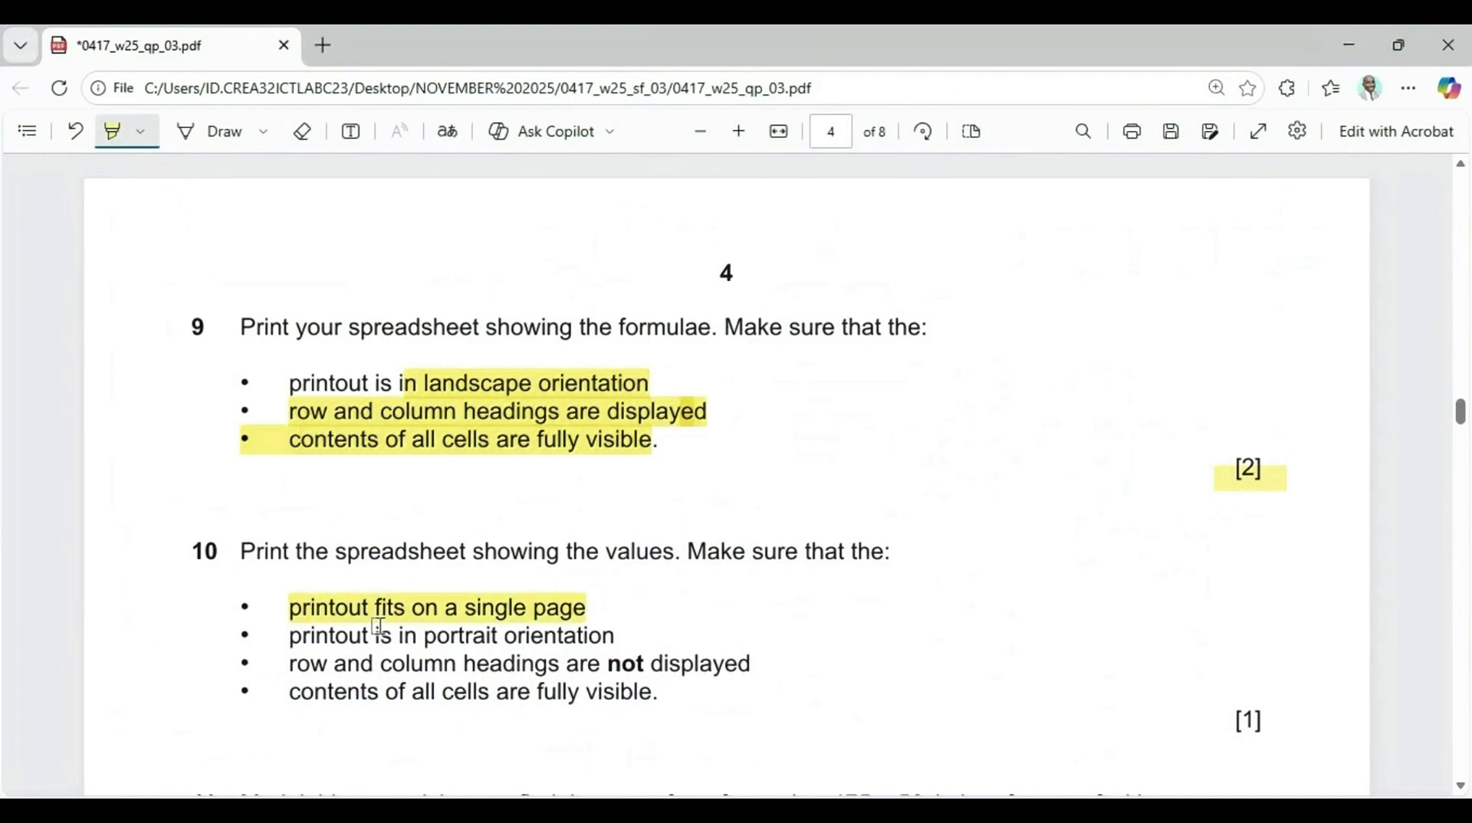
pyautogui.moveTo(294, 643); pyautogui.dragTo(634, 628)
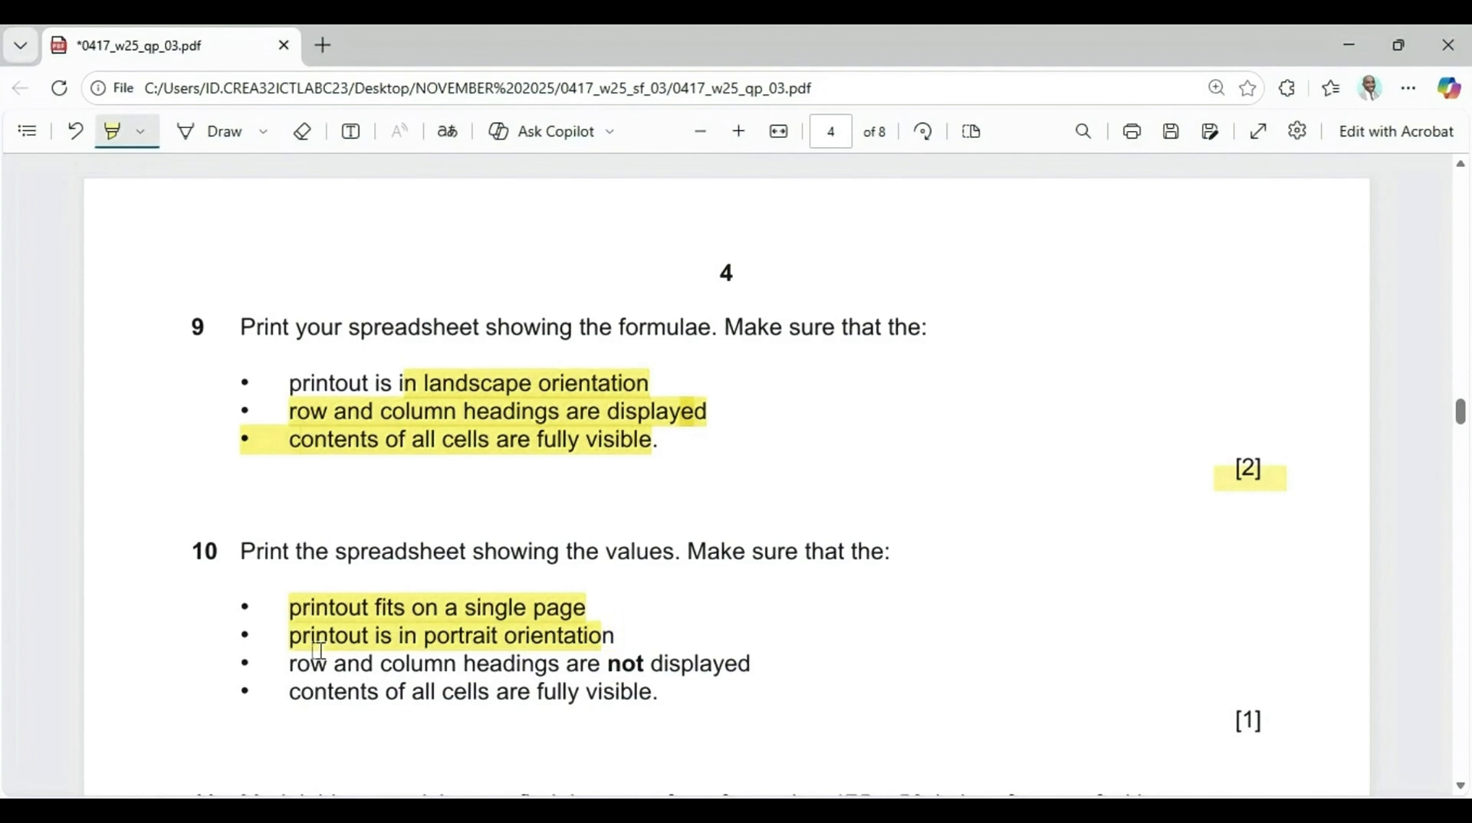
pyautogui.moveTo(292, 661); pyautogui.dragTo(756, 653)
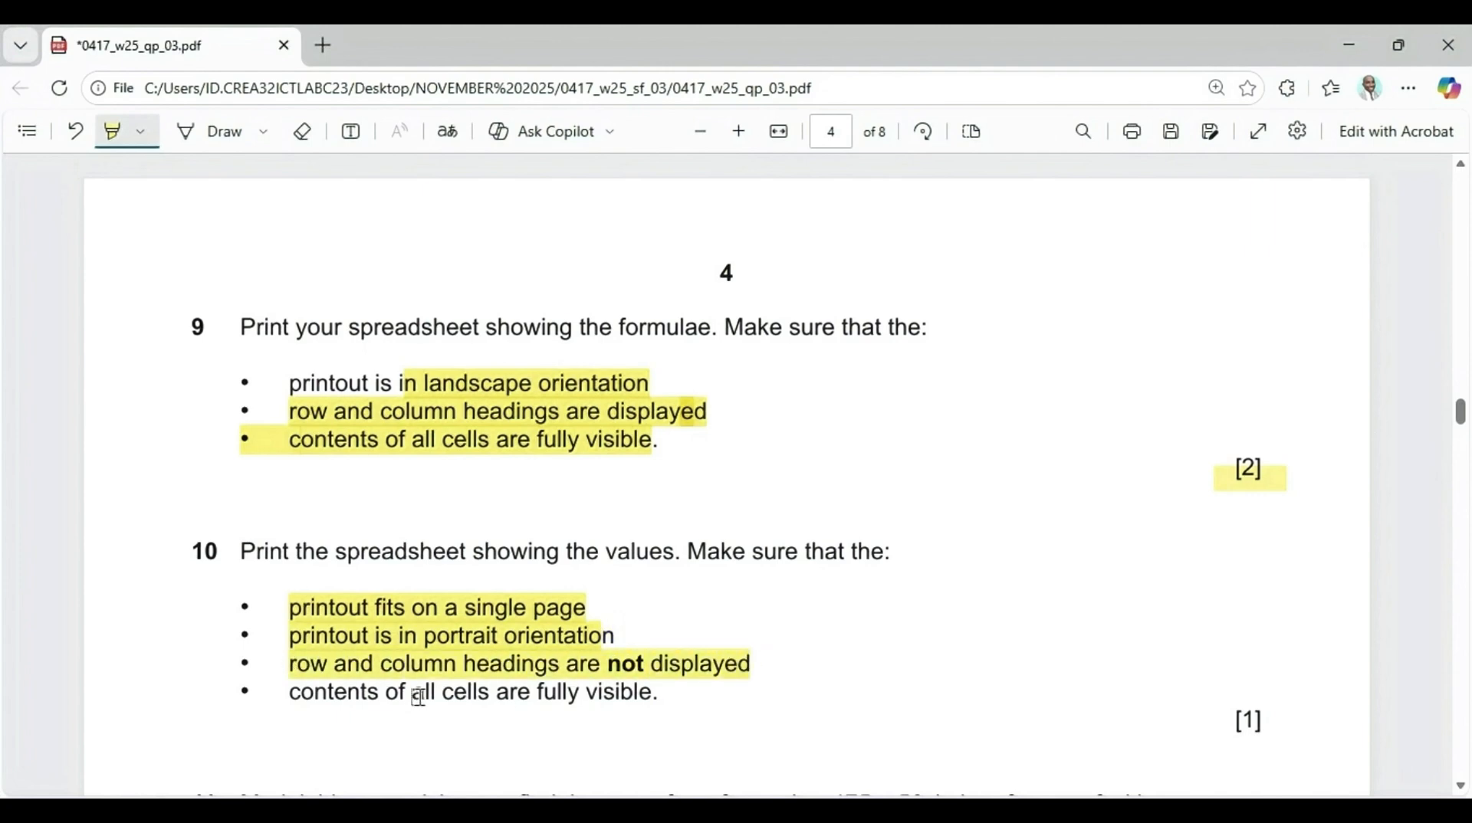
pyautogui.moveTo(301, 696); pyautogui.dragTo(682, 696)
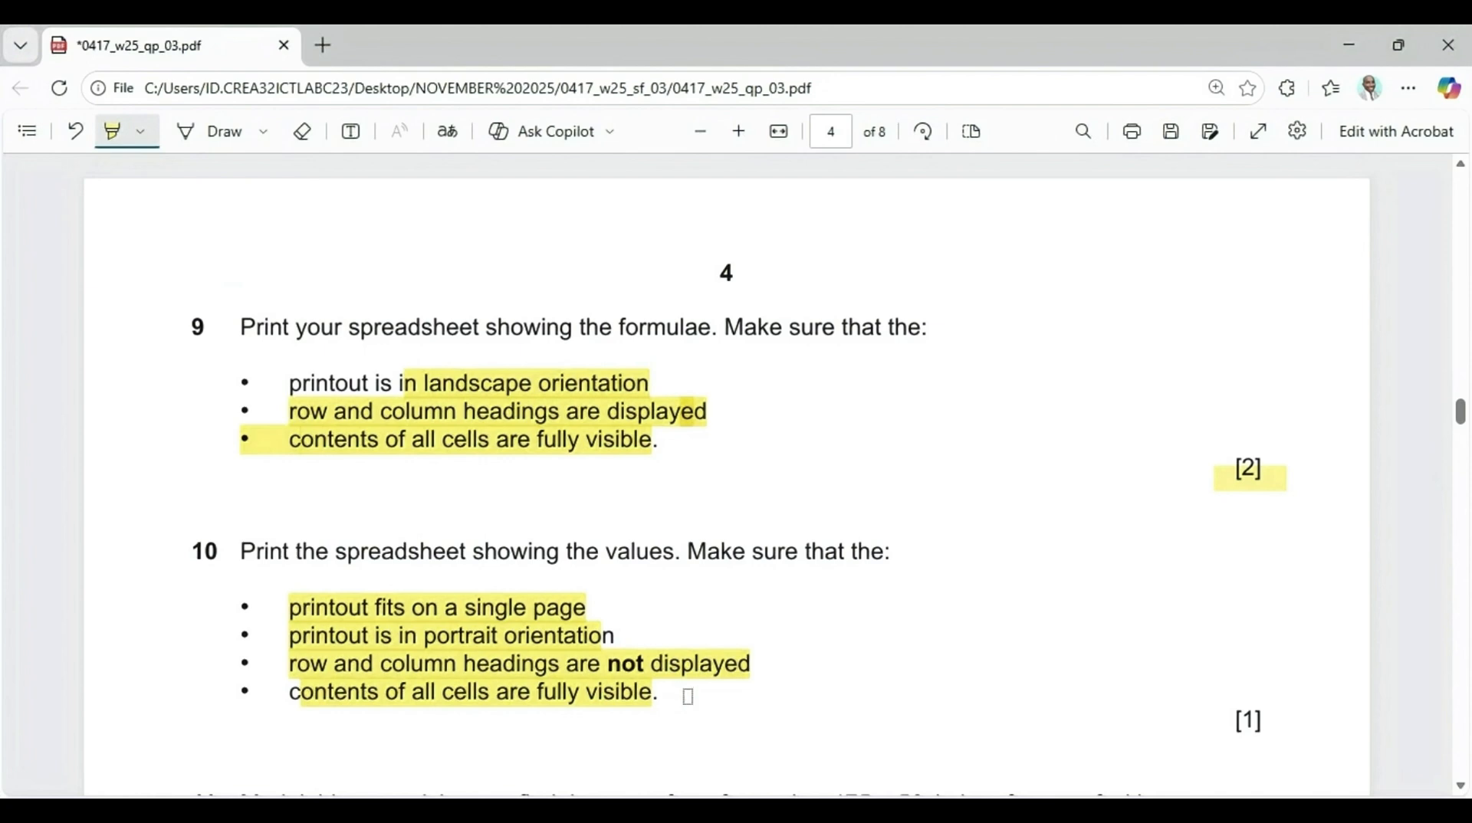
pyautogui.hotkey('alt', 'Tab')
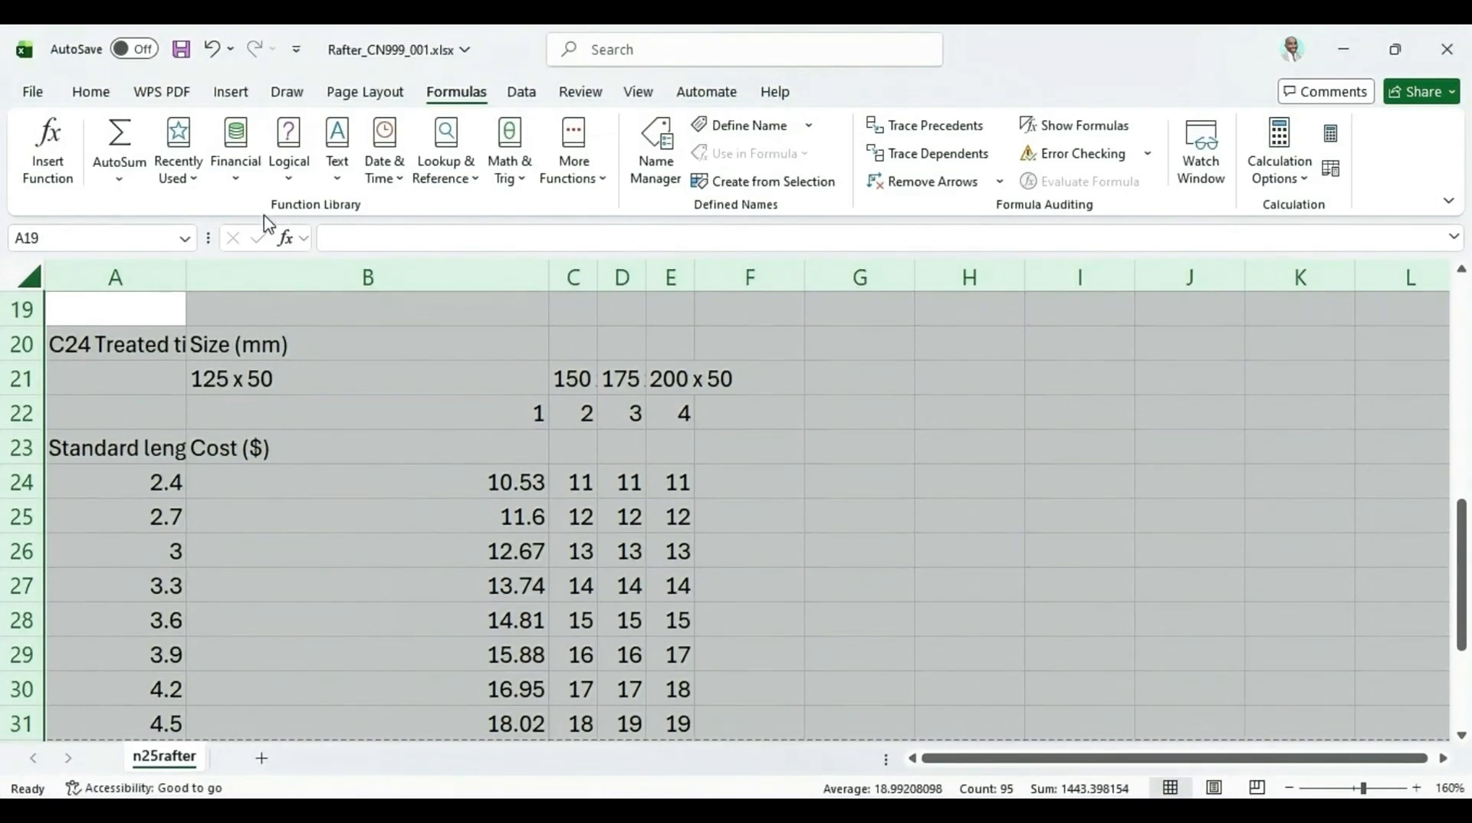
# Set the page orientation of the sheet to Portrait
pyautogui.click(364, 93)
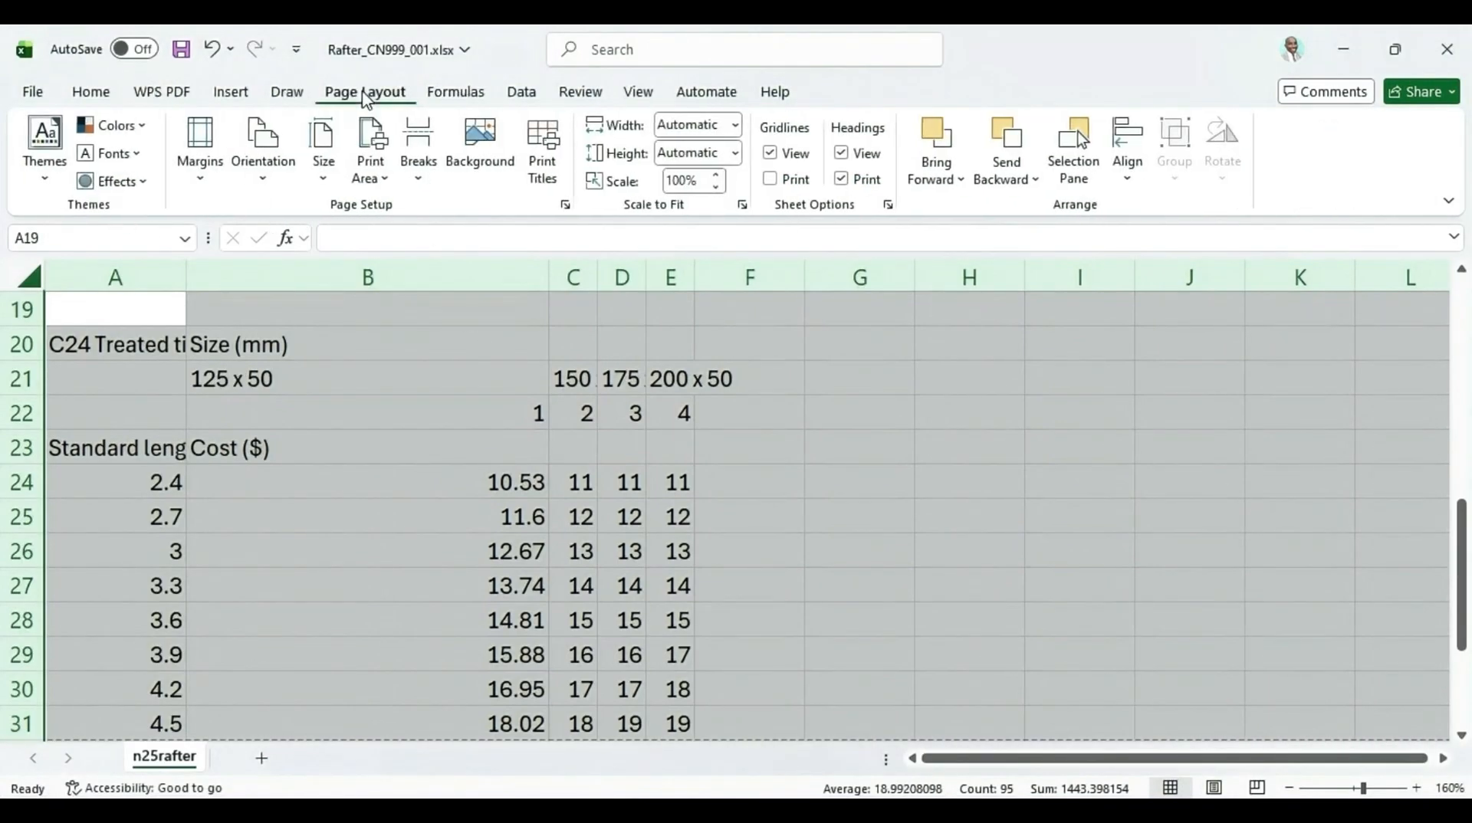
pyautogui.click(289, 163)
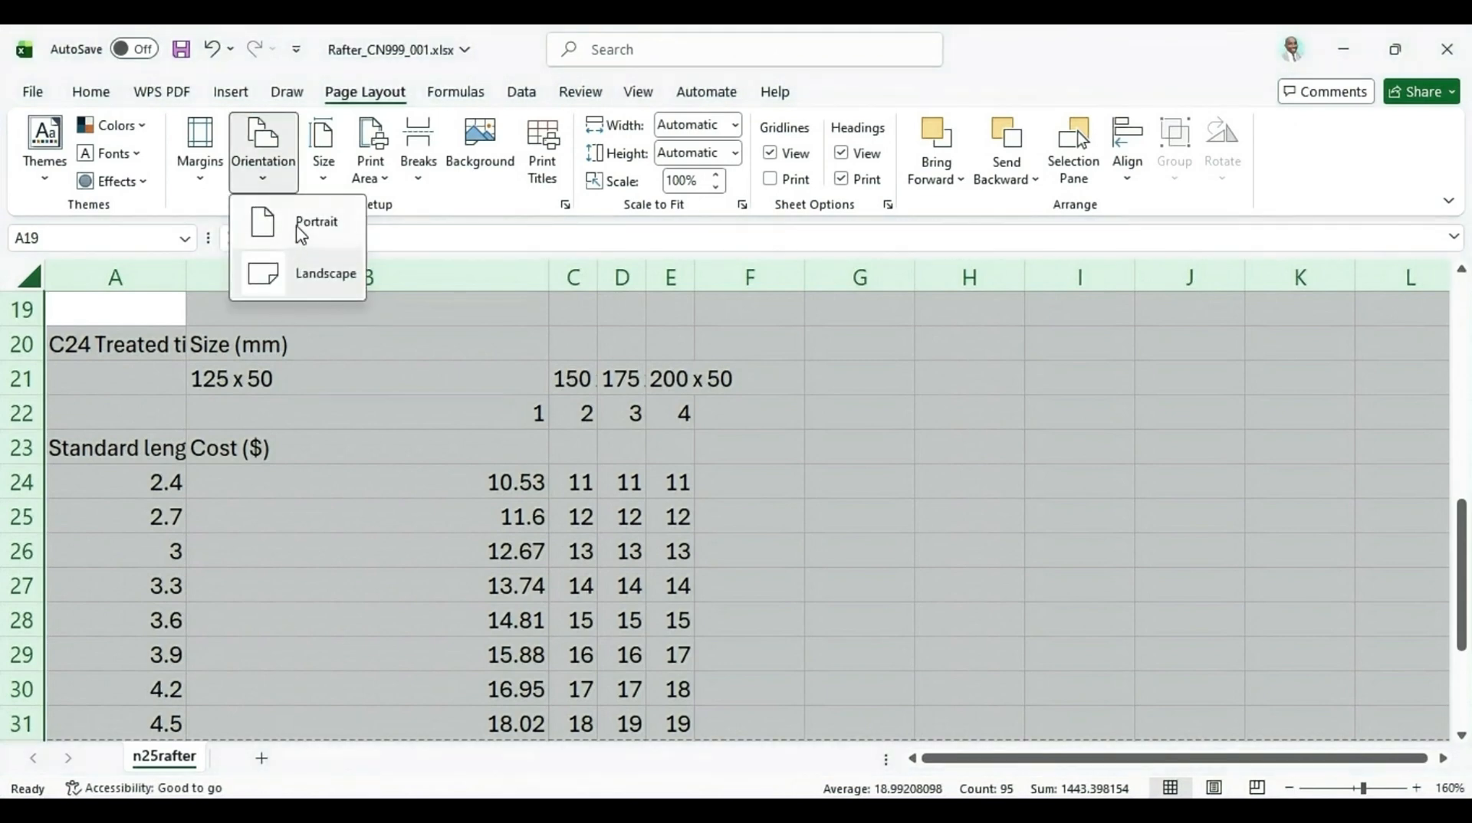
pyautogui.click(295, 228)
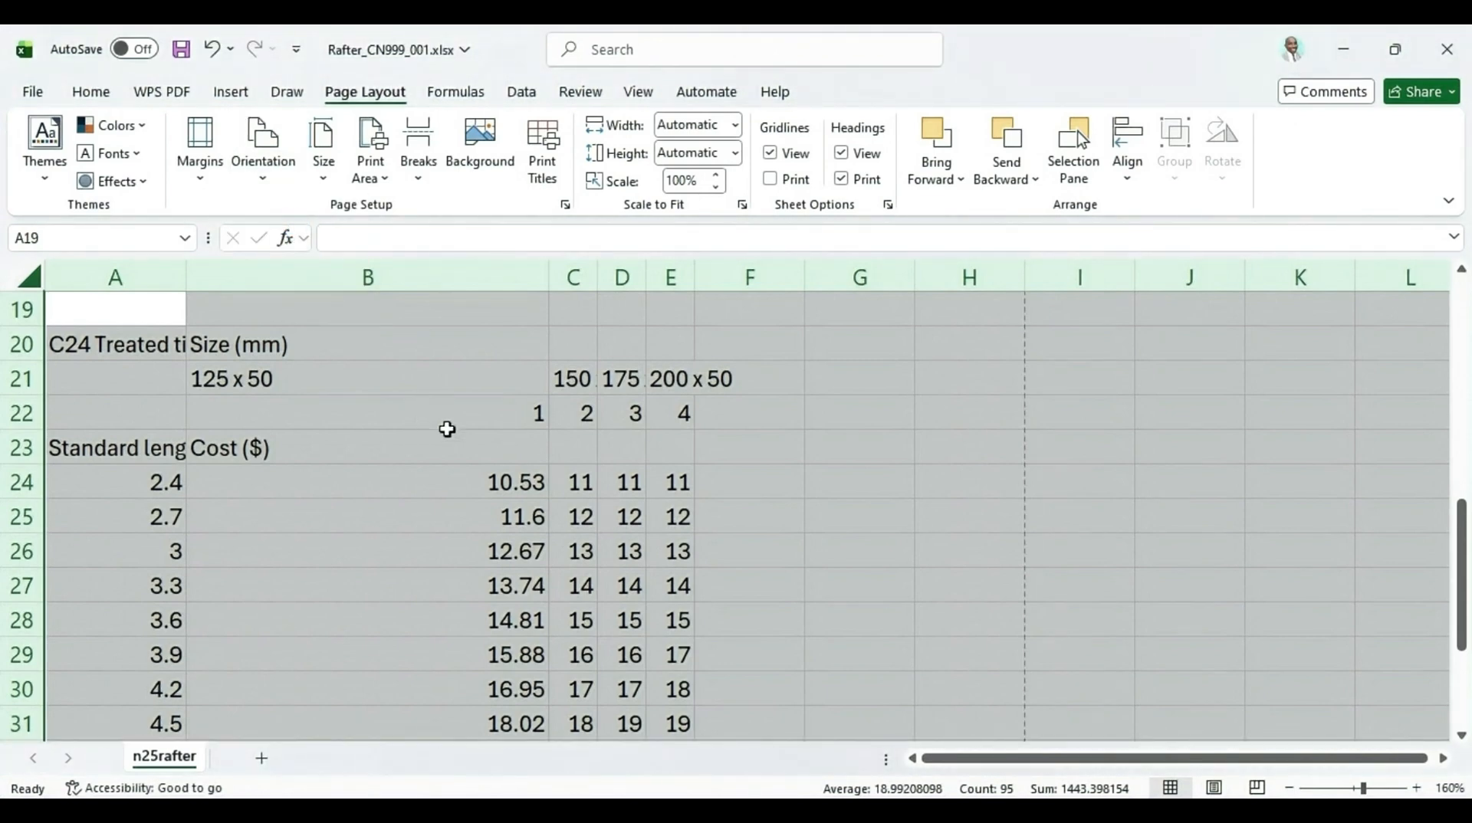
# Select all cells and widen column A so its labels are fully visible
pyautogui.scroll(6, 302, 404)
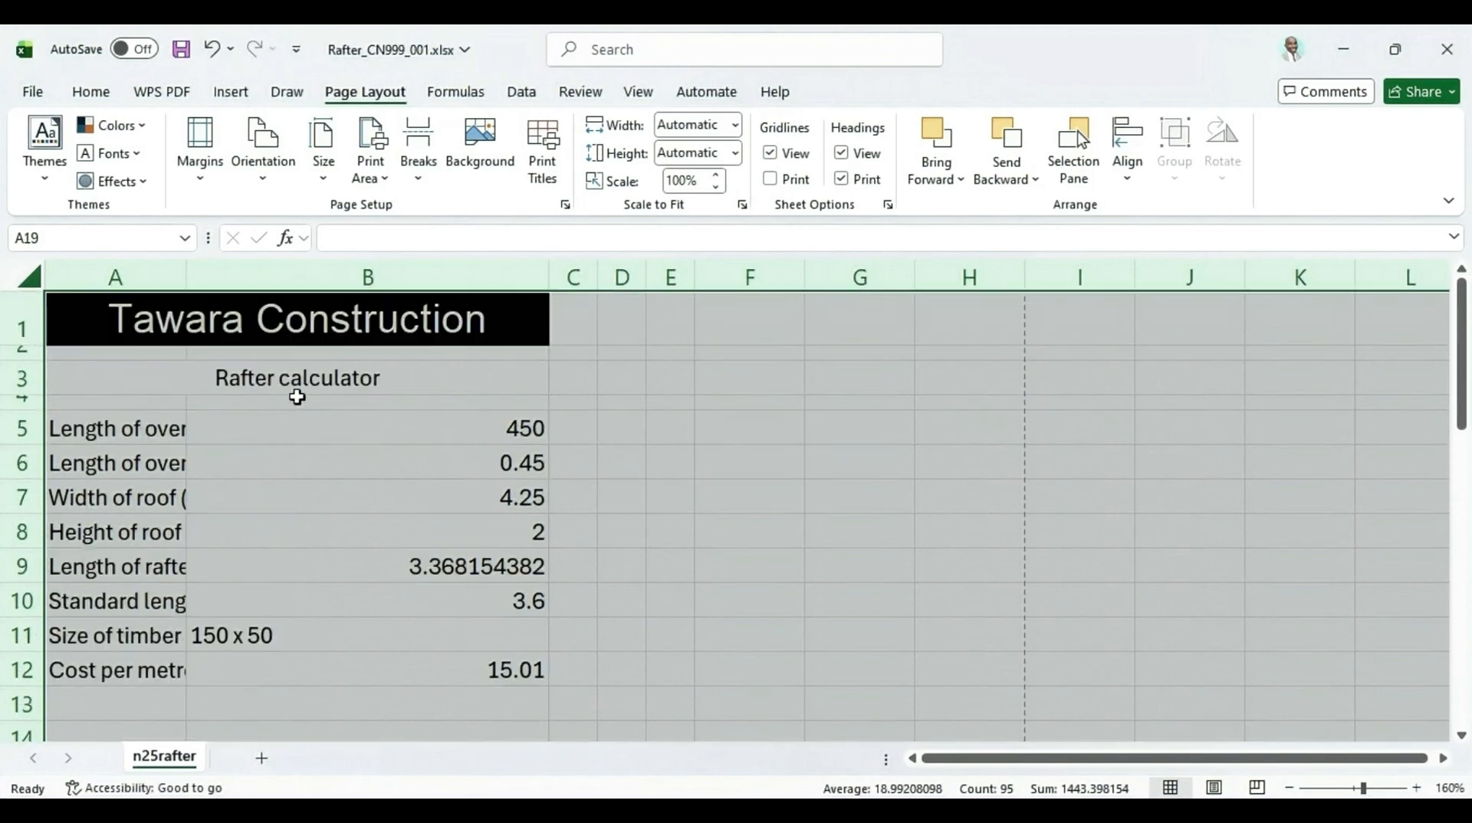
pyautogui.click(30, 276)
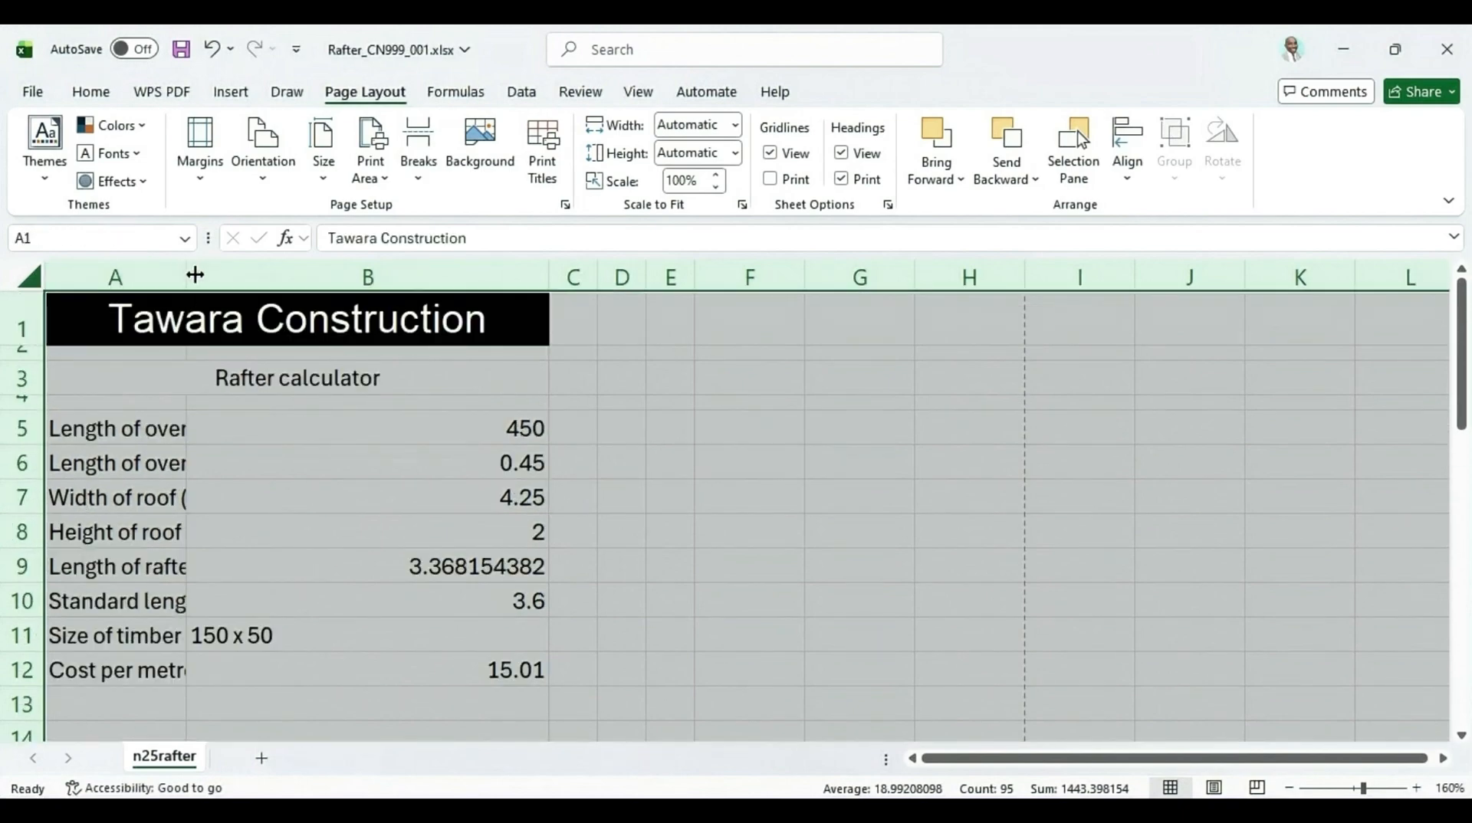
pyautogui.moveTo(190, 276); pyautogui.dragTo(322, 276)
pyautogui.scroll(-8, 276, 353)
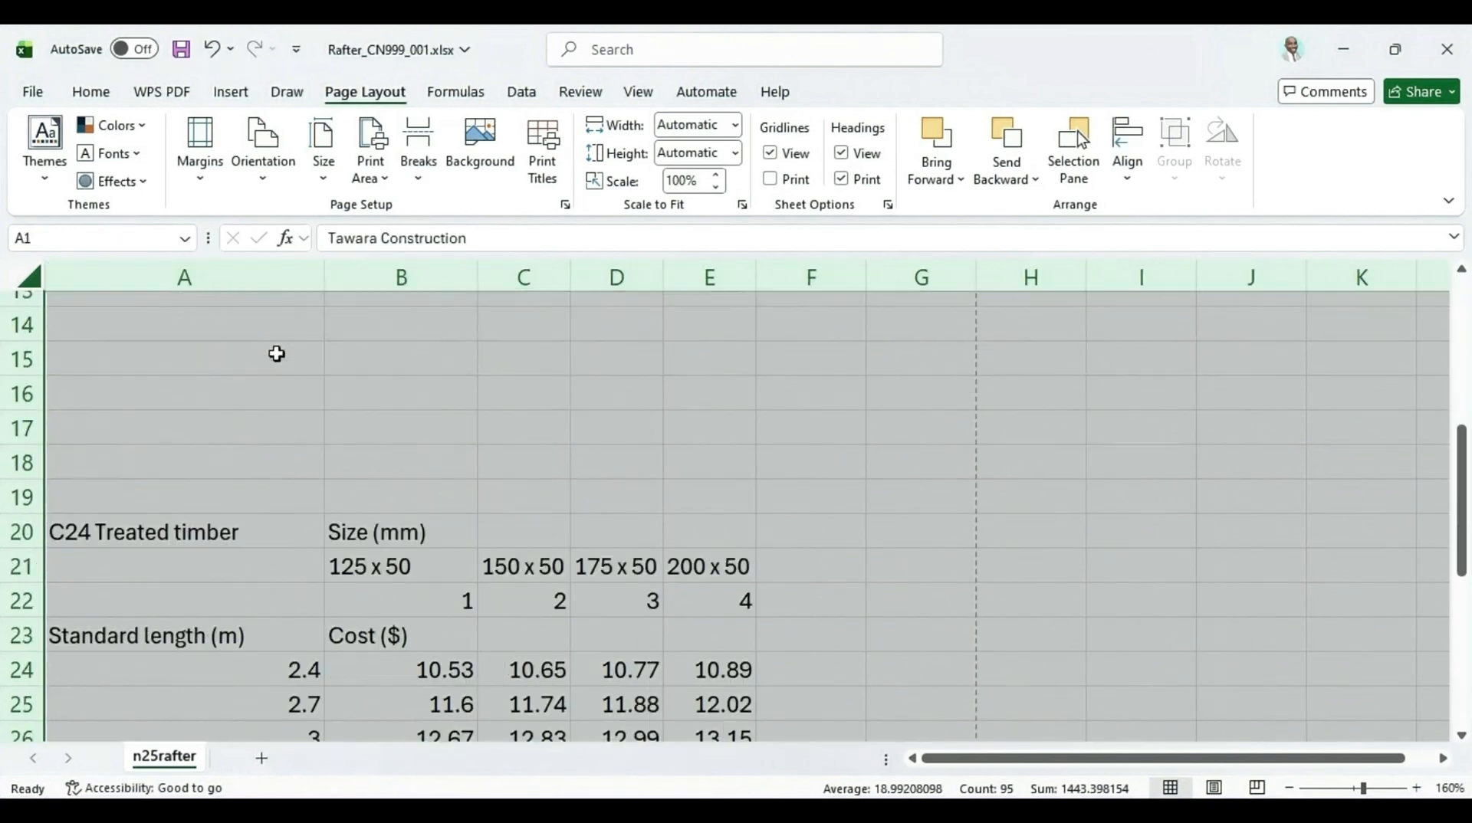
pyautogui.scroll(-2, 277, 355)
pyautogui.scroll(5, 296, 368)
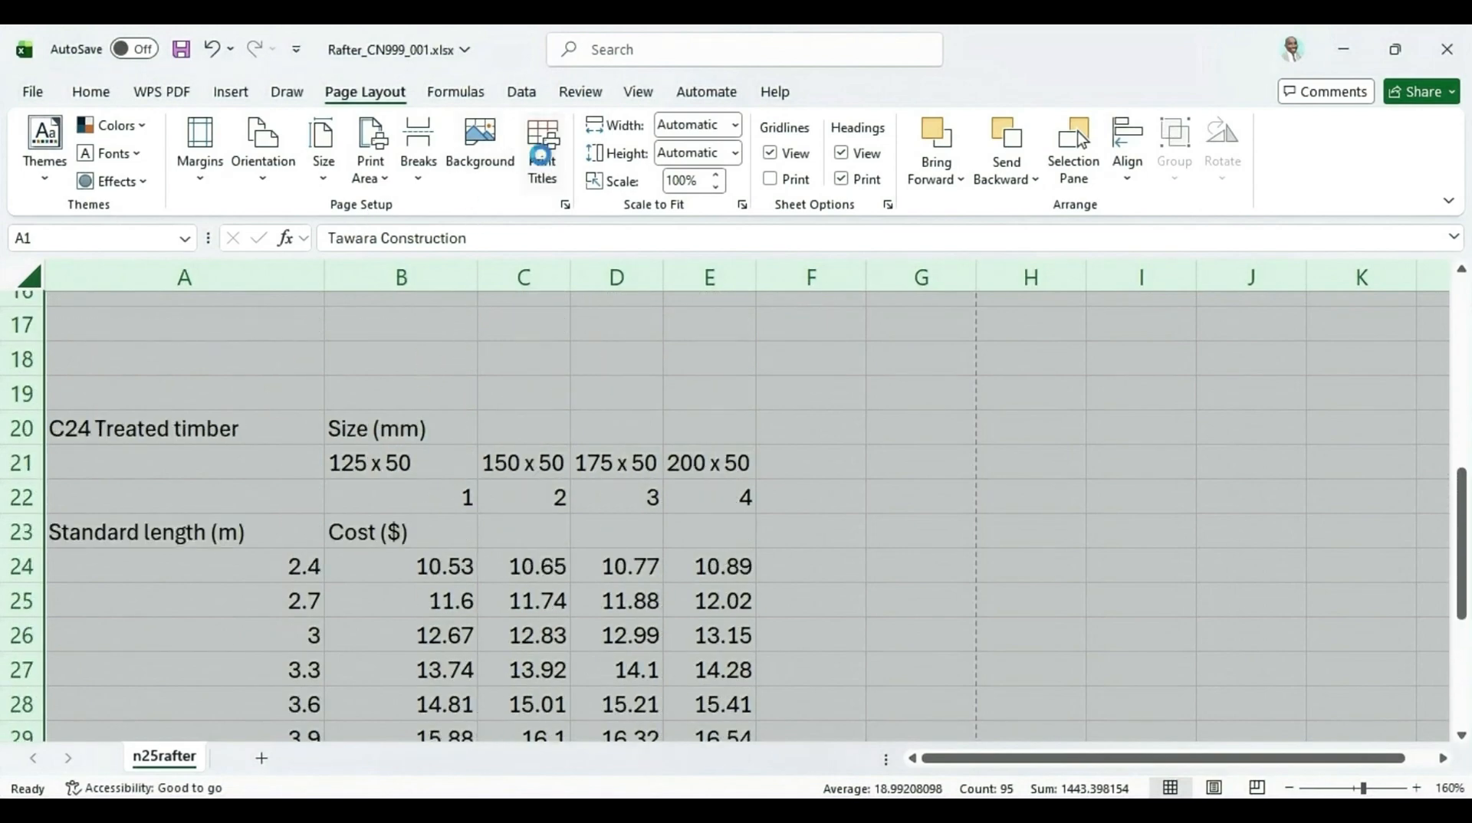
# Turn off printing of row and column headings in Page Setup and open the print preview
pyautogui.click(542, 157)
pyautogui.click(478, 418)
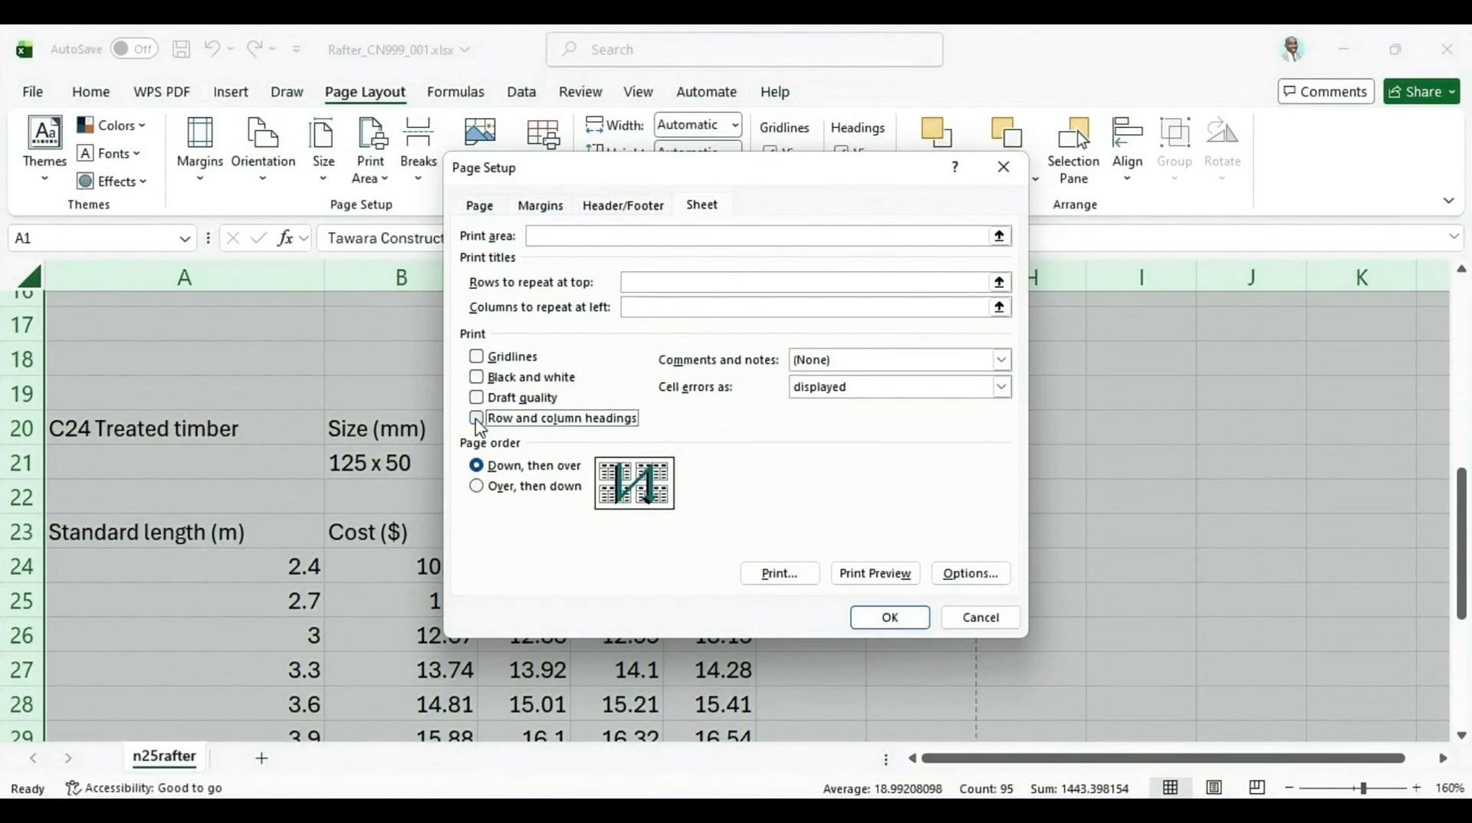
pyautogui.click(881, 580)
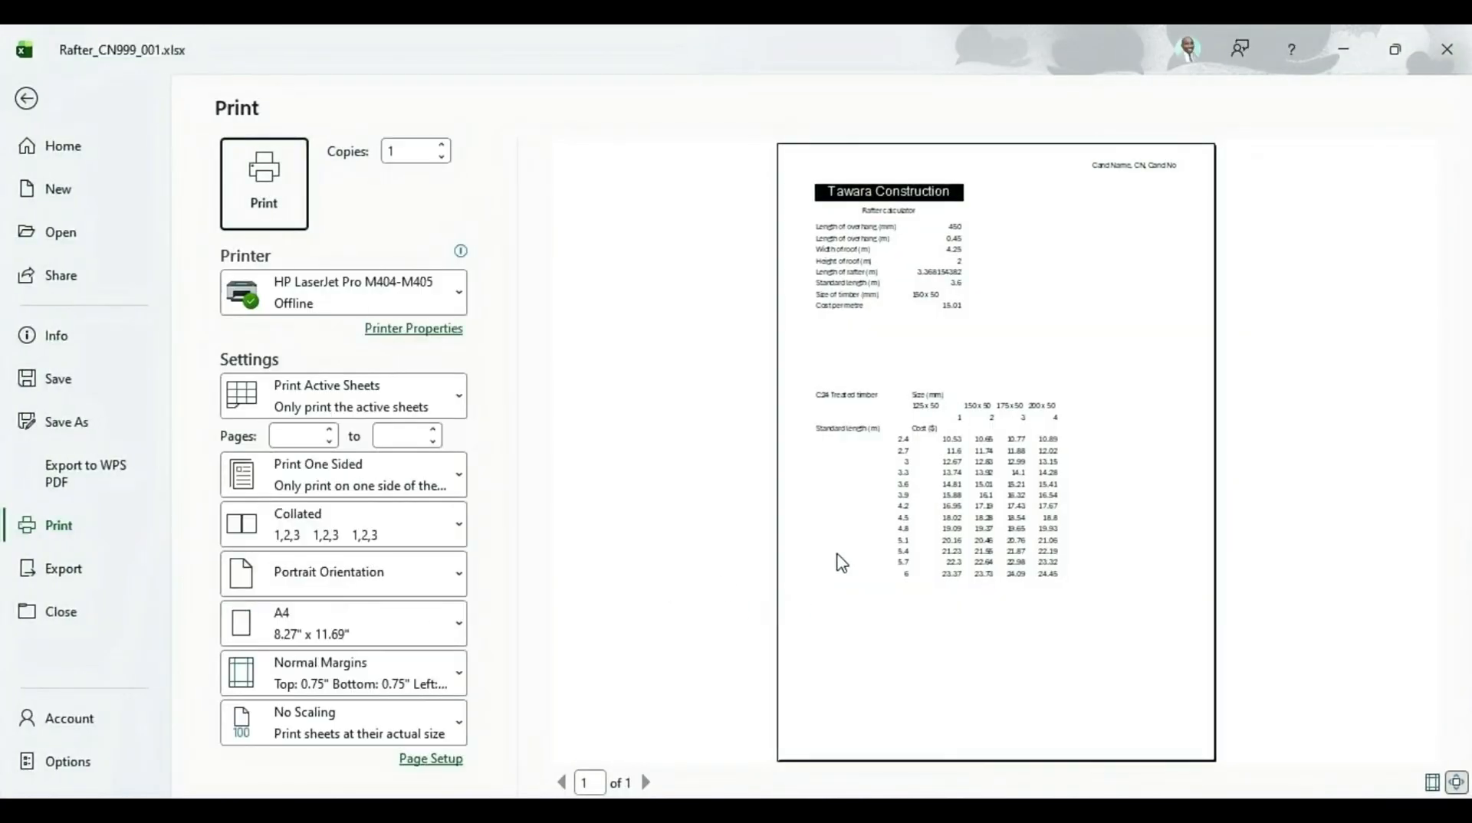
# Zoom into the print preview and scroll through the single-page values printout
pyautogui.click(1455, 781)
pyautogui.scroll(-1, 778, 460)
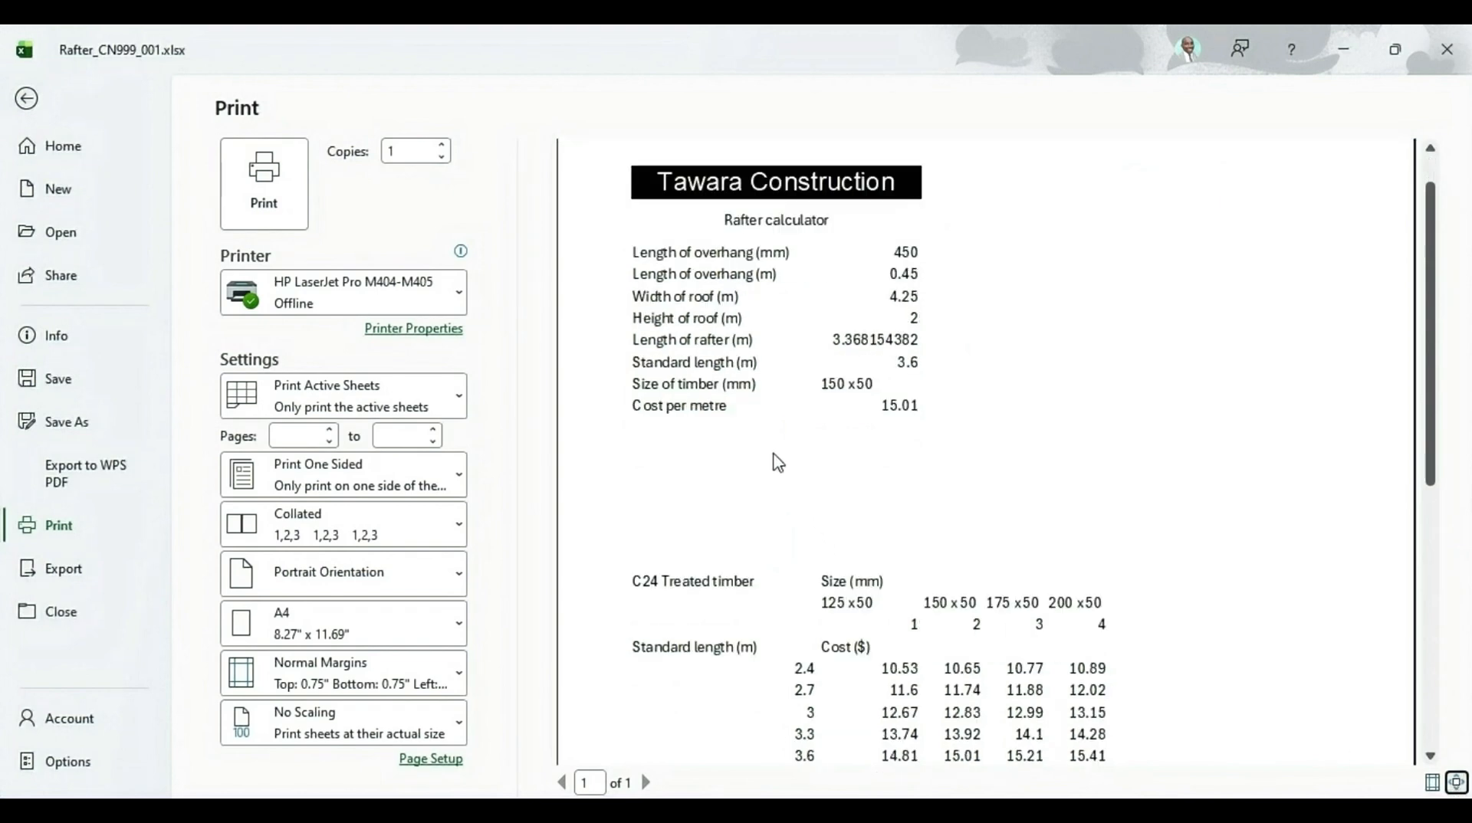
pyautogui.scroll(1, 778, 463)
pyautogui.scroll(-8, 778, 460)
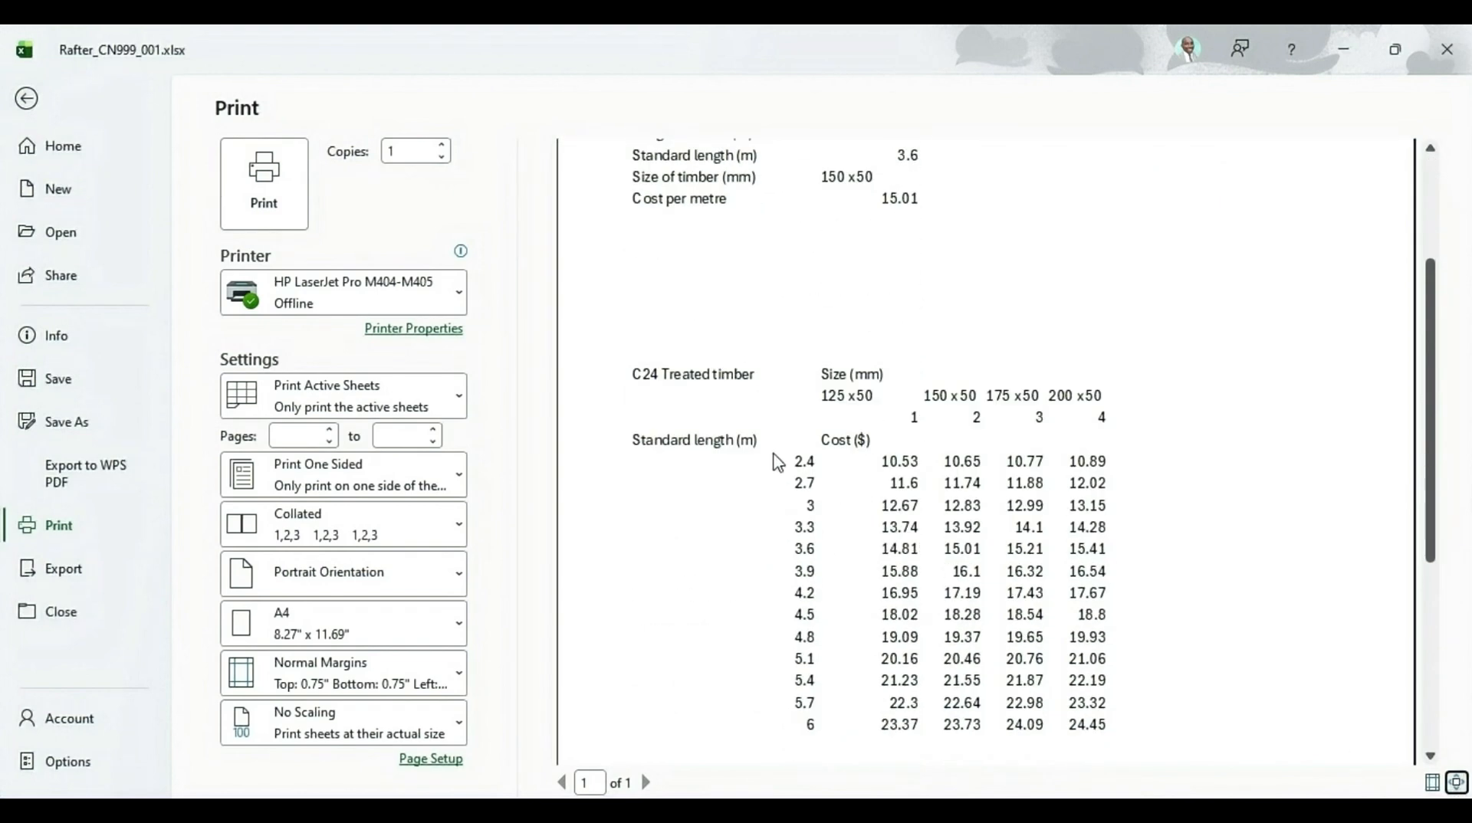
pyautogui.scroll(7, 796, 536)
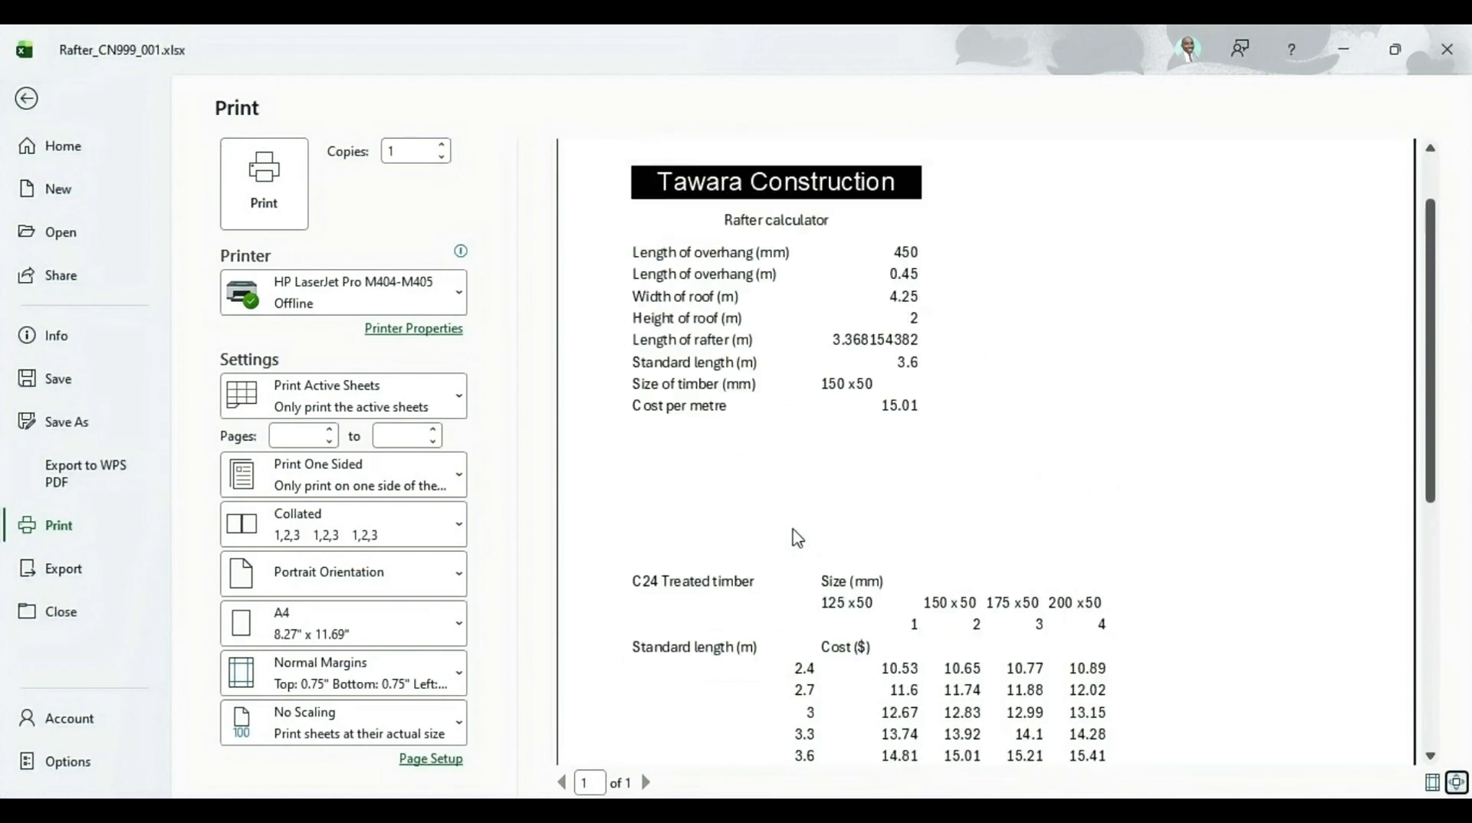
# Compare the question 10 requirements with the values print preview, then return to the sheet
pyautogui.click(788, 759)
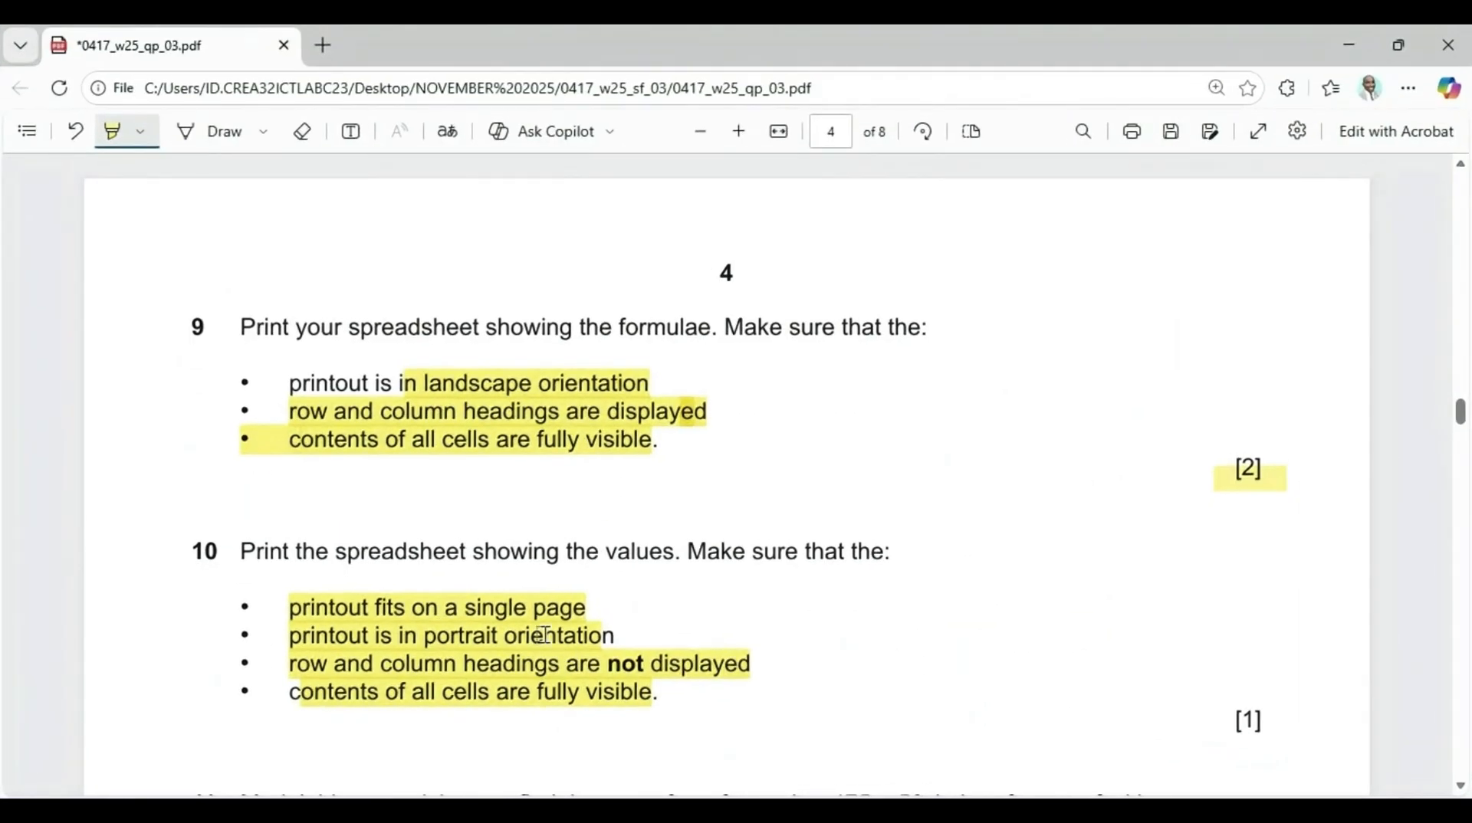
pyautogui.scroll(-3, 544, 635)
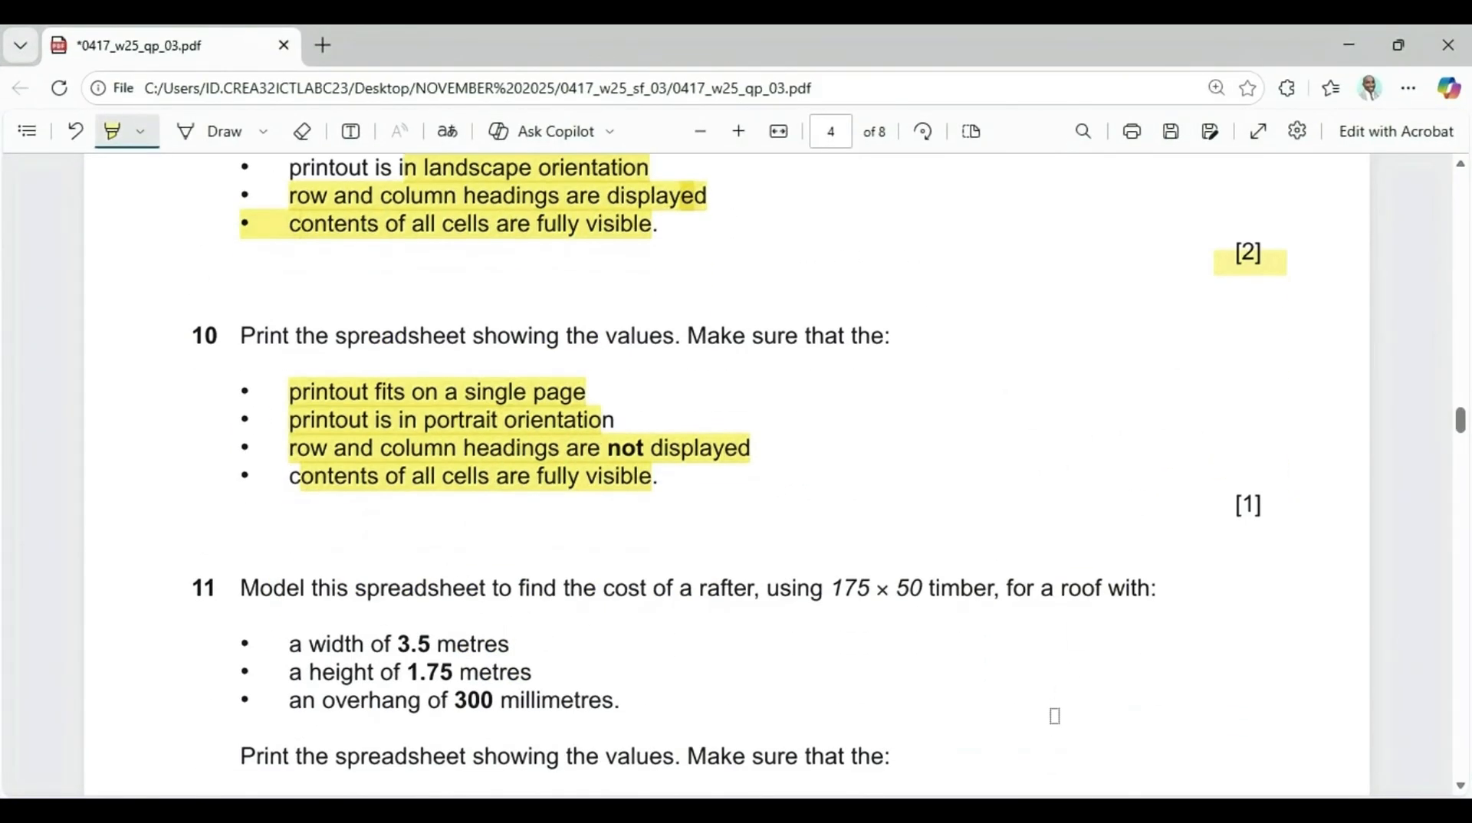
pyautogui.click(805, 729)
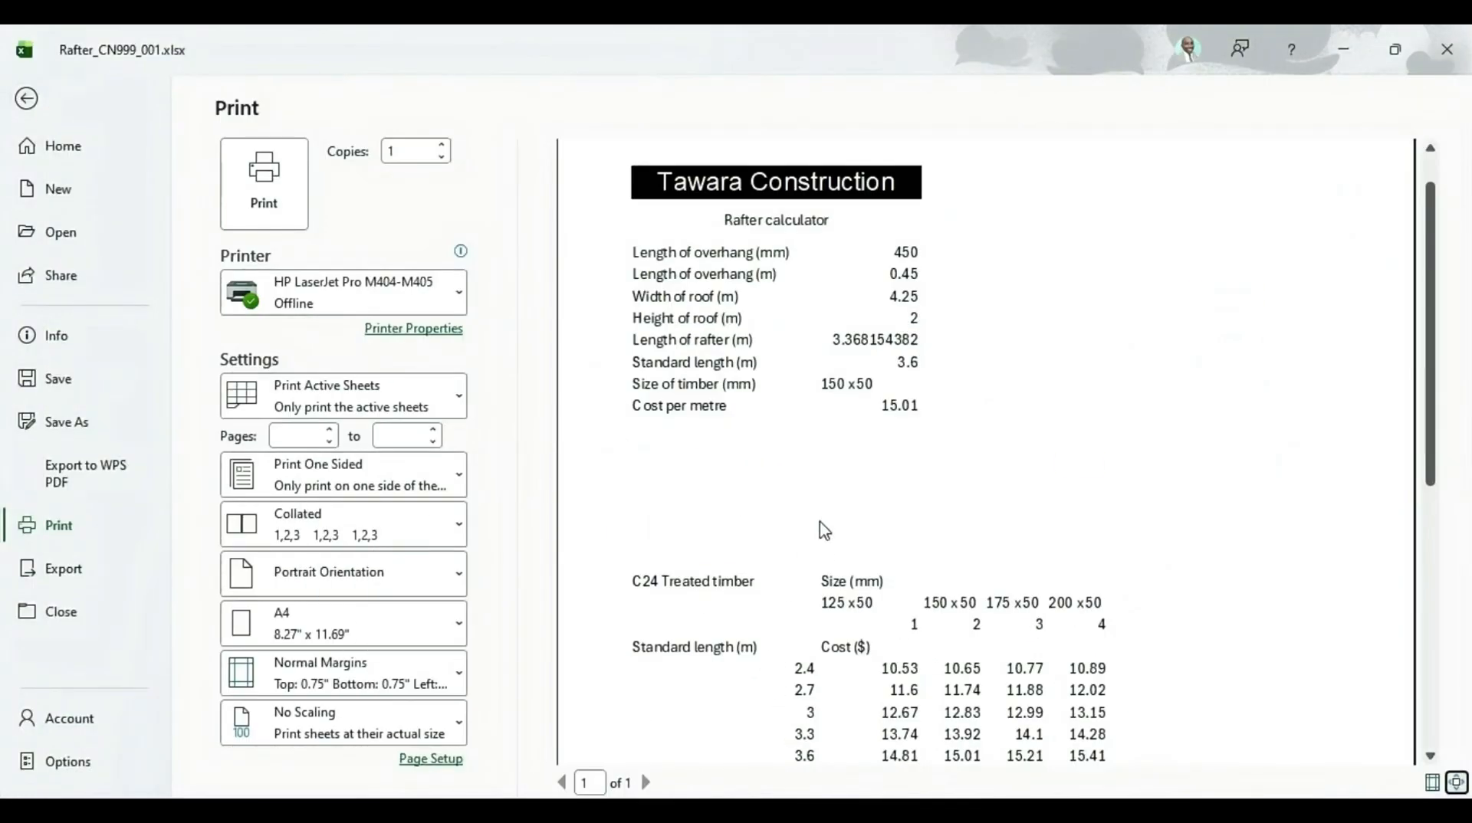
pyautogui.scroll(-3, 821, 525)
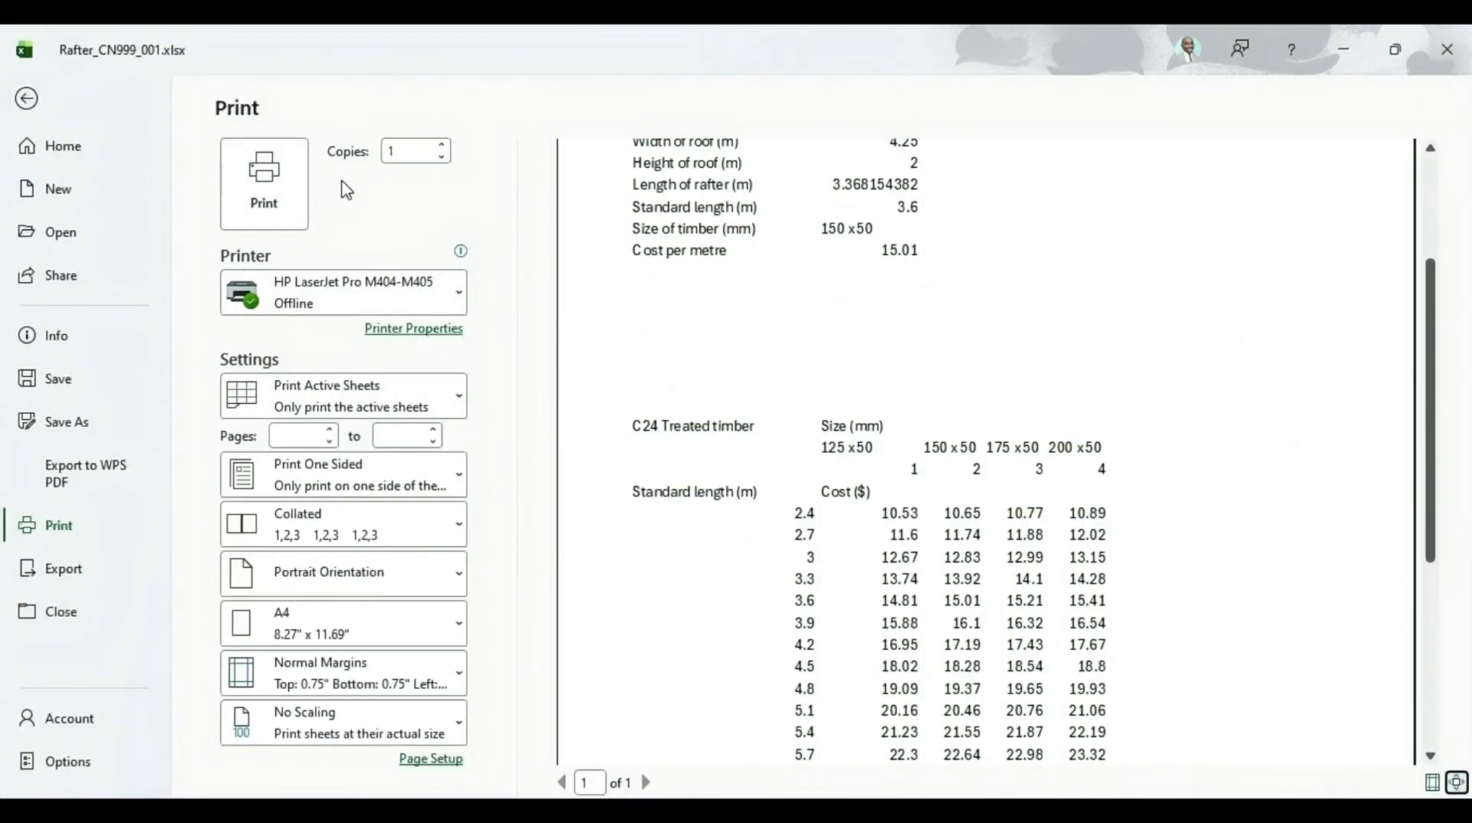
pyautogui.press('Tab')
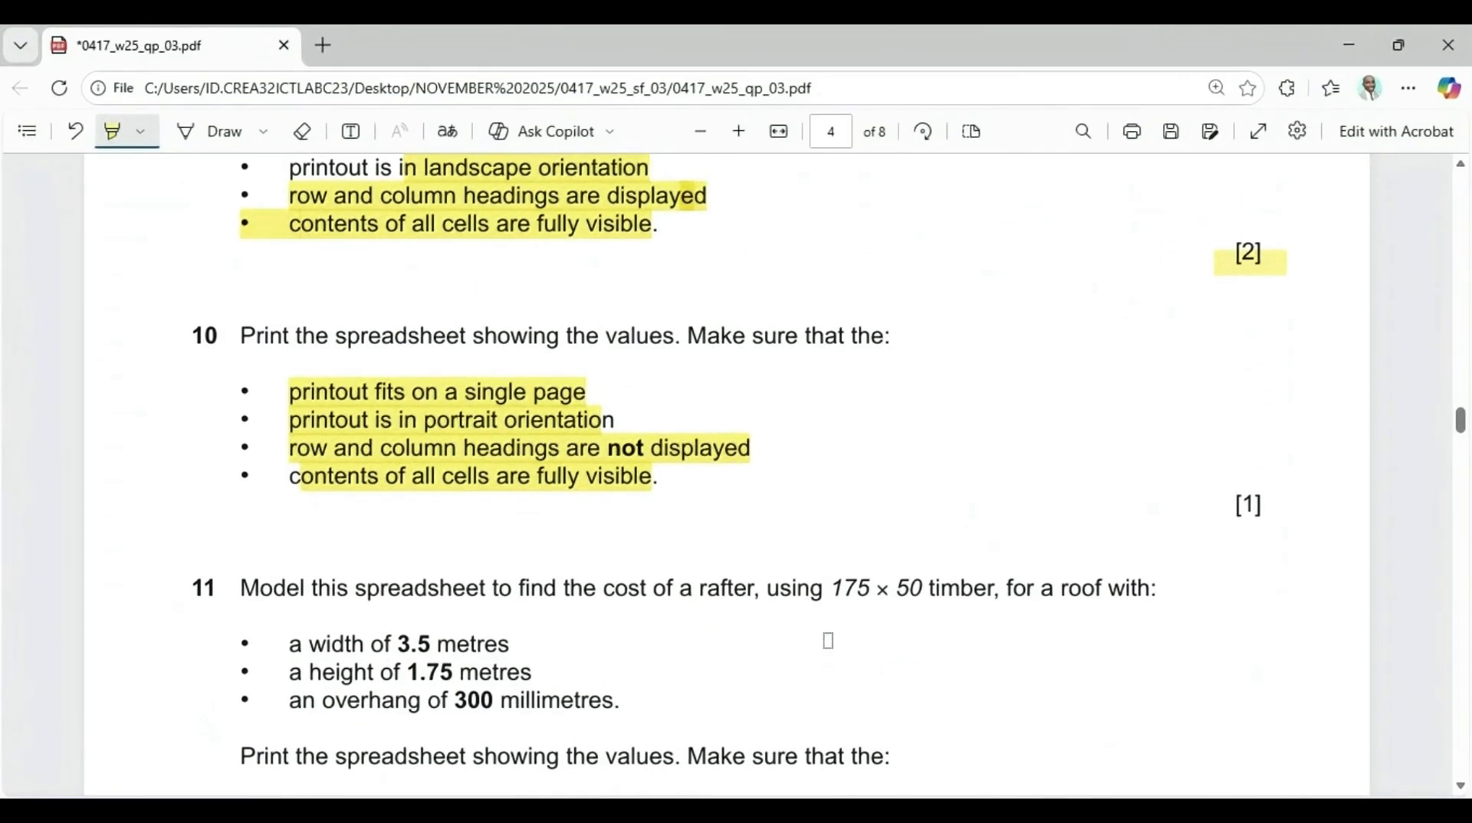
# Highlight the question 11 inputs: 175 x 50 timber, 3.5 m width, 1.75 m height, 300 mm overhang, and the print instruction
pyautogui.scroll(-3, 673, 618)
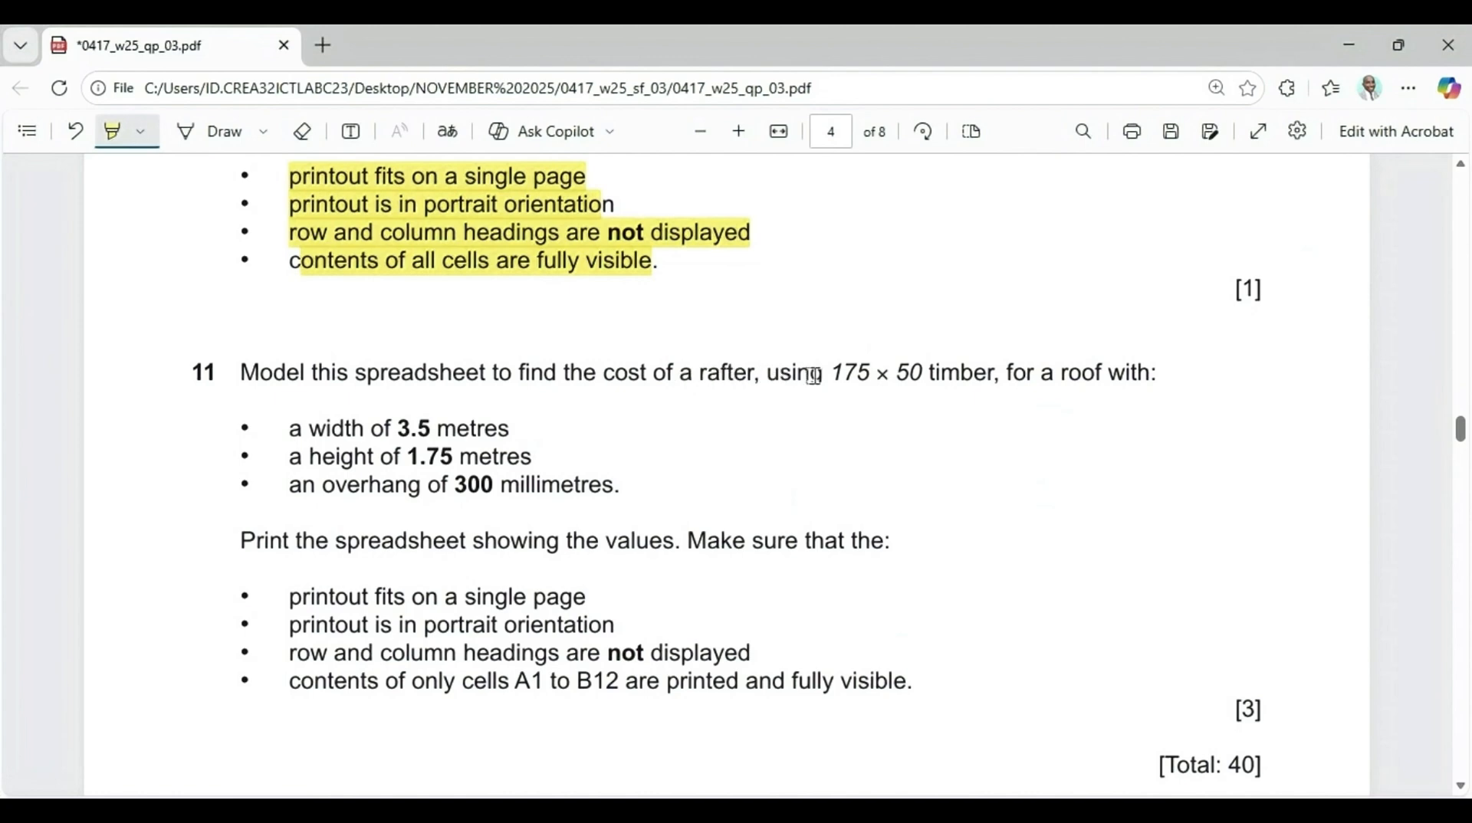
pyautogui.moveTo(831, 376); pyautogui.dragTo(975, 377)
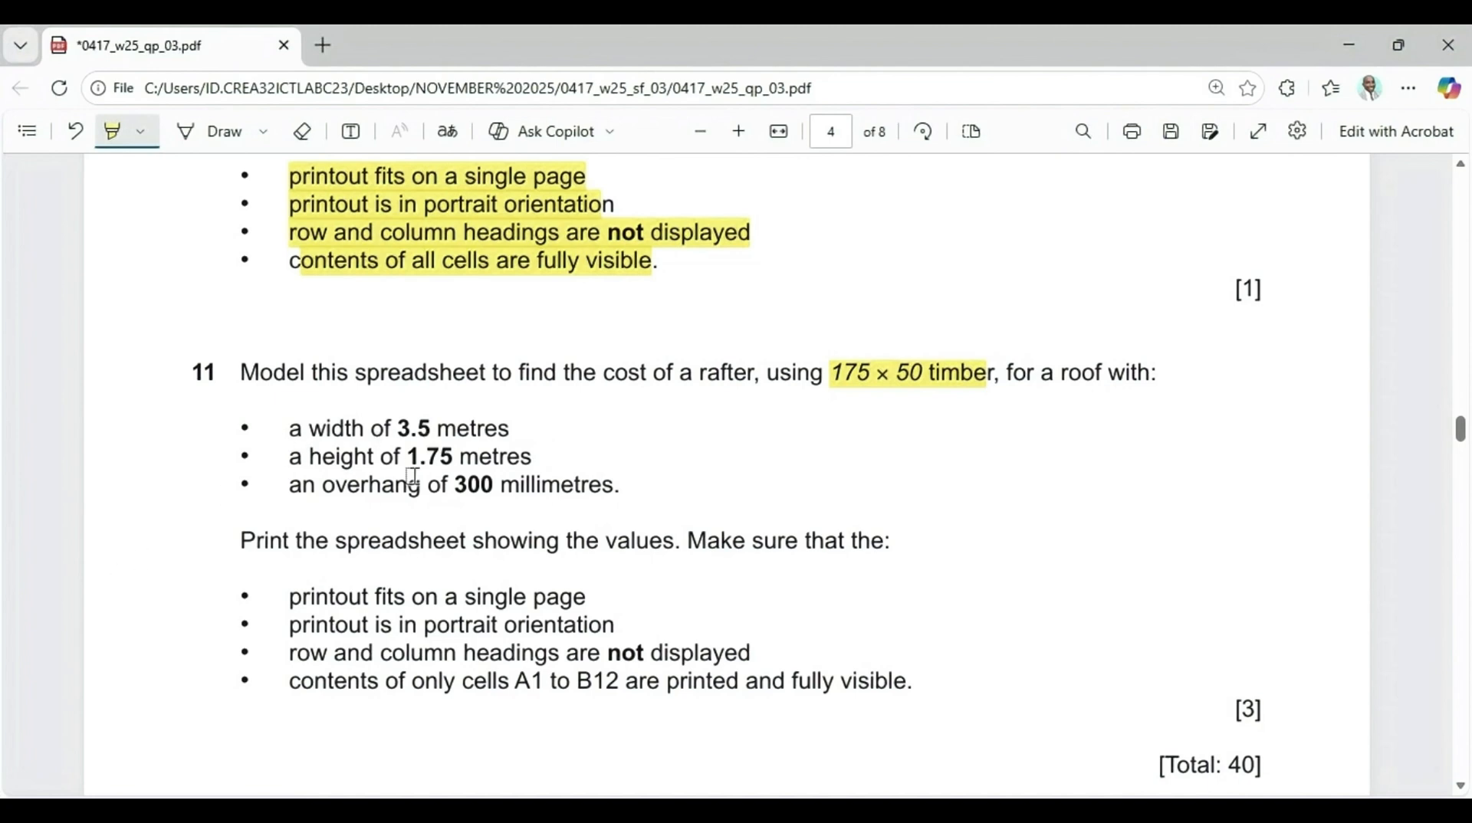
pyautogui.moveTo(395, 430); pyautogui.dragTo(520, 433)
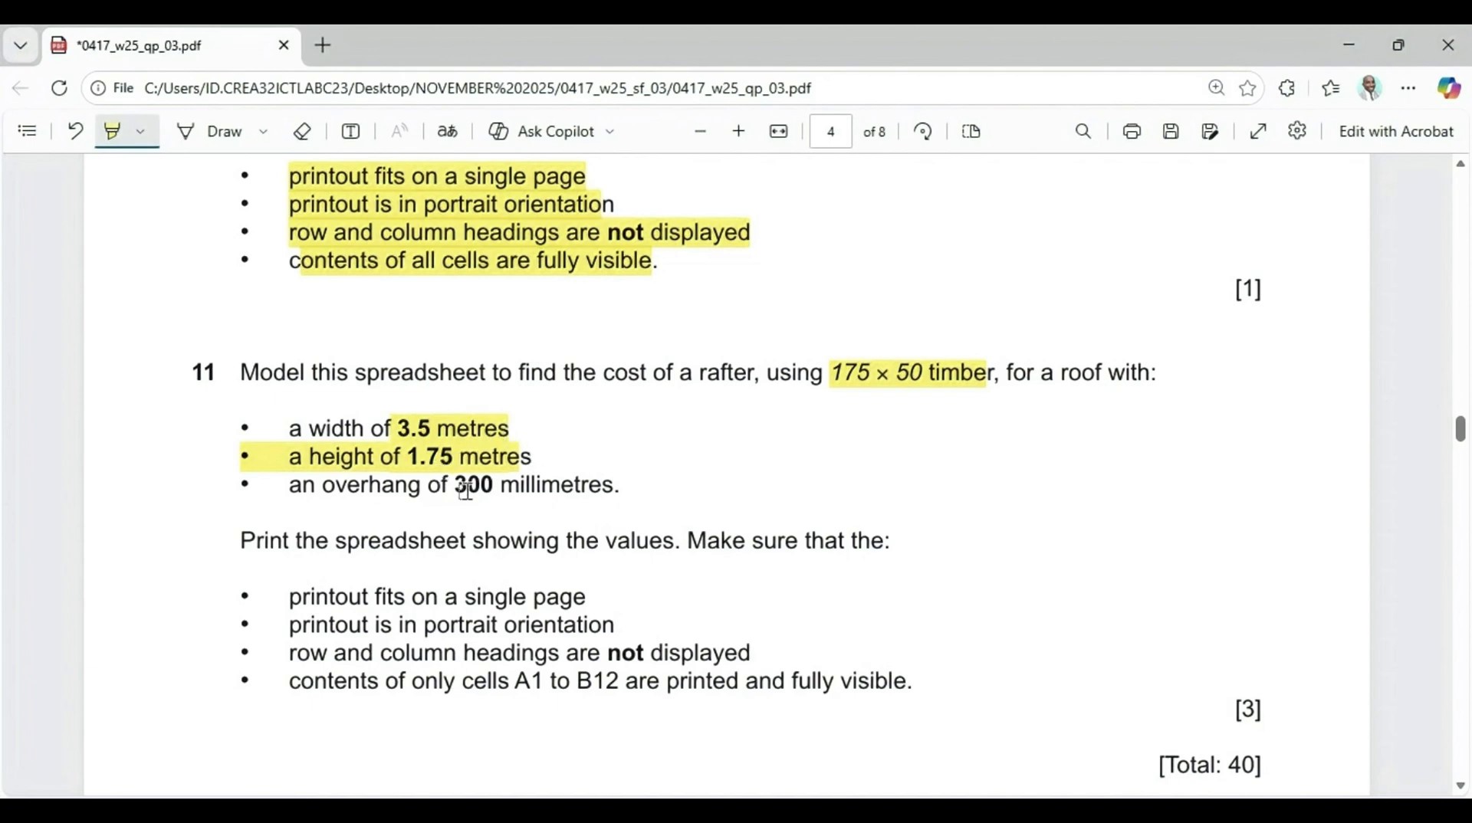
pyautogui.moveTo(289, 491); pyautogui.dragTo(651, 486)
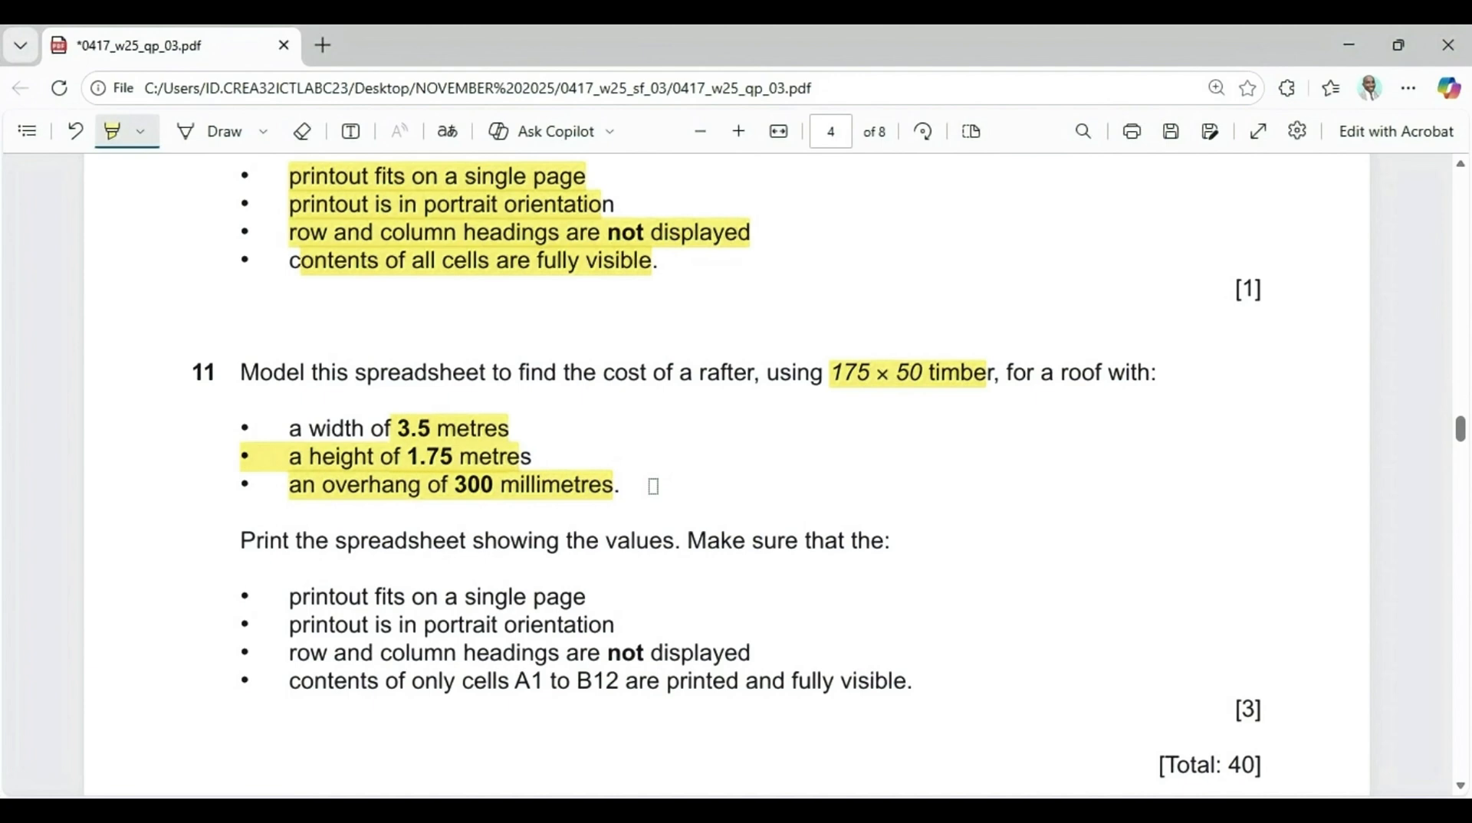
pyautogui.moveTo(217, 549)
pyautogui.mouseDown()
pyautogui.moveTo(643, 557)
pyautogui.moveTo(934, 542)
pyautogui.mouseUp()
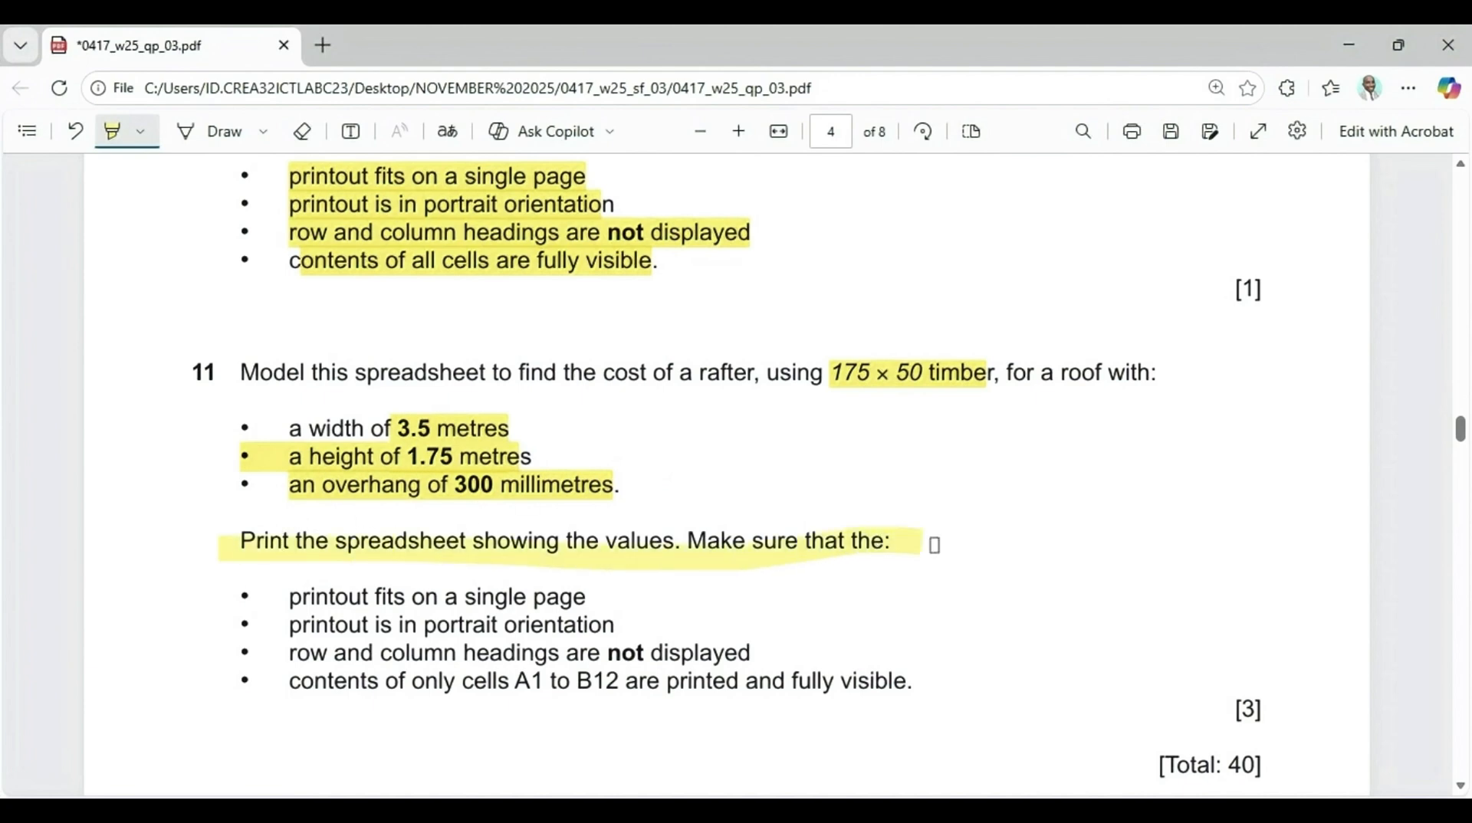
# Highlight question 11's printout requirements: single page, portrait orientation, headings not displayed, and only cells A1 to B12
pyautogui.moveTo(285, 612); pyautogui.dragTo(585, 599)
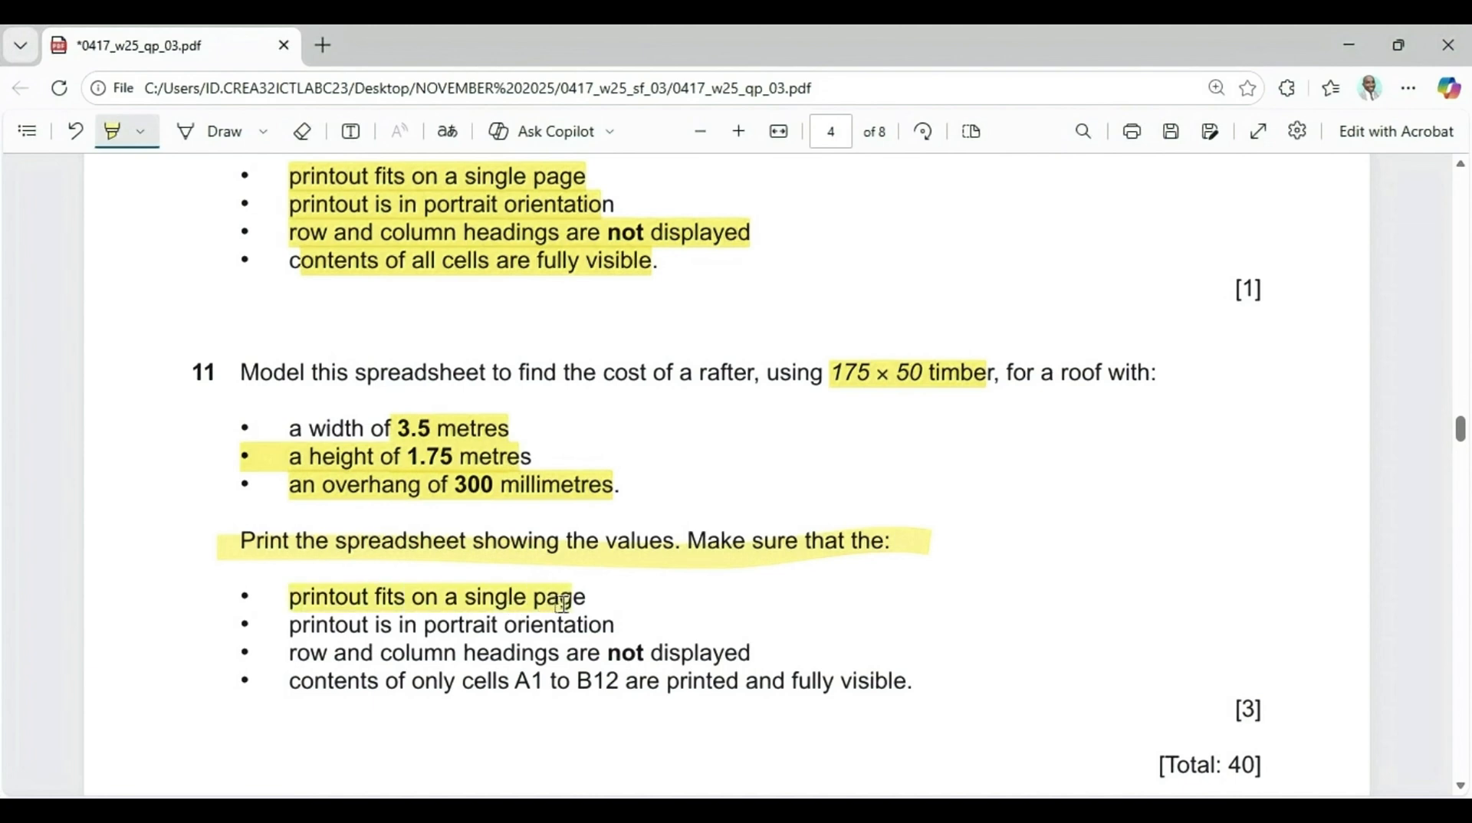
pyautogui.moveTo(330, 630); pyautogui.dragTo(596, 623)
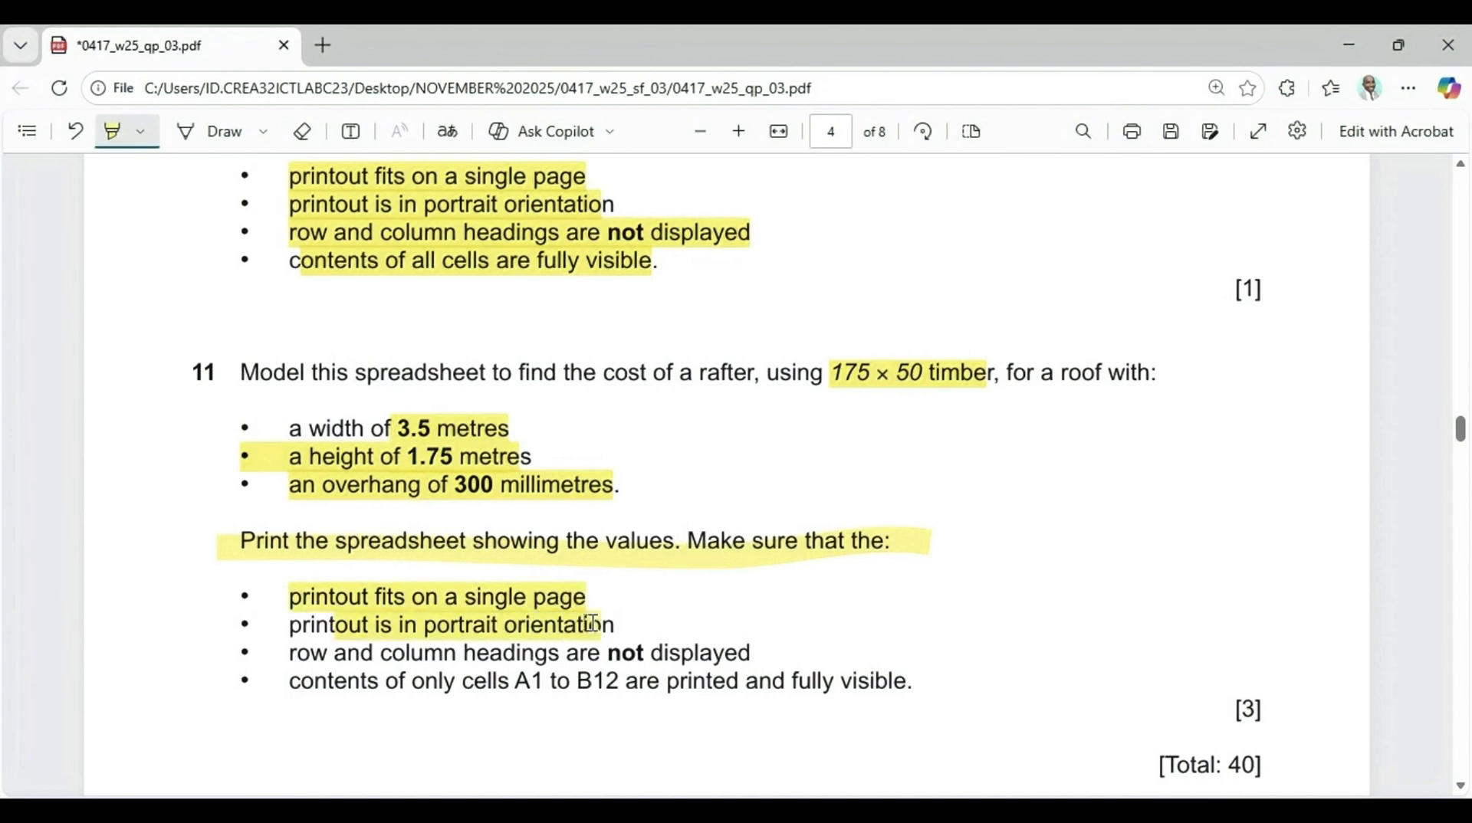
pyautogui.moveTo(306, 657)
pyautogui.mouseDown()
pyautogui.moveTo(669, 631)
pyautogui.moveTo(738, 653)
pyautogui.mouseUp()
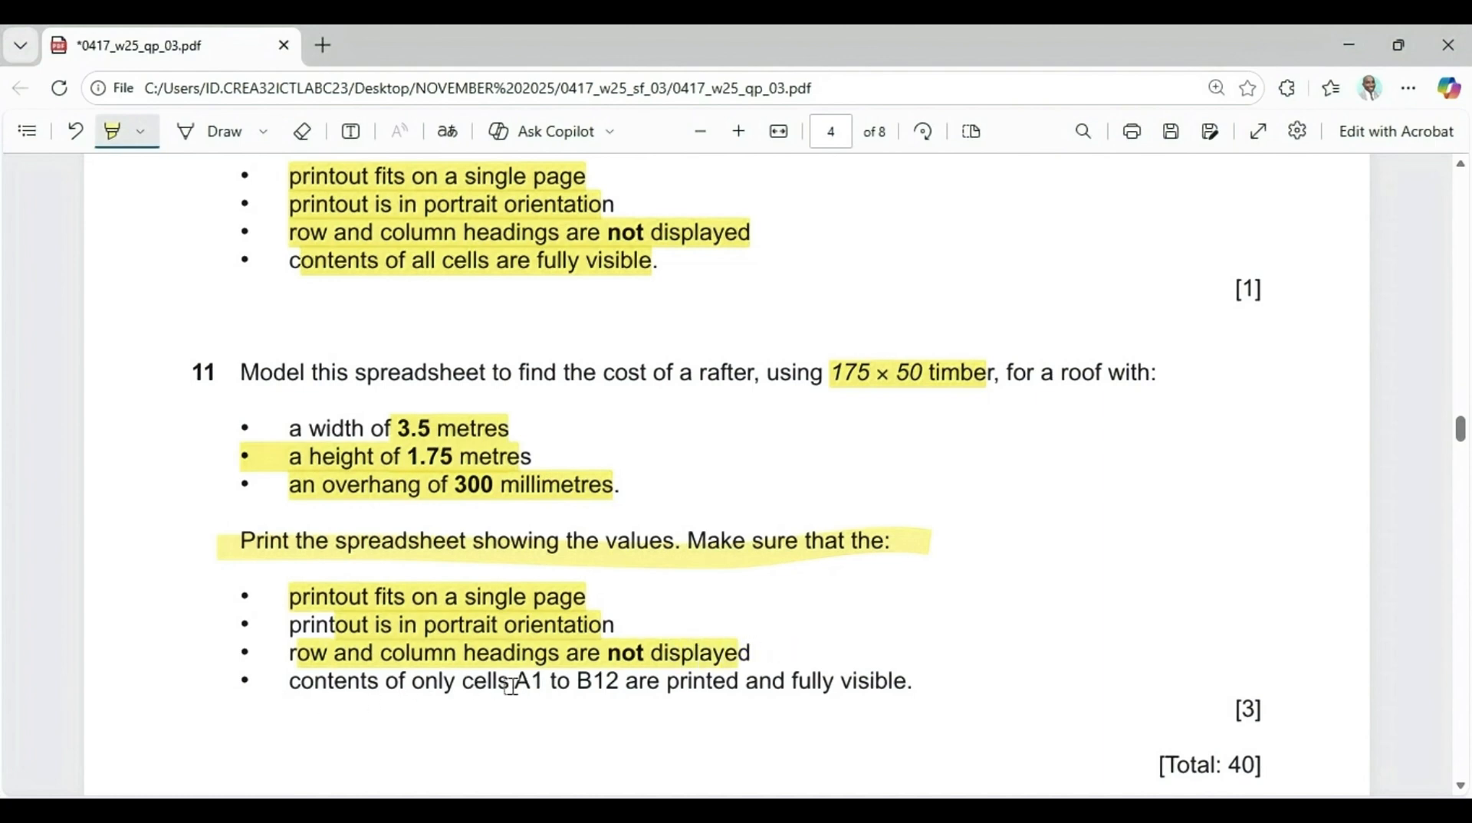
pyautogui.moveTo(517, 684); pyautogui.dragTo(875, 695)
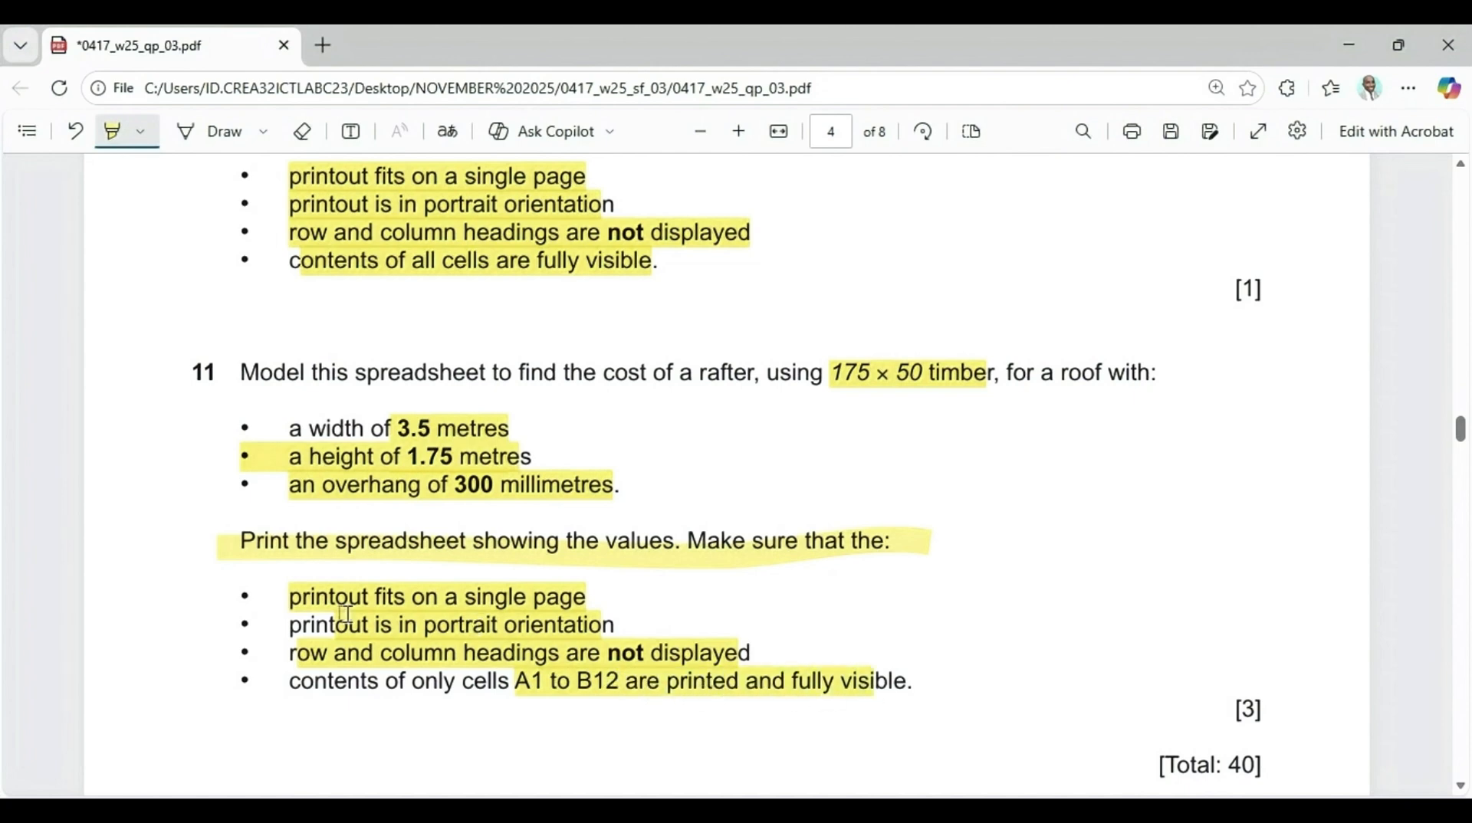
# Snip question 11 from the PDF and paste the screenshot into the rafter spreadsheet
pyautogui.press('super+shift+s')
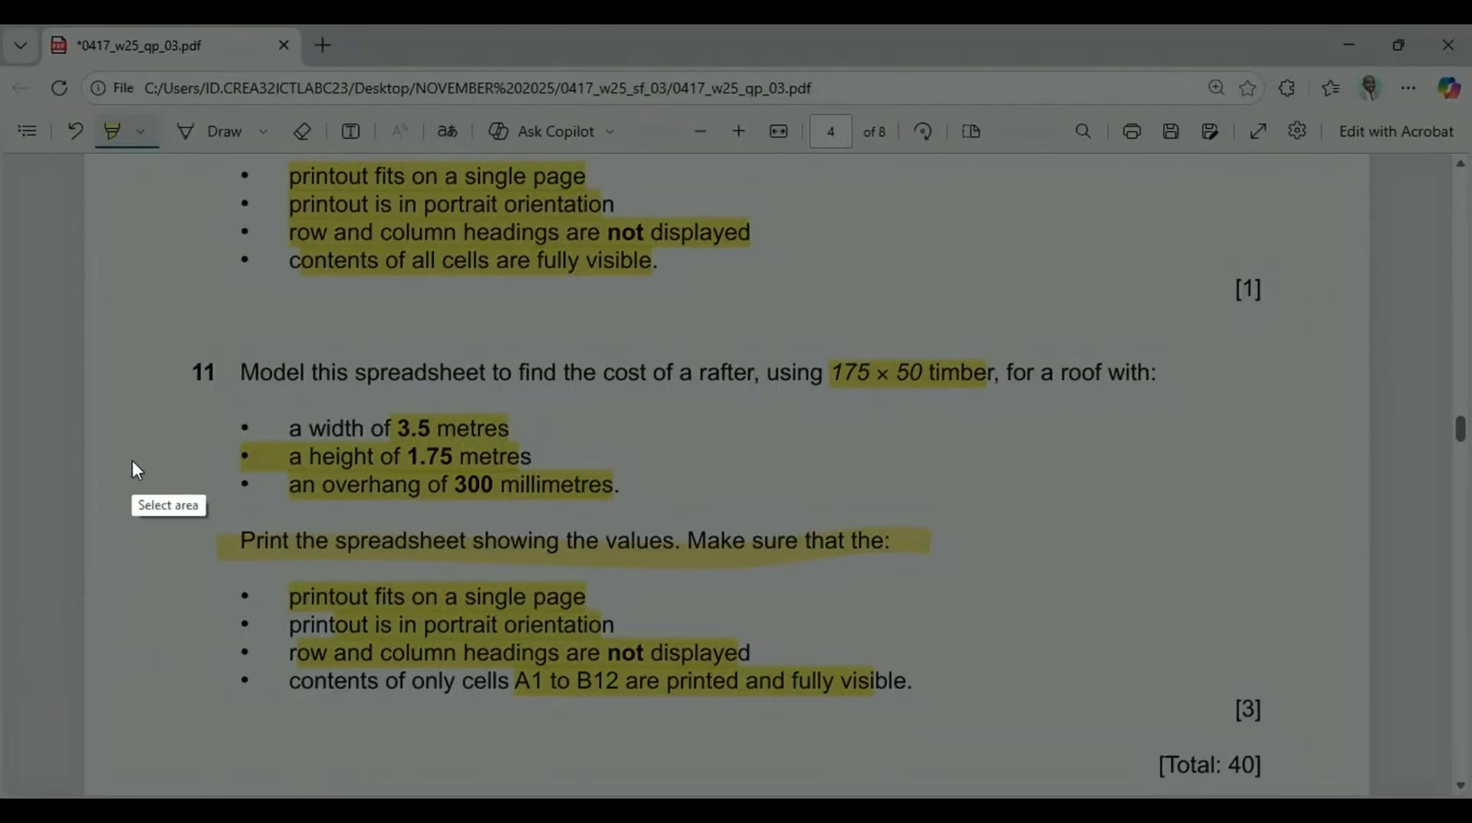
pyautogui.moveTo(160, 345); pyautogui.dragTo(1288, 732)
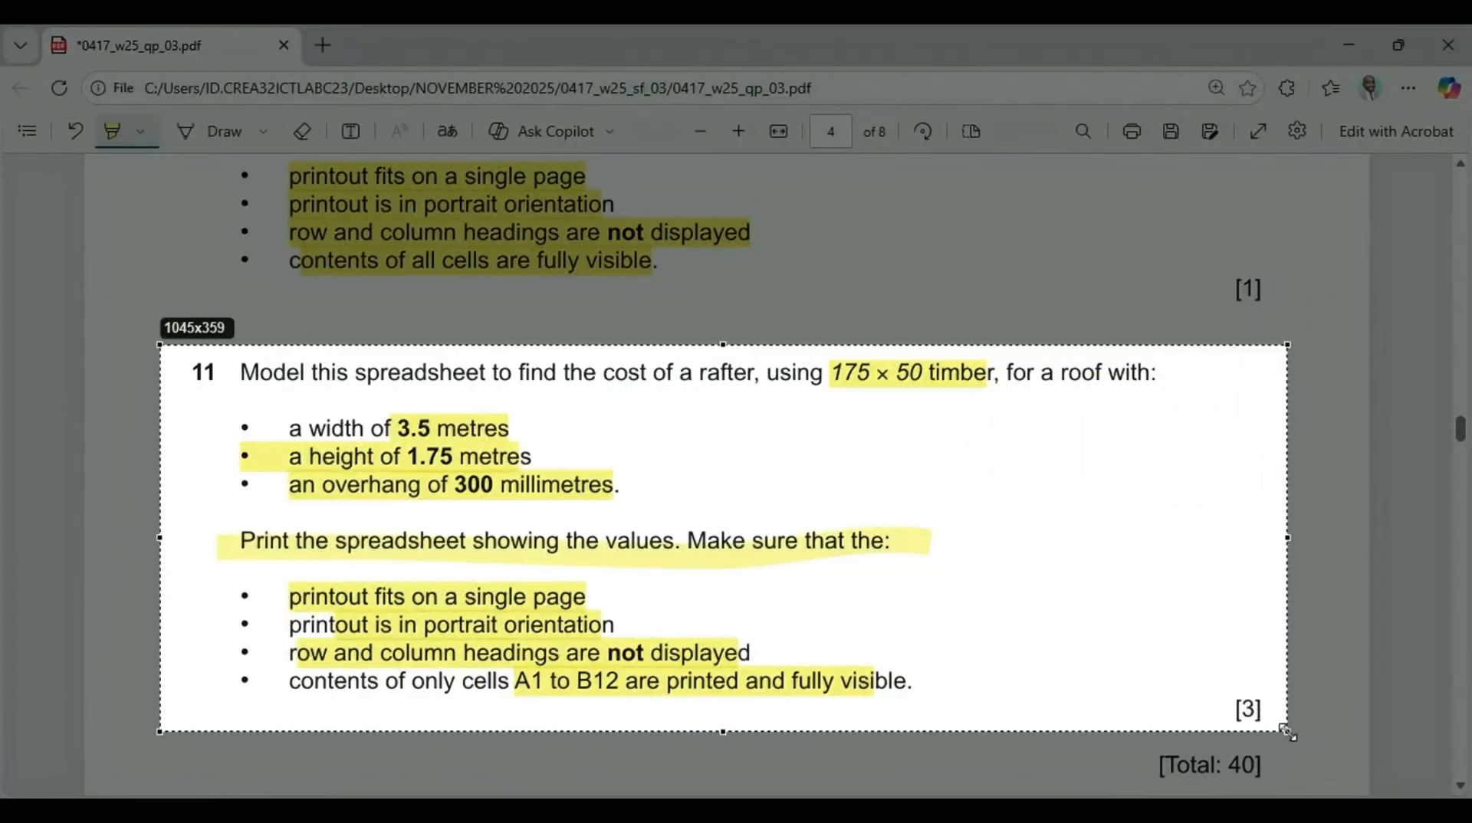
pyautogui.click(1205, 755)
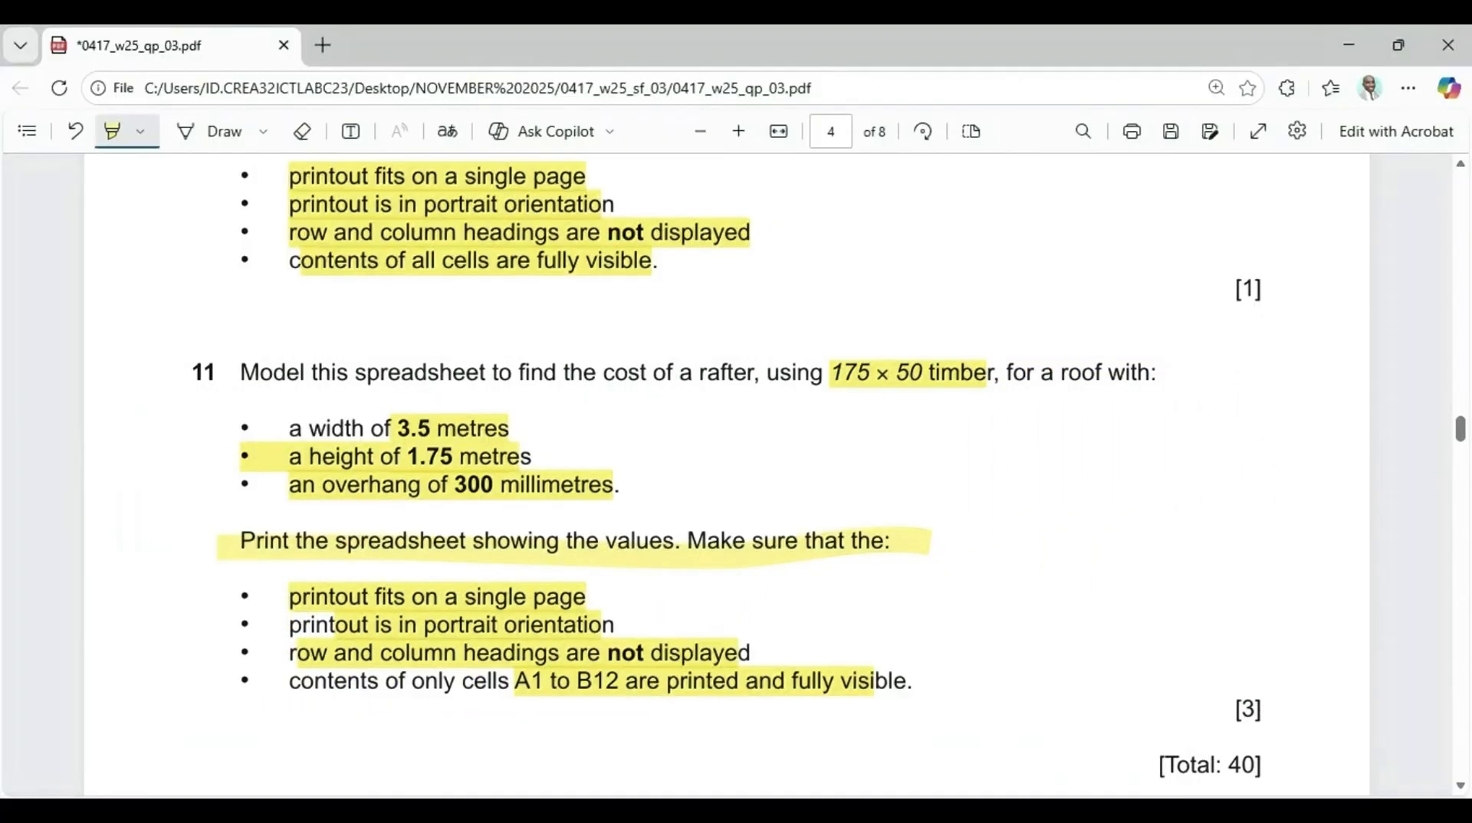
pyautogui.click(900, 755)
pyautogui.click(870, 524)
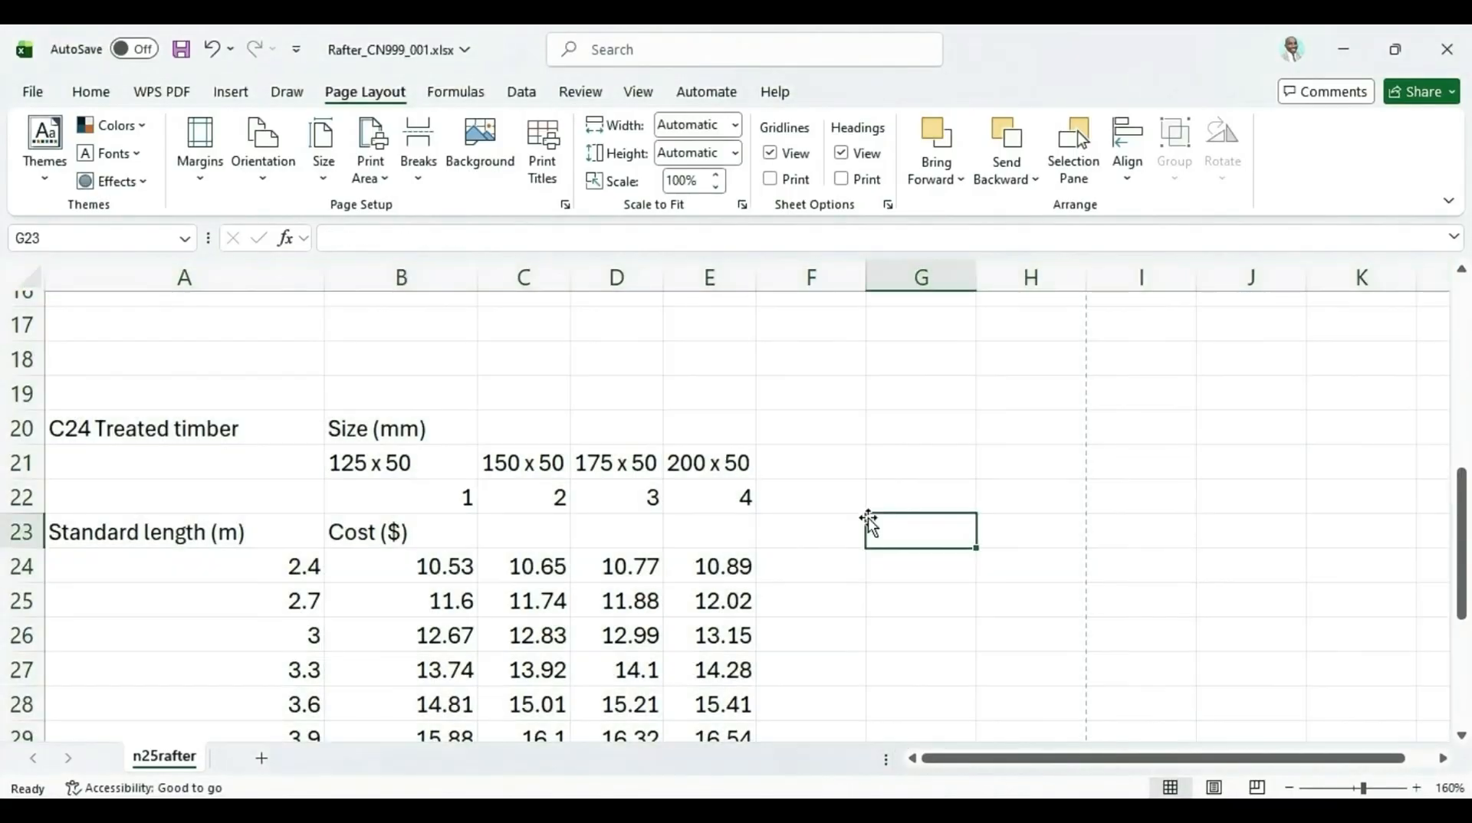
pyautogui.rightClick(922, 385)
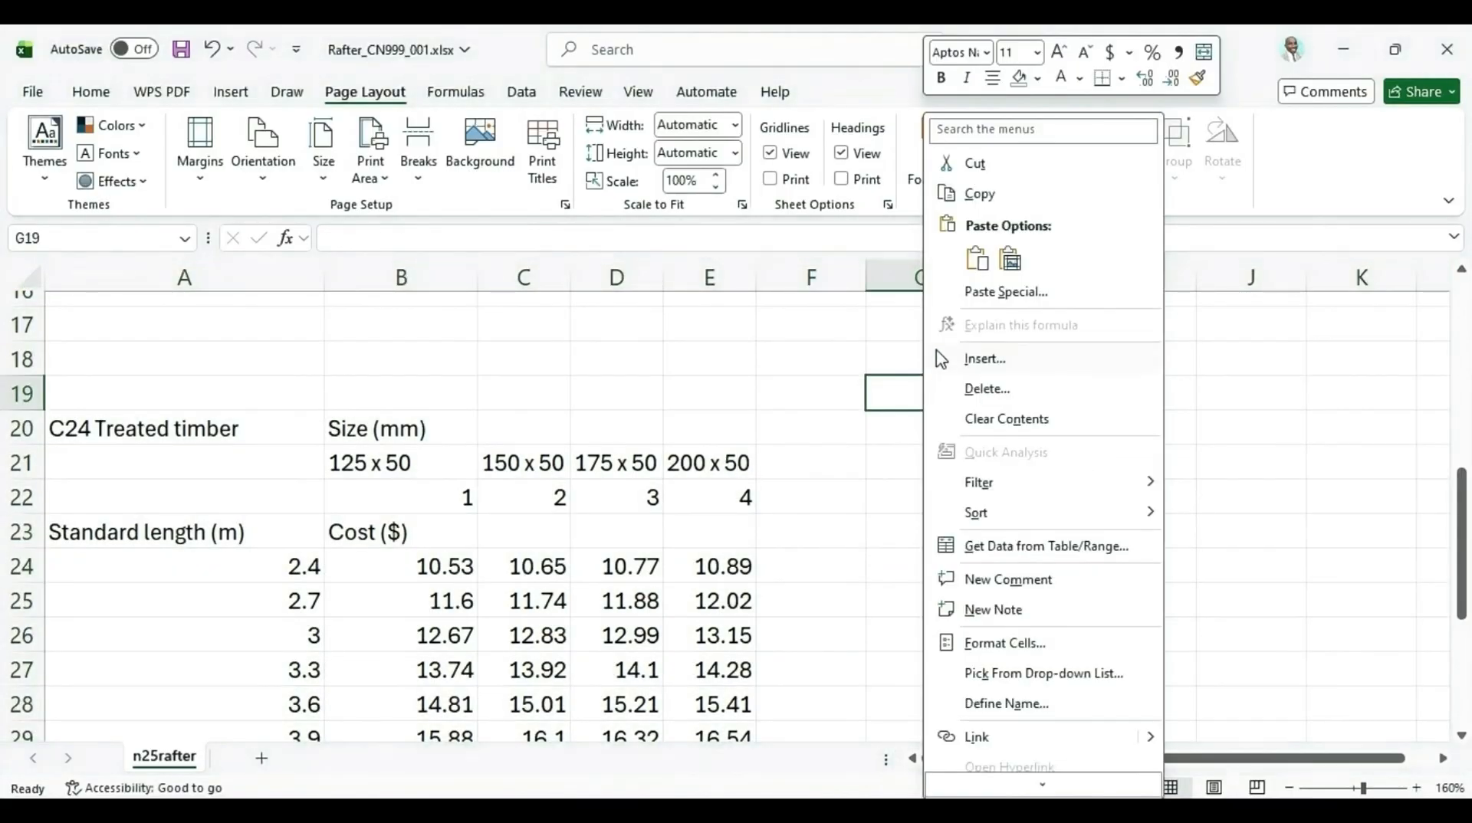
pyautogui.click(963, 262)
# Resize the pasted question picture and place it beside the timber cost table
pyautogui.moveTo(866, 378); pyautogui.dragTo(481, 367)
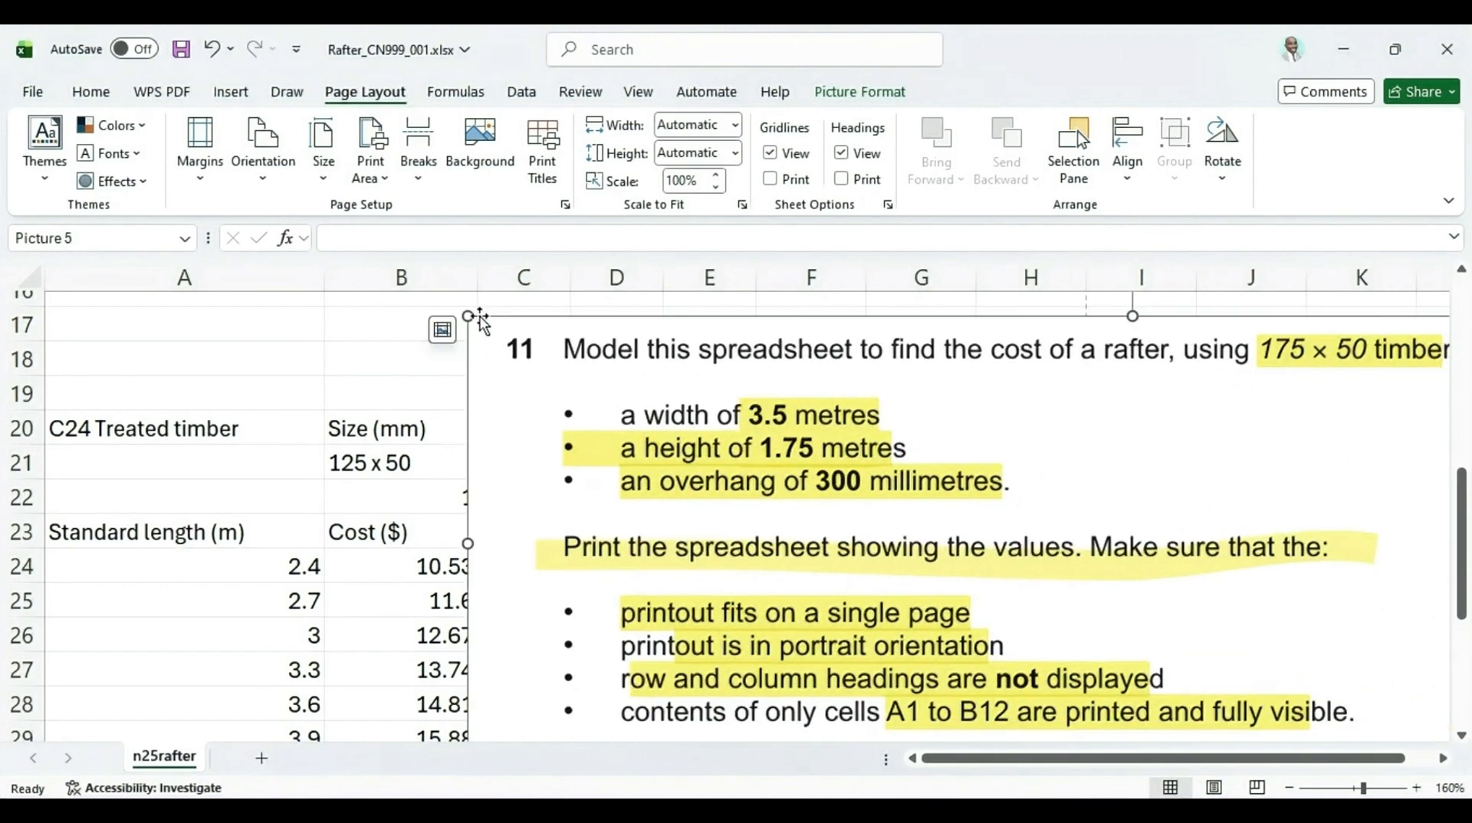
pyautogui.moveTo(463, 313); pyautogui.dragTo(1281, 470)
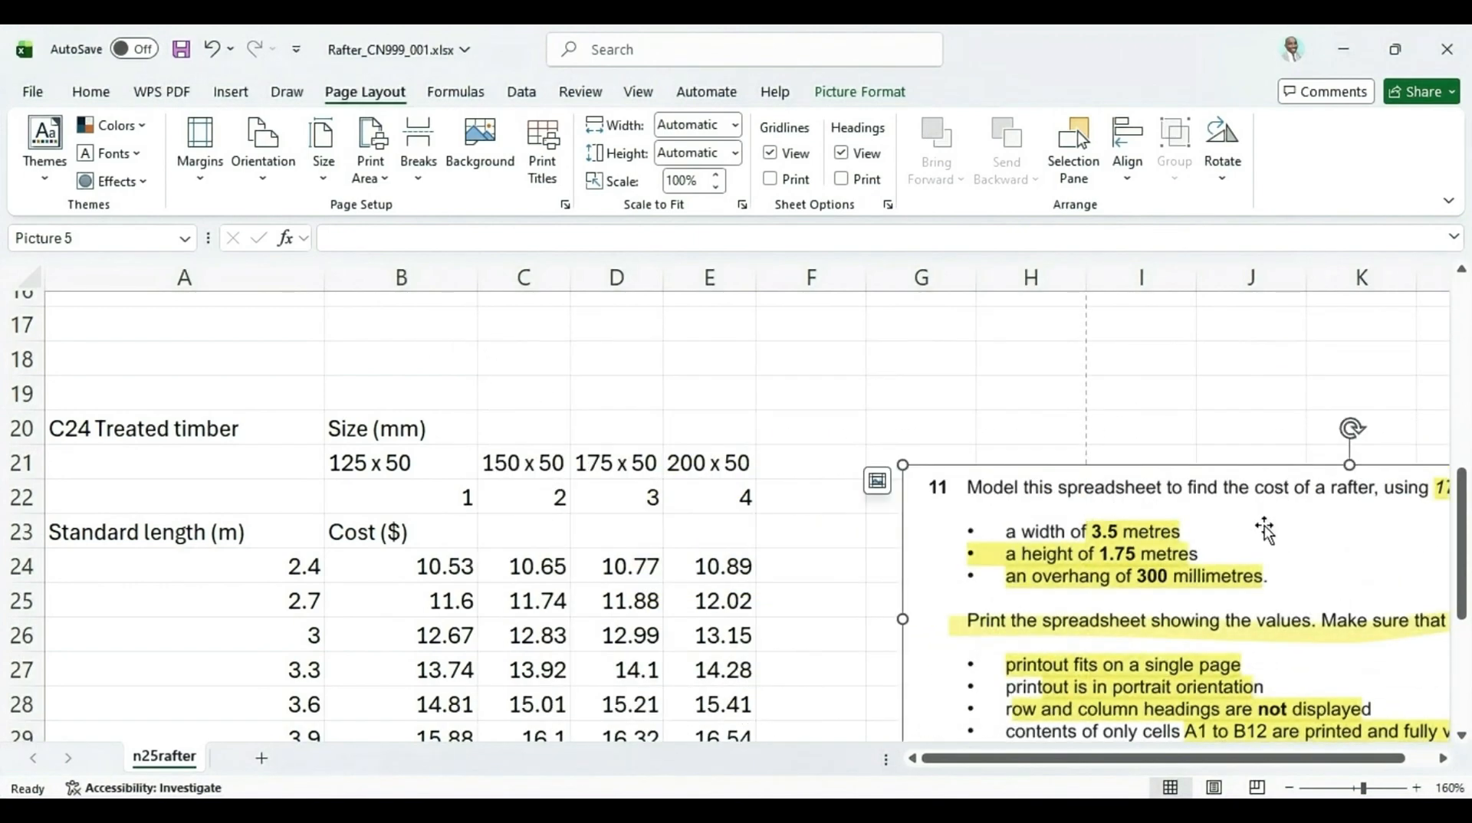
pyautogui.moveTo(1252, 526); pyautogui.dragTo(1118, 389)
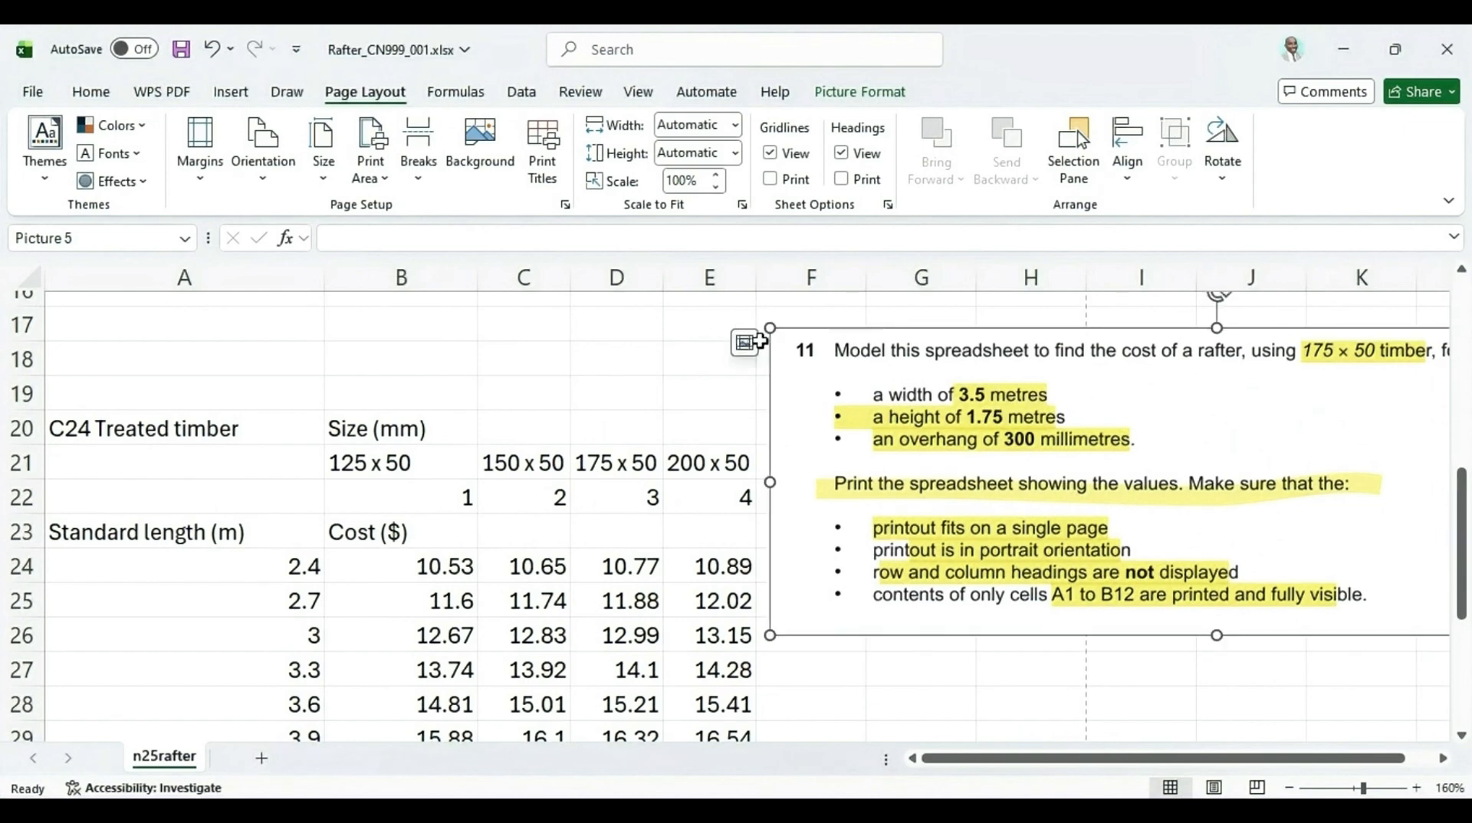
pyautogui.moveTo(766, 328); pyautogui.dragTo(893, 364)
pyautogui.moveTo(1182, 466); pyautogui.dragTo(1051, 409)
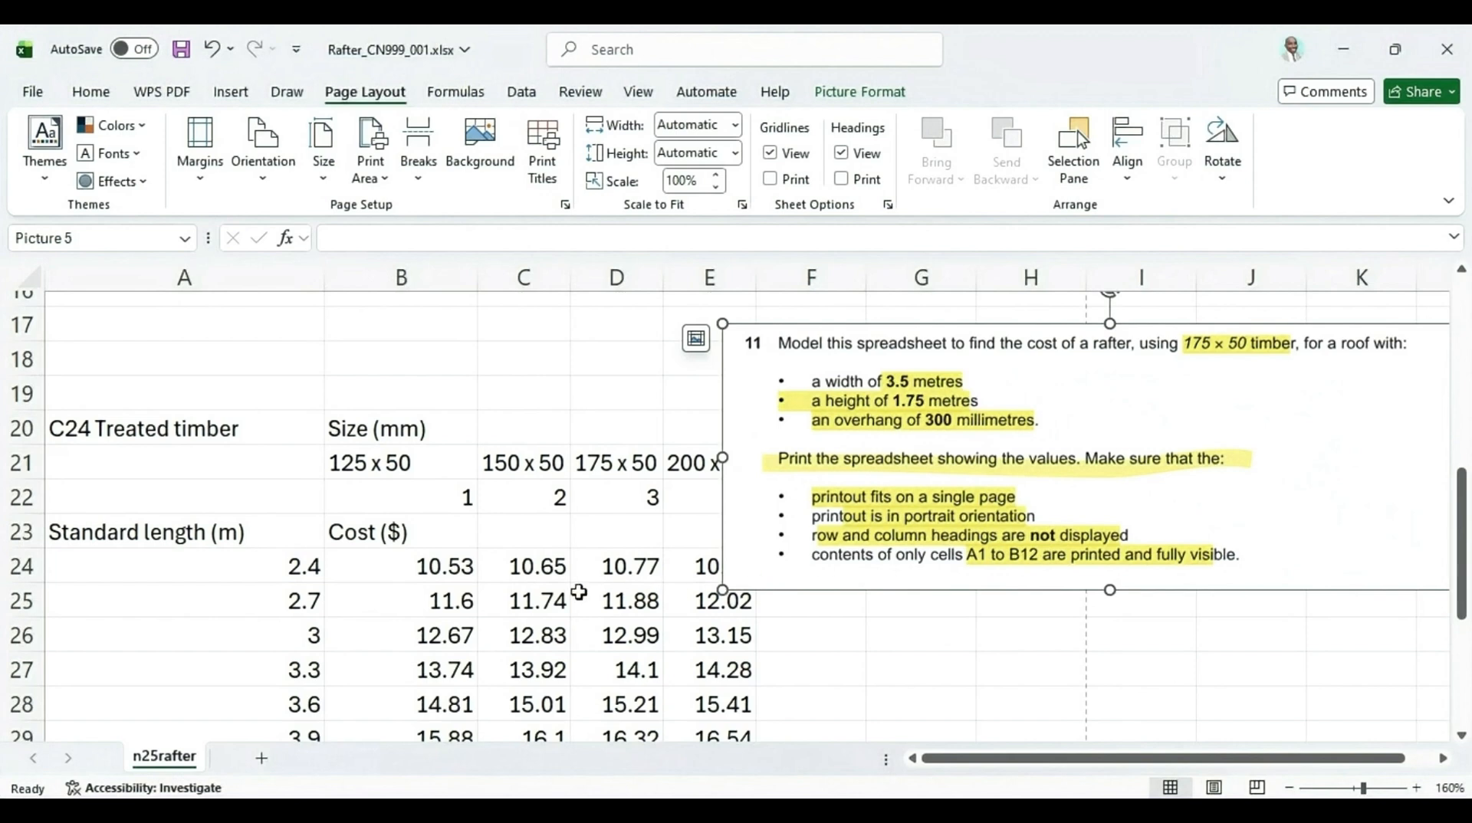
pyautogui.moveTo(715, 315); pyautogui.dragTo(771, 340)
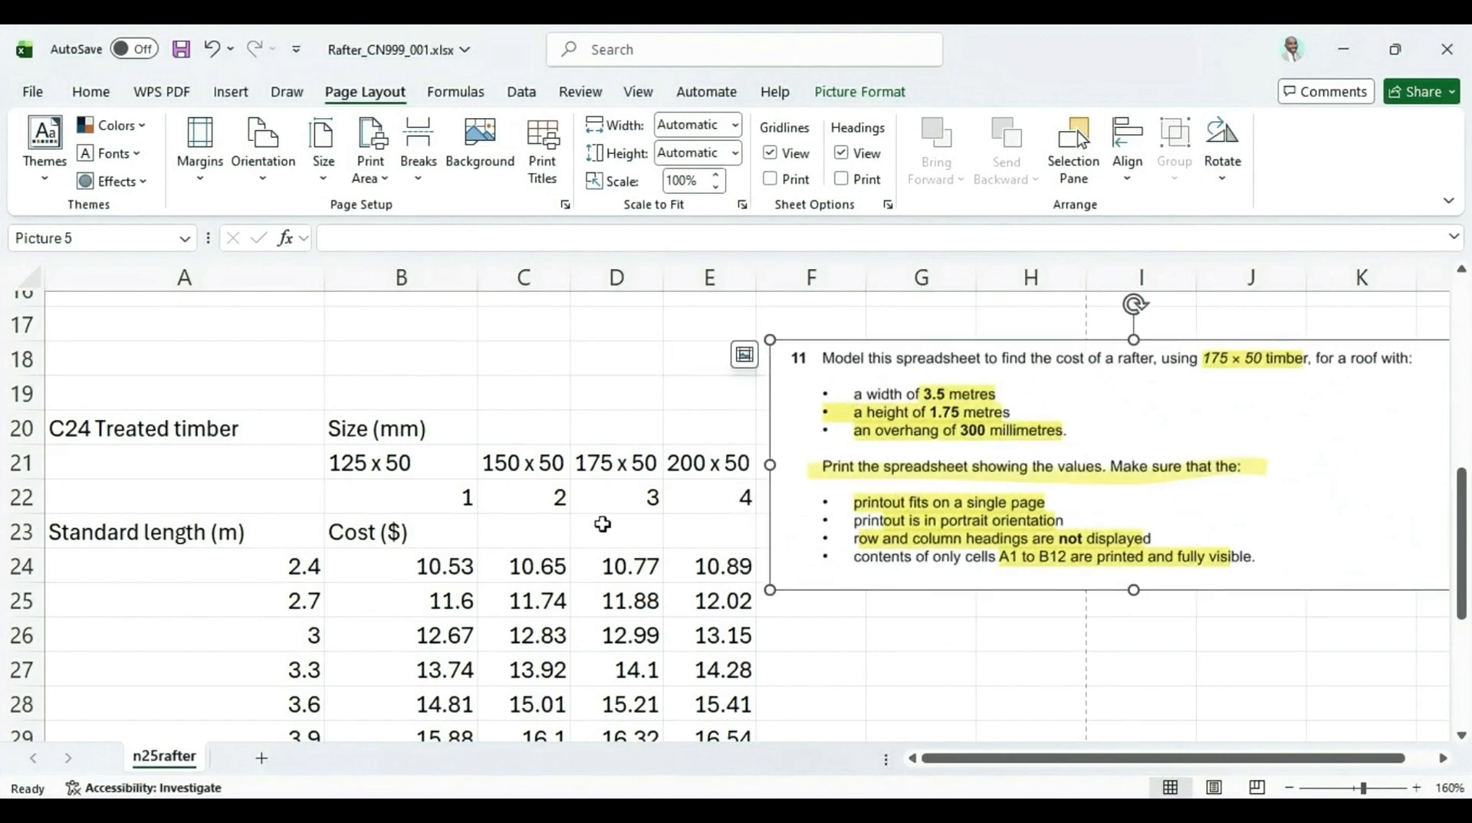
# Set the size of timber in B11 to 175 x 50
pyautogui.scroll(3, 426, 466)
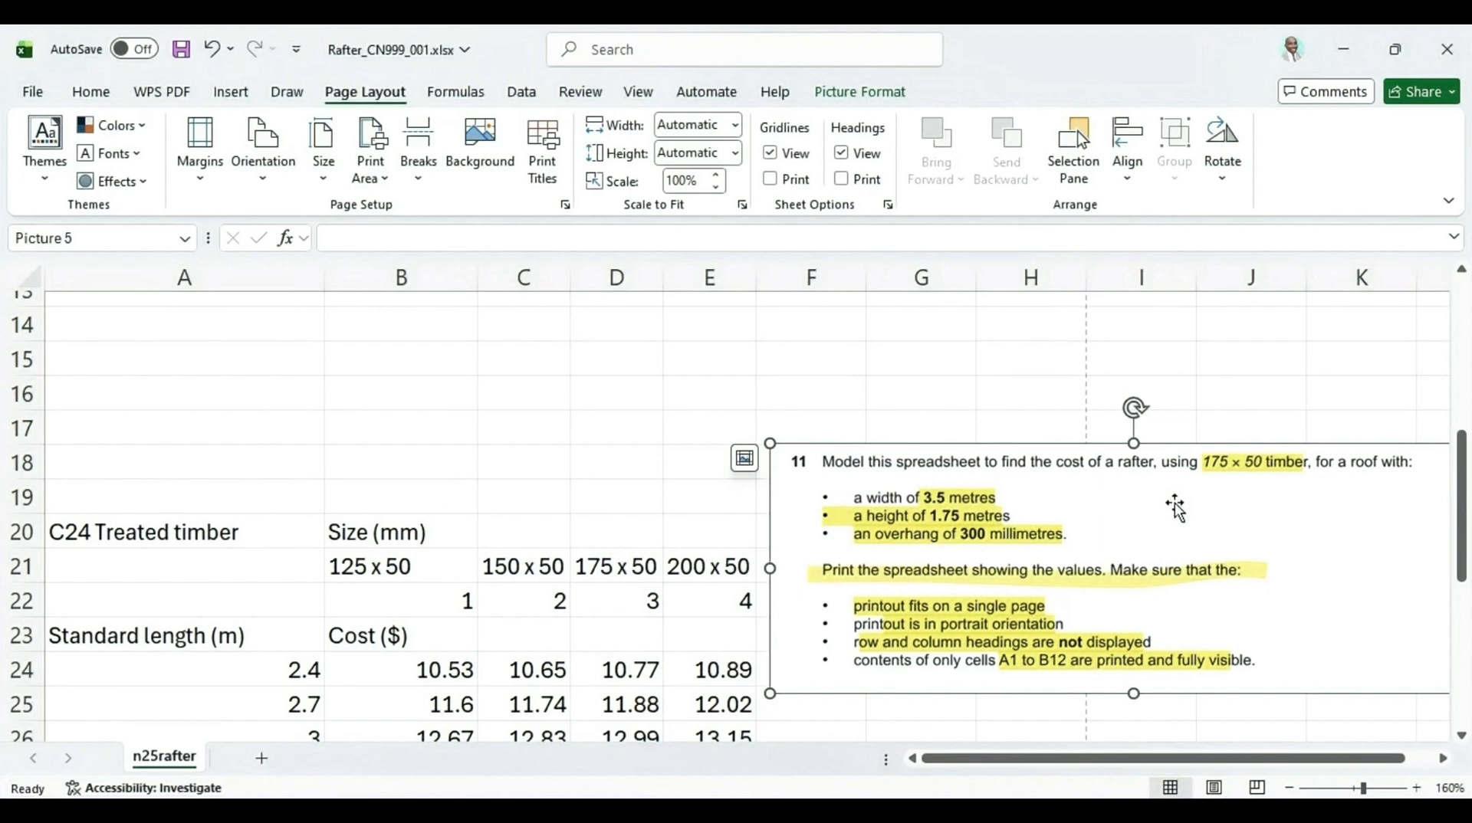
pyautogui.scroll(3, 441, 499)
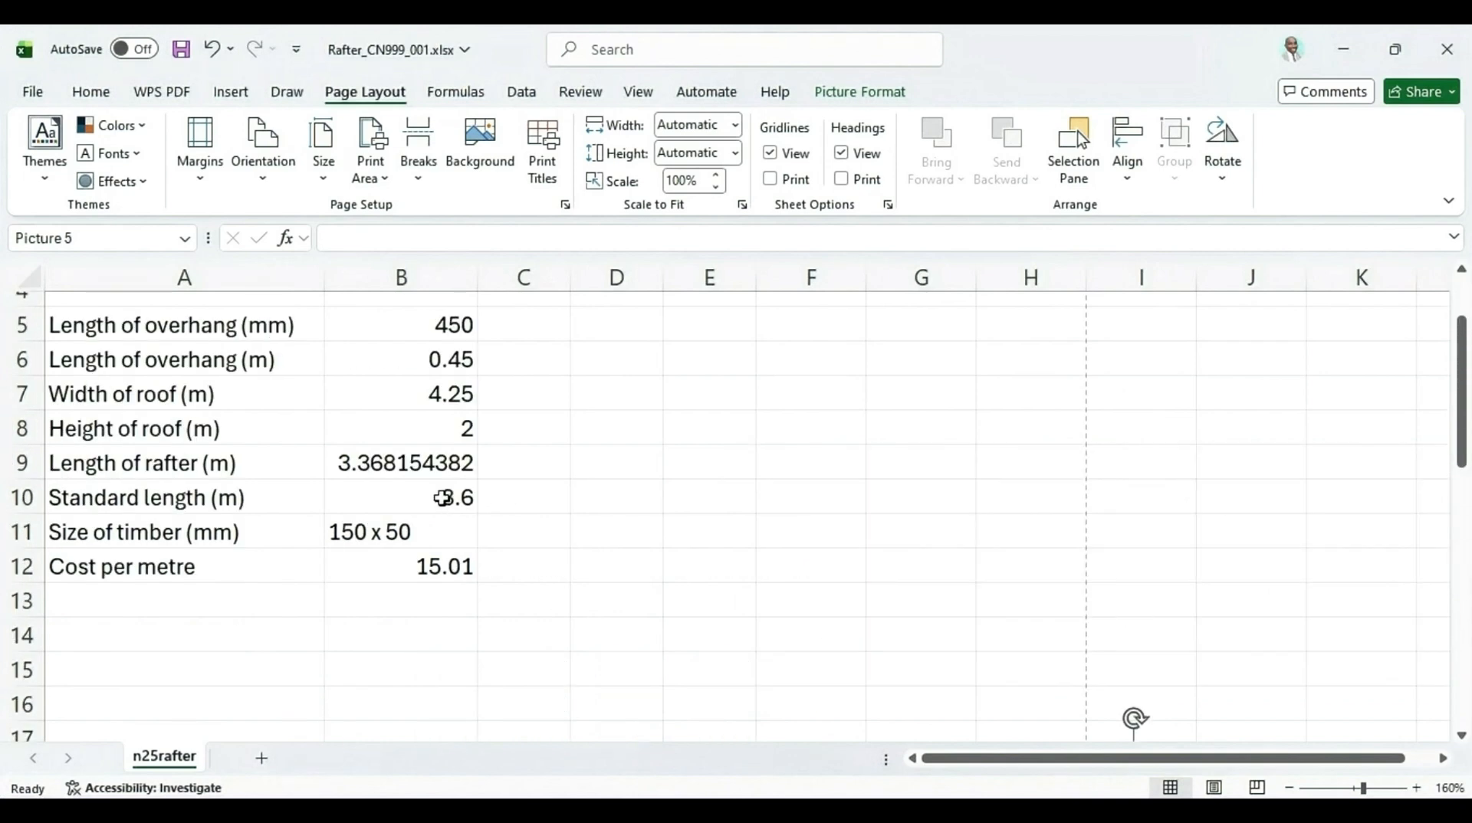
pyautogui.click(434, 543)
pyautogui.click(487, 538)
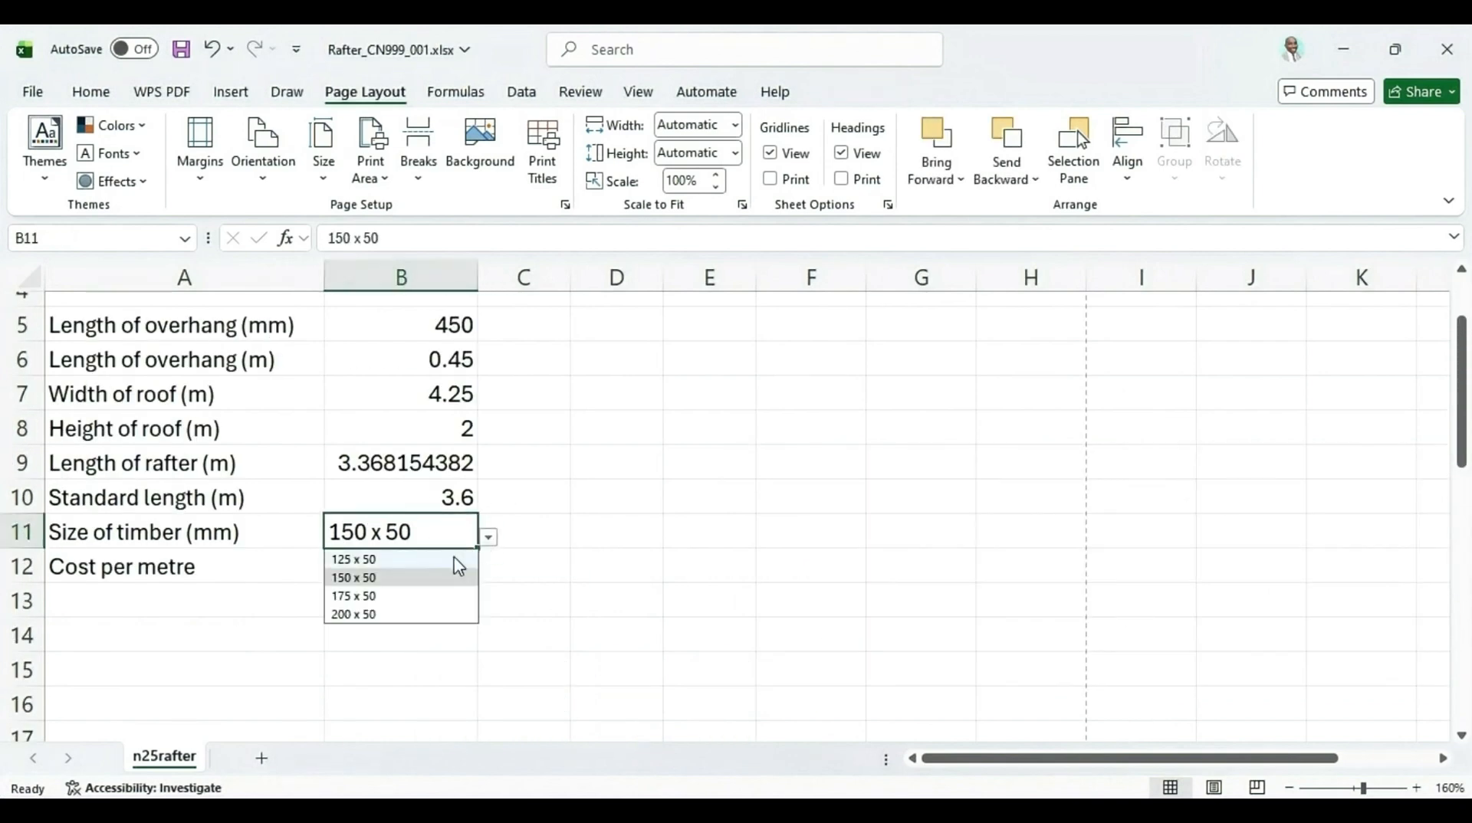
pyautogui.click(404, 597)
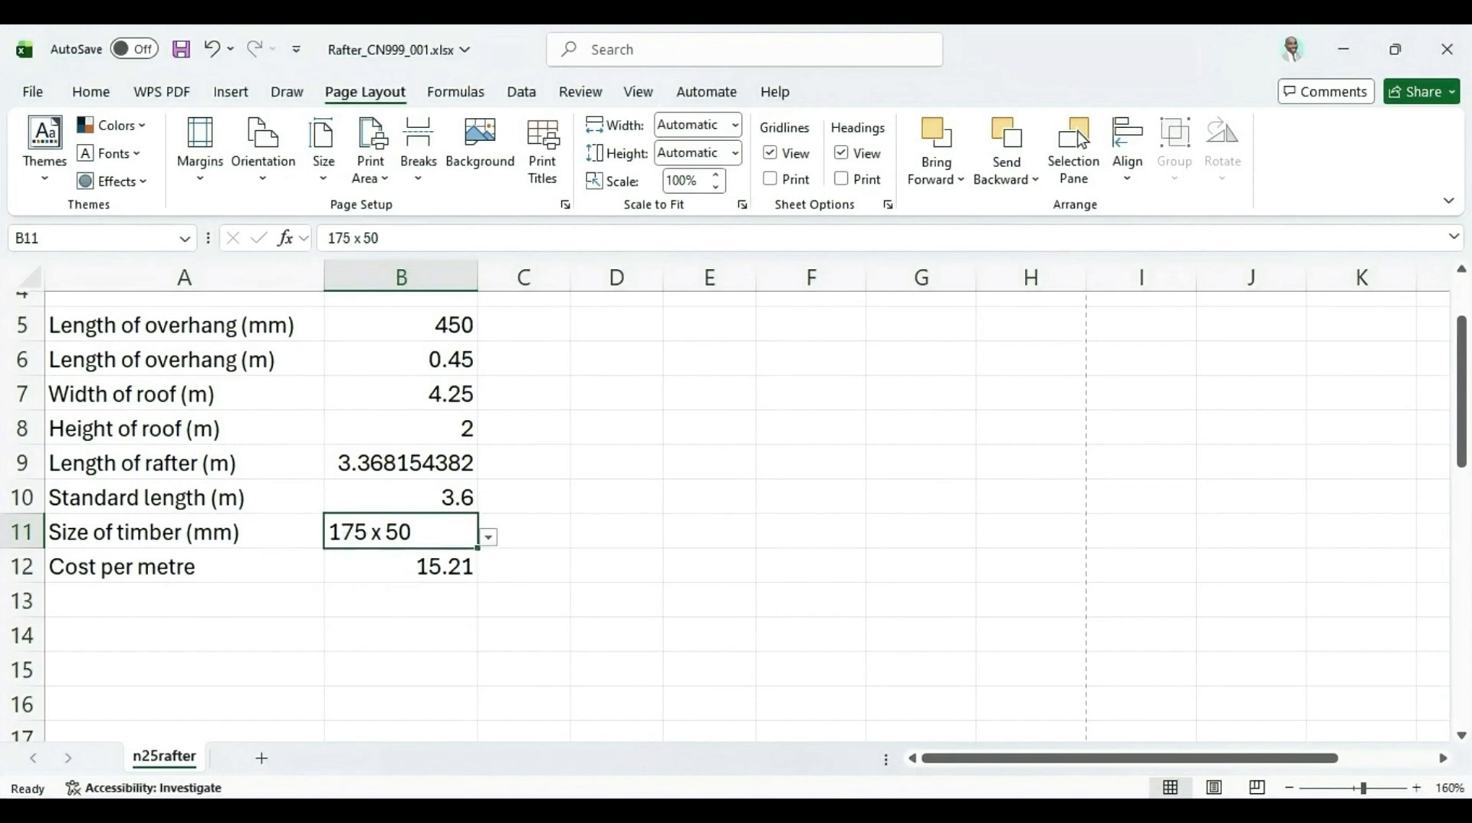
# Move the question picture up next to the rafter calculator inputs near the top of the sheet
pyautogui.scroll(-4, 882, 495)
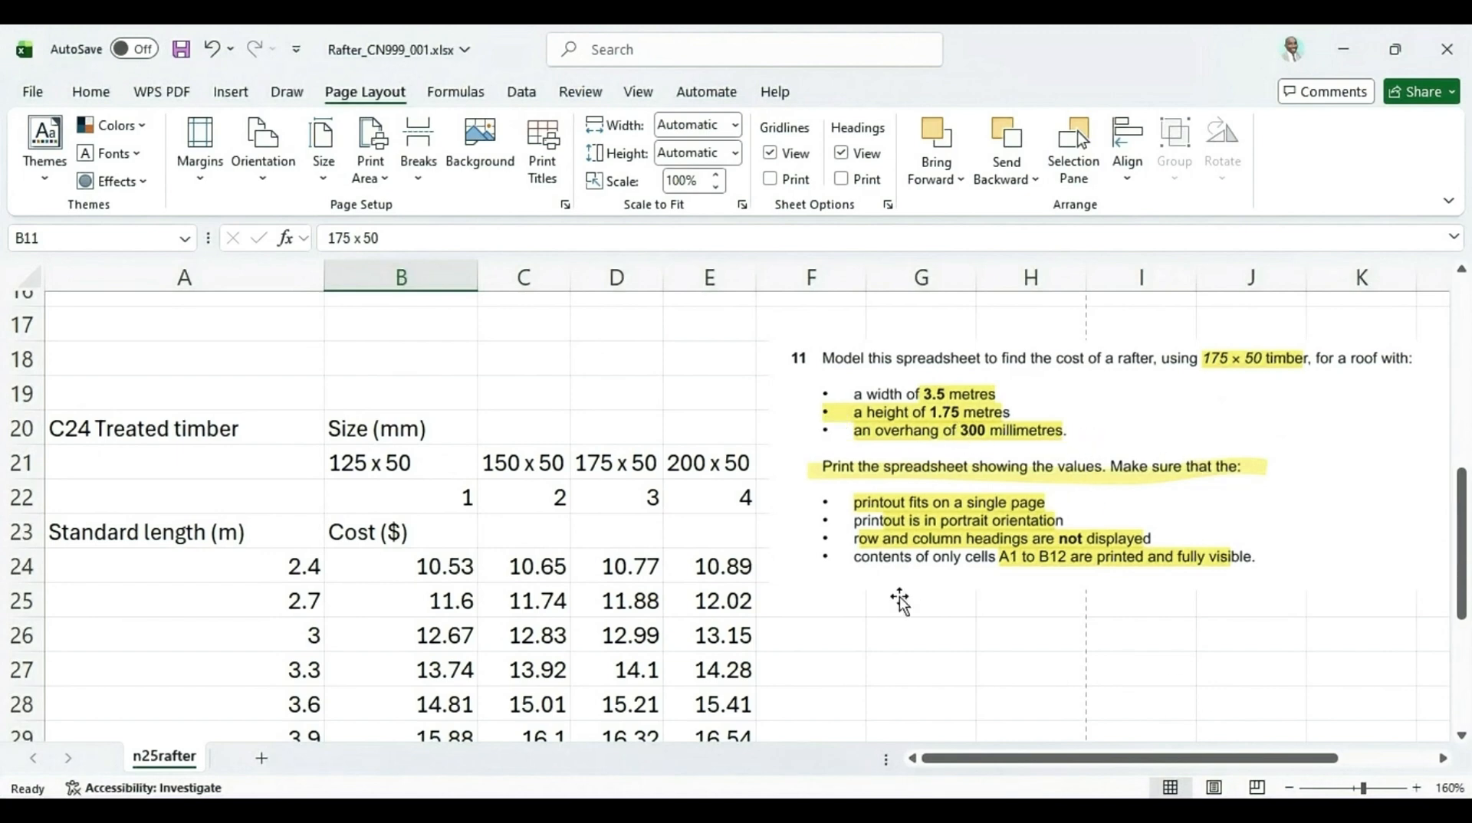
pyautogui.keyDown('ctrl'); pyautogui.scroll(-4, 955, 568); pyautogui.keyUp('ctrl')
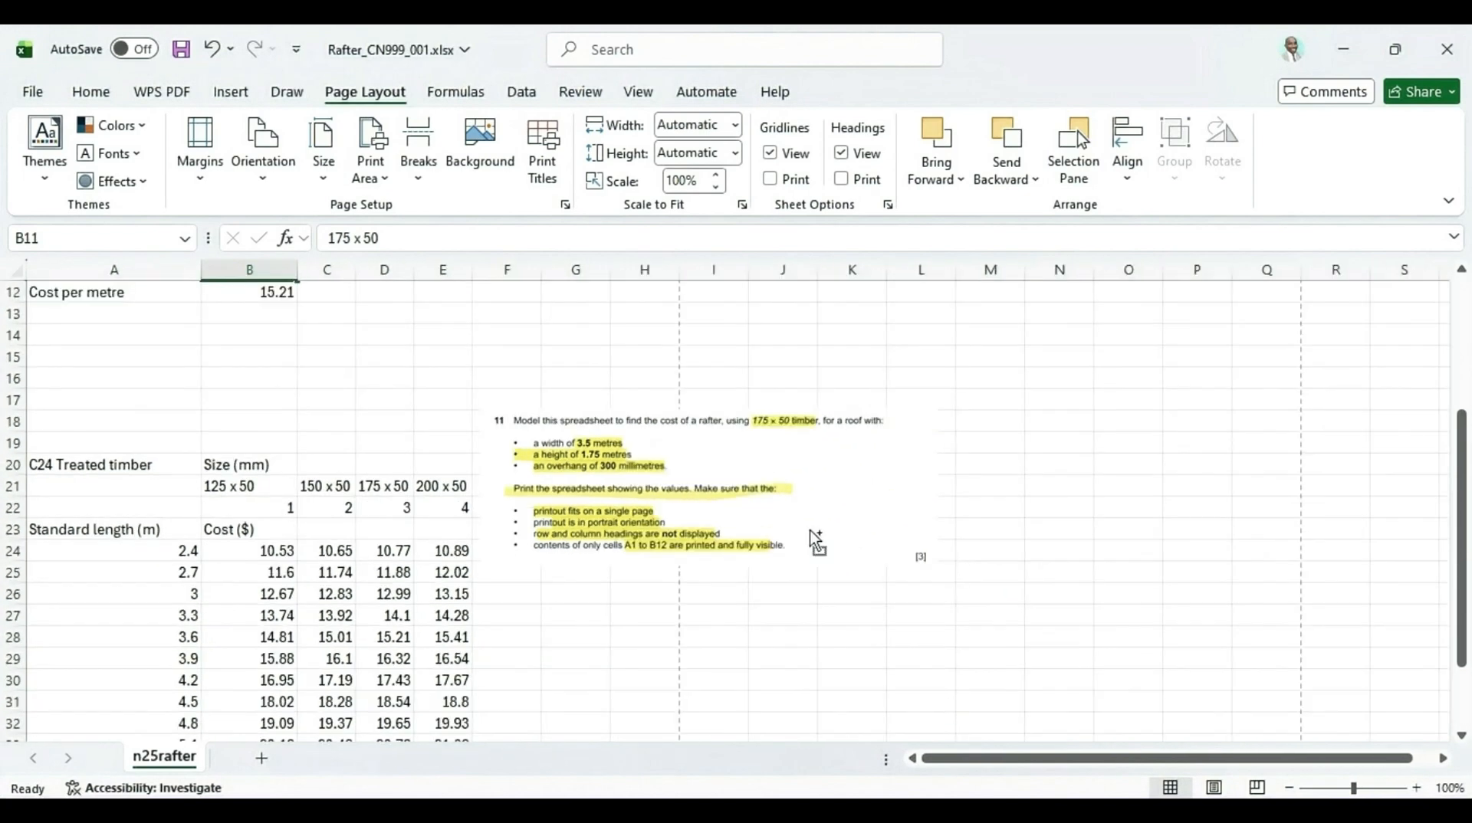
pyautogui.moveTo(688, 519); pyautogui.dragTo(594, 399)
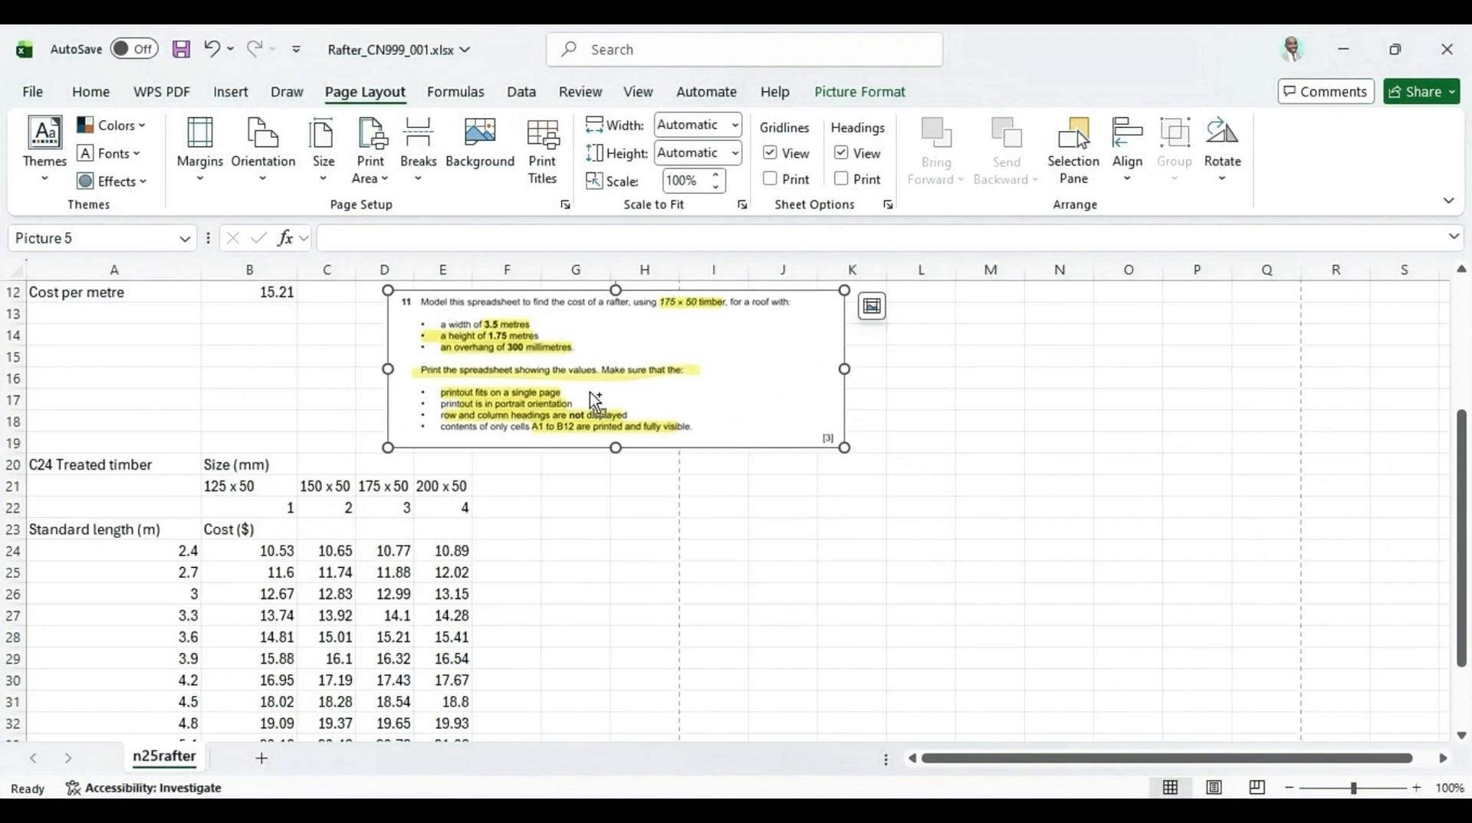
pyautogui.keyDown('ctrl'); pyautogui.scroll(-2, 592, 396); pyautogui.keyUp('ctrl')
pyautogui.scroll(2, 592, 395)
pyautogui.moveTo(493, 463); pyautogui.dragTo(599, 384)
pyautogui.keyDown('ctrl'); pyautogui.scroll(3, 595, 613); pyautogui.keyUp('ctrl')
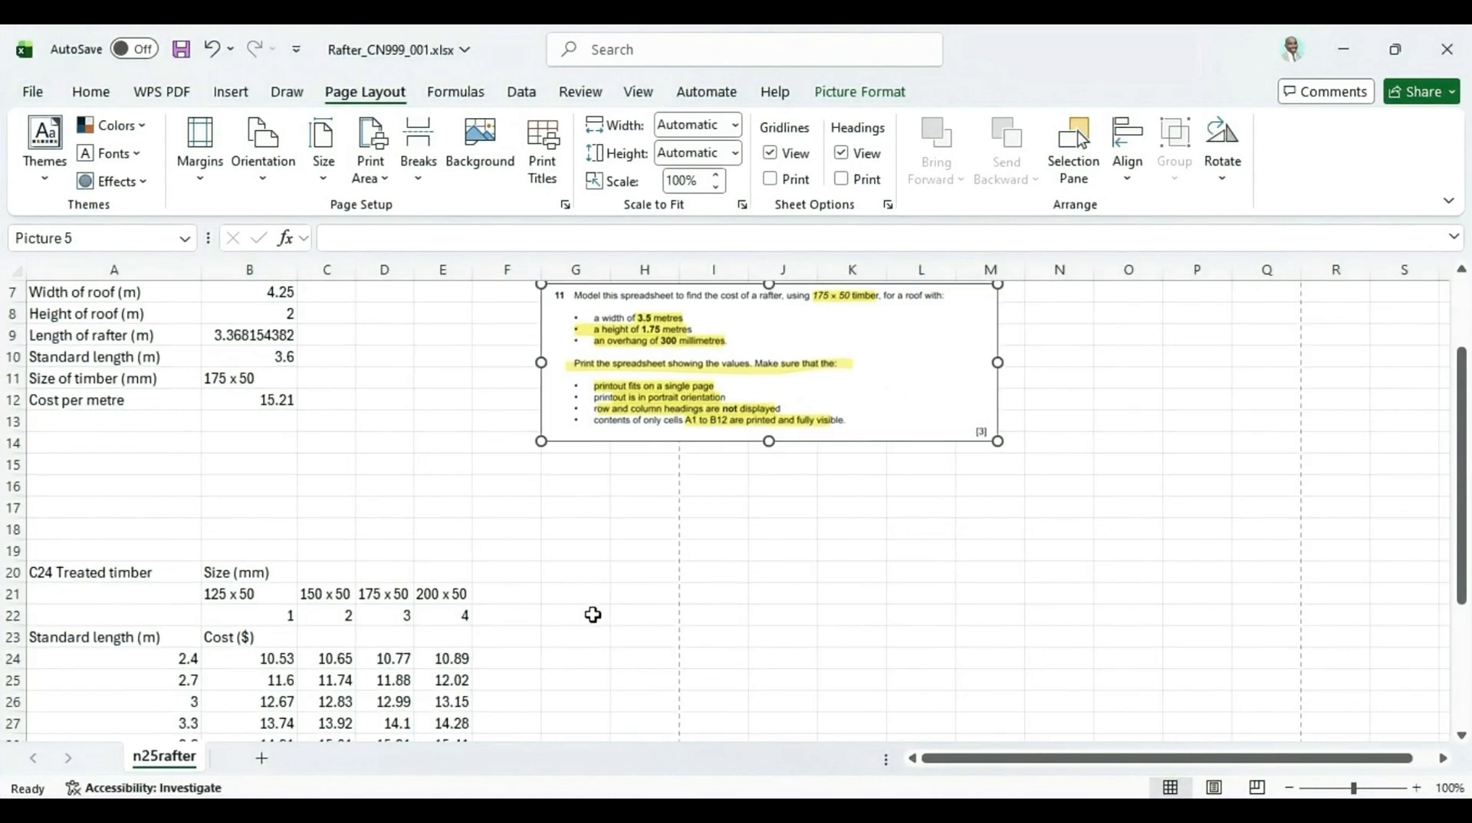
pyautogui.moveTo(705, 445); pyautogui.dragTo(516, 437)
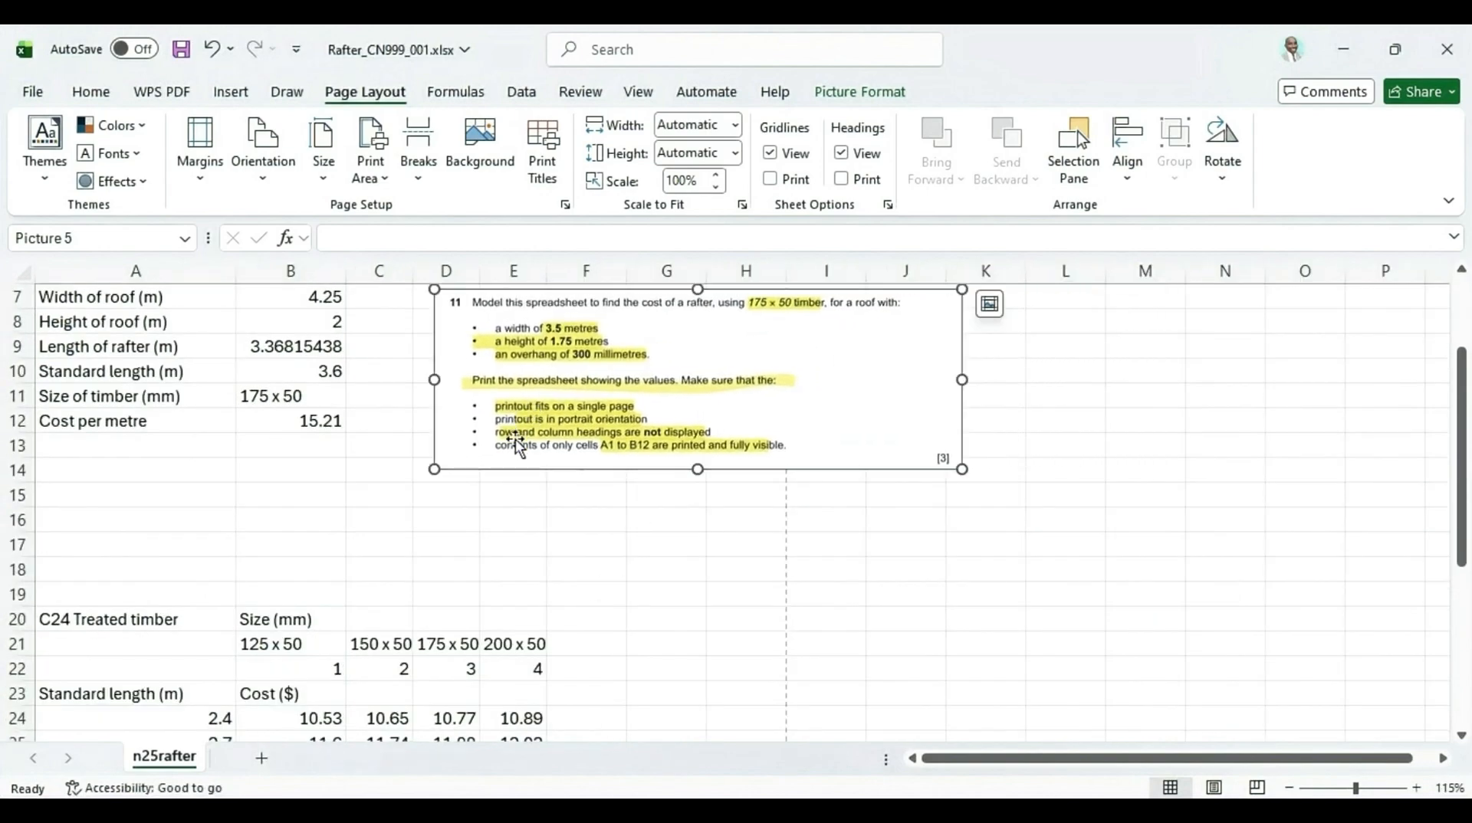
pyautogui.keyDown('ctrl'); pyautogui.scroll(-2, 492, 564); pyautogui.keyUp('ctrl')
pyautogui.keyDown('ctrl'); pyautogui.scroll(5, 492, 565); pyautogui.keyUp('ctrl')
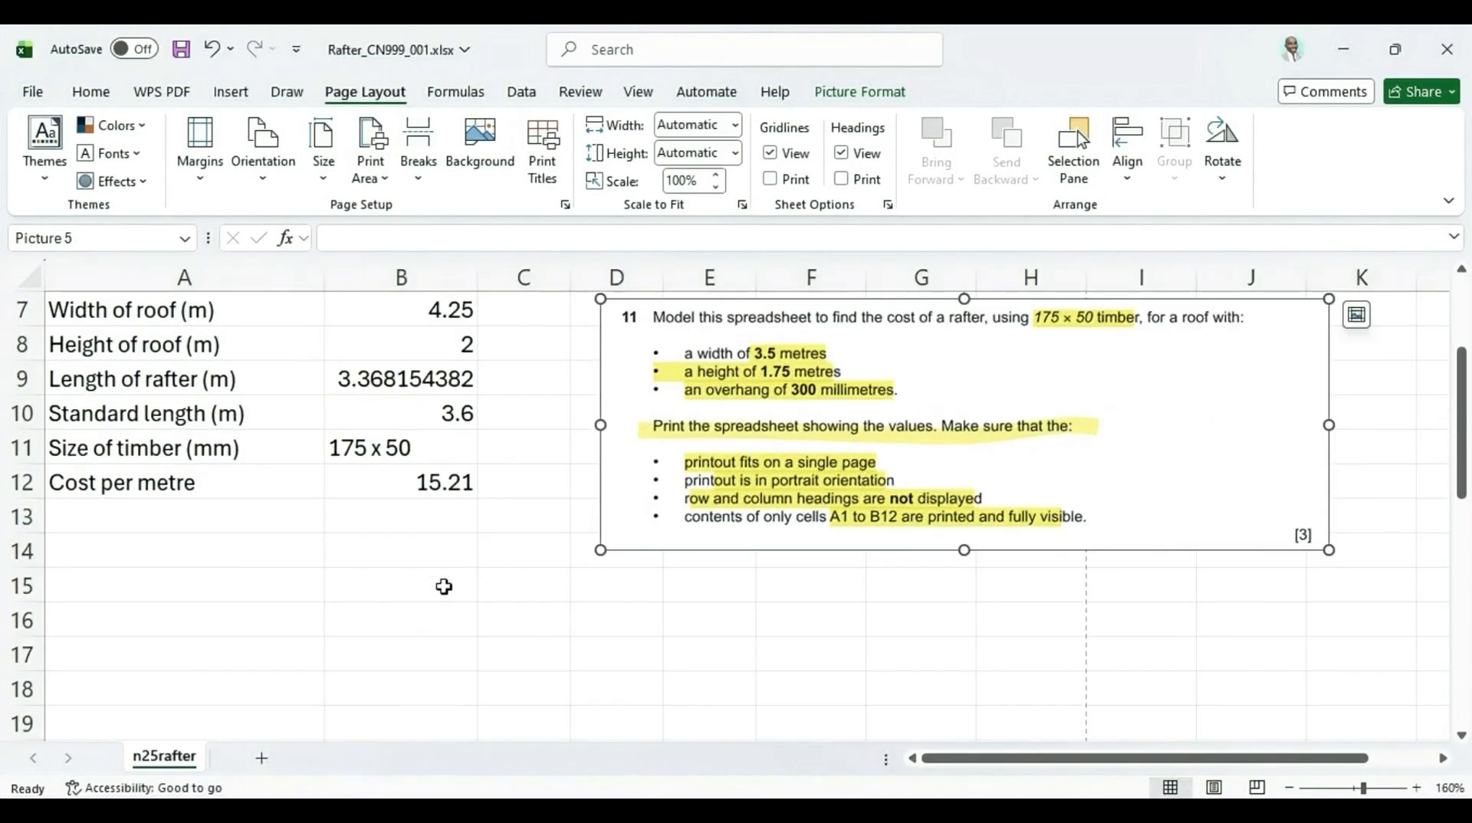
pyautogui.scroll(2, 318, 576)
pyautogui.scroll(1, 317, 577)
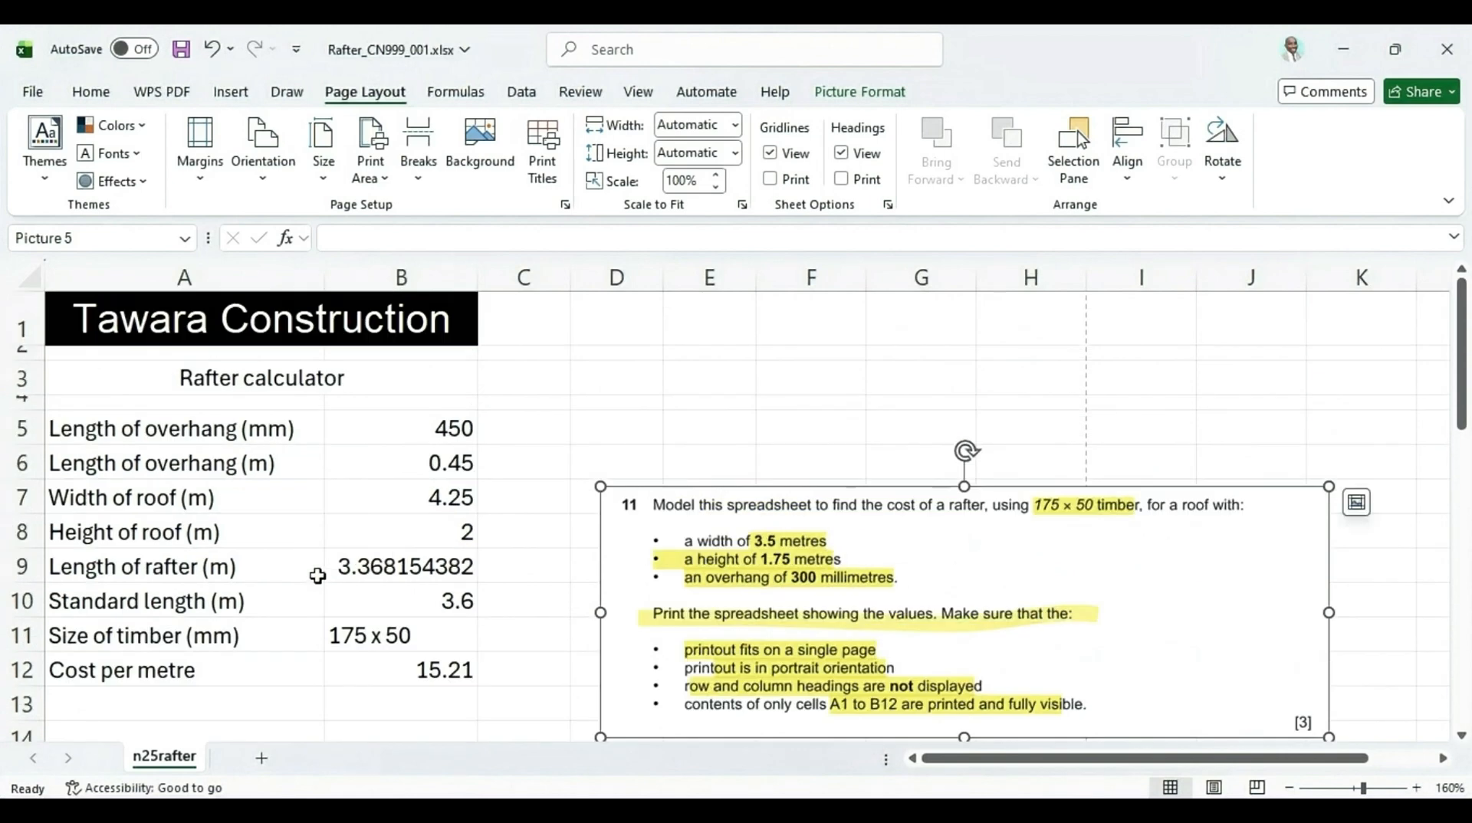
# Try to enter the width of roof in B7 as 3,5
pyautogui.click(435, 509)
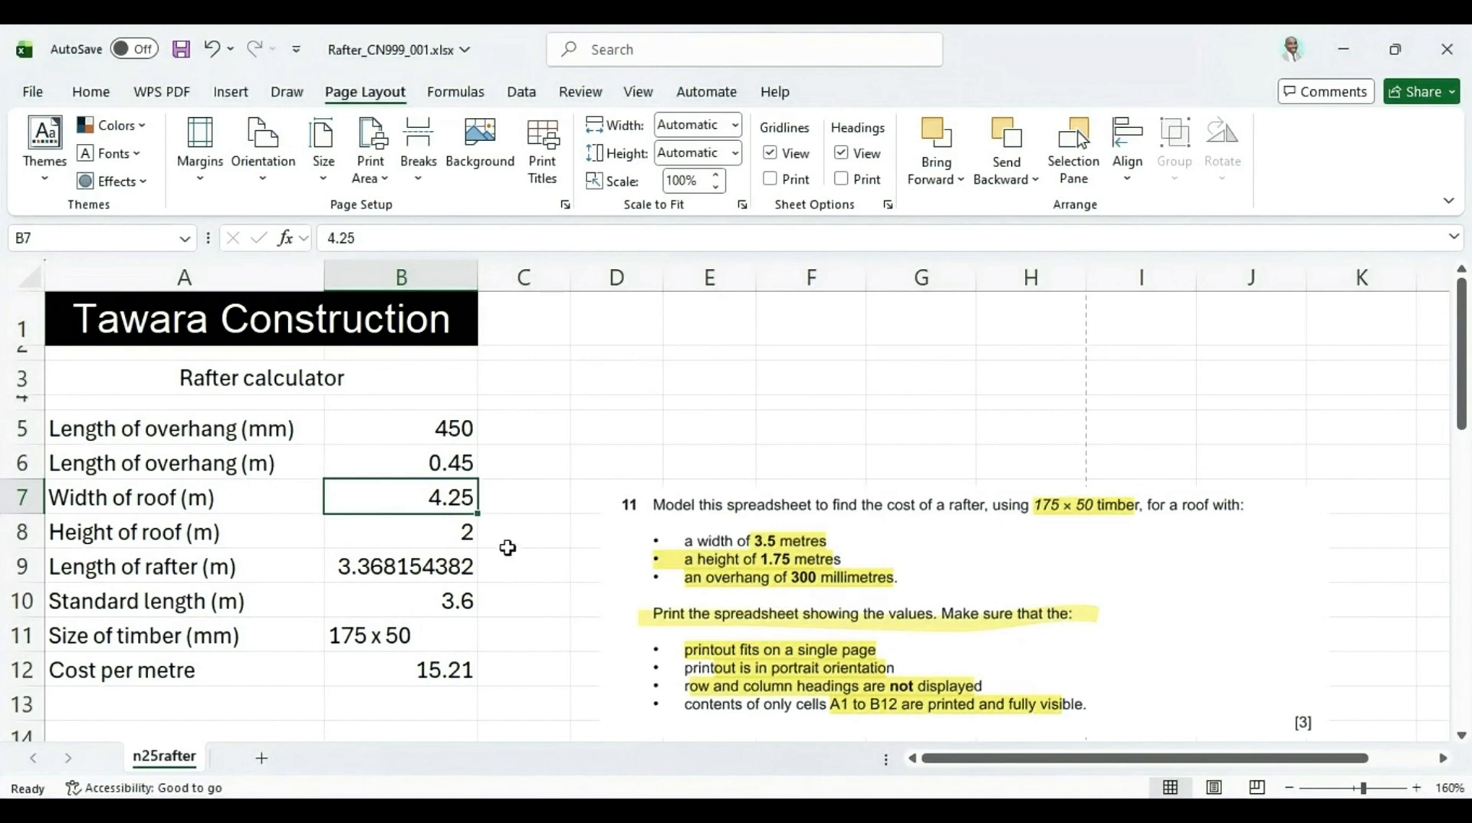
pyautogui.write('3')
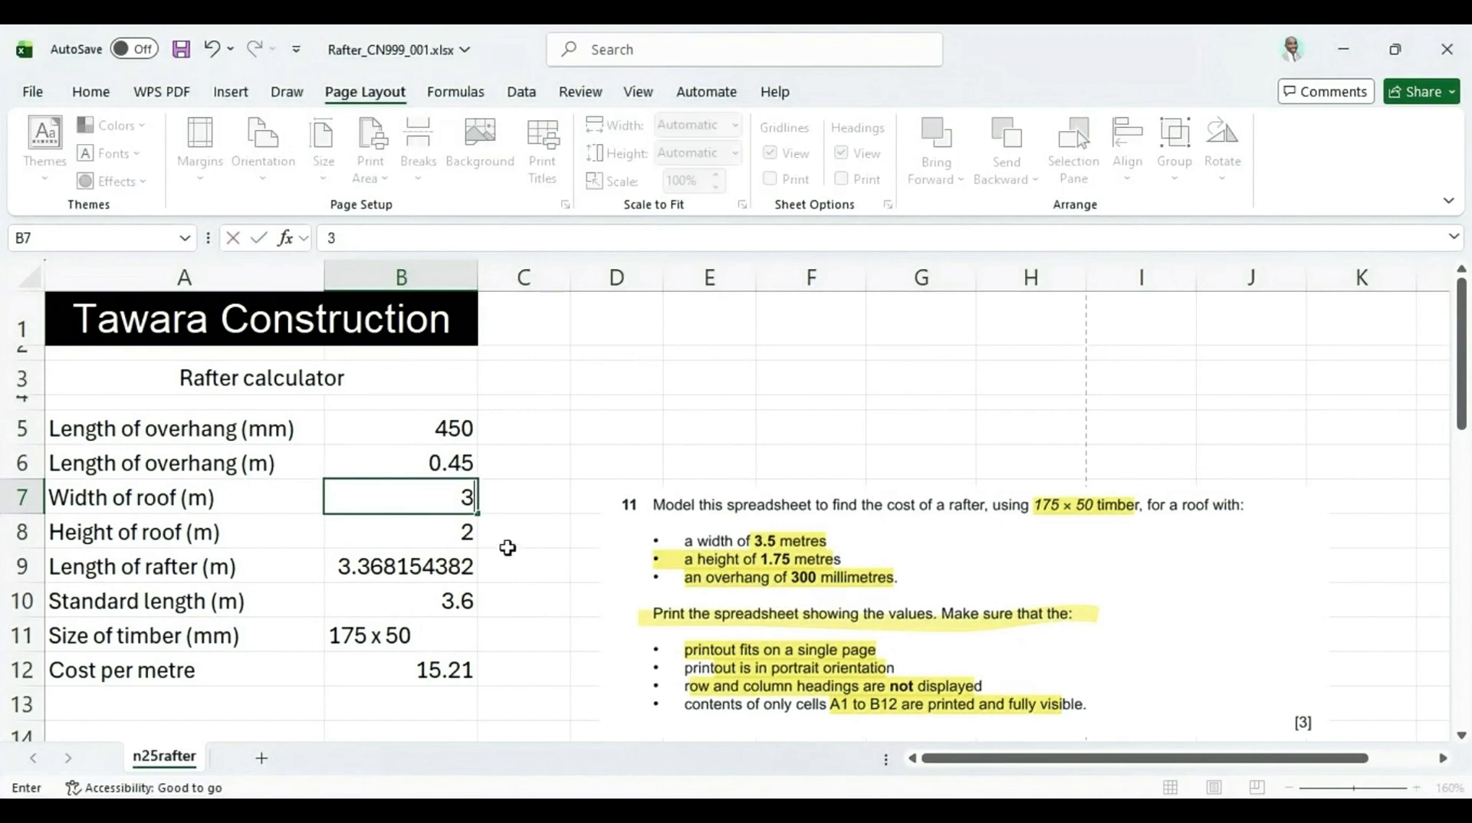
pyautogui.write(',5')
pyautogui.press('Return')
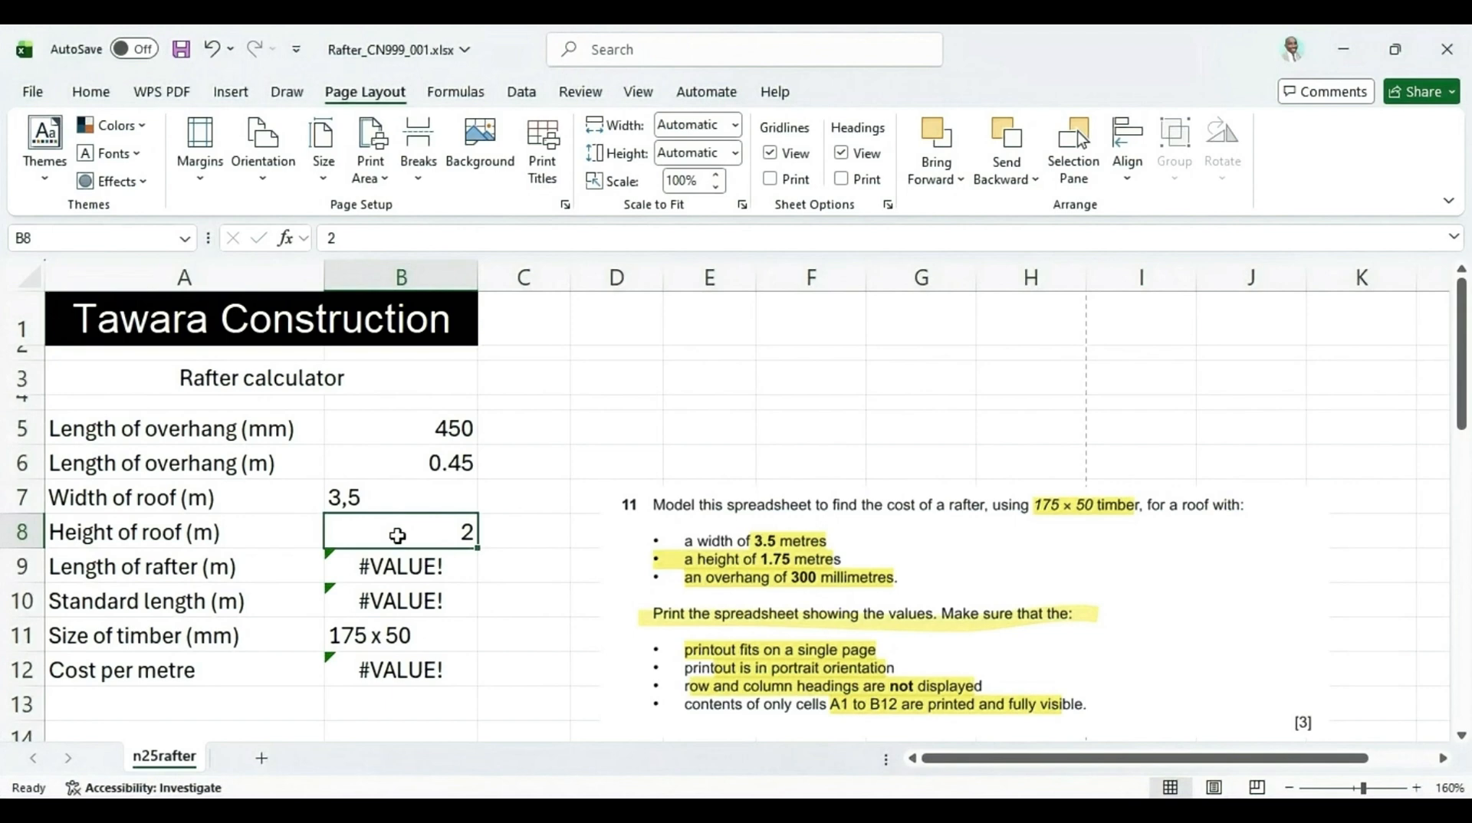
# Re-enter the width of roof in B7 as 3.5
pyautogui.click(389, 503)
pyautogui.write('3')
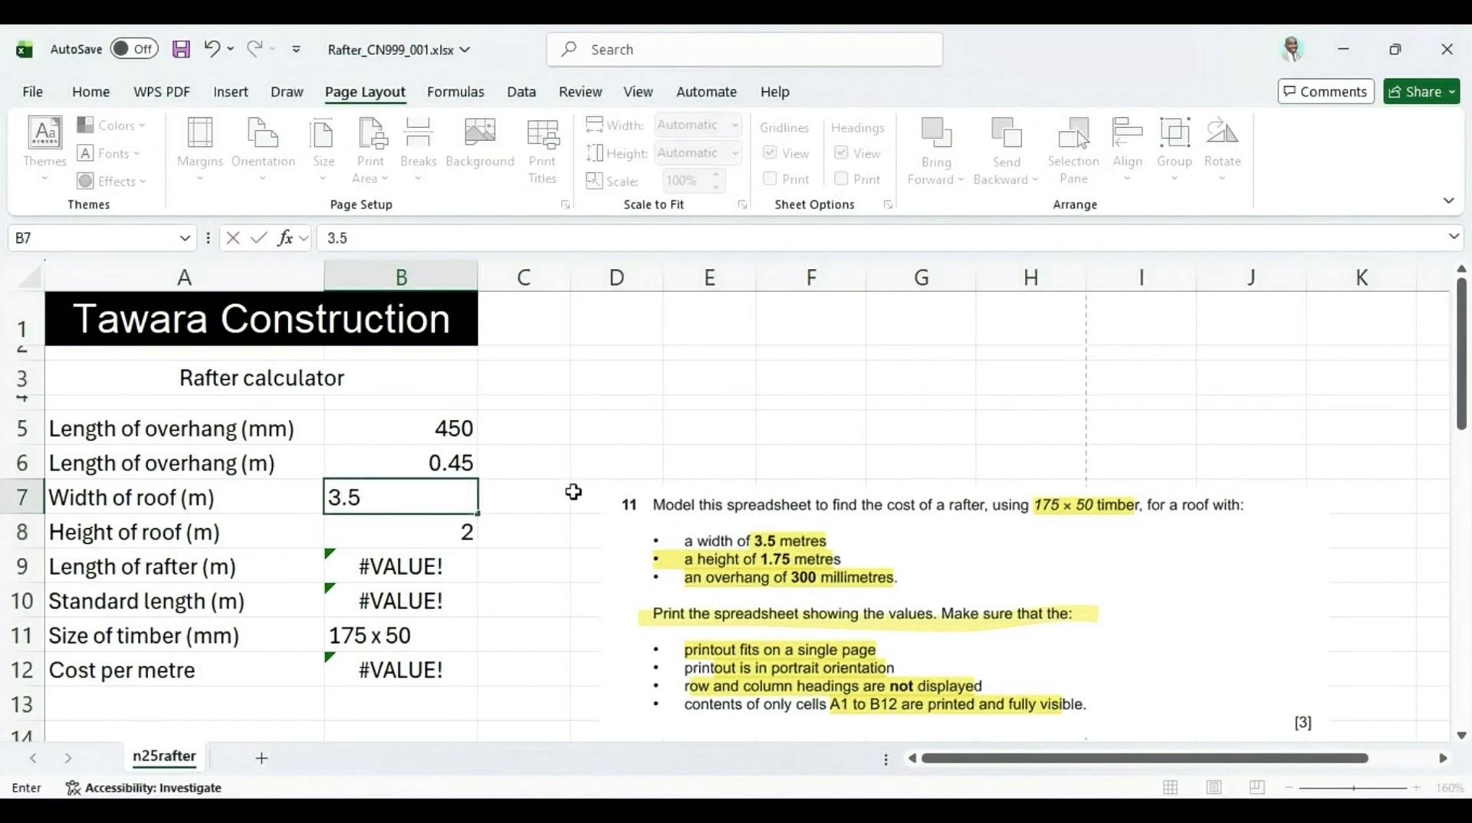
pyautogui.click(469, 531)
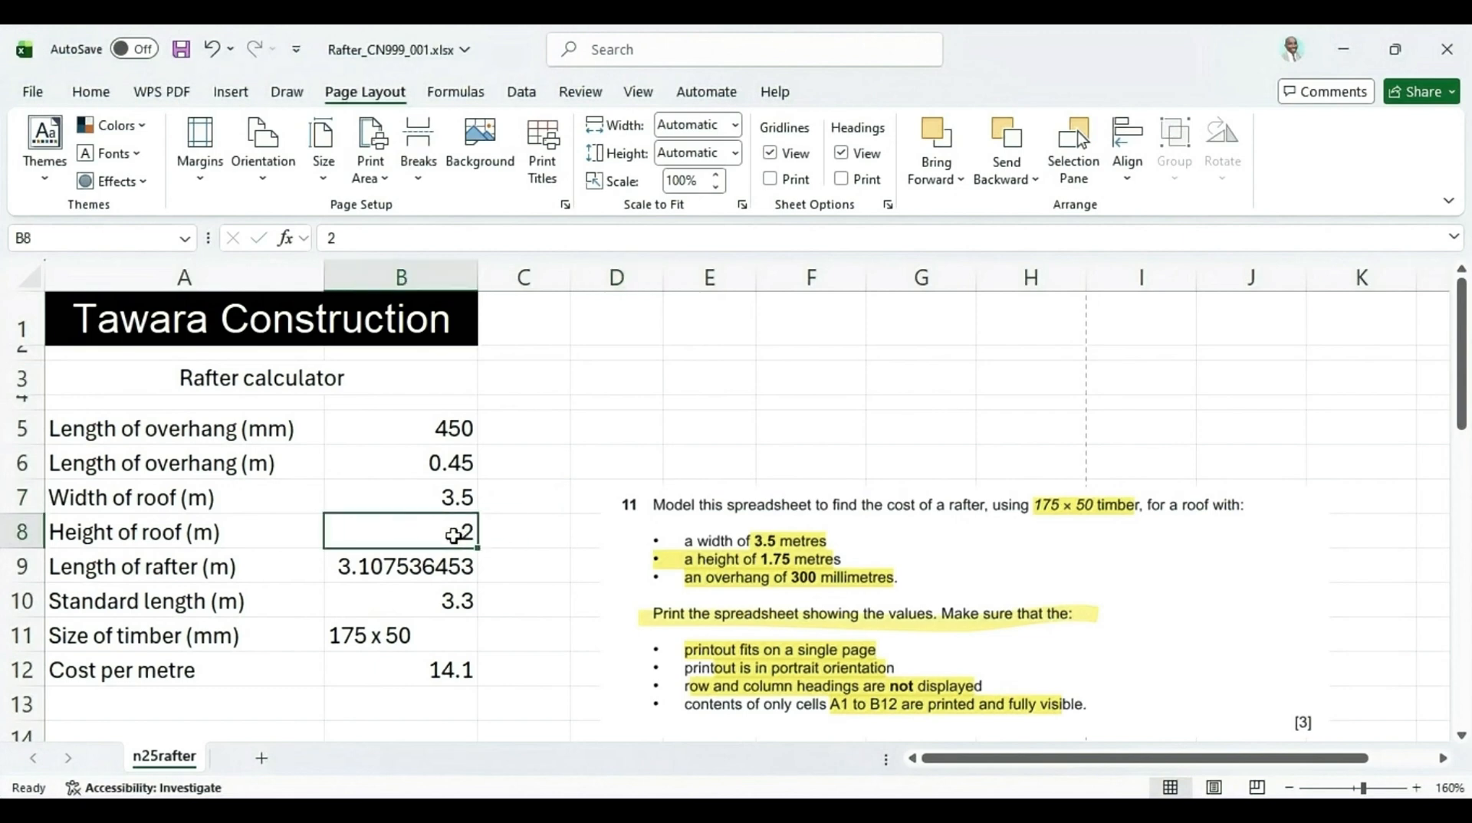
# Set the height of roof in B8 to 1.75
pyautogui.write('1')
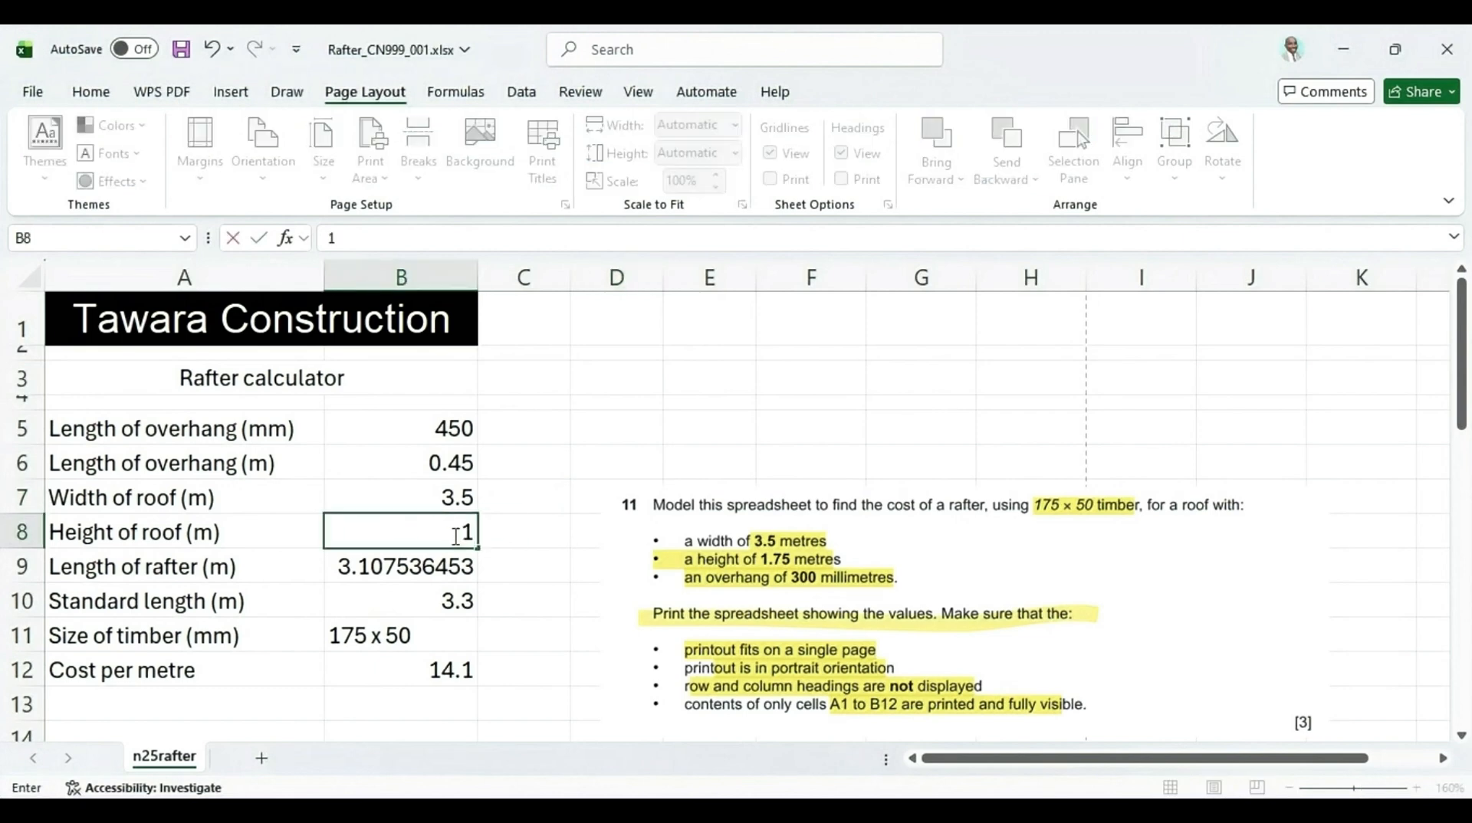
pyautogui.write('.75')
pyautogui.click(539, 522)
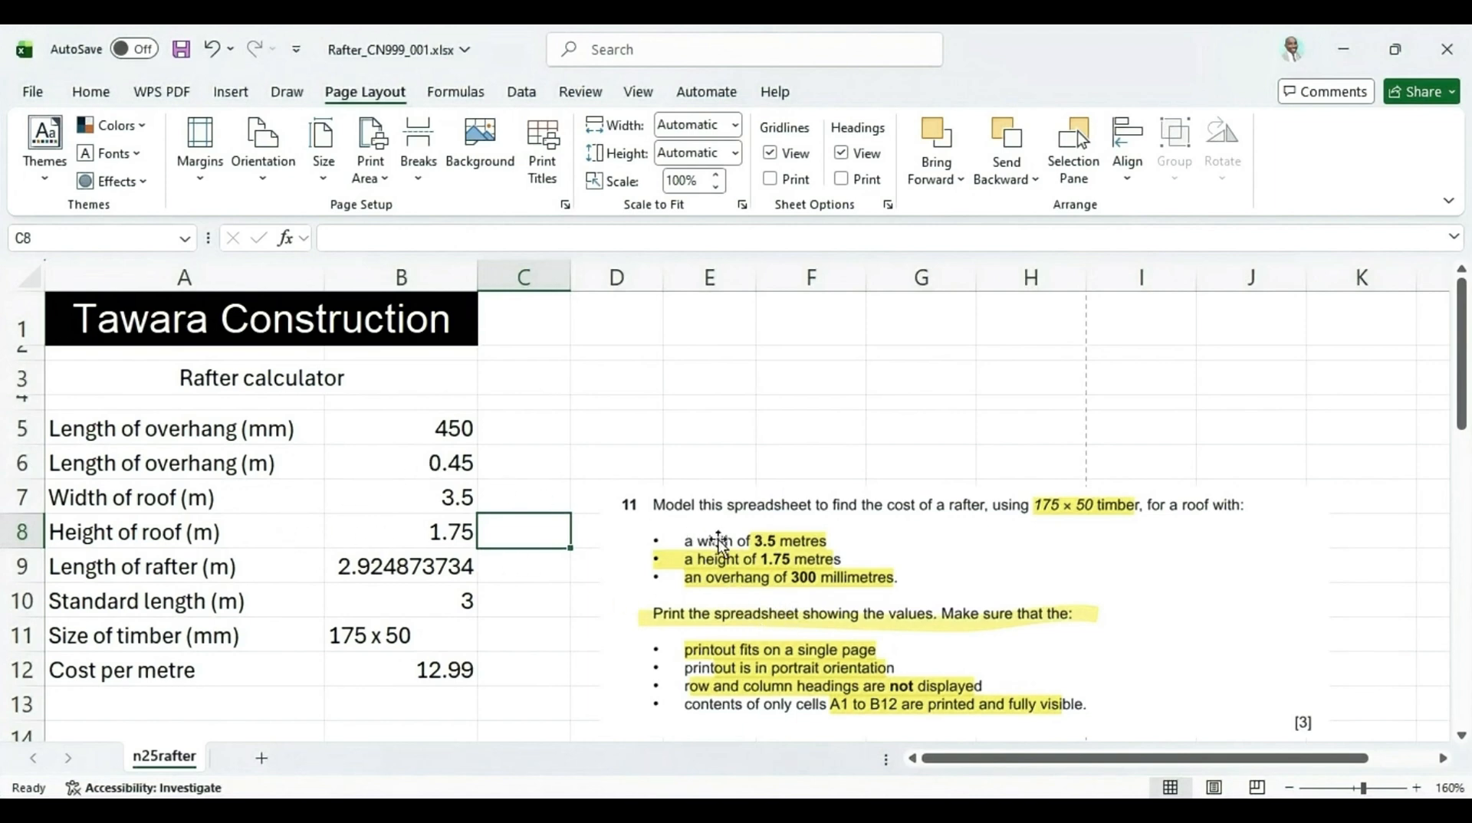
# Set the length of overhang in B5 to 300 mm
pyautogui.click(443, 433)
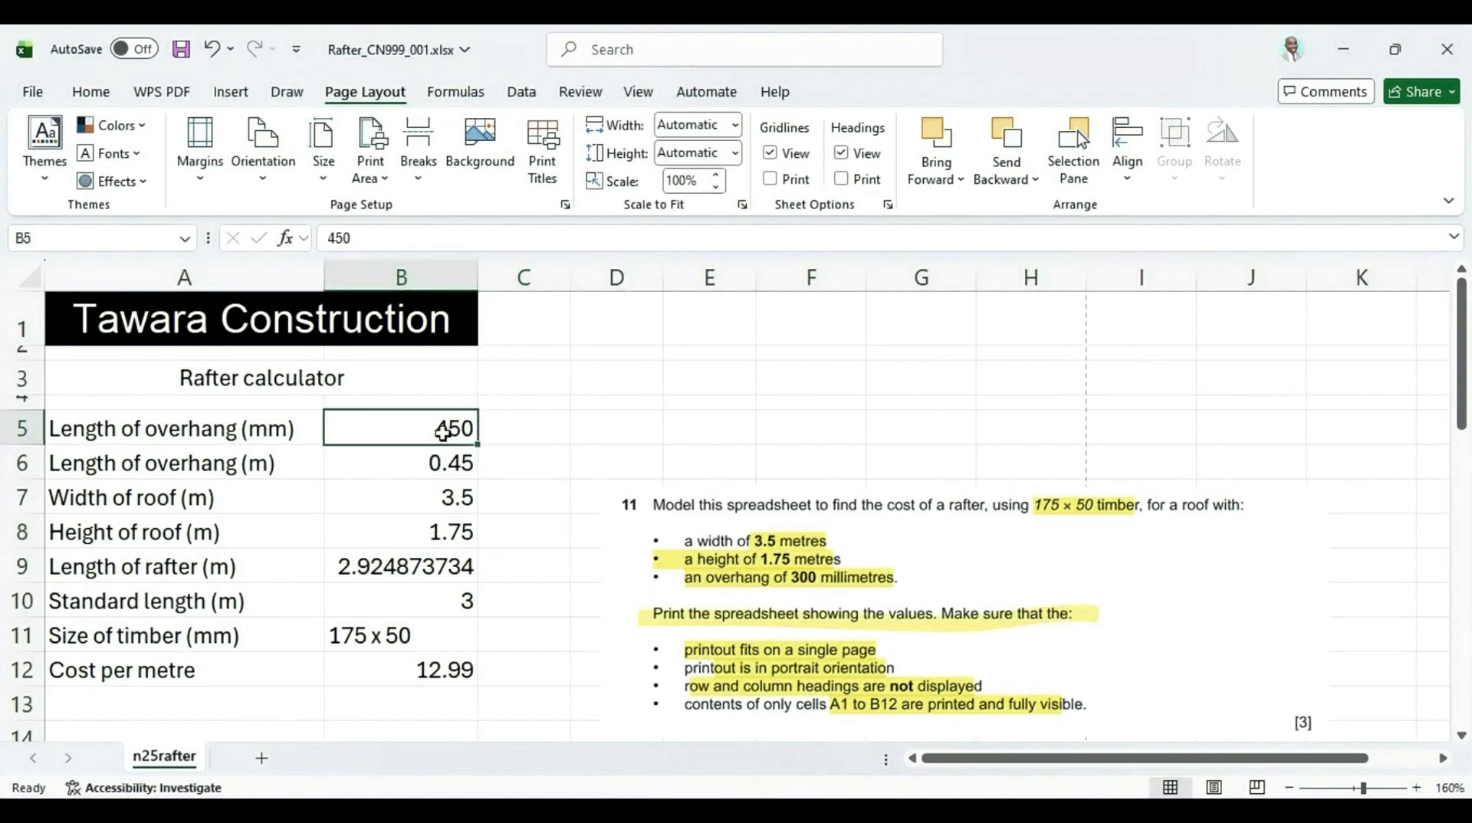
pyautogui.write('300')
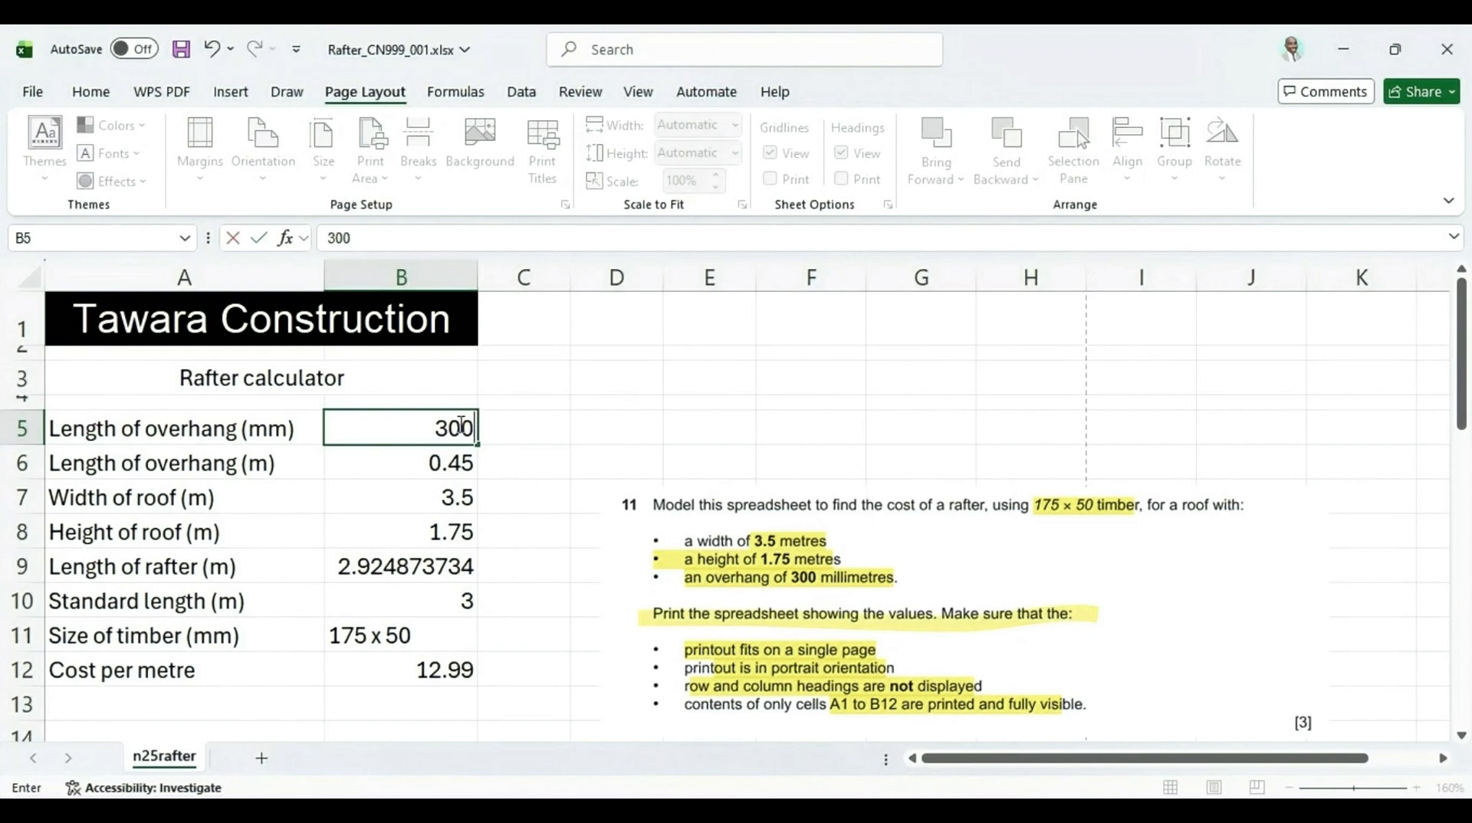
pyautogui.press('Return')
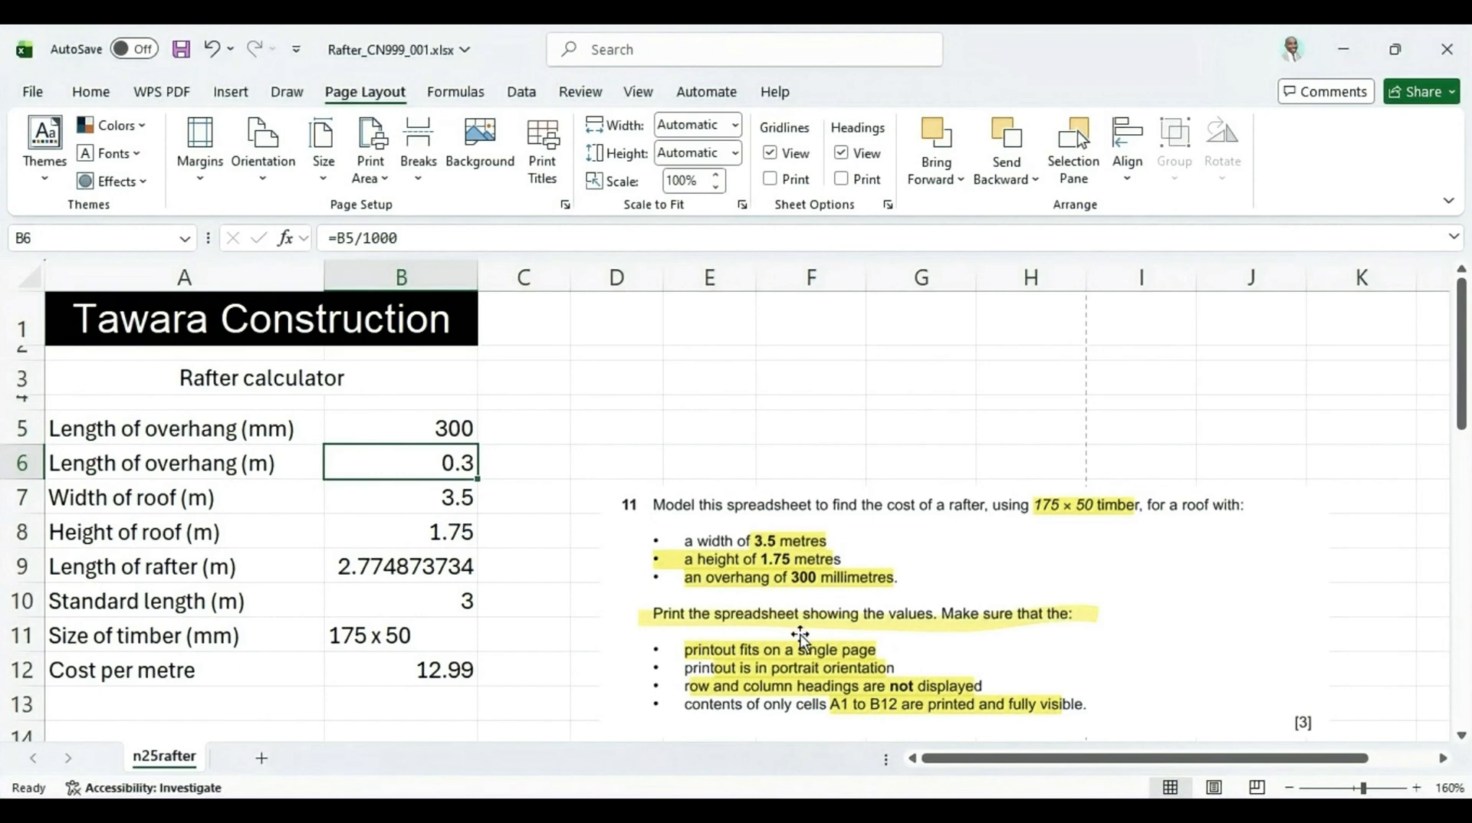
# Move and enlarge the pasted question picture beside the spreadsheet data
pyautogui.click(970, 552)
pyautogui.moveTo(970, 552); pyautogui.dragTo(943, 403)
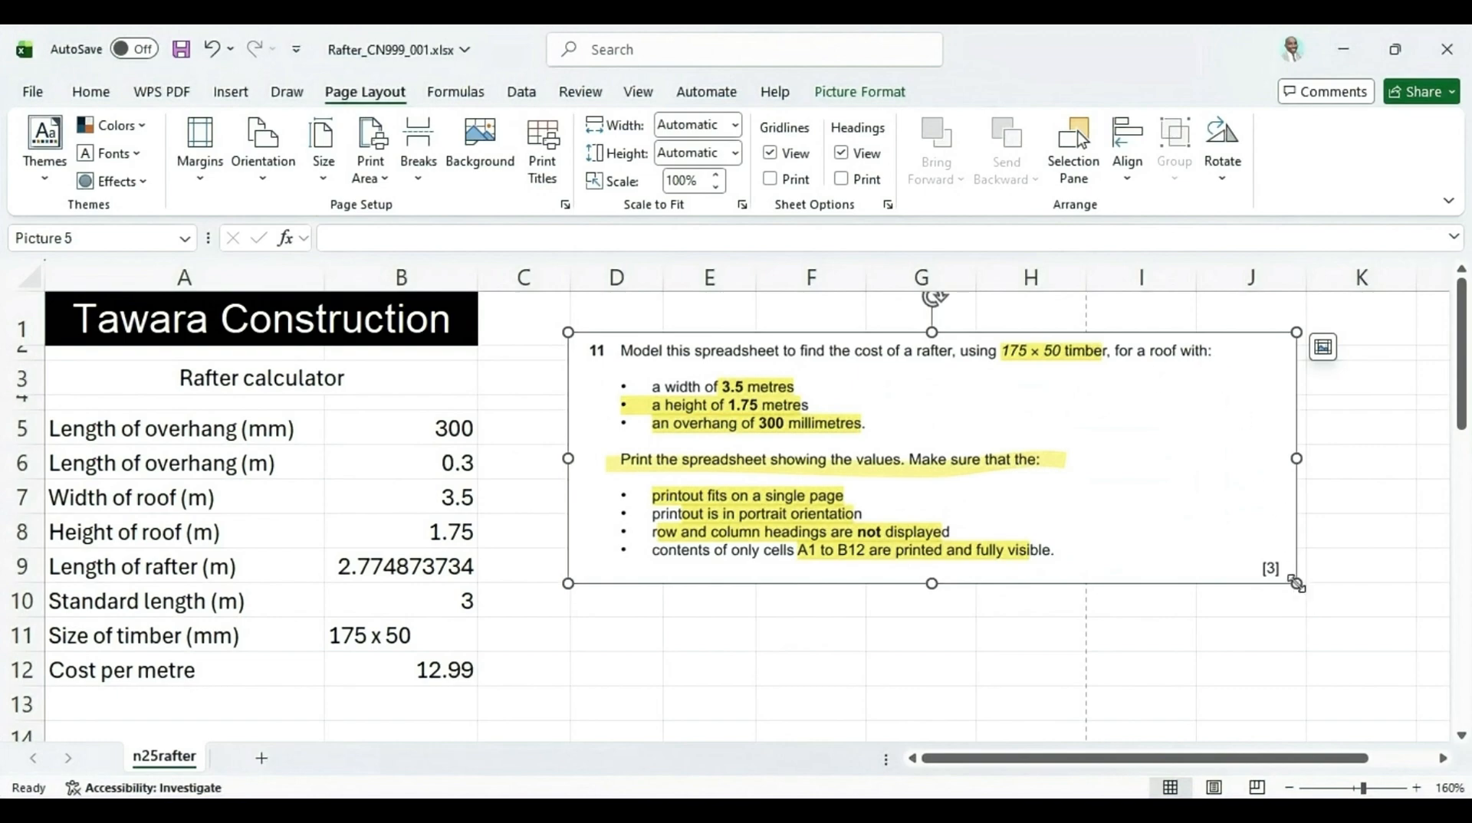
pyautogui.moveTo(1298, 585); pyautogui.dragTo(1380, 624)
pyautogui.scroll(-3, 358, 591)
pyautogui.scroll(-3, 358, 591)
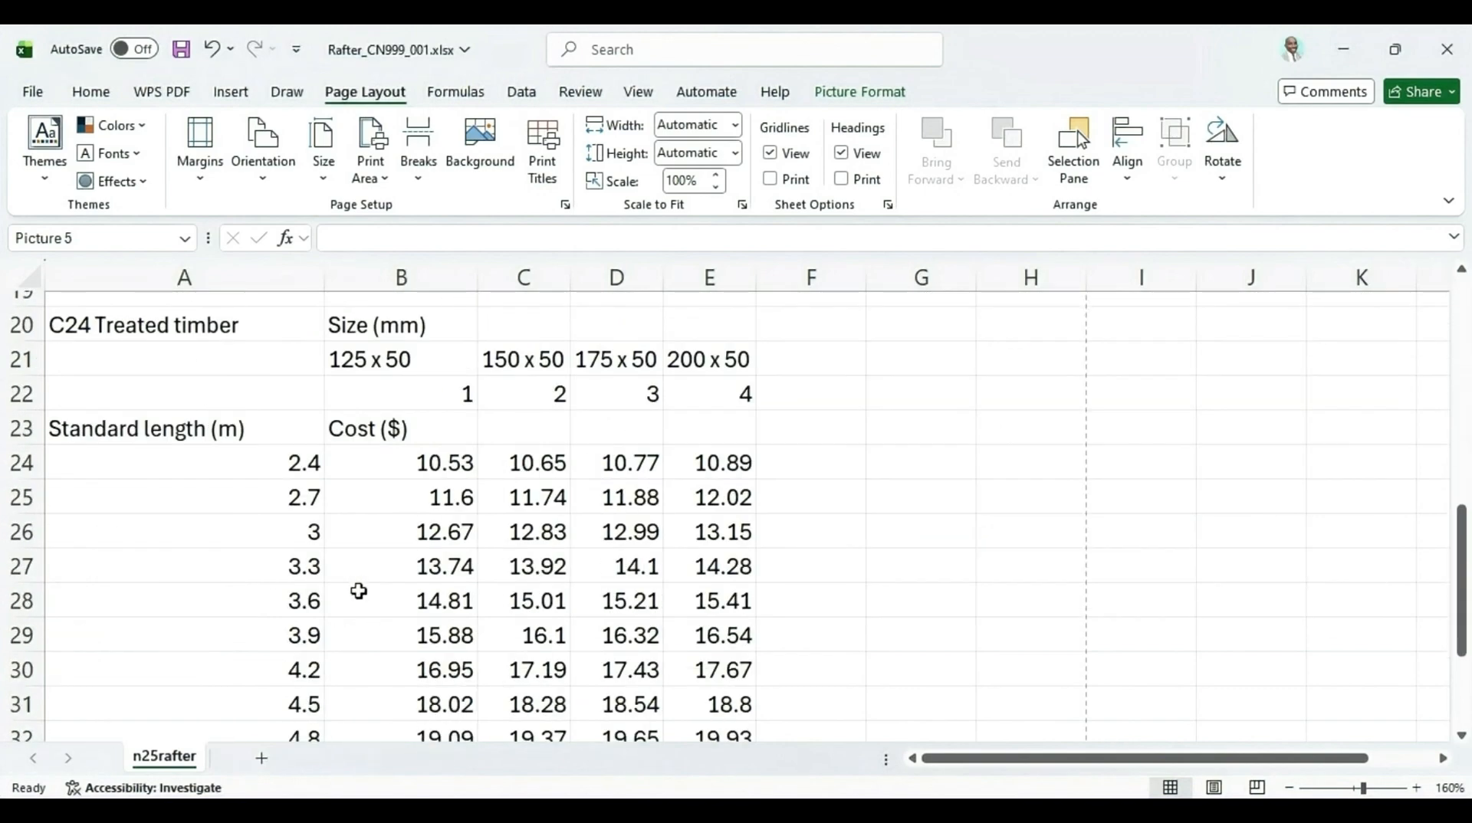
pyautogui.scroll(6, 360, 593)
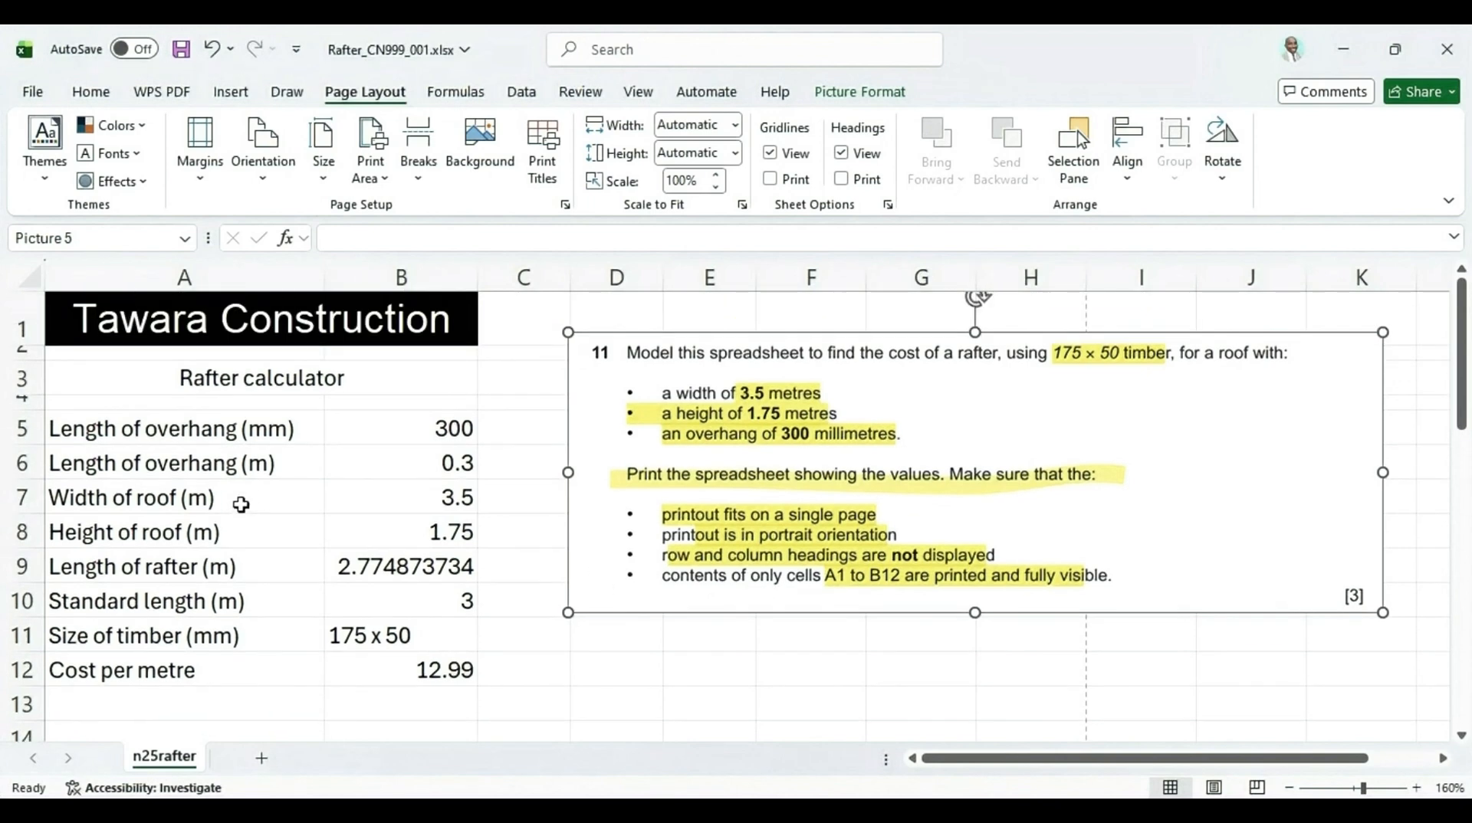
# Select cells A1 to B12 and delete the pasted question picture from the worksheet
pyautogui.click(75, 313)
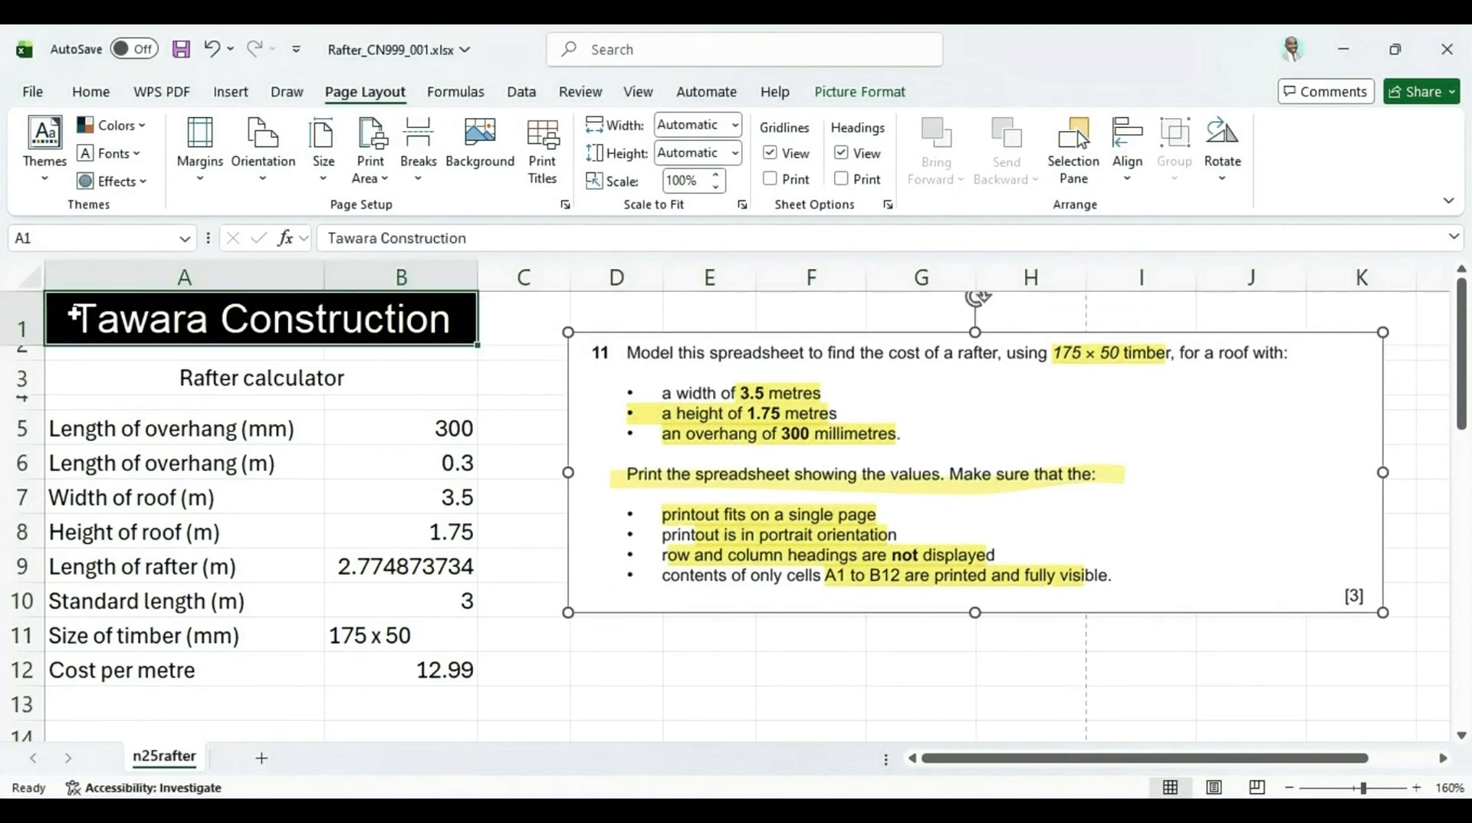
pyautogui.moveTo(74, 313); pyautogui.dragTo(339, 660)
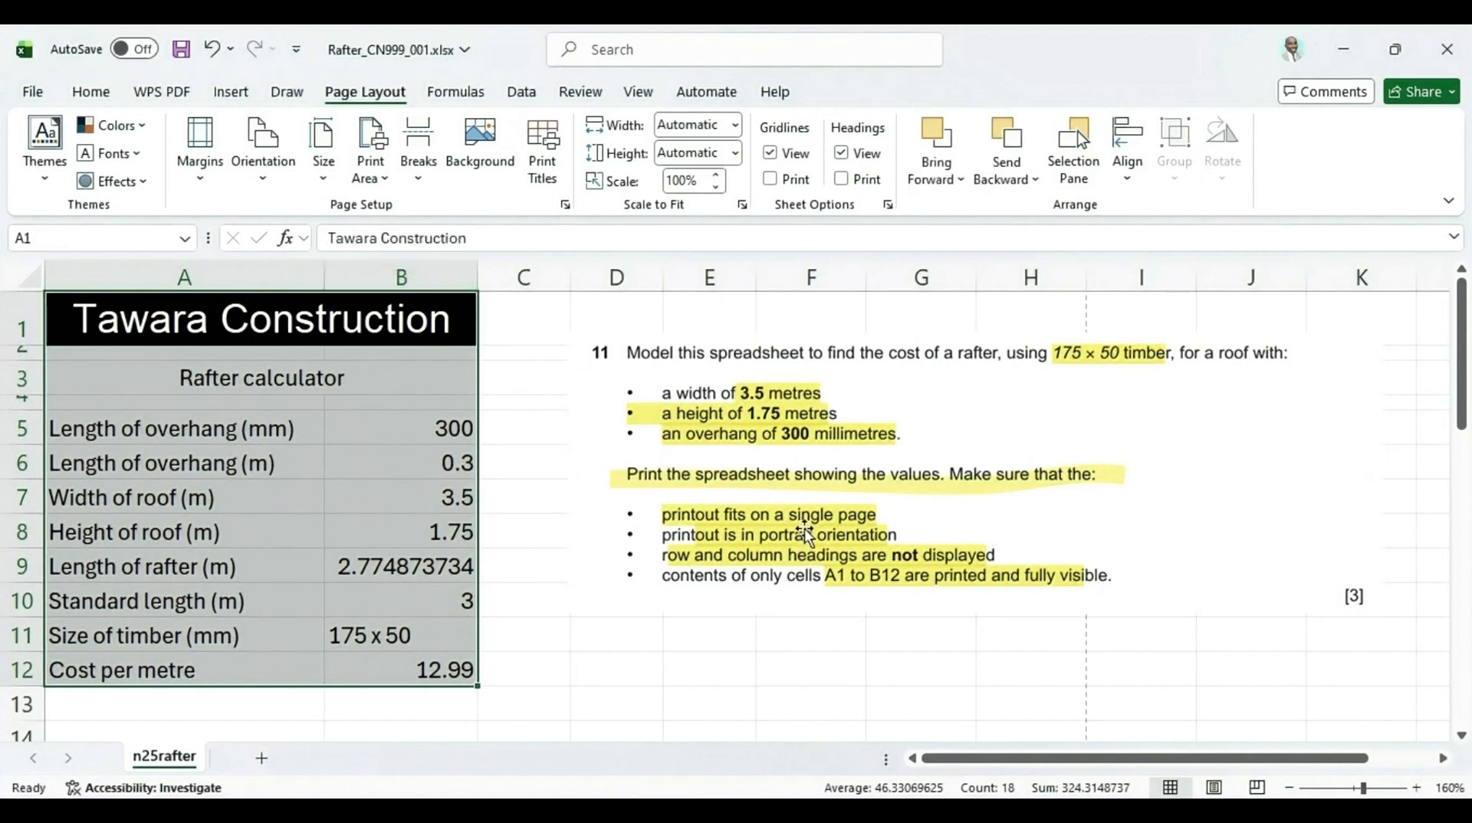
pyautogui.click(1113, 414)
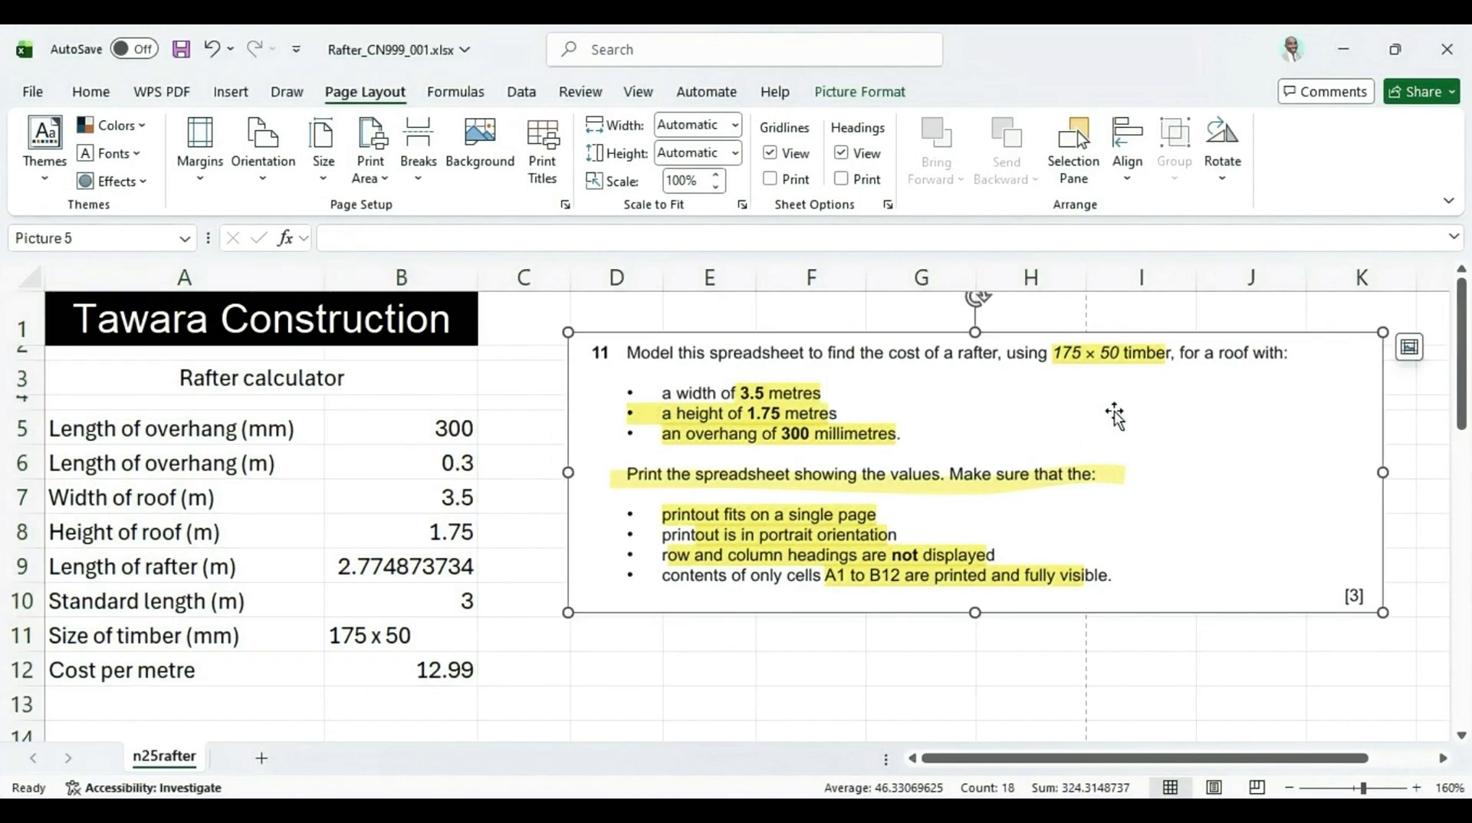
pyautogui.press('Delete')
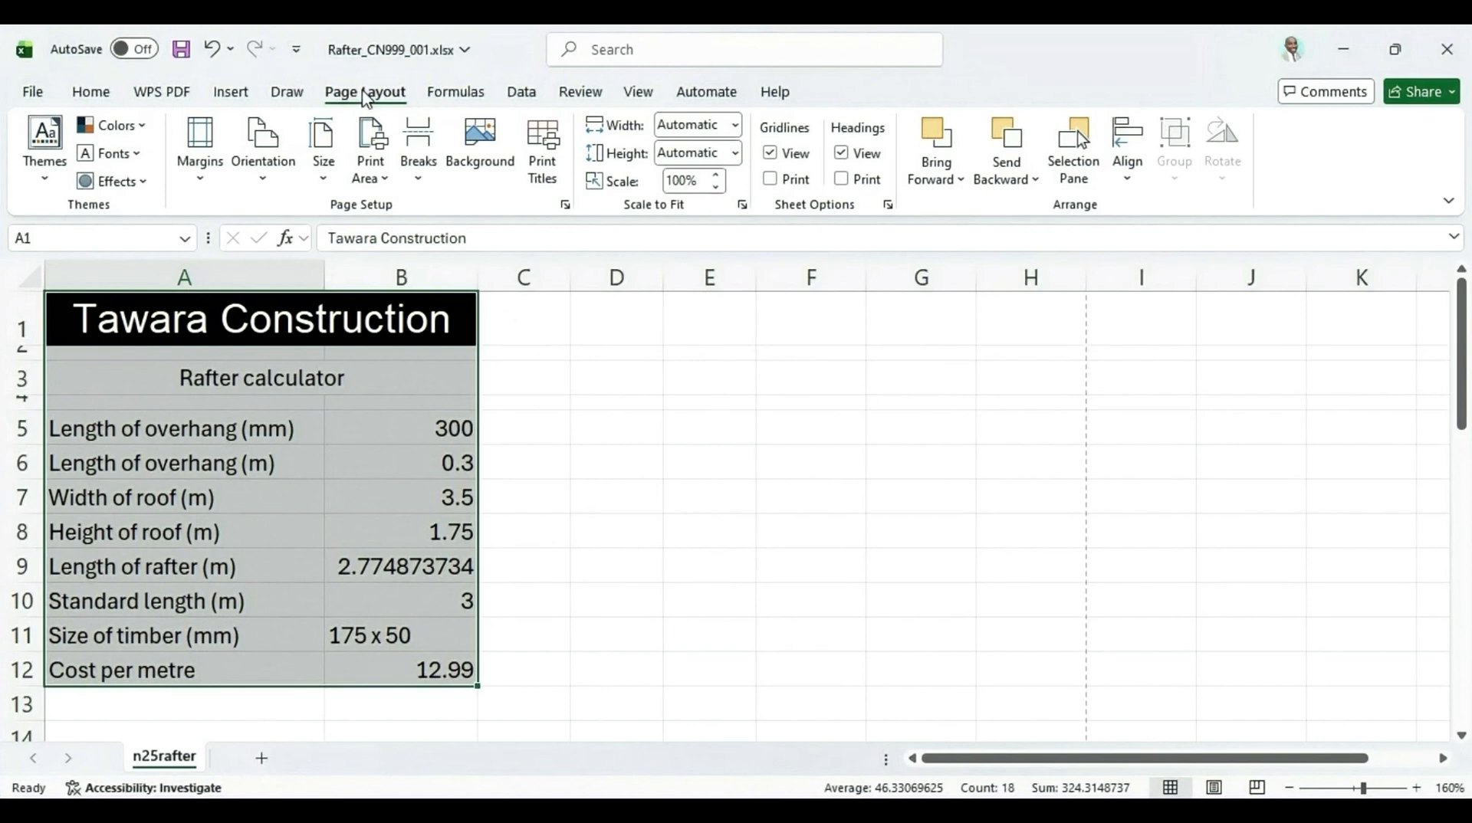
# Open Print Preview through Page Setup and set printing to the current selection only
pyautogui.click(542, 153)
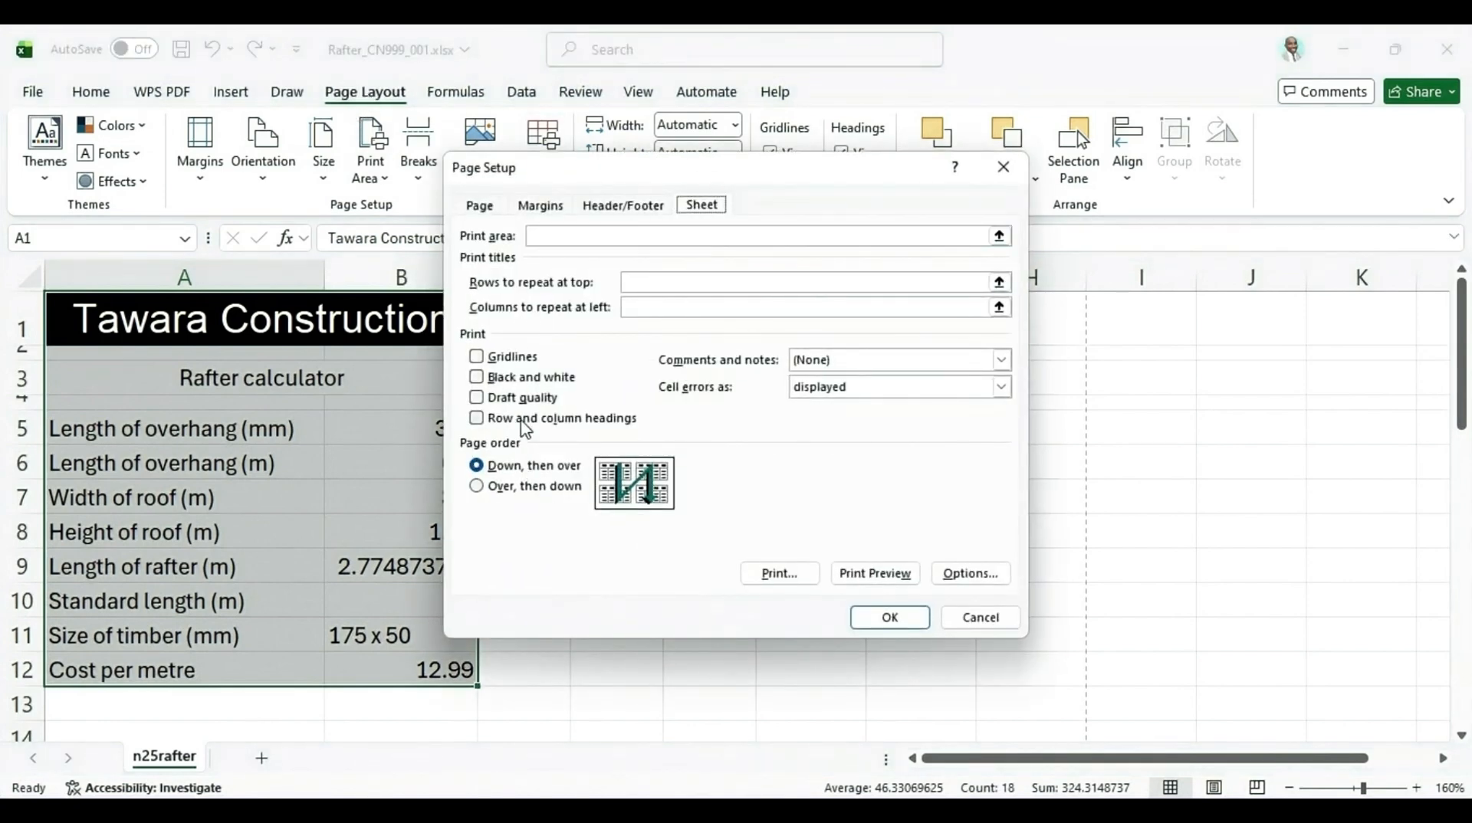
pyautogui.click(477, 203)
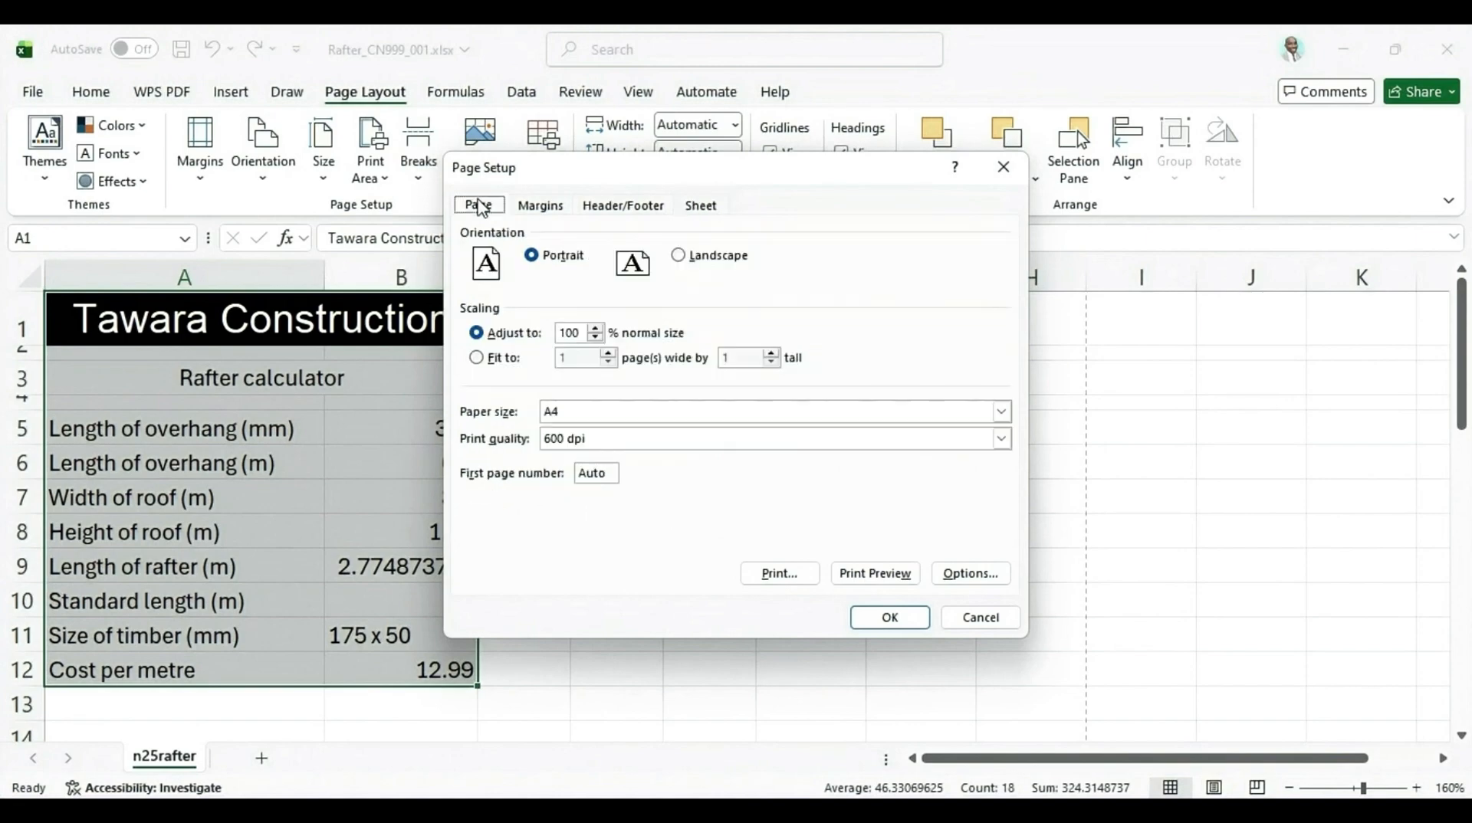
pyautogui.click(858, 580)
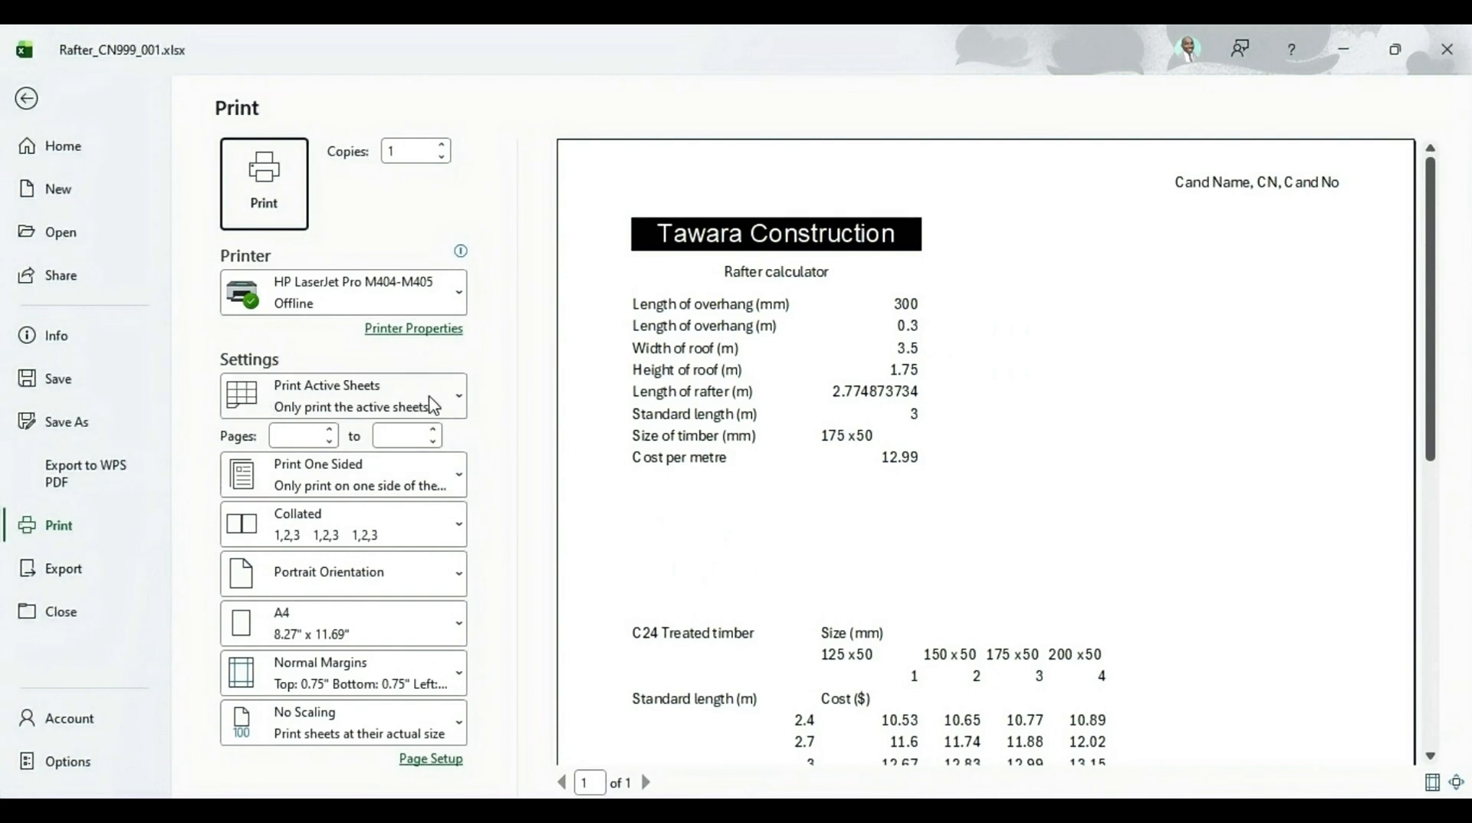
pyautogui.click(429, 396)
pyautogui.click(355, 571)
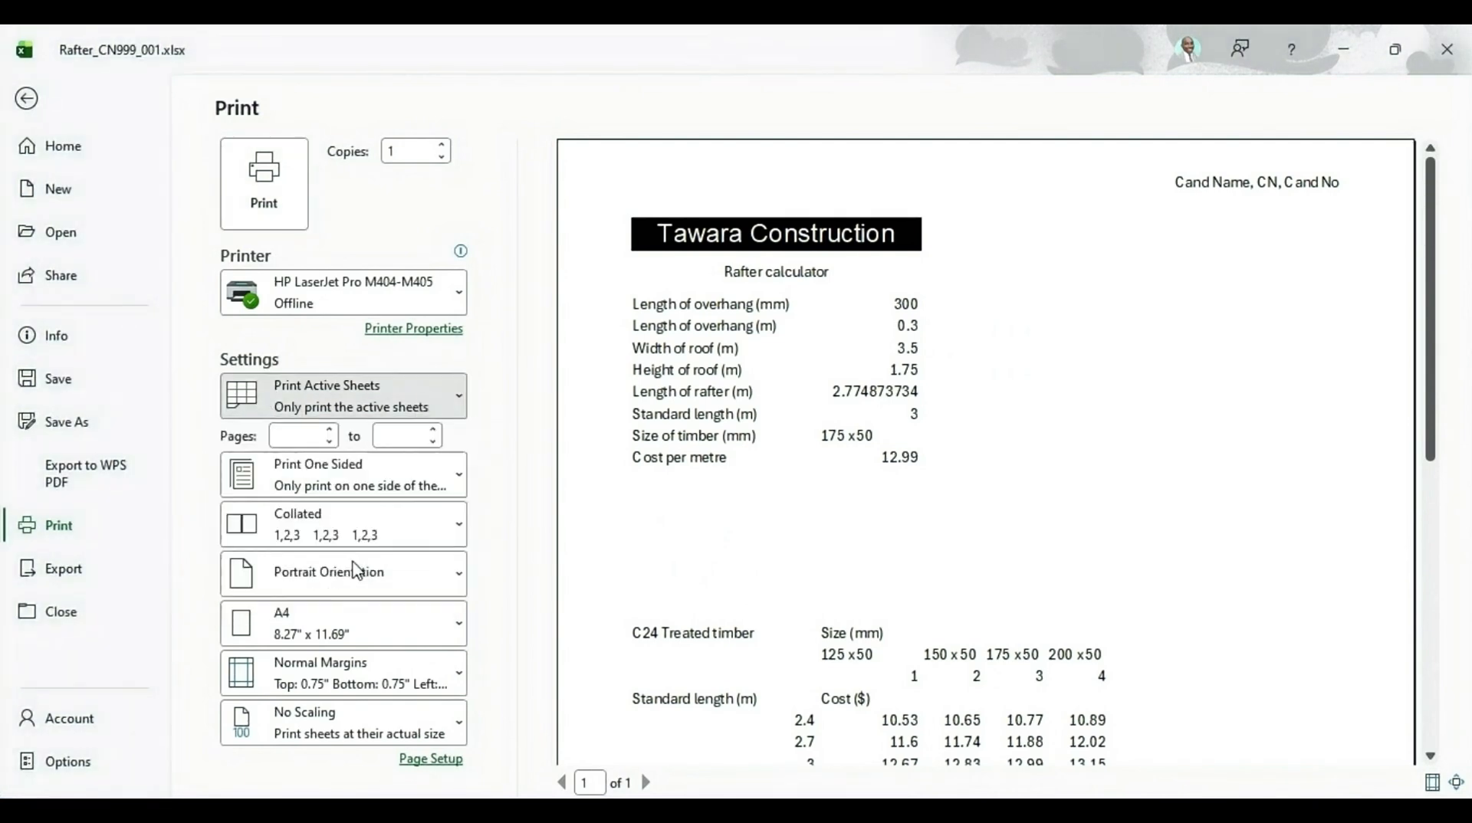
# Examine the print preview of the selection, toggling the zoom to whole page and back
pyautogui.scroll(-10, 1074, 627)
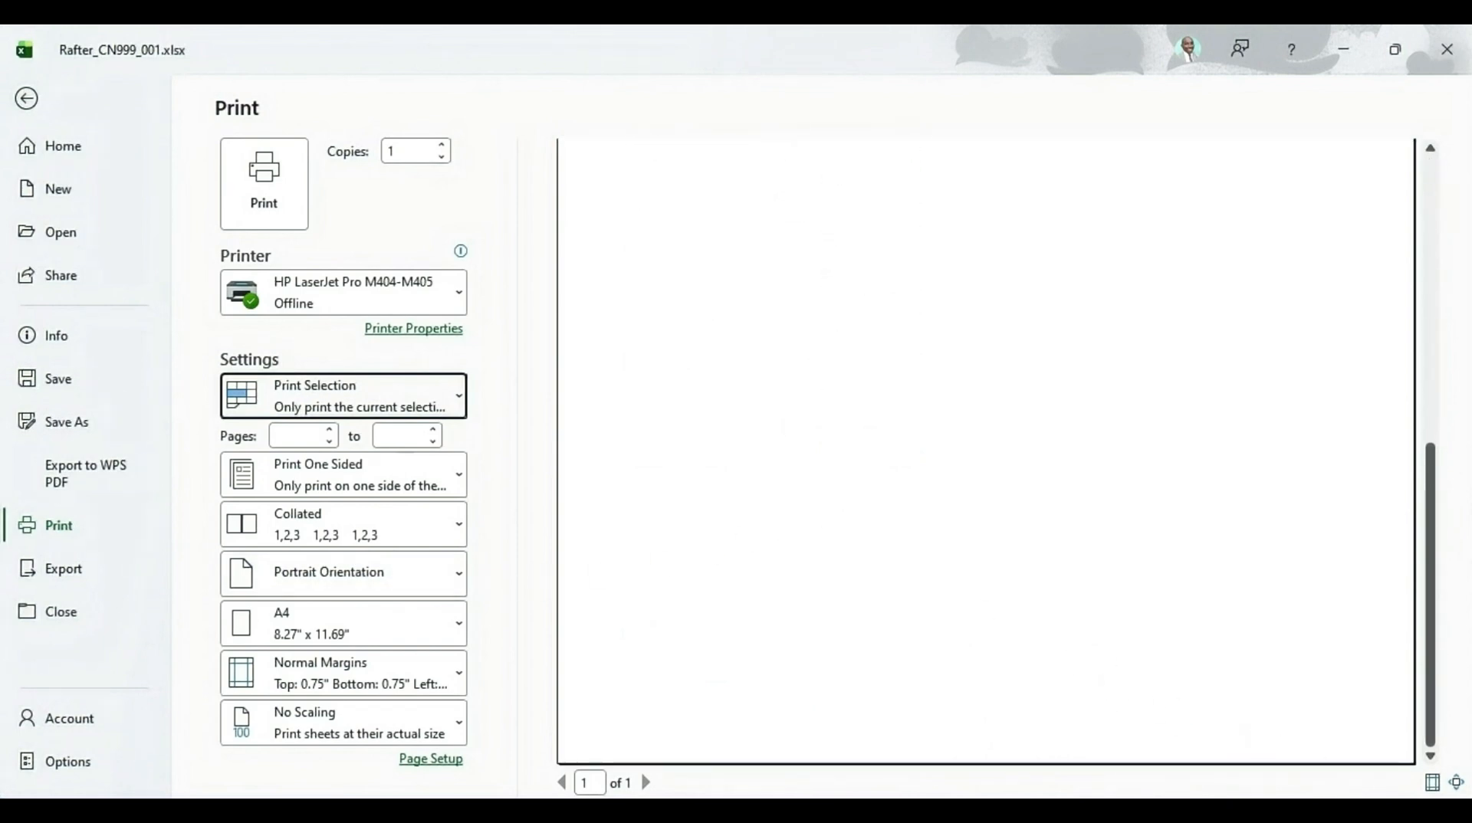
pyautogui.click(1457, 783)
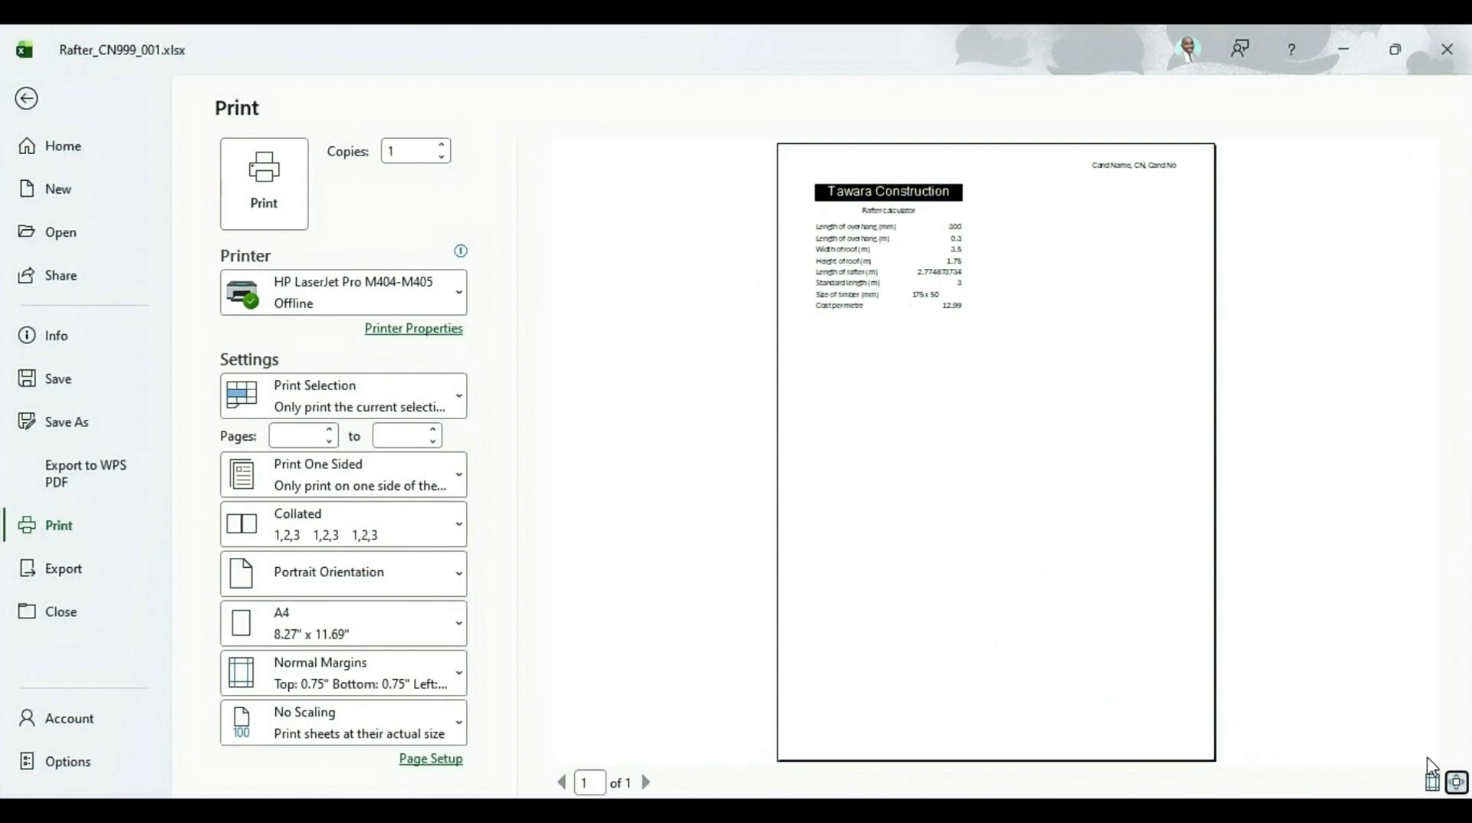
pyautogui.click(1456, 782)
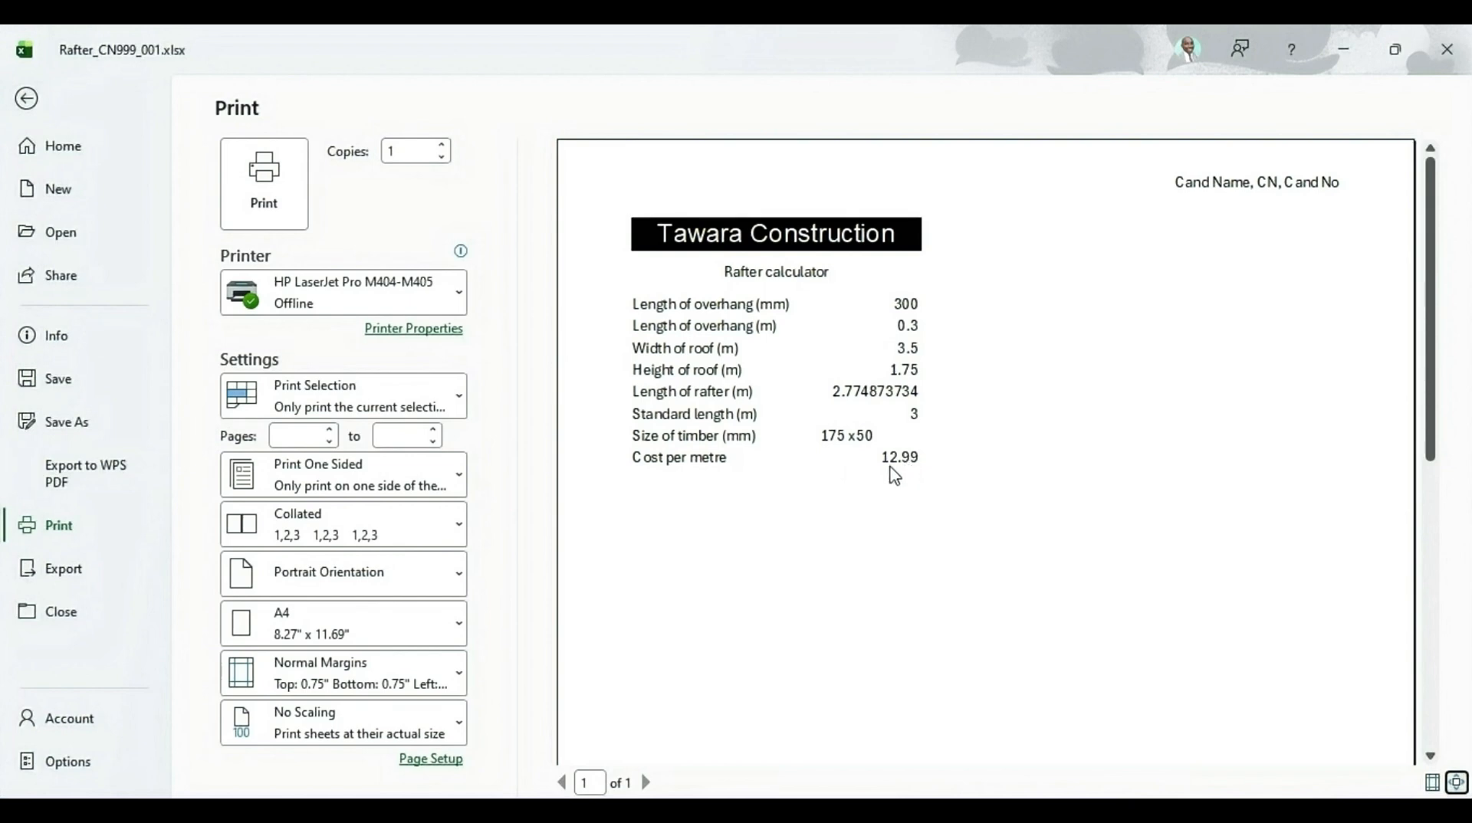
pyautogui.scroll(-5, 889, 475)
pyautogui.scroll(2, 894, 475)
pyautogui.scroll(3, 894, 476)
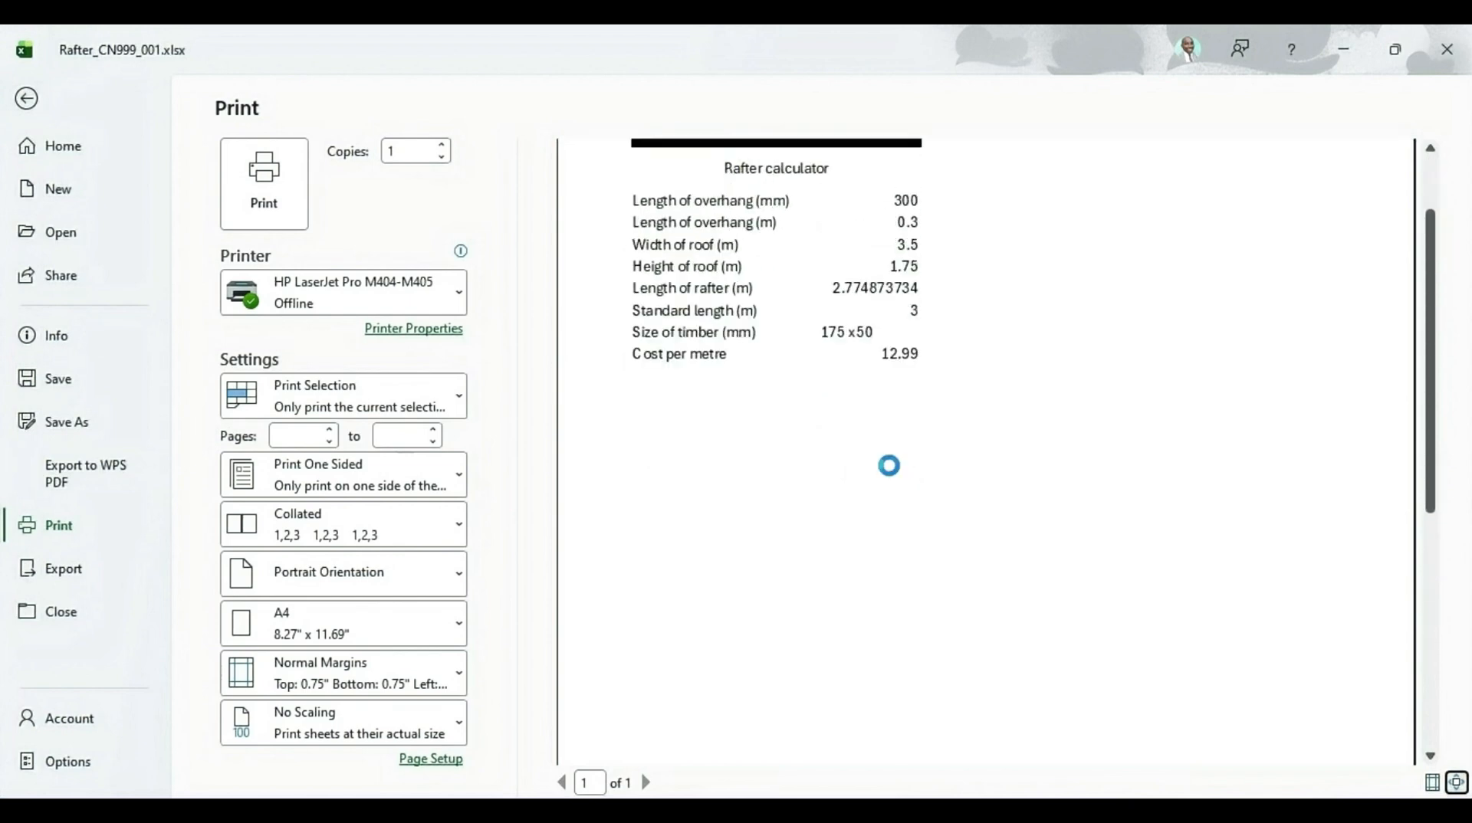
pyautogui.scroll(-3, 889, 476)
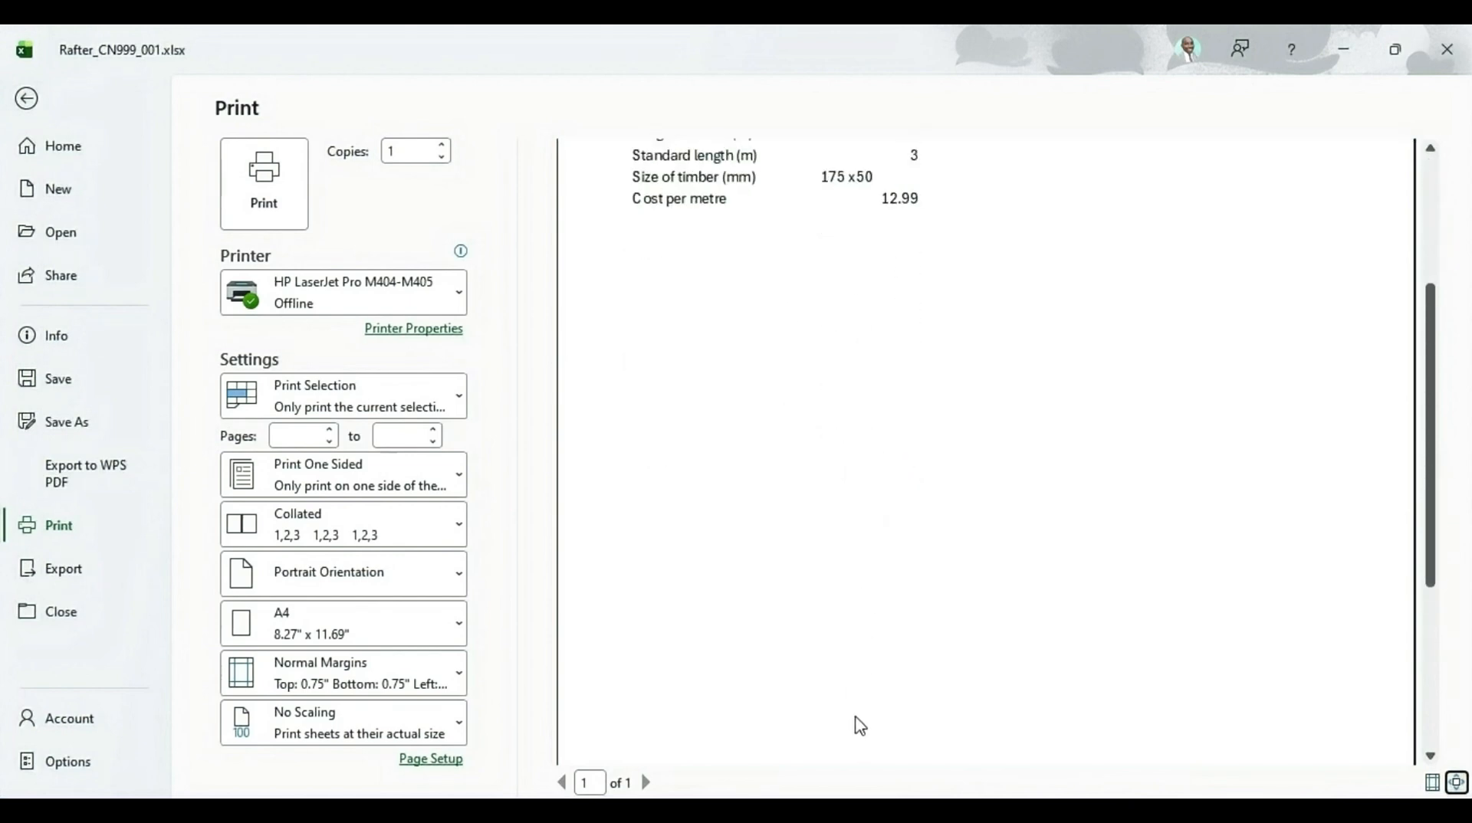
pyautogui.scroll(3, 863, 687)
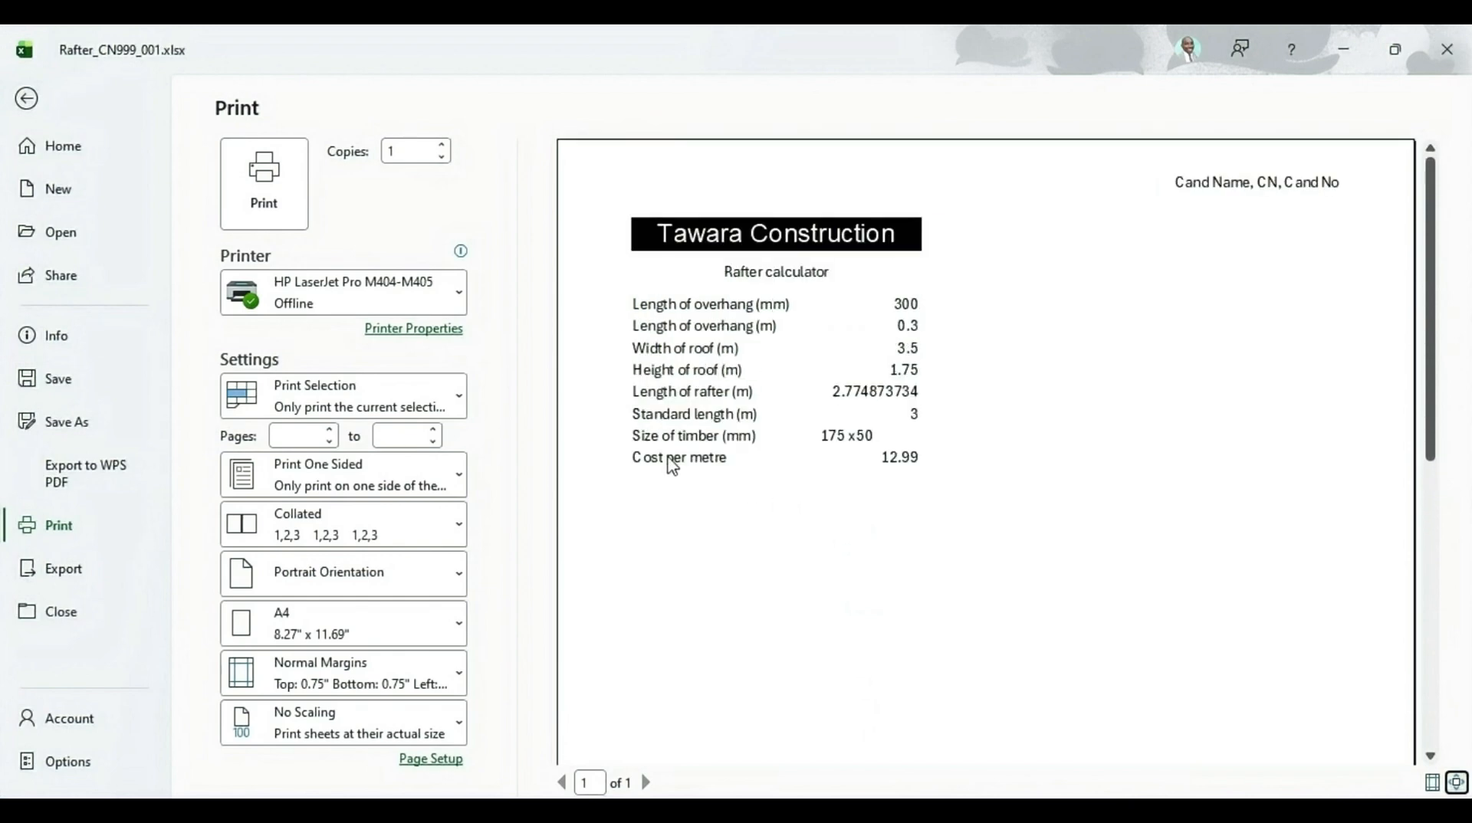
# Switch to the question PDF to check the print requirements, then return to the print preview
pyautogui.hotkey('alt', 'Tab')
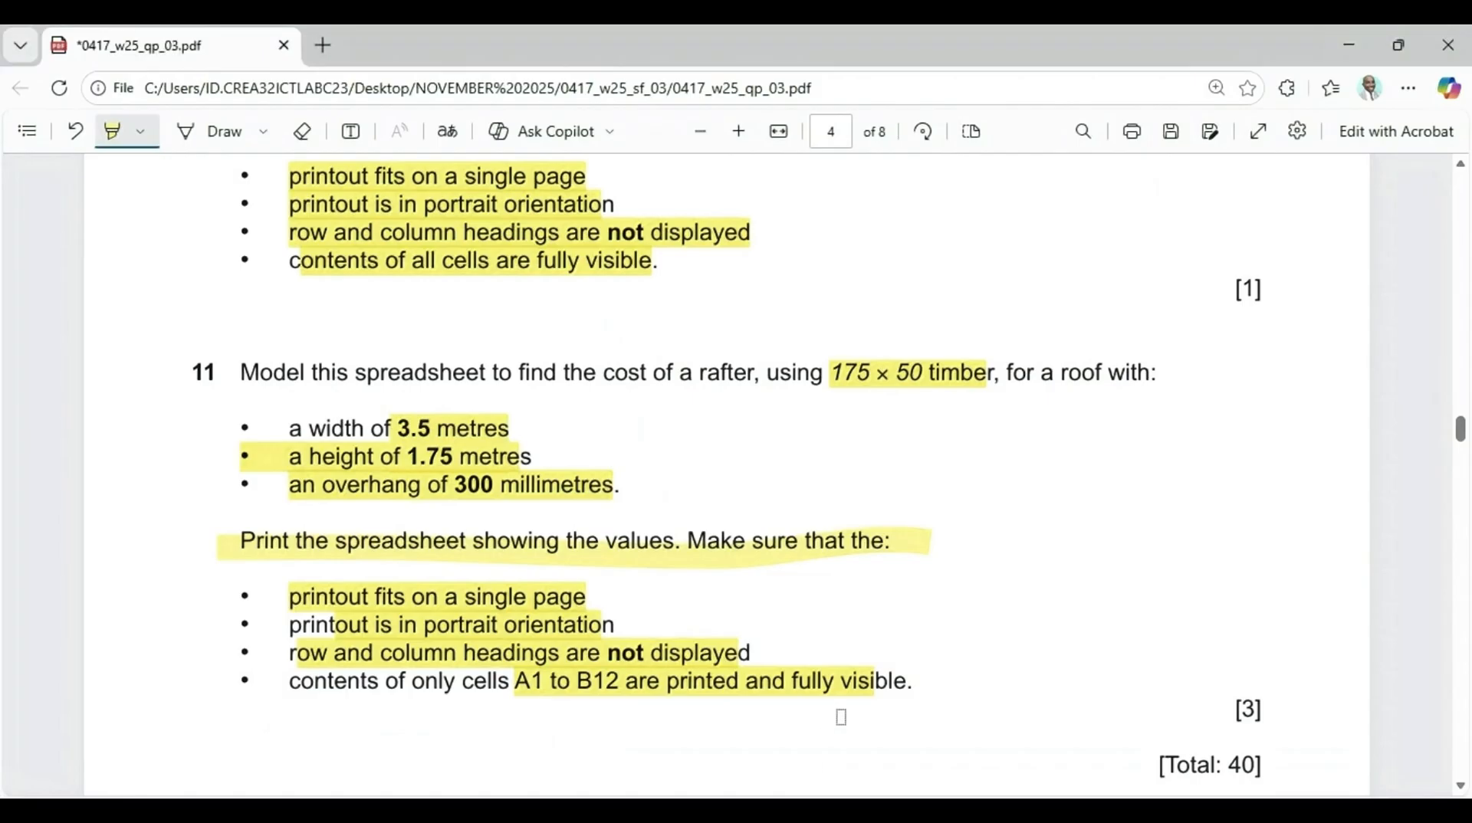
pyautogui.moveTo(1225, 699); pyautogui.dragTo(1268, 708)
pyautogui.moveTo(1153, 769); pyautogui.dragTo(1261, 768)
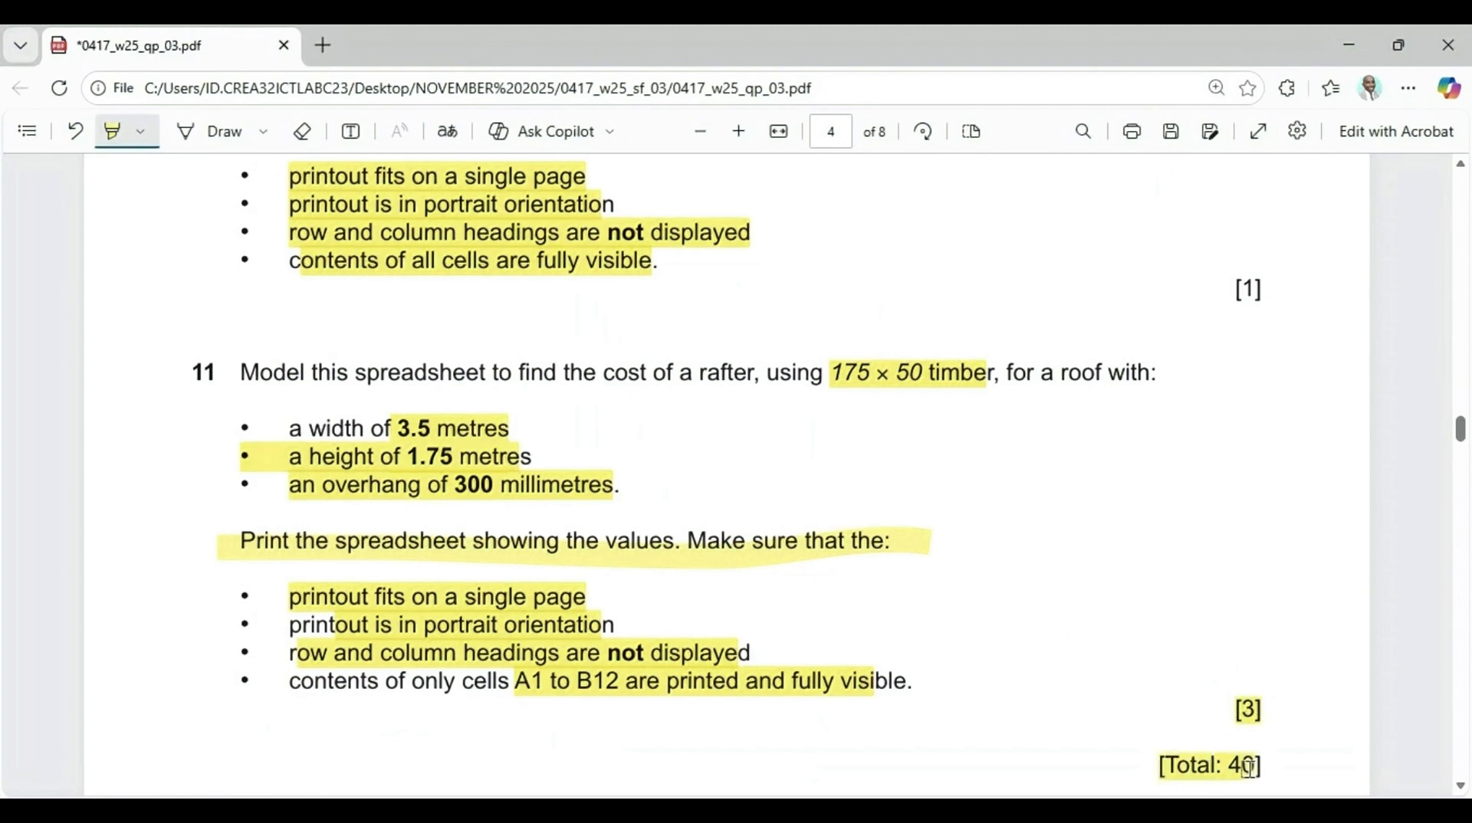
pyautogui.hotkey('alt', 'Tab')
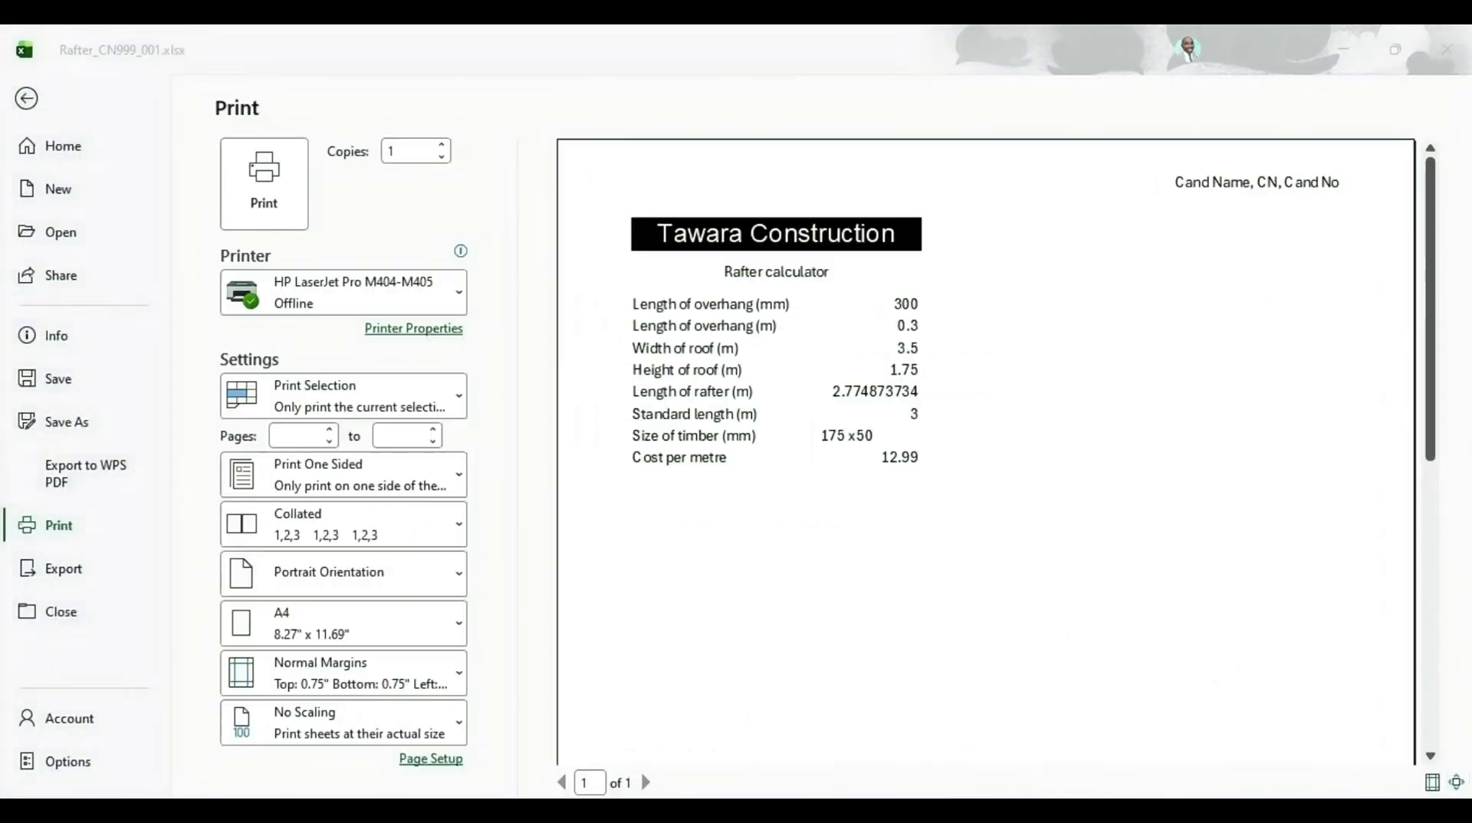
pyautogui.scroll(-5, 774, 574)
pyautogui.scroll(5, 778, 571)
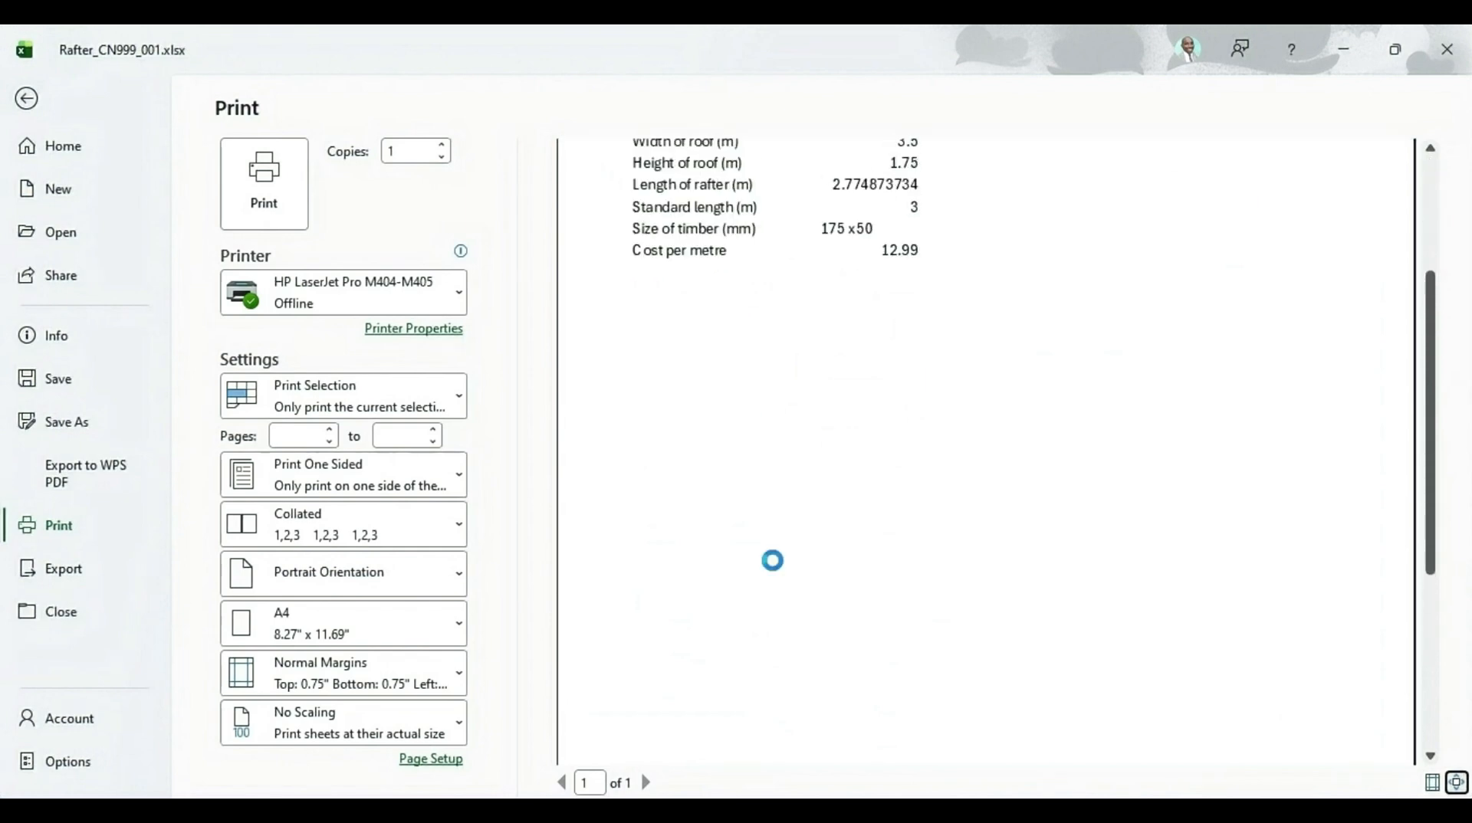